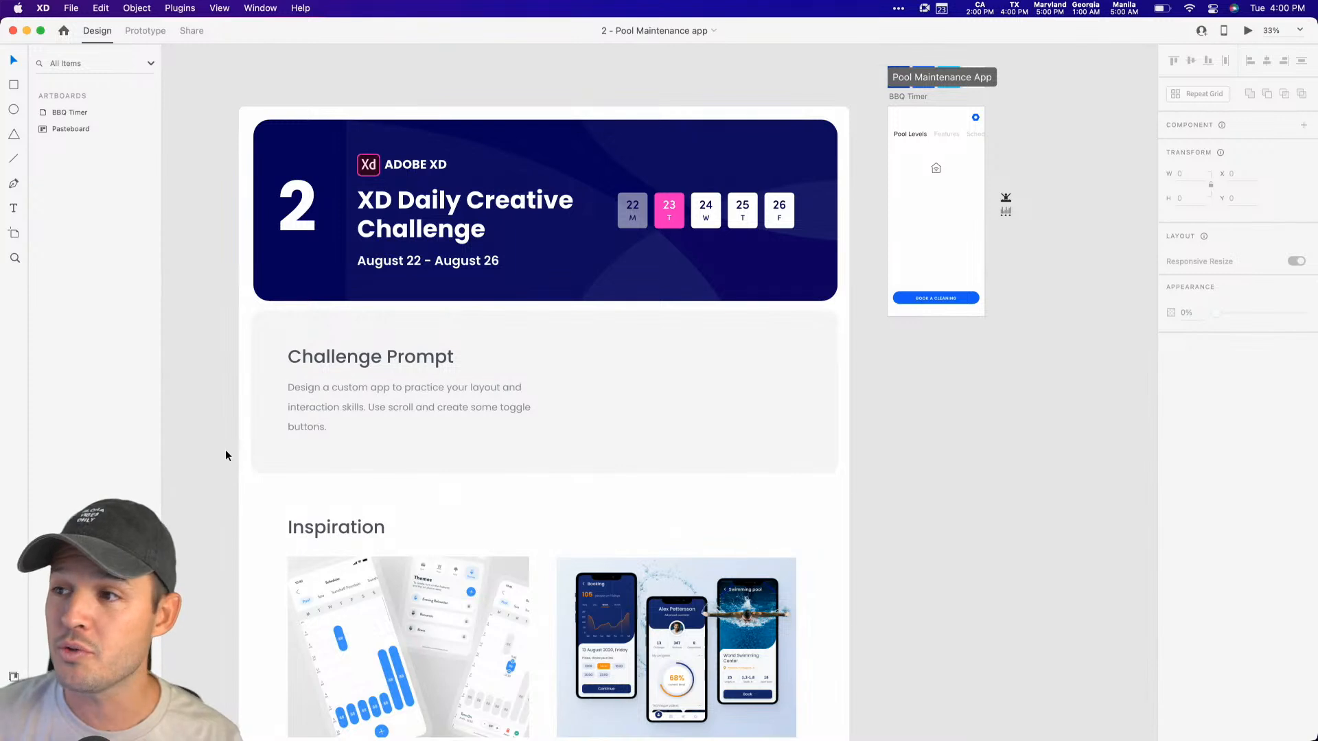
Step: Switch to Chrome and review the Maintenance Tracking App challenge on Behance and the challenge channel on Discord
scroll(234, 448, right, 1)
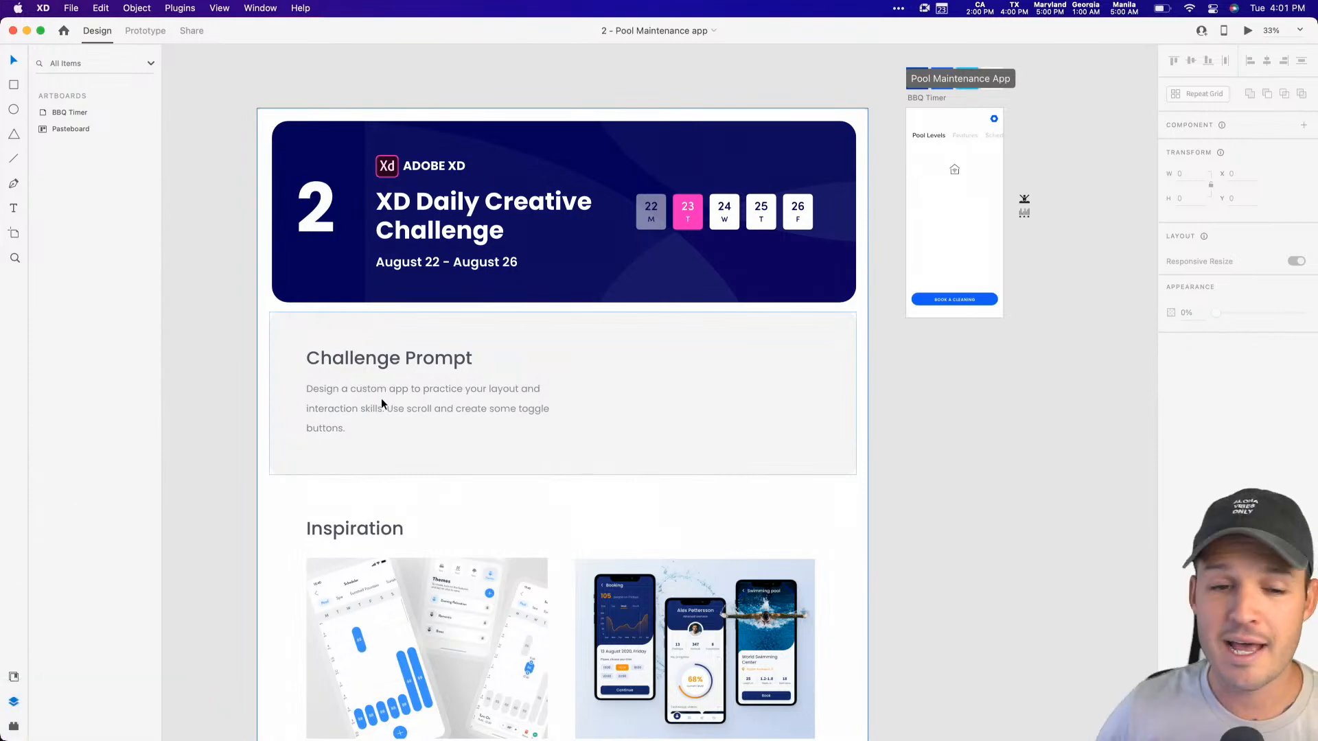
key(ctrl+Right)
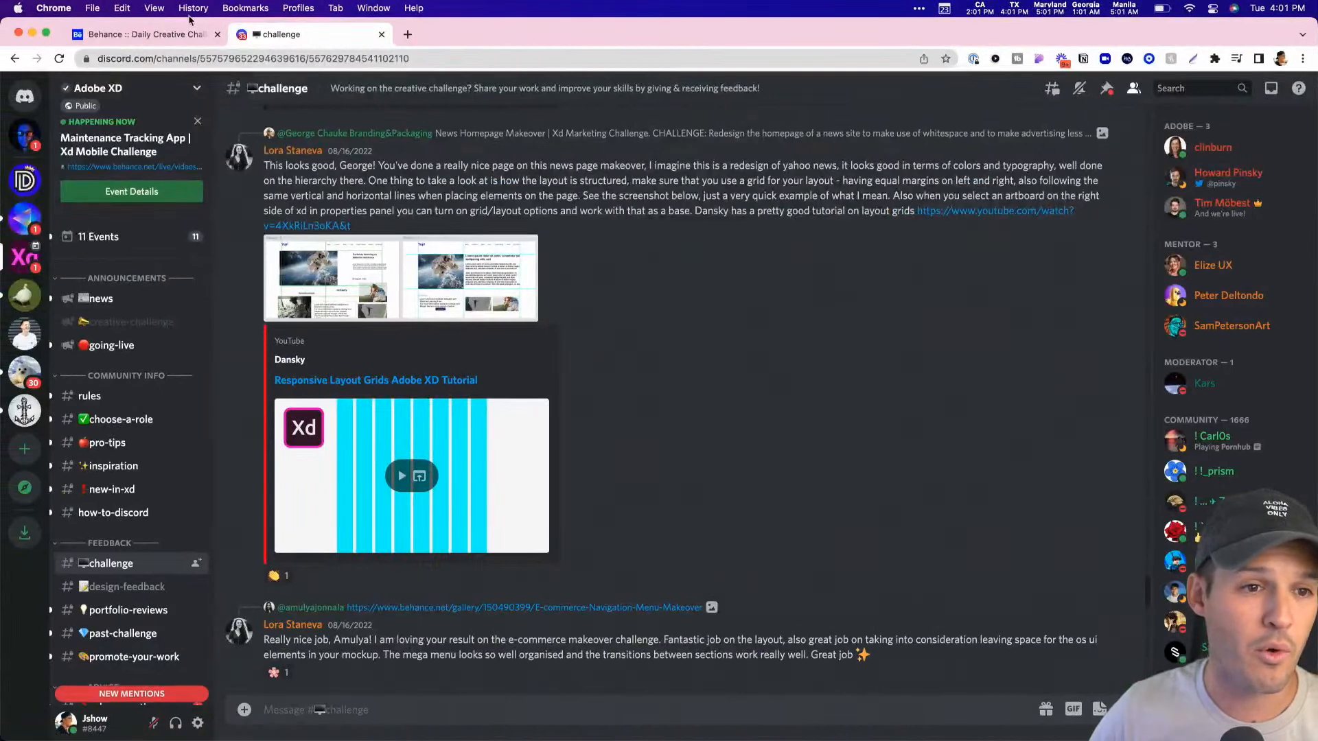
click(158, 35)
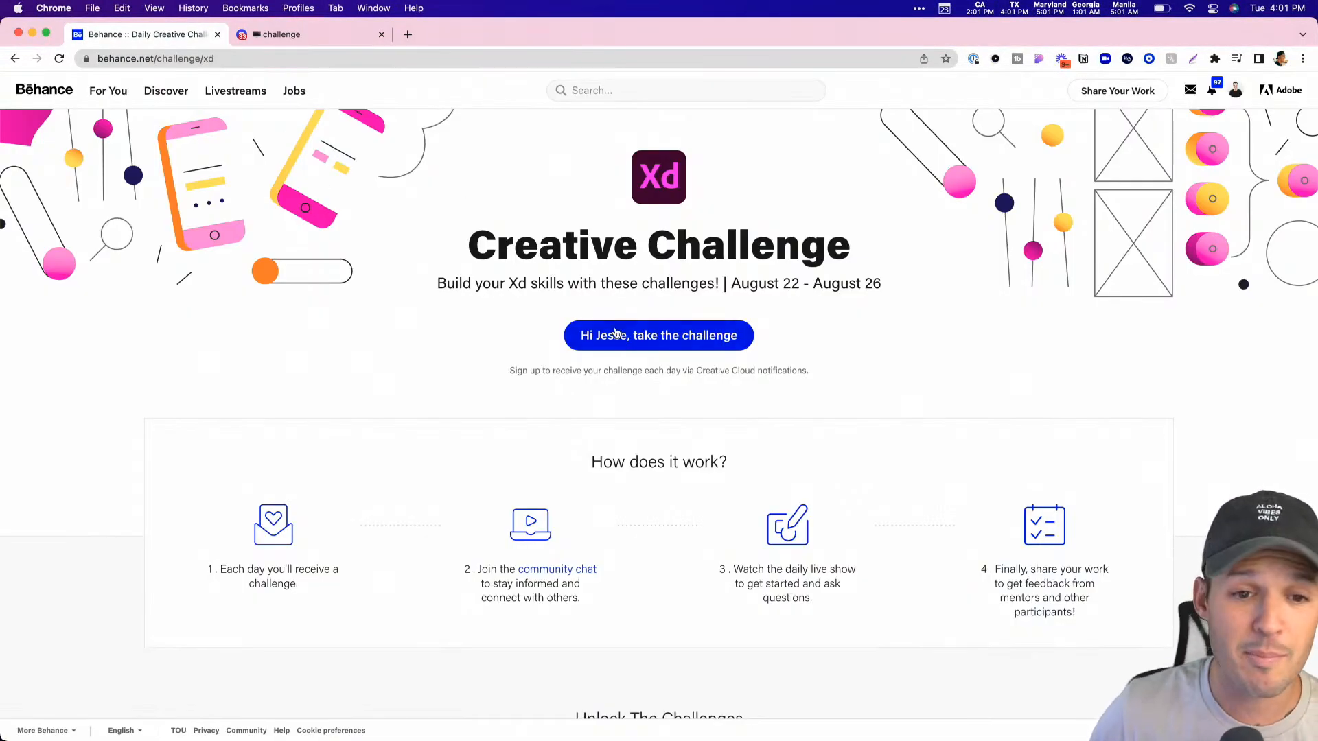
scroll(565, 642, down, 5)
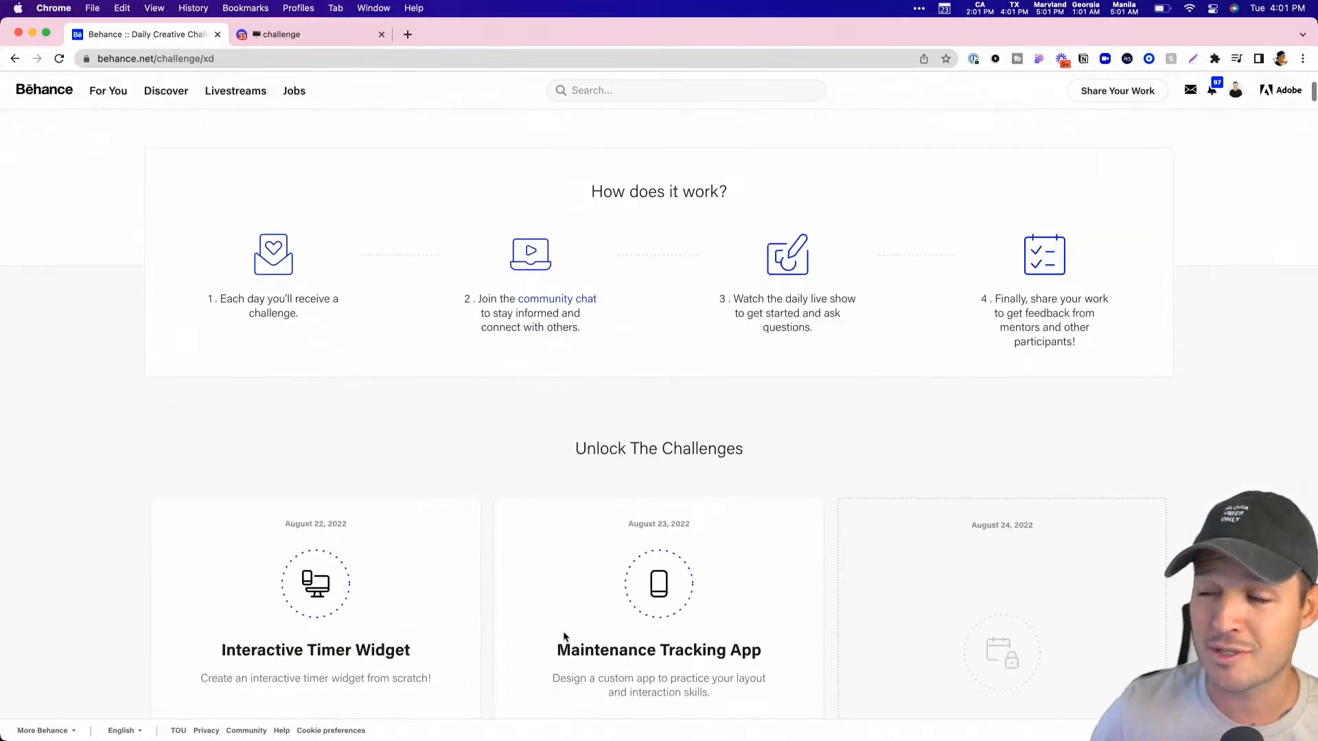
scroll(548, 583, down, 3)
drag(581, 469, 736, 469)
click(742, 498)
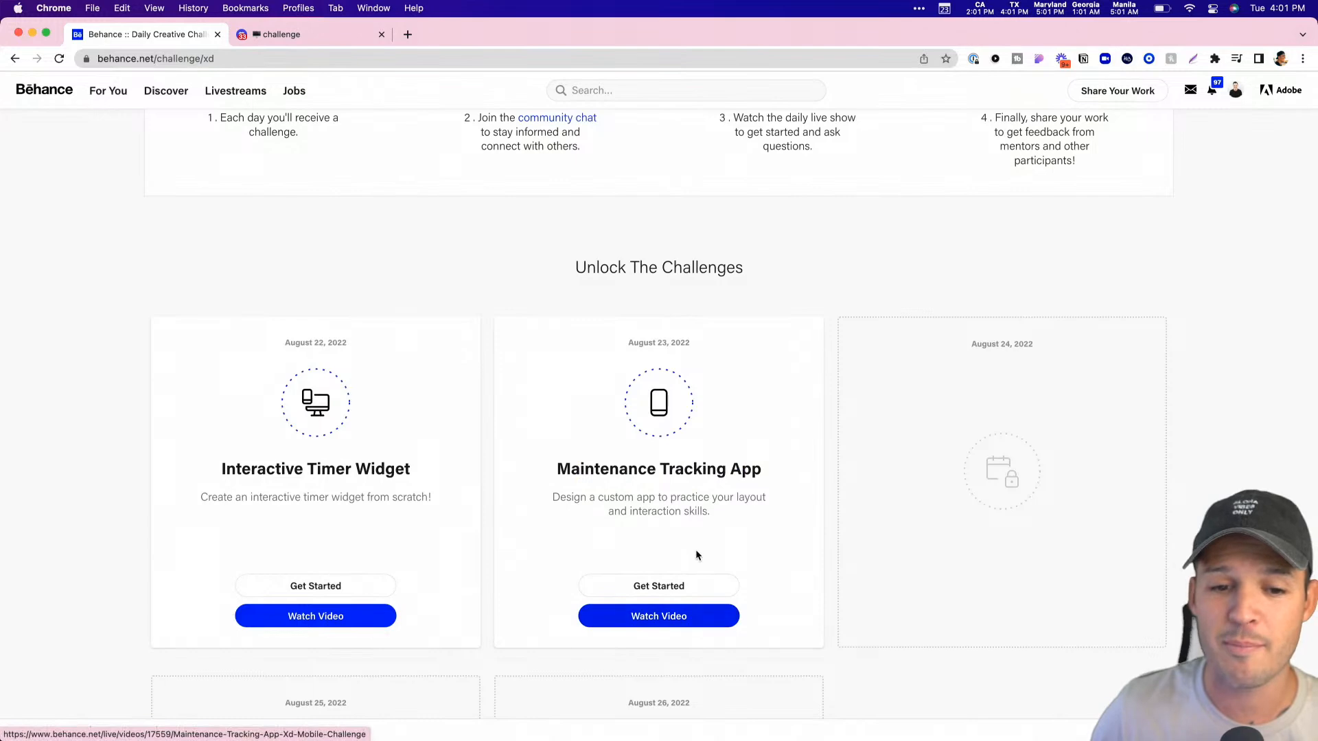
click(307, 35)
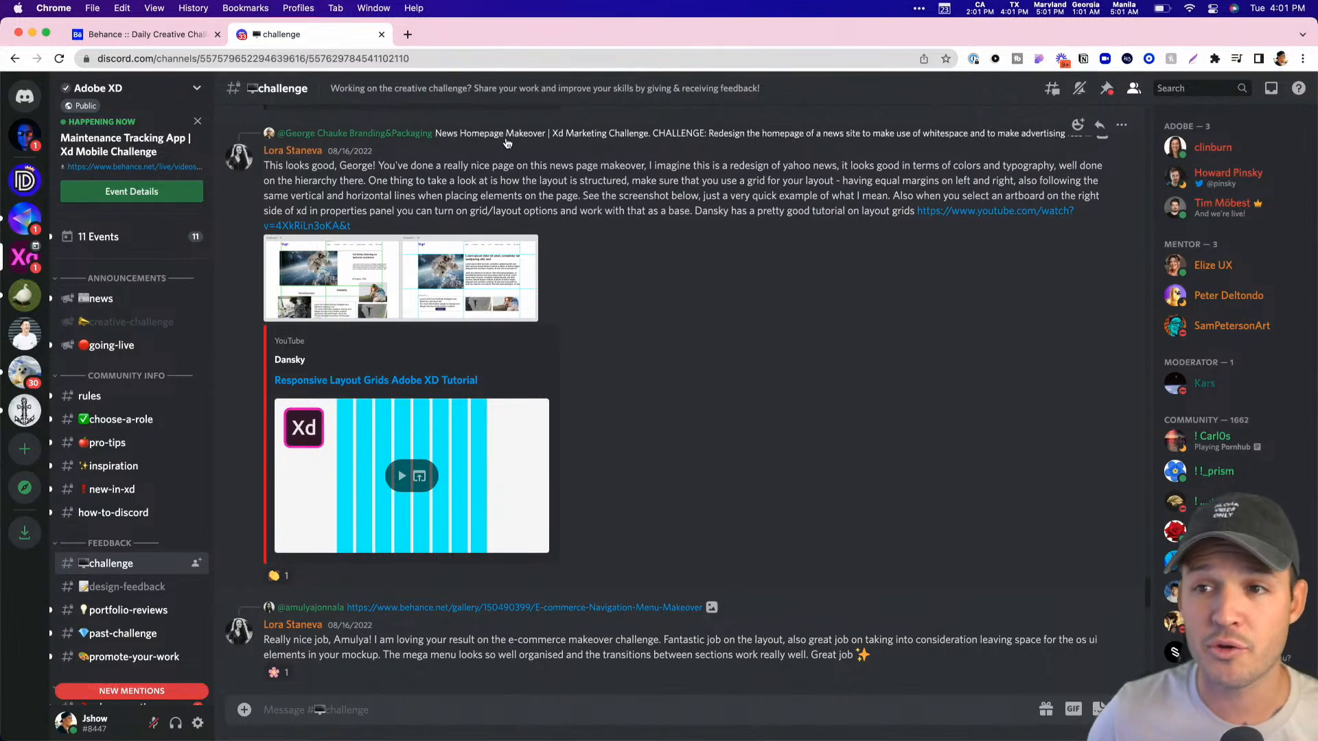
Step: Switch back to Adobe XD and examine the challenge prompt and the inspiration images on the pasteboard
key(ctrl+Right)
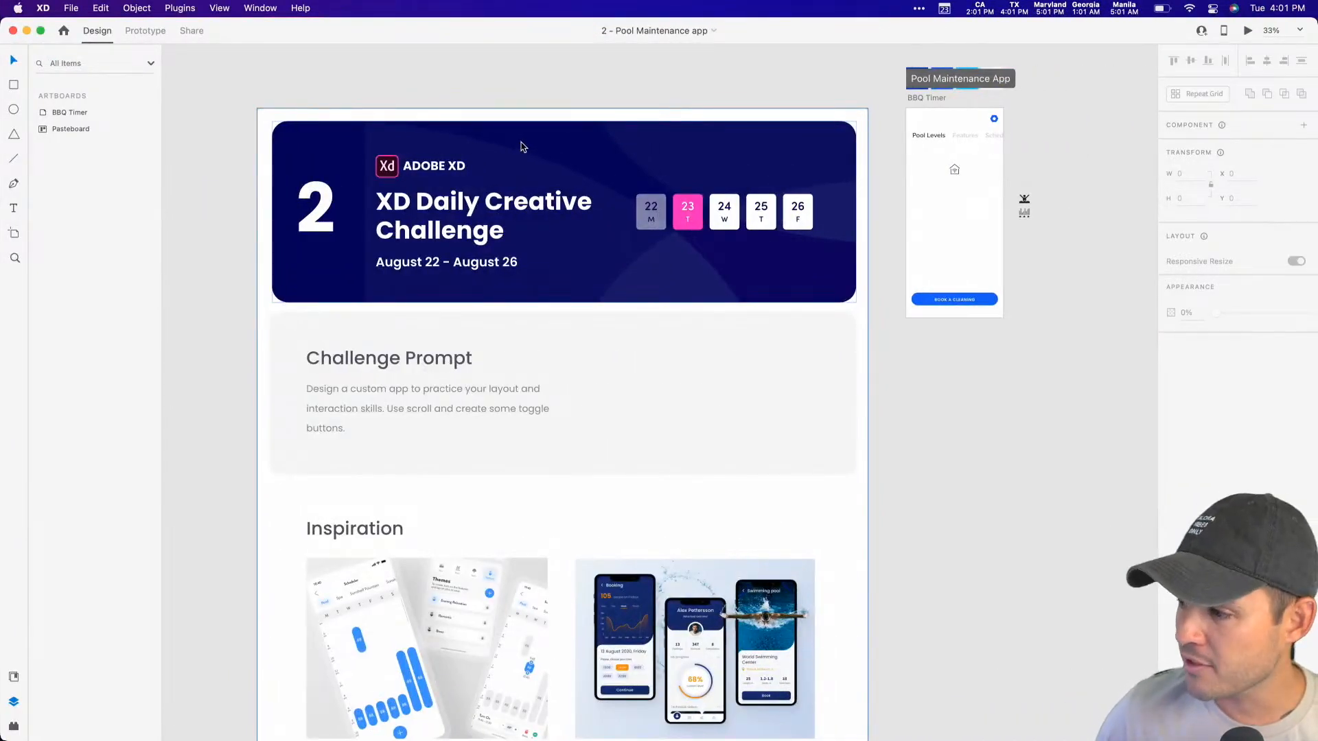
drag(973, 426, 910, 442)
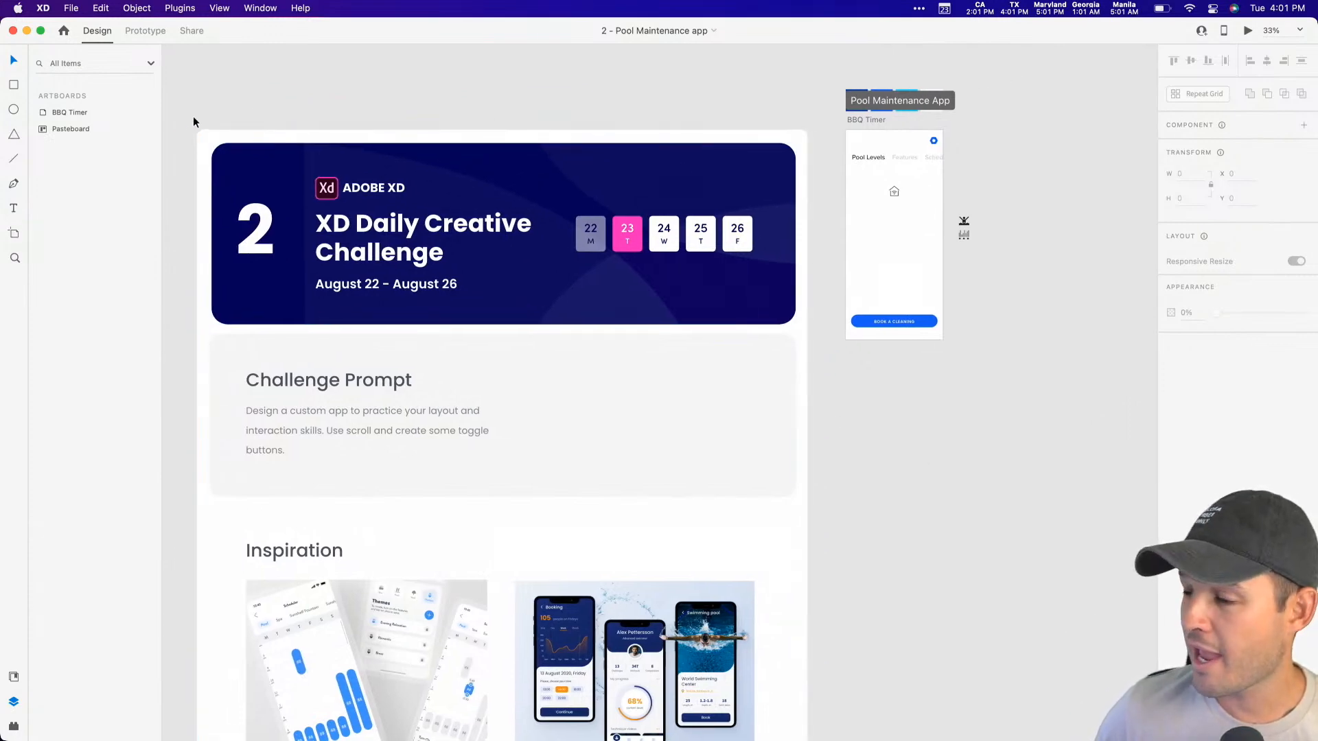
key(z)
drag(187, 116, 1013, 405)
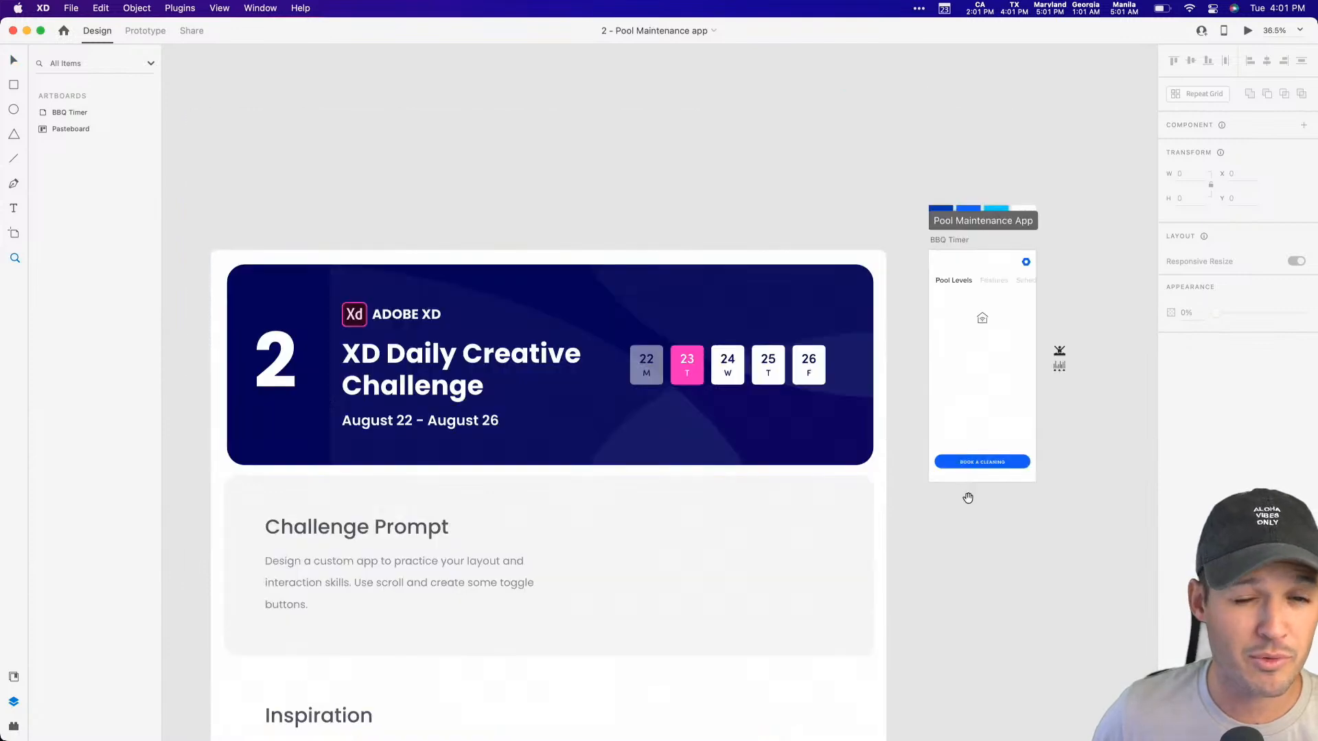
drag(967, 492, 977, 350)
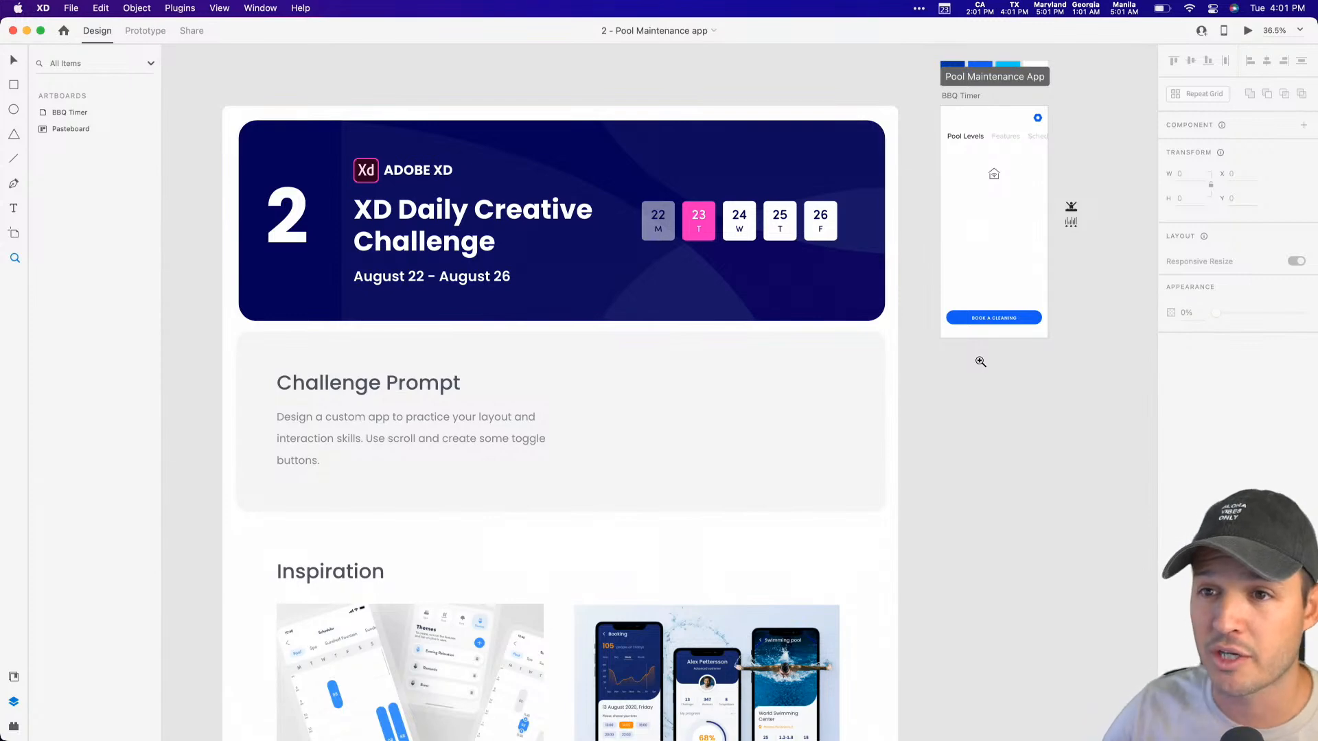
click(1034, 402)
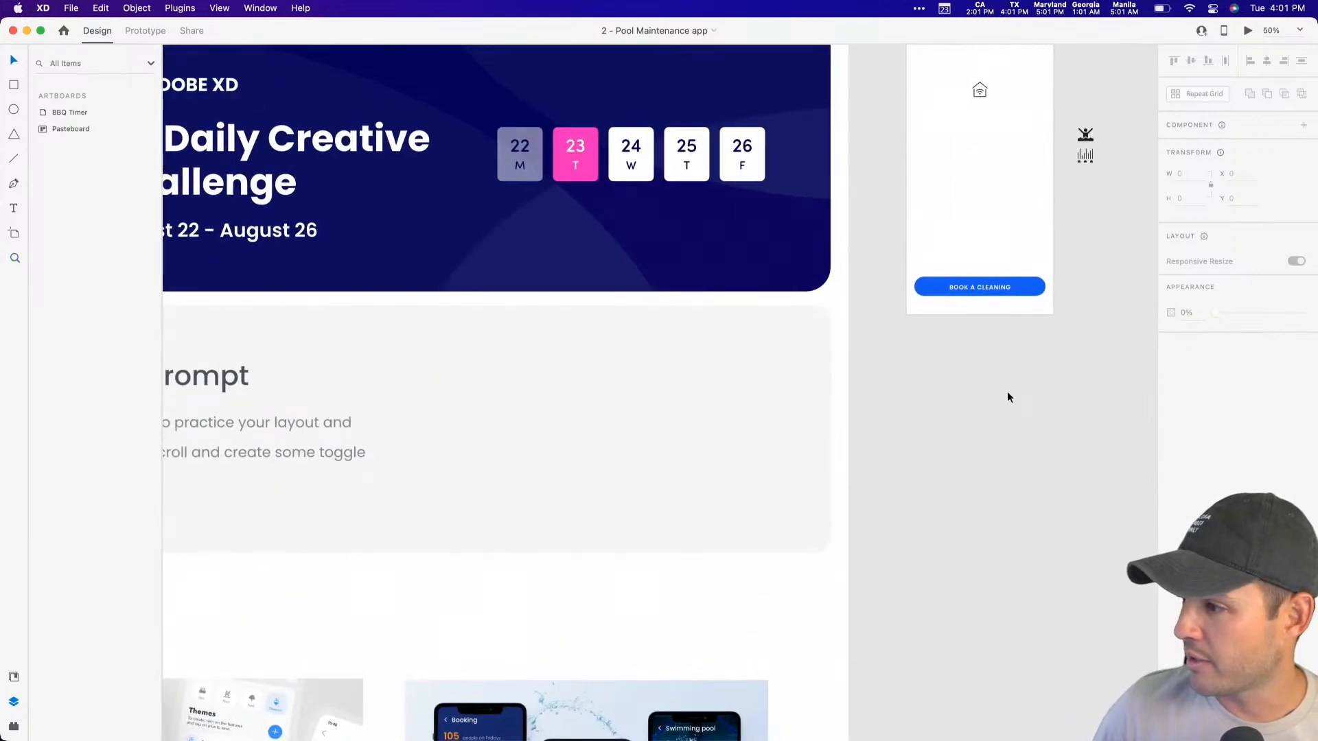
drag(995, 392, 820, 471)
key(z)
drag(722, 99, 824, 404)
scroll(808, 403, down, 3)
scroll(808, 404, down, 10)
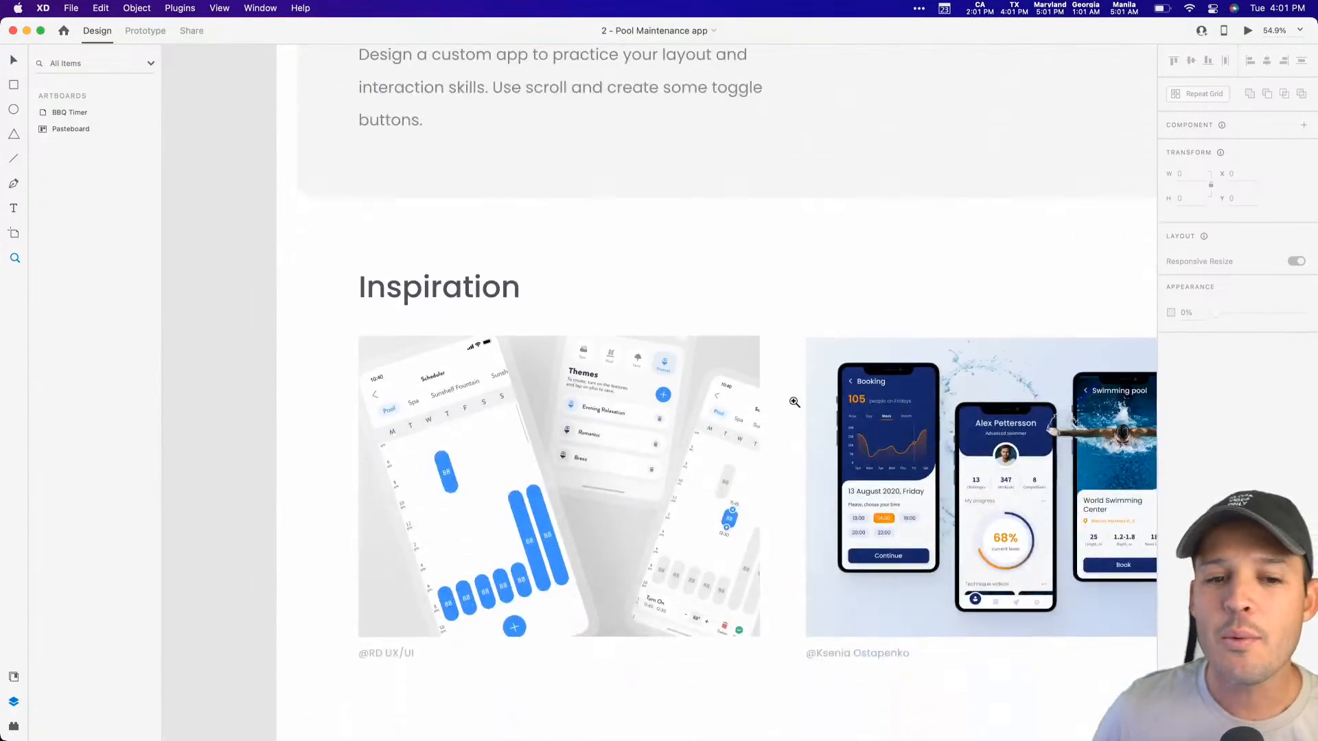
scroll(852, 372, up, 15)
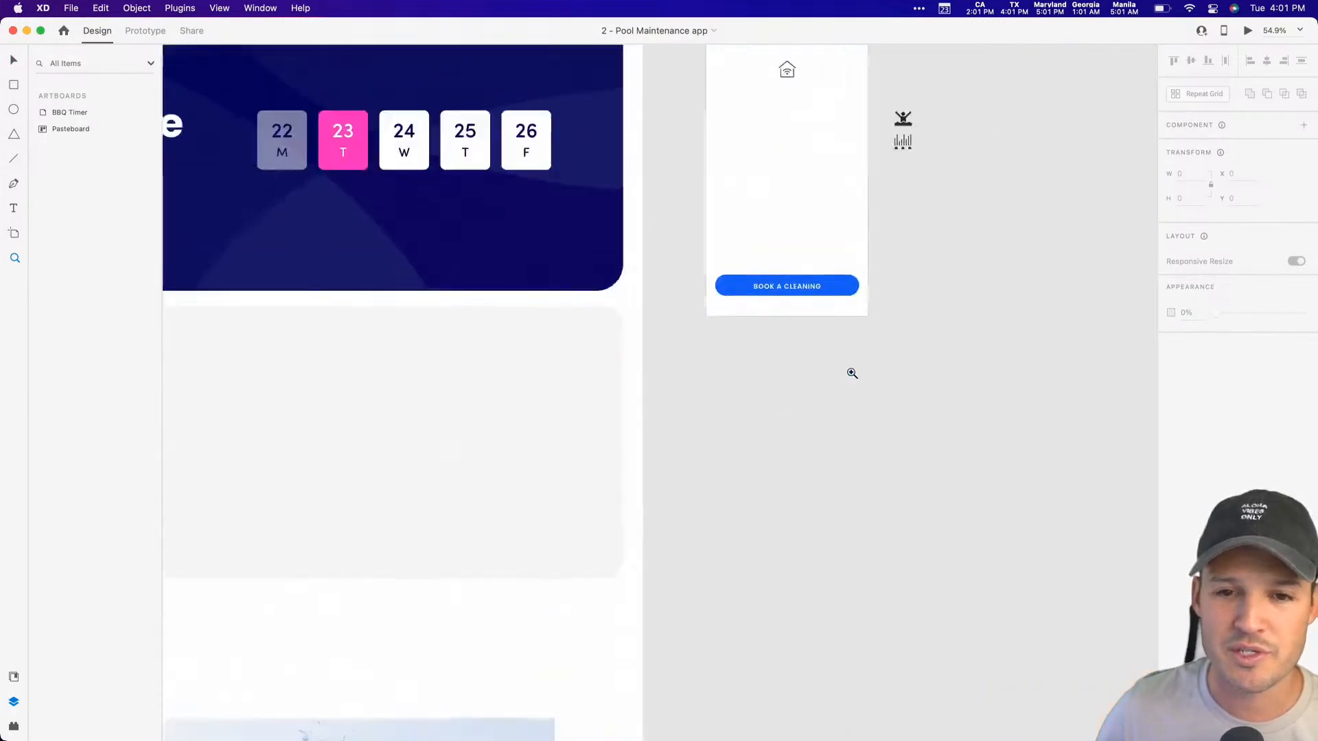
Step: Examine the BBQ Timer artboard with its starter layout, the colour swatches above it and the spare icons beside it
drag(603, 202, 941, 443)
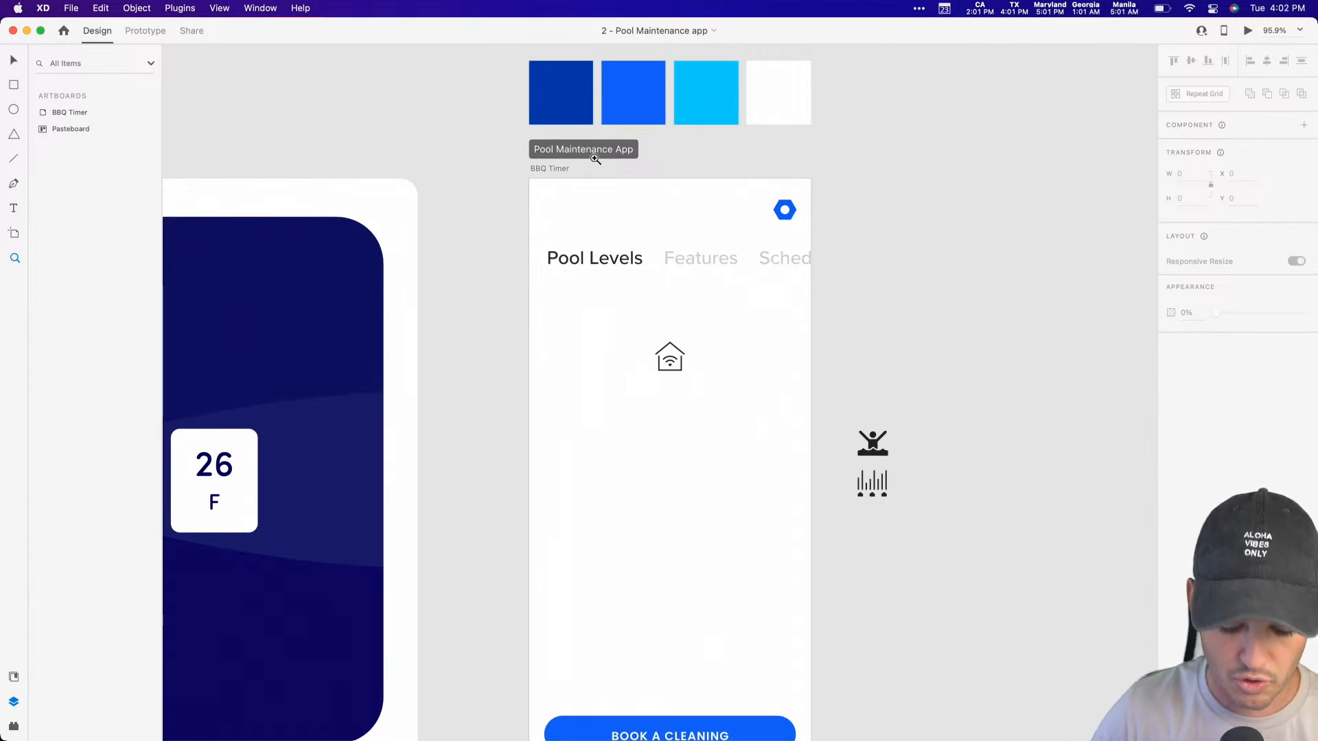
click(537, 170)
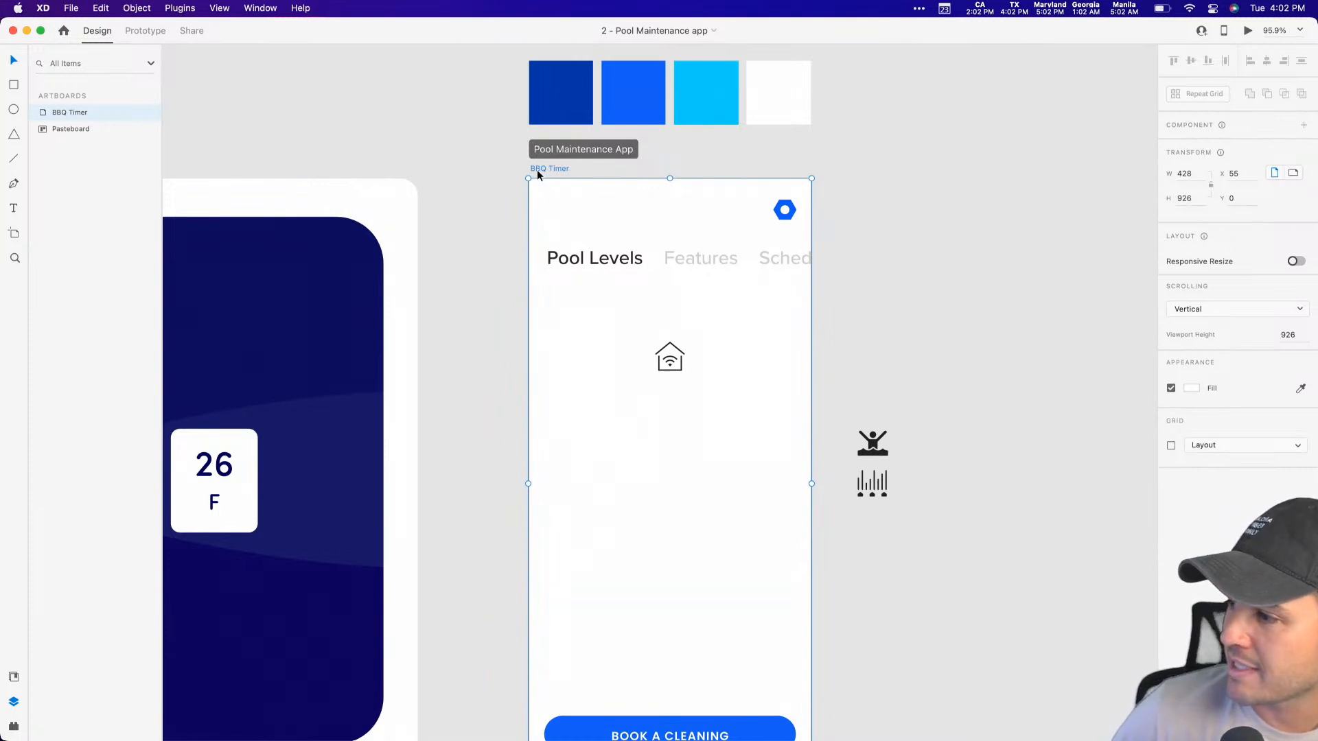
click(909, 332)
drag(909, 332, 895, 269)
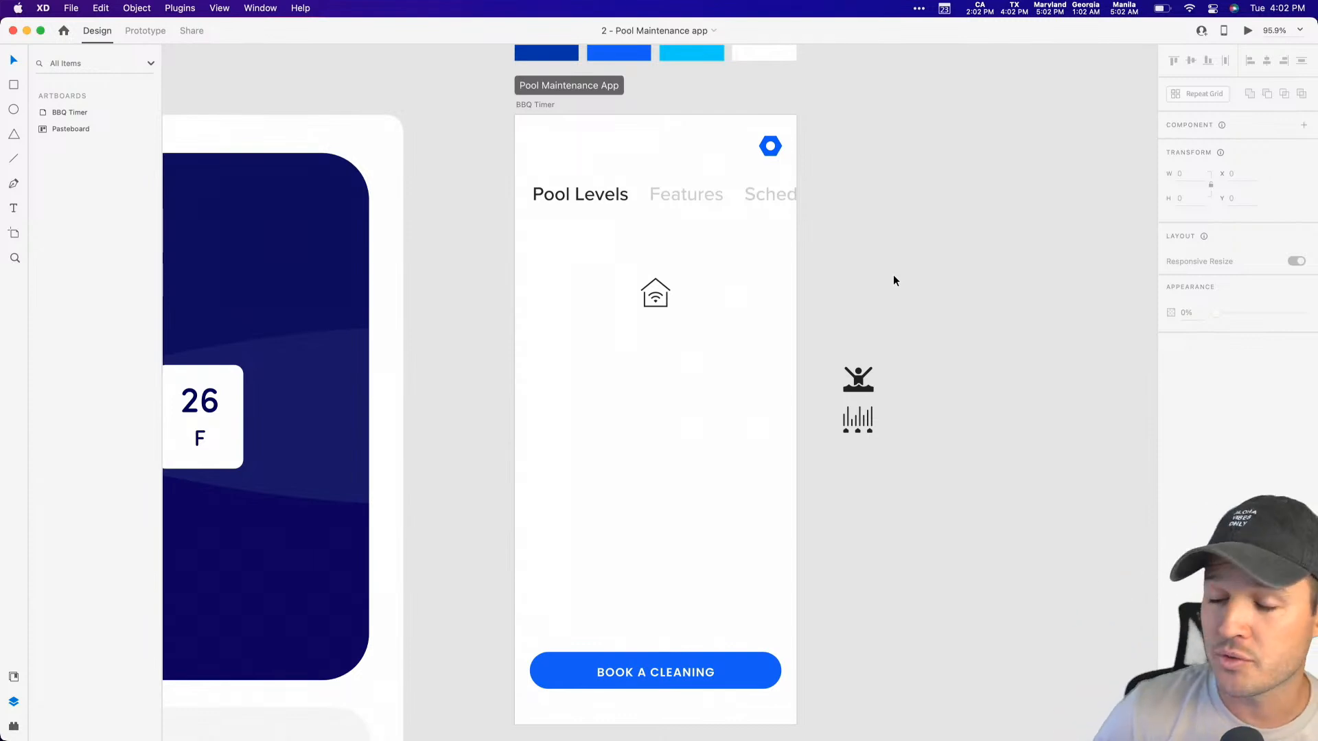
drag(883, 270, 954, 231)
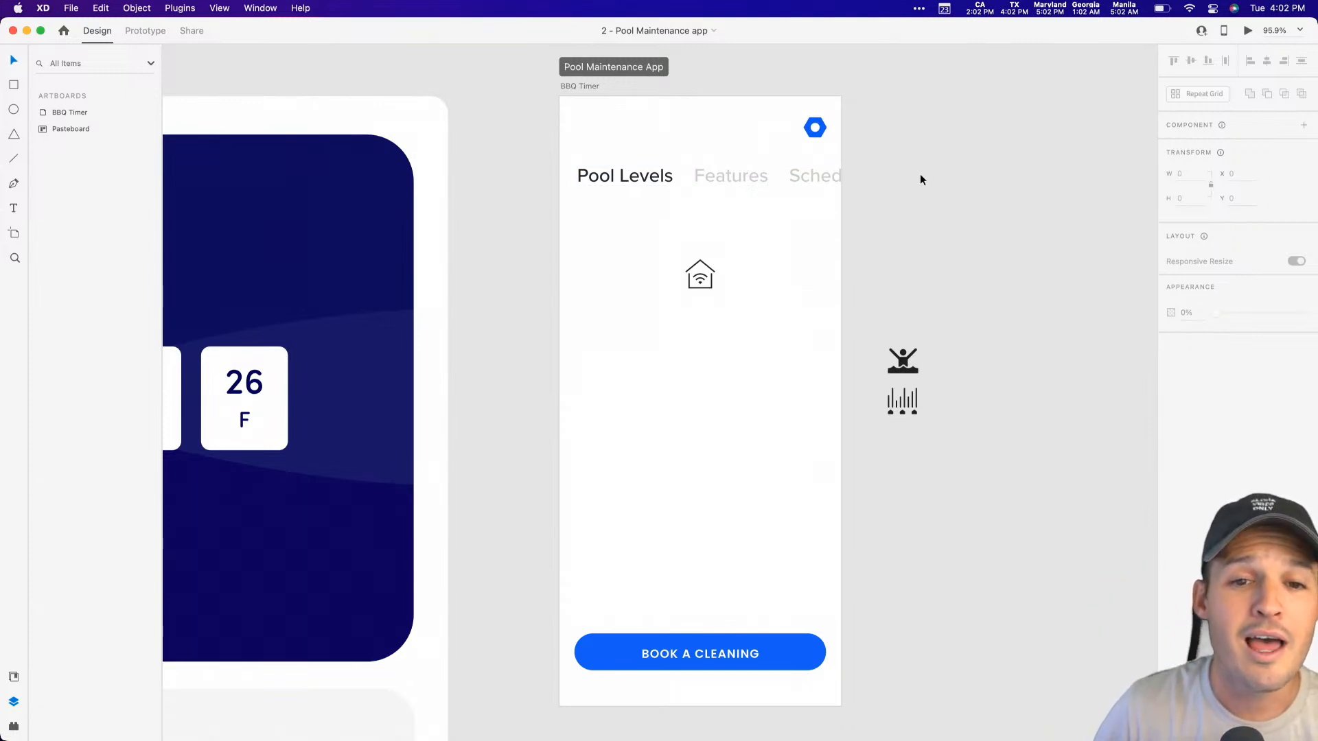
scroll(920, 208, up, 2)
drag(920, 208, 915, 282)
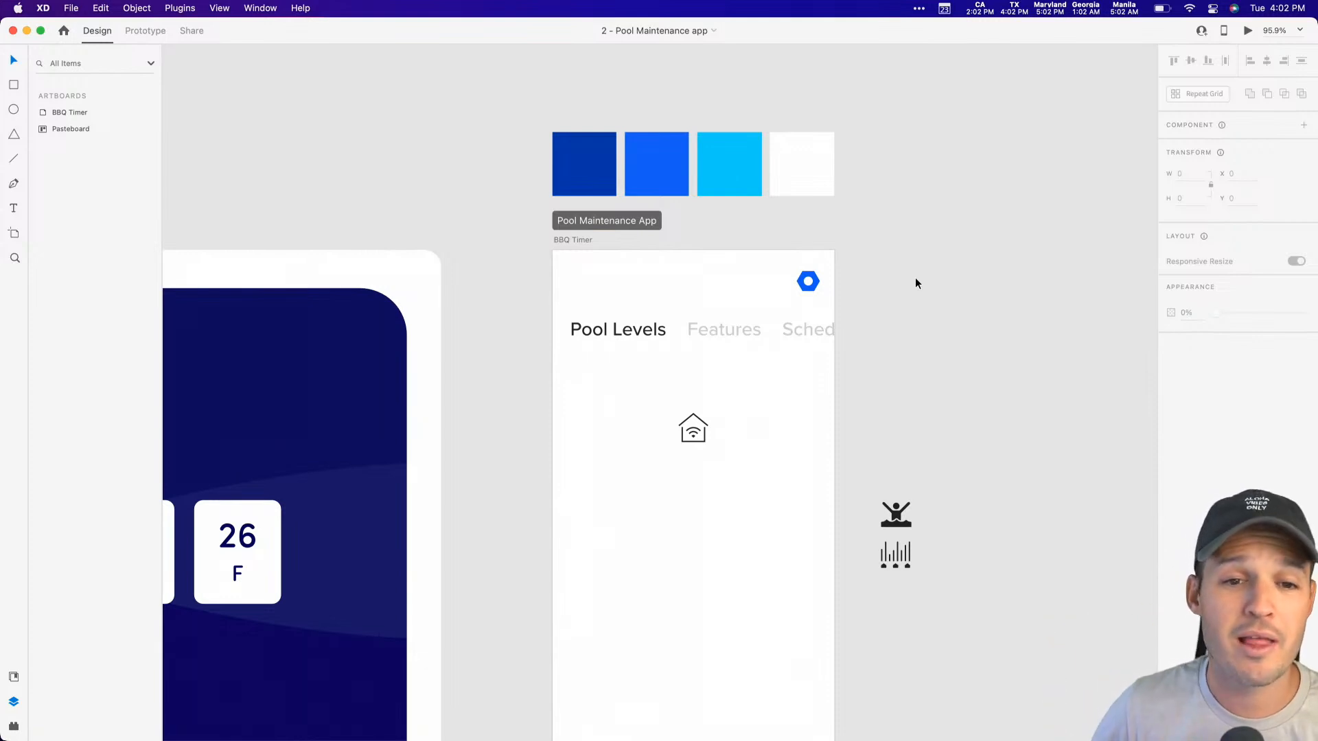
scroll(915, 279, right, 3)
drag(900, 274, 923, 232)
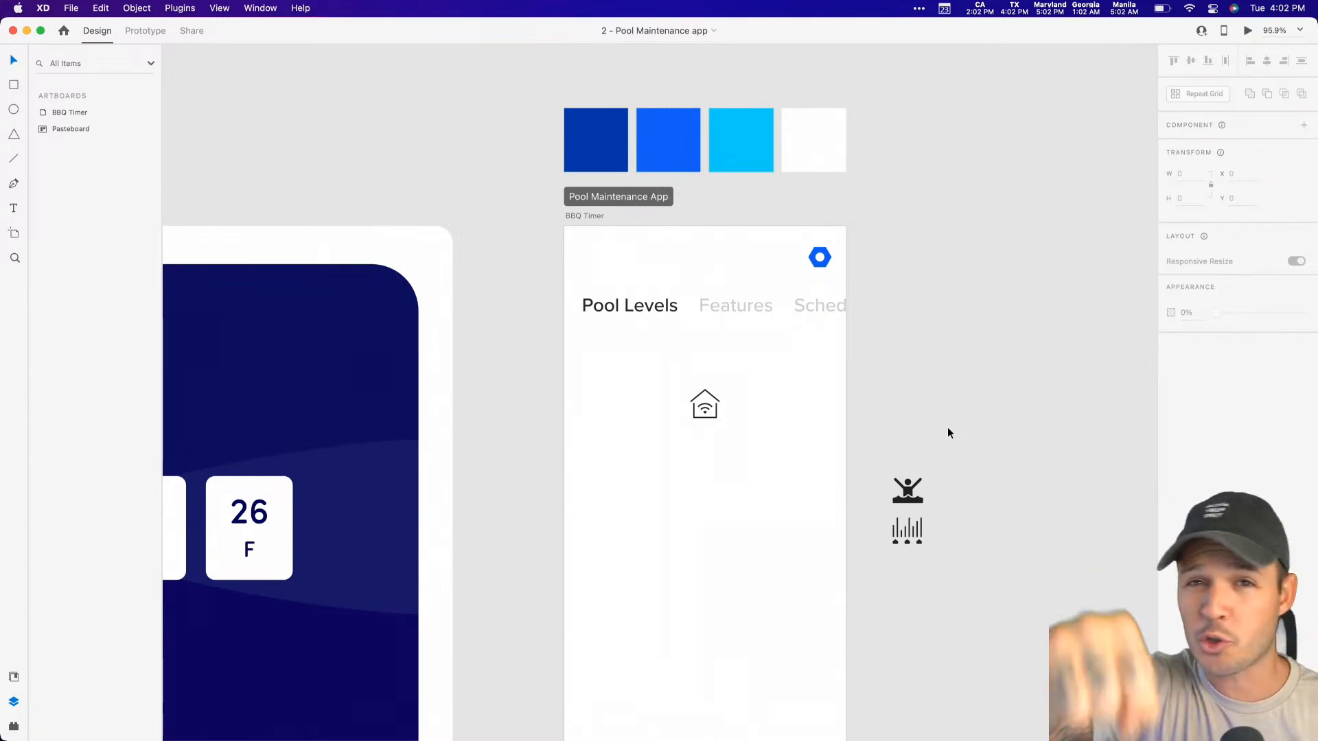
scroll(968, 446, down, 4)
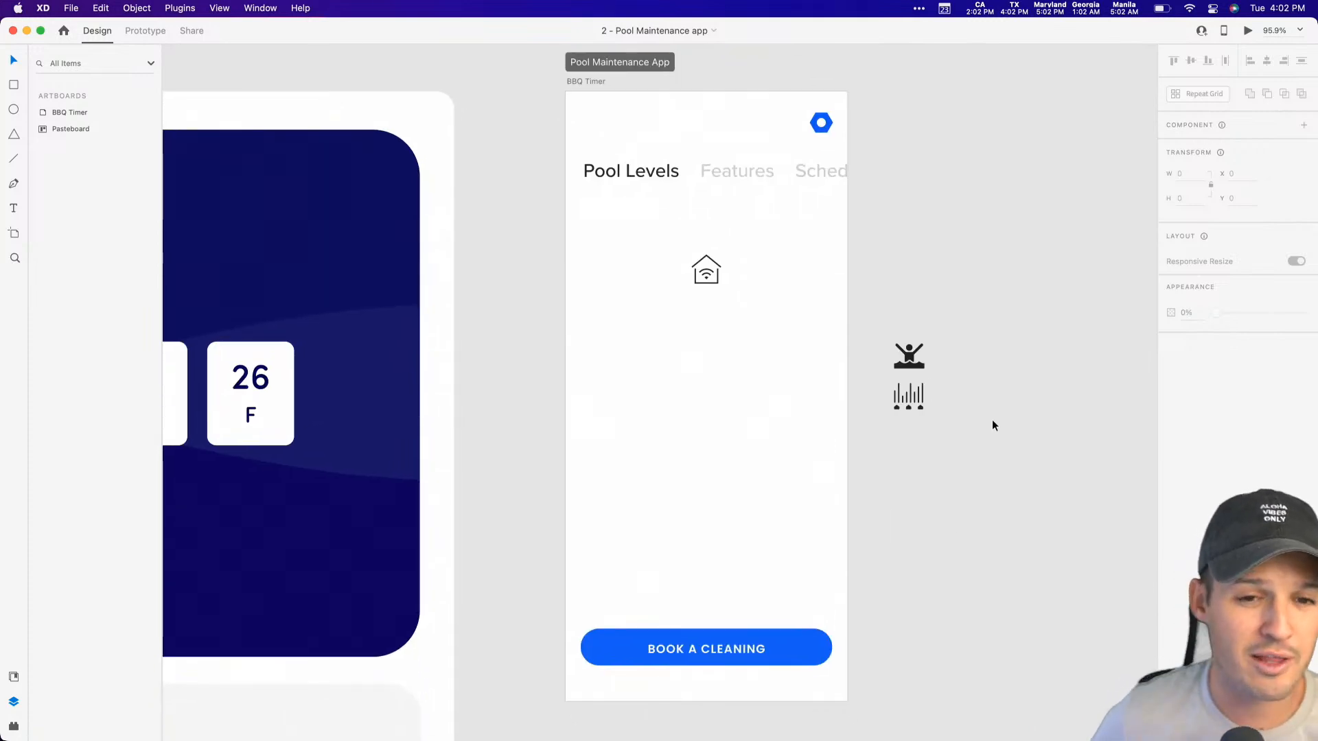
scroll(970, 415, right, 2)
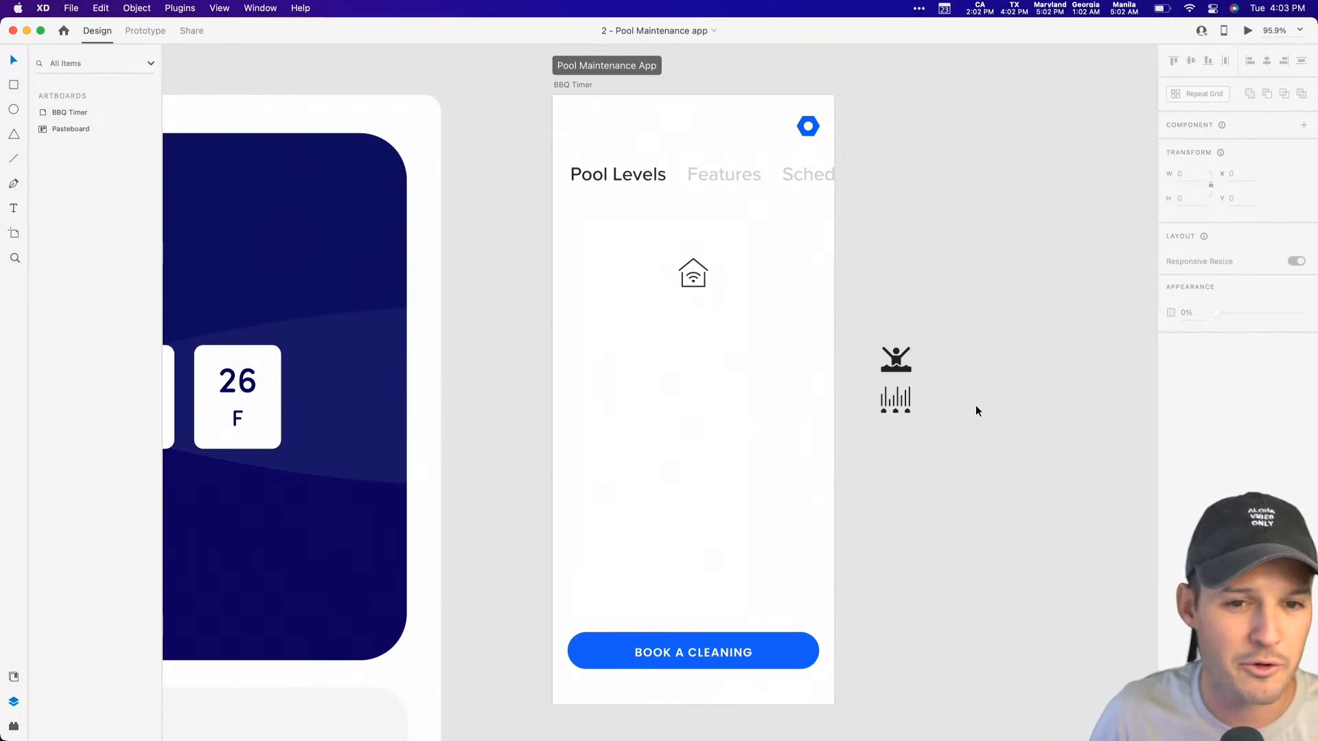
scroll(974, 405, down, 1)
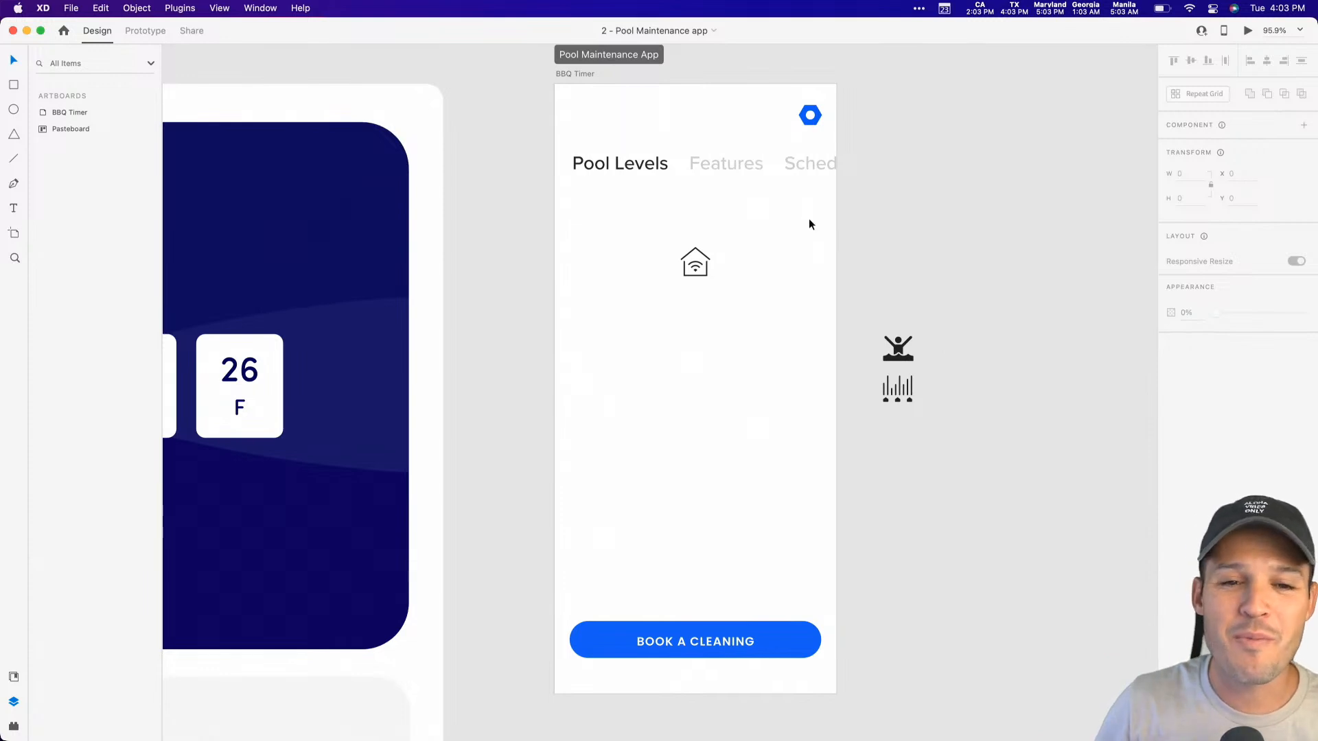
Step: Select the group of tab labels on the artboard and inspect its full row up close
click(793, 168)
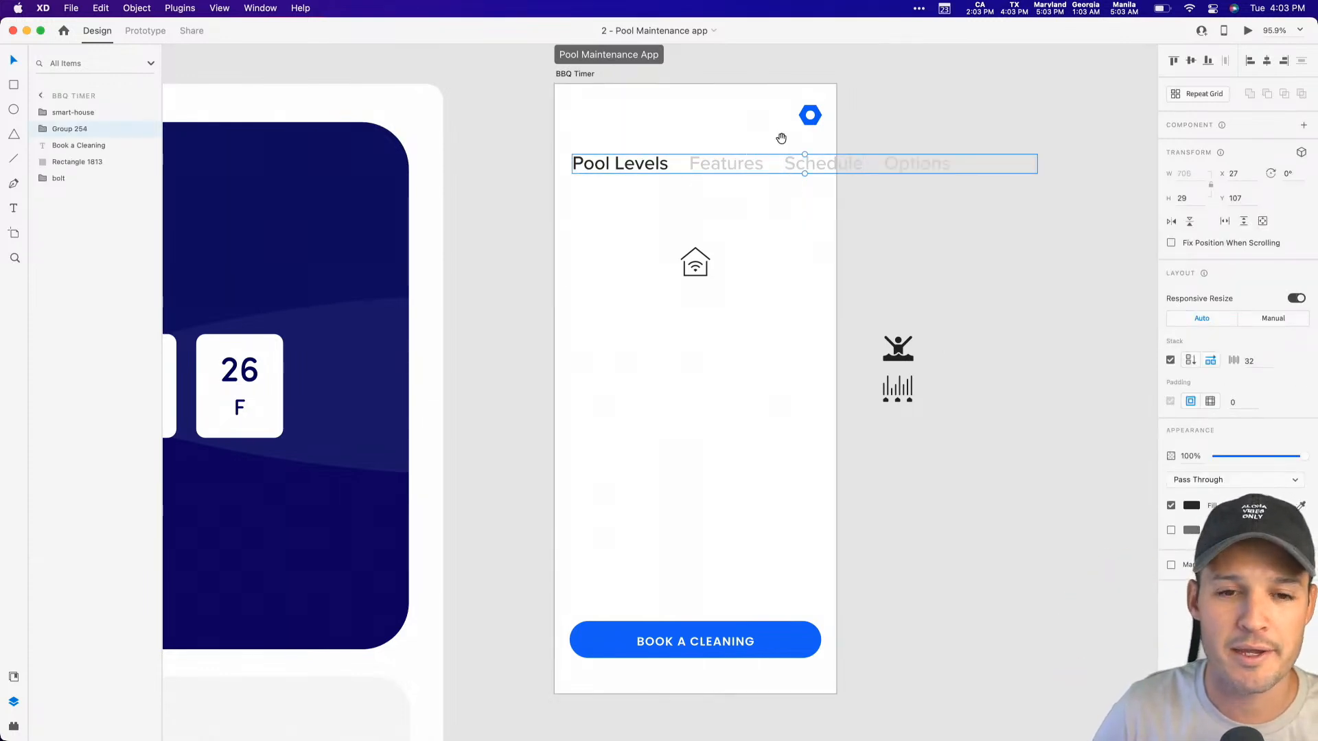
scroll(777, 136, right, 2)
scroll(777, 136, up, 1)
click(701, 201)
click(663, 191)
key(z)
drag(432, 159, 931, 257)
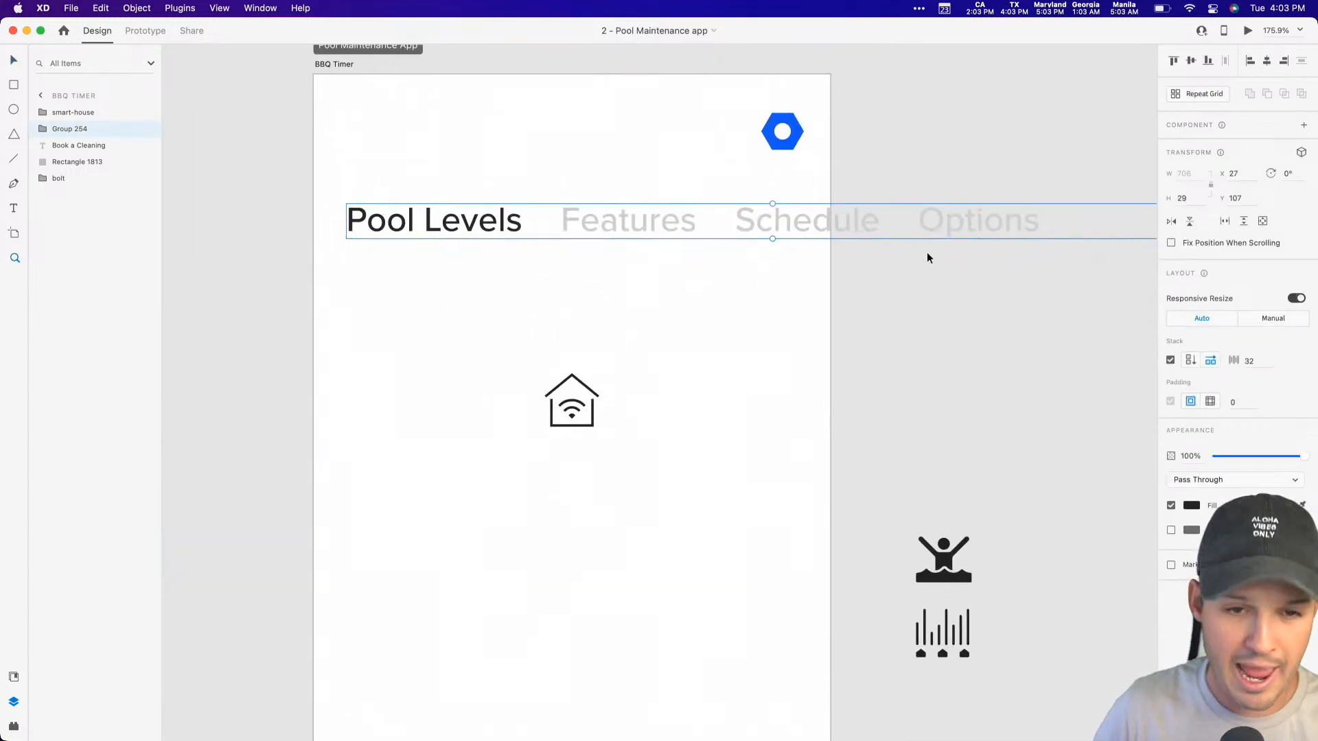
Step: Draw a thin rectangle, 146 wide and 4 high, as an underline beneath the Pool Levels label
click(471, 297)
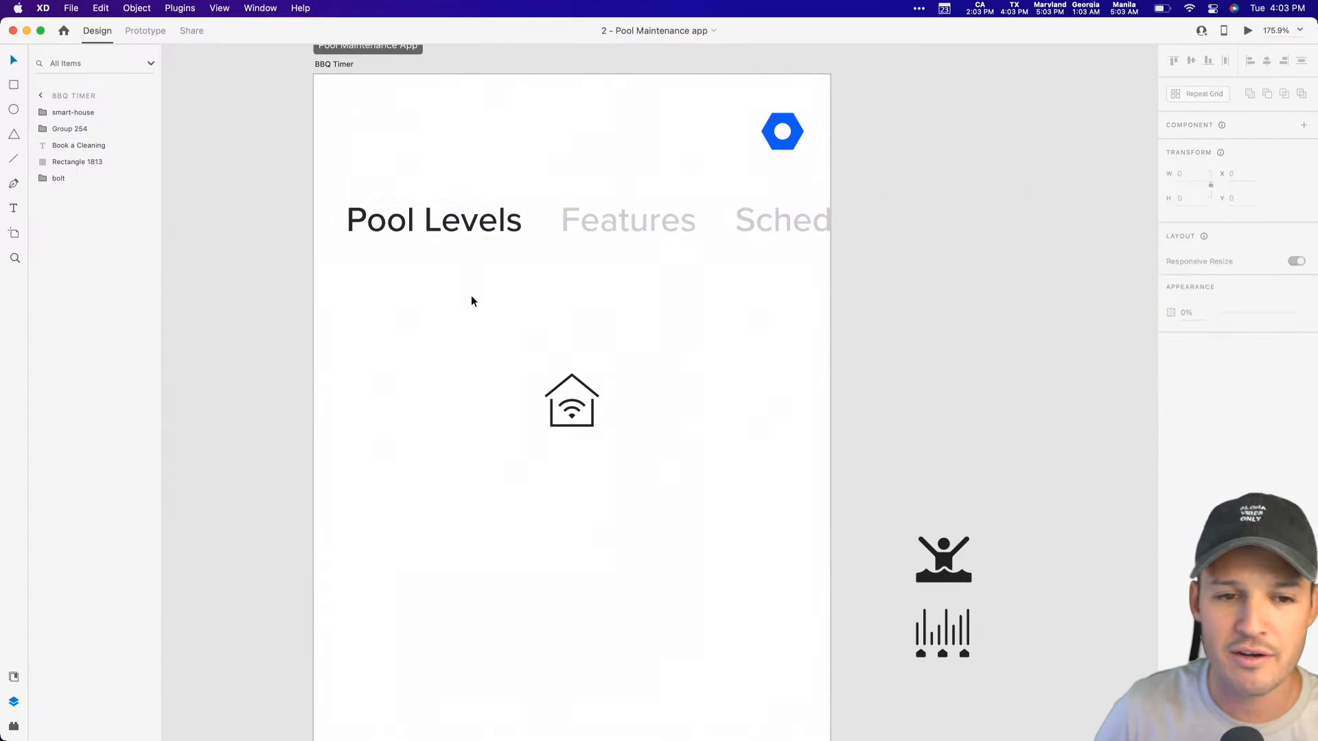
key(r)
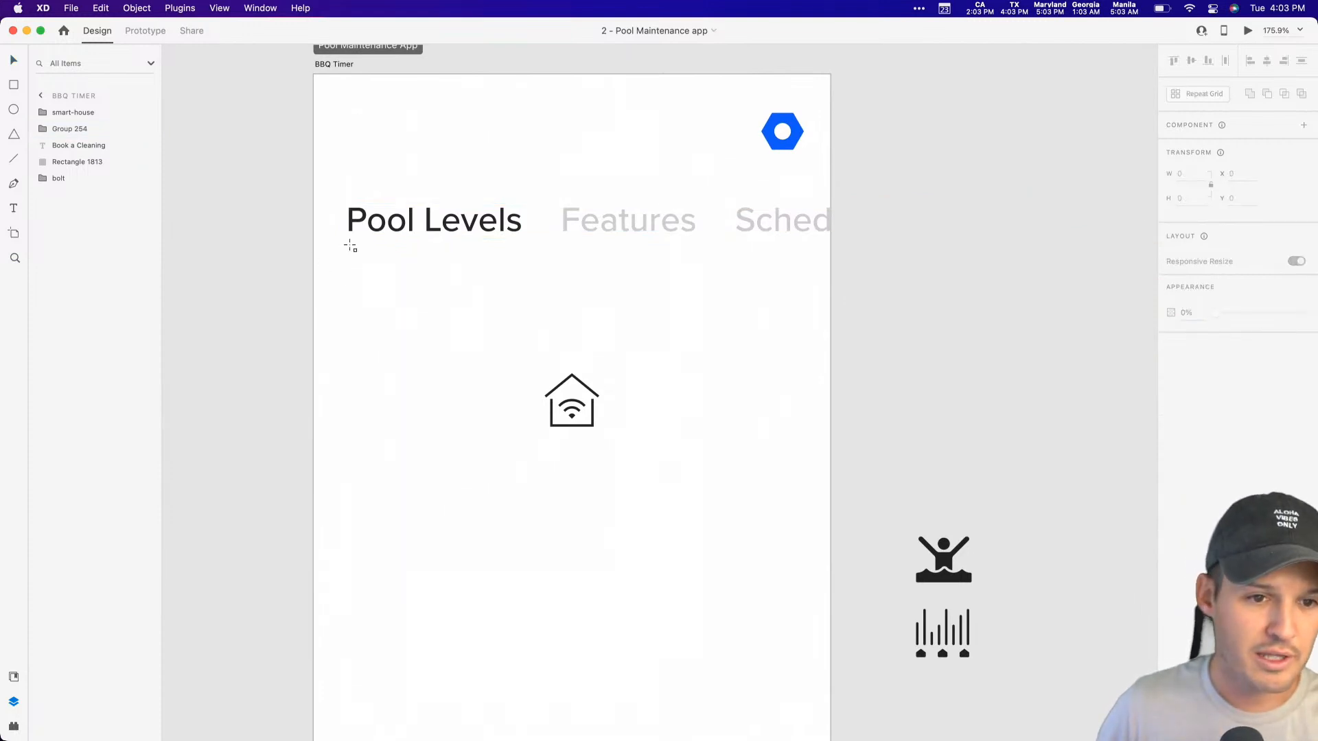
drag(346, 246, 523, 250)
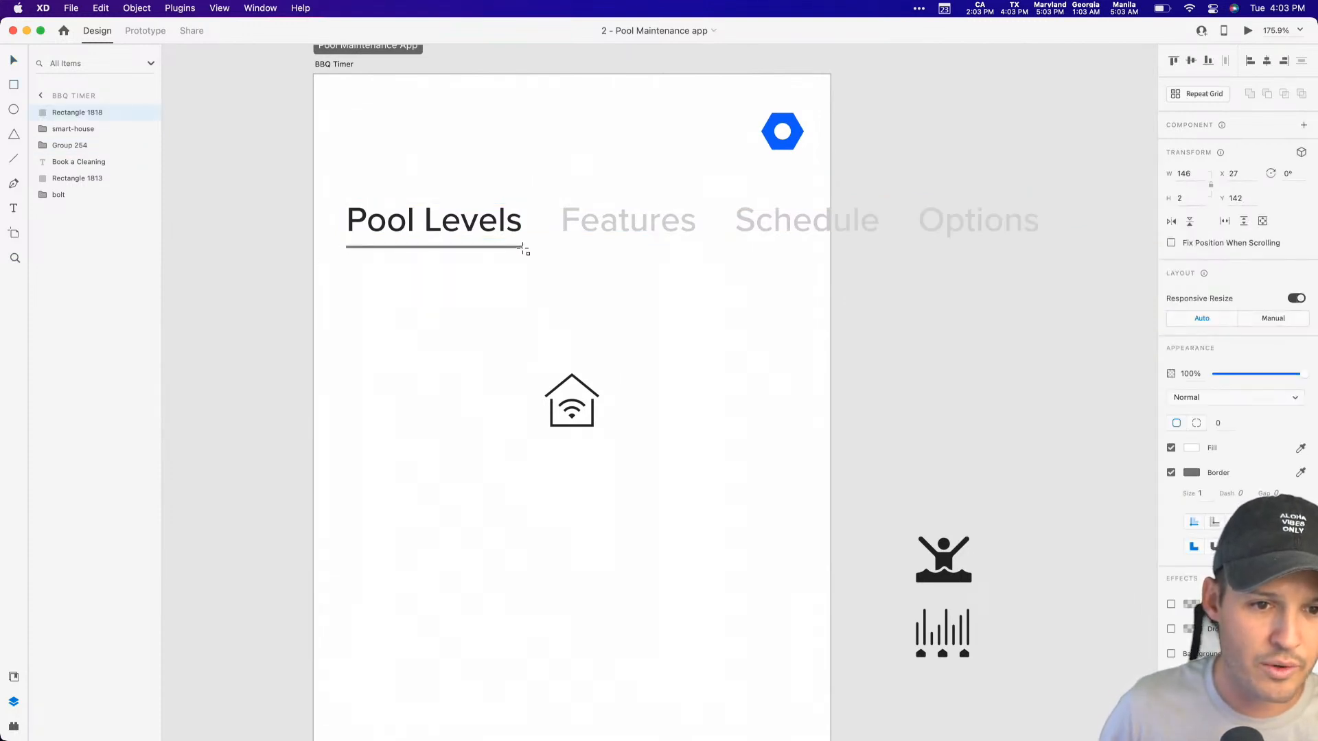
Step: Remove the underline's border and fill it with the medium blue sampled from the second colour swatch
click(1171, 472)
scroll(981, 419, up, 4)
click(1301, 448)
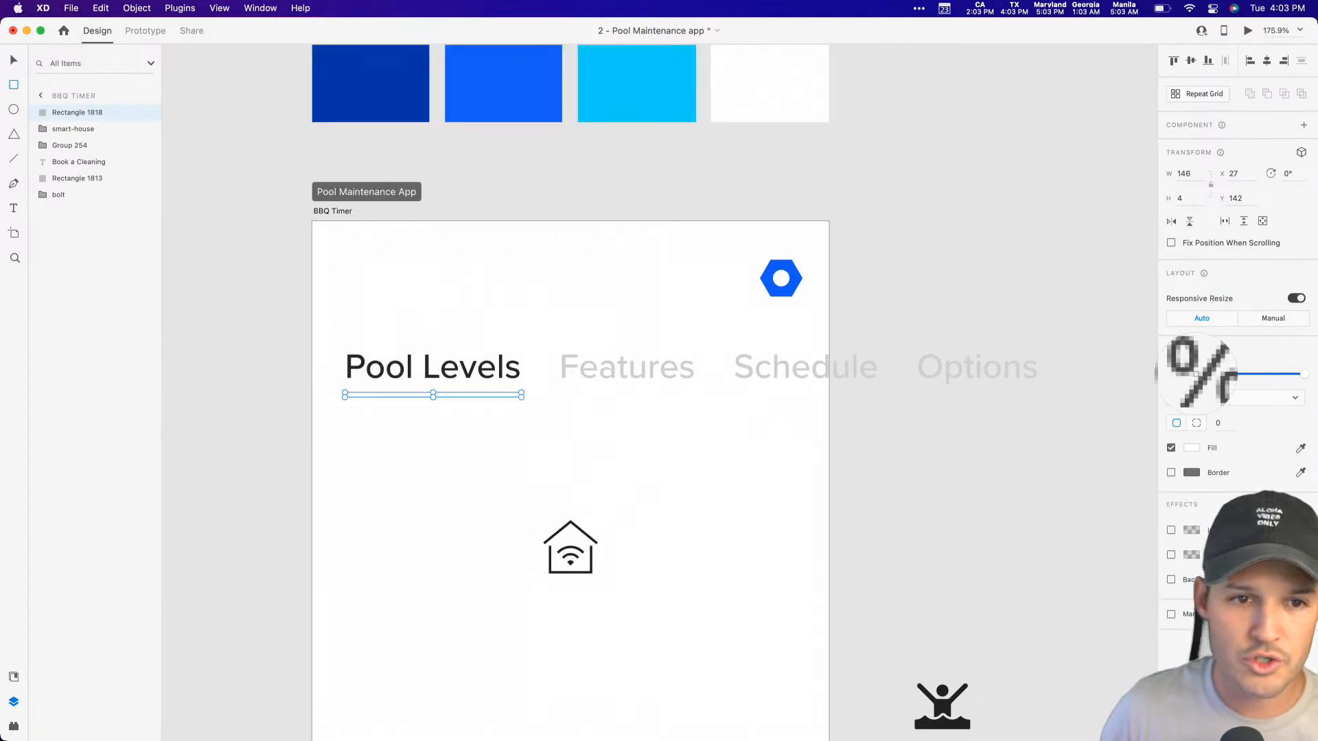
click(515, 110)
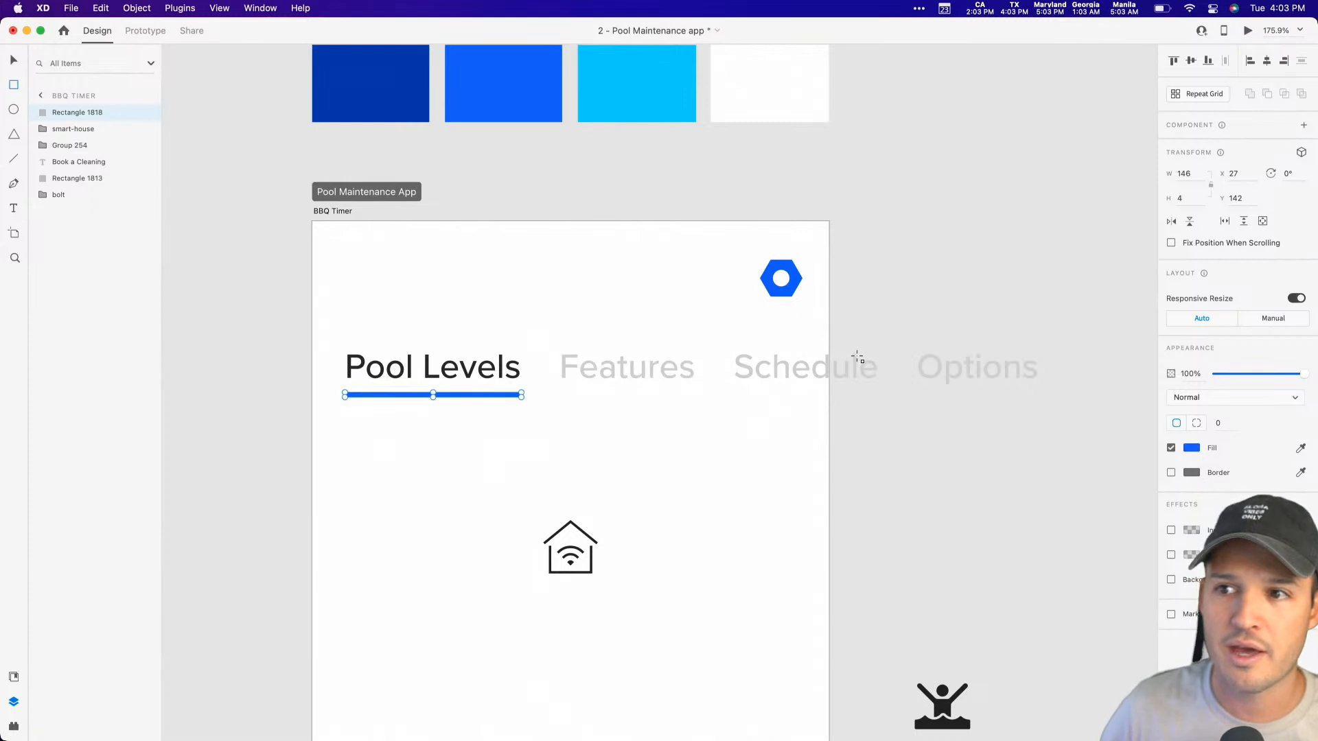
click(11, 63)
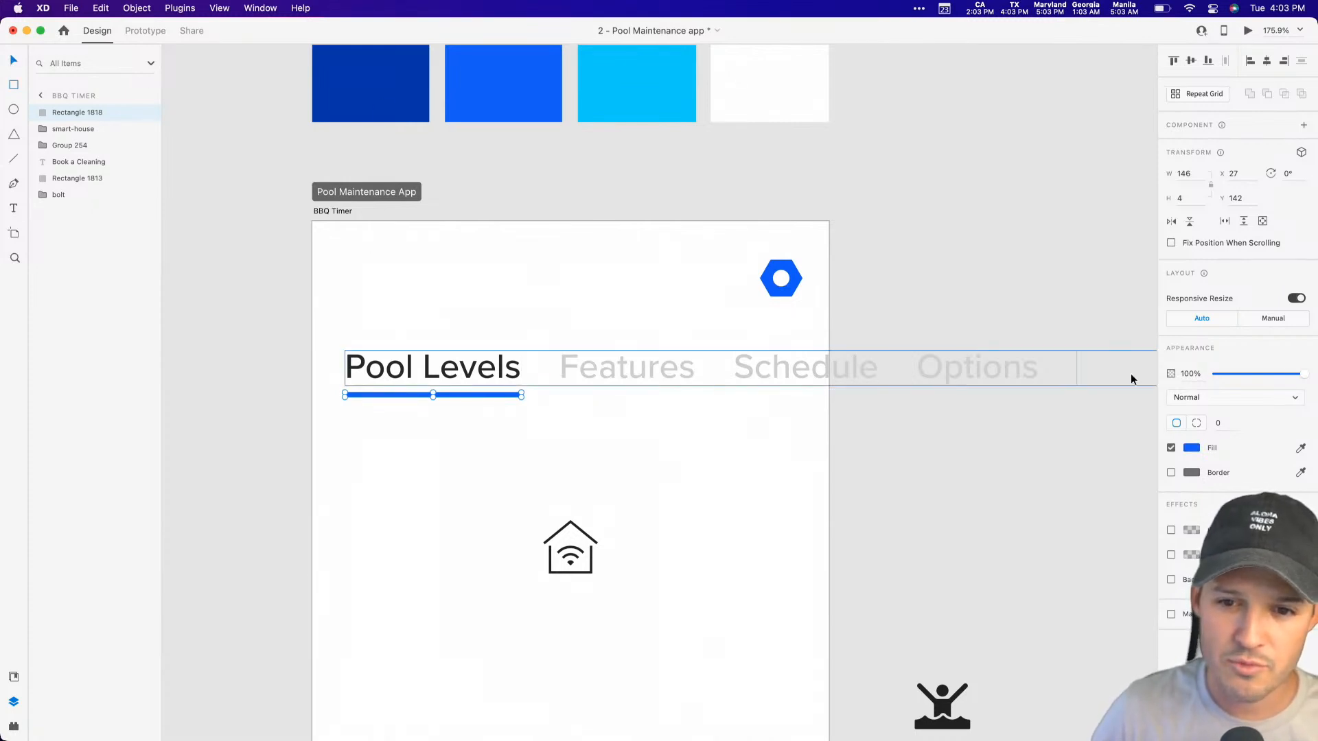
Step: Round the underline's corners with a radius of 110
click(1222, 423)
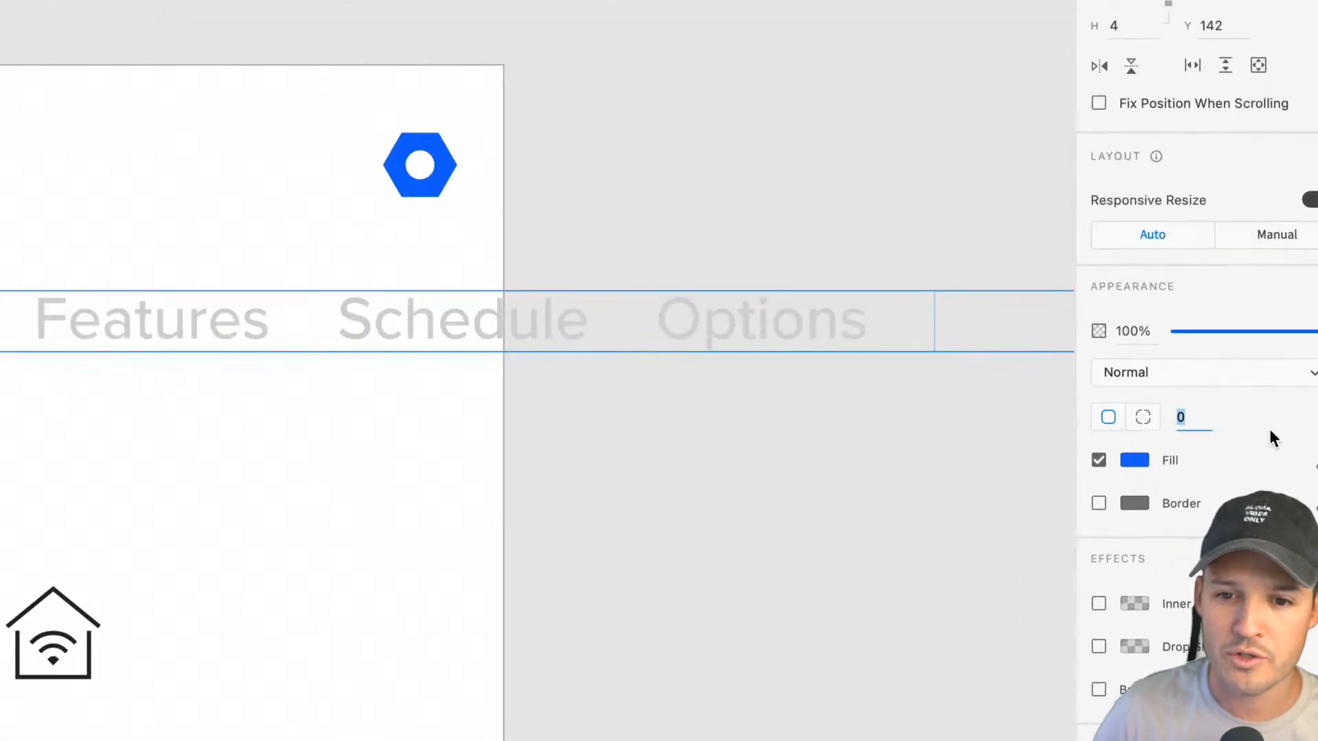
text(30)
key(Return)
text(110)
key(Return)
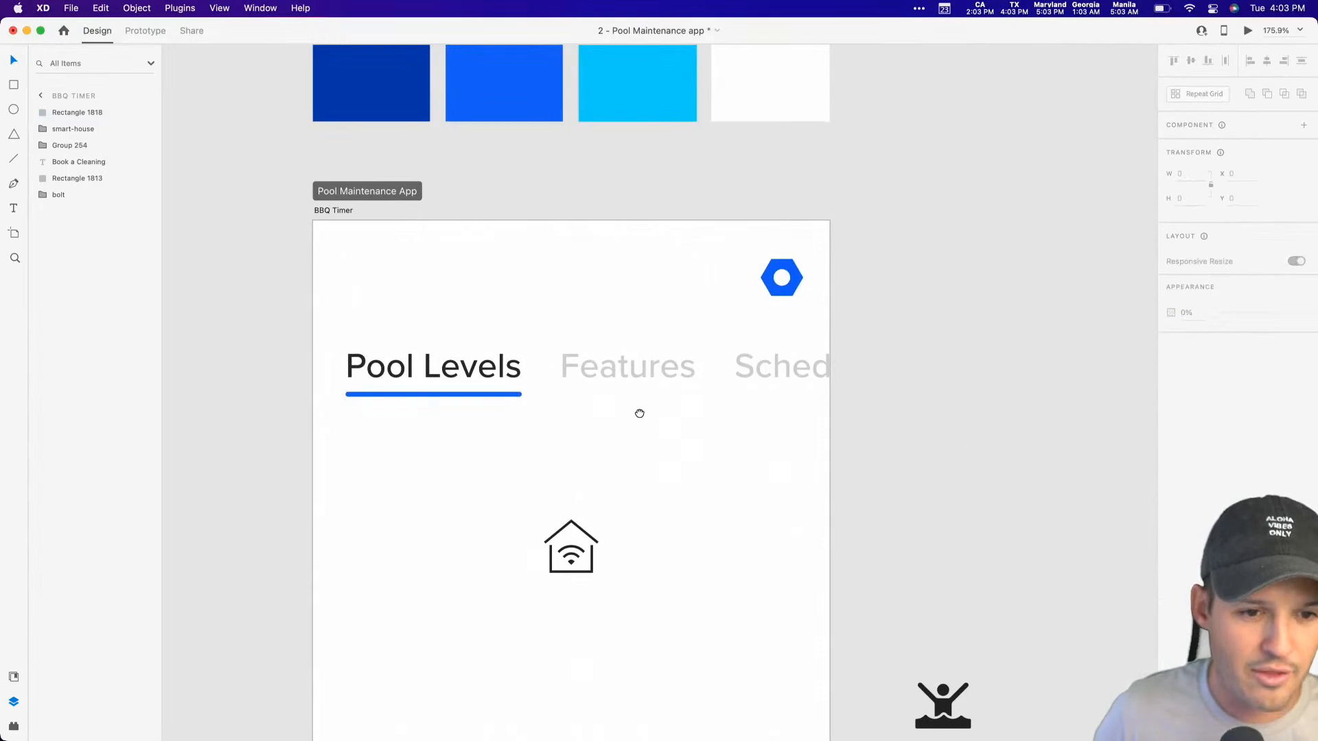
Step: Reduce the underline's height to 2 and deselect it
scroll(629, 432, down, 2)
key(super+z)
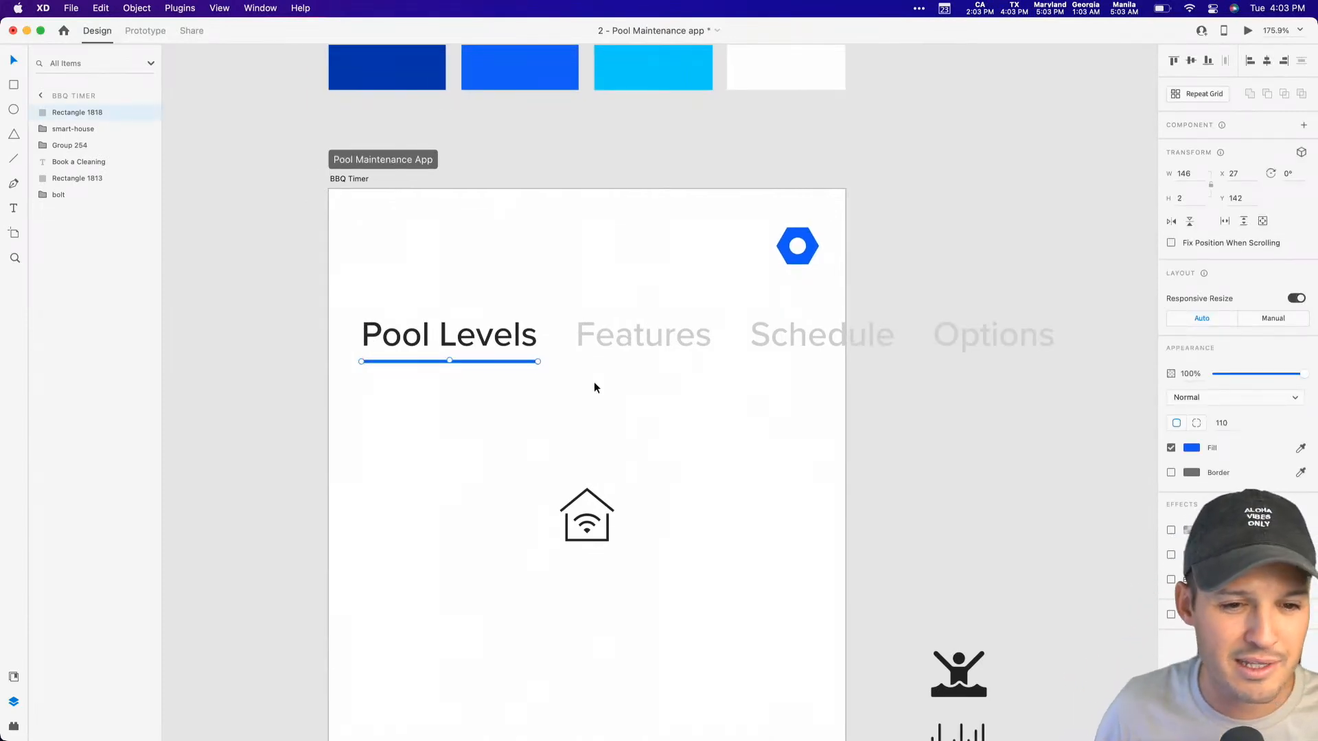
click(595, 389)
scroll(481, 329, down, 2)
scroll(480, 330, right, 2)
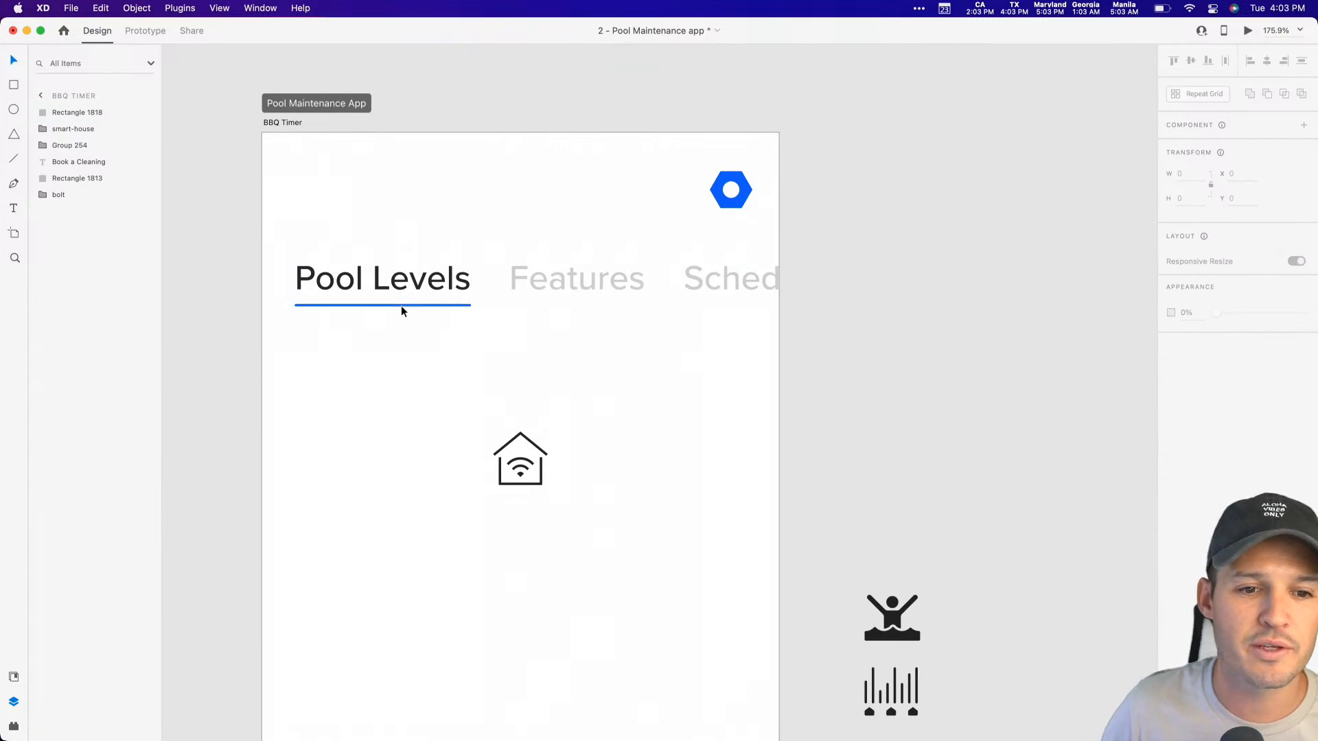
Step: Ungroup the row of tab labels so that each label is a separate text object
double_click(402, 287)
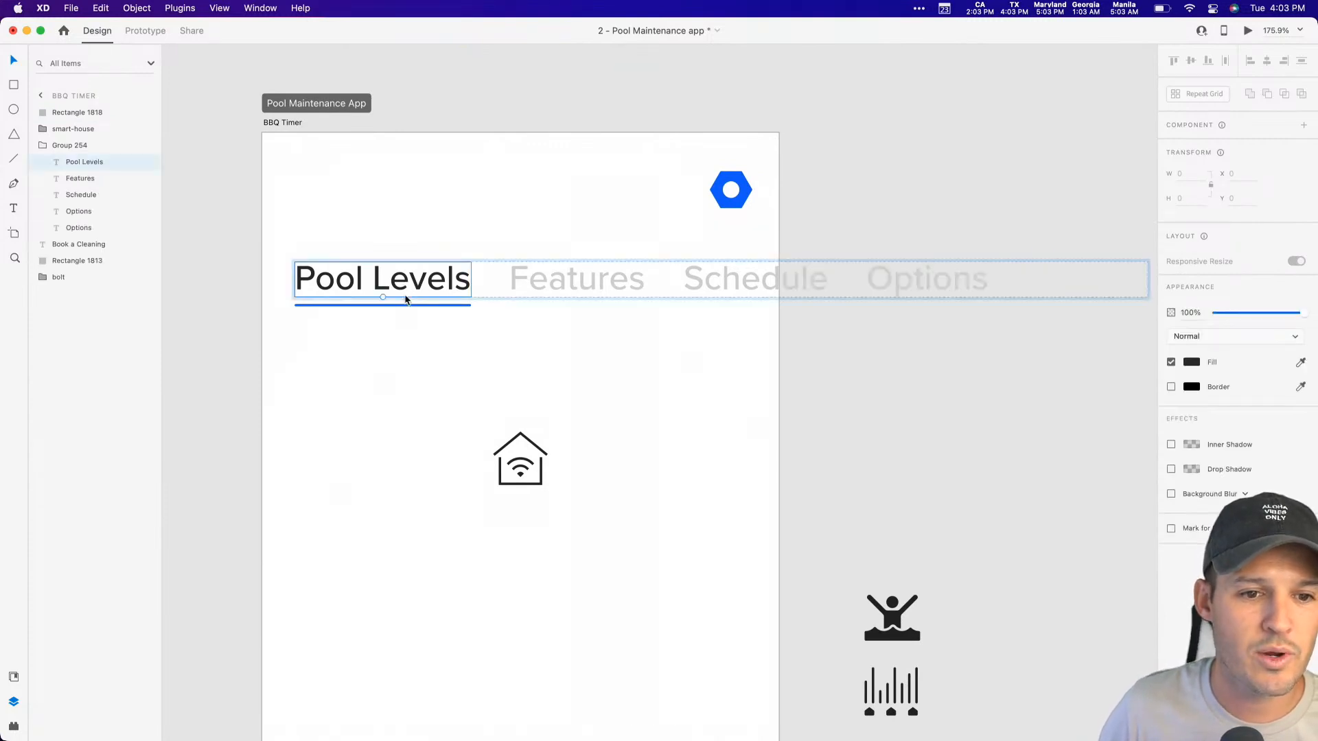
click(402, 307)
click(414, 278)
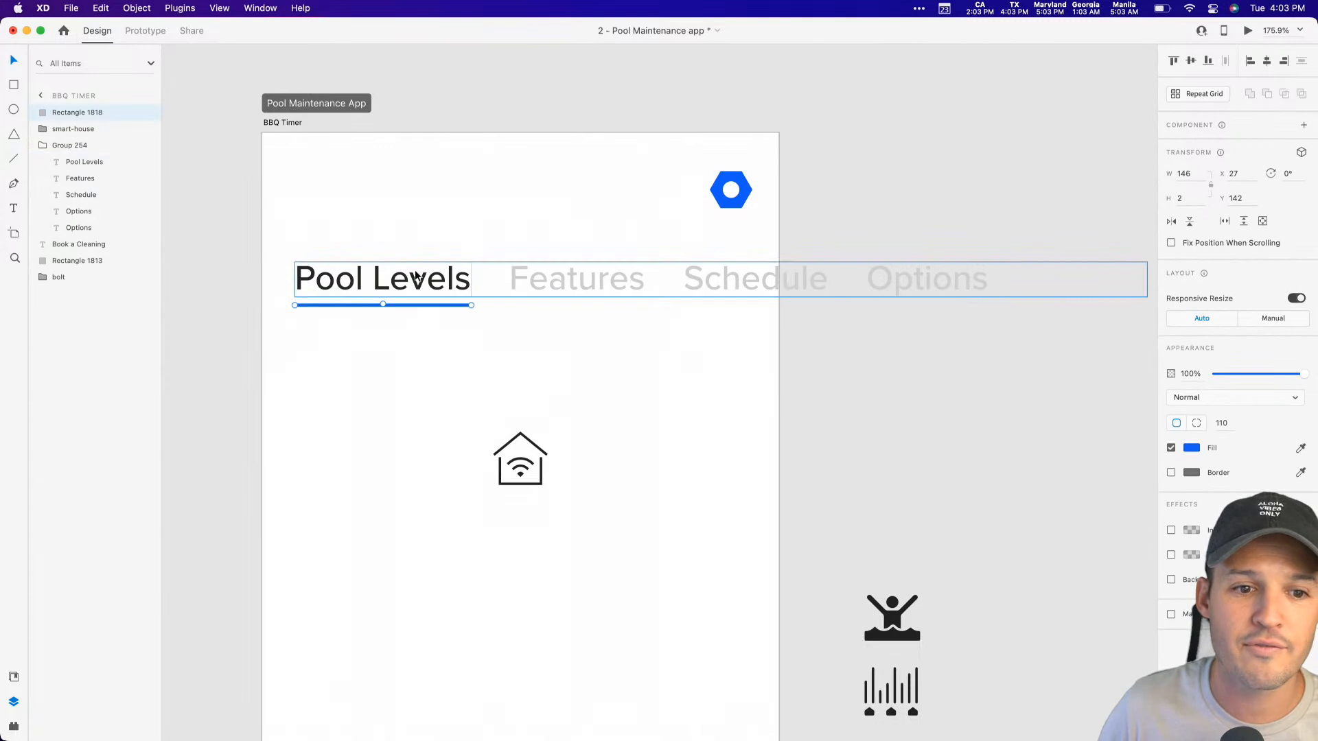
click(82, 162)
shift+click(79, 227)
drag(76, 162, 72, 145)
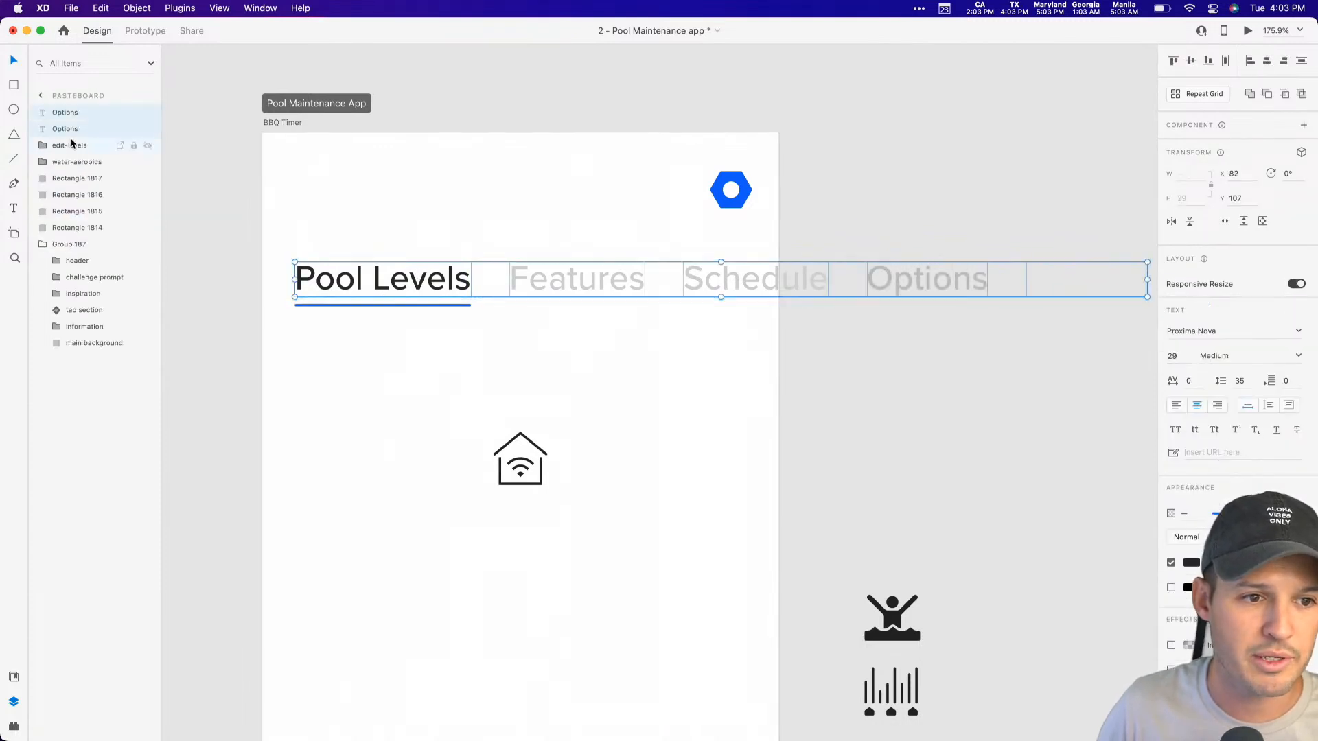
click(386, 345)
click(438, 281)
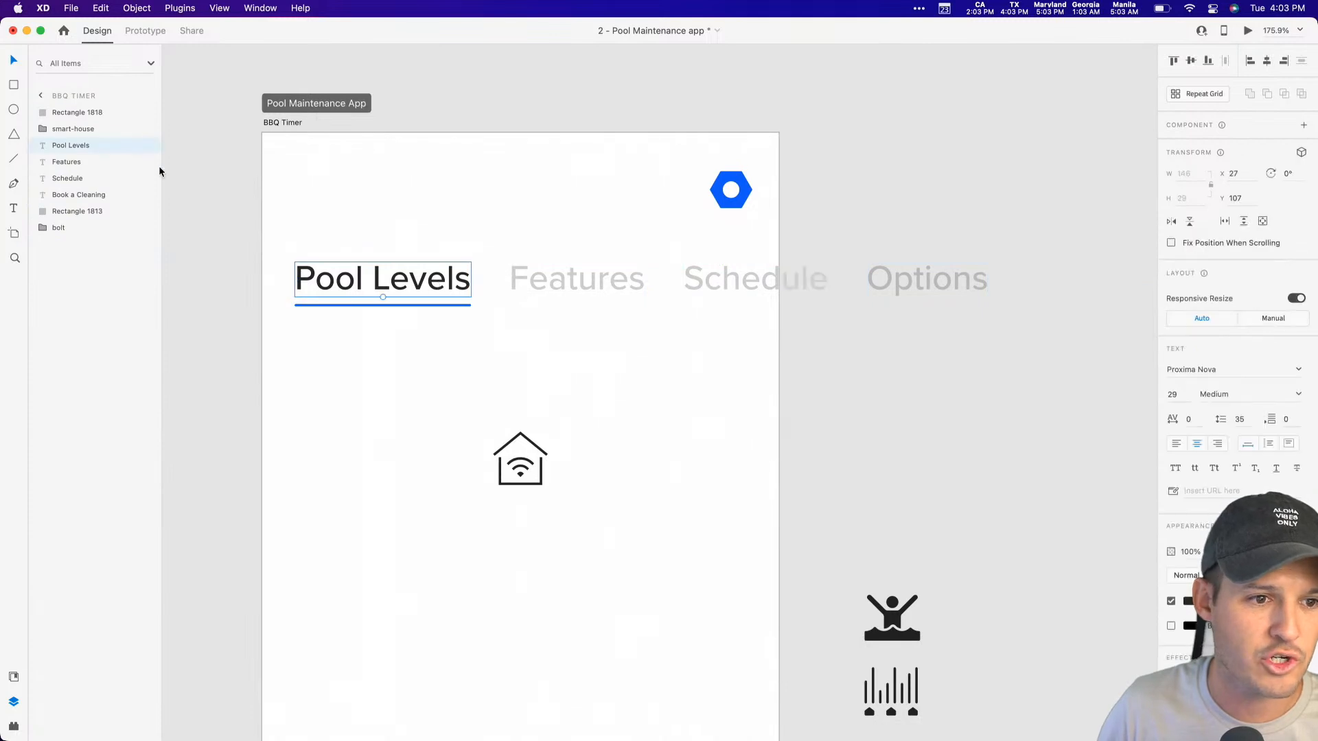
Step: Group the Pool Levels label with its blue underline
click(90, 129)
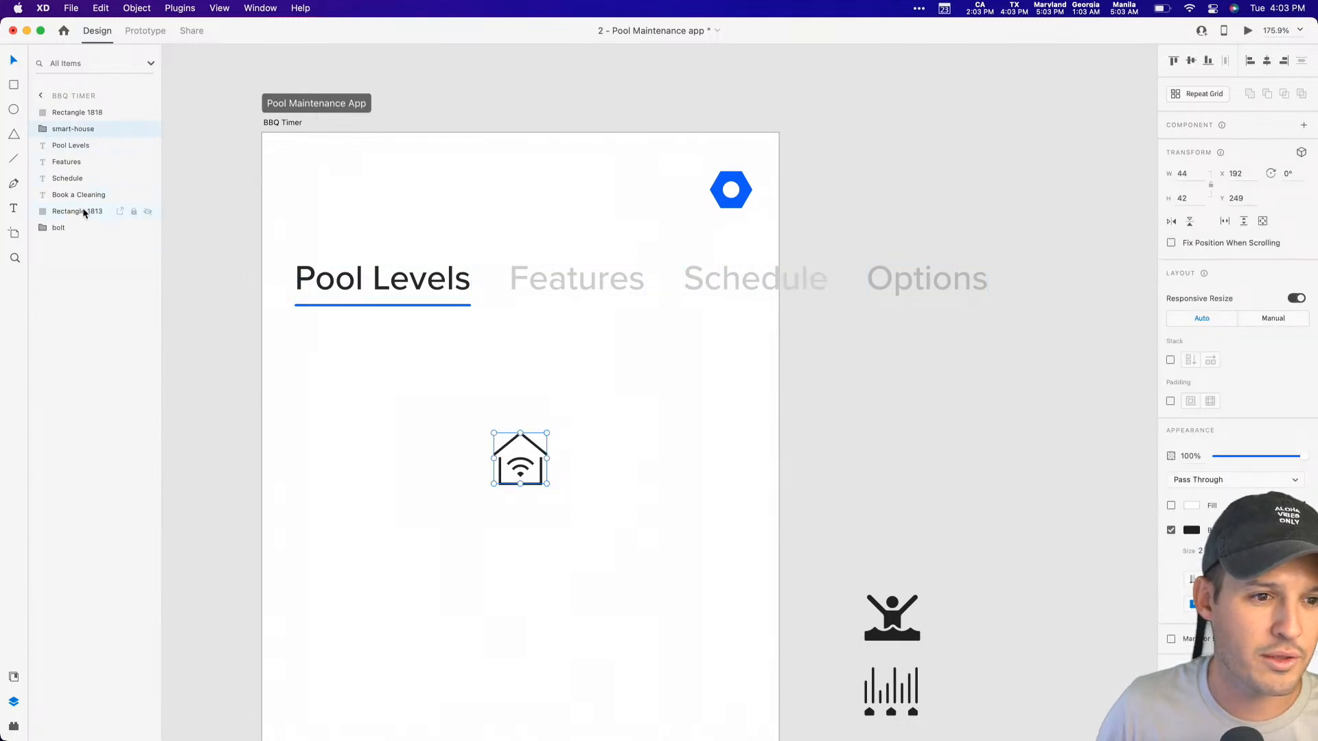
click(423, 303)
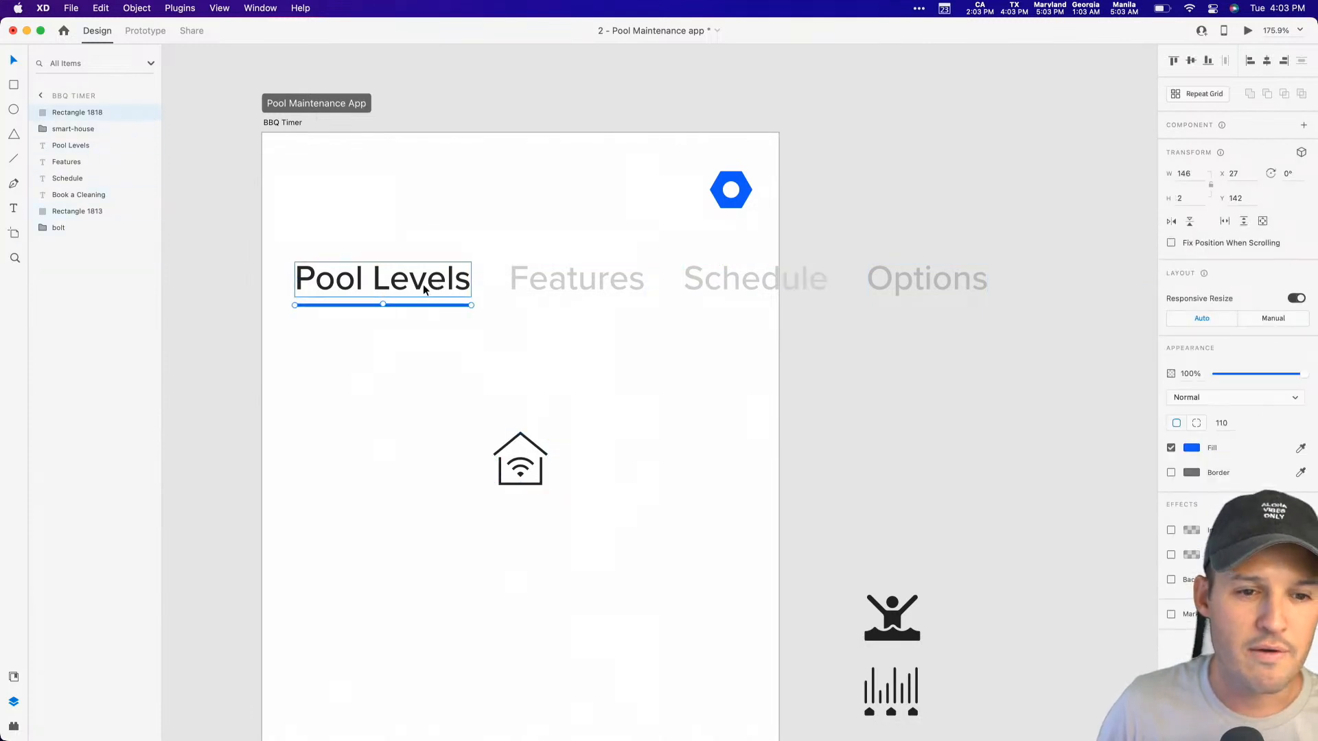
drag(348, 235, 413, 340)
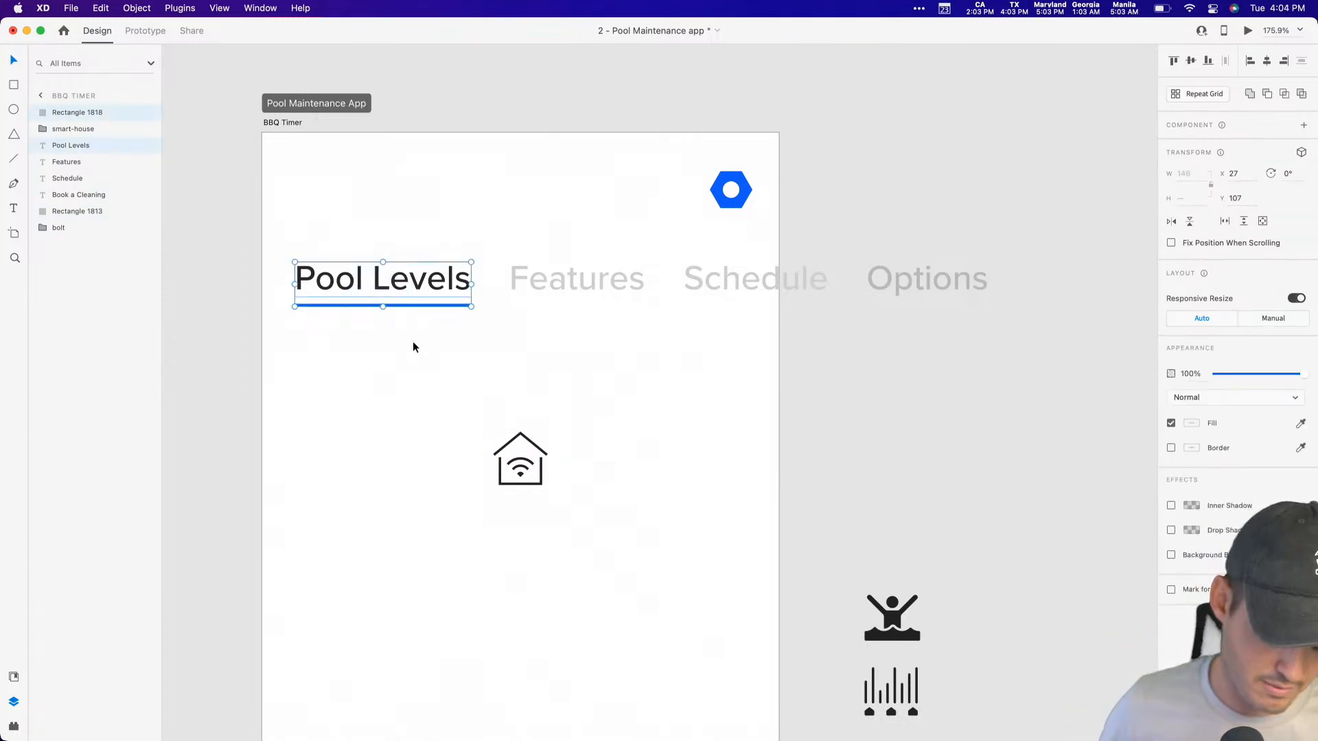
key(super+g)
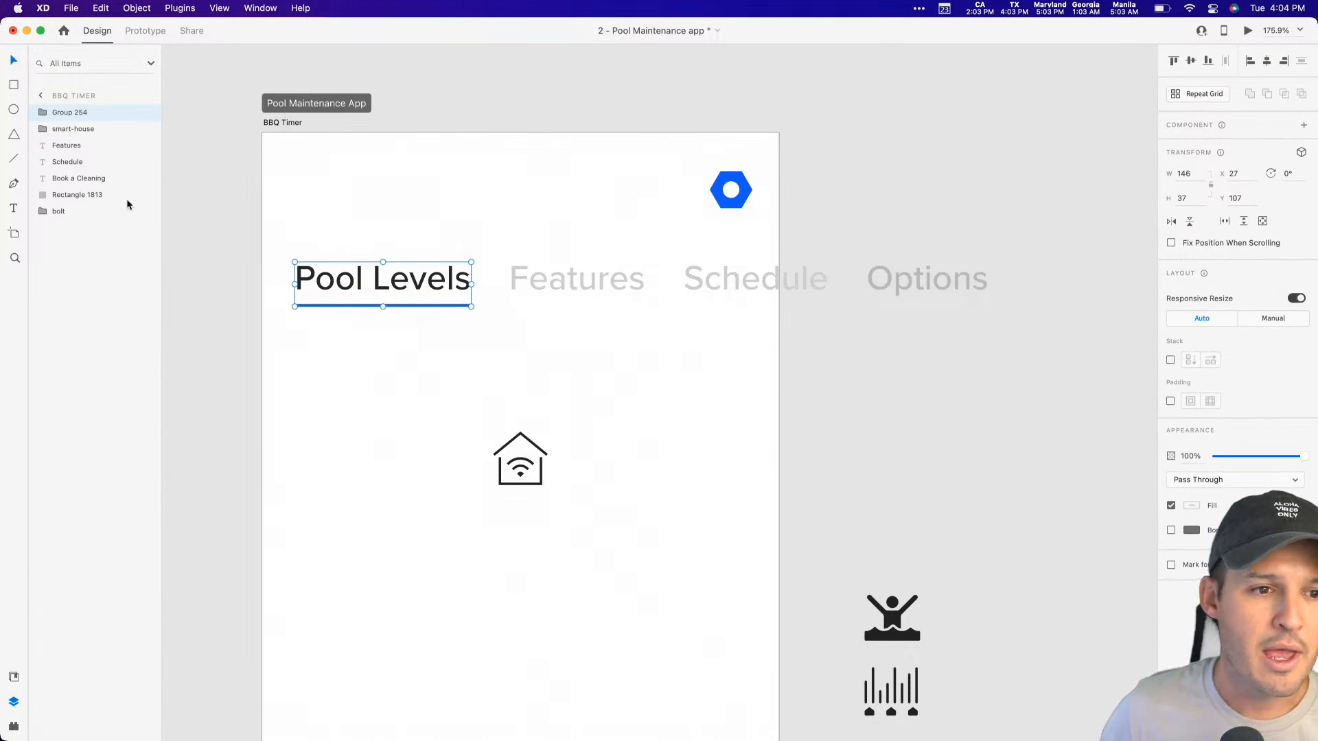
Step: Group the underlined Pool Levels item with the Features, Schedule and Options labels and name the group "links"
shift+click(595, 283)
shift+click(776, 285)
shift+click(904, 288)
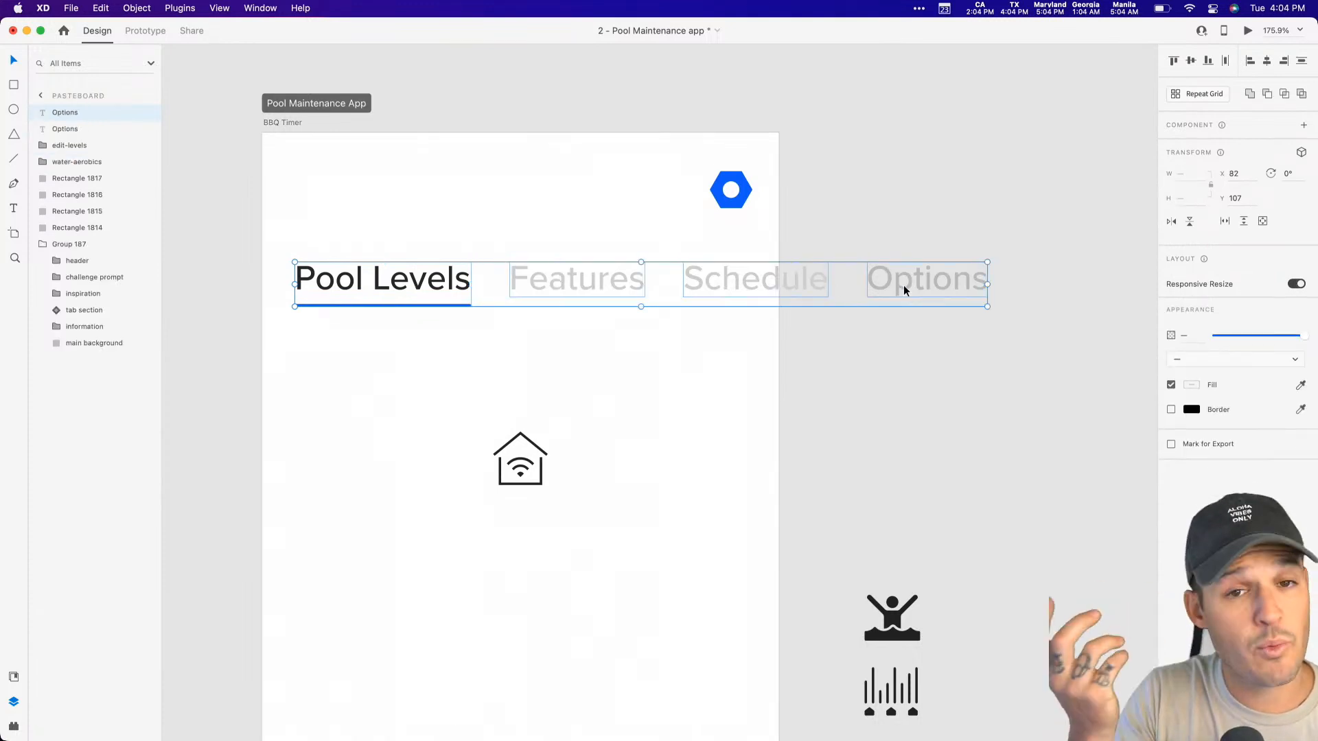
key(super+g)
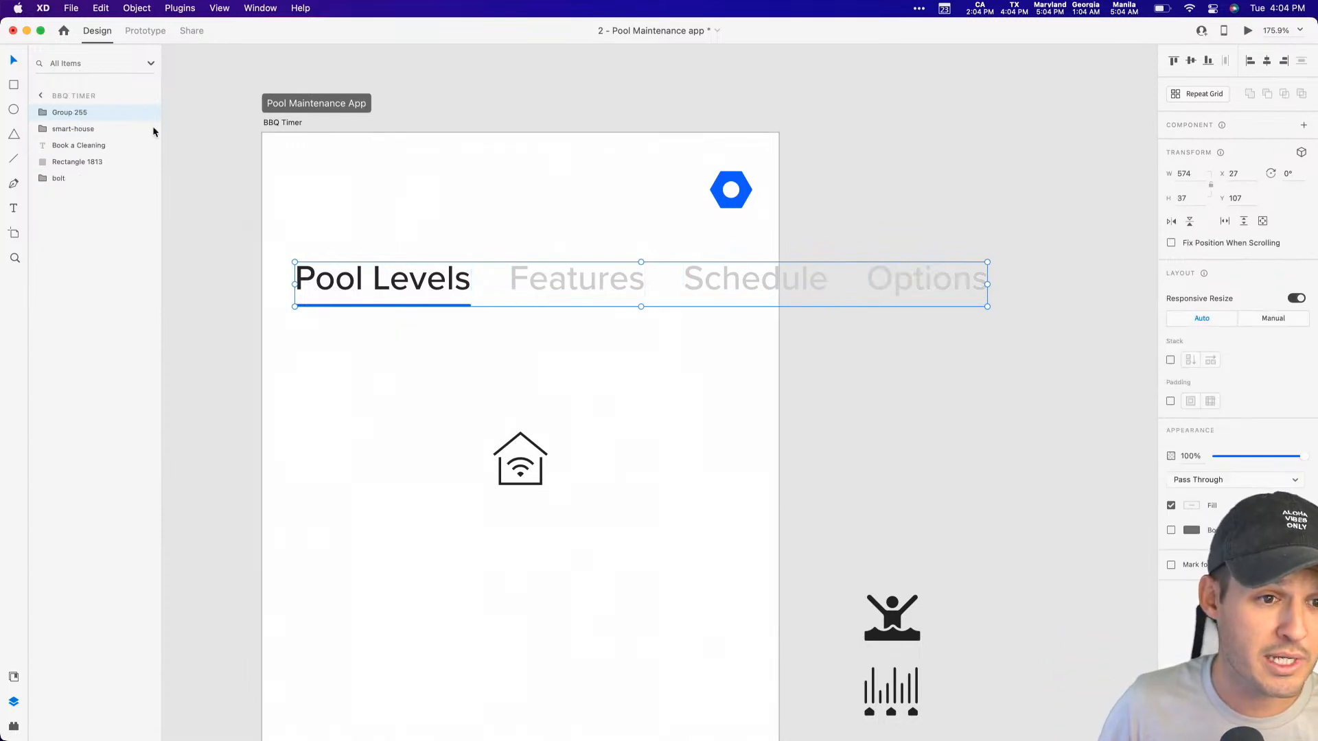
double_click(69, 113)
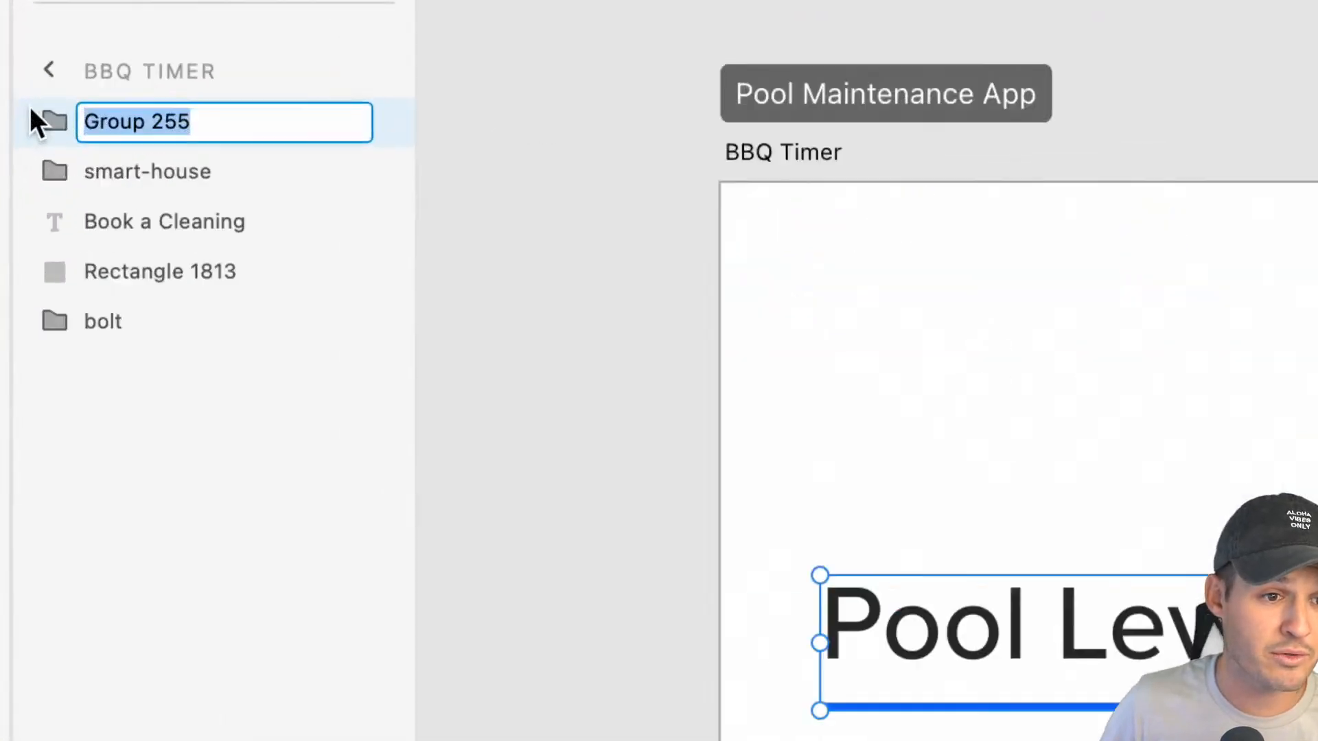
text(links)
key(Return)
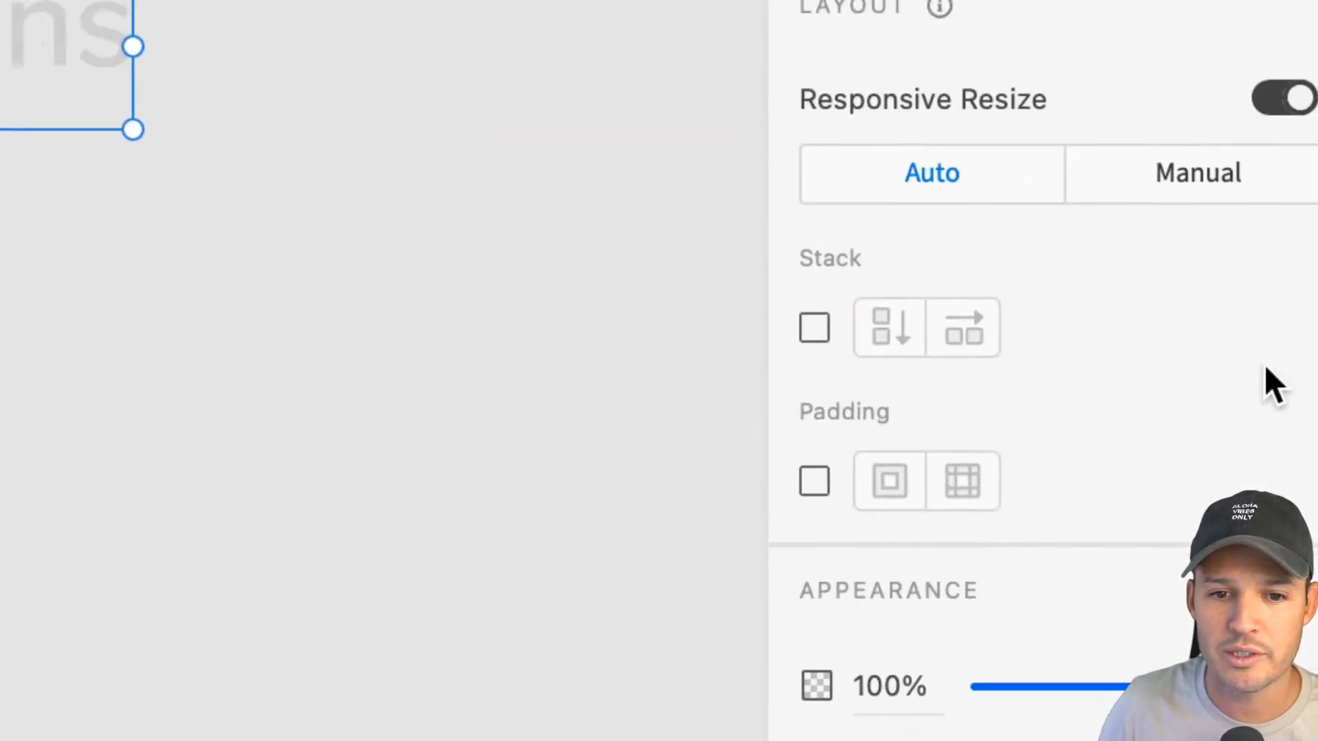
Step: Turn the links group into a horizontal stack
scroll(482, 306, left, 15)
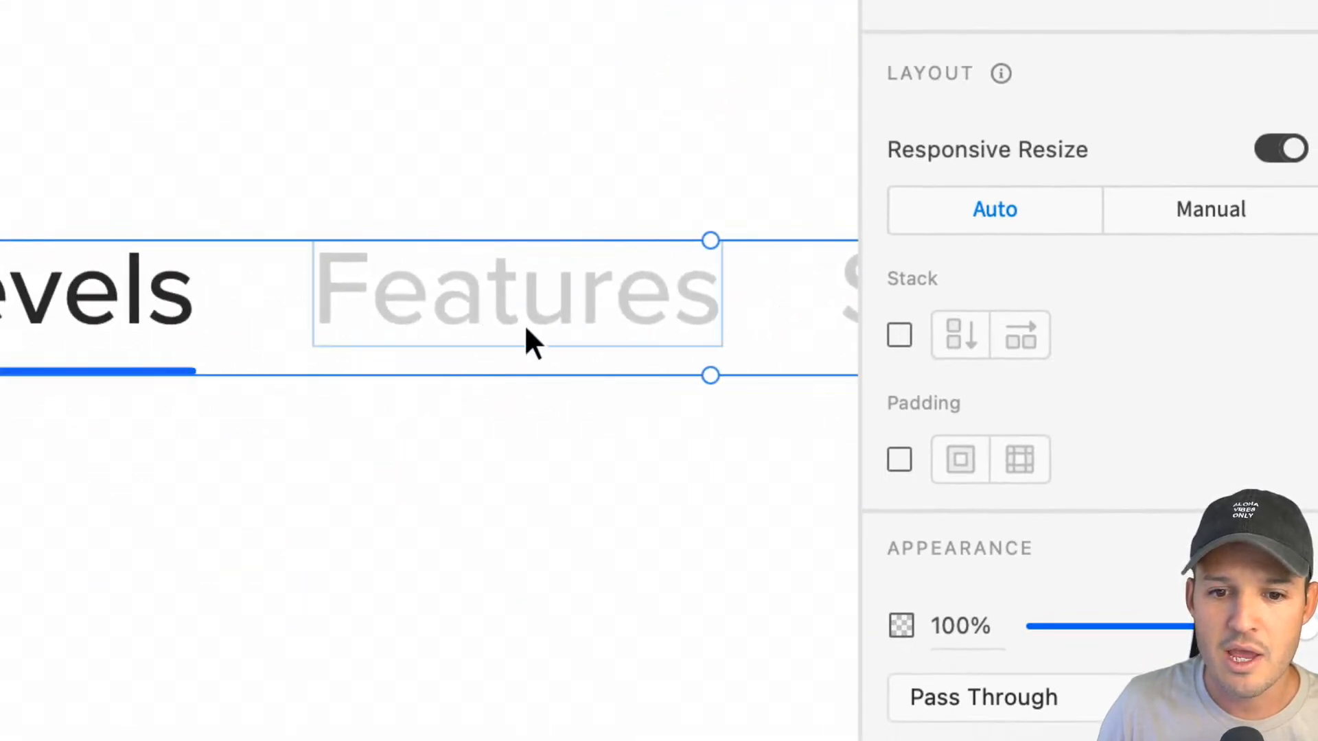
click(897, 335)
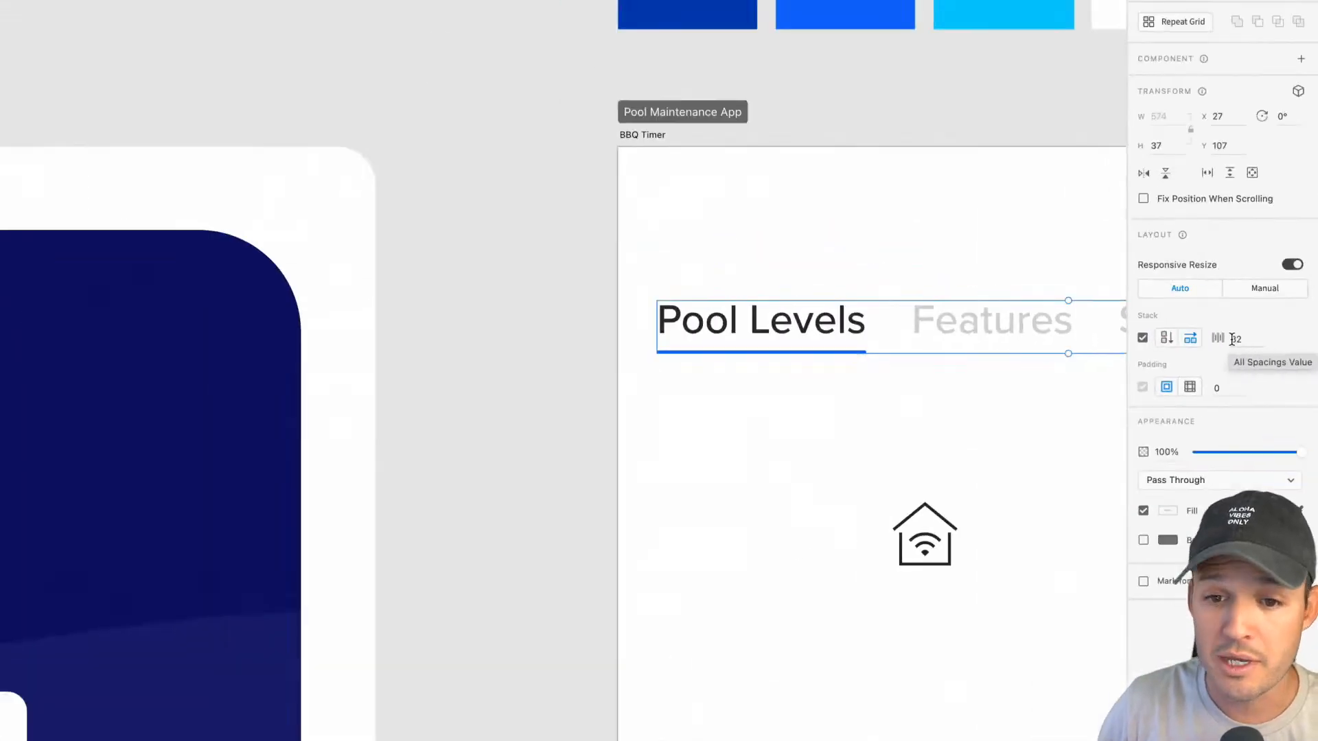
scroll(1064, 424, right, 5)
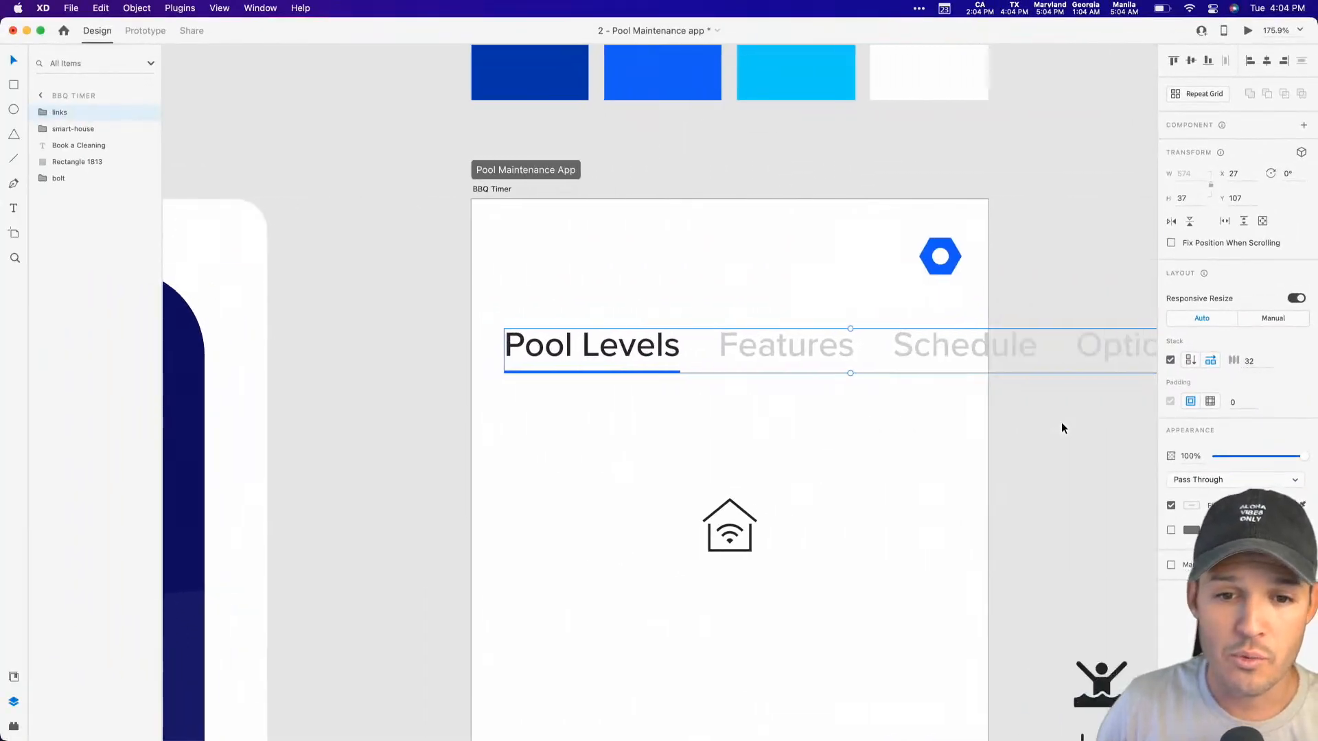
scroll(1003, 423, right, 2)
scroll(1004, 422, down, 2)
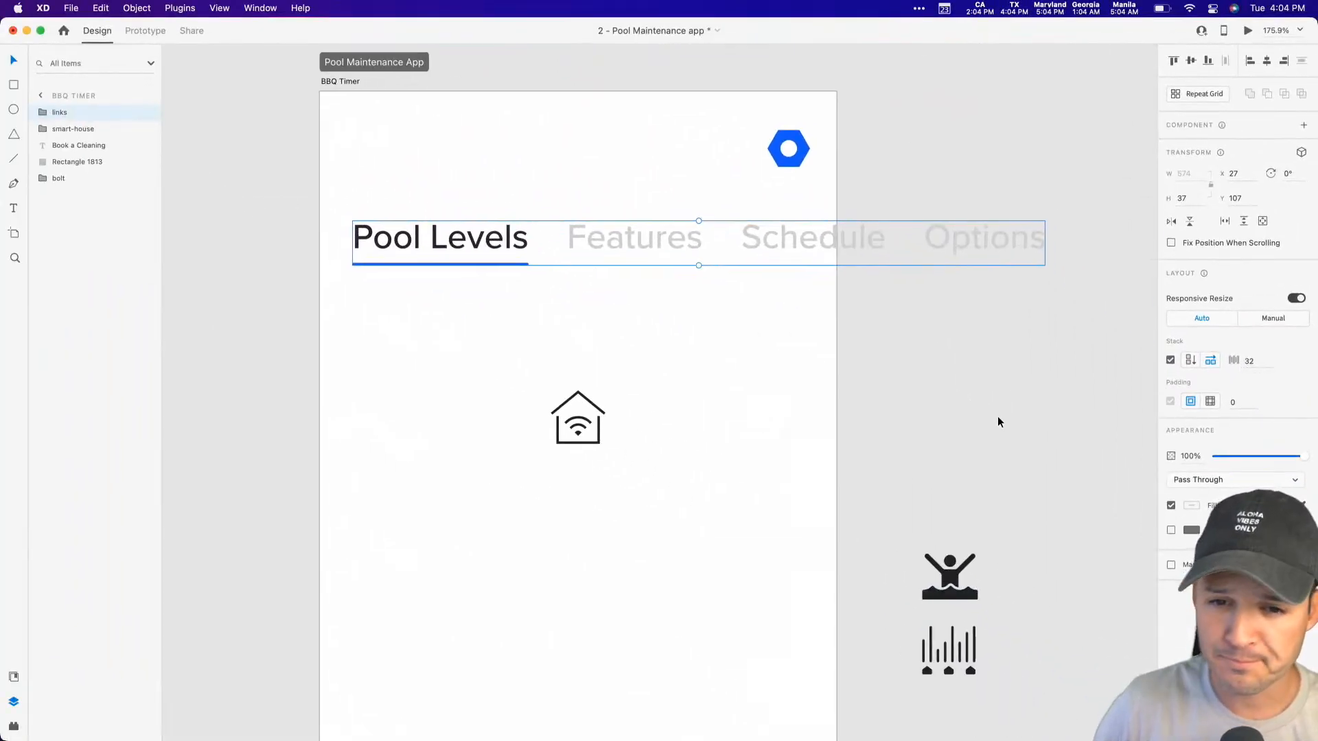
Step: Try duplicating the Features label inside the stack, and delete the copy
double_click(649, 234)
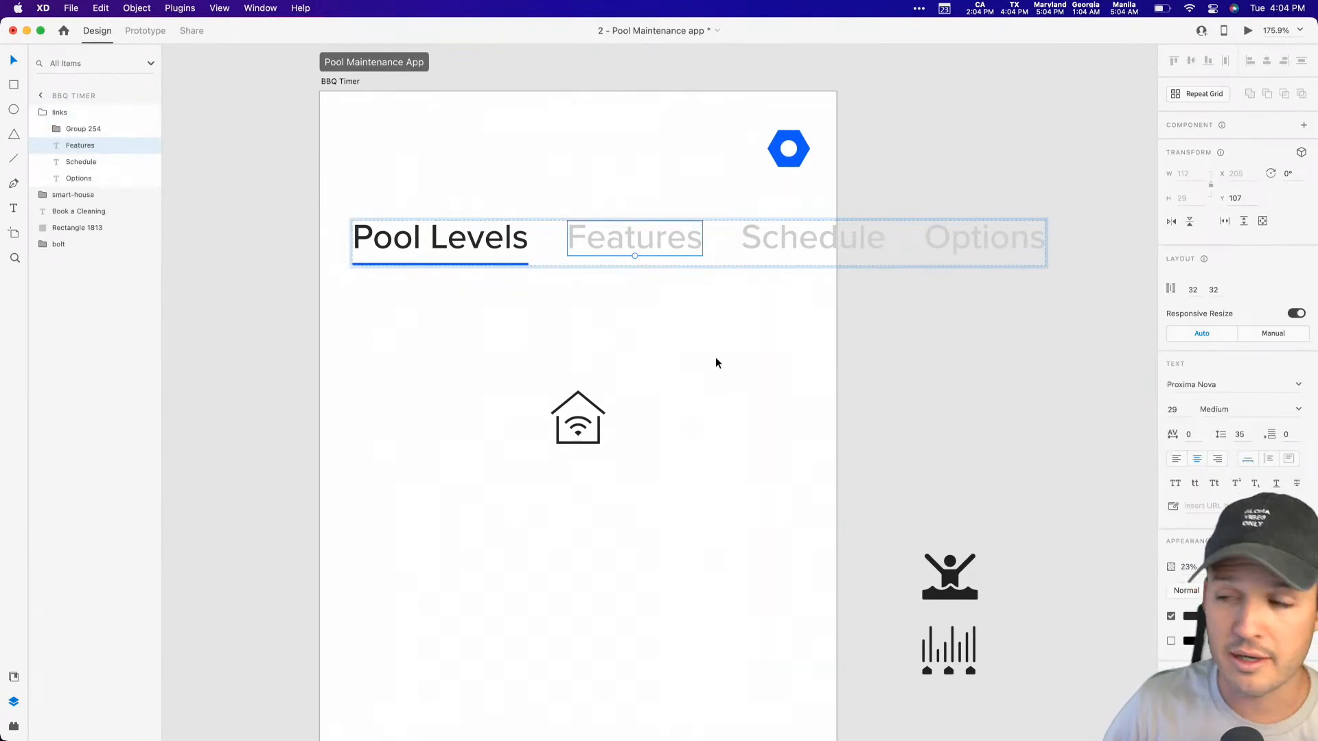
key(super+d)
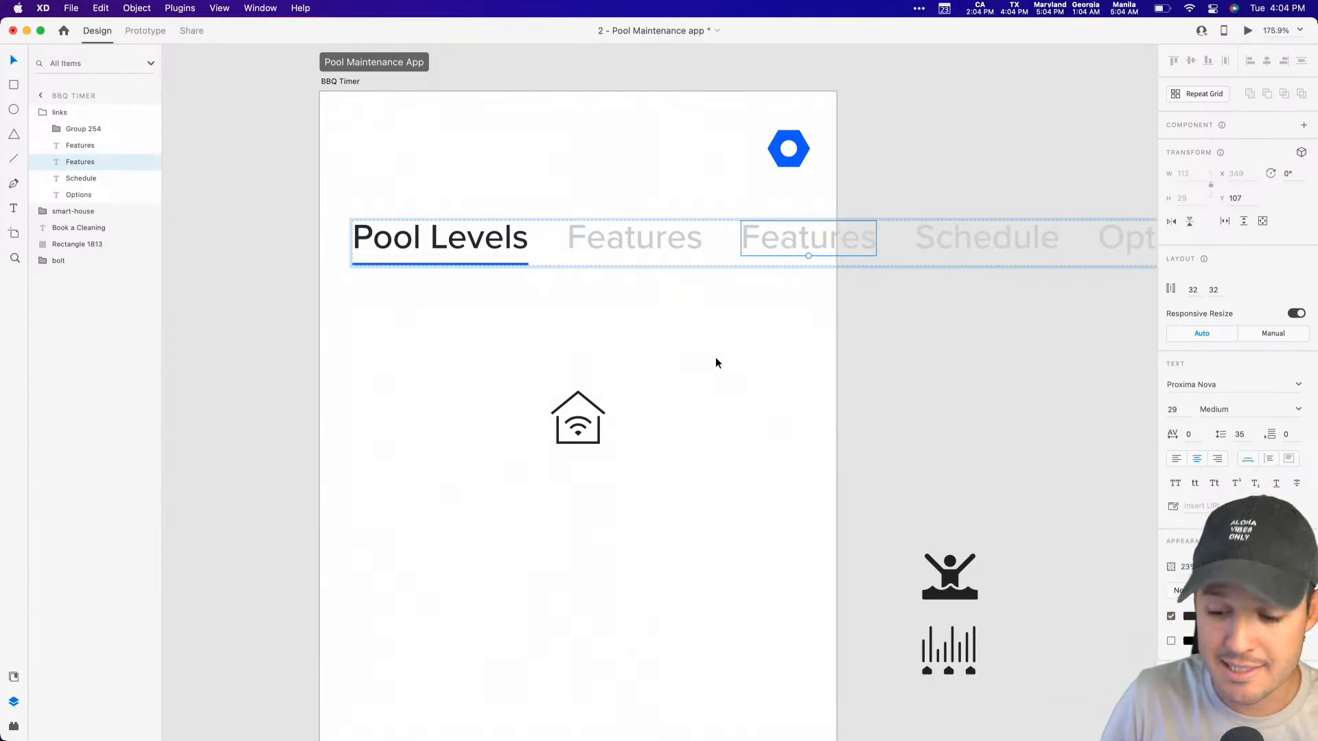
key(BackSpace)
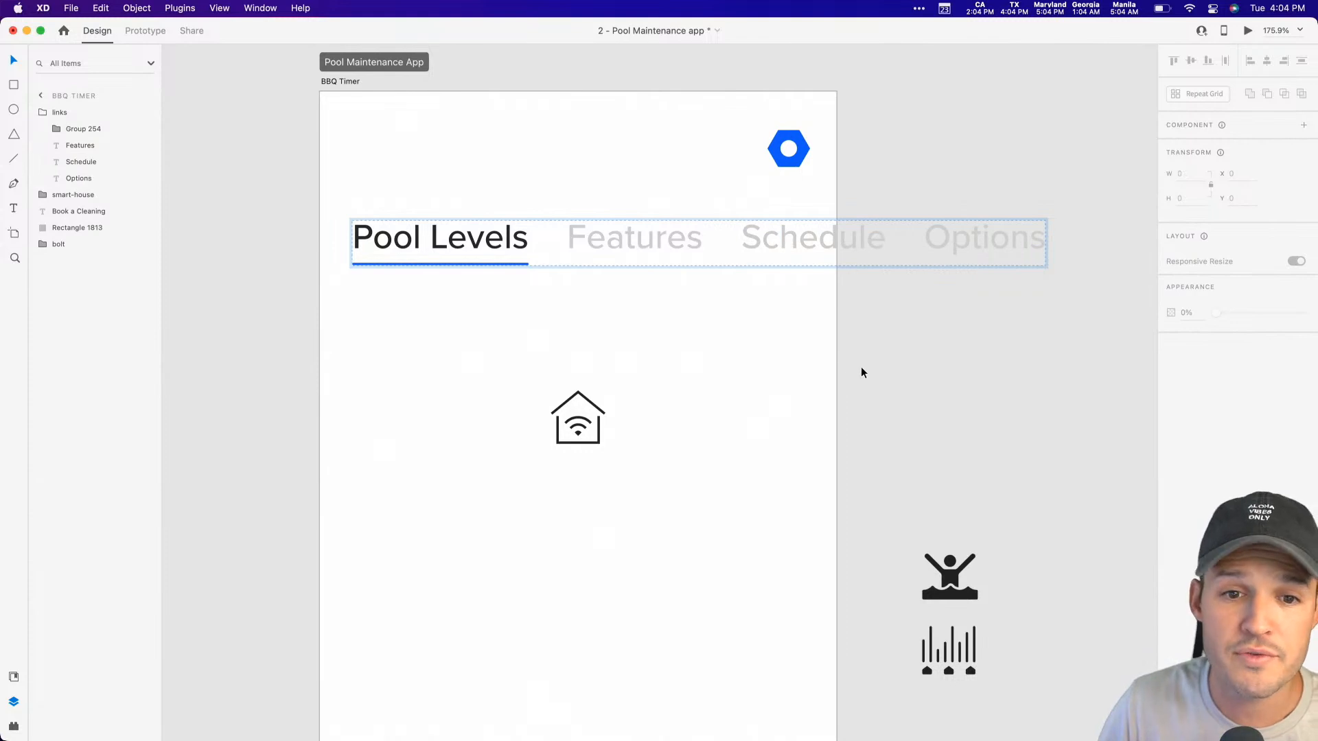
Step: Try a smaller spacing between the stacked labels of the links group and restore it to 32
click(670, 239)
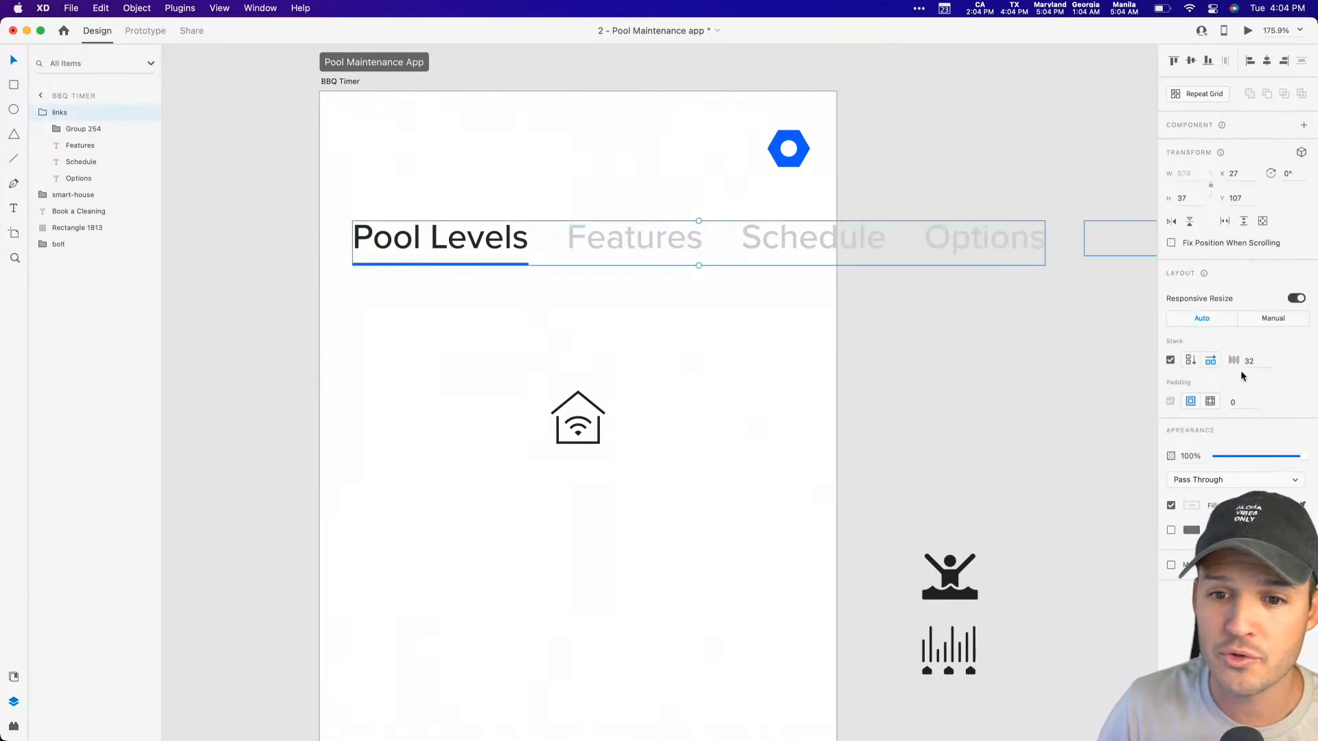
click(1256, 361)
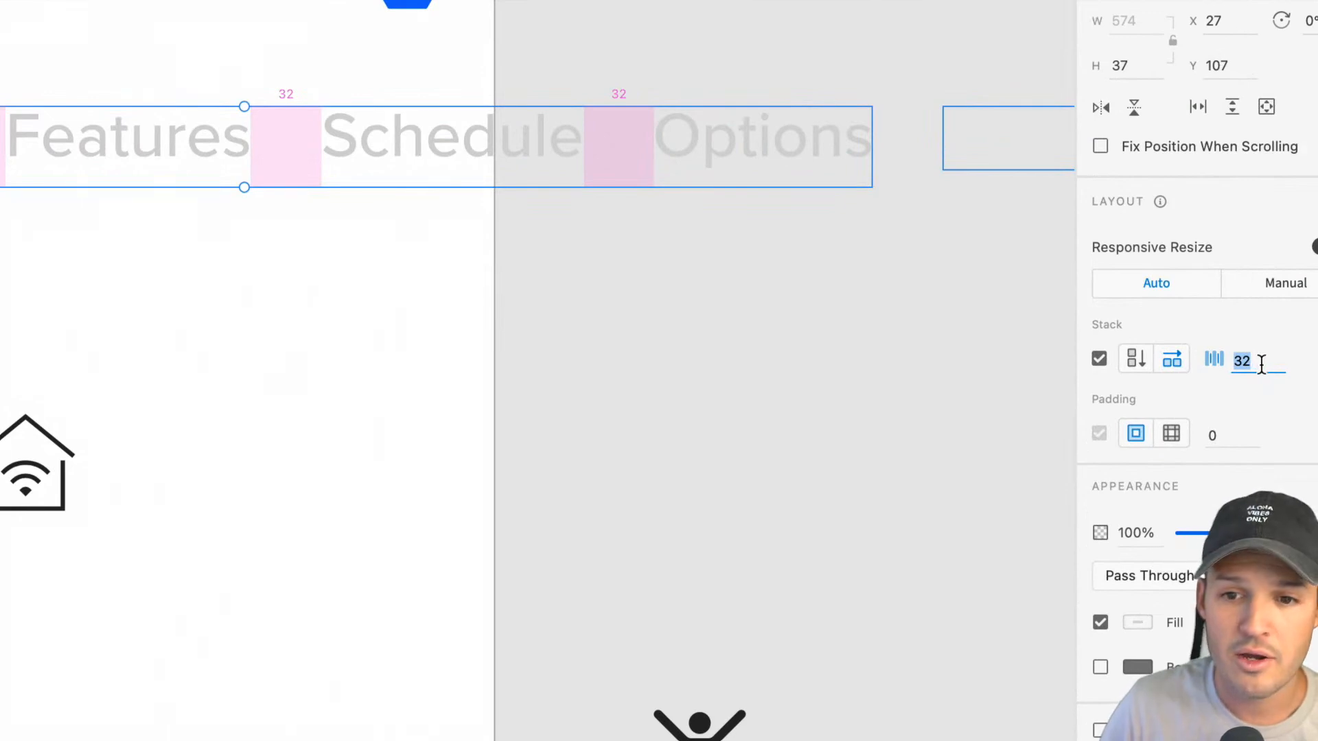
key(shift+Down)
key(shift+Up)
key(shift+Down)
key(shift+Up)
click(953, 360)
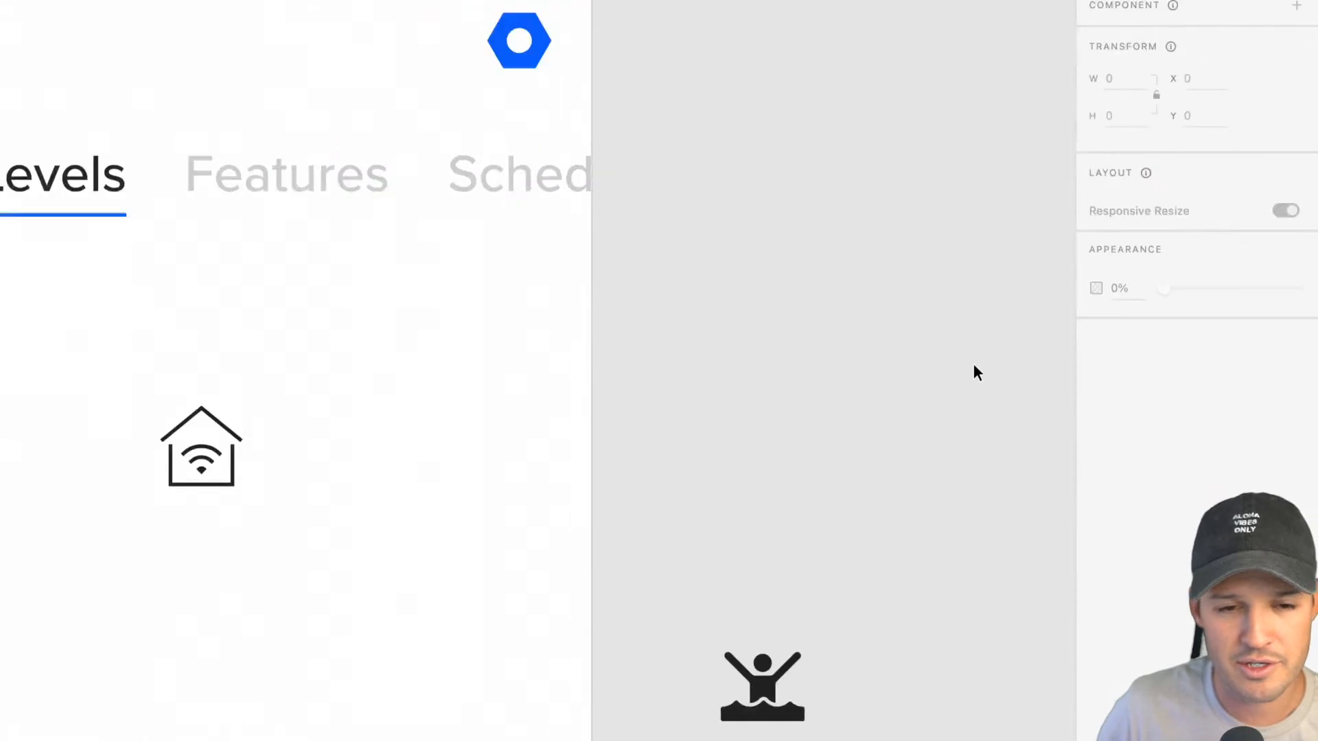
Step: Make the links group a horizontal scroll group
scroll(938, 329, down, 2)
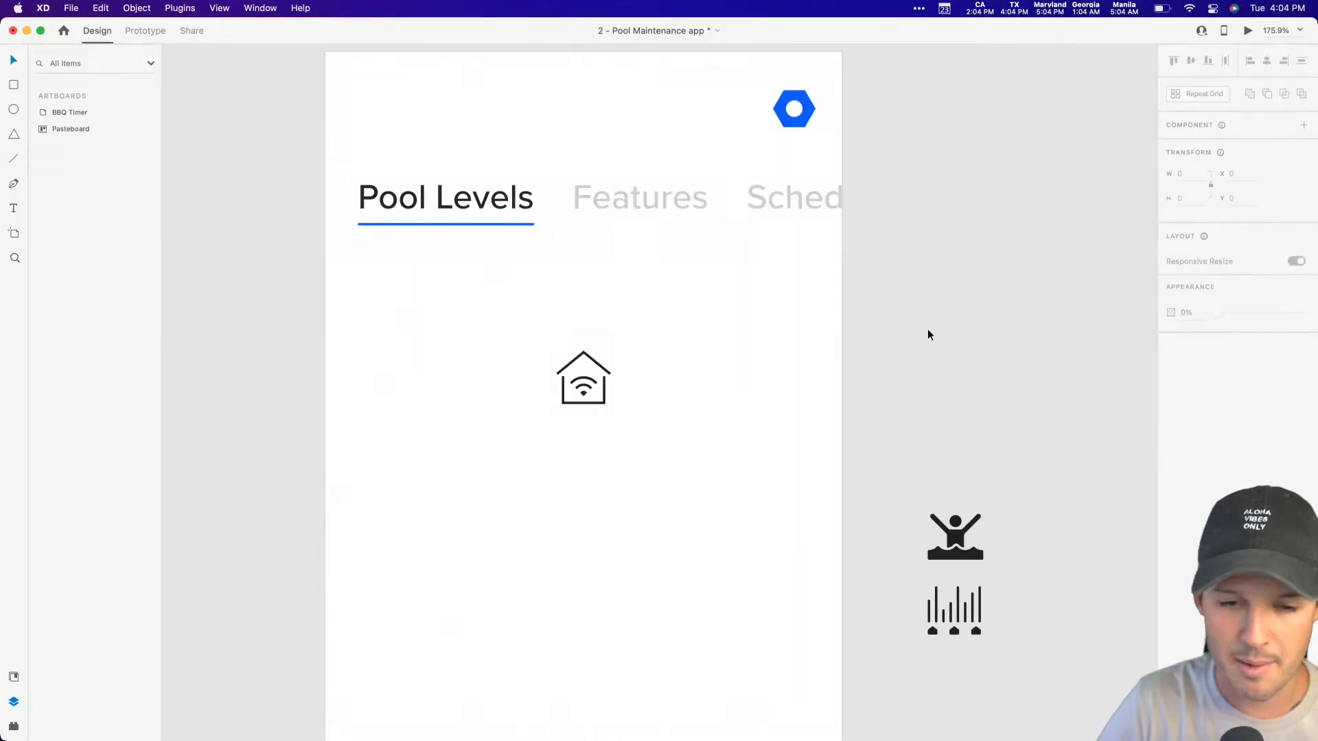
click(782, 206)
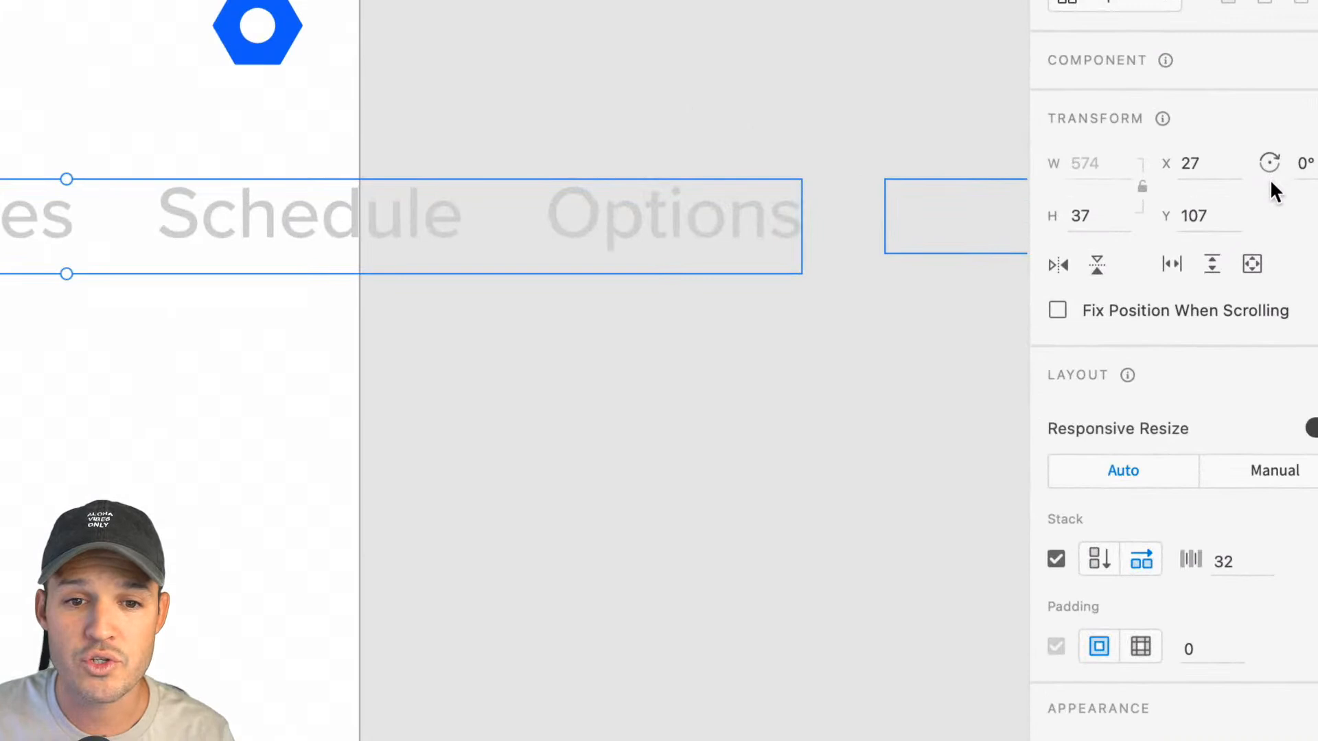
scroll(673, 214, left, 10)
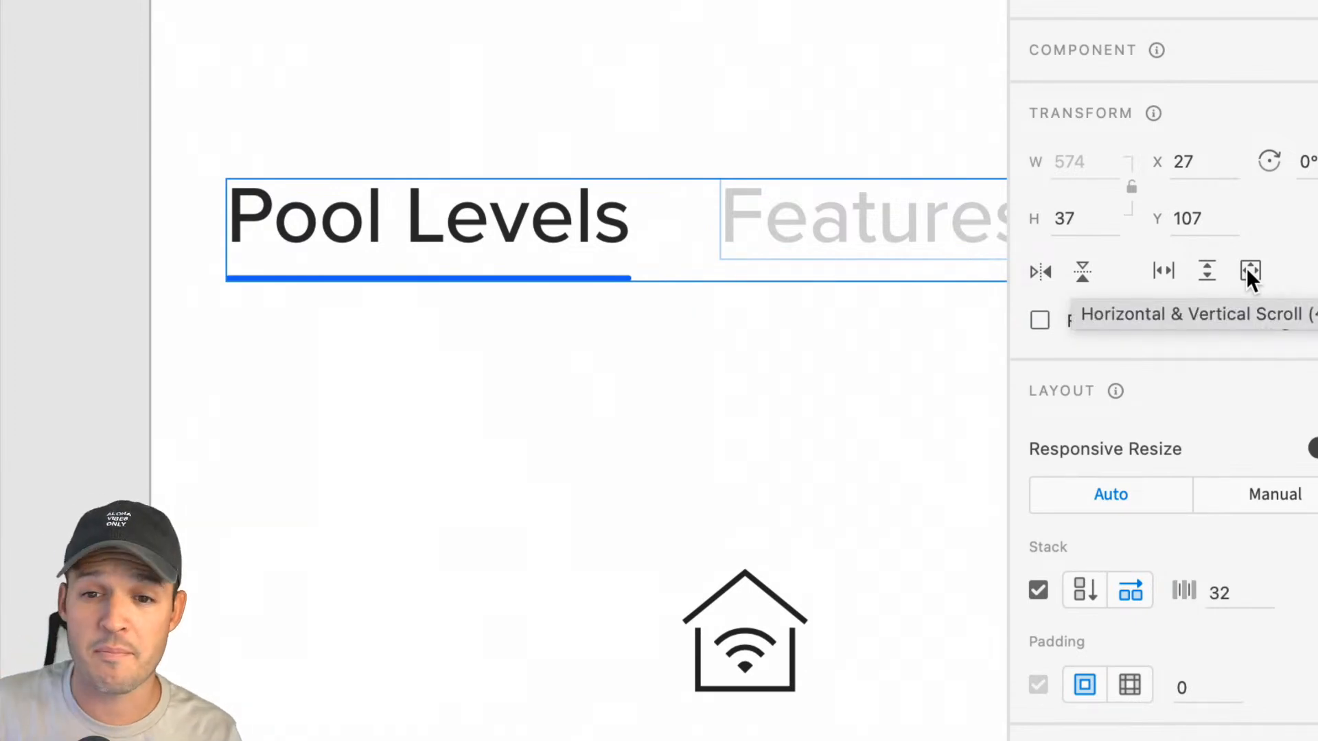
click(1165, 269)
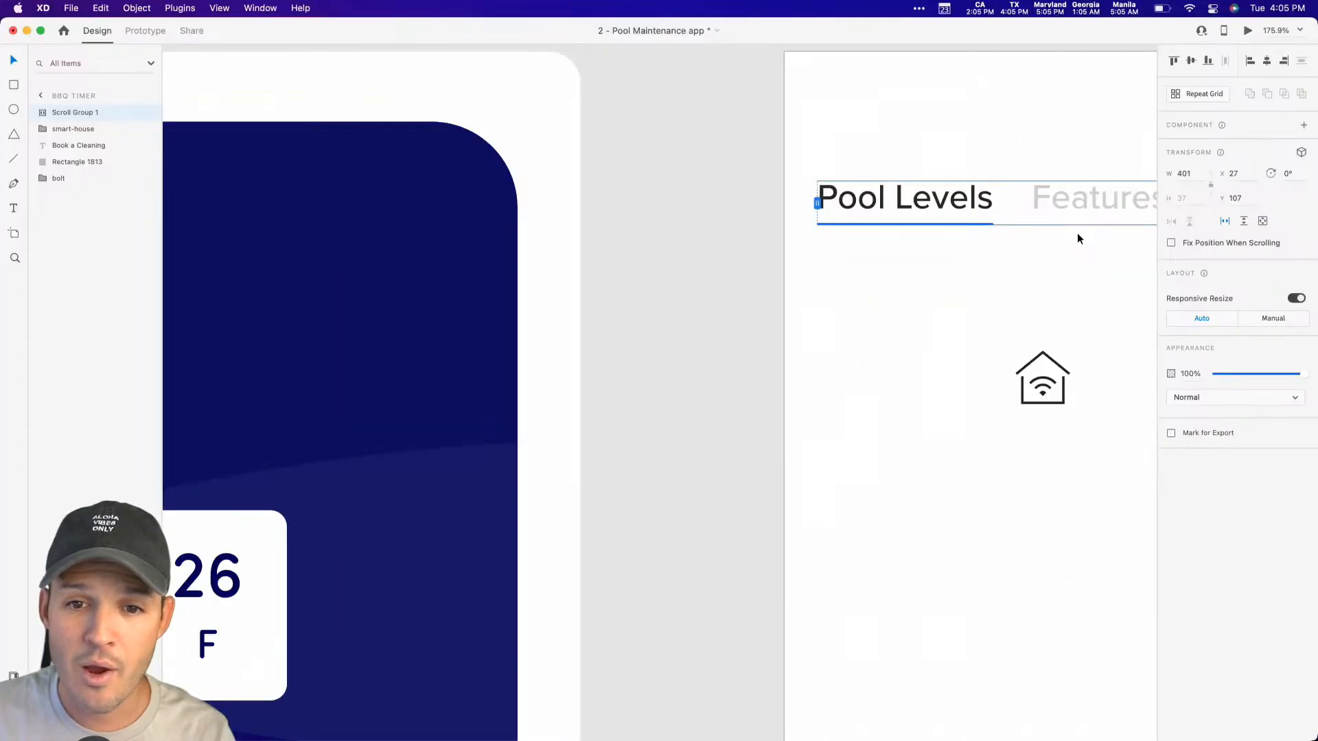
scroll(827, 300, right, 4)
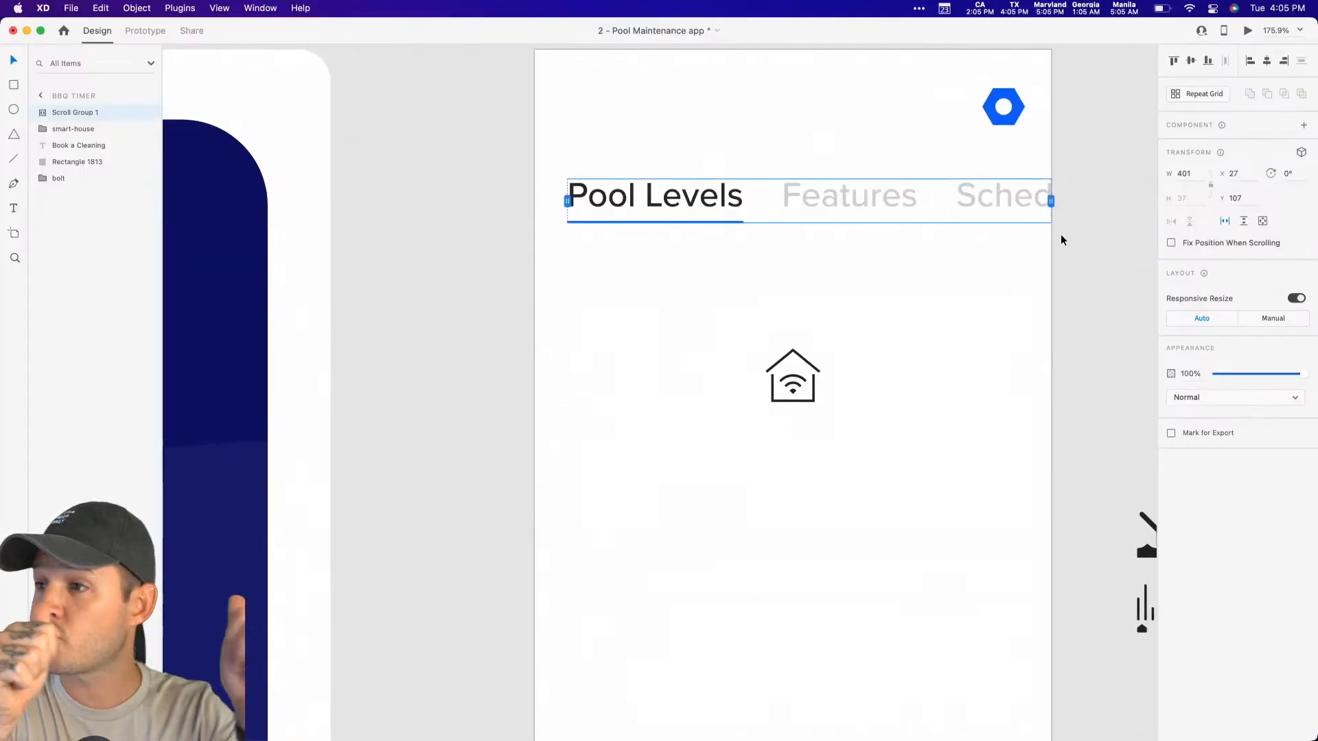
Step: Preview the prototype, test the horizontal scrolling of the tab labels, and place the preview beside the design
drag(965, 248, 744, 267)
key(z)
drag(265, 156, 859, 295)
drag(816, 348, 765, 235)
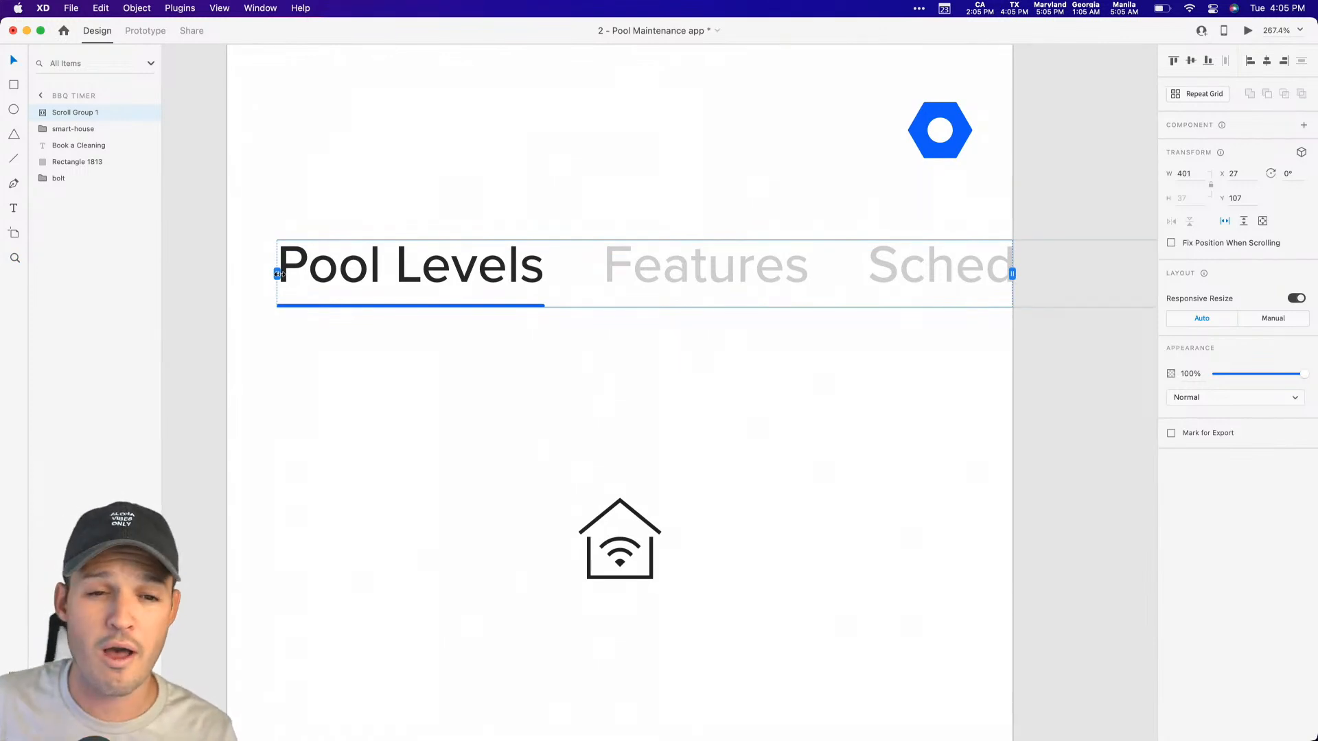
click(1248, 30)
scroll(490, 132, right, 3)
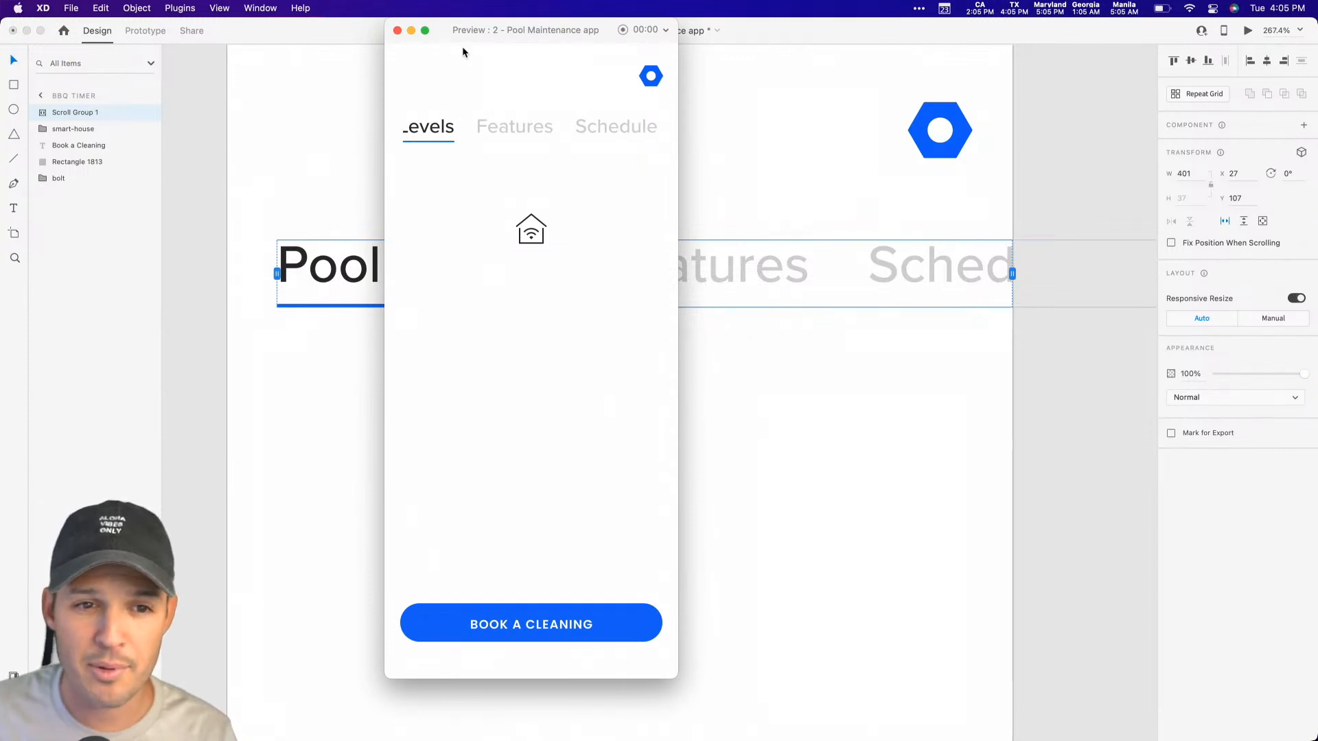
drag(471, 33, 1012, 64)
Step: Extend the scroll group's left edge to the artboard's edge at X 0, test the scrolling in the preview and close it
drag(278, 281, 227, 276)
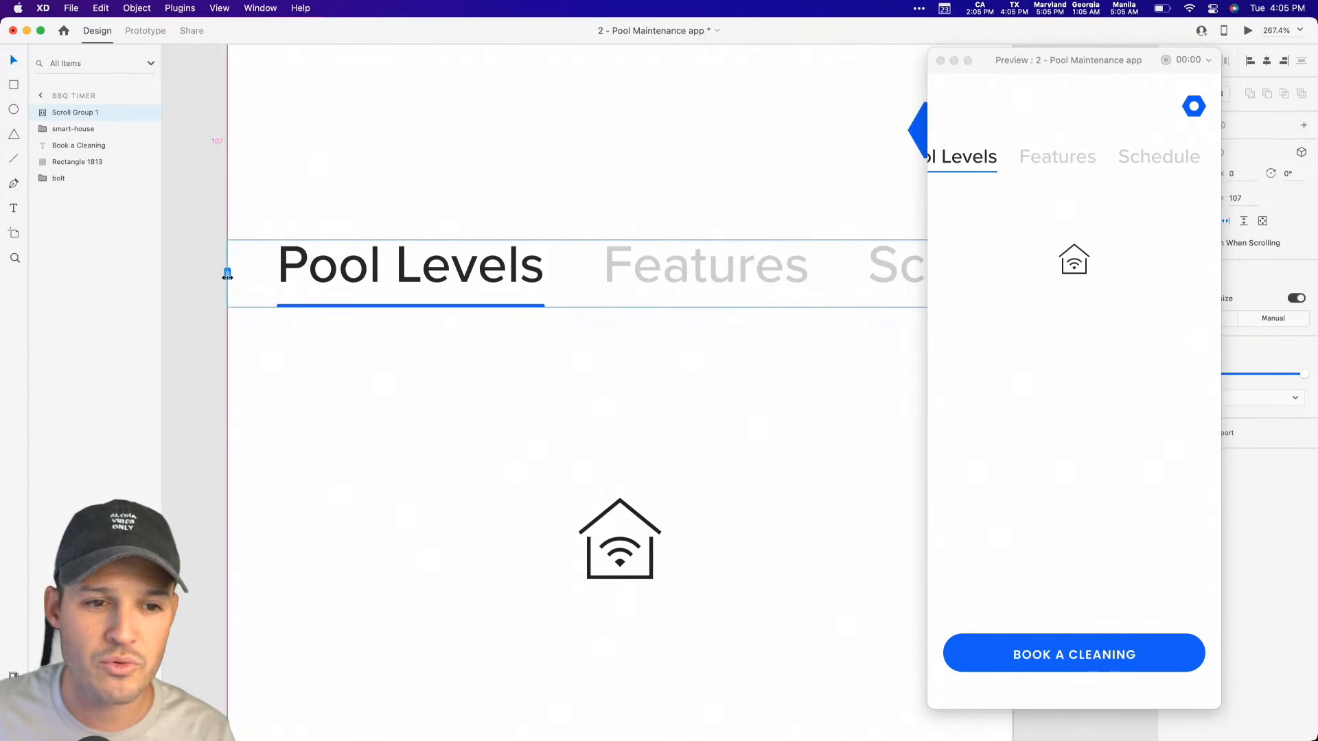
scroll(1051, 160, left, 3)
scroll(1051, 159, right, 4)
scroll(1050, 160, left, 2)
scroll(1051, 161, left, 2)
scroll(1050, 161, right, 4)
scroll(1050, 161, left, 4)
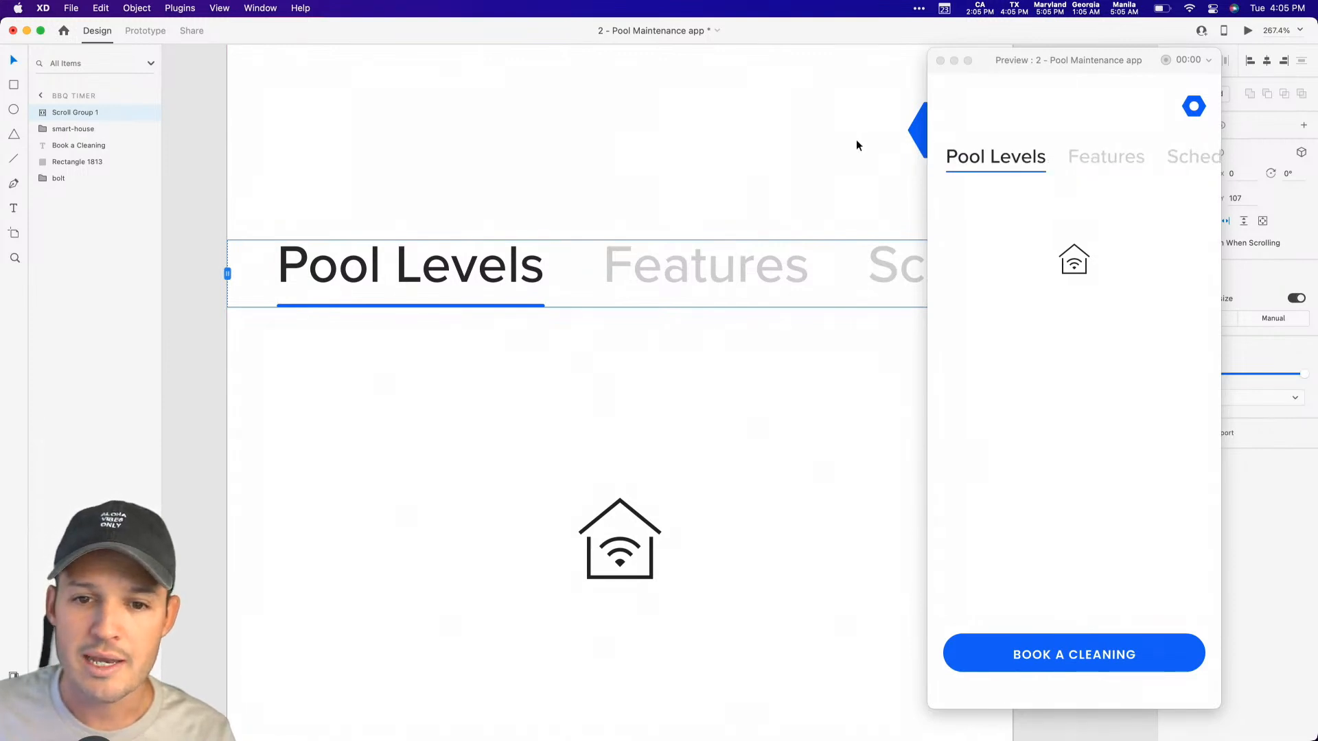
click(793, 150)
click(941, 61)
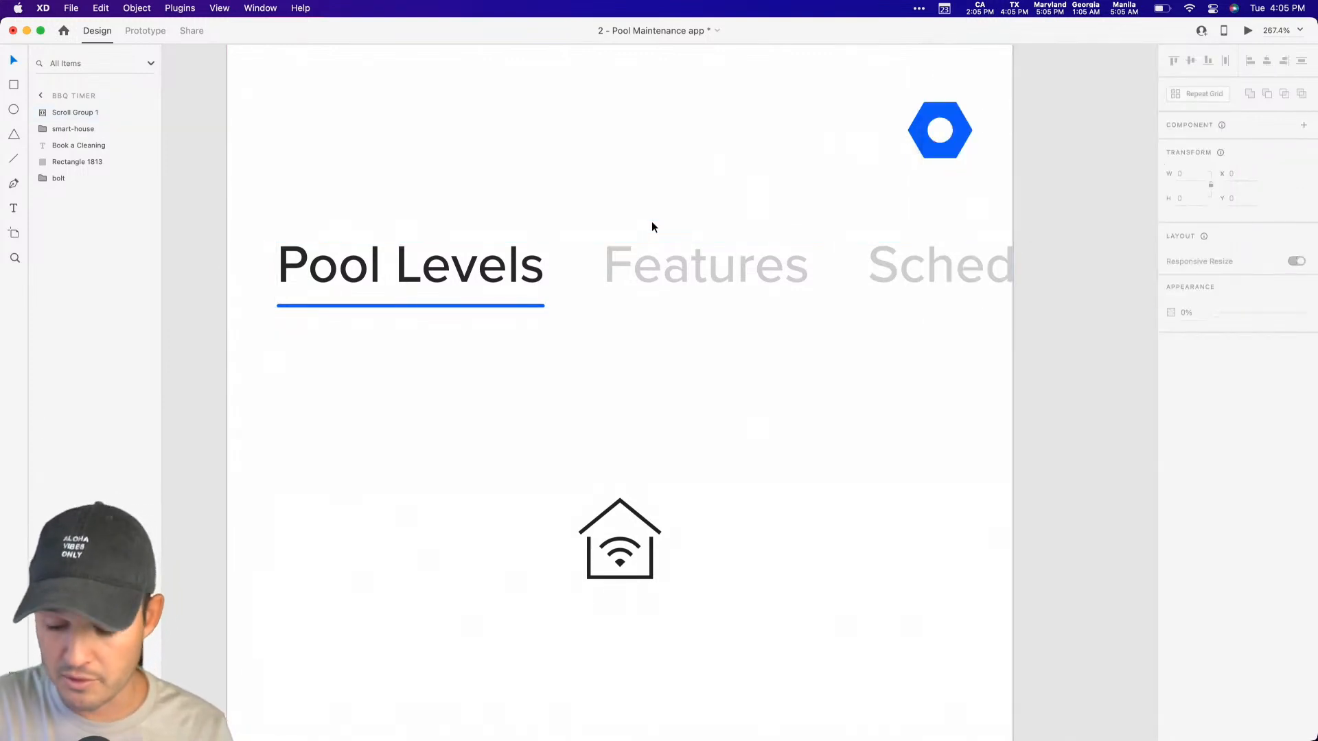
Step: Inspect the links stack inside the scroll group and preview how the labels scroll to the end at Options
key(super+minus)
click(740, 302)
scroll(740, 302, right, 4)
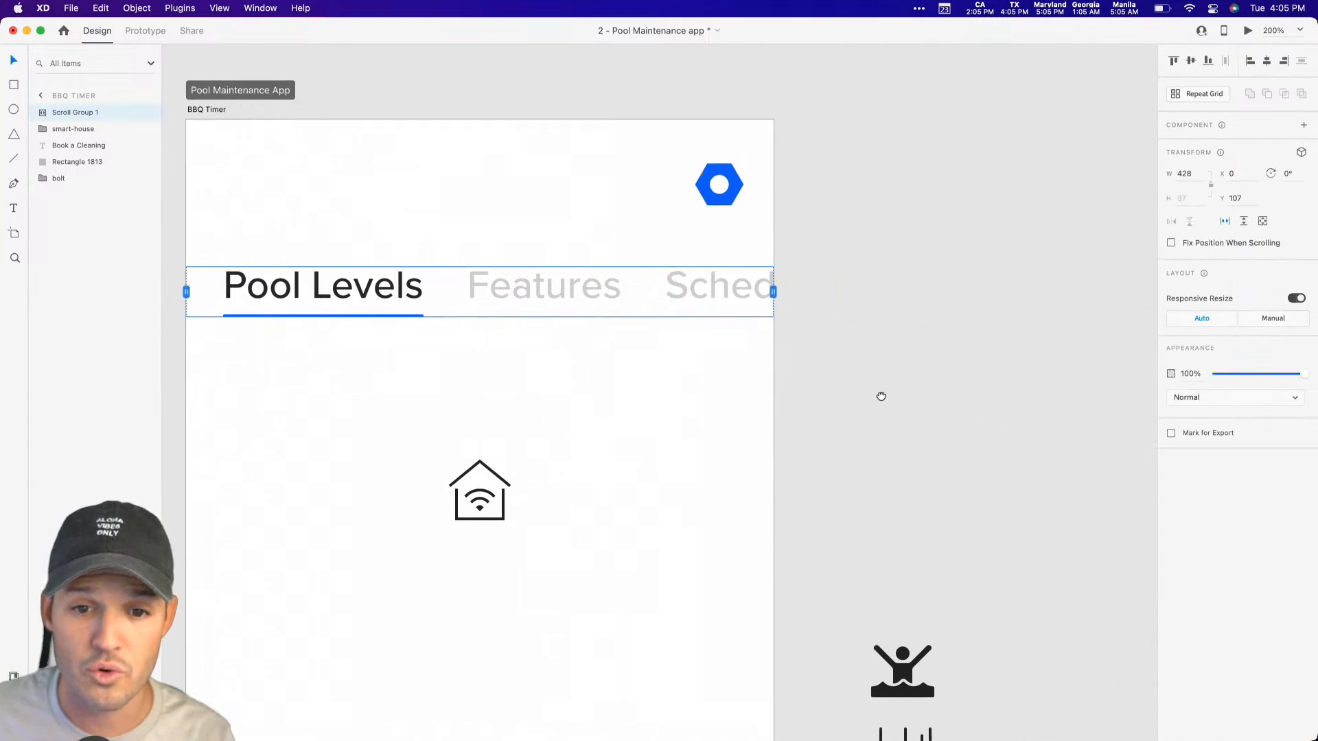
double_click(517, 270)
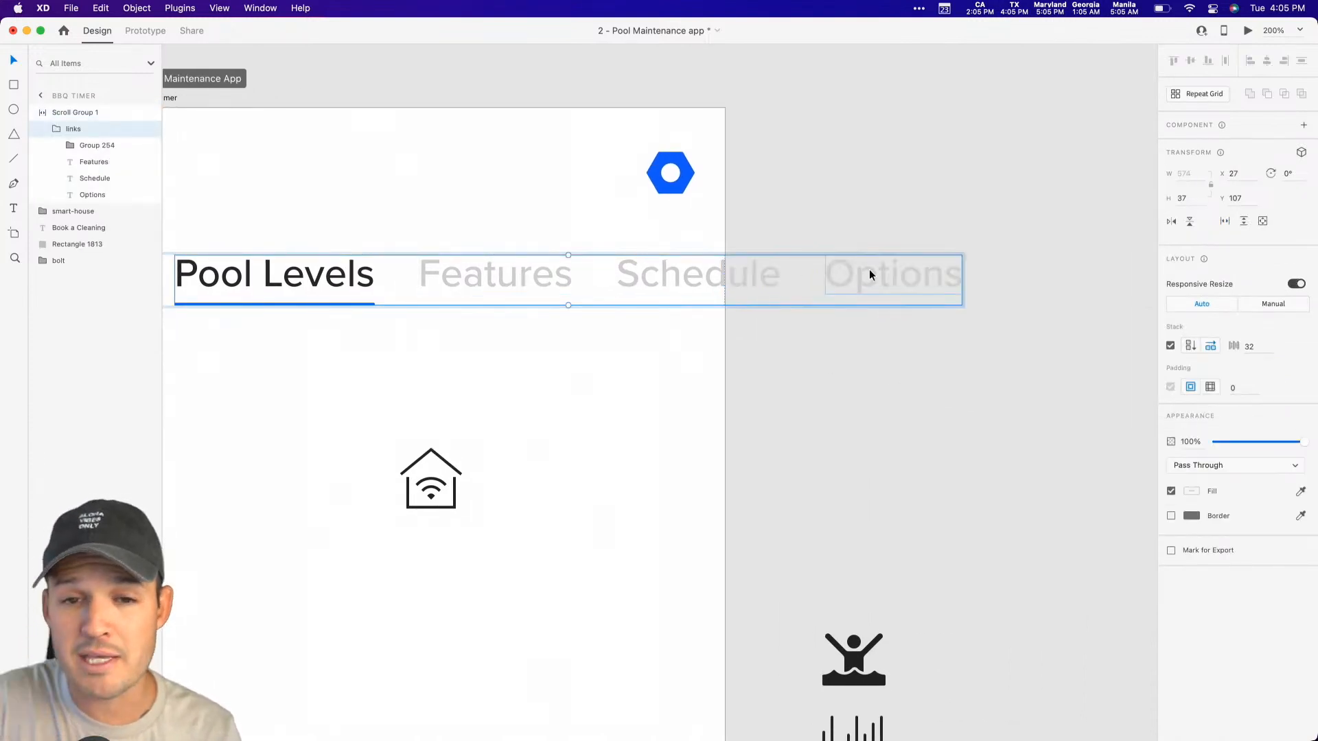
mouse_move(1317, 0)
click(1262, 46)
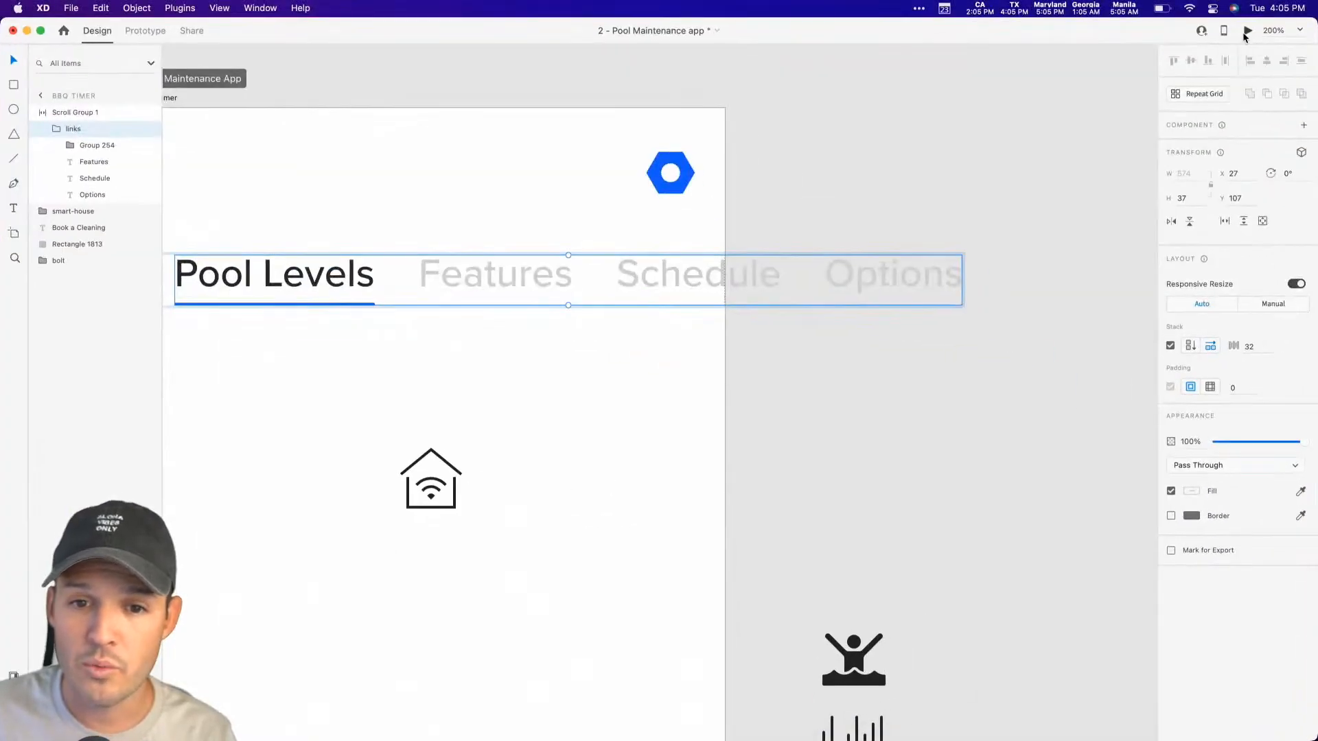
click(1248, 31)
scroll(1139, 158, right, 3)
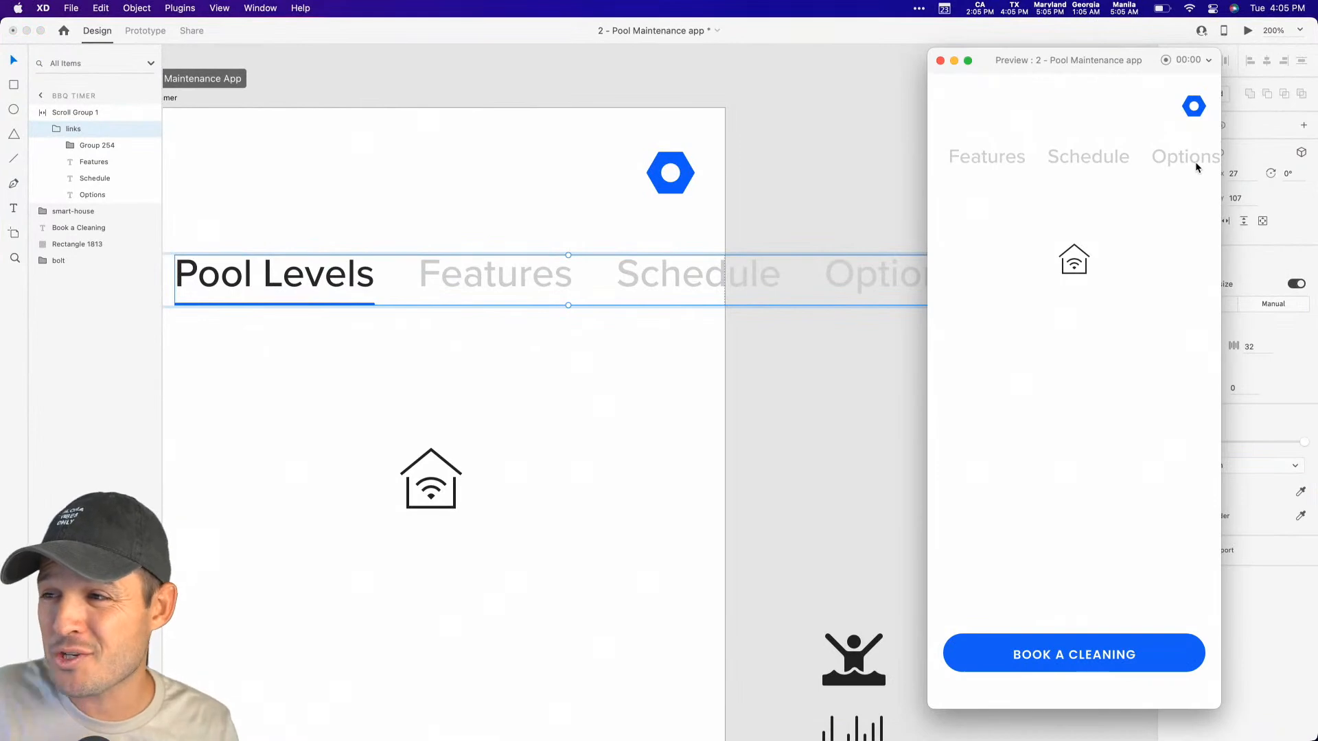
Step: Scroll the preview's tab labels back from the end and close the preview
scroll(1195, 162, left, 2)
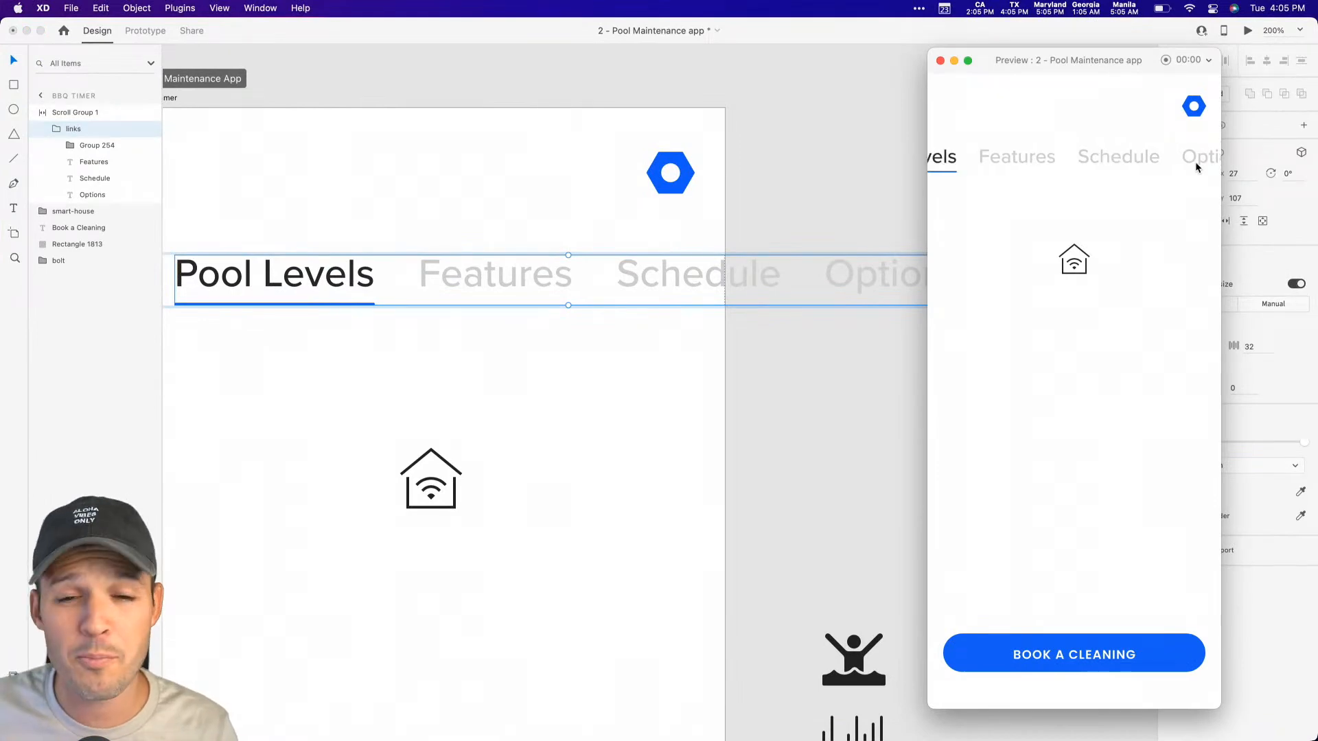
click(855, 256)
click(940, 62)
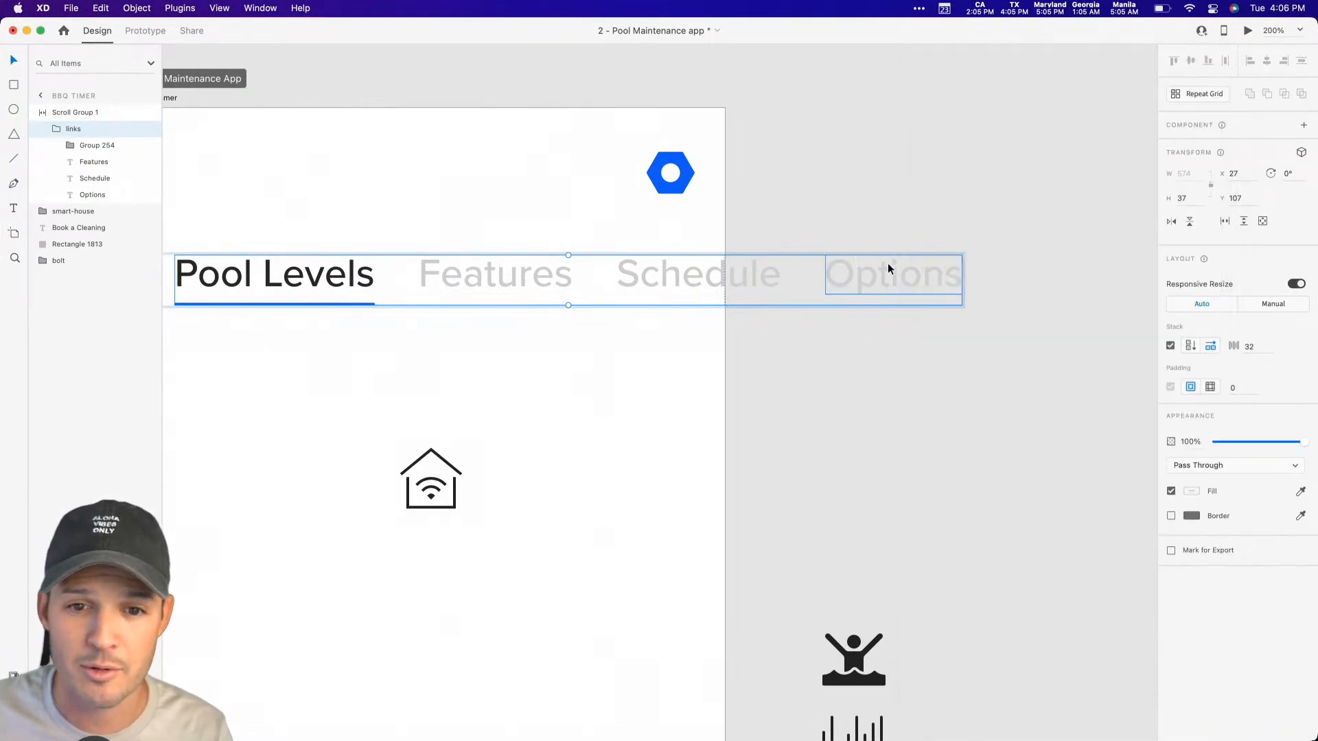
Step: Duplicate the Schedule label in the links stack and move the copy to the end, after Options
click(890, 271)
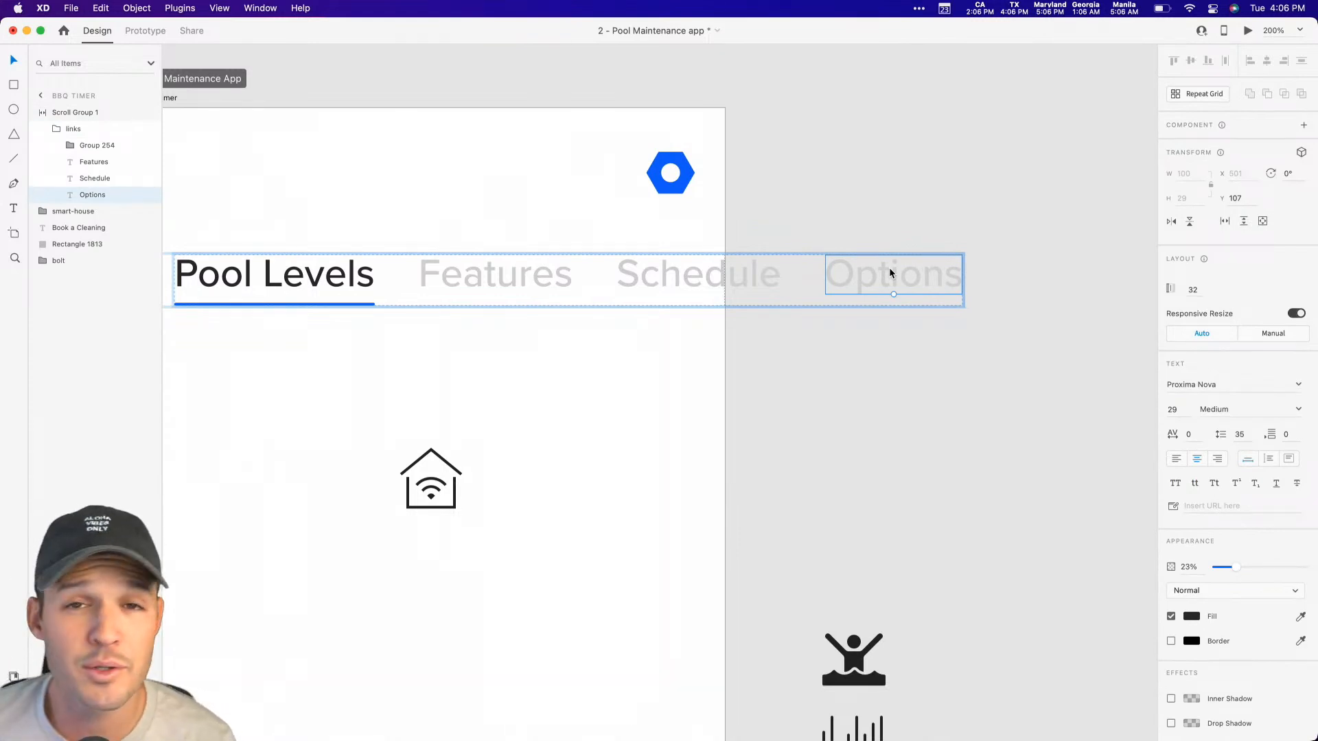
key(super+d)
key(super+z)
click(728, 271)
key(super+d)
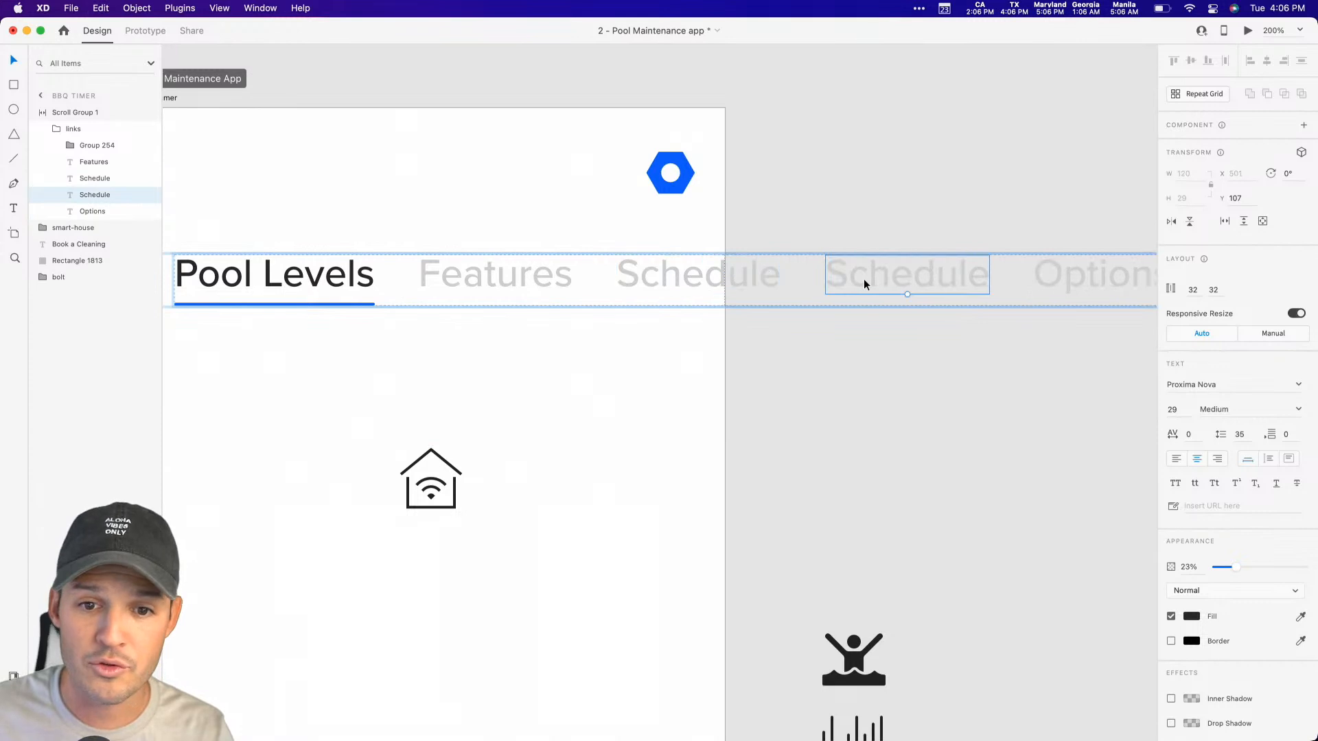
drag(94, 196, 94, 217)
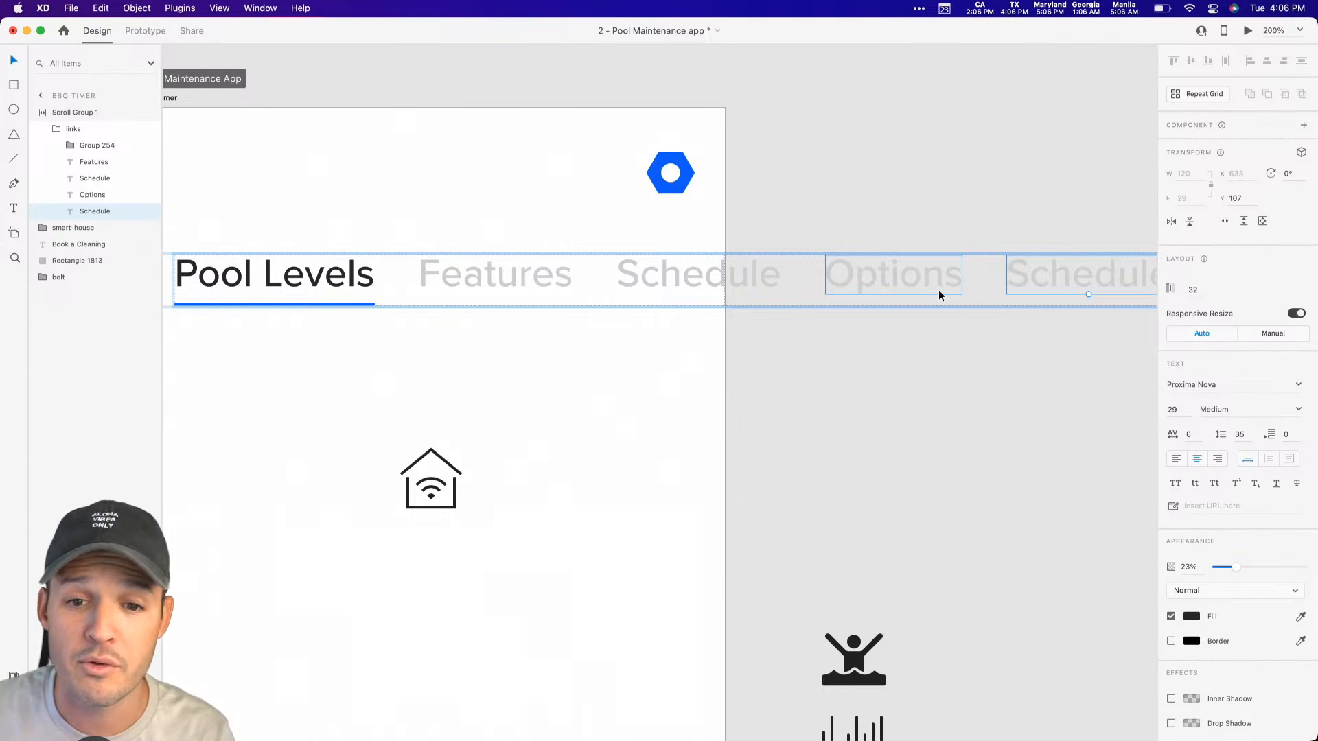
Step: Change the duplicated label's text to "Space" and set its opacity to 0%
scroll(938, 290, right, 3)
double_click(986, 274)
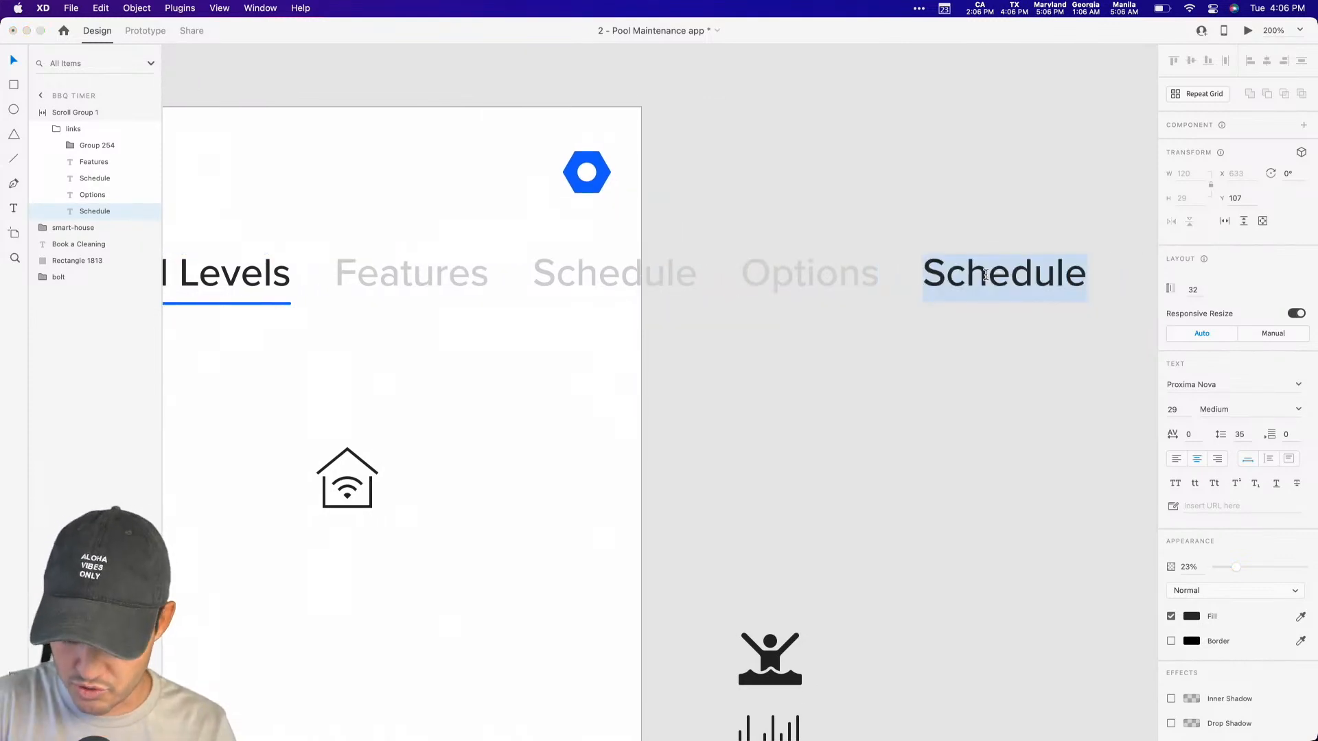
text(Space)
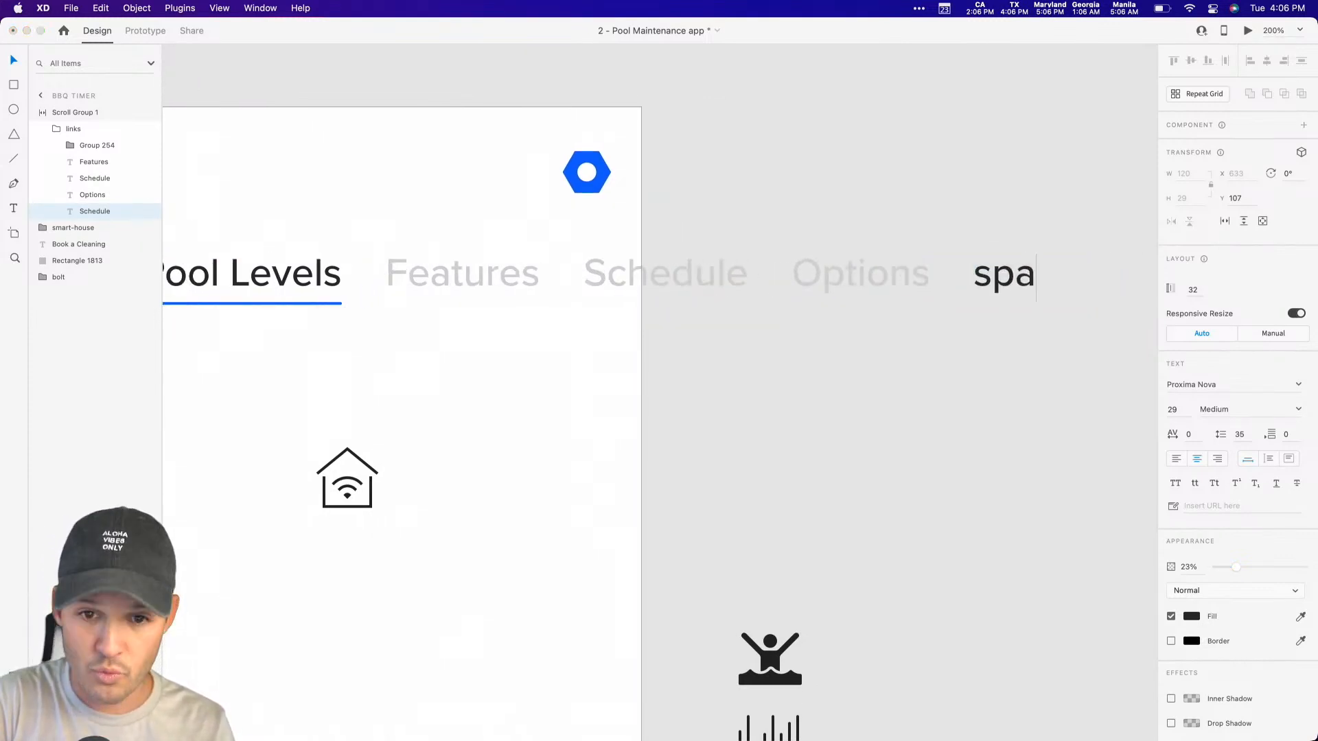
key(Escape)
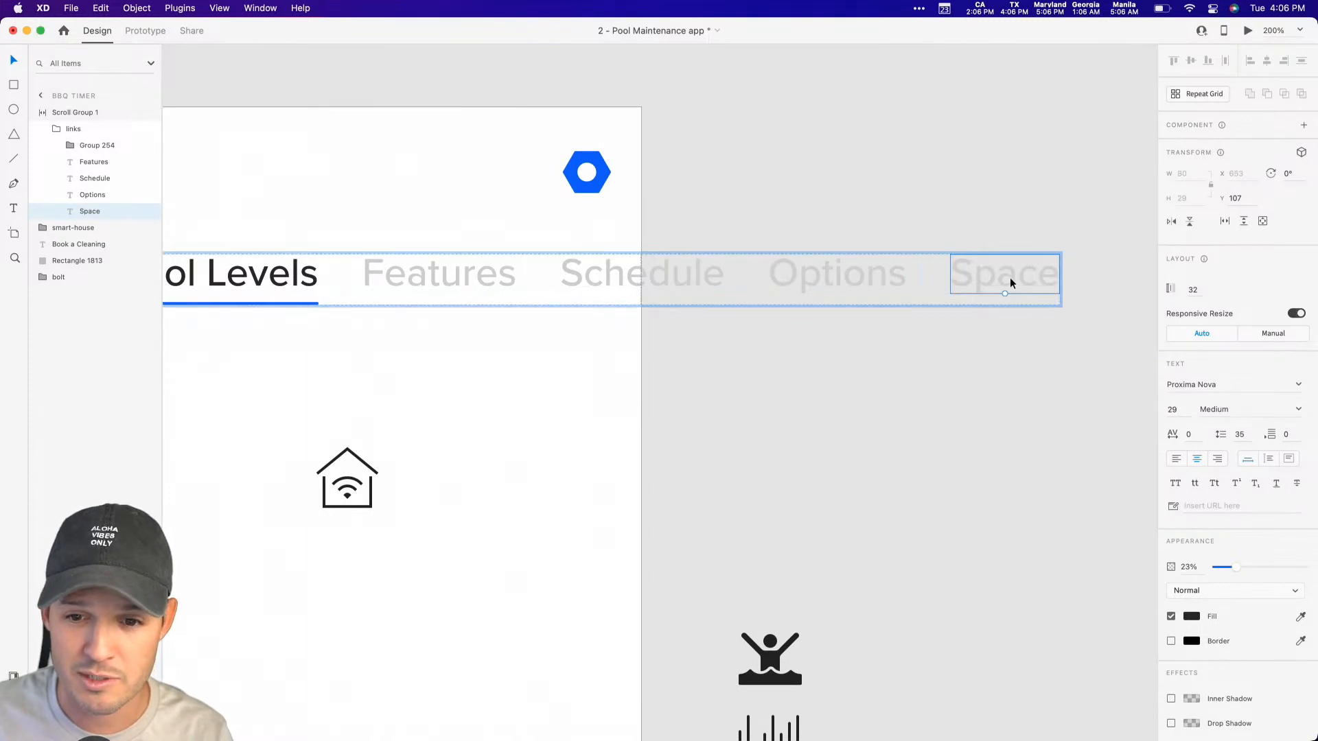
drag(1235, 572, 1131, 567)
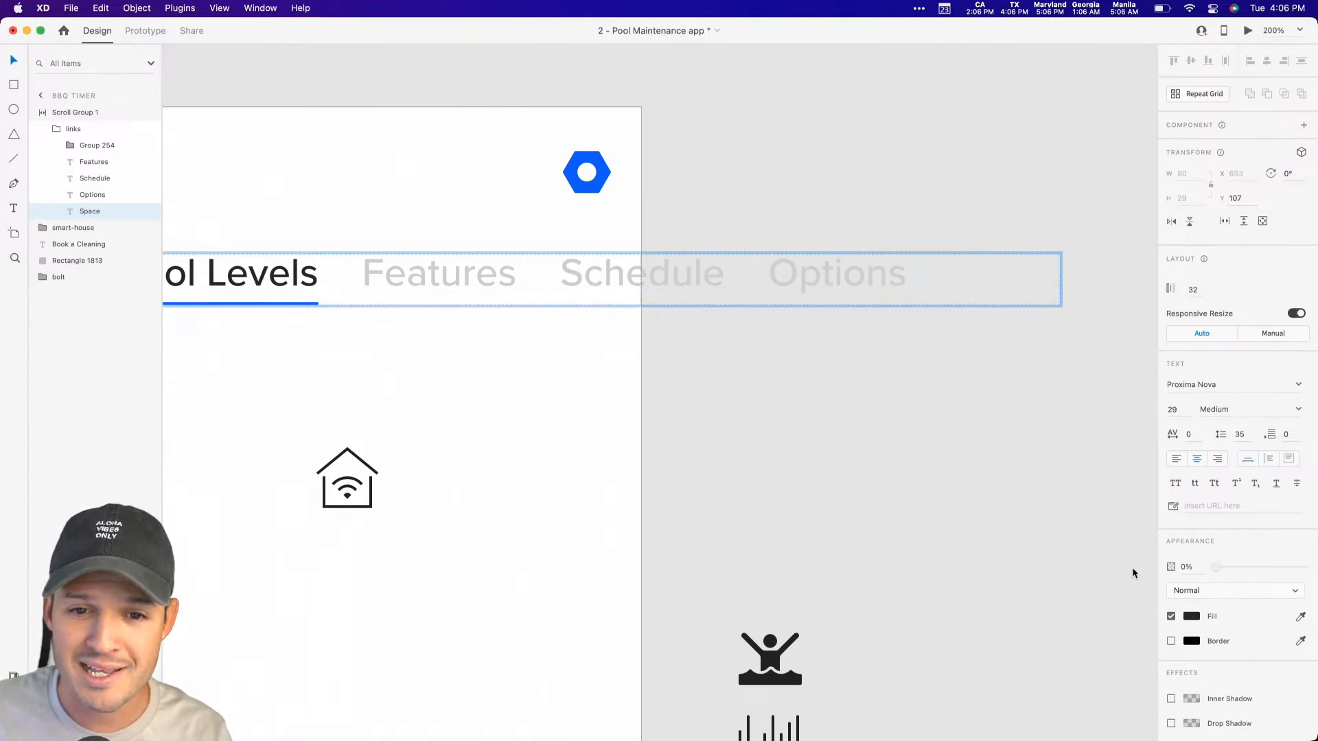
Step: Preview the scroll group, test scrolling the tab labels to the end and back, and close the preview
click(893, 422)
click(573, 272)
click(1248, 30)
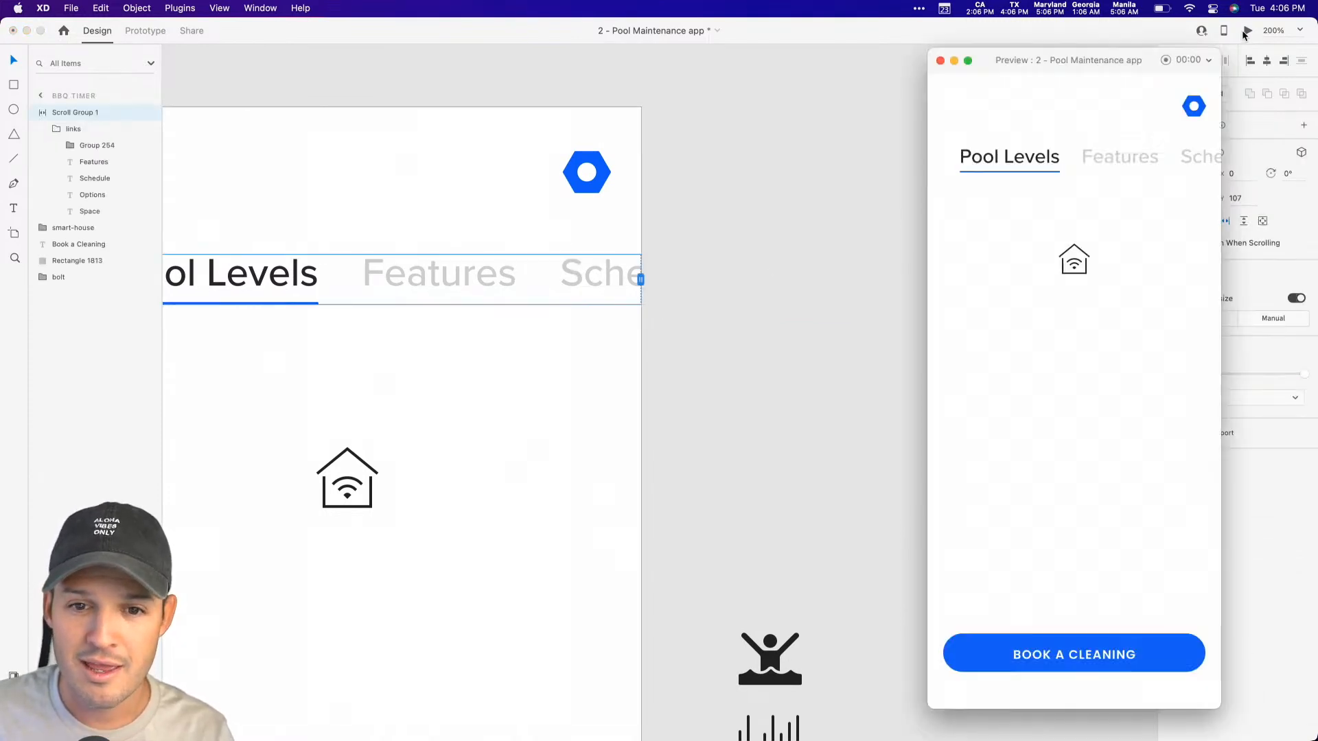
drag(1105, 160, 798, 163)
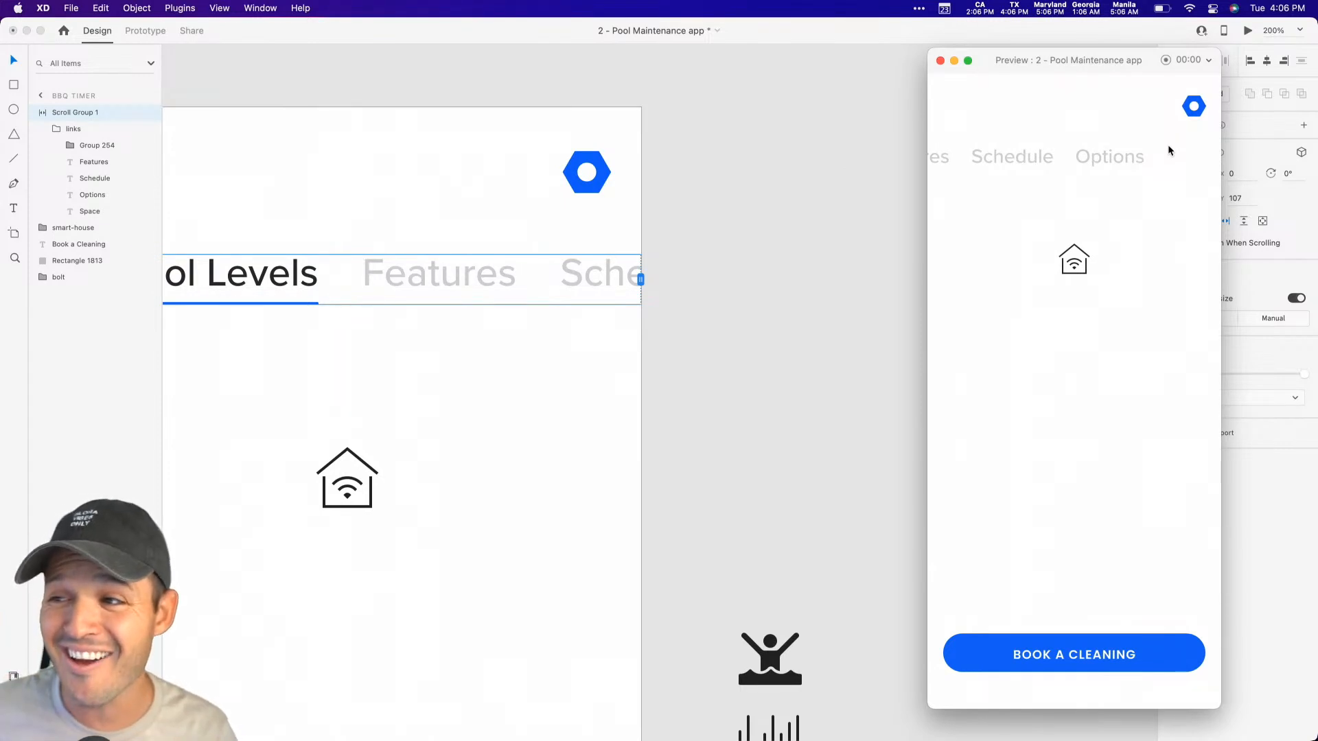
scroll(1122, 151, left, 5)
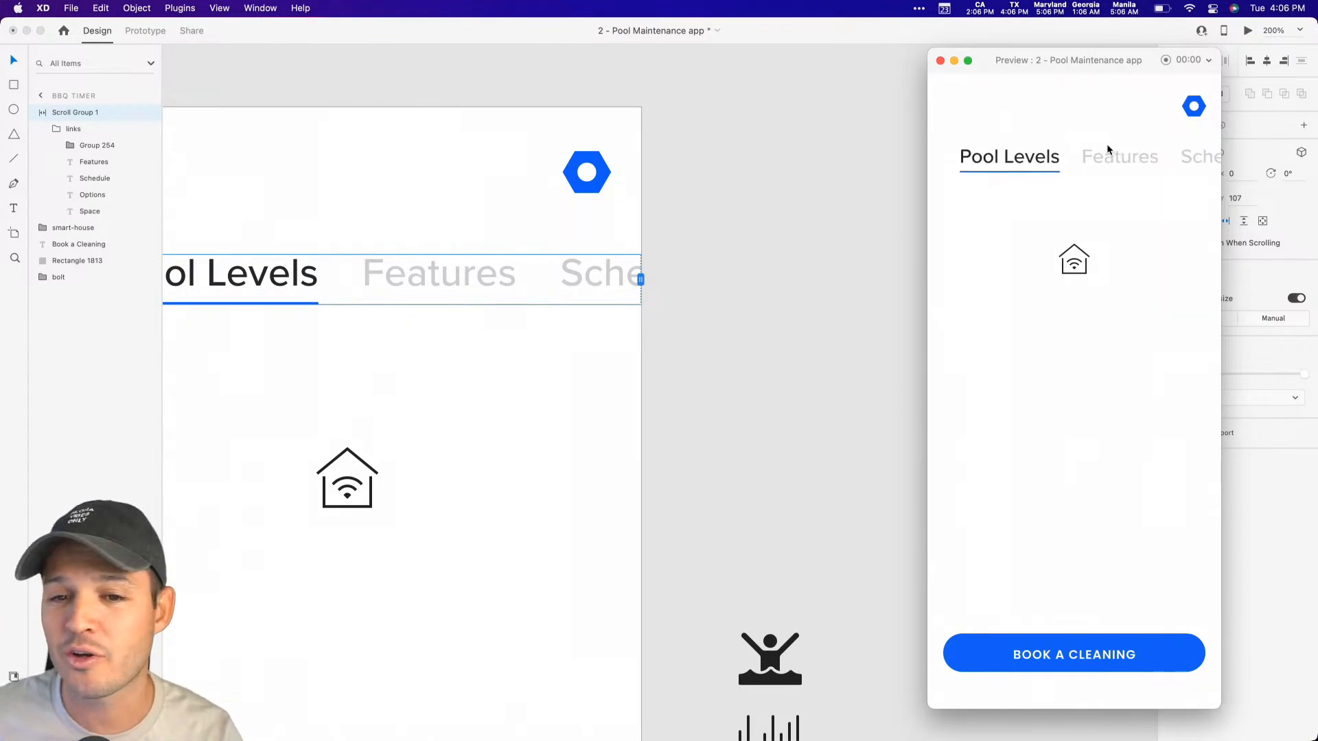
scroll(1109, 159, right, 5)
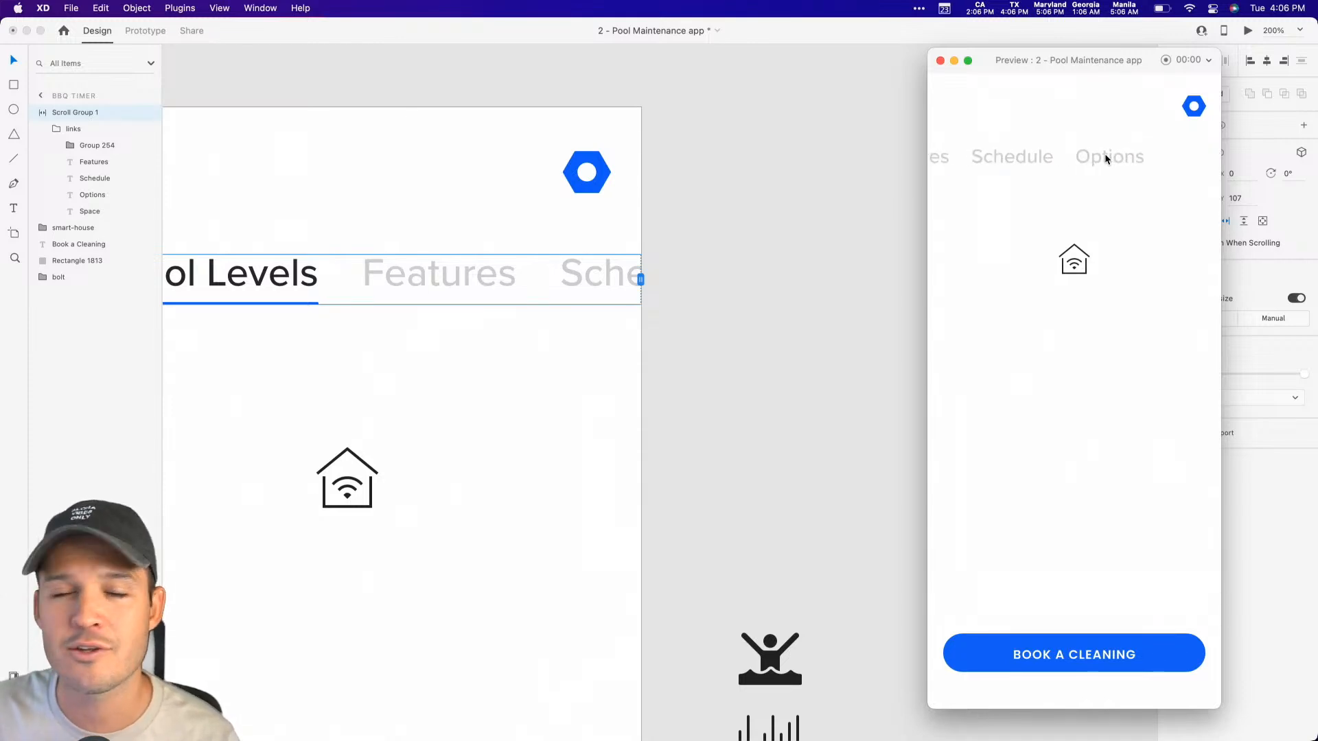
drag(1105, 154, 1315, 173)
click(940, 61)
click(736, 311)
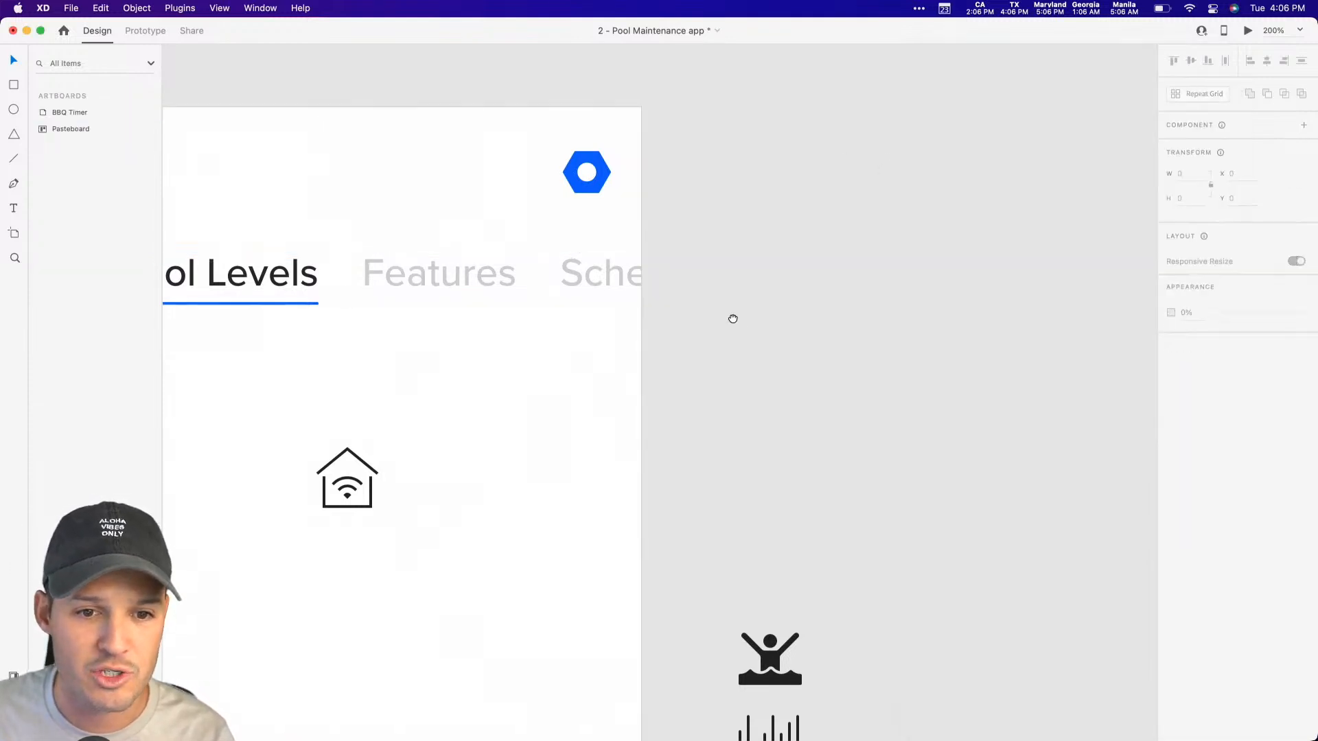
Step: Move the water-aerobics and edit-levels icons farther away from the artboard on the pasteboard
drag(734, 314, 904, 244)
key(super+minus)
drag(945, 346, 1033, 192)
key(super+minus)
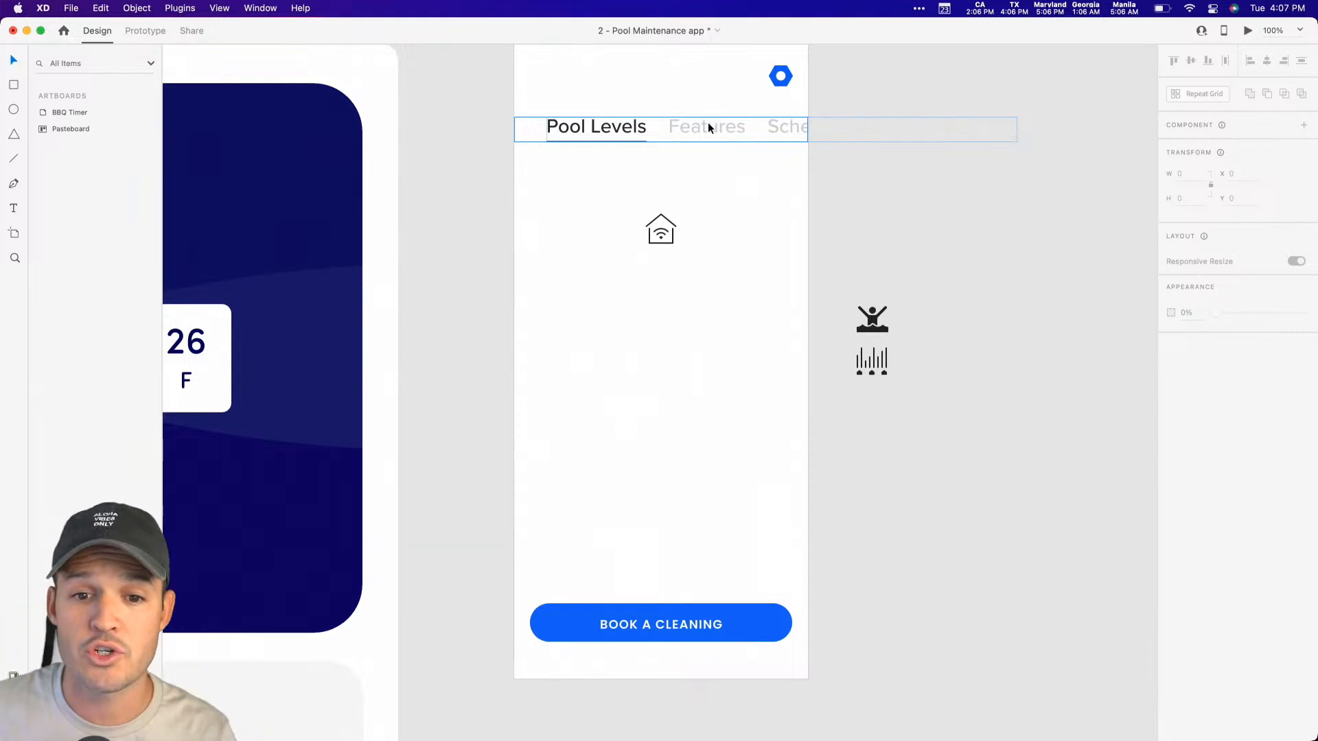
drag(904, 284, 853, 386)
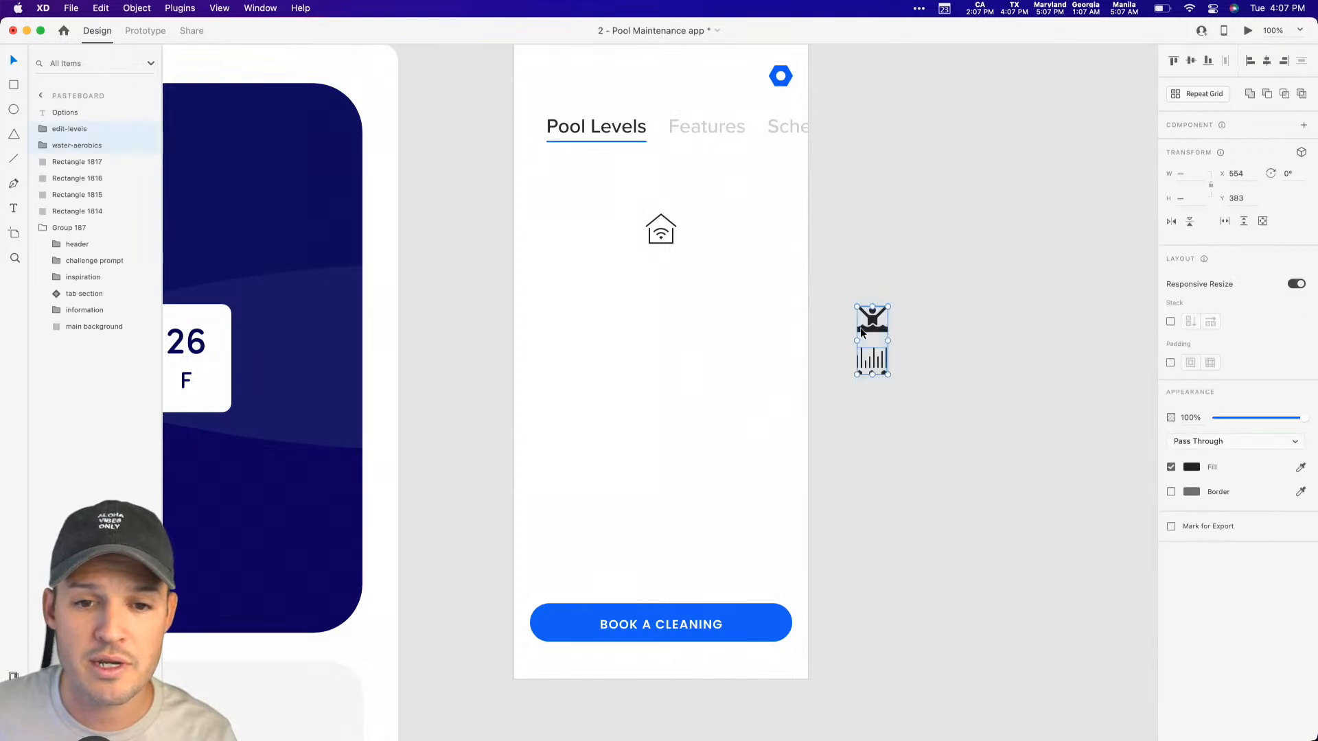
drag(875, 334, 1124, 334)
click(850, 245)
Step: Move the smart-house icon above the tab labels, centred in the header, and sample the dark blue palette swatch for its border
scroll(668, 292, up, 2)
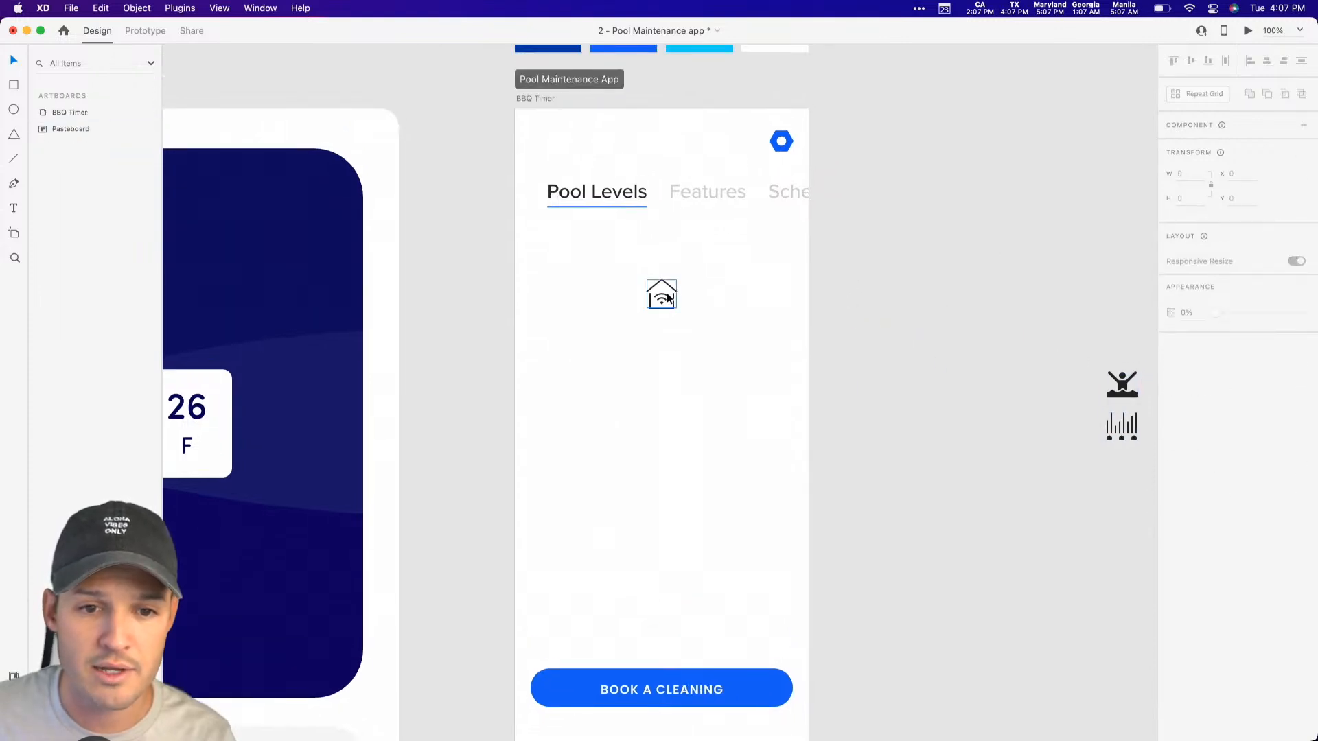
click(666, 273)
drag(666, 274, 672, 127)
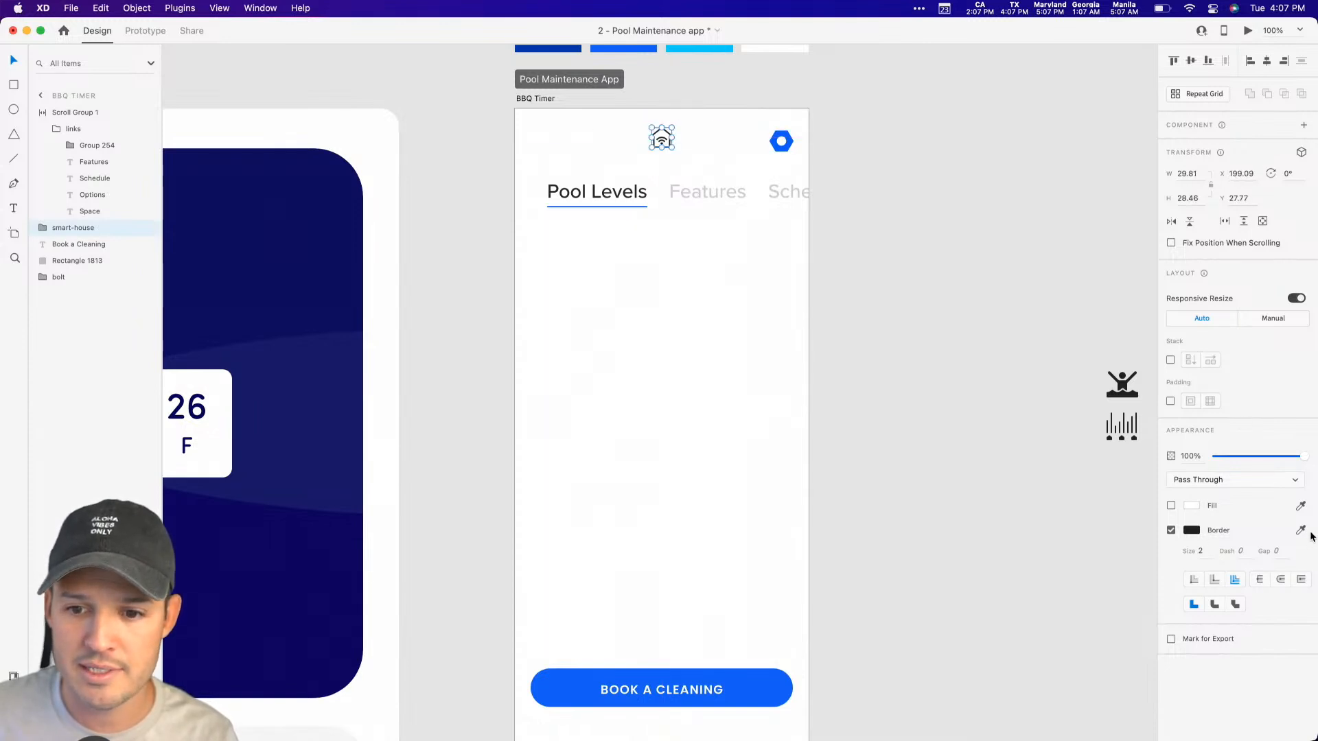
scroll(916, 383, up, 2)
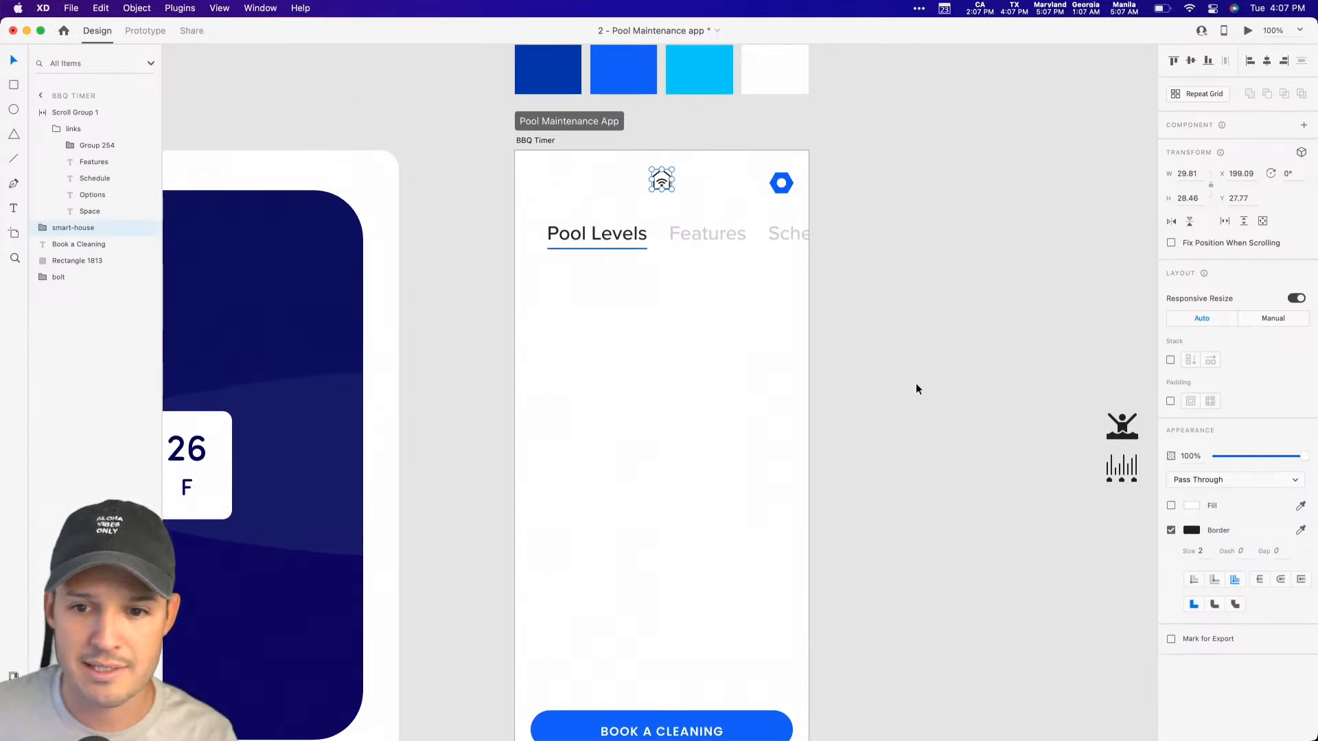
click(1300, 532)
click(542, 72)
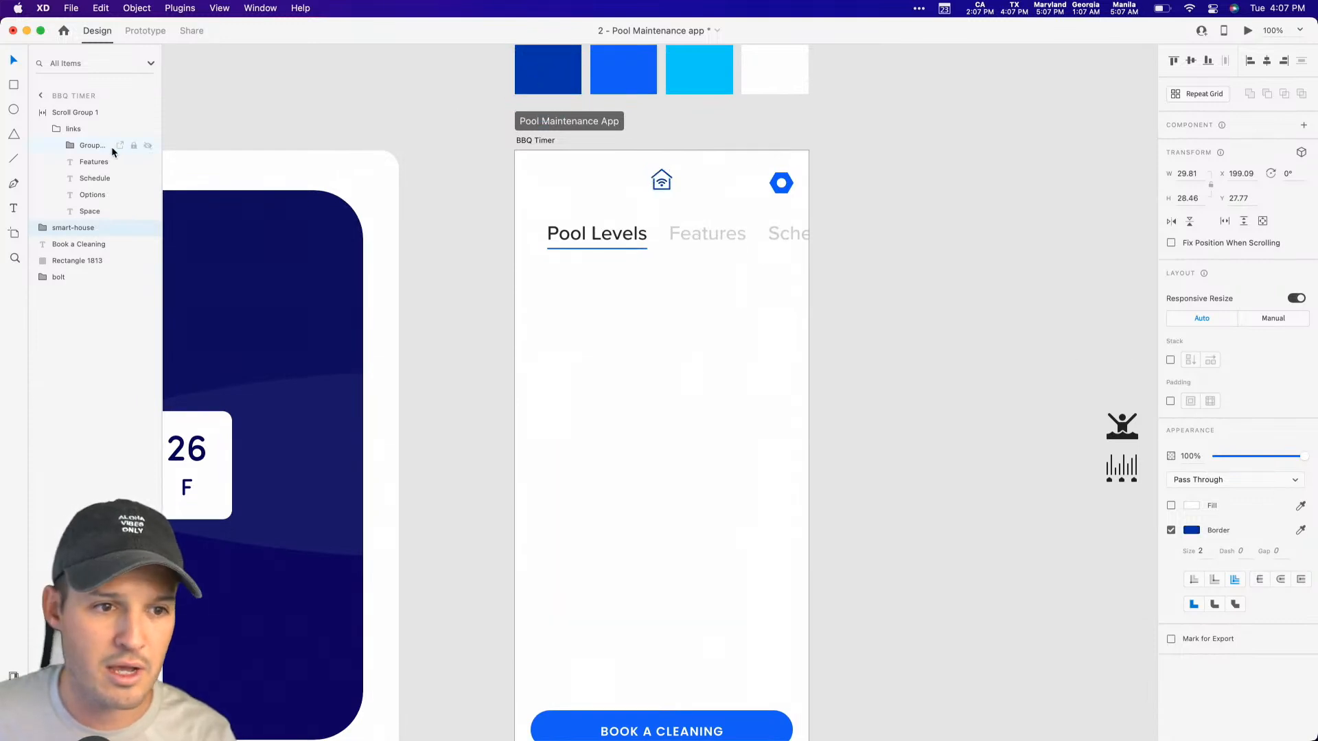
Step: Add the fills of the four palette swatches above the artboard to the document's colour assets
click(13, 676)
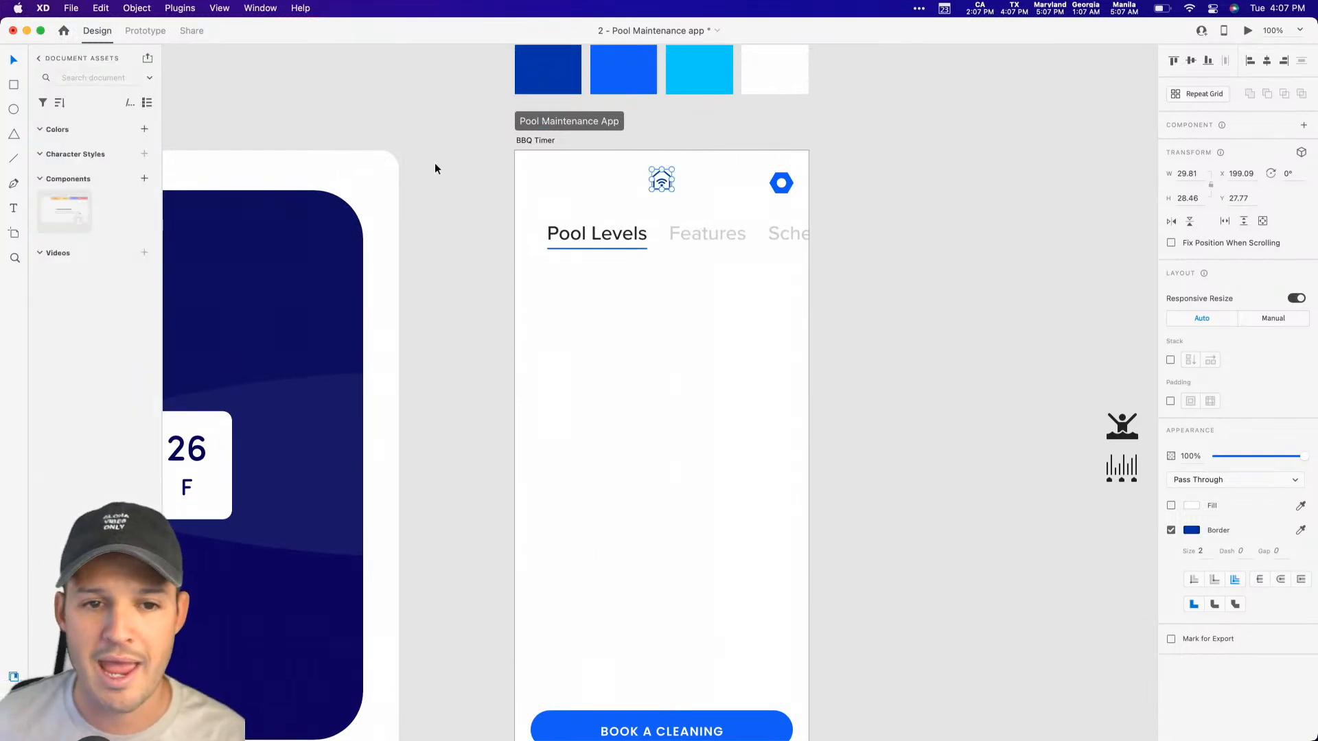
scroll(431, 162, up, 4)
click(447, 148)
click(548, 140)
shift+click(623, 140)
shift+click(697, 140)
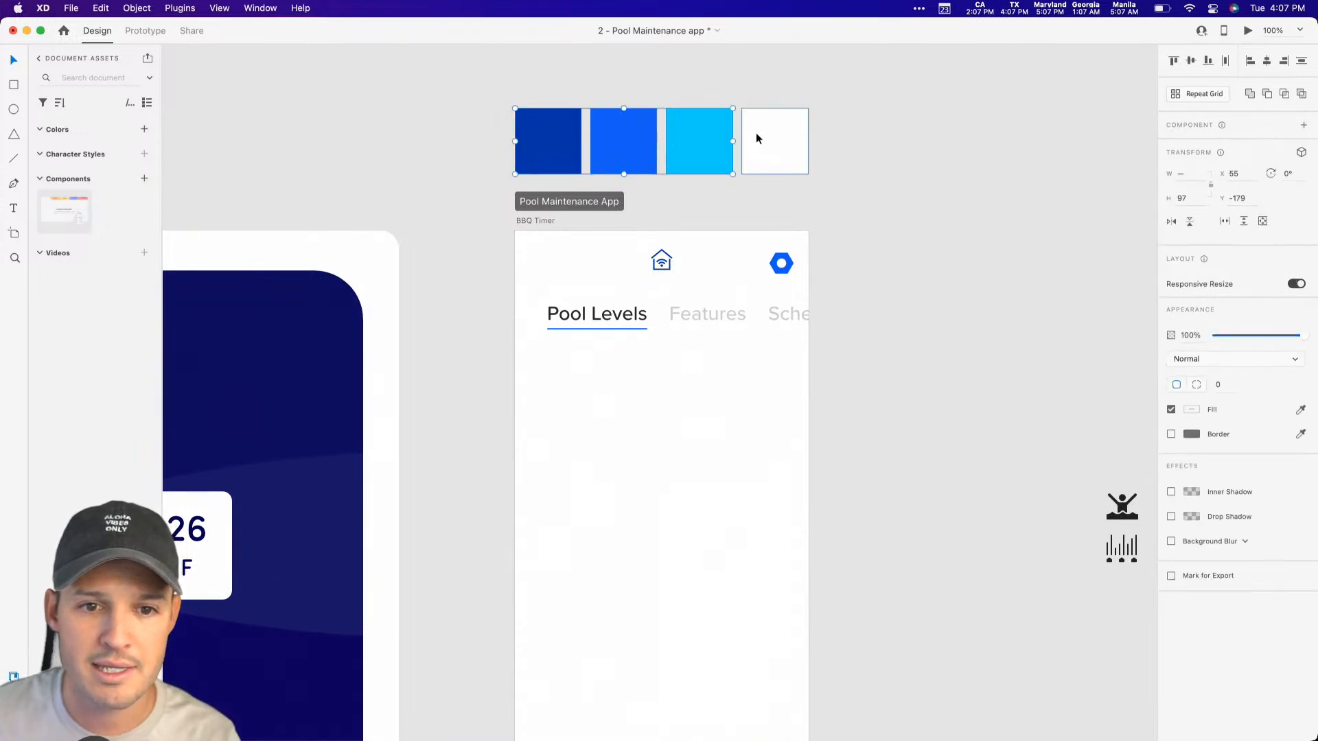
click(144, 130)
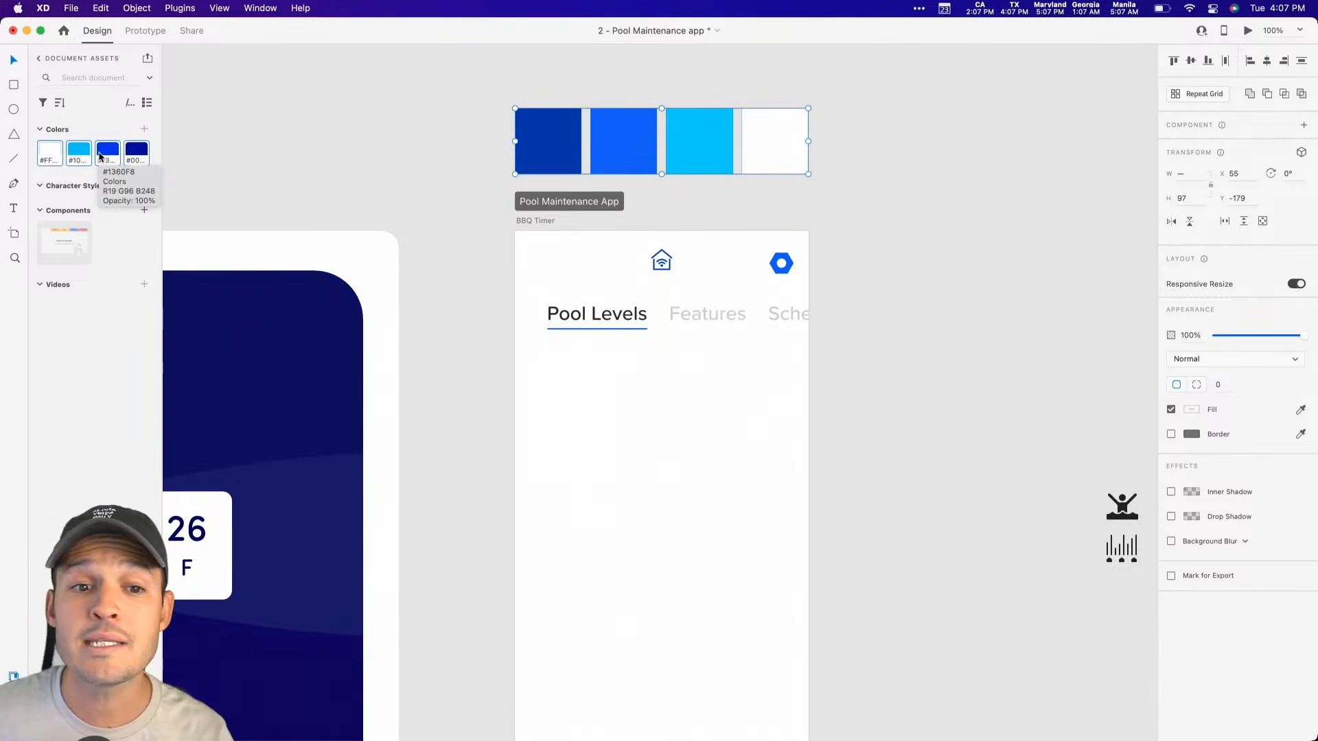
Step: Apply the saved blue #1360F8 as the fill of the bolt icon in the header
click(772, 258)
click(773, 258)
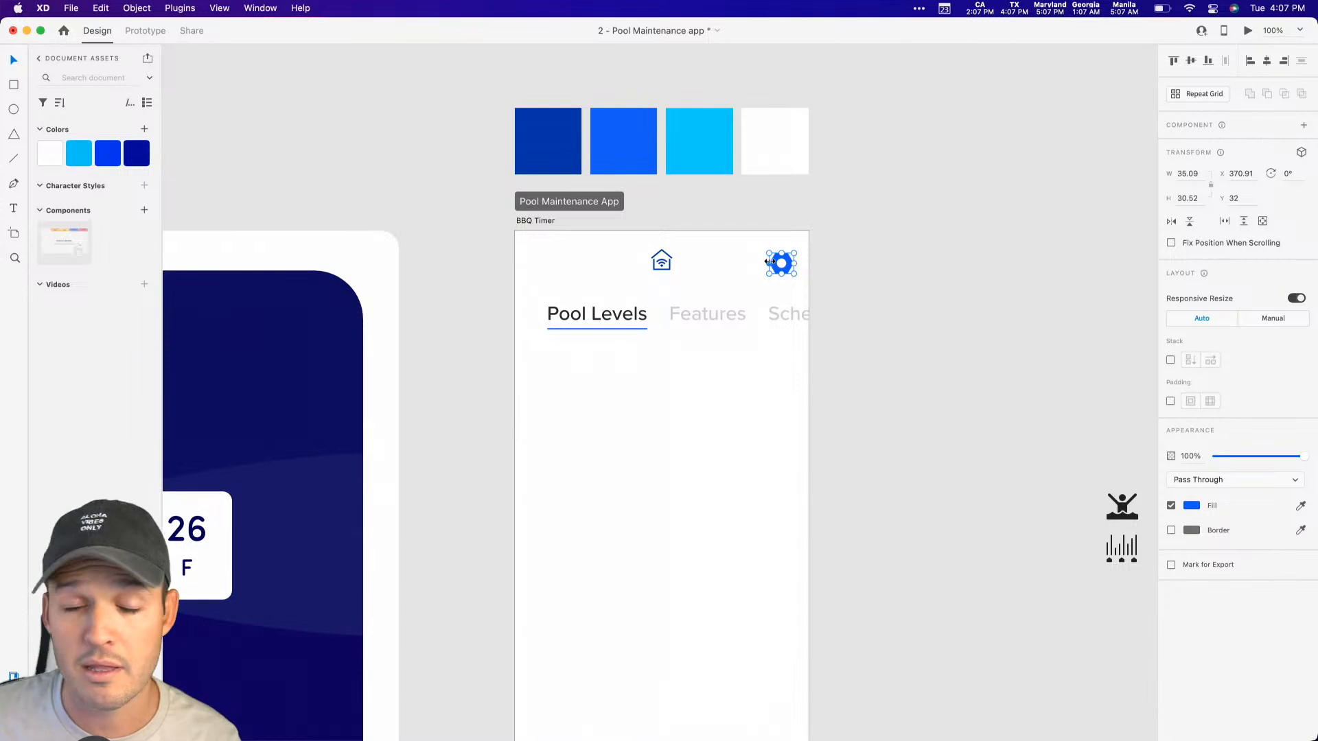
click(78, 157)
click(107, 155)
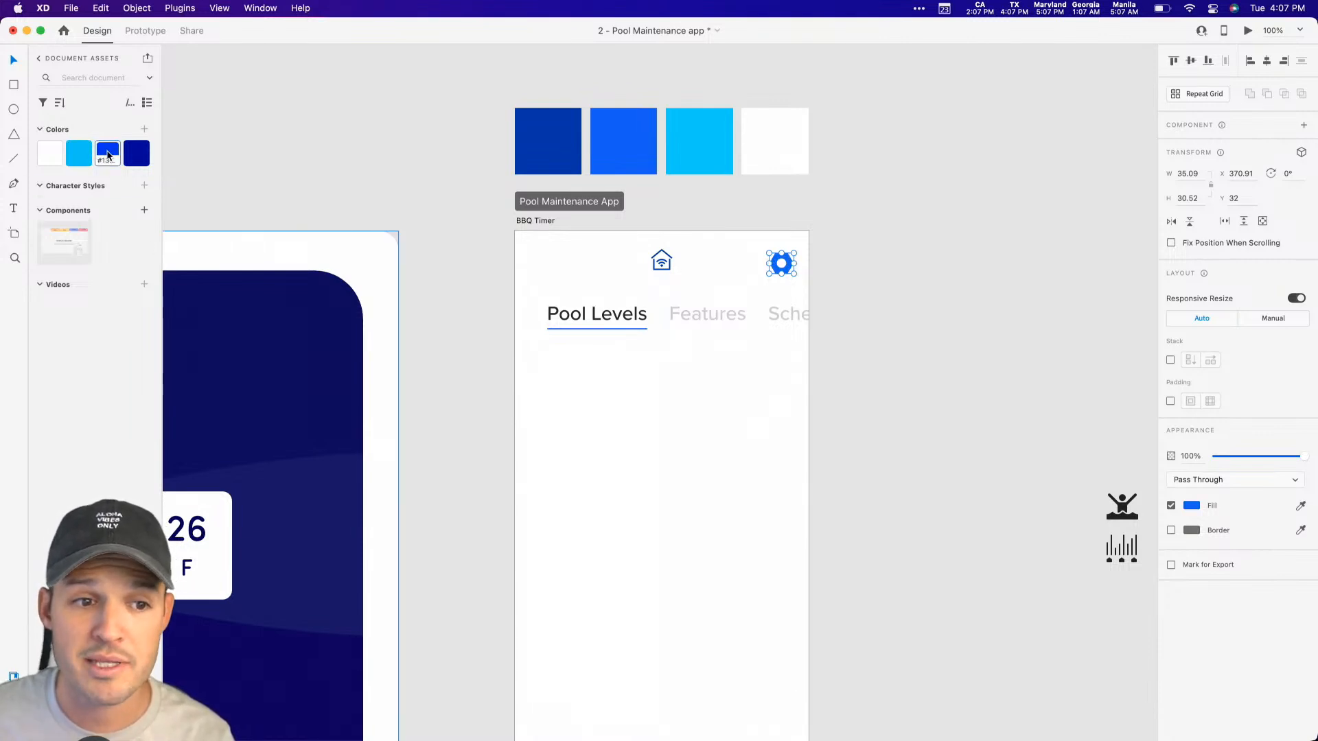
Step: Try changing the saved blue #1360F8 to orange throughout the document by shifting its hue, and undo the change
right_click(107, 155)
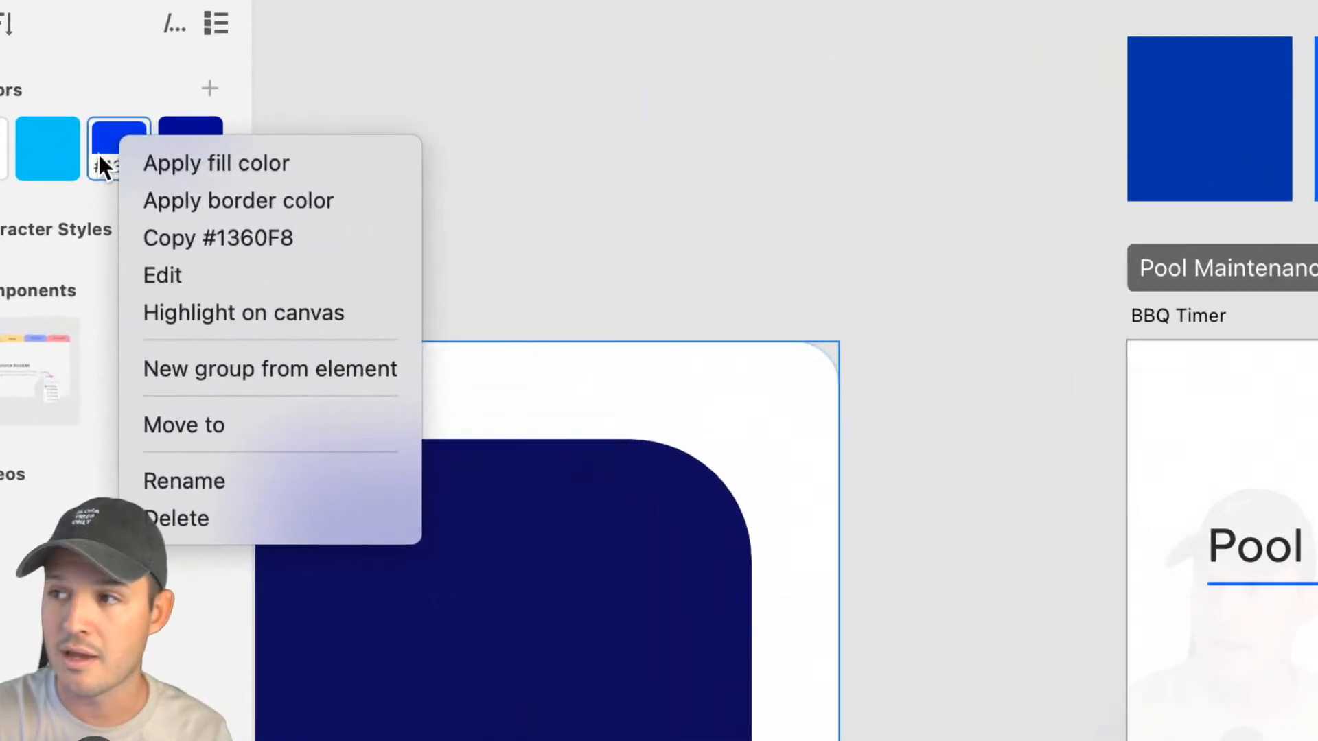
click(185, 271)
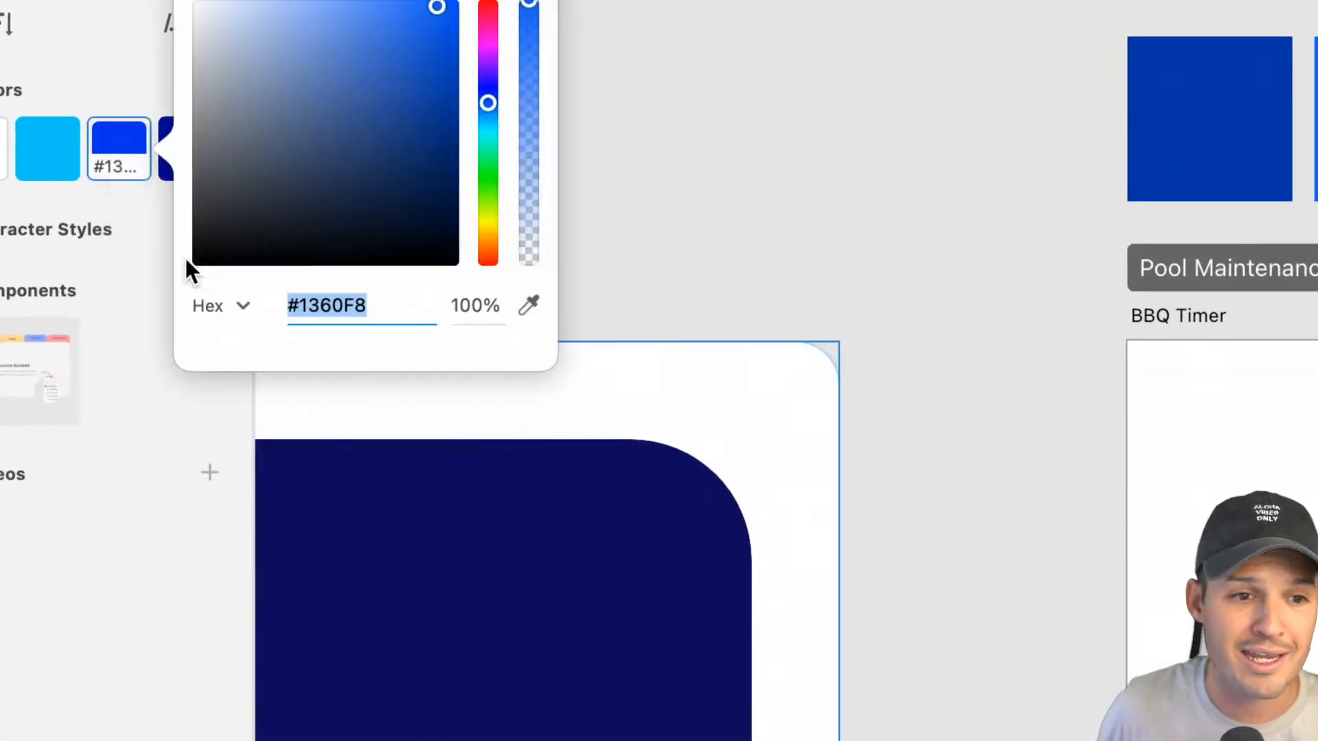
double_click(353, 296)
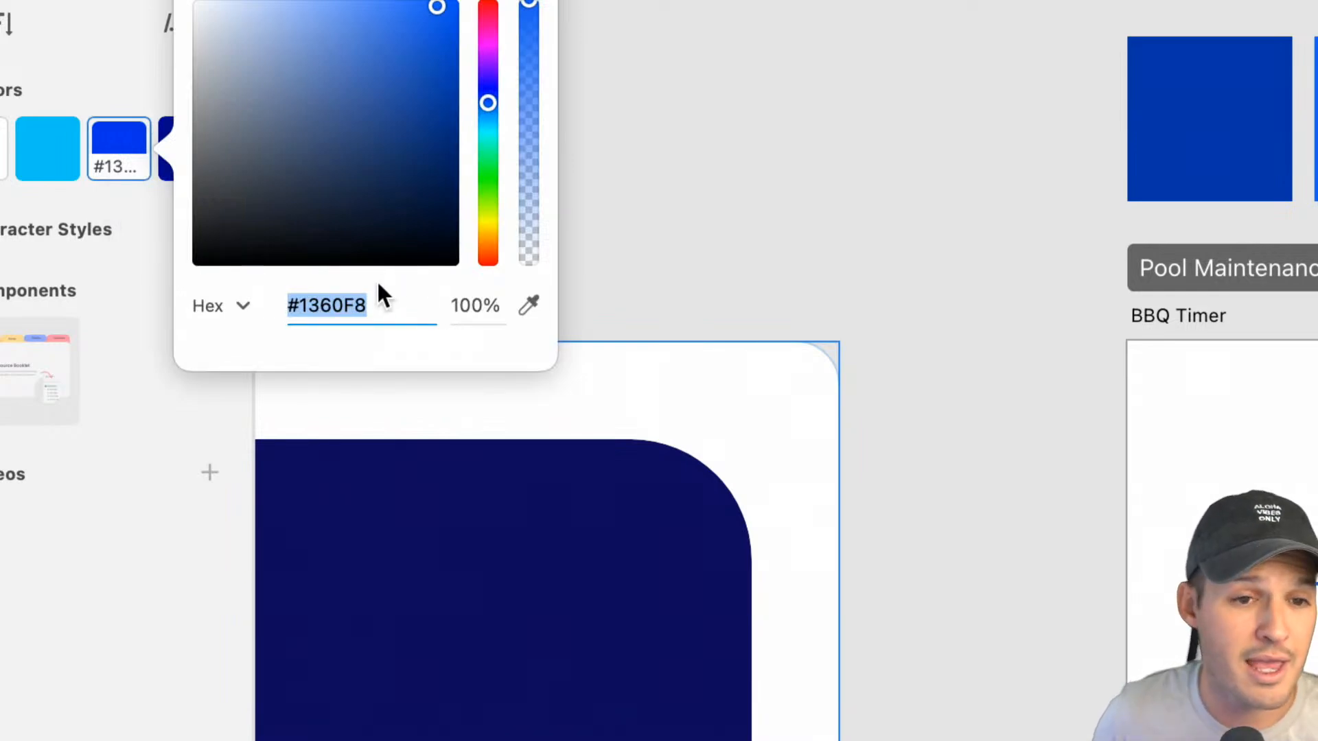
drag(486, 103, 488, 256)
click(697, 229)
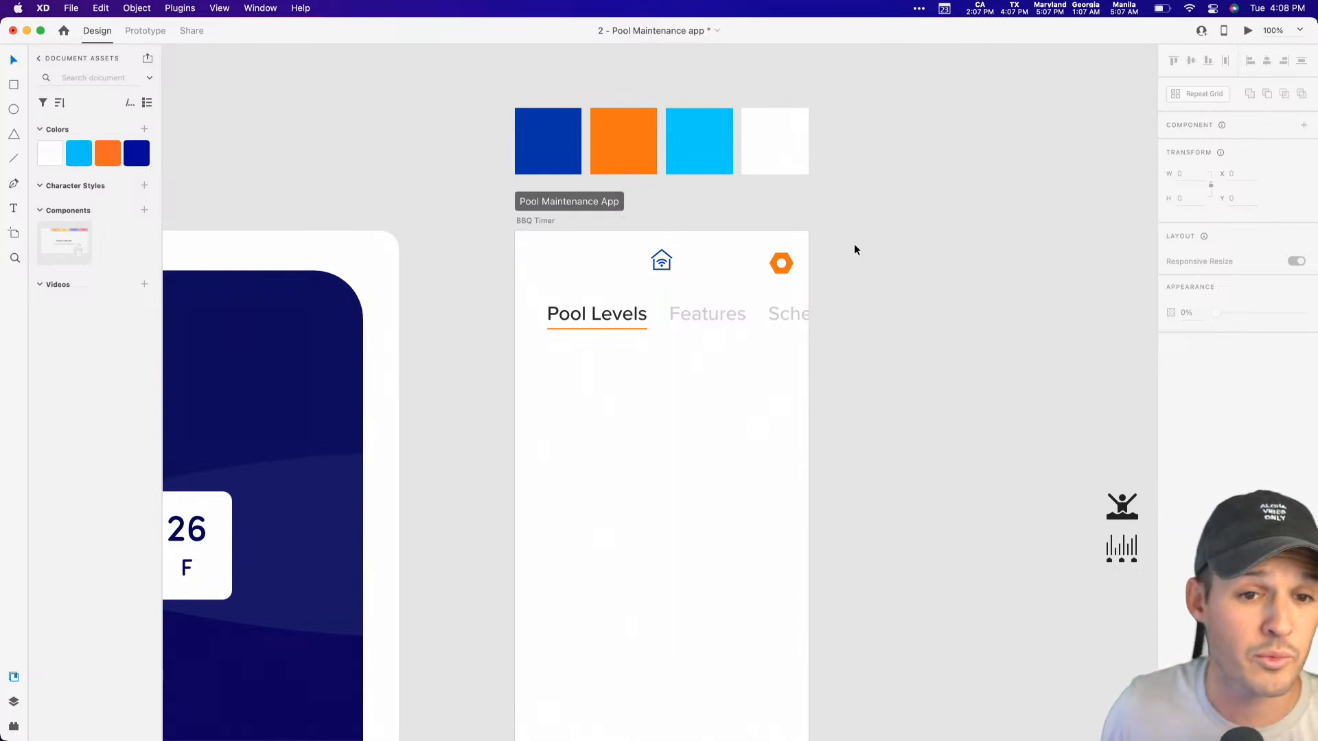
key(cmd+z)
Step: Apply the saved dark blue #0035AA as the smart-house icon's border colour
scroll(860, 267, down, 1)
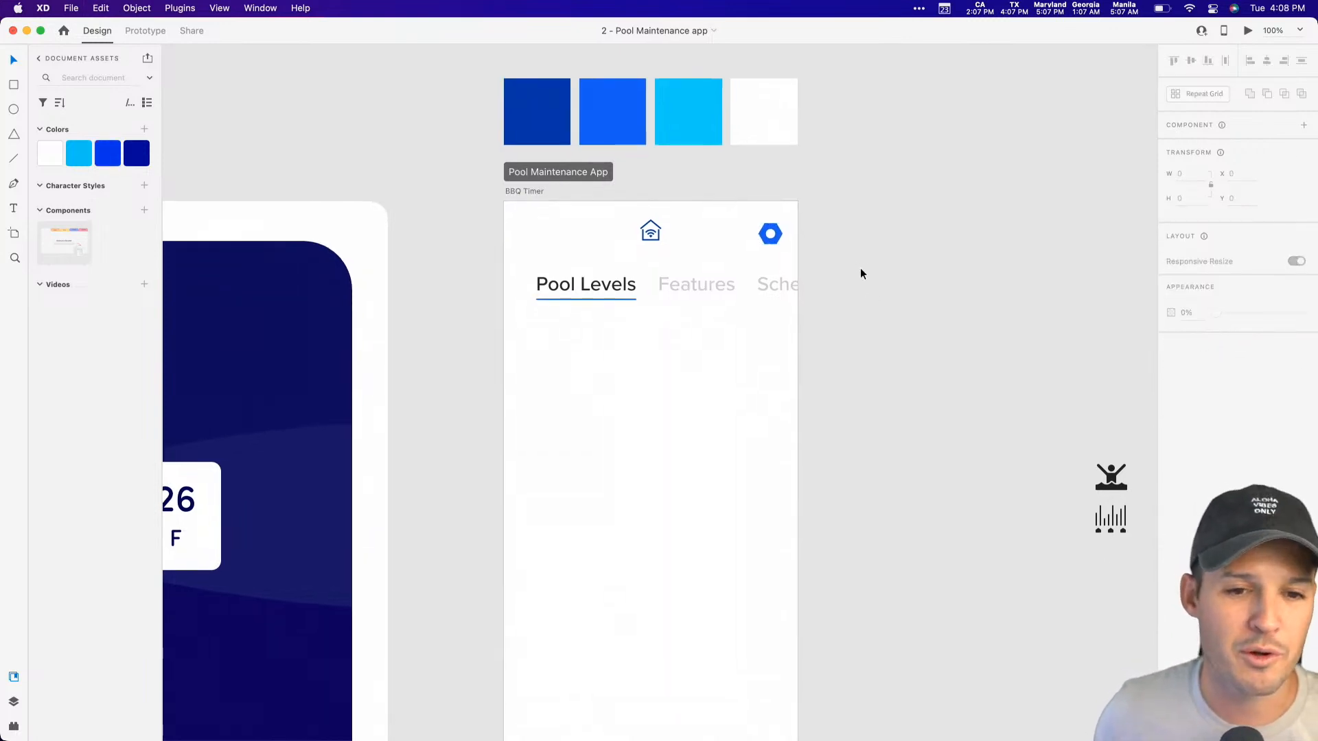
click(772, 234)
click(645, 234)
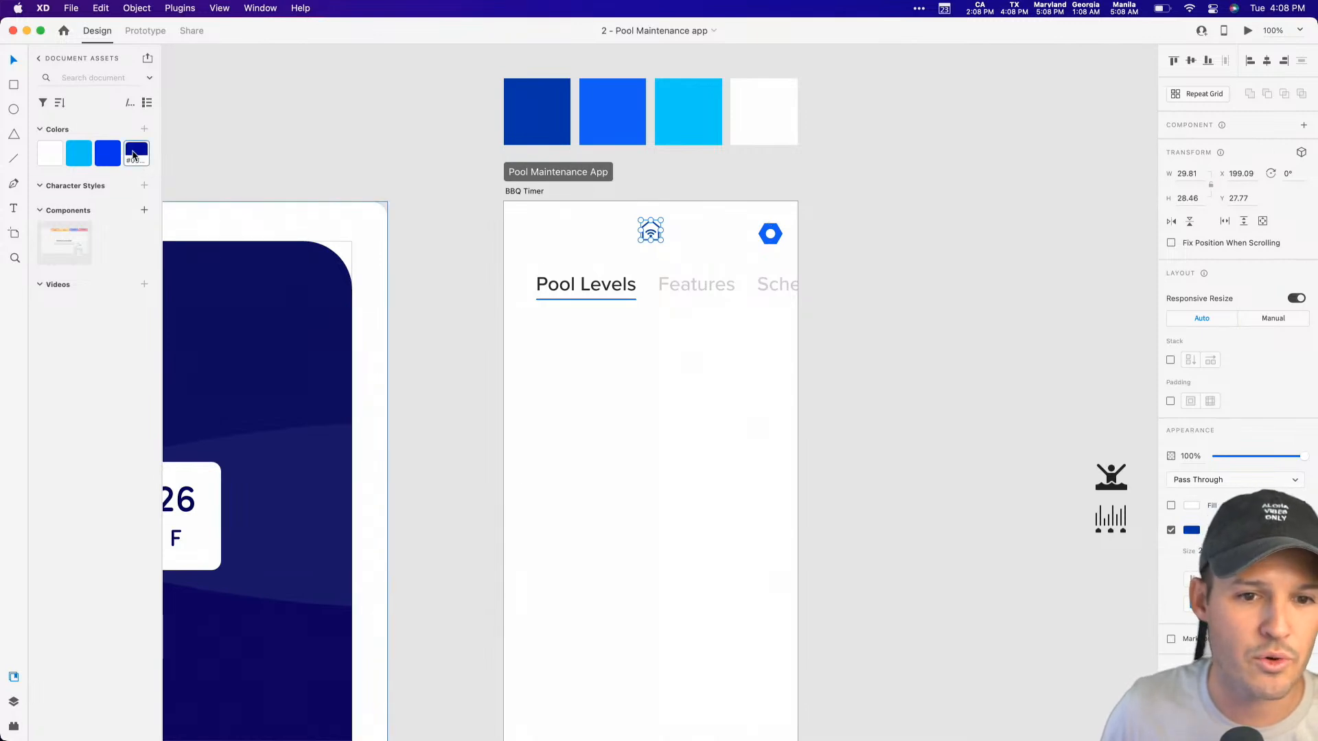
right_click(135, 153)
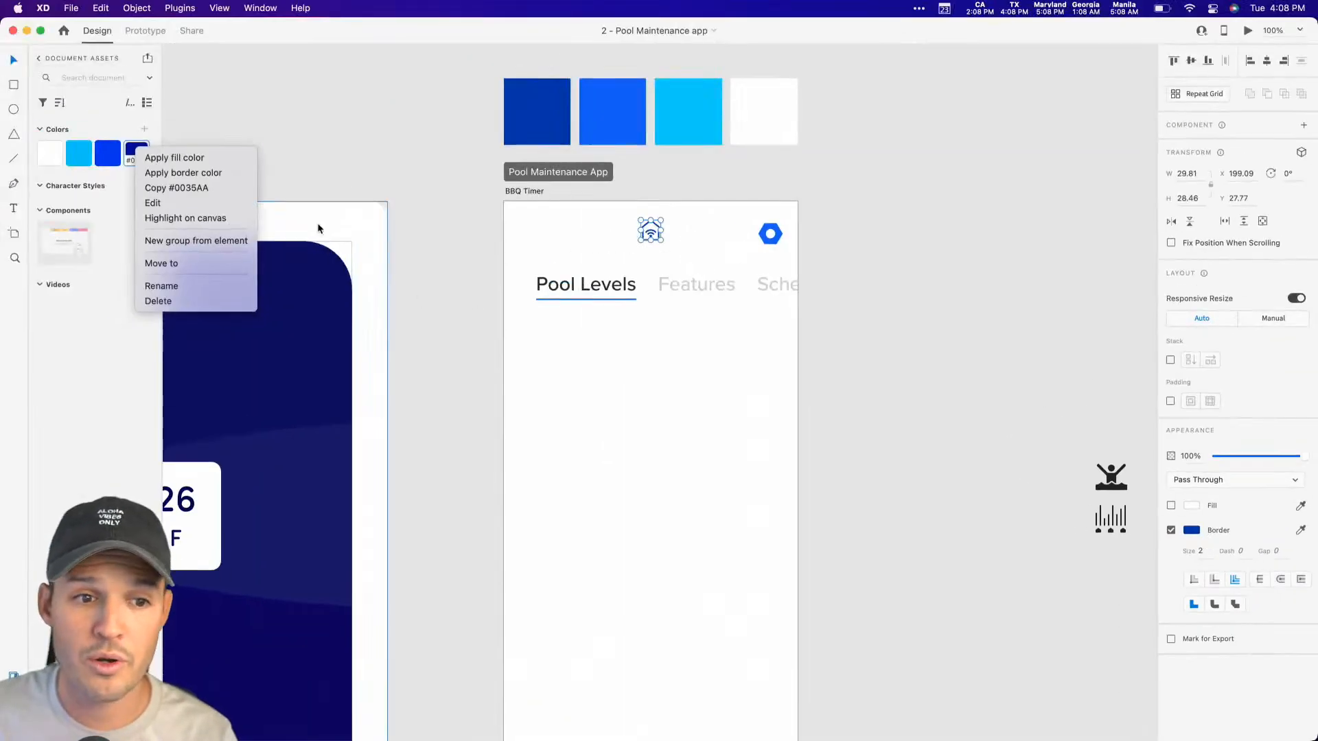
click(196, 173)
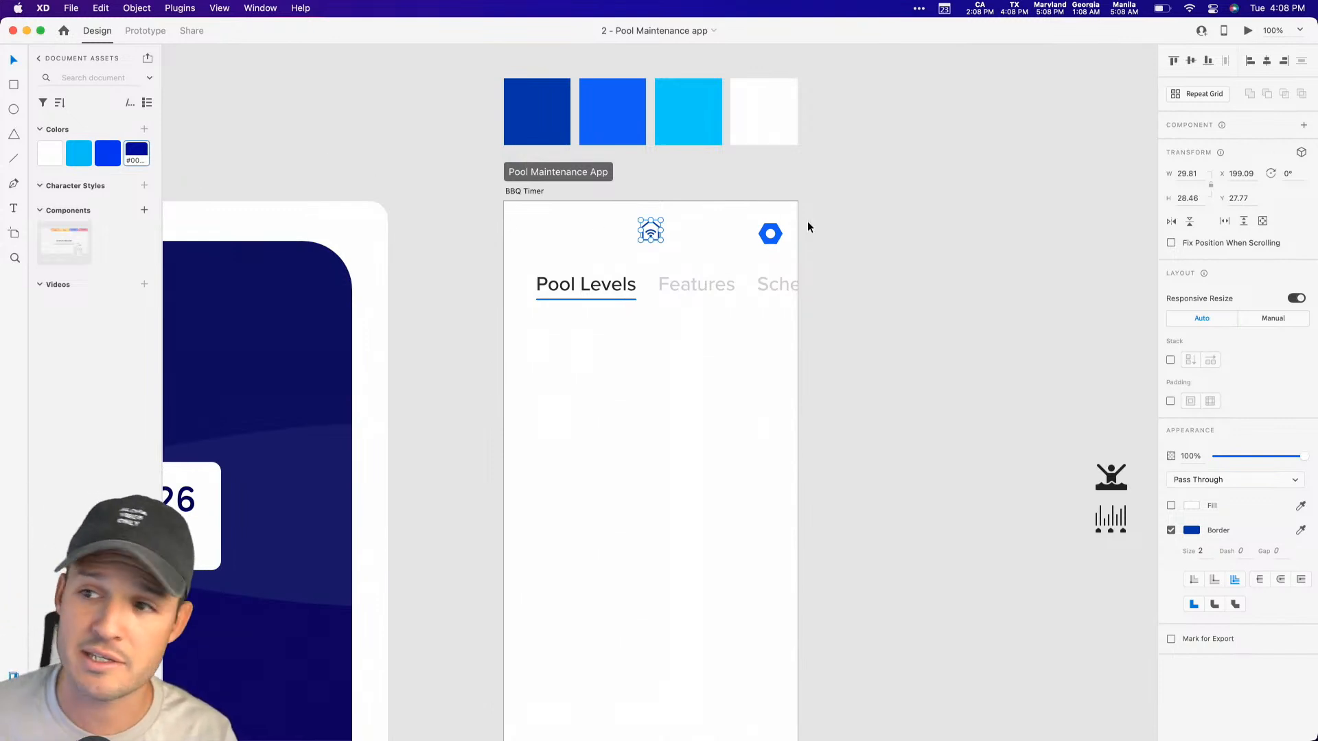
click(830, 216)
Step: Try deleting the blue bolt icon from the header, and undo the deletion
scroll(820, 219, down, 2)
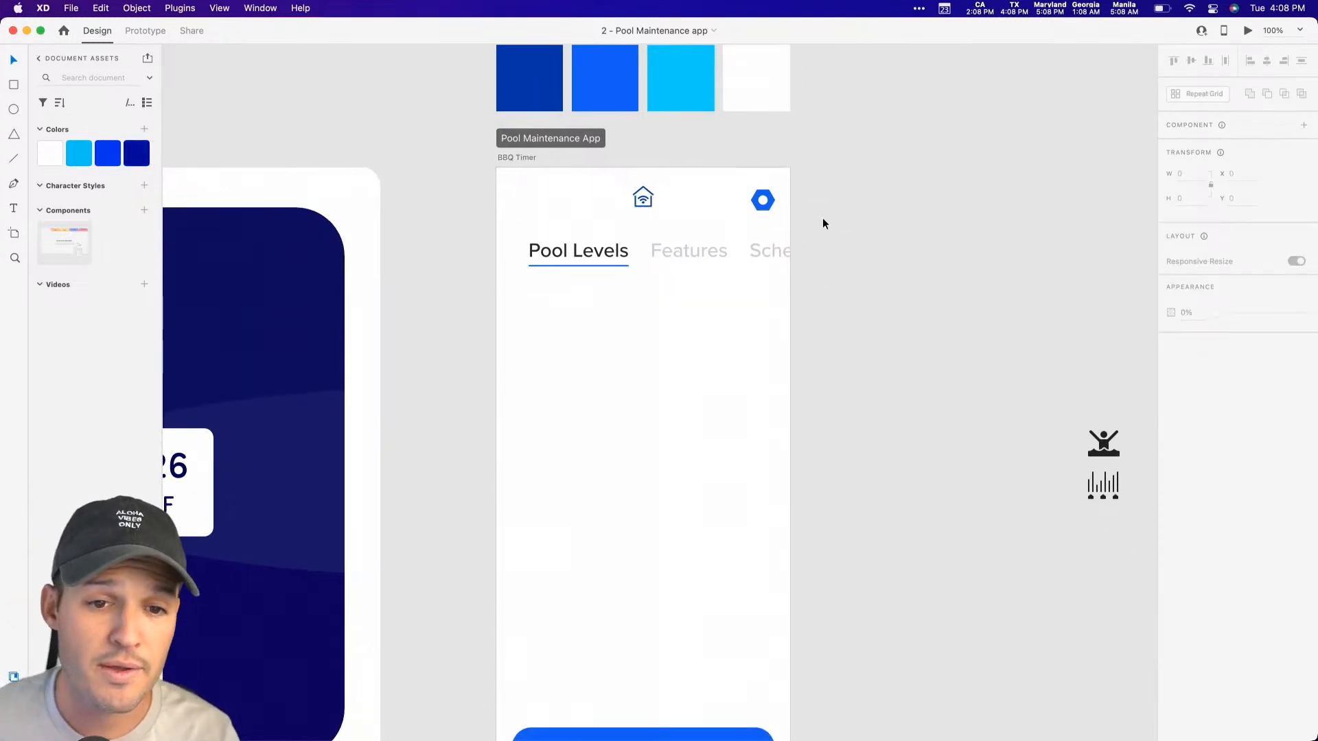
click(766, 211)
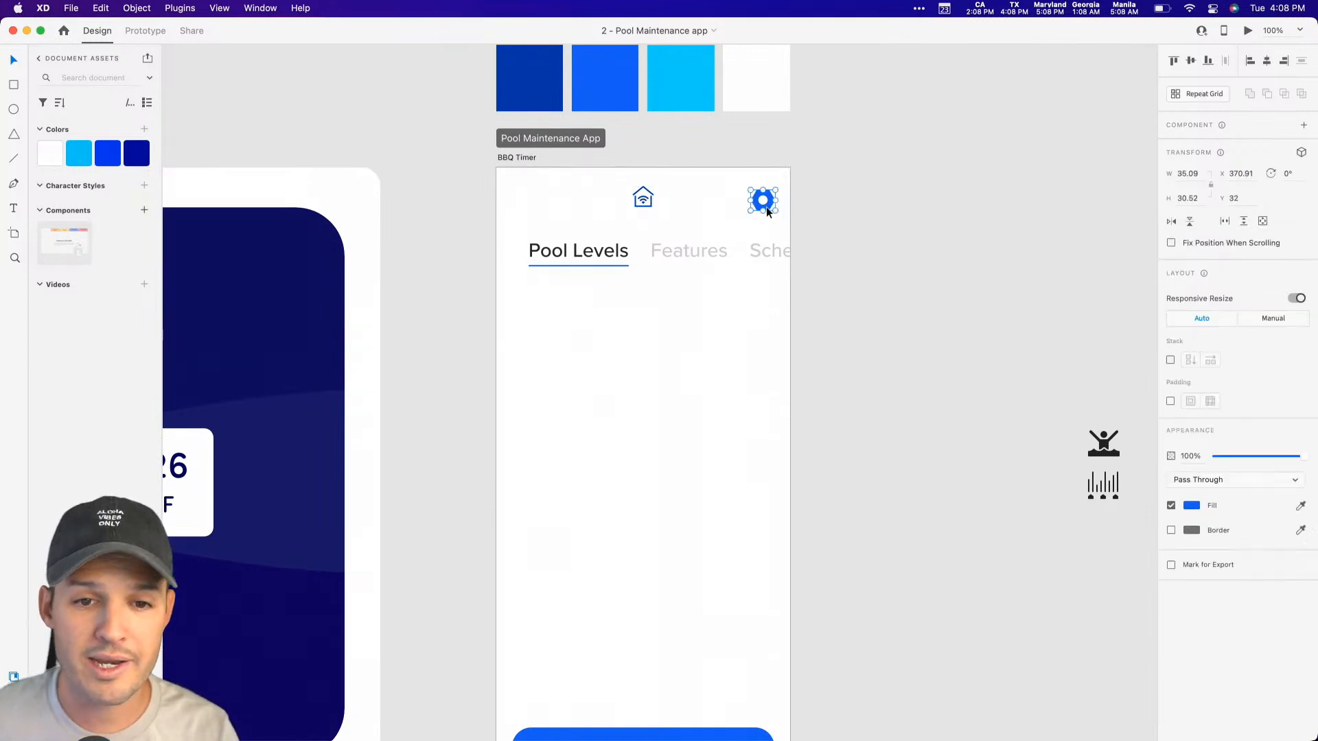
key(Delete)
scroll(770, 199, down, 2)
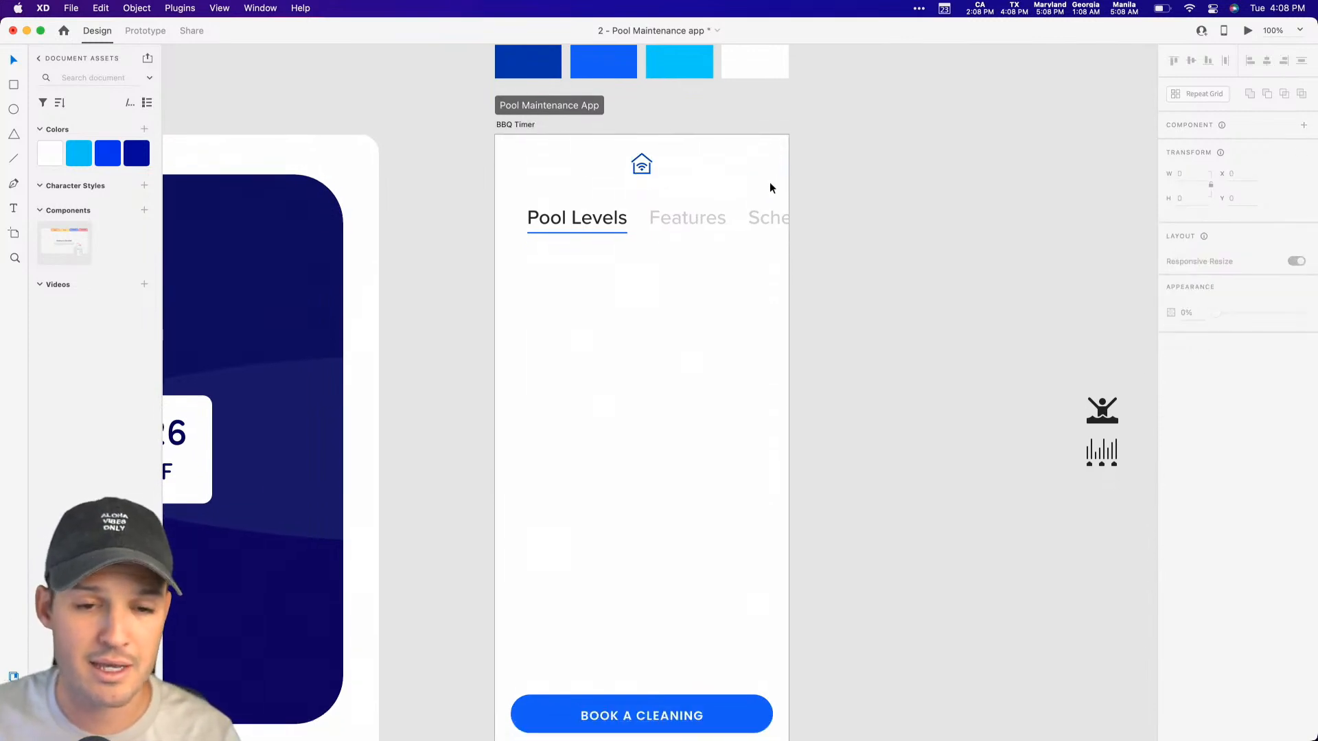
key(super+z)
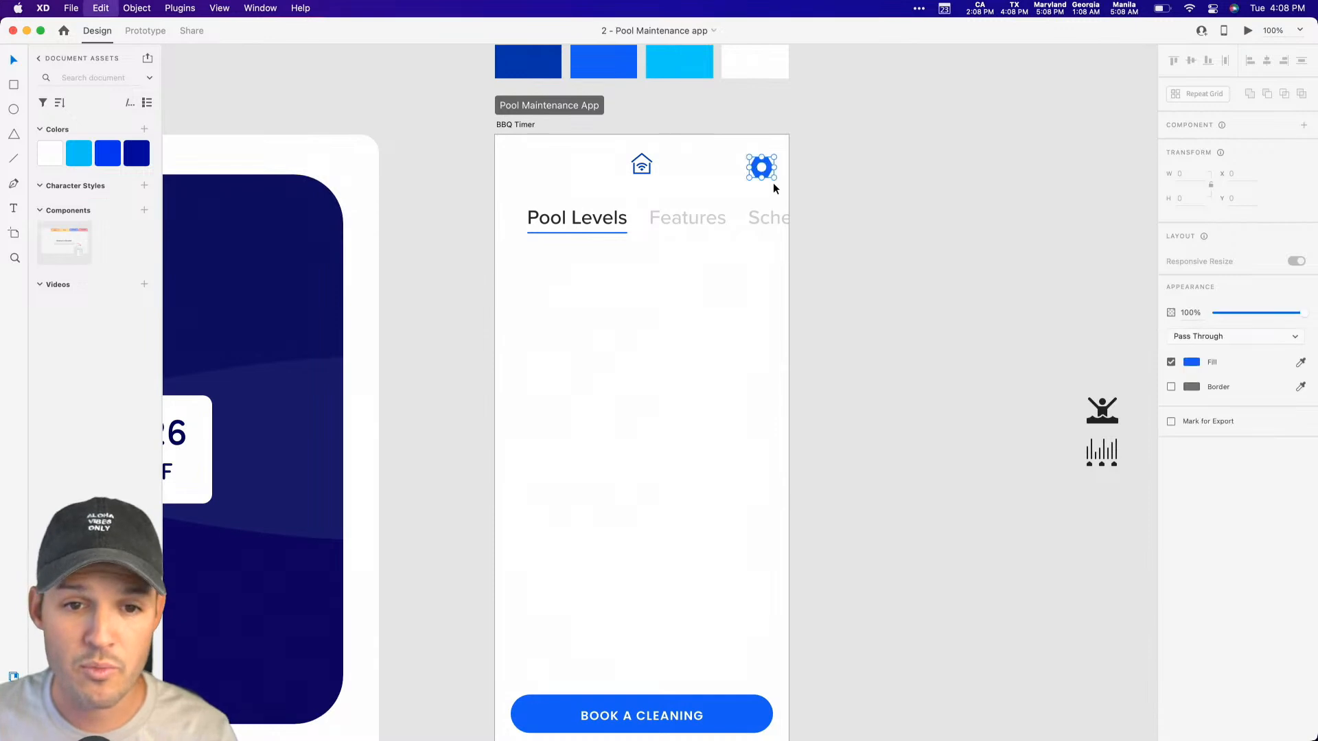
Step: Move the blue bolt icon out of the header onto the pasteboard, above the swimmer icon
drag(765, 172, 1017, 265)
click(1017, 265)
drag(770, 162, 1101, 352)
Step: Draw a 36 by 36 circle in the header where the bolt icon was
key(e)
mouse_move(752, 155)
mouse_down()
mouse_move(785, 184)
mouse_move(761, 168)
mouse_up()
key(v)
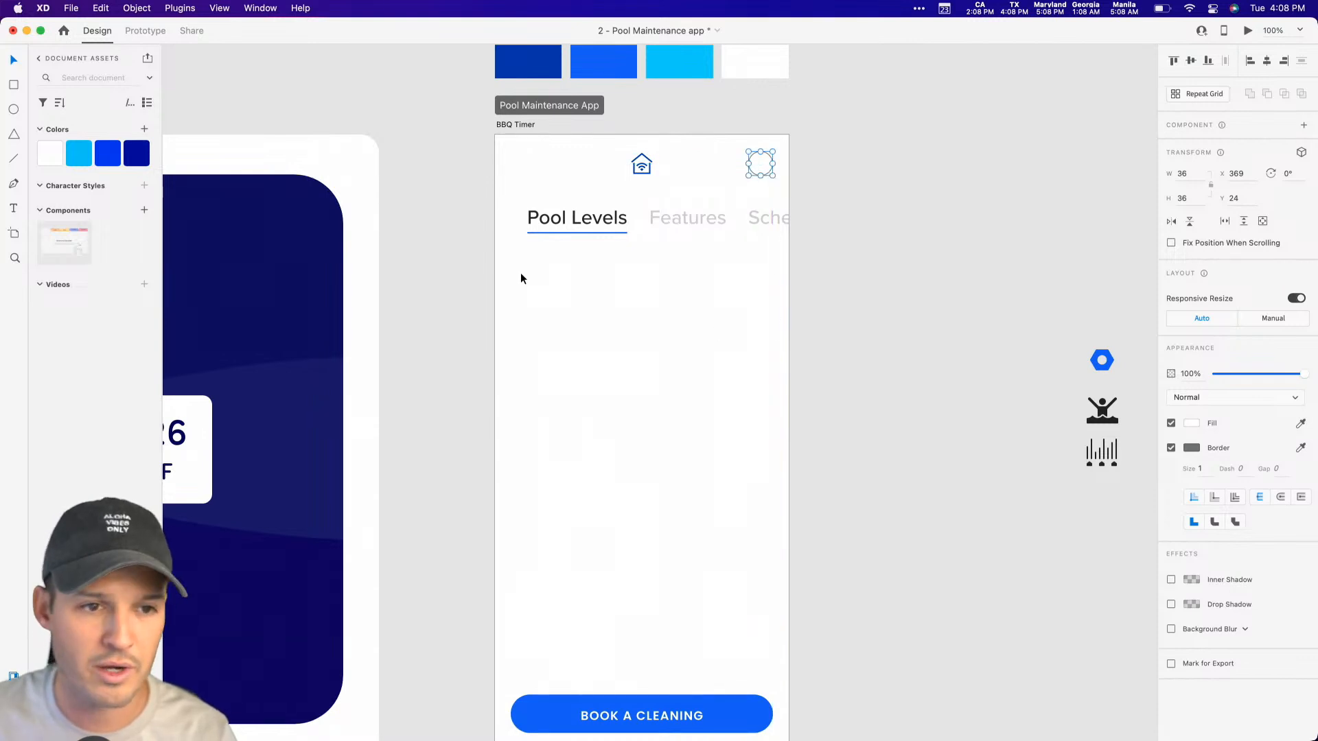
Step: Fill the header circle with the portrait of the short-haired blonde woman using the UI Faces plugin
click(13, 726)
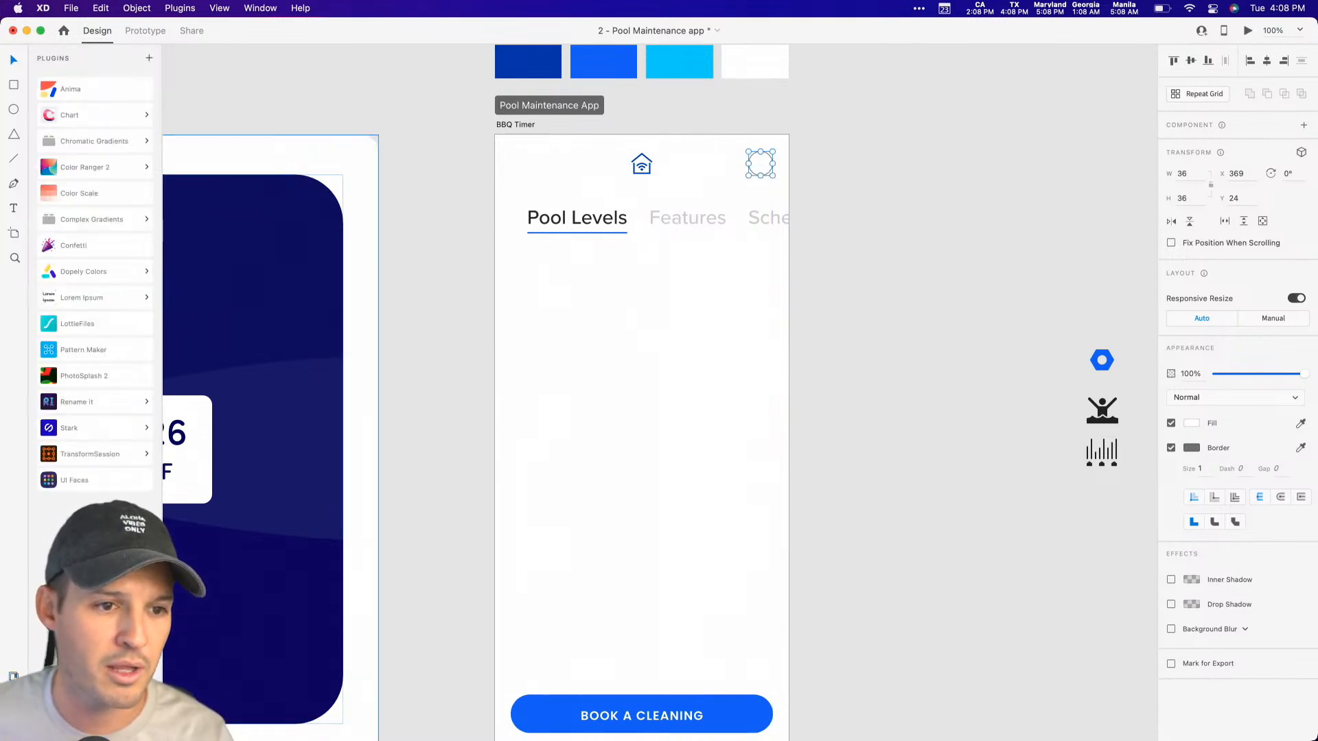
click(88, 479)
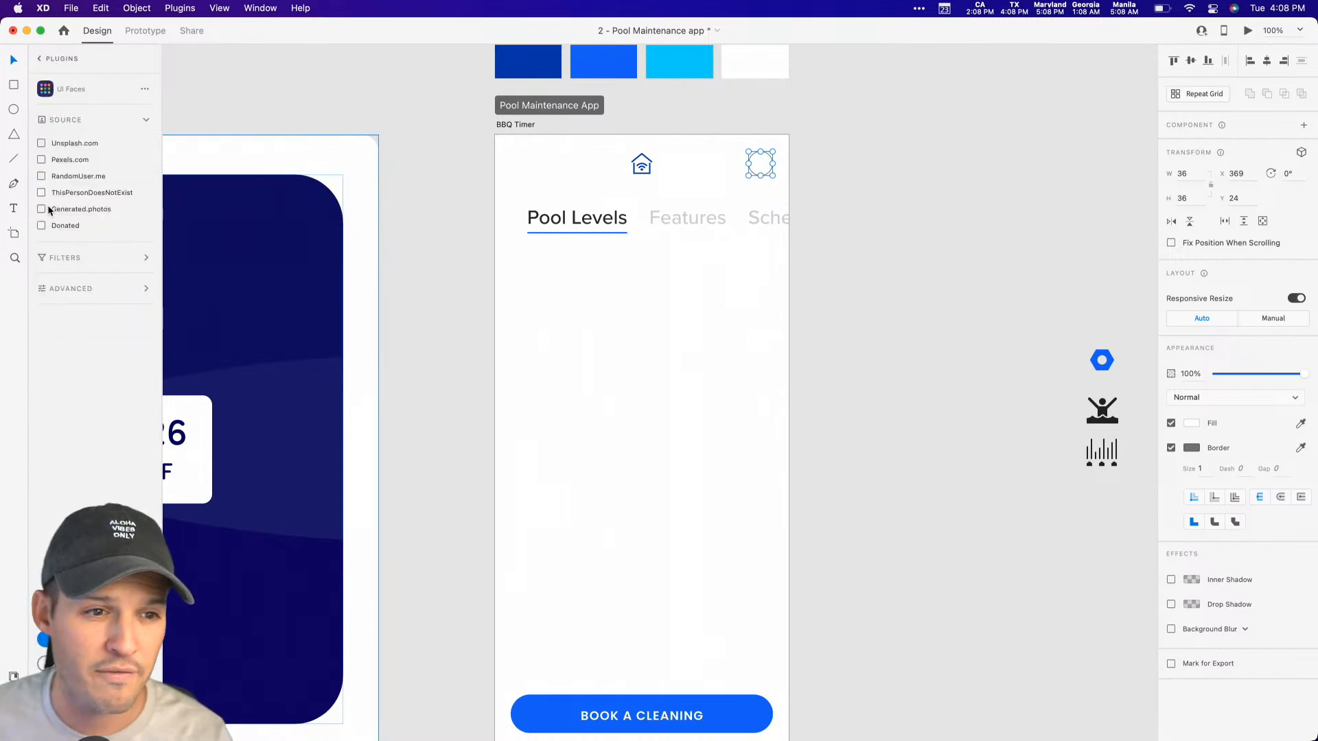
click(95, 664)
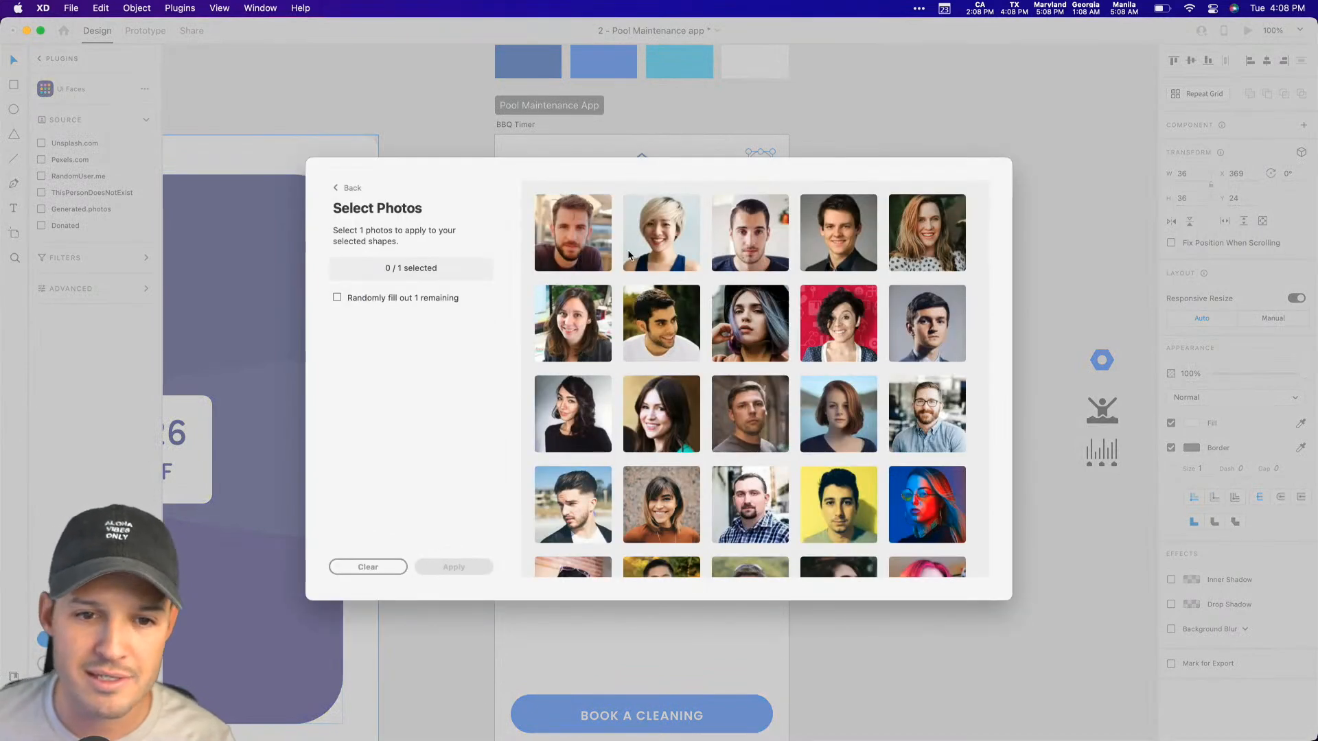
click(663, 240)
click(454, 567)
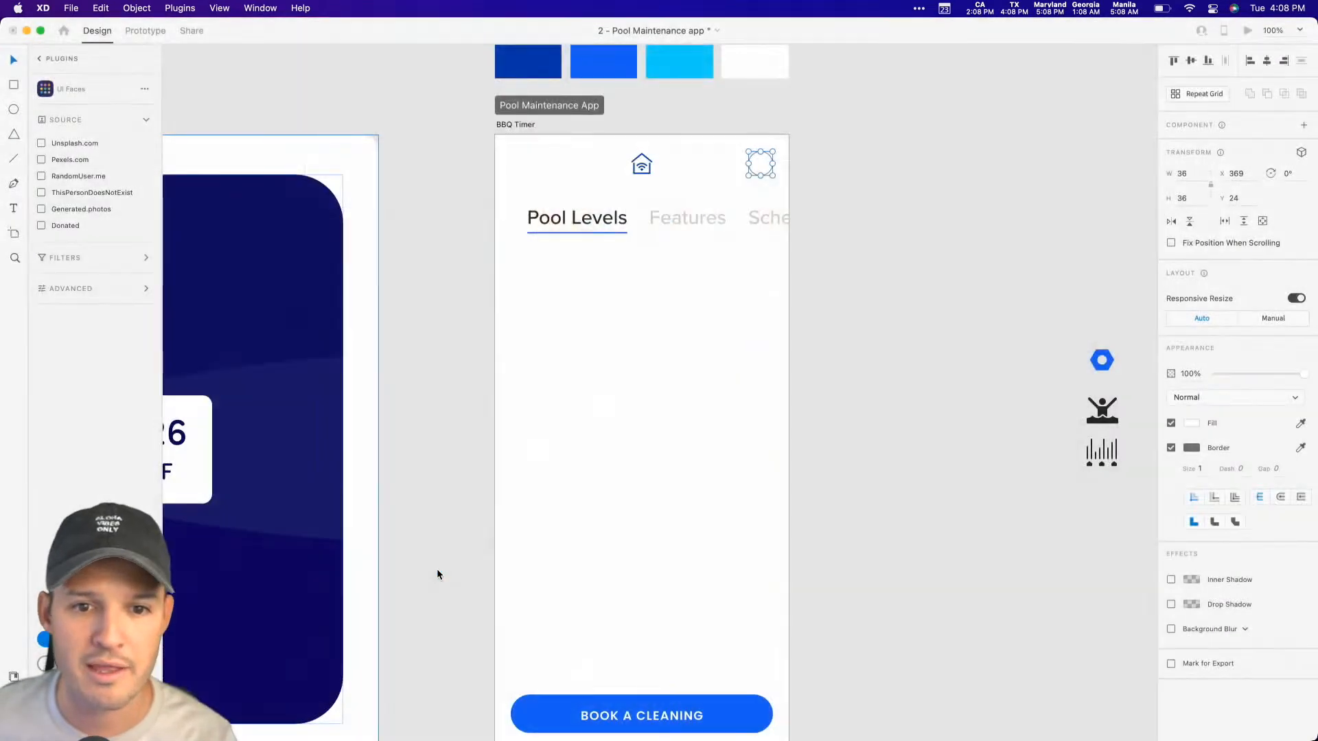
Step: Remove the border from the avatar circle in the header
click(1171, 448)
click(810, 117)
key(z)
drag(808, 119, 443, 302)
drag(737, 560, 682, 519)
key(v)
key(super+minus)
key(super+minus)
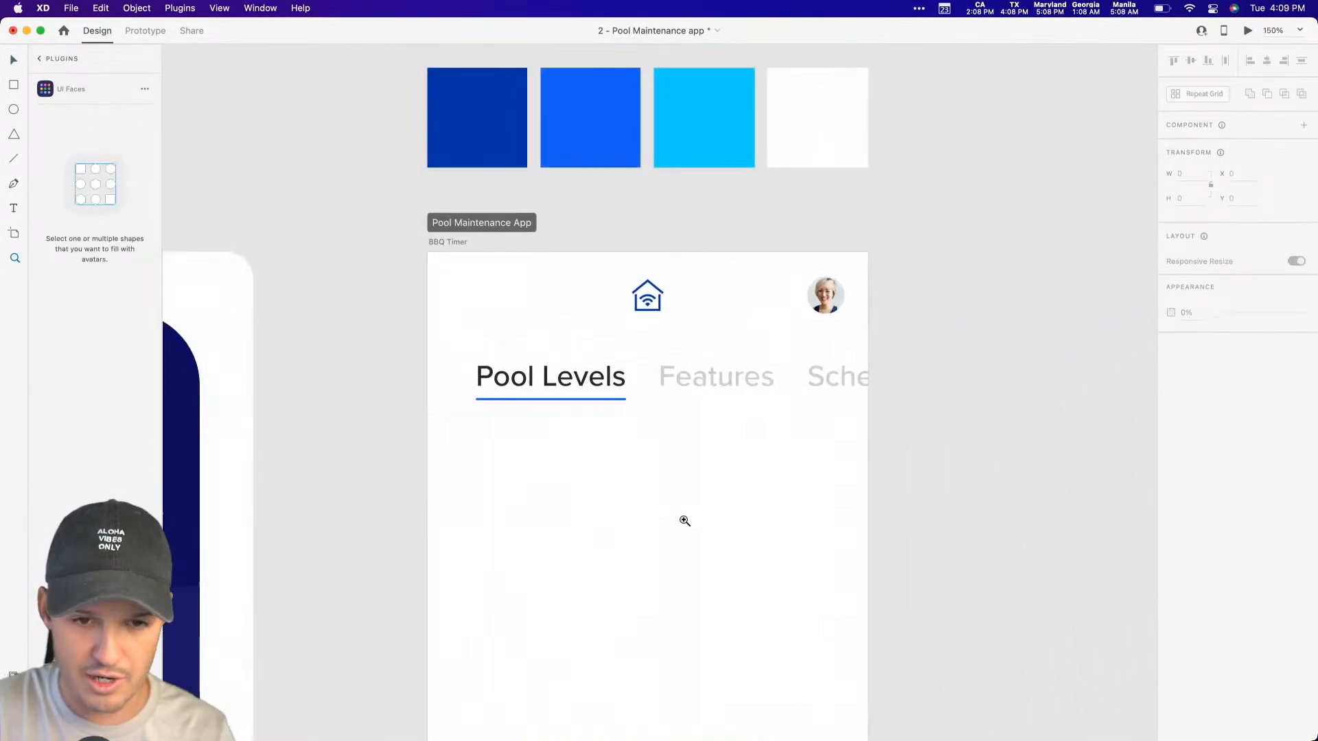
Step: With the Pen tool, draw a smooth wavy line below the spare icons, curving through a crest, a trough and a second crest
scroll(935, 394, down, 4)
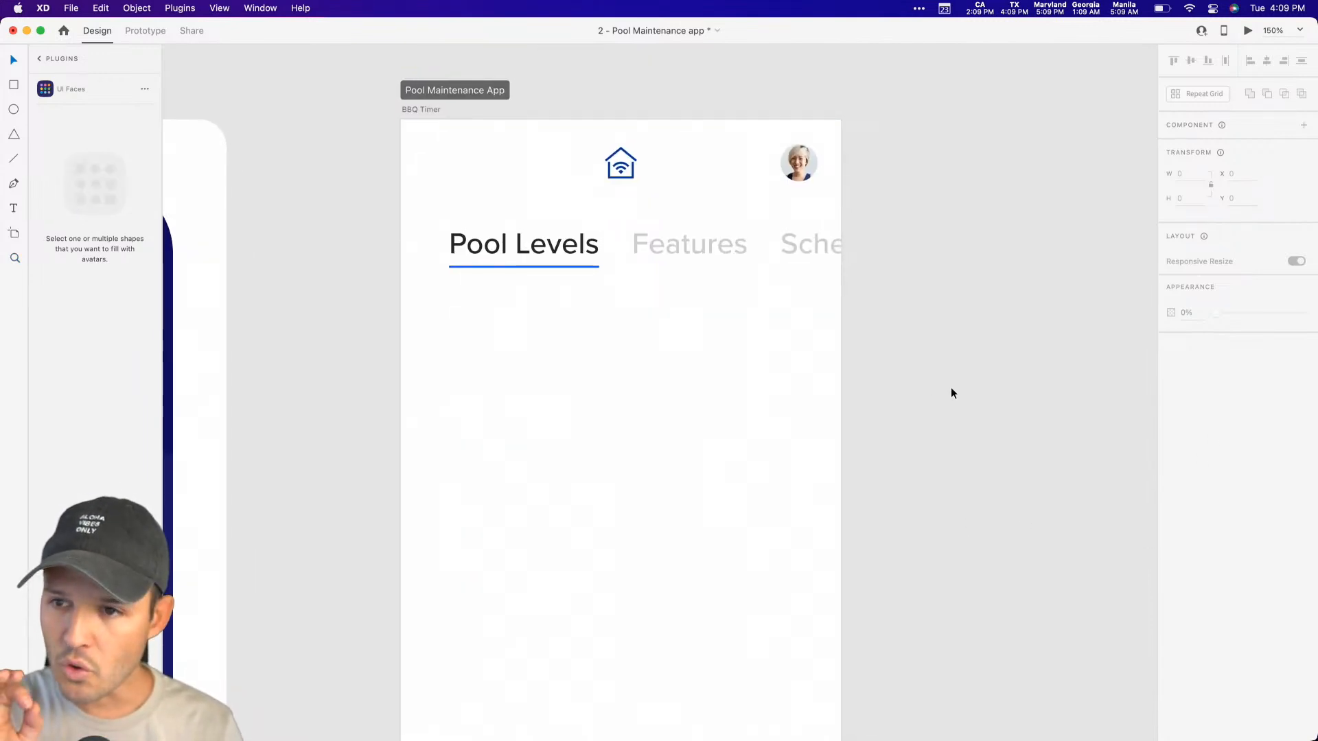
key(super+minus)
scroll(915, 315, down, 4)
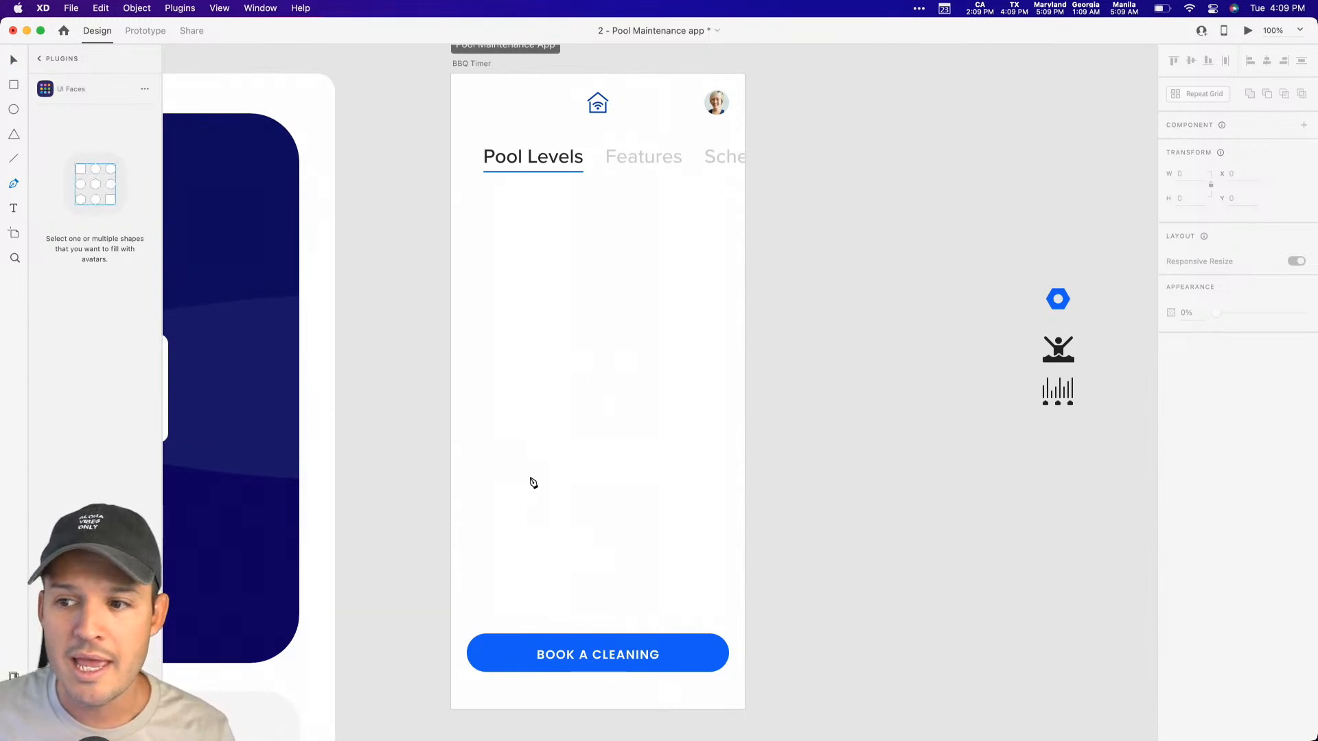
drag(921, 521, 628, 423)
click(607, 433)
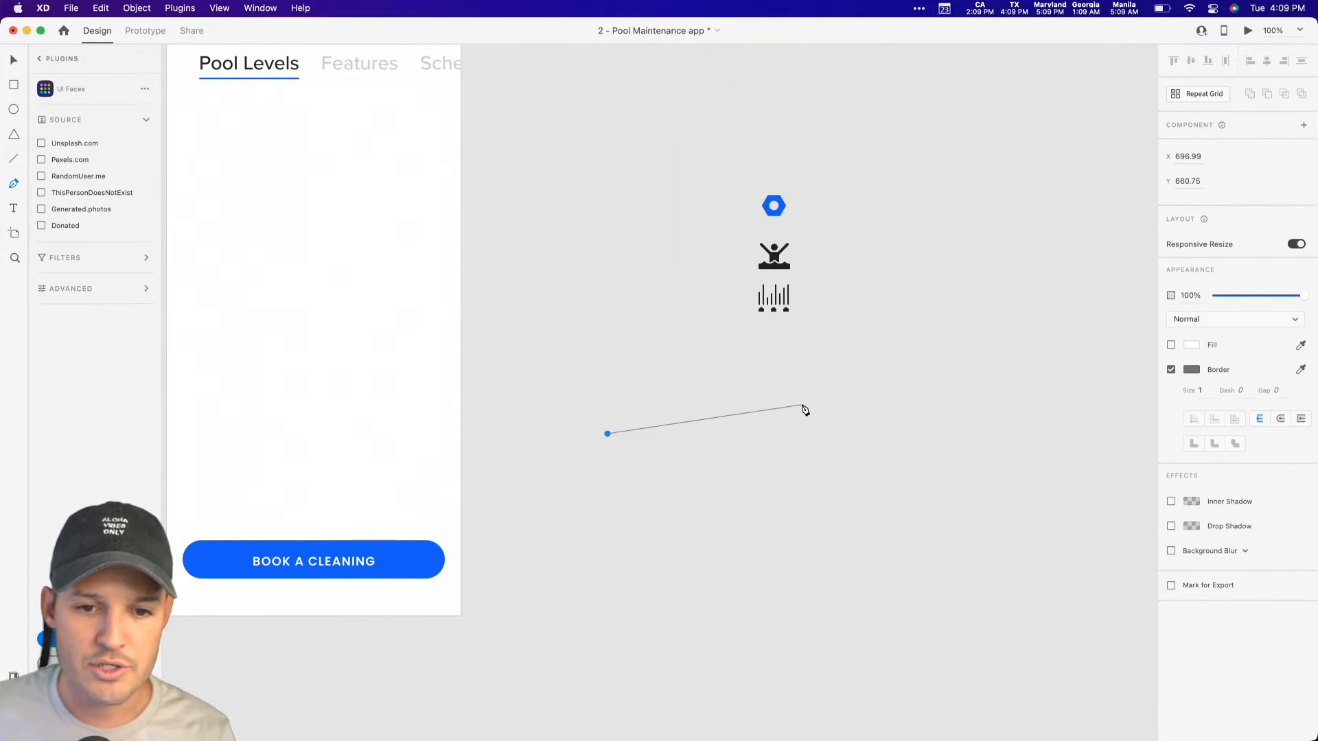
drag(847, 387, 969, 401)
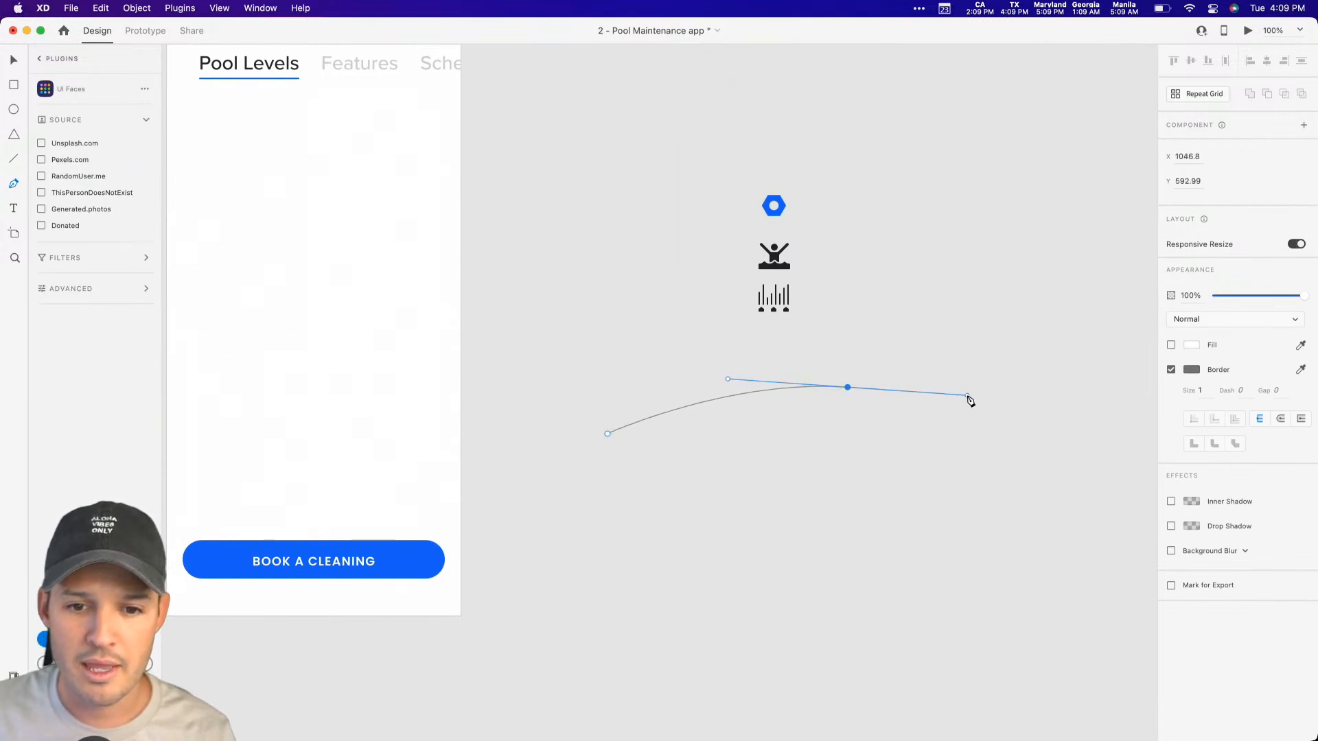
scroll(982, 432, right, 8)
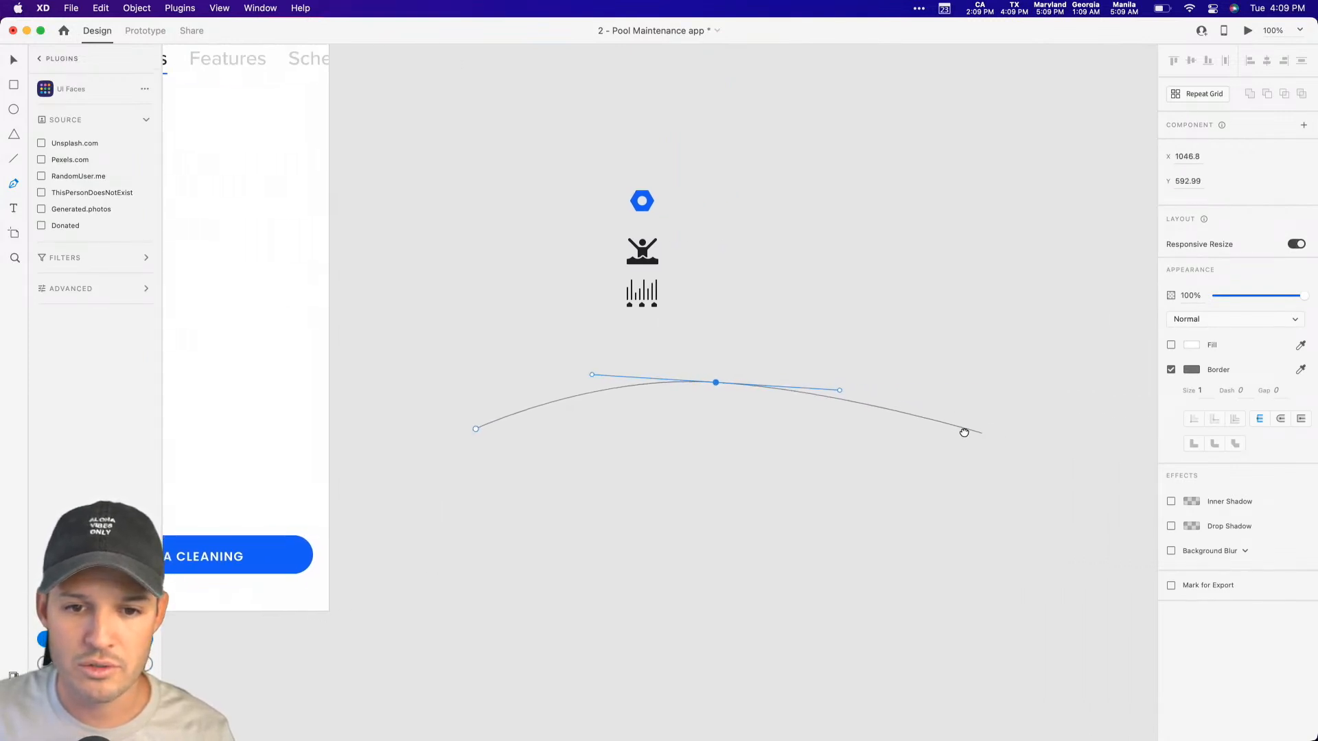
drag(798, 431, 893, 434)
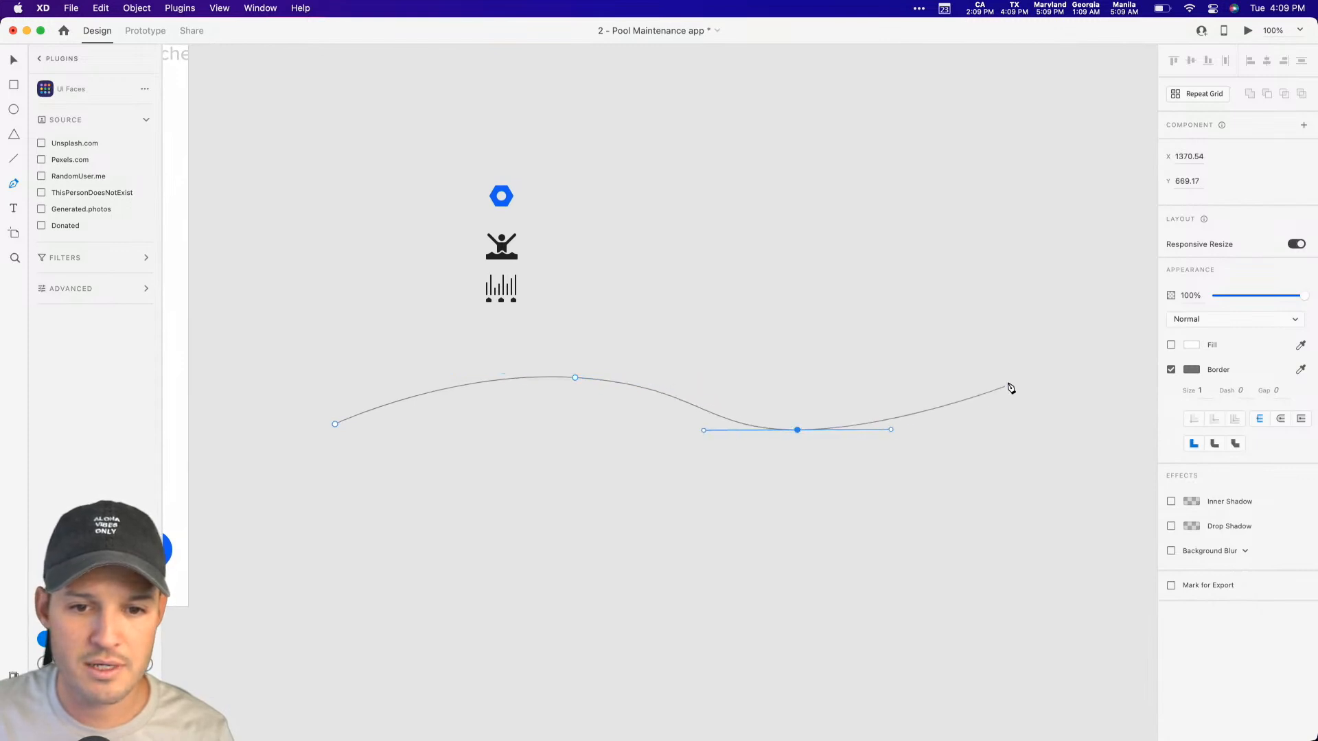
drag(1038, 377, 1139, 379)
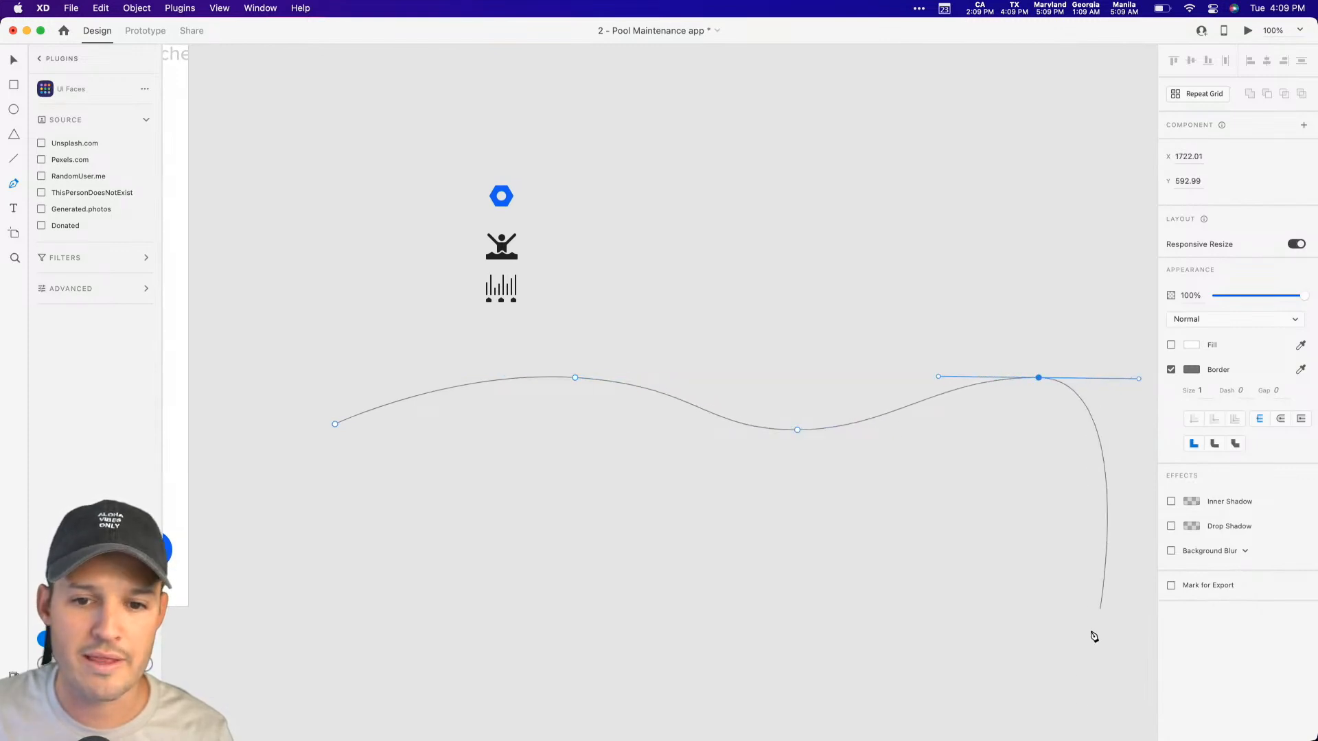
Step: Extend the wavy line down to a flat horizontal base and close the path with a straight vertical side at its starting point
scroll(1070, 597, down, 4)
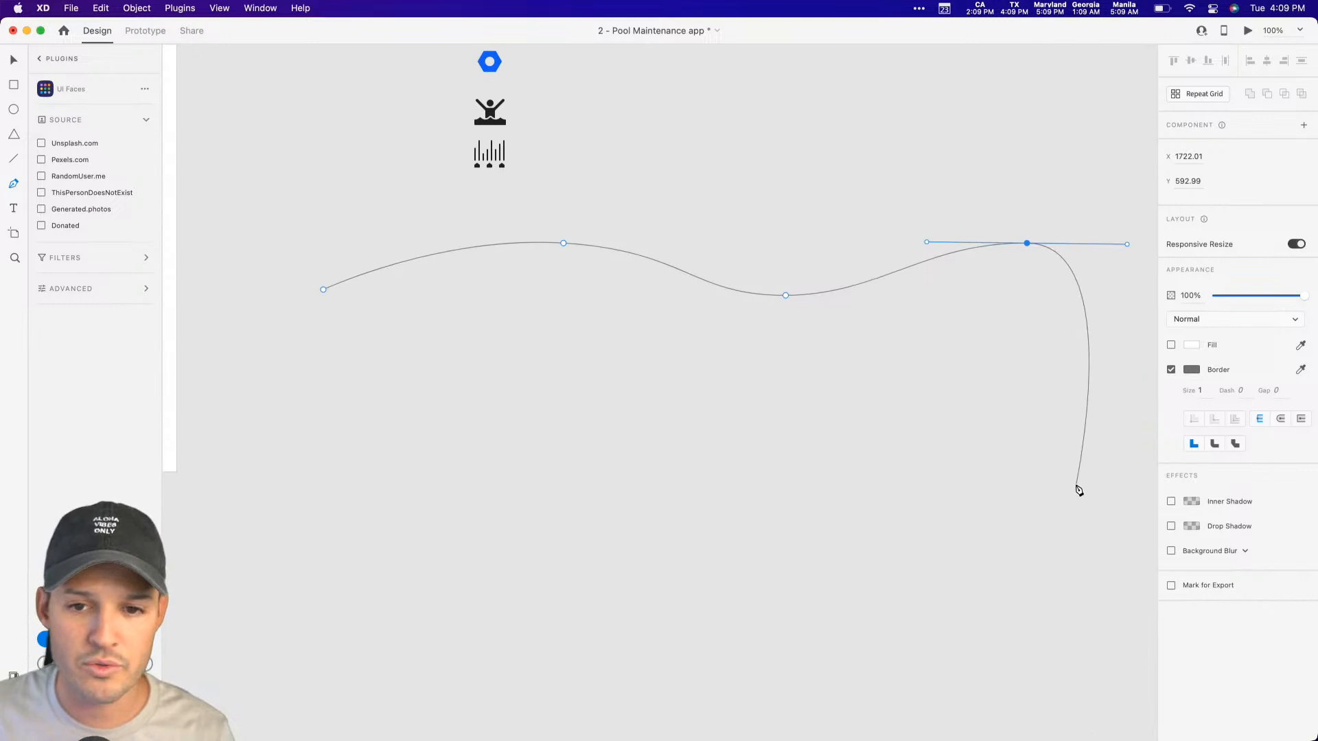
click(1063, 604)
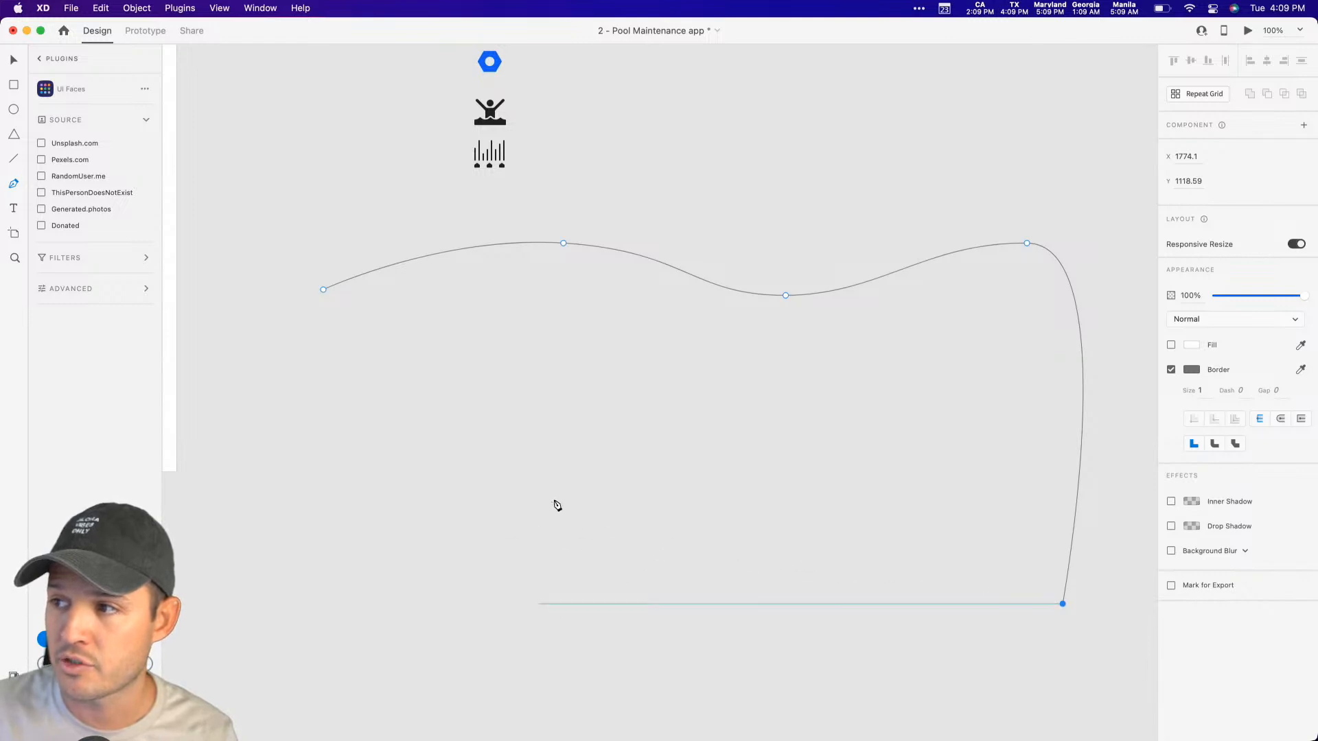
click(323, 578)
click(324, 291)
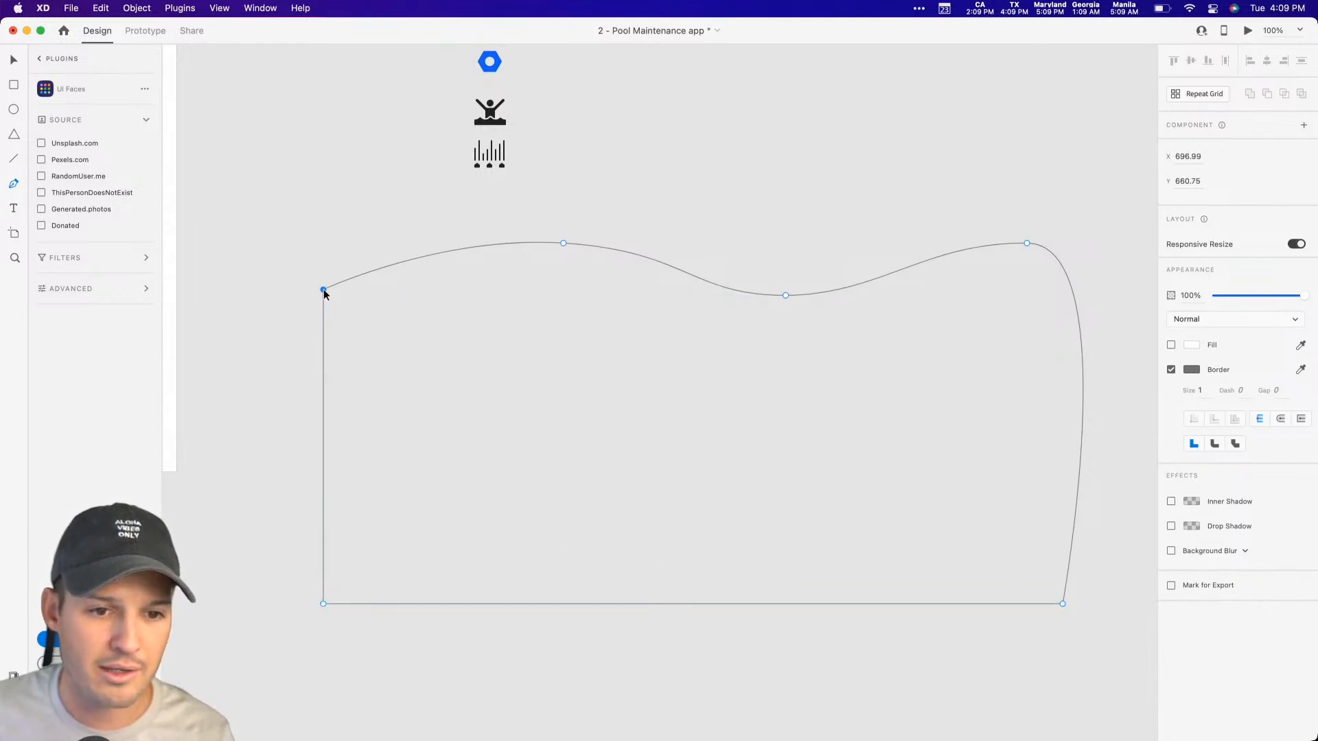
Step: Remove the wave shape's border and fill it with the saved dark blue #0035AA
click(1171, 369)
click(1171, 345)
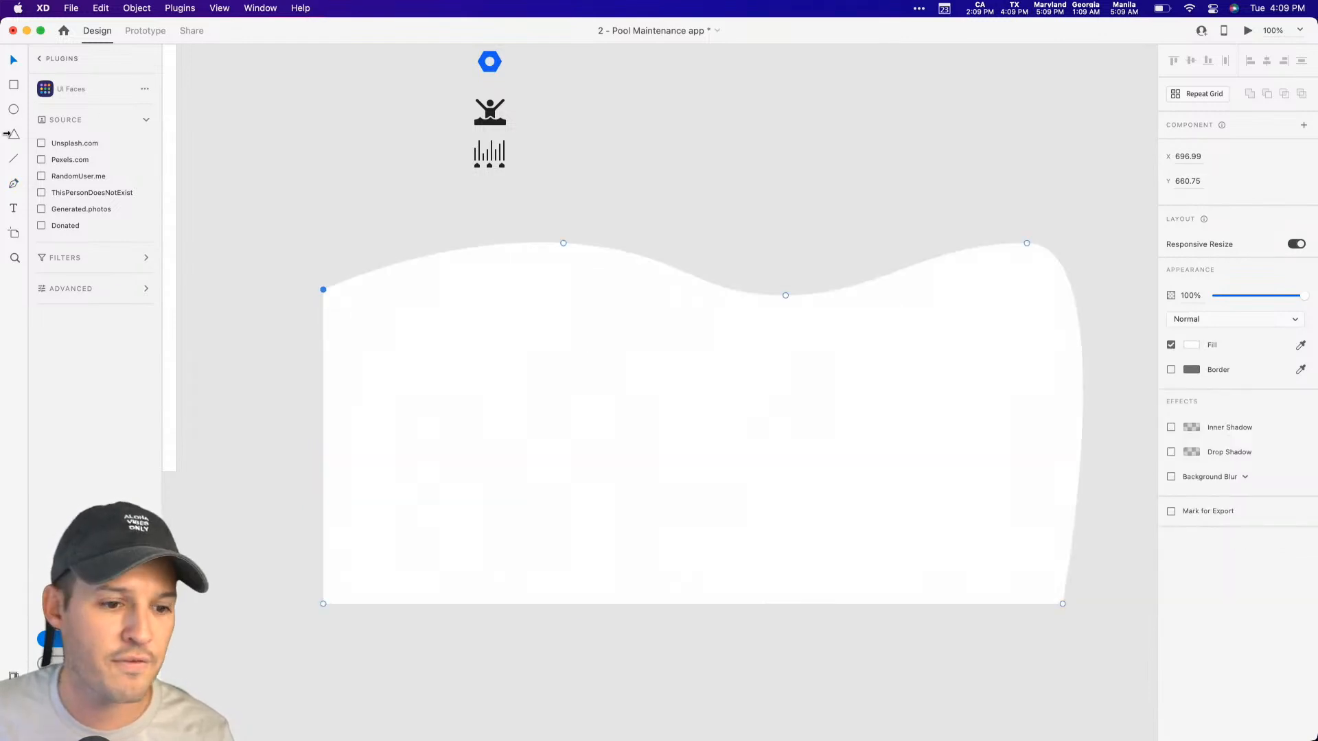
click(24, 656)
click(138, 154)
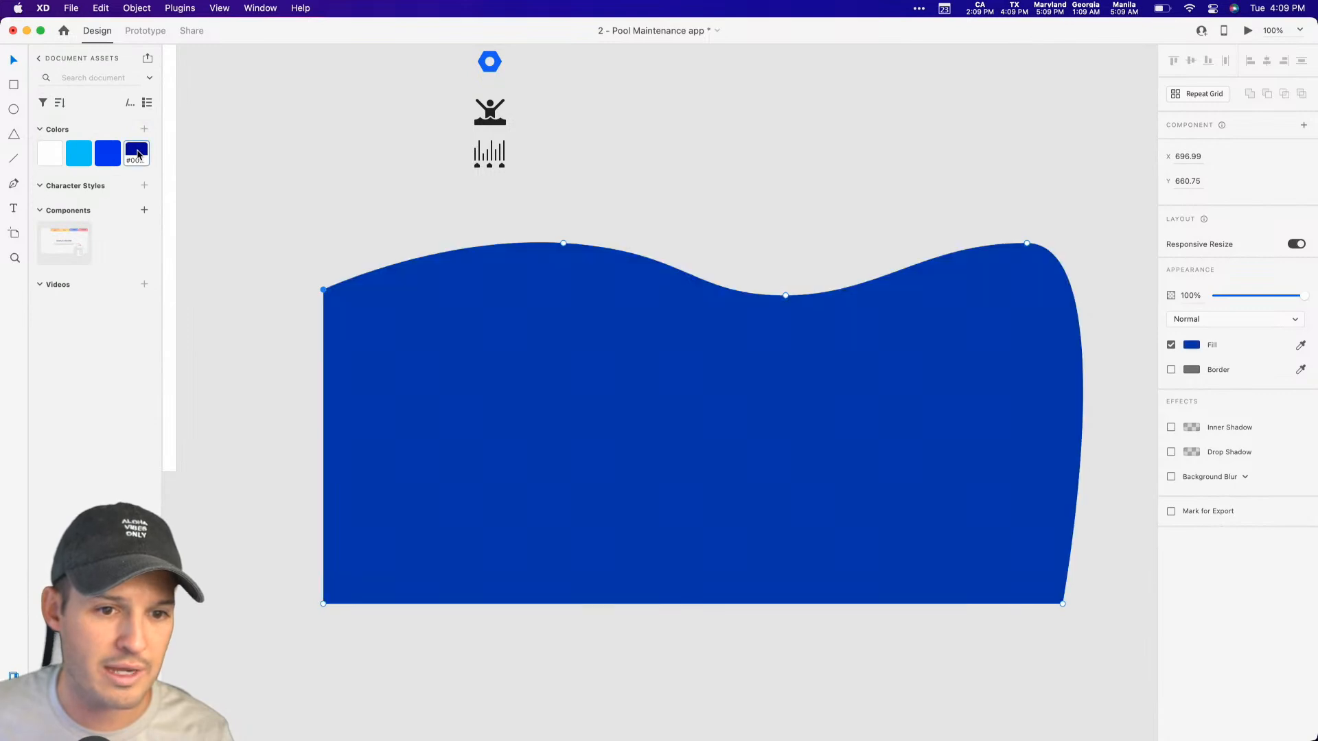
click(210, 137)
Step: Scale the wave shape down to about 811 by 386
click(14, 700)
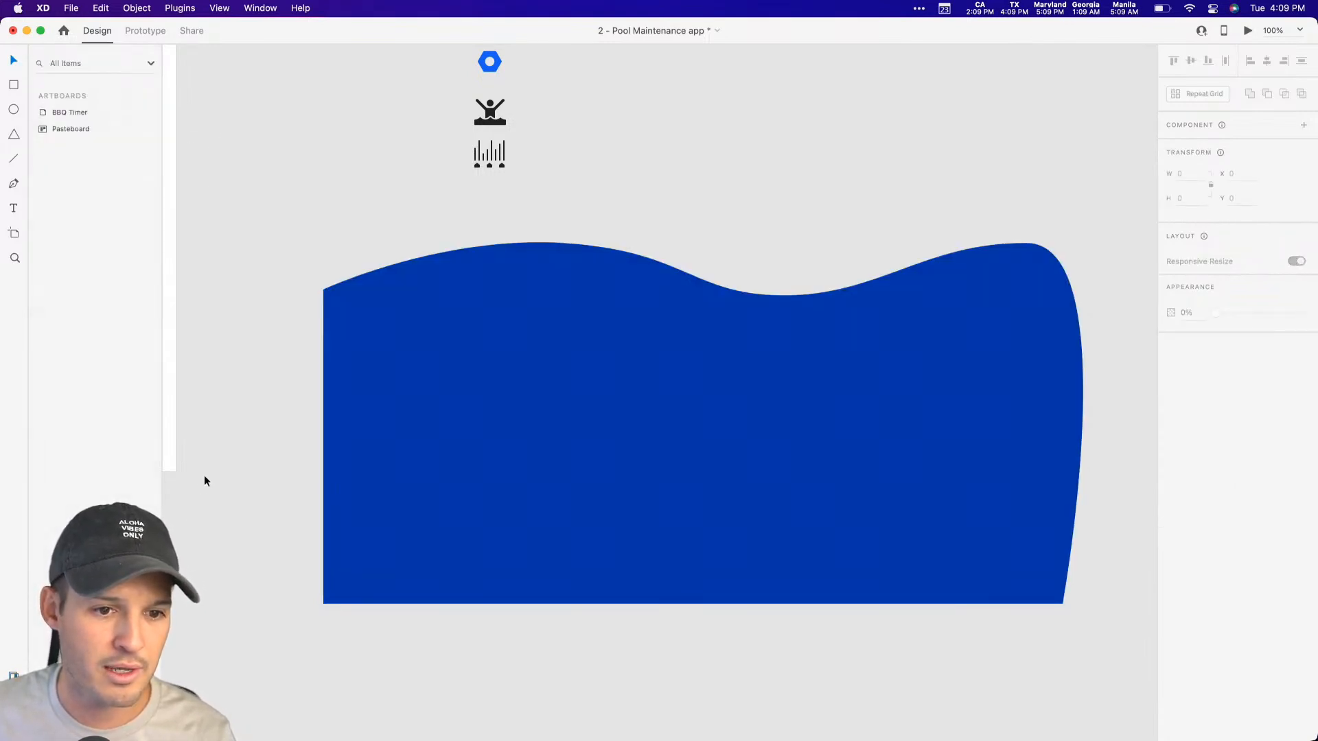
drag(239, 457, 518, 489)
key(super+minus)
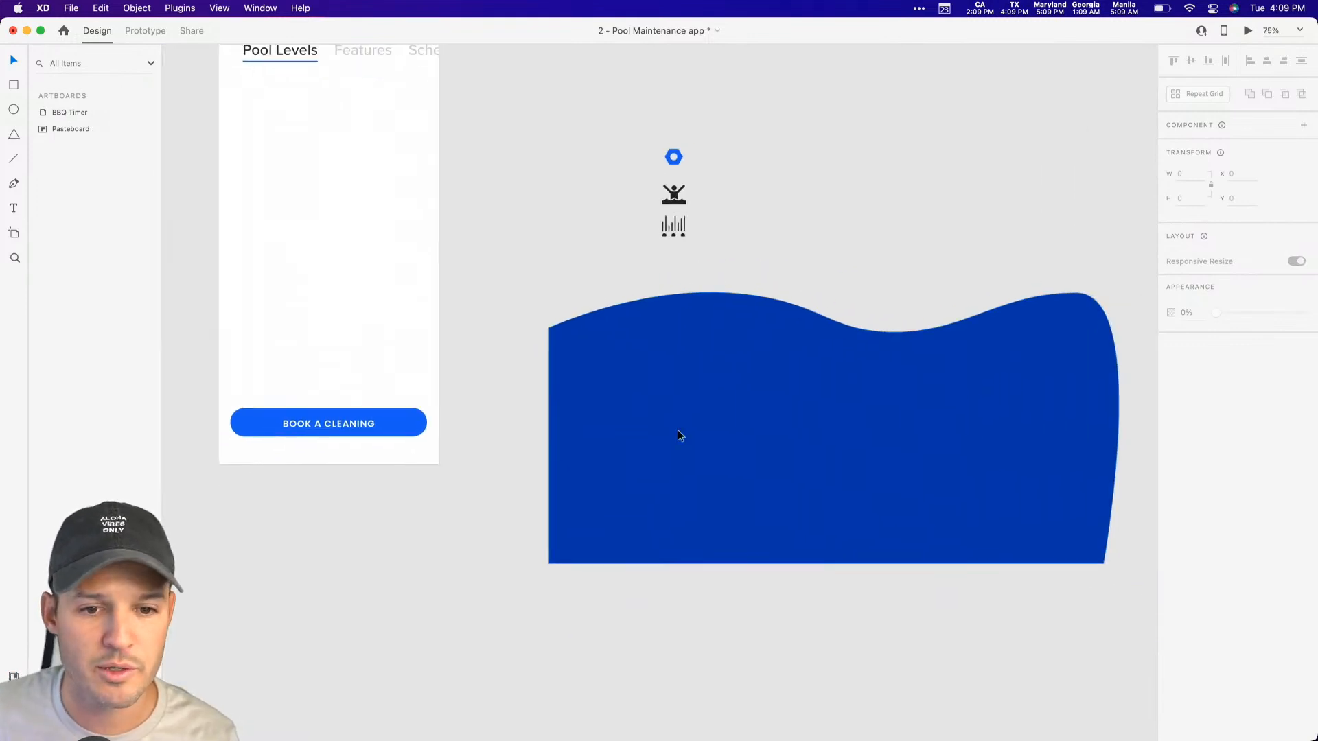
click(671, 436)
drag(1118, 563, 968, 492)
Step: Place the wave across the lower part of the artboard at about X -186, Y 540, with its base on the artboard's bottom edge
drag(782, 436, 358, 409)
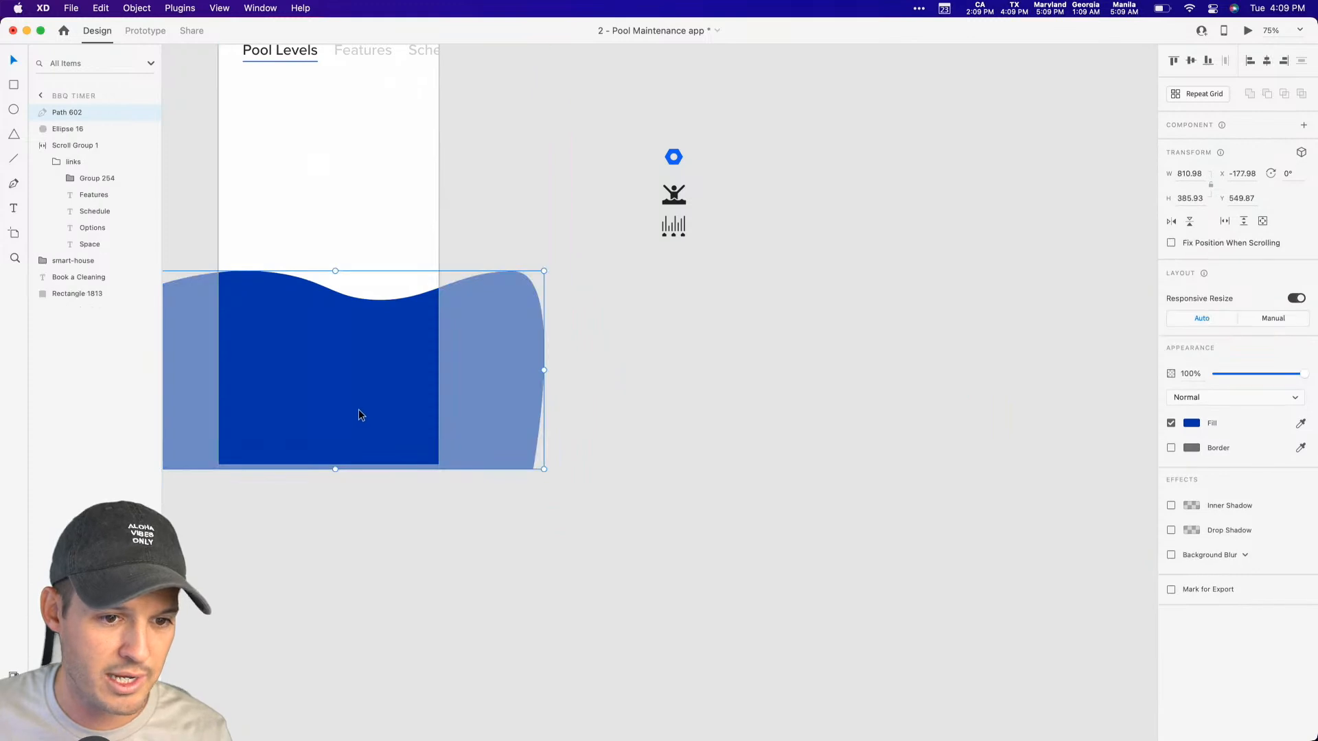
scroll(809, 421, left, 6)
click(711, 398)
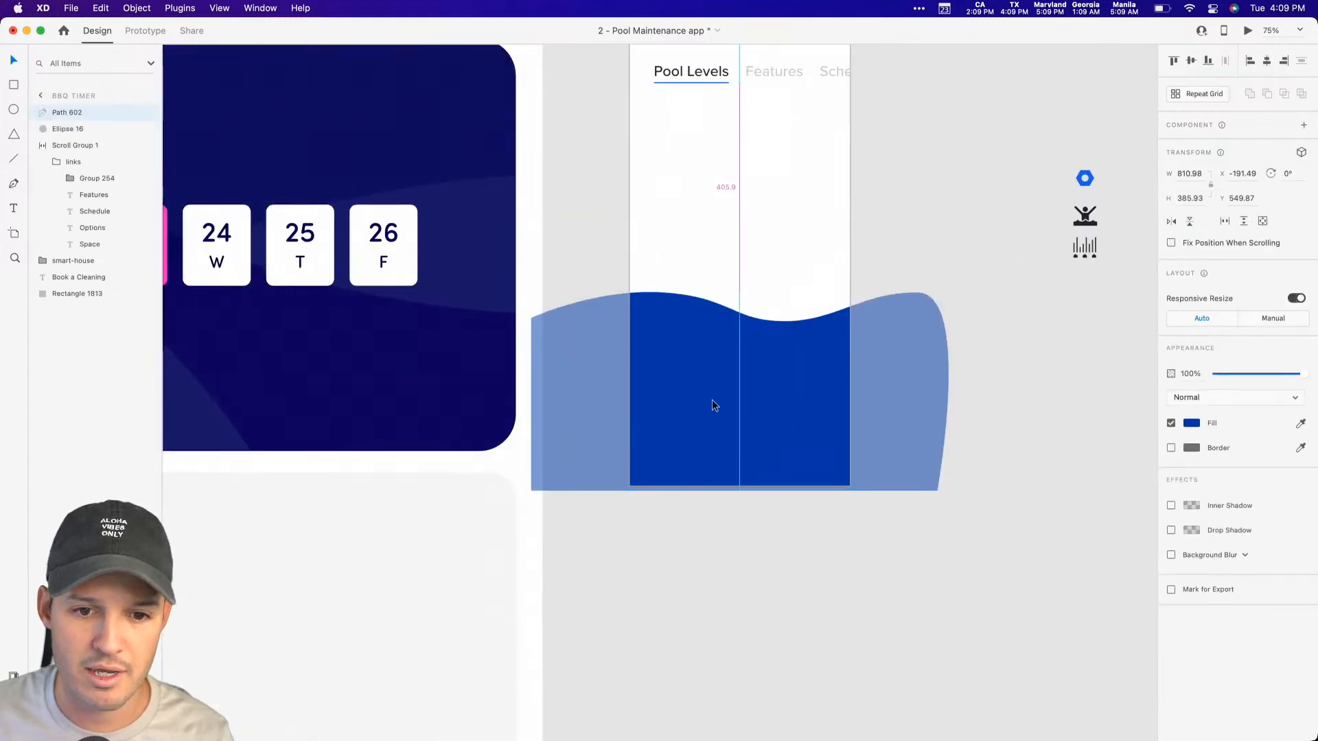
drag(711, 399, 723, 385)
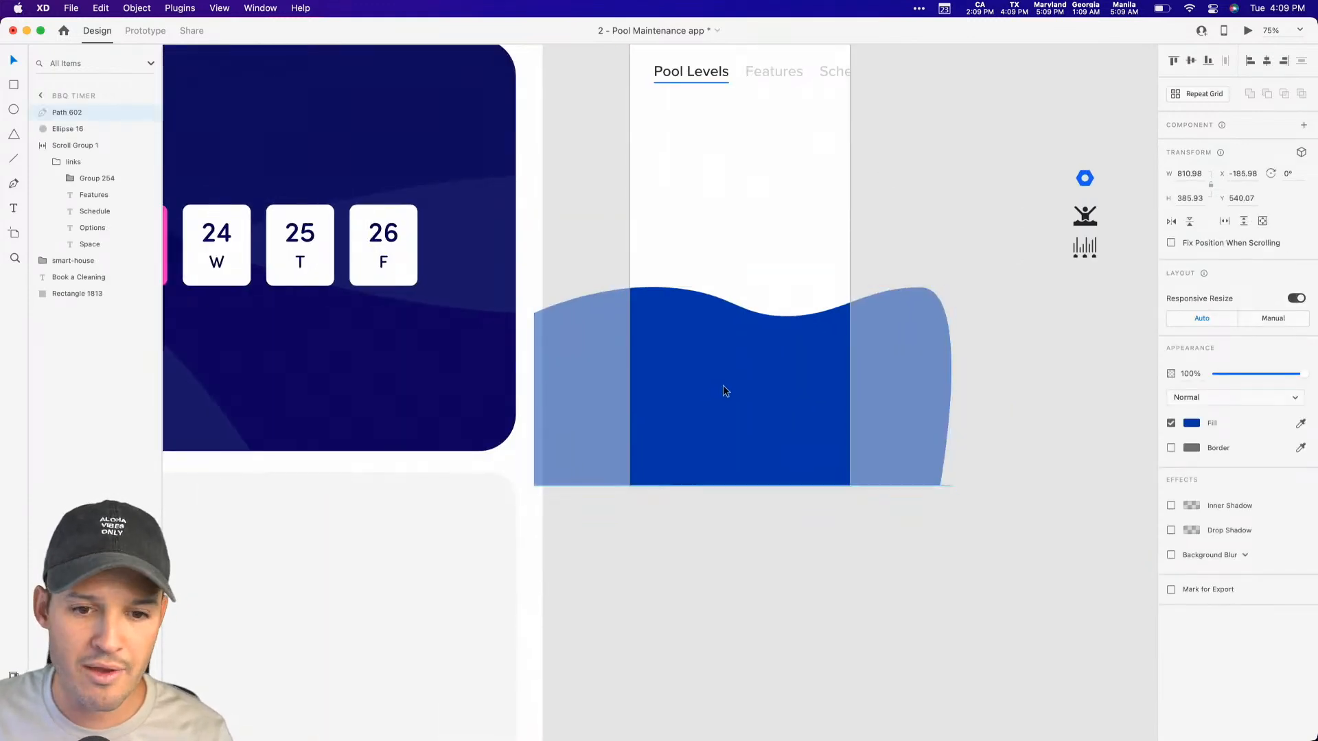
click(1015, 352)
drag(1017, 351, 876, 464)
Step: Try placing a copy of the wave higher on the artboard at about Y 400, and delete the copy
click(607, 483)
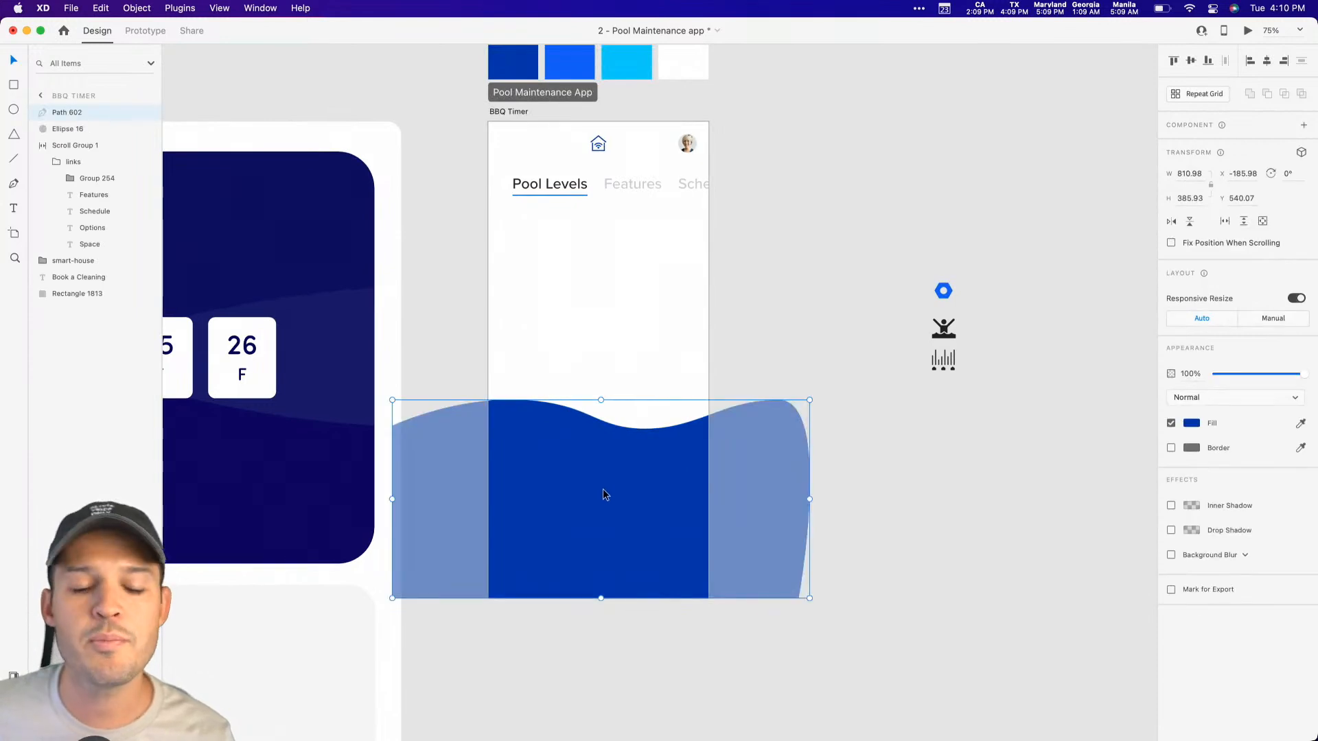
alt+drag(601, 511, 596, 439)
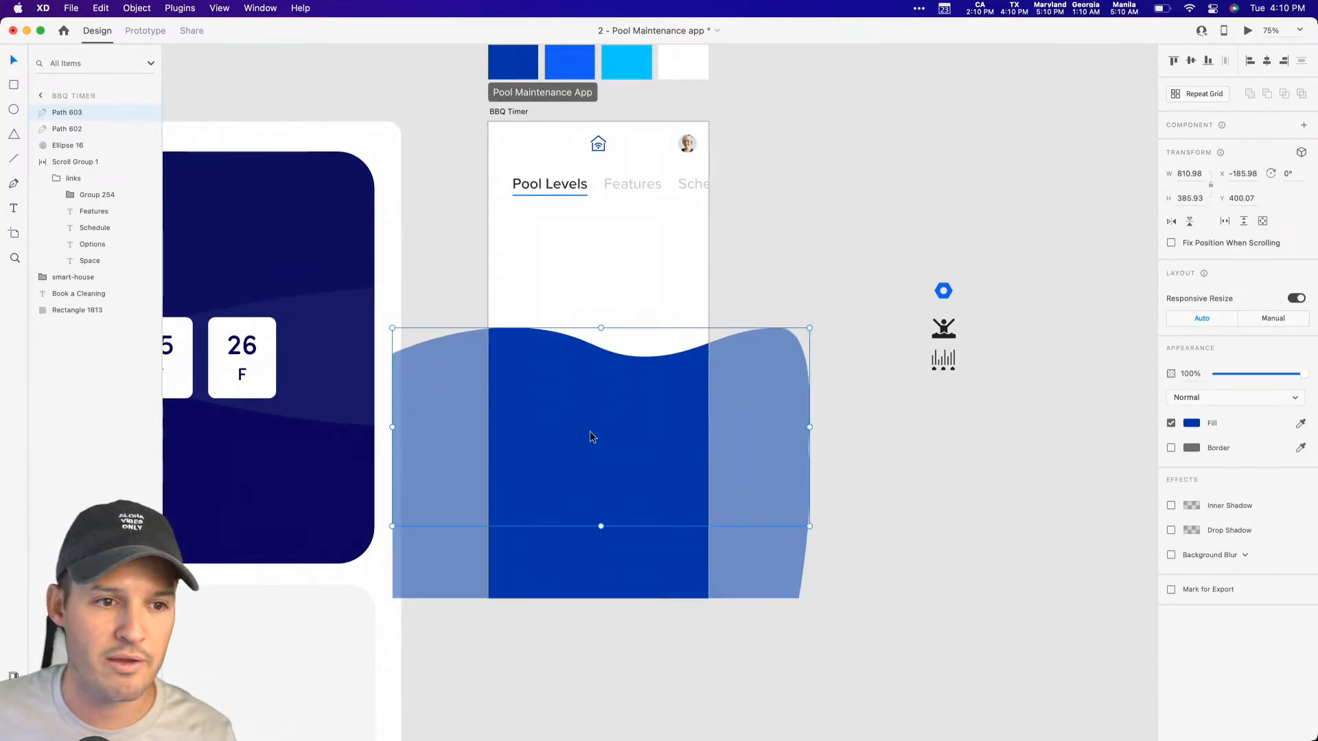
key(Delete)
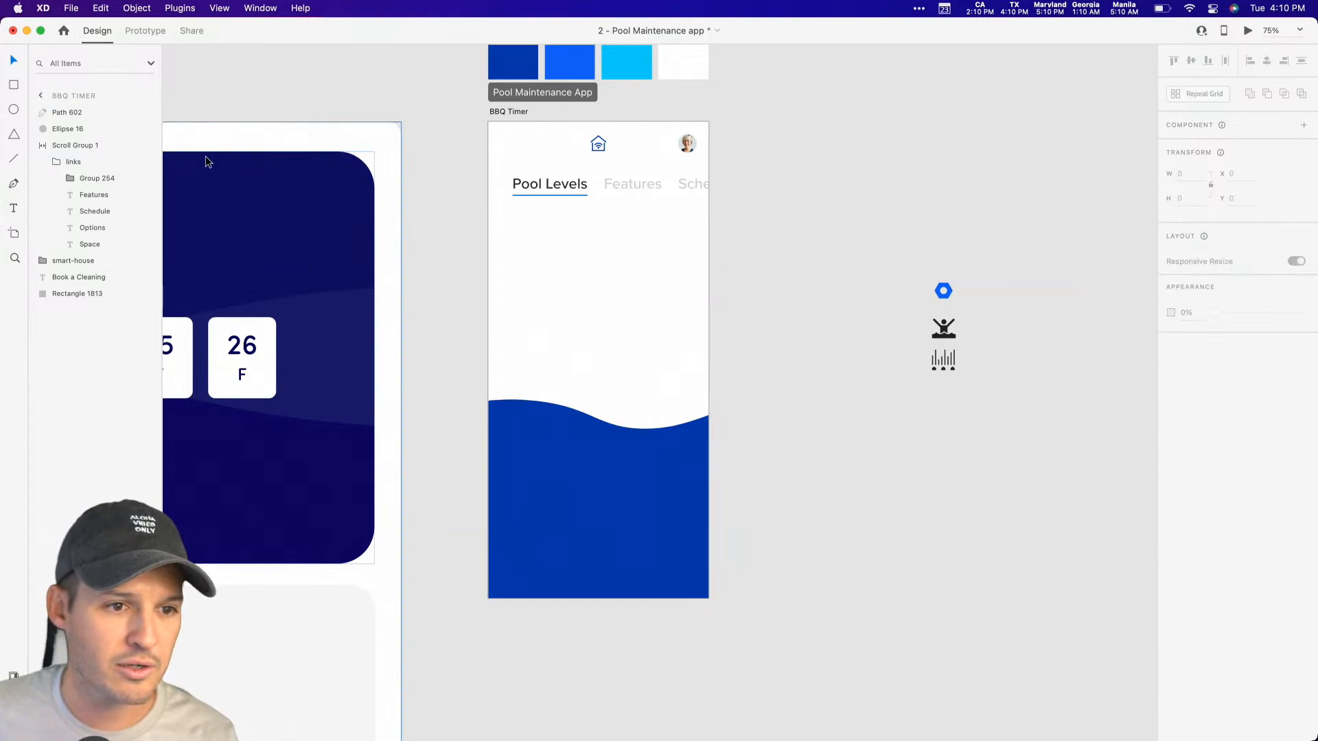
Step: Rename the wave shape's layer to "wave"
double_click(67, 114)
text(wave)
key(Return)
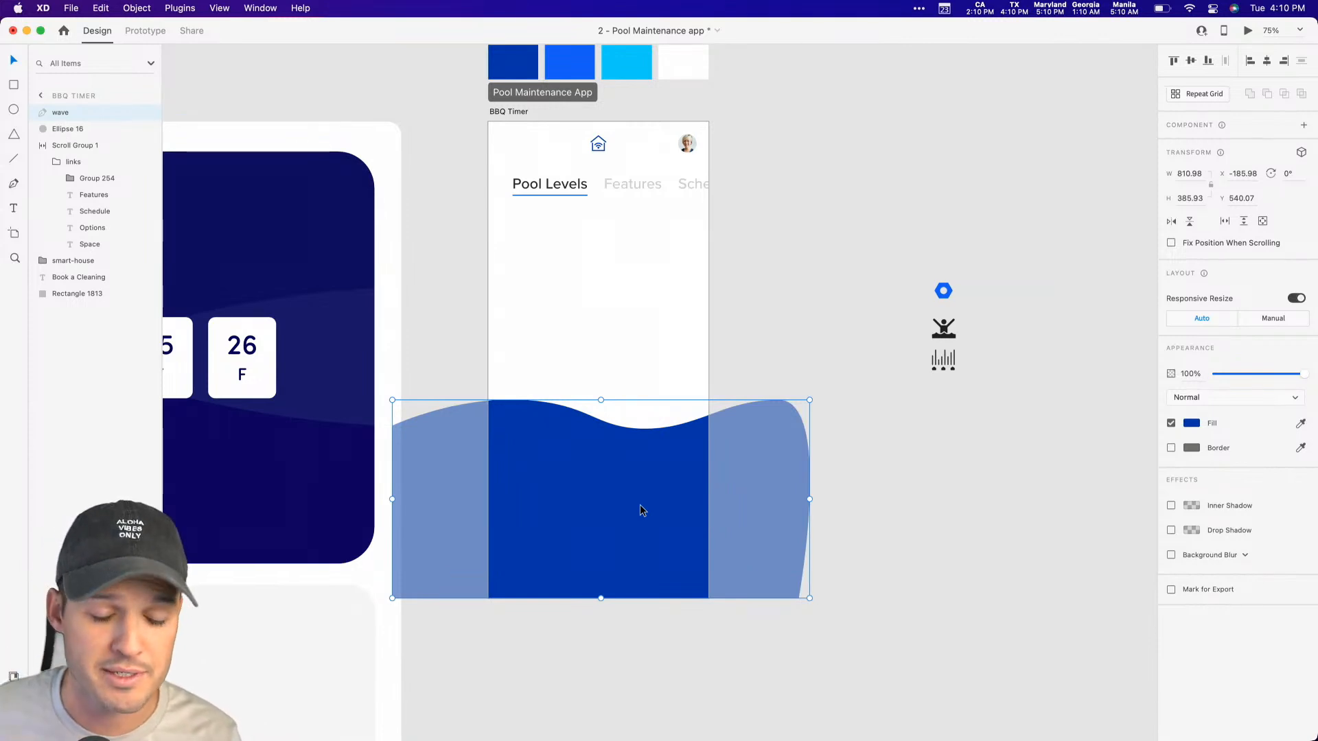
Step: Duplicate the wave and place the copy directly above the original at about Y 393
drag(626, 481, 623, 393)
key(super+z)
key(super+d)
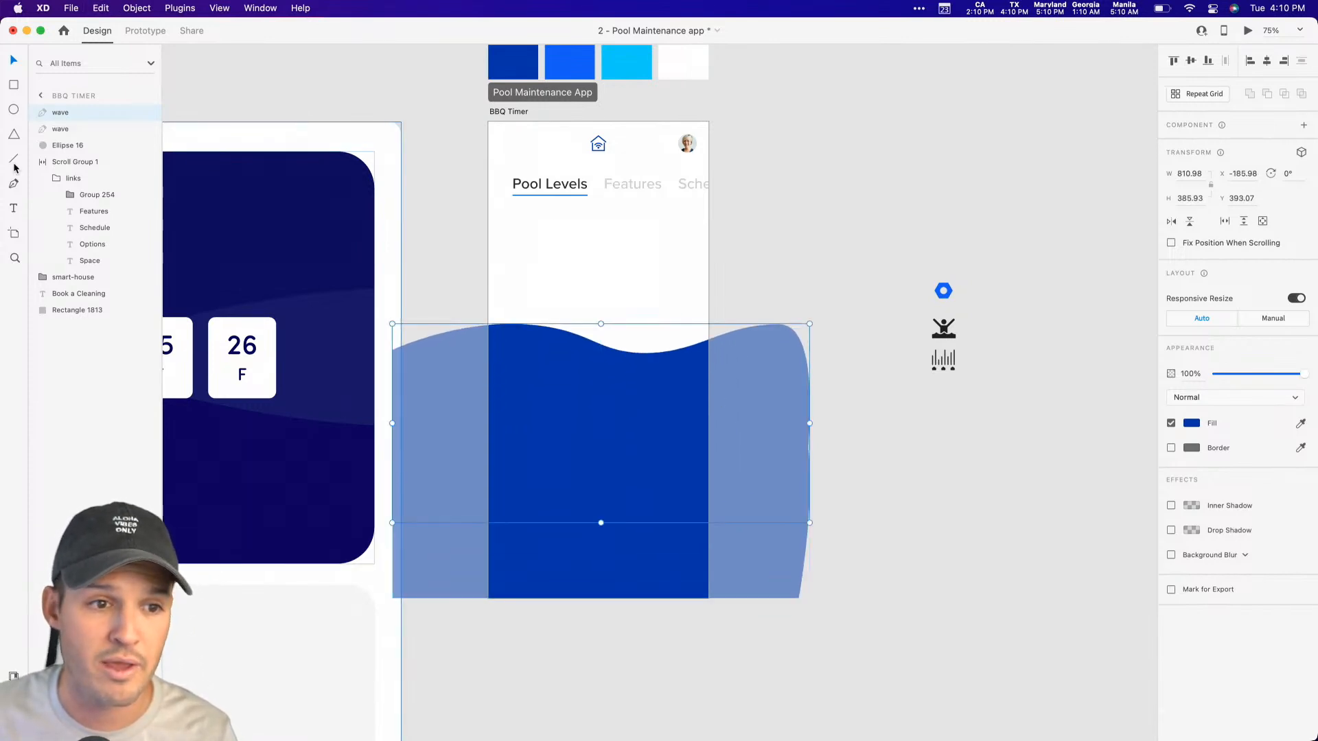
Step: Fill the upper wave with the saved blue #1360F8 and send it behind the dark blue wave
click(14, 676)
click(79, 152)
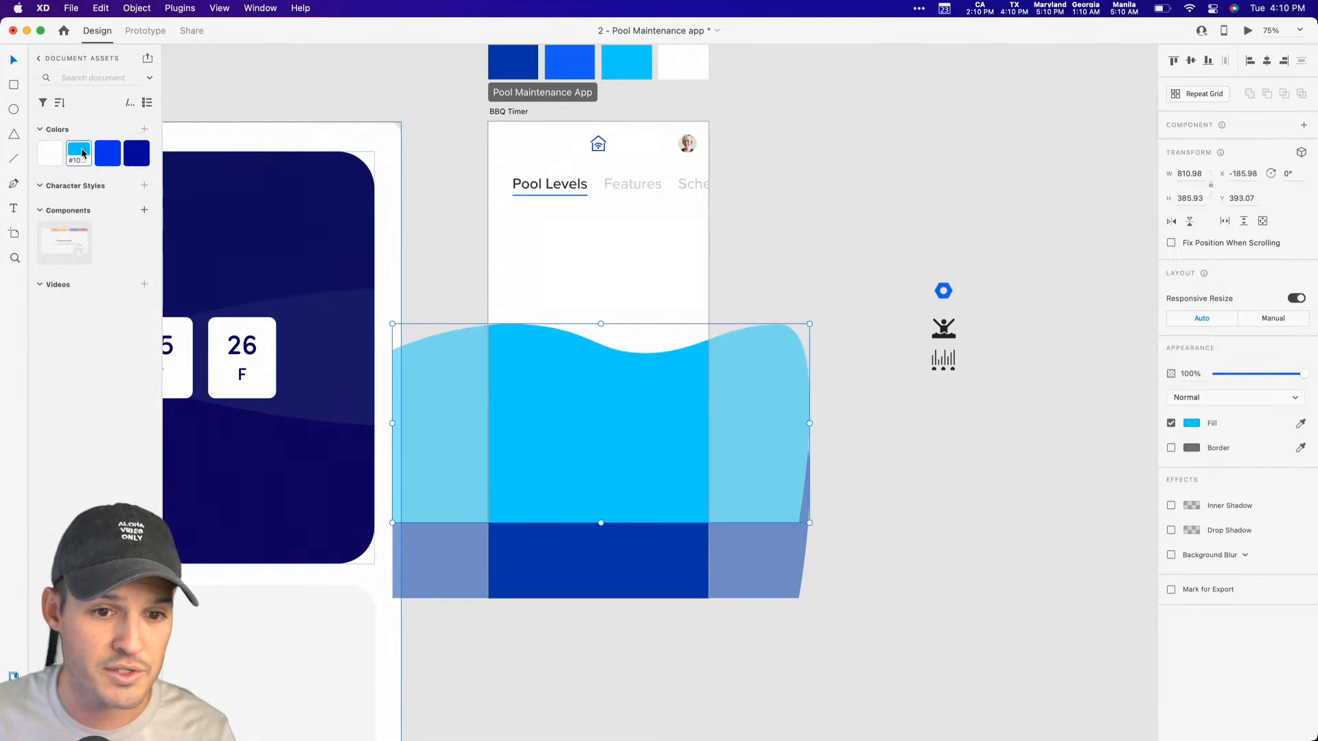
click(108, 152)
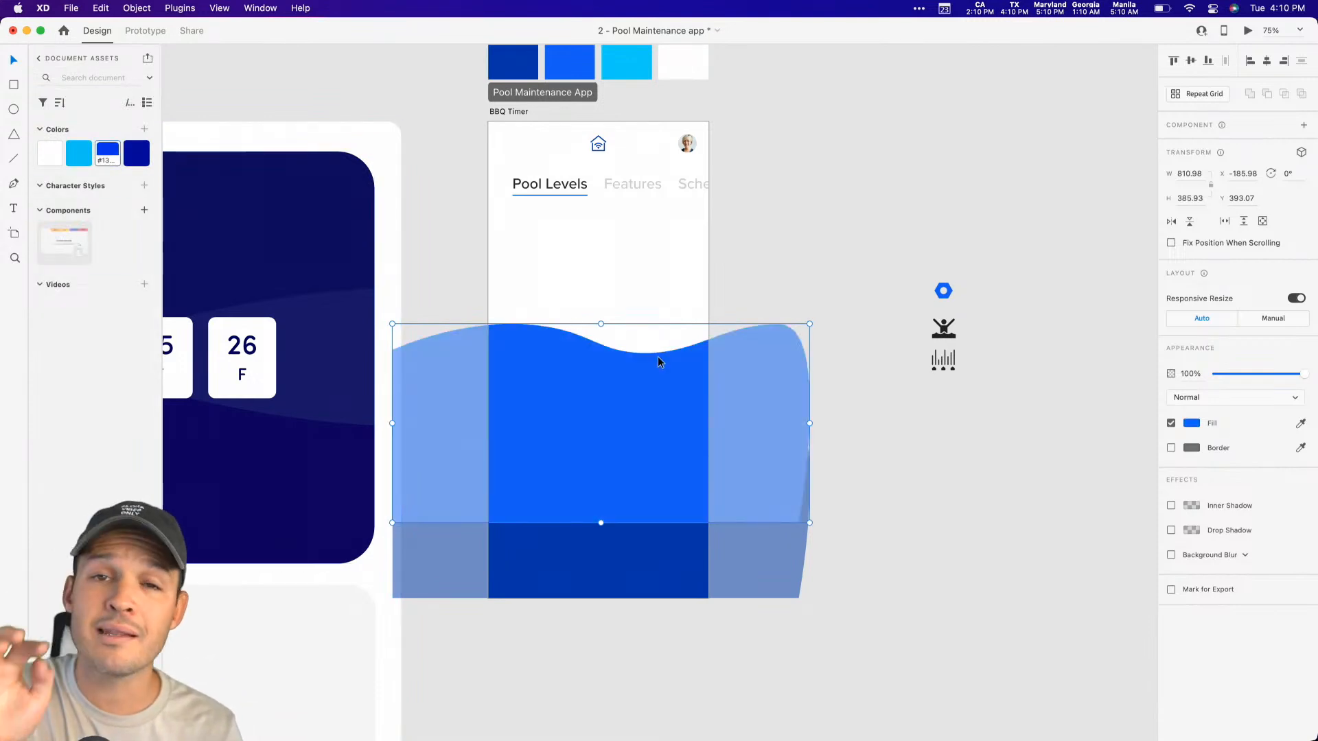
key(super+bracketleft)
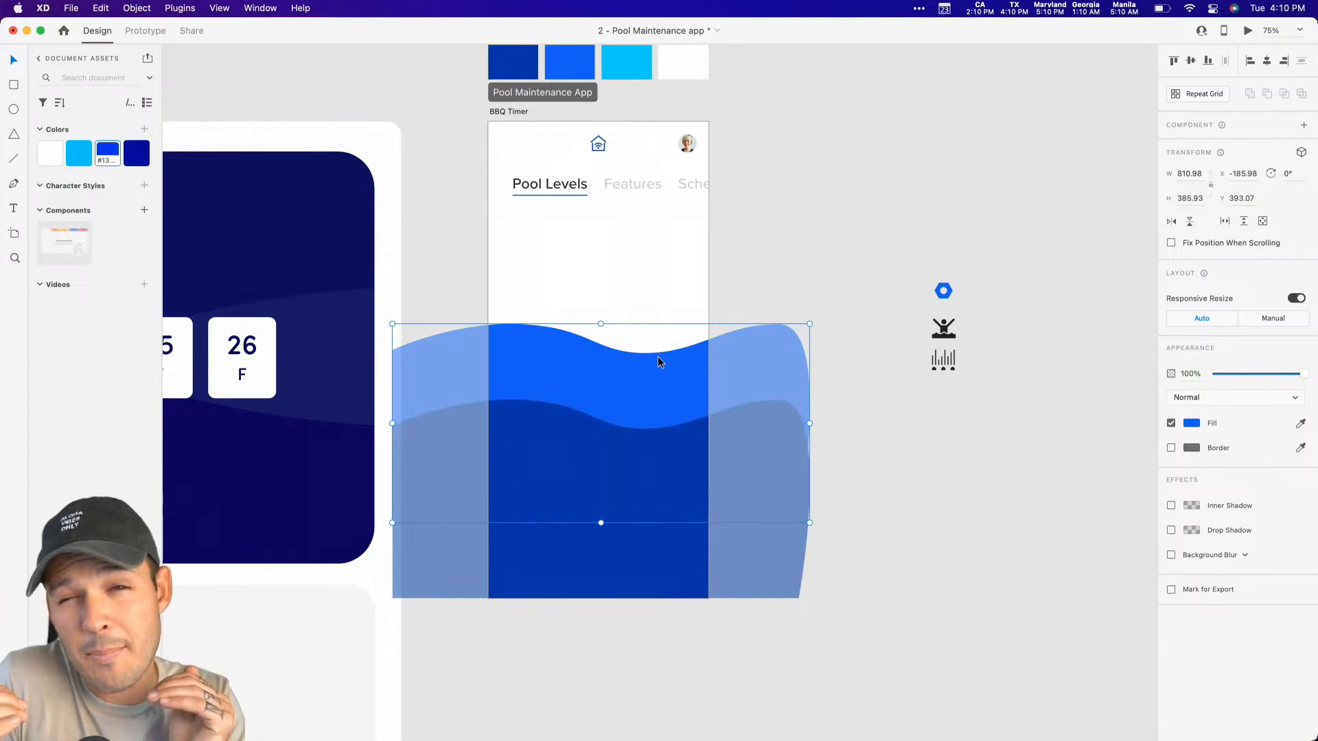
Step: Shift the middle blue wave left to about X -244 so its crest is offset from the dark wave
click(920, 390)
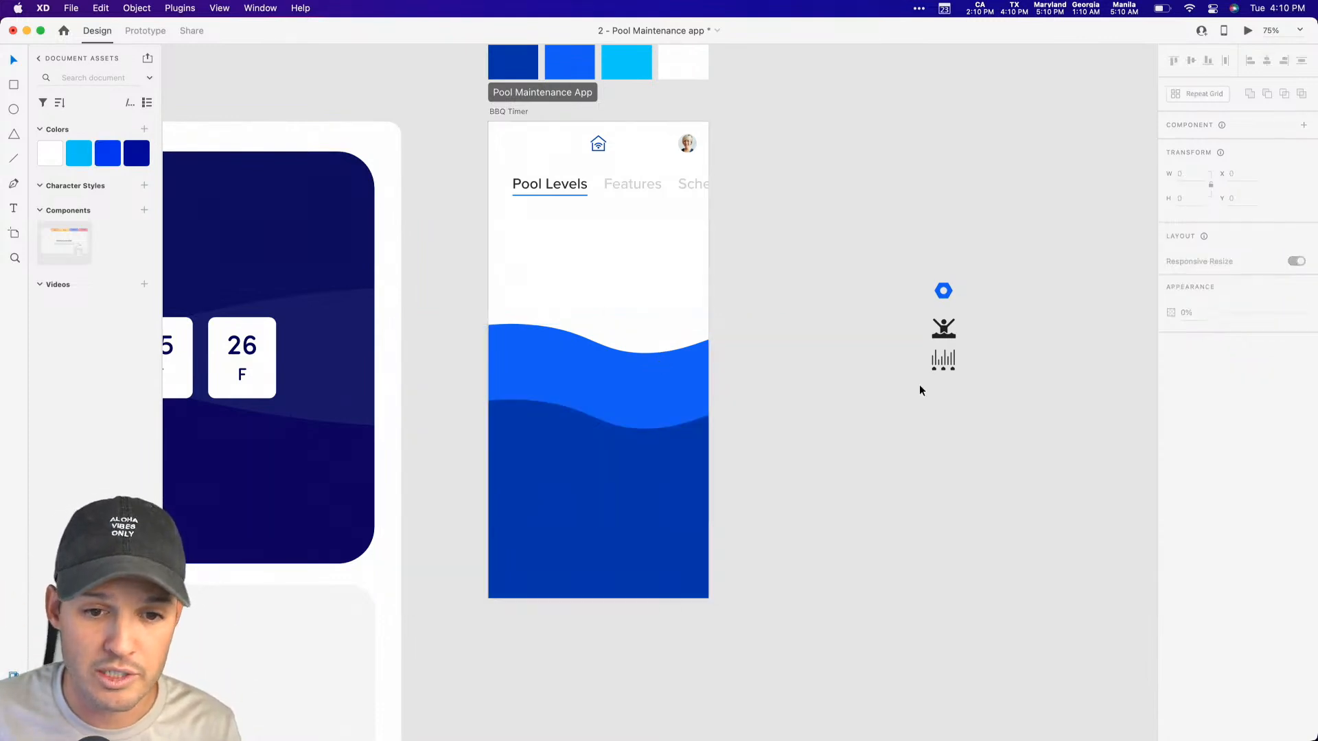
drag(621, 403, 590, 402)
click(799, 262)
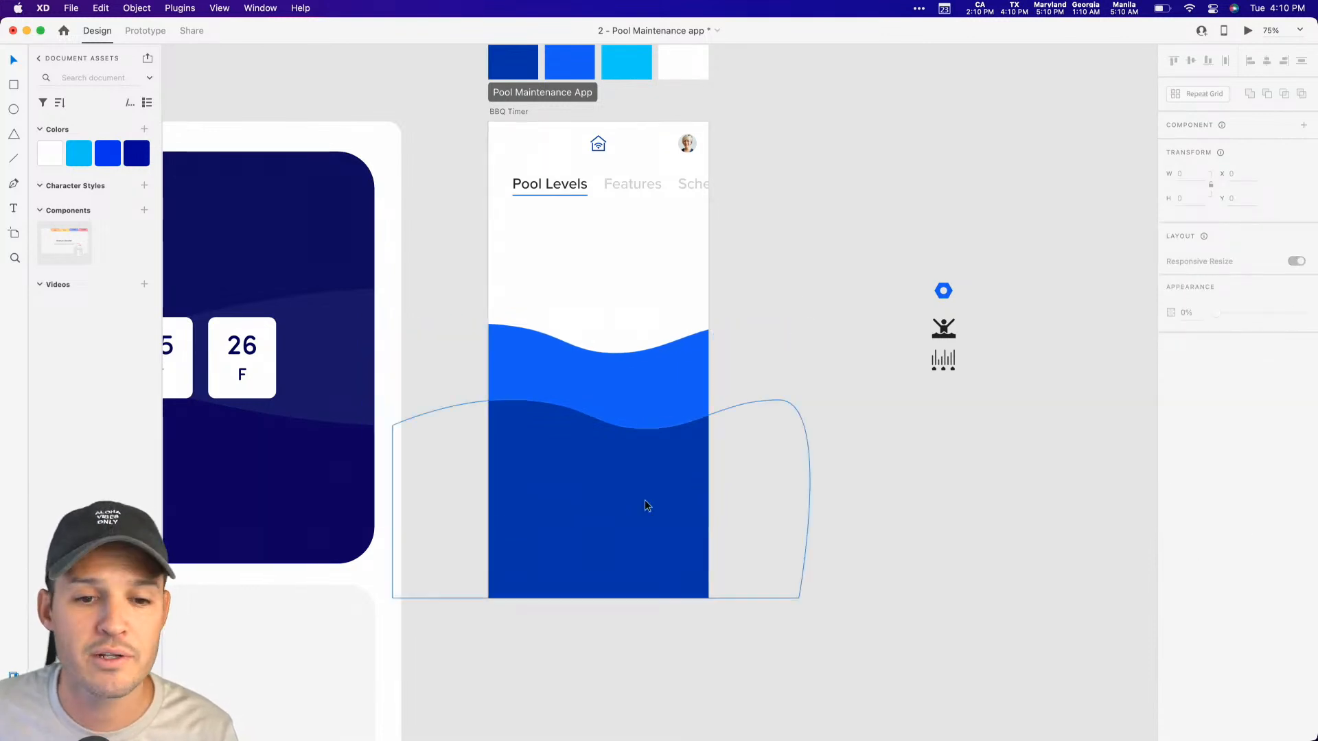
Step: Duplicate the middle wave up to about Y 302, fill the copy with the saved light blue, and send it to the back
click(643, 394)
drag(642, 394, 642, 351)
click(78, 154)
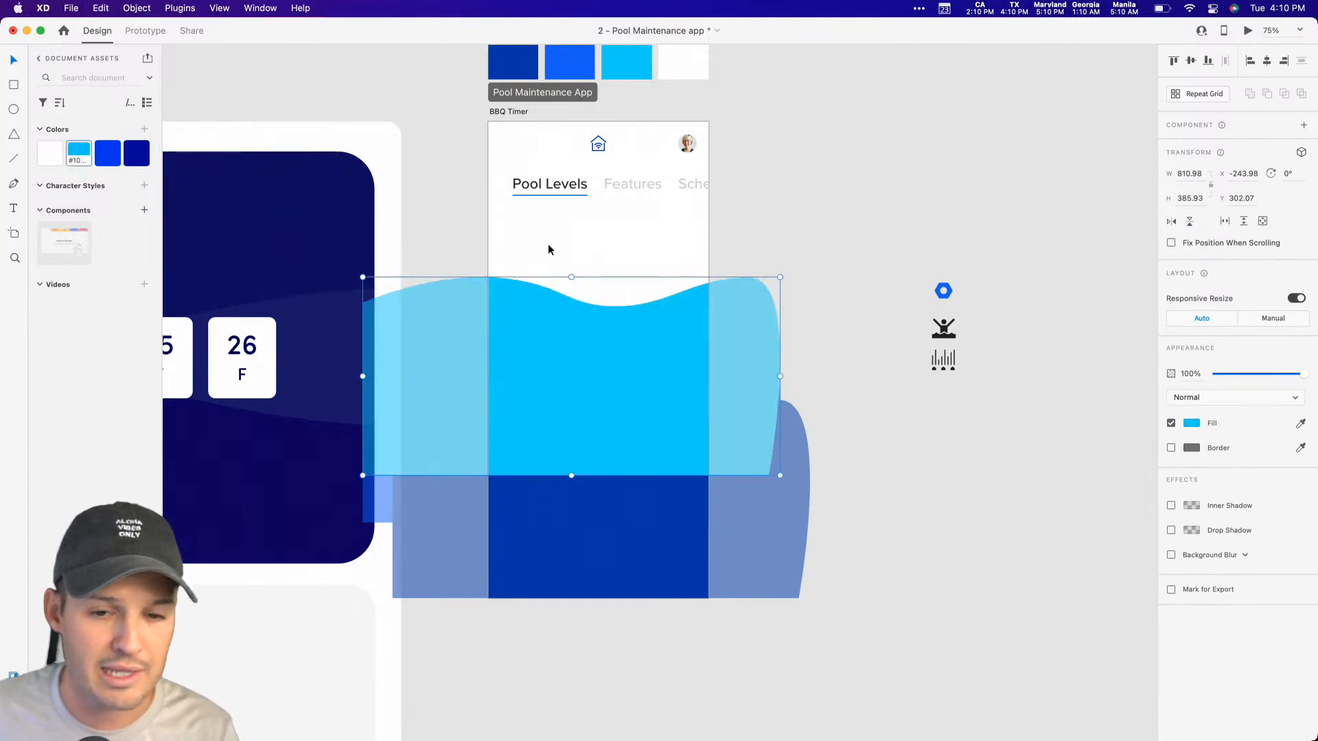
key(super+shift+bracketleft)
click(977, 295)
click(682, 314)
click(774, 270)
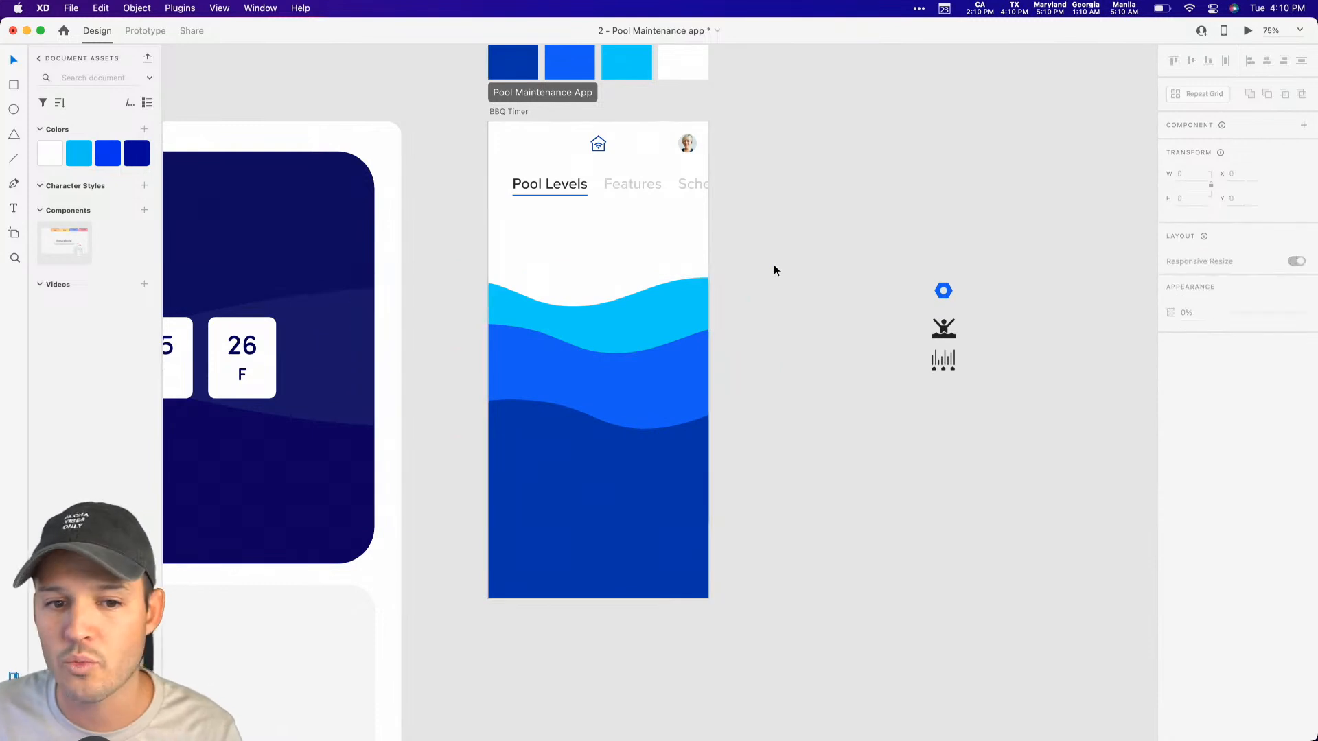
Step: Move the light blue wave right and slightly up, and lower the dark and middle blue waves slightly
drag(630, 321, 778, 322)
click(841, 258)
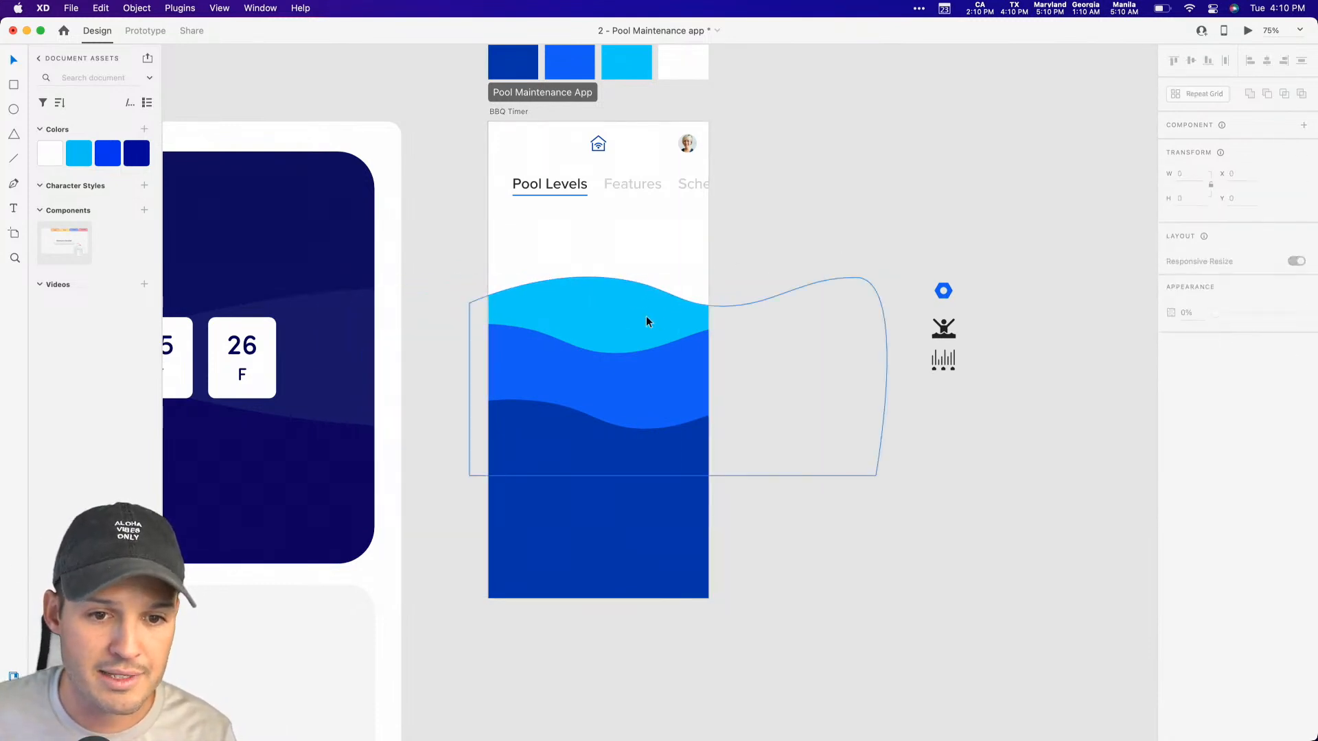
click(624, 318)
drag(625, 483, 625, 488)
drag(626, 312, 625, 299)
click(632, 393)
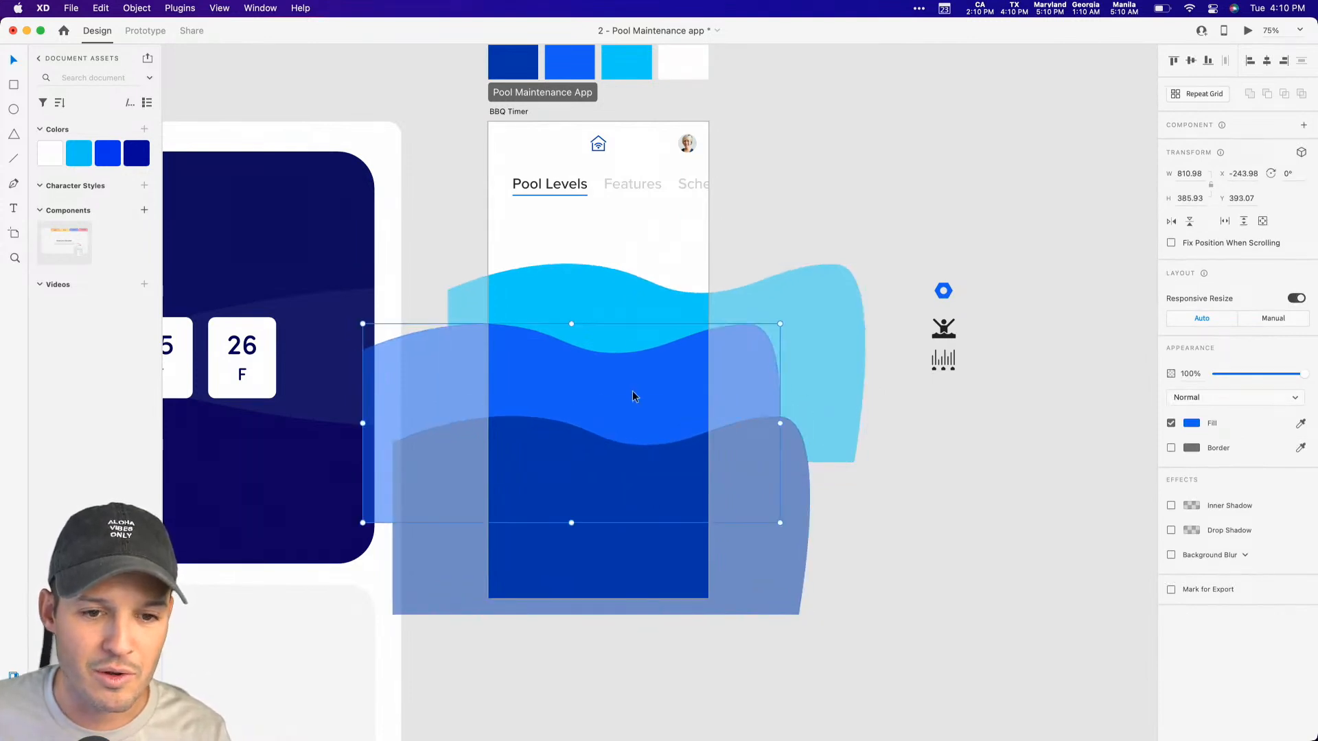
click(924, 464)
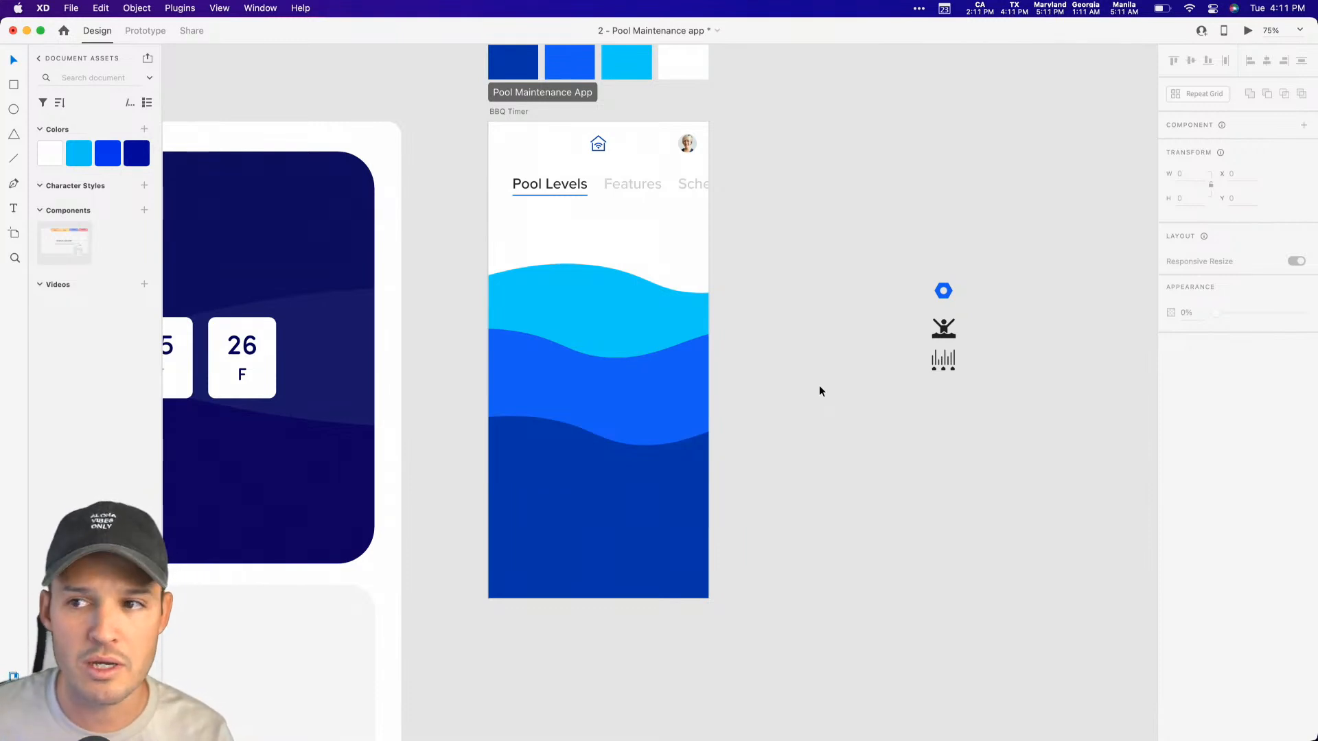
Step: Raise all three waves together to about Y 244, and move the scrolling tabs slightly down
drag(834, 547, 587, 288)
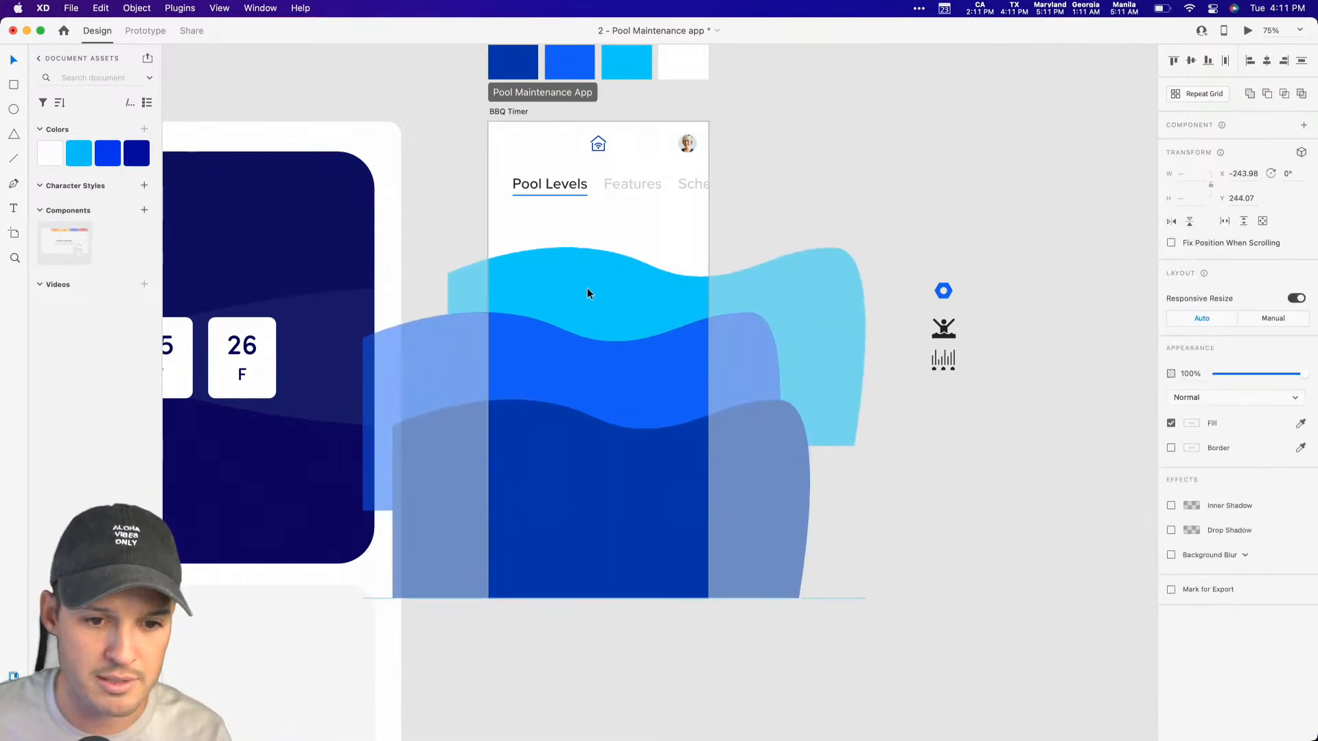
click(718, 202)
drag(636, 182, 639, 196)
click(792, 167)
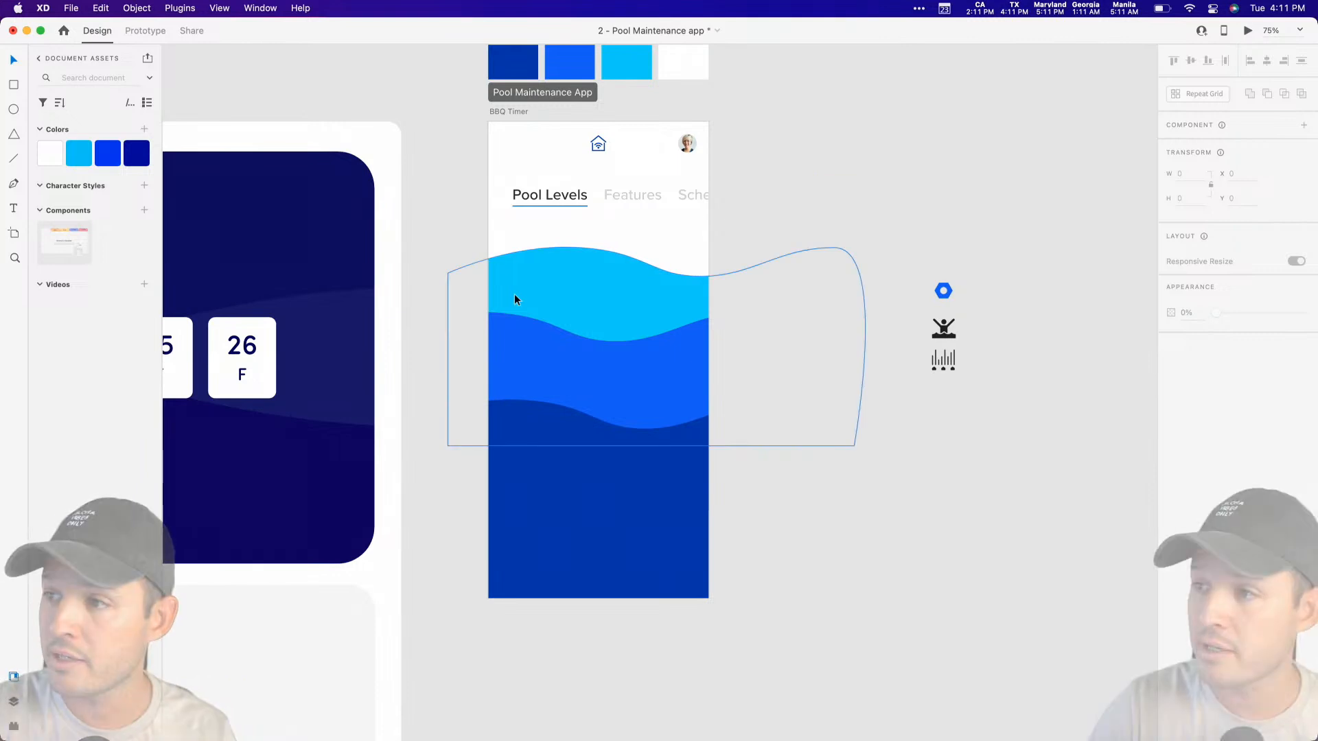
Step: Browse the colour palettes in the Dopely Colors plugin, then return to the document's layers
click(14, 726)
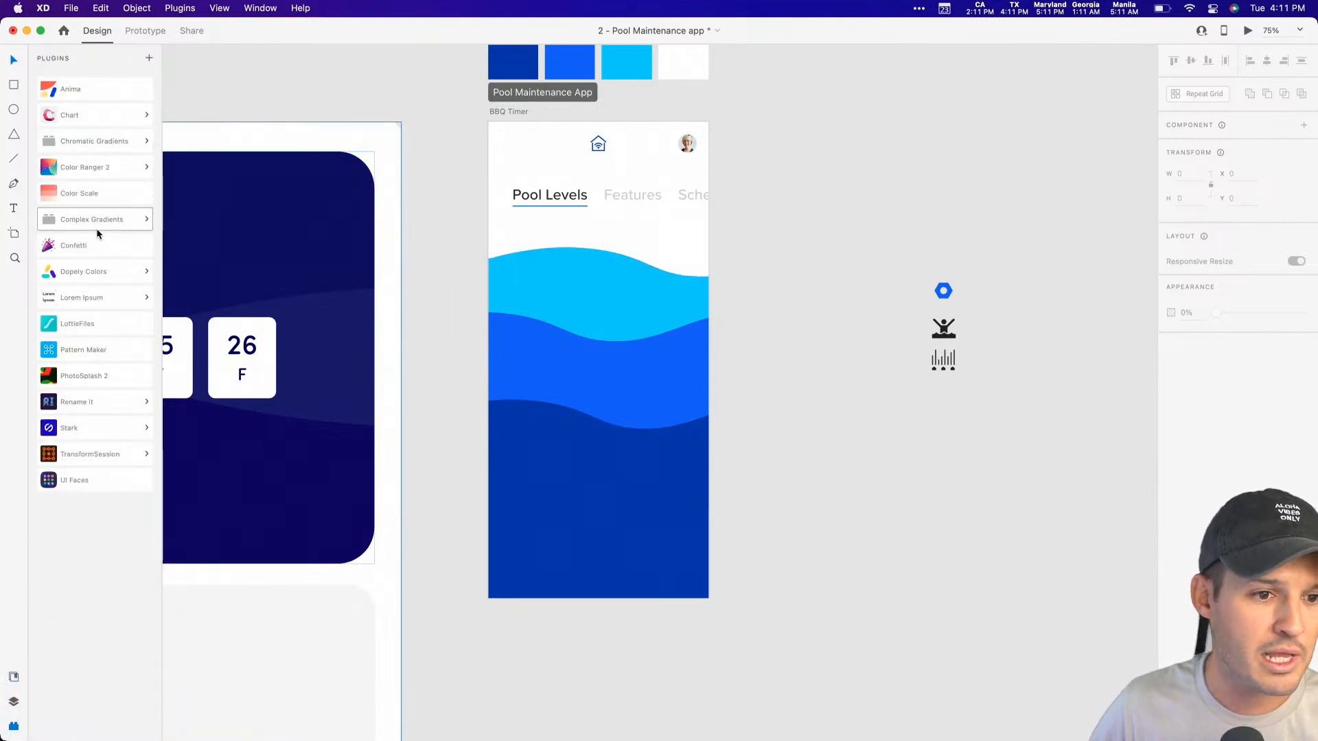
click(97, 271)
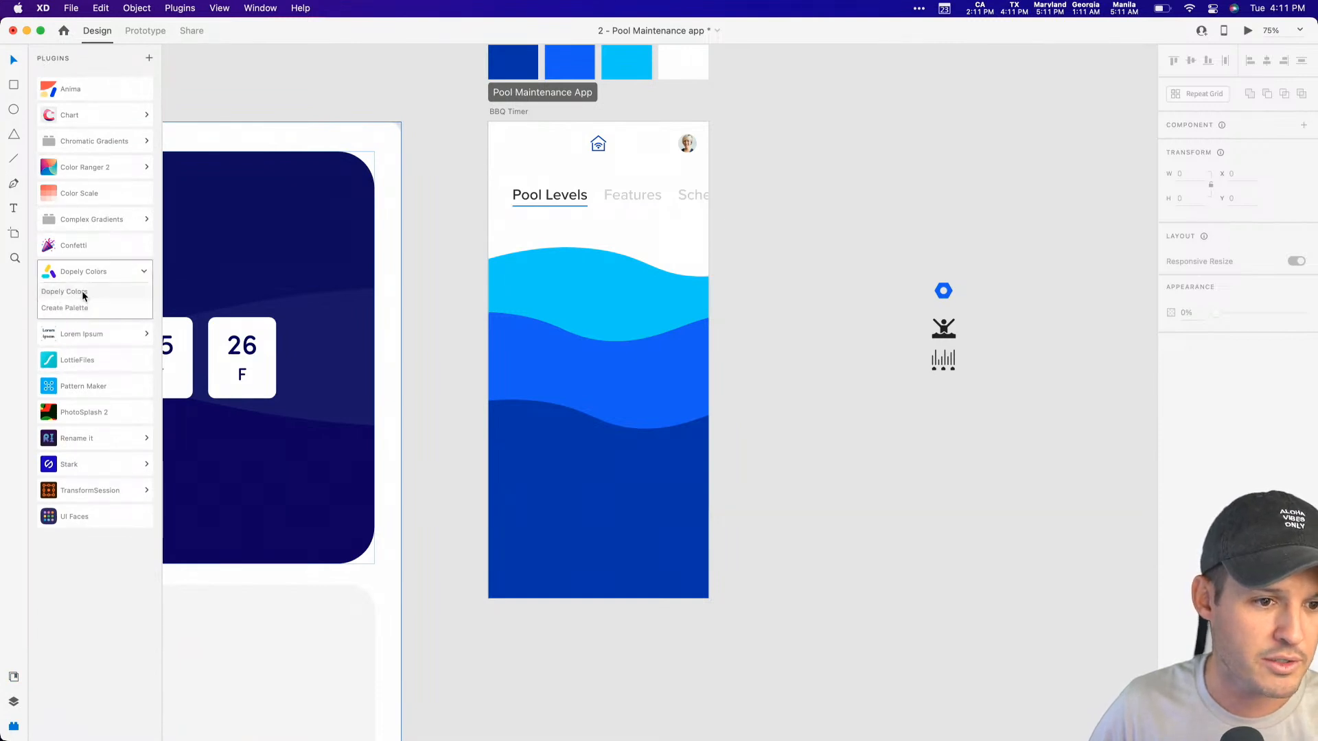
click(78, 291)
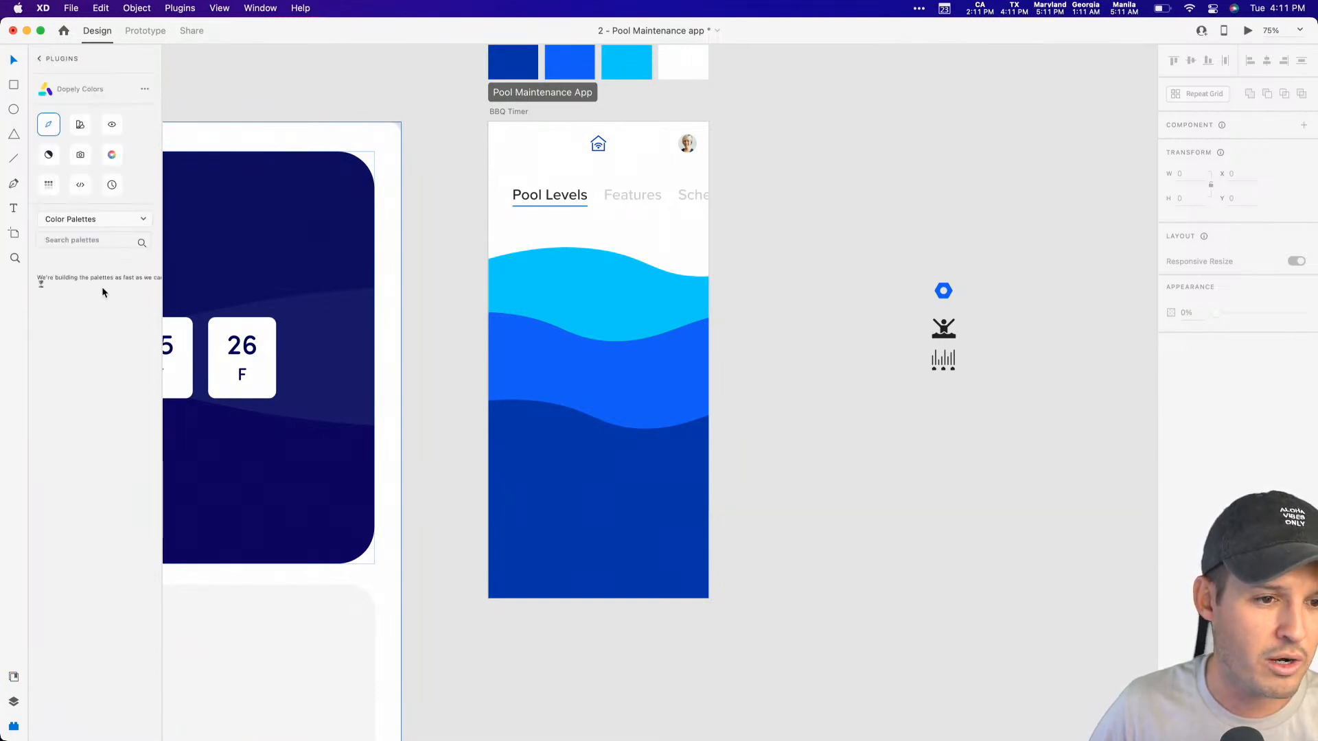
scroll(62, 515, down, 10)
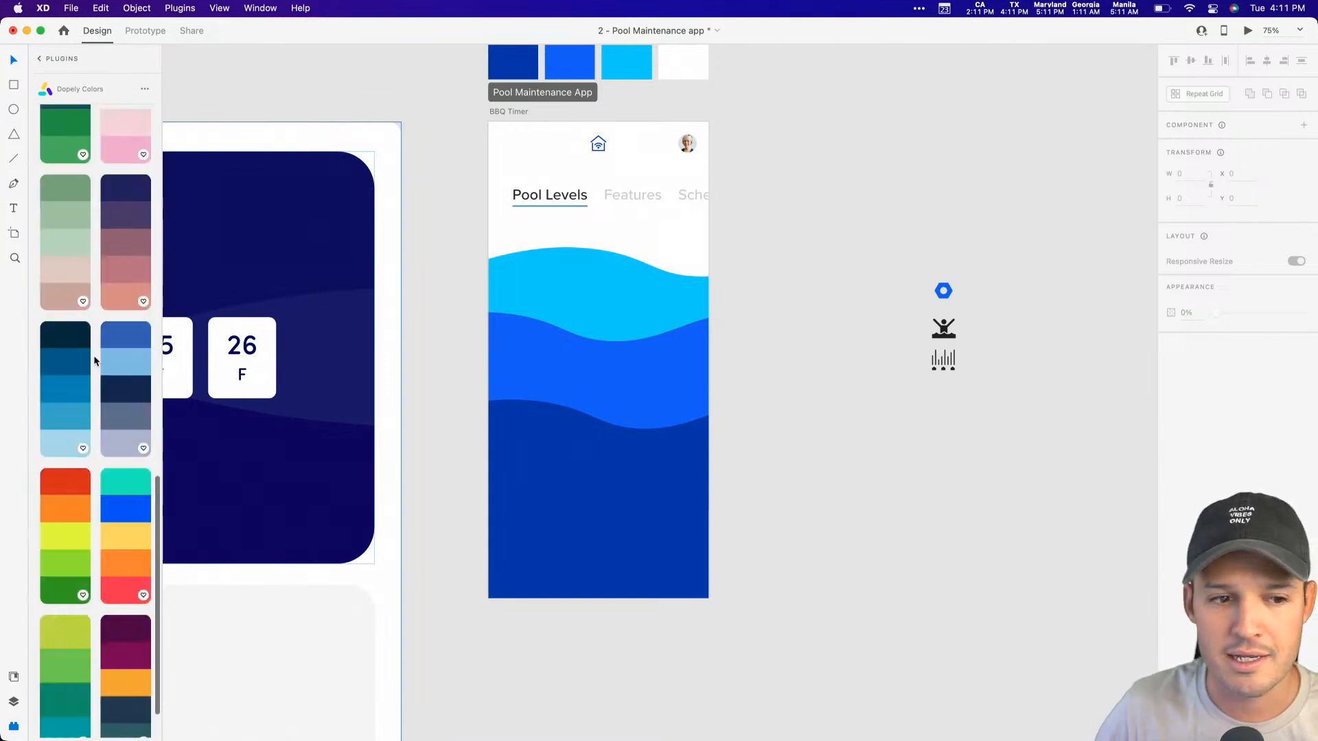
click(14, 702)
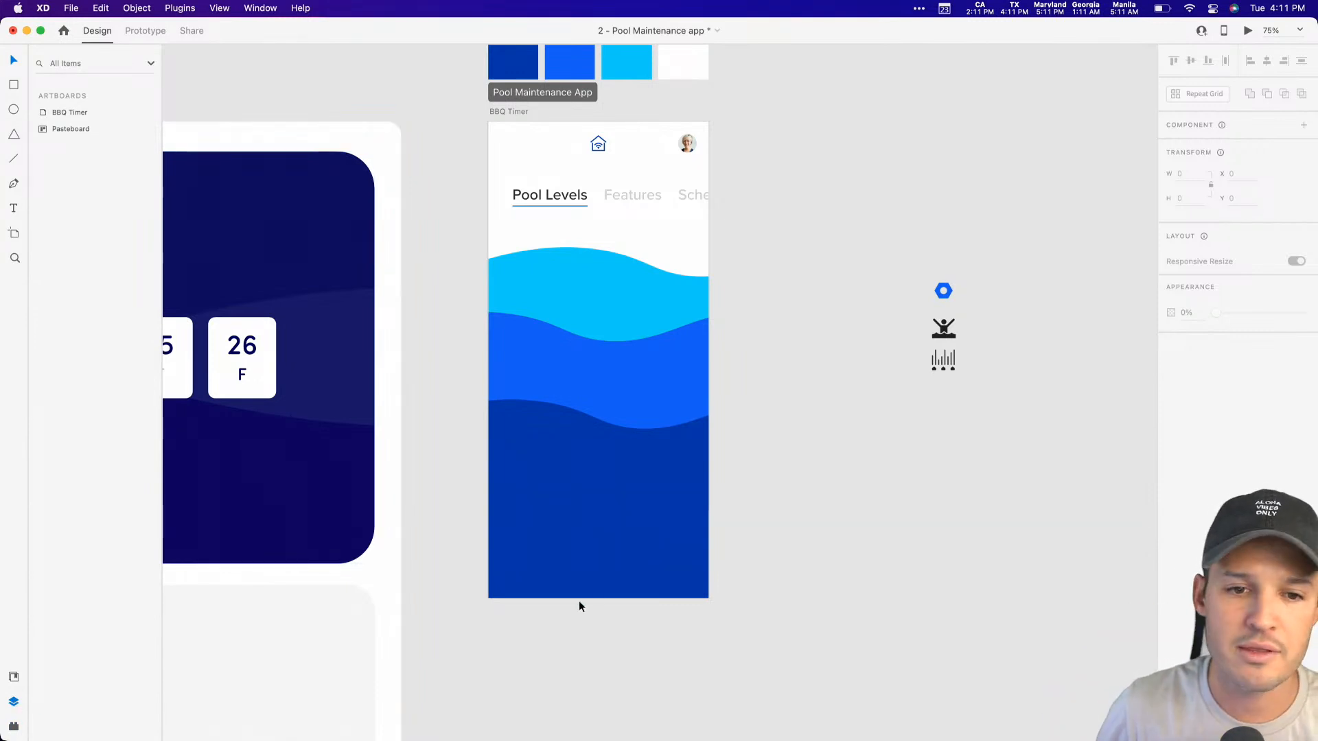
Step: Shift the middle blue wave further left to about X -271
scroll(736, 450, up, 5)
scroll(736, 450, left, 2)
click(649, 459)
drag(649, 454, 635, 456)
click(830, 236)
scroll(768, 384, down, 1)
scroll(768, 384, left, 1)
Step: Lower the dark blue wave to about Y 563 and the middle blue wave to about Y 380
click(660, 518)
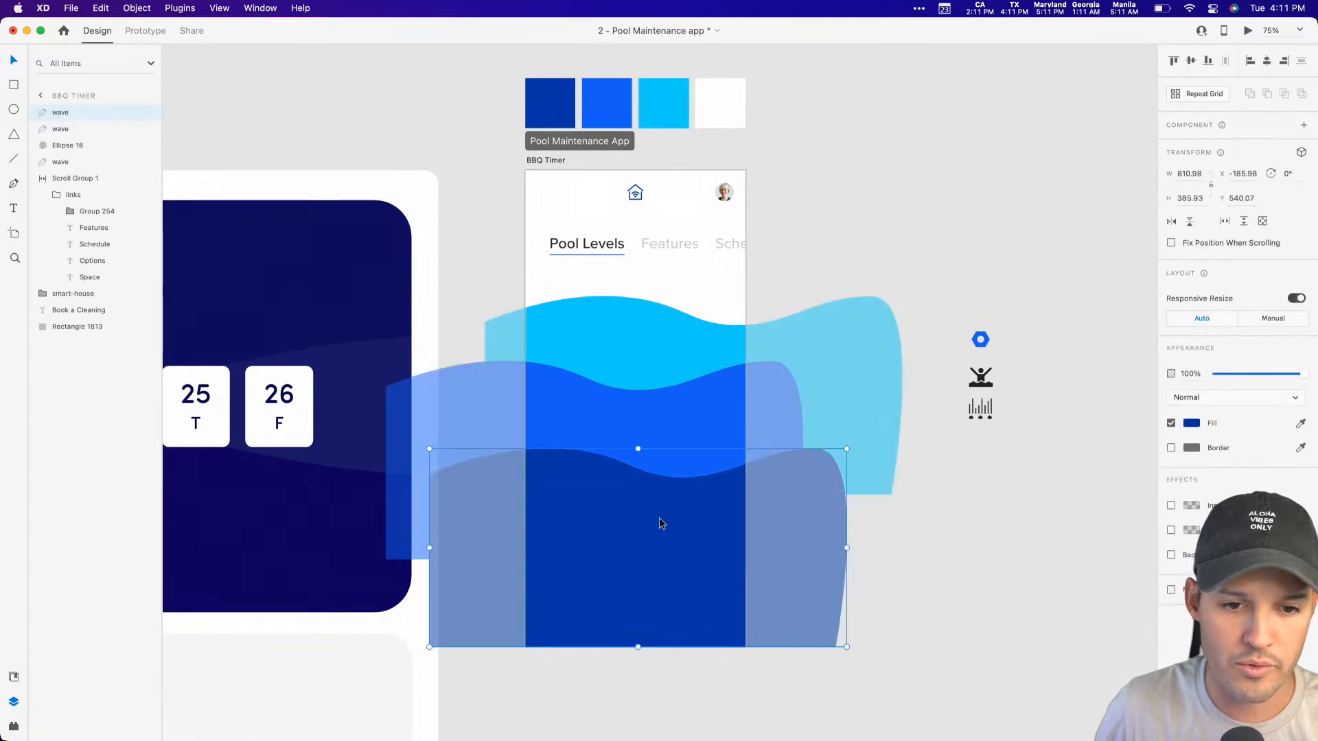
click(962, 524)
key(z)
drag(840, 255, 489, 645)
scroll(881, 327, right, 3)
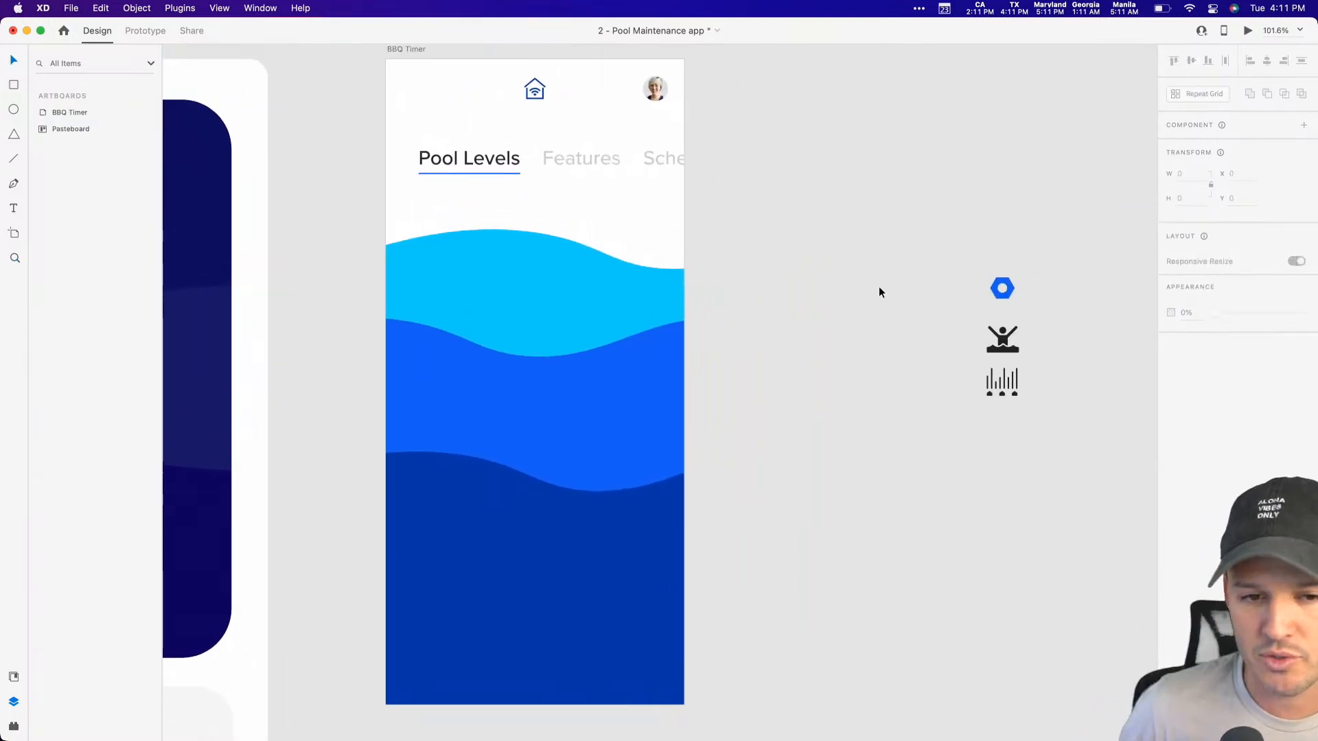
click(564, 430)
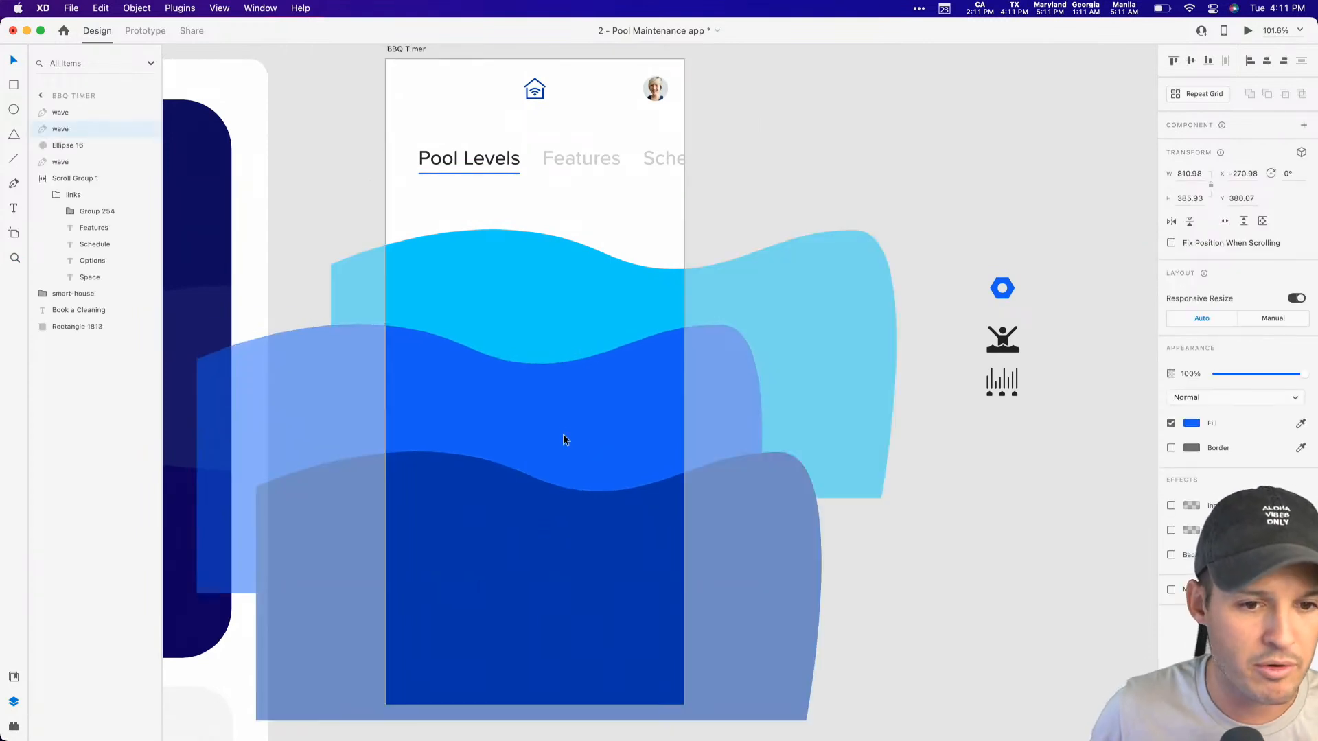
click(864, 185)
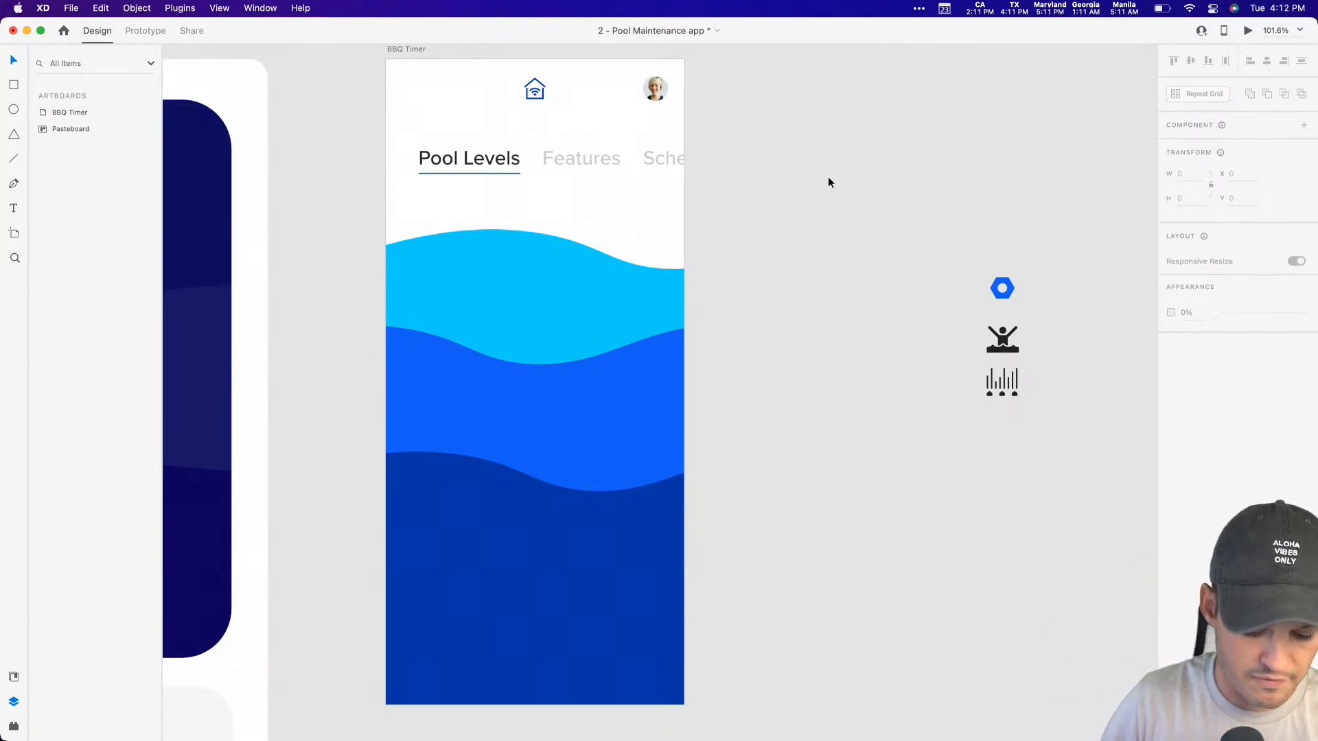
Step: Draw a borderless white card of 364 by 420 over the waves, centred horizontally, with a corner radius of 16
key(r)
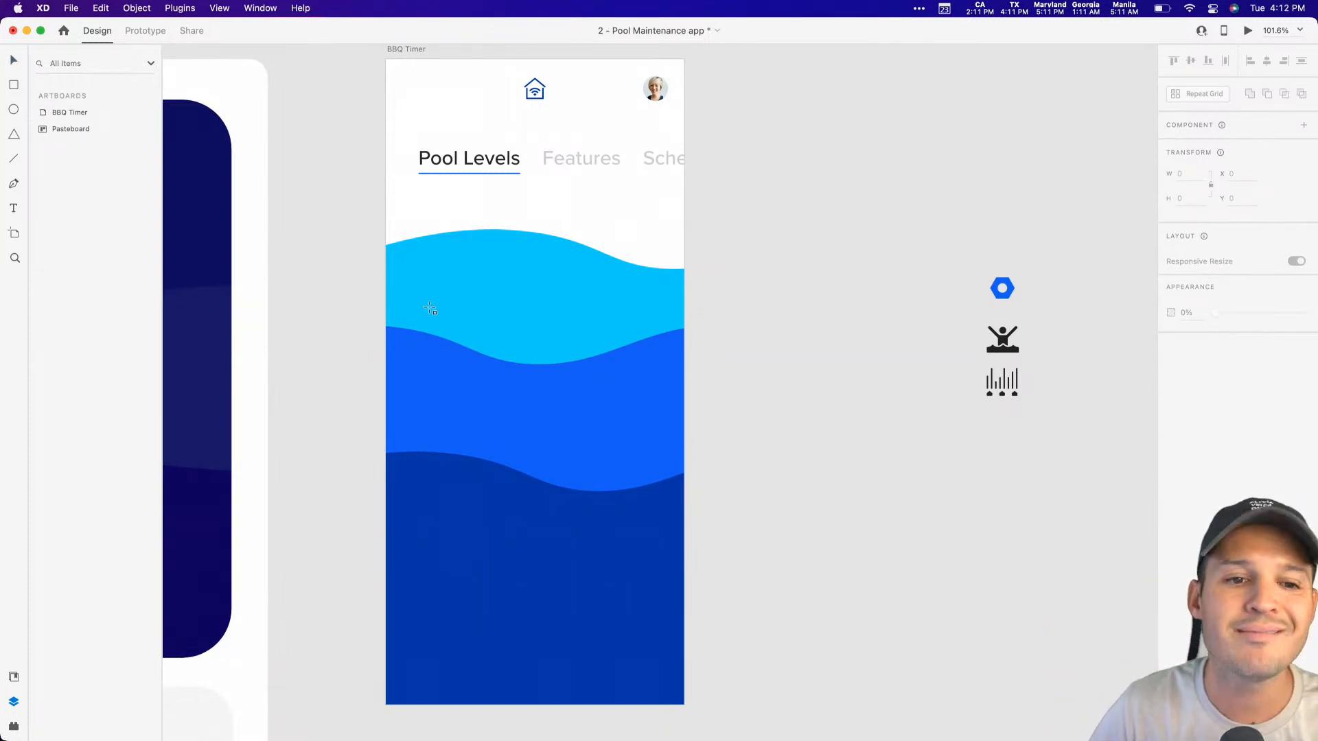
drag(415, 276, 436, 313)
mouse_move(511, 418)
mouse_down()
mouse_move(647, 539)
mouse_move(666, 580)
mouse_move(665, 568)
mouse_up()
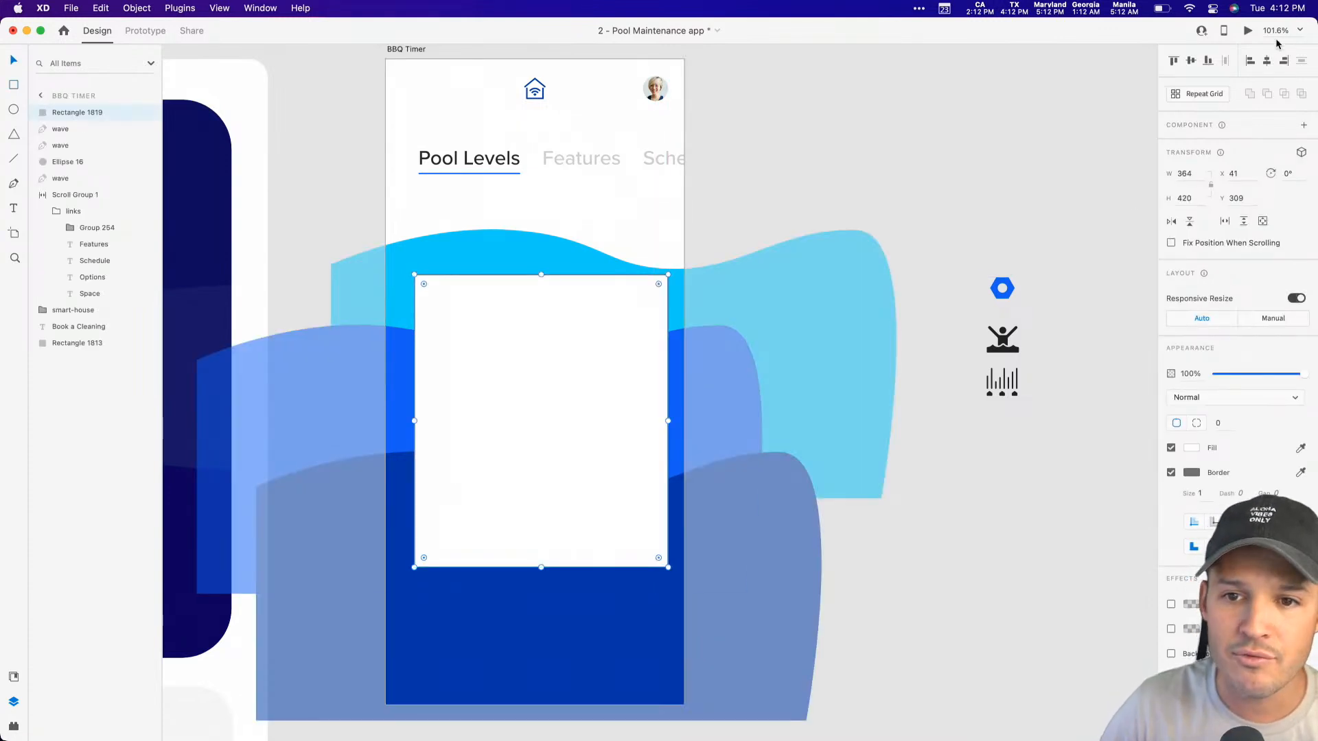
click(1267, 62)
drag(653, 285, 660, 287)
click(1171, 474)
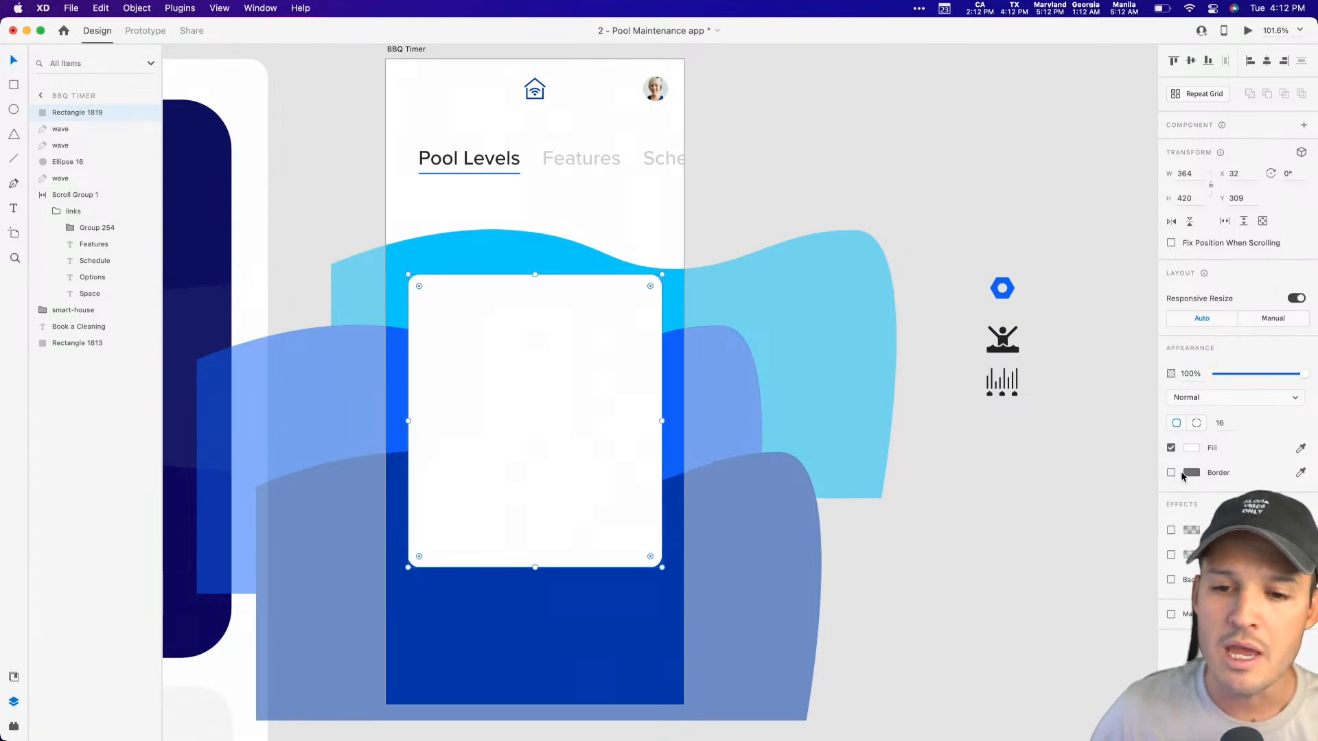
Step: Add a black drop shadow at 12% opacity to the white card and enlarge the shadow
click(1171, 556)
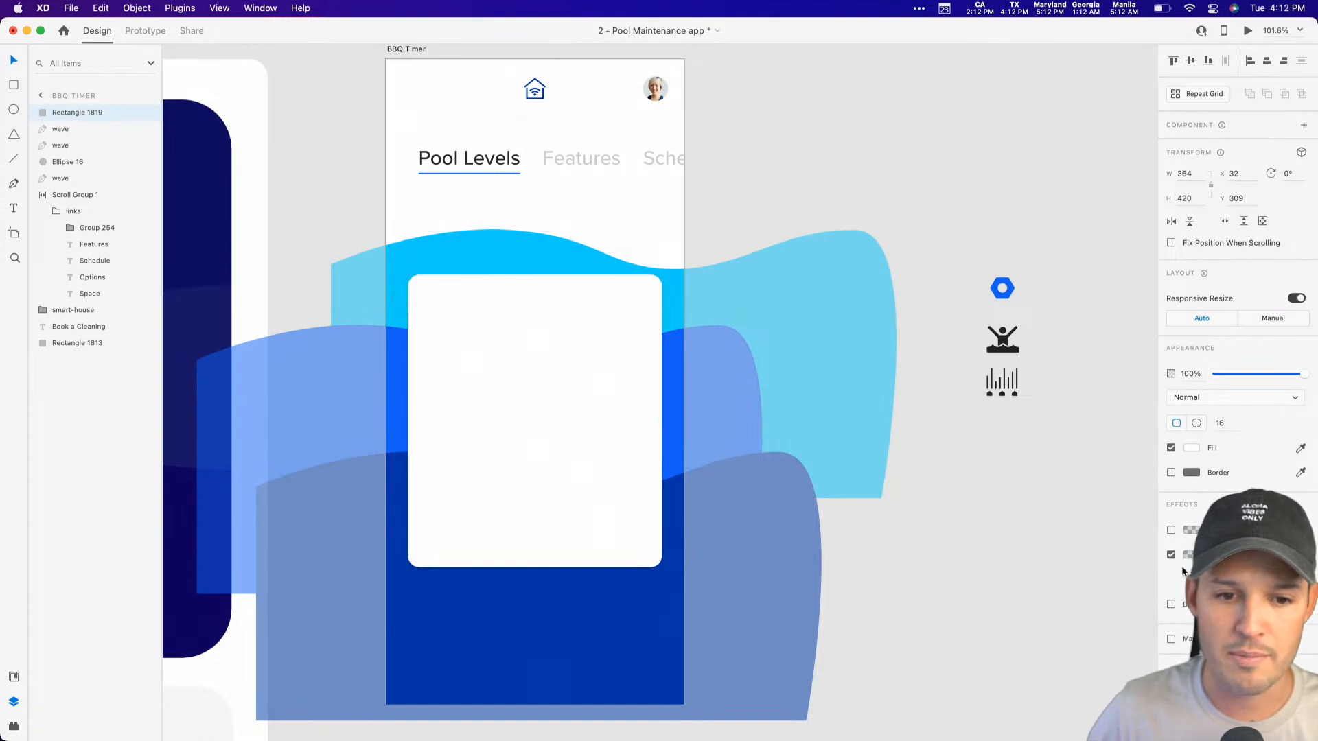
click(1191, 554)
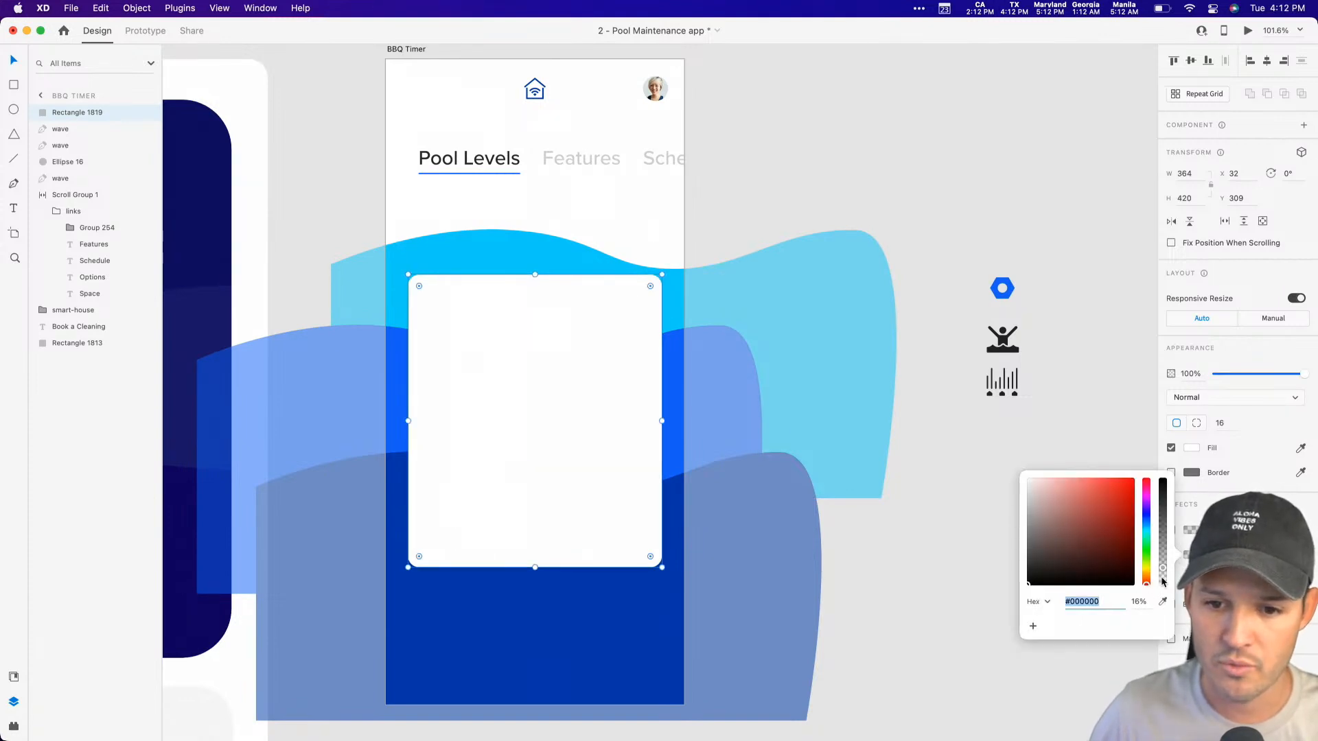
drag(1165, 569, 1165, 572)
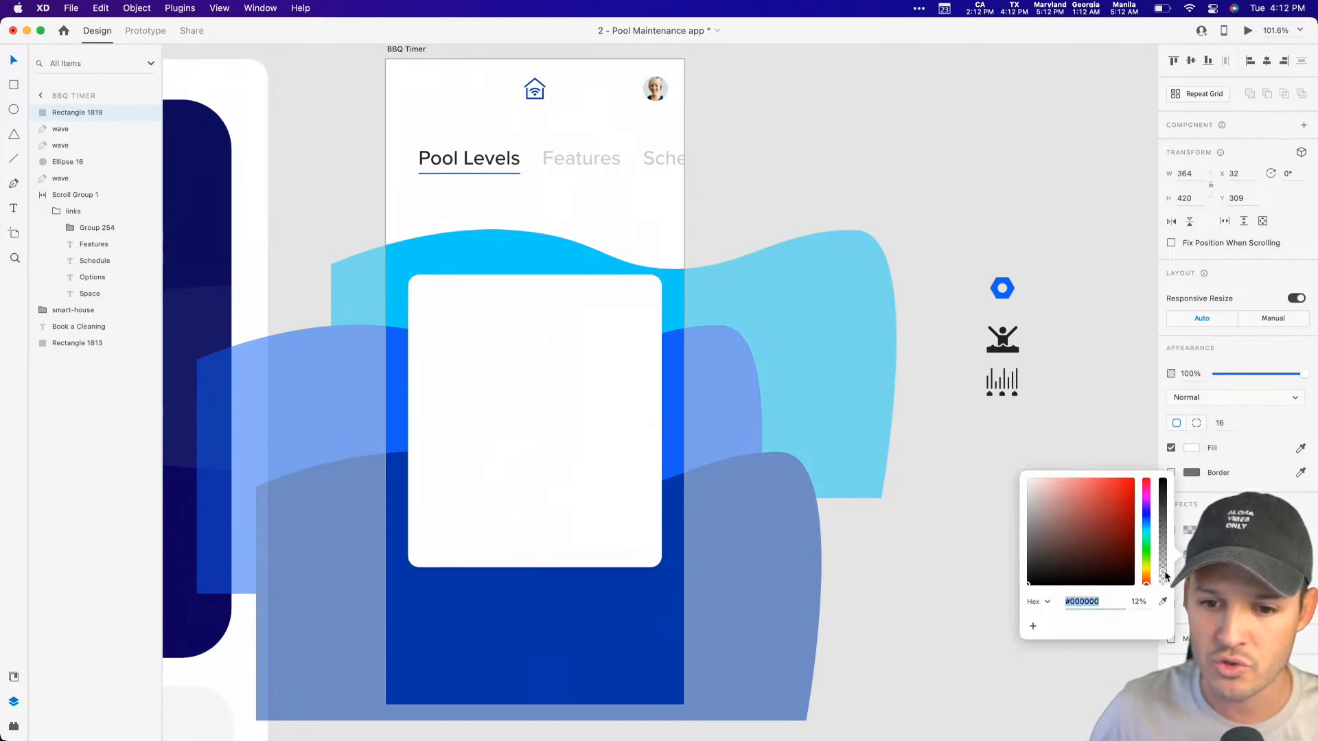
key(Escape)
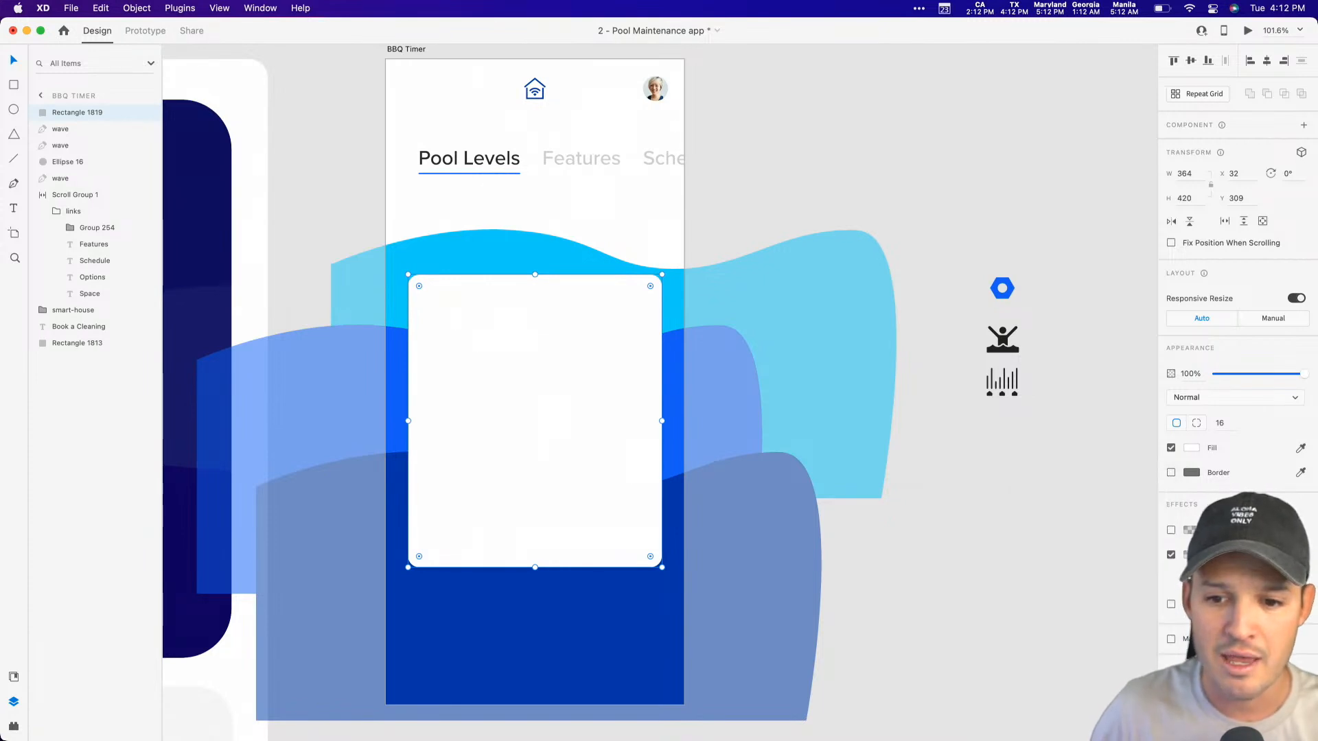
key(shift+Up)
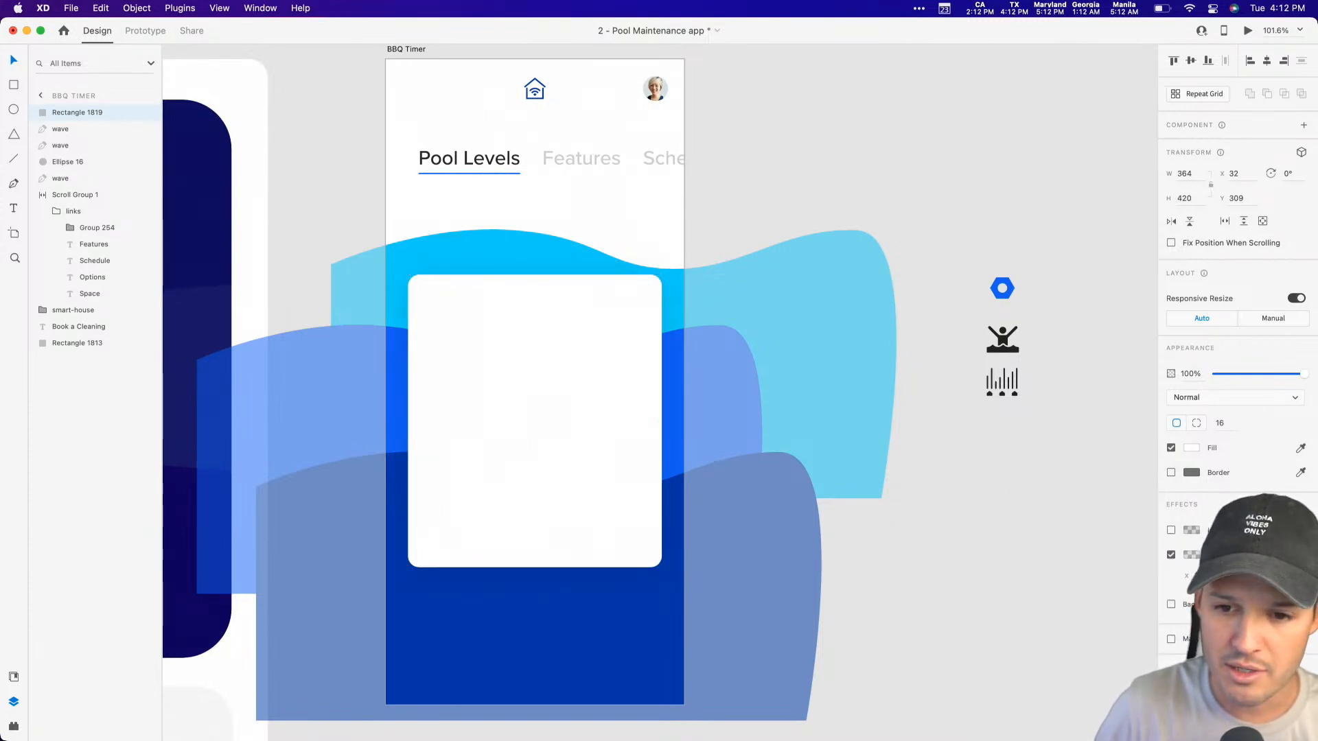
key(shift+Up)
key(shift+Up)
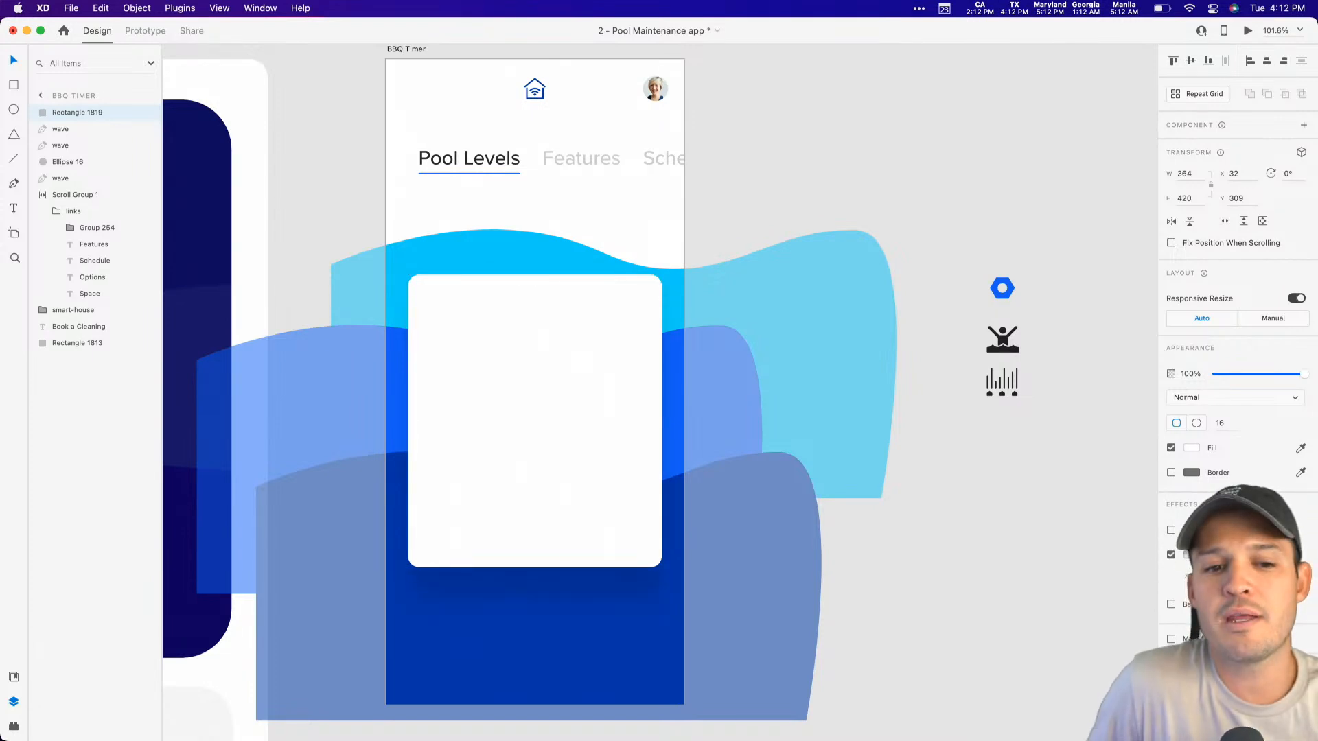
key(shift+Up)
key(shift+Up)
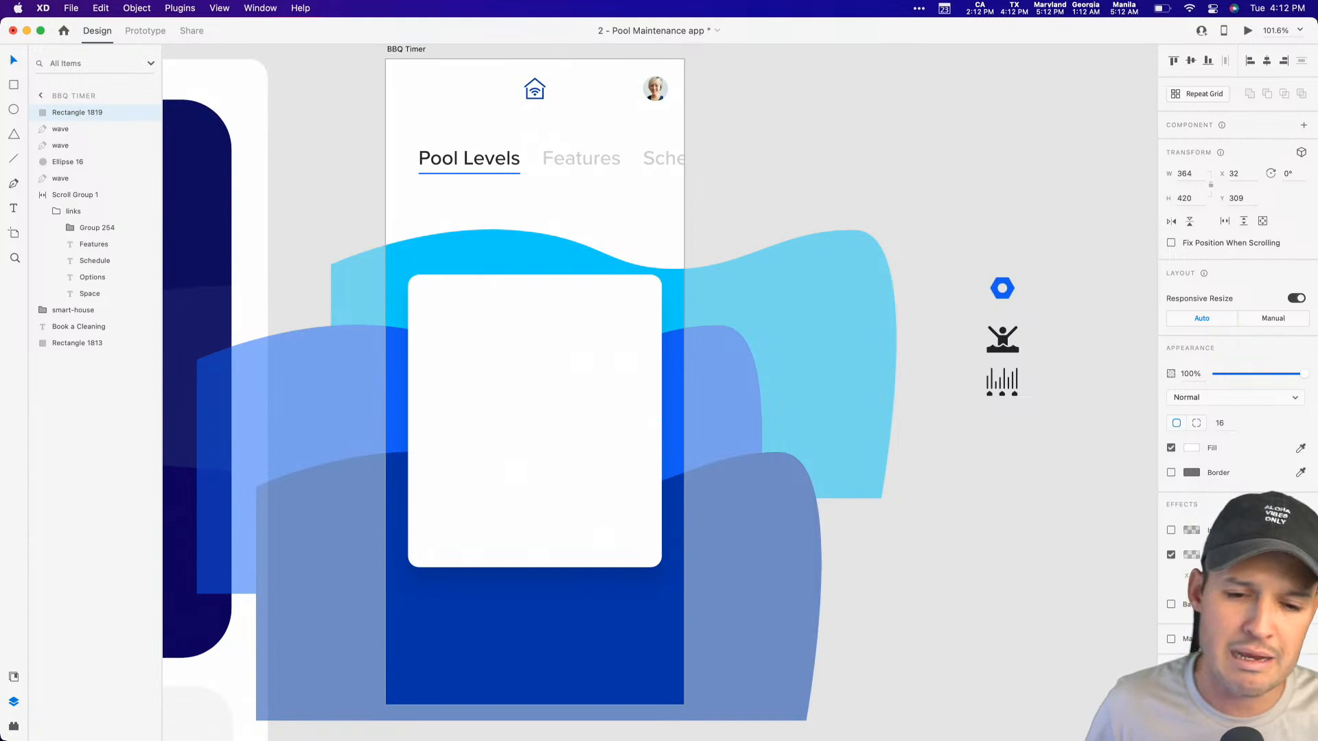
Step: Set the white card's drop shadow opacity to 9%
click(954, 624)
drag(950, 621, 970, 579)
key(z)
drag(767, 607, 297, 193)
drag(643, 294, 559, 321)
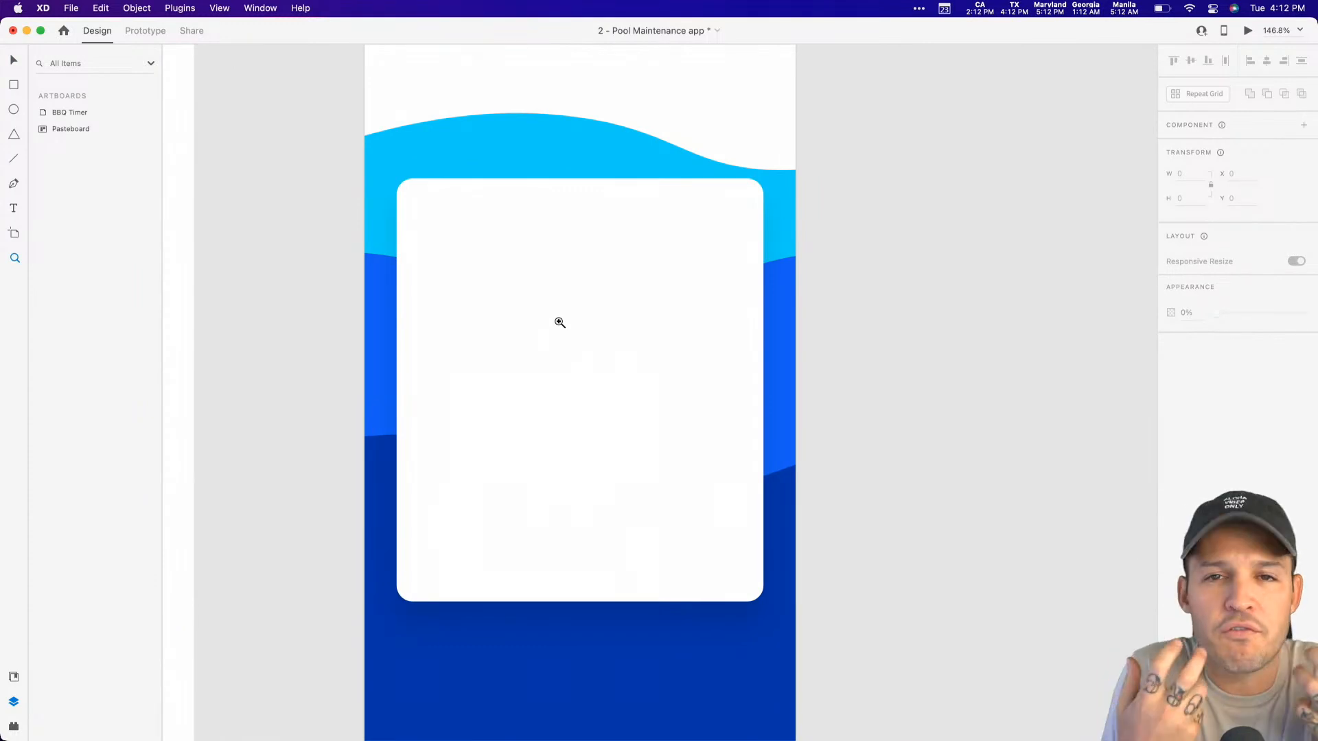
key(v)
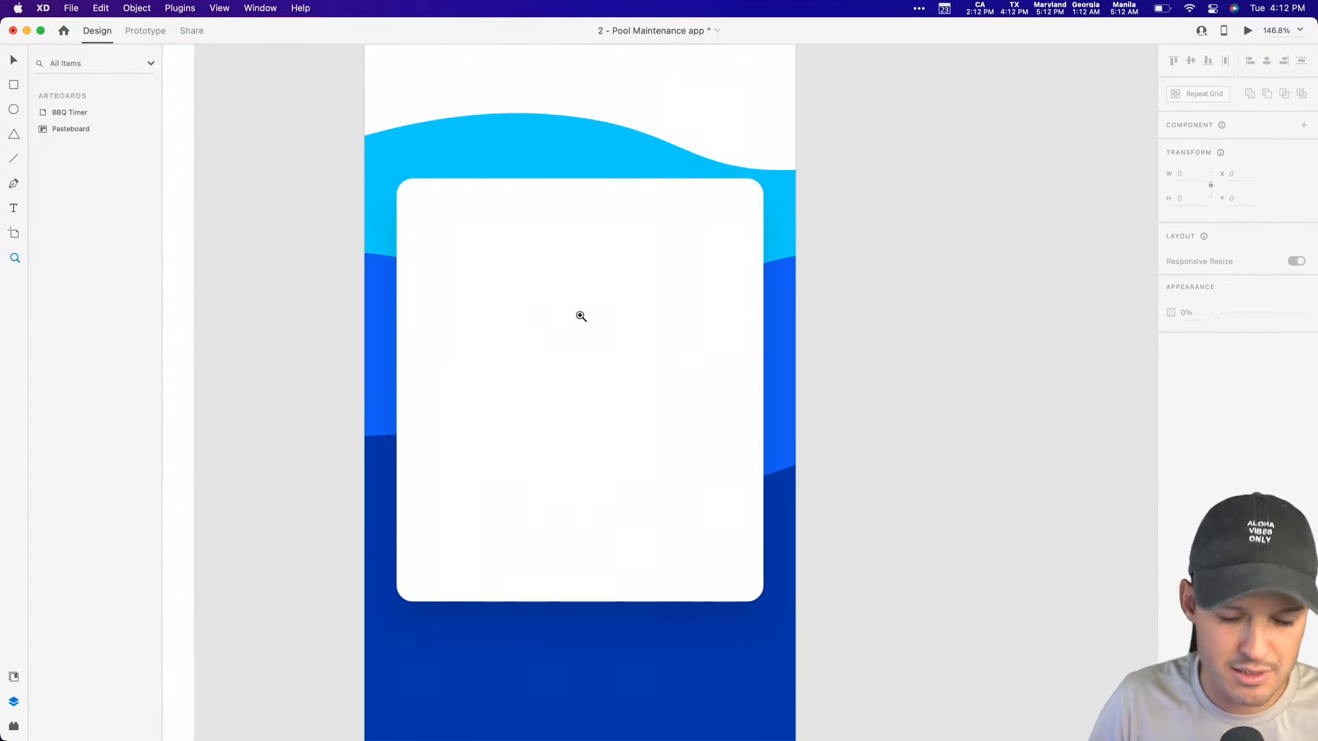
click(578, 319)
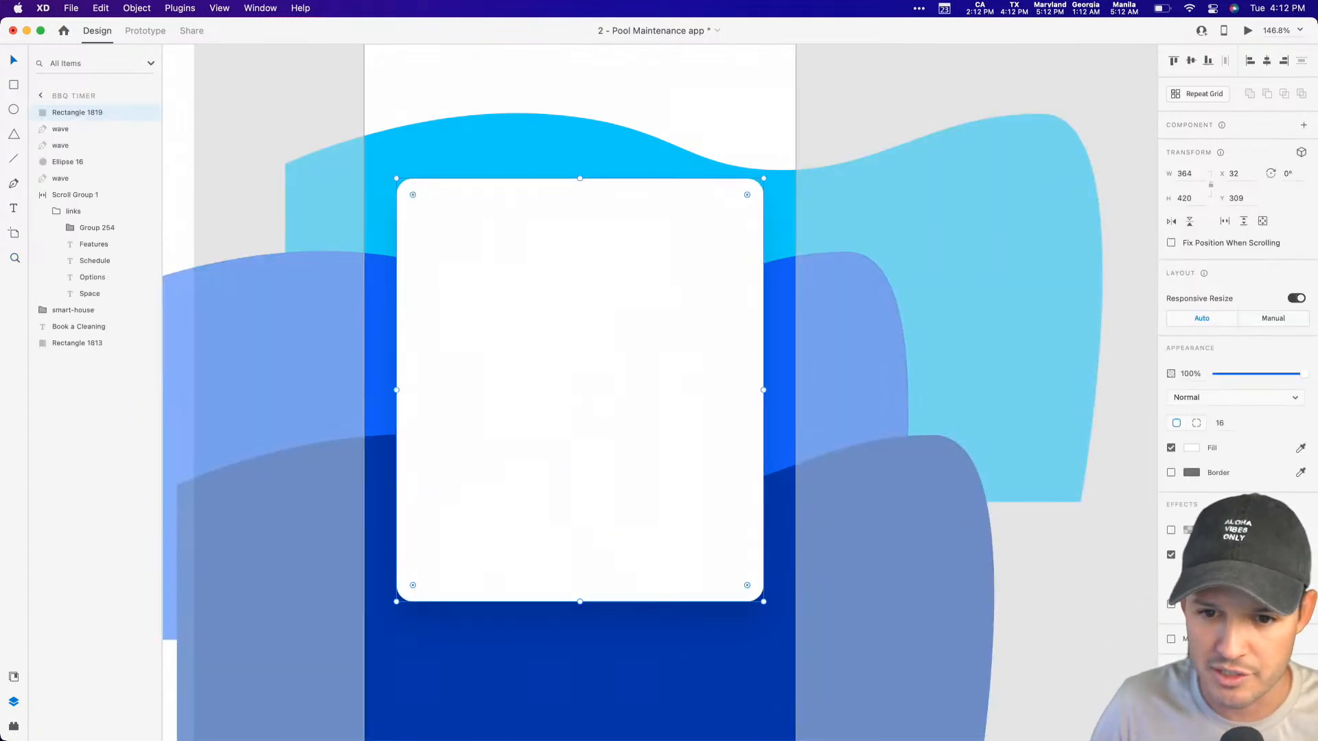
click(1191, 555)
key(Tab)
text(9)
click(1110, 652)
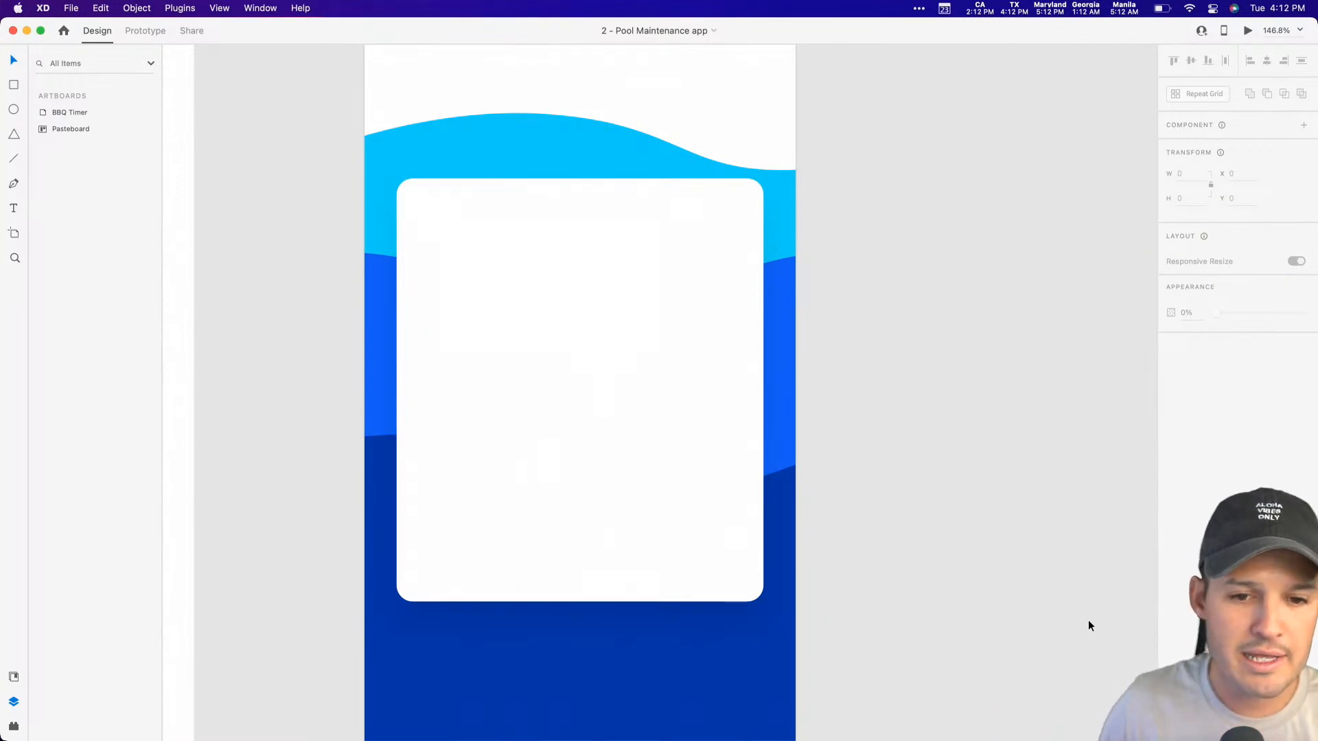
Step: Bring the "Book a Cleaning" label and its button rectangle to the top of the layer order
click(698, 671)
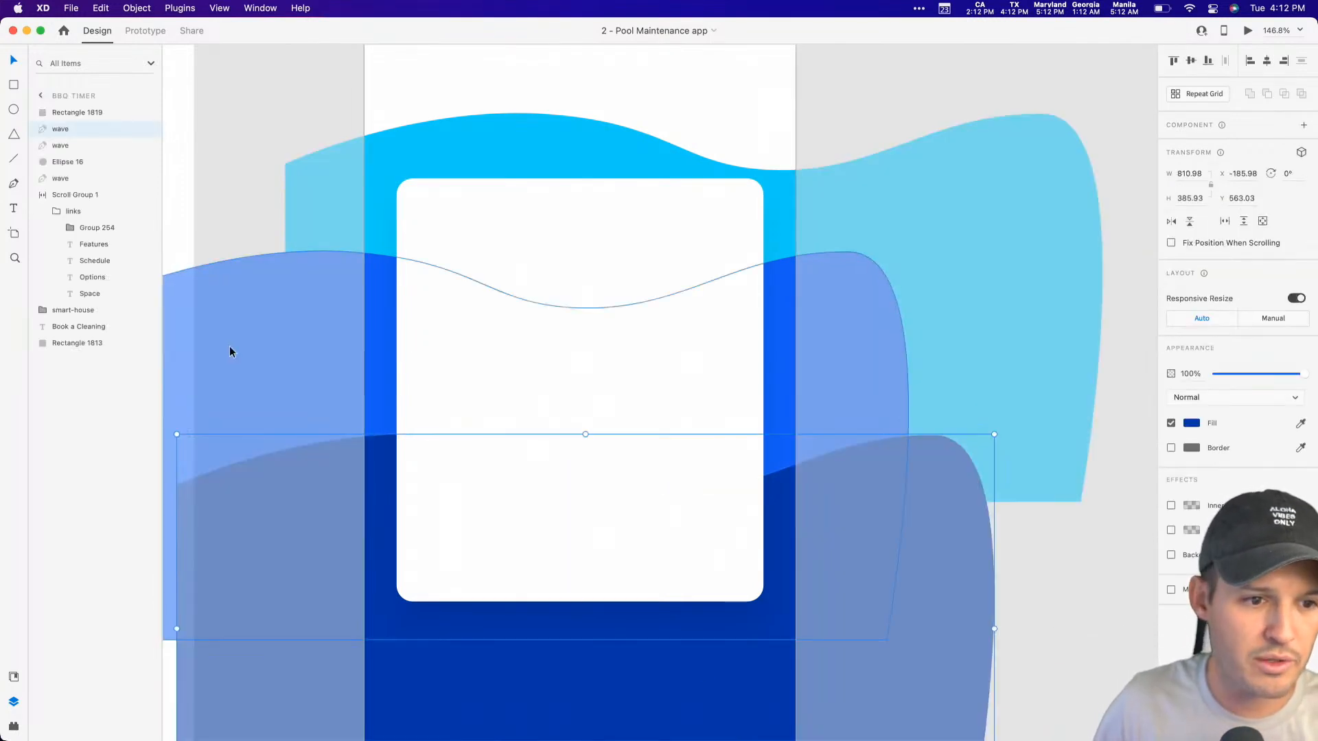
click(80, 343)
shift+click(80, 328)
drag(79, 328, 75, 114)
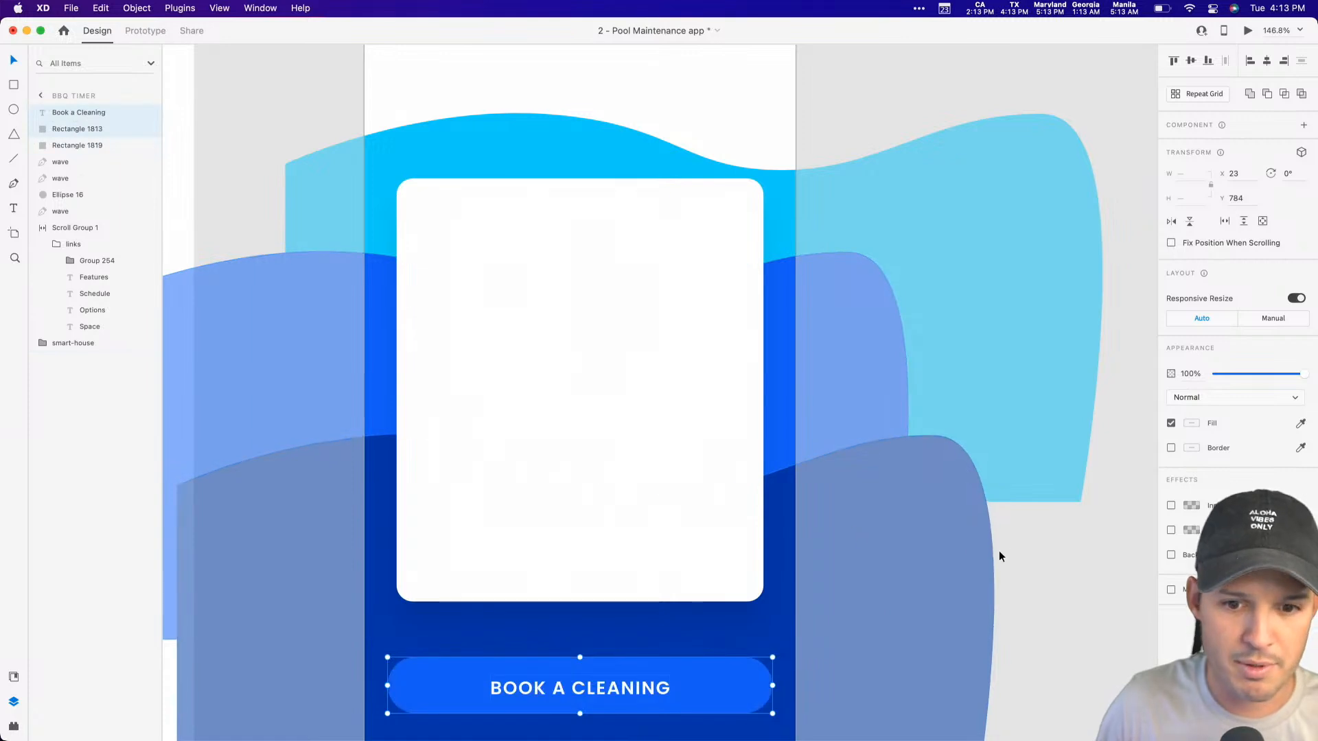
click(1030, 600)
drag(1029, 600, 980, 437)
key(super+1)
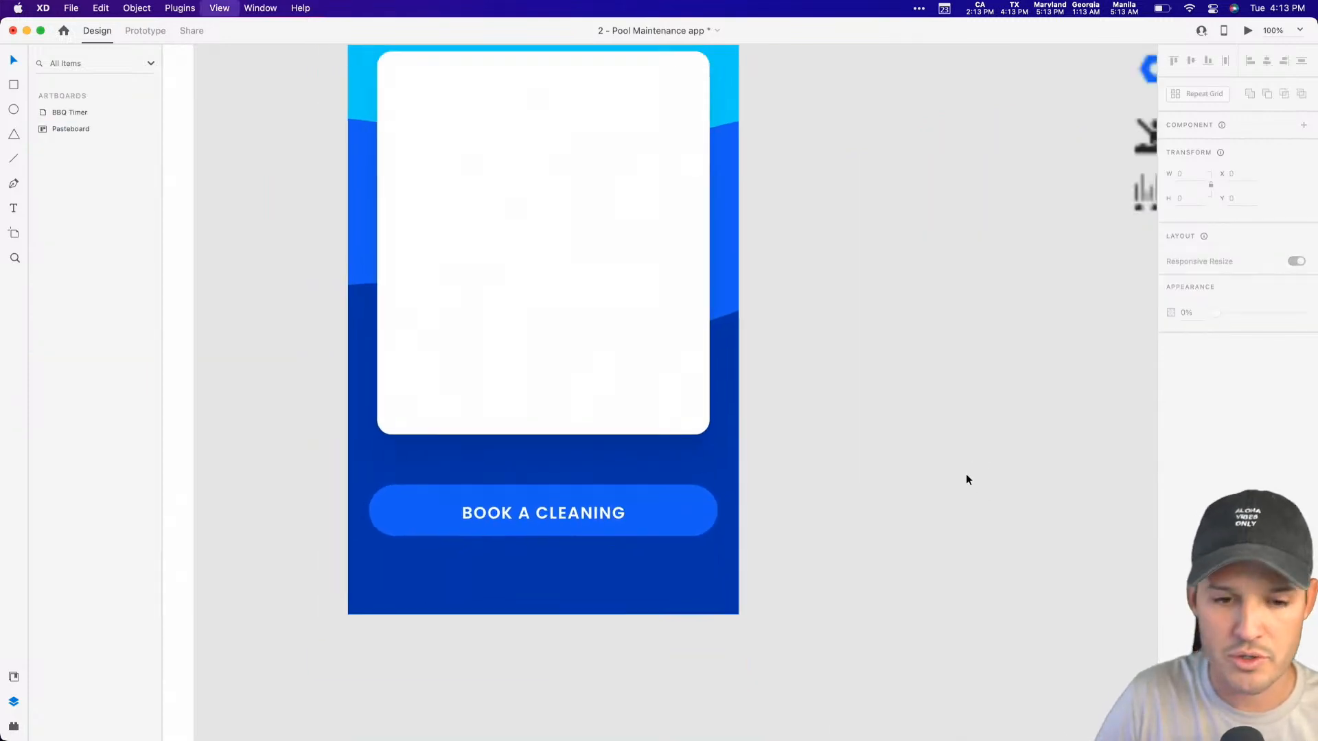
Step: Group the "Book a Cleaning" label with its button rectangle and name the group "button"
drag(861, 594, 854, 488)
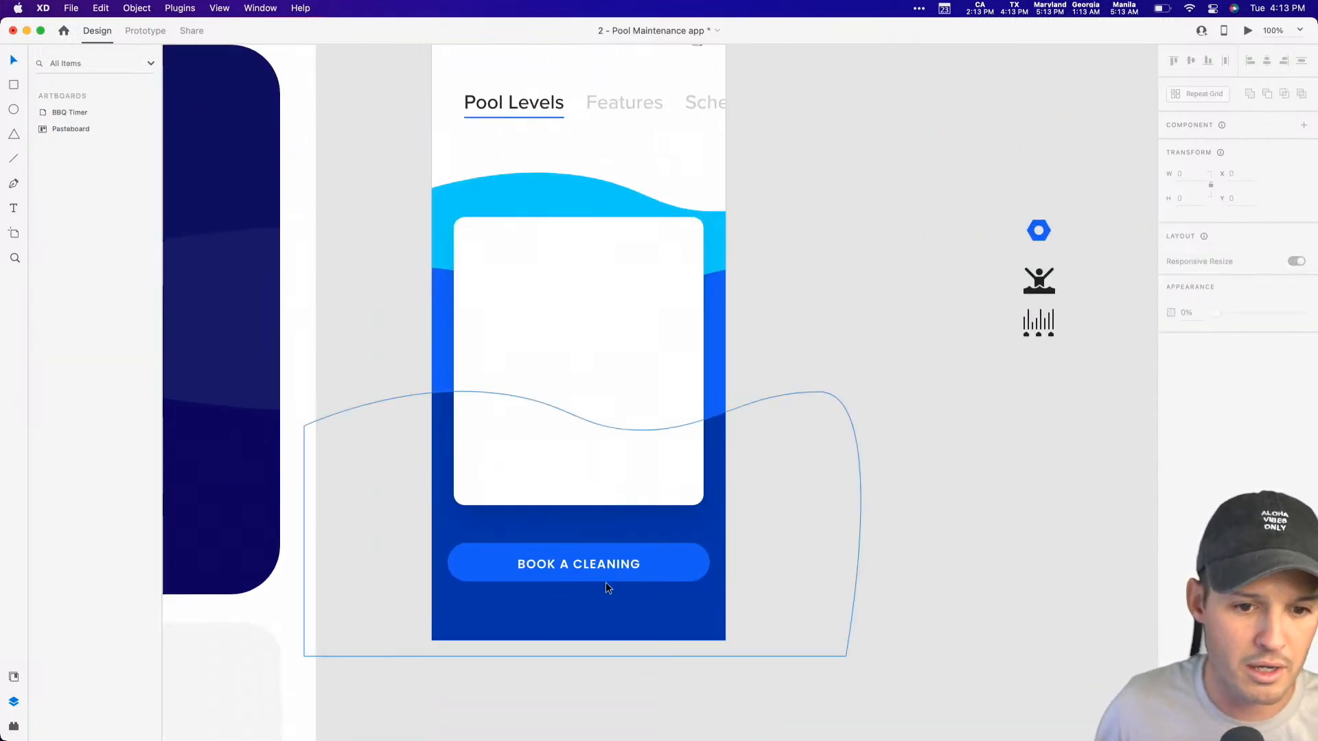
click(596, 565)
click(961, 541)
click(616, 564)
shift+click(616, 564)
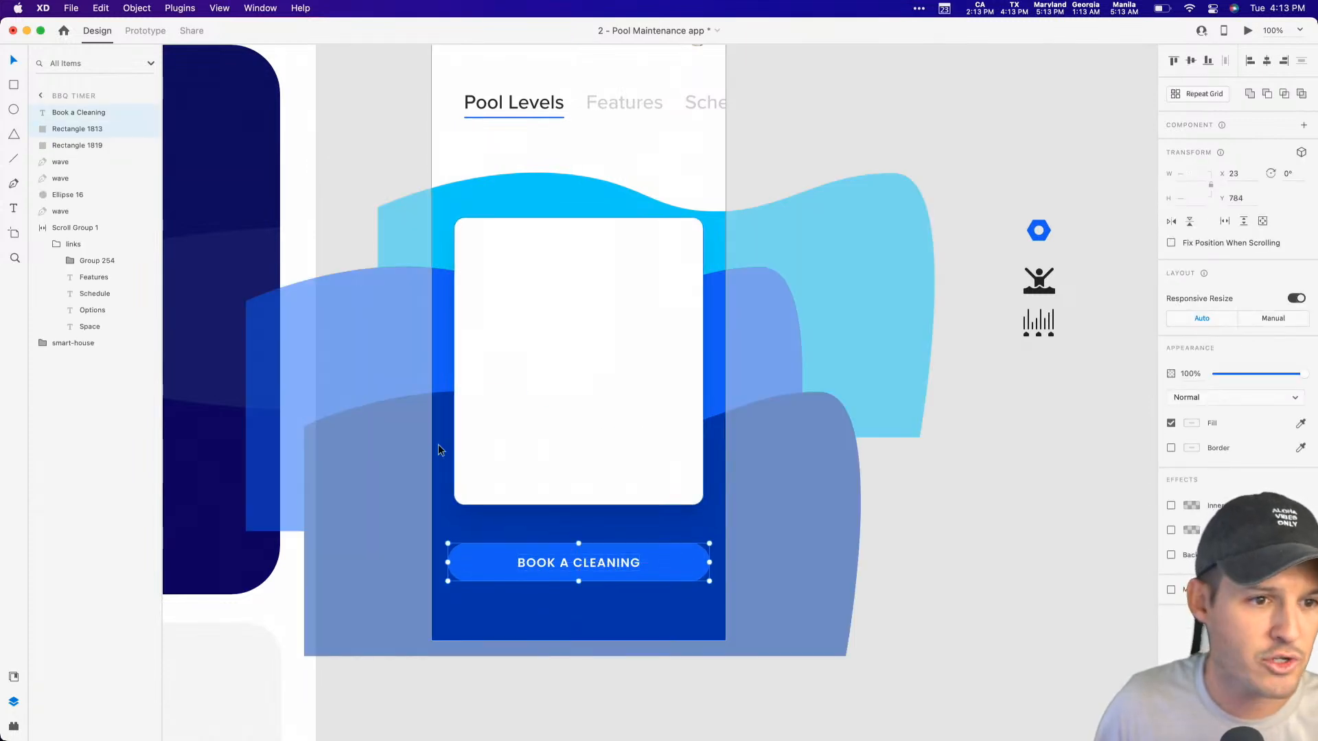
key(super+g)
double_click(74, 113)
text(button)
key(Return)
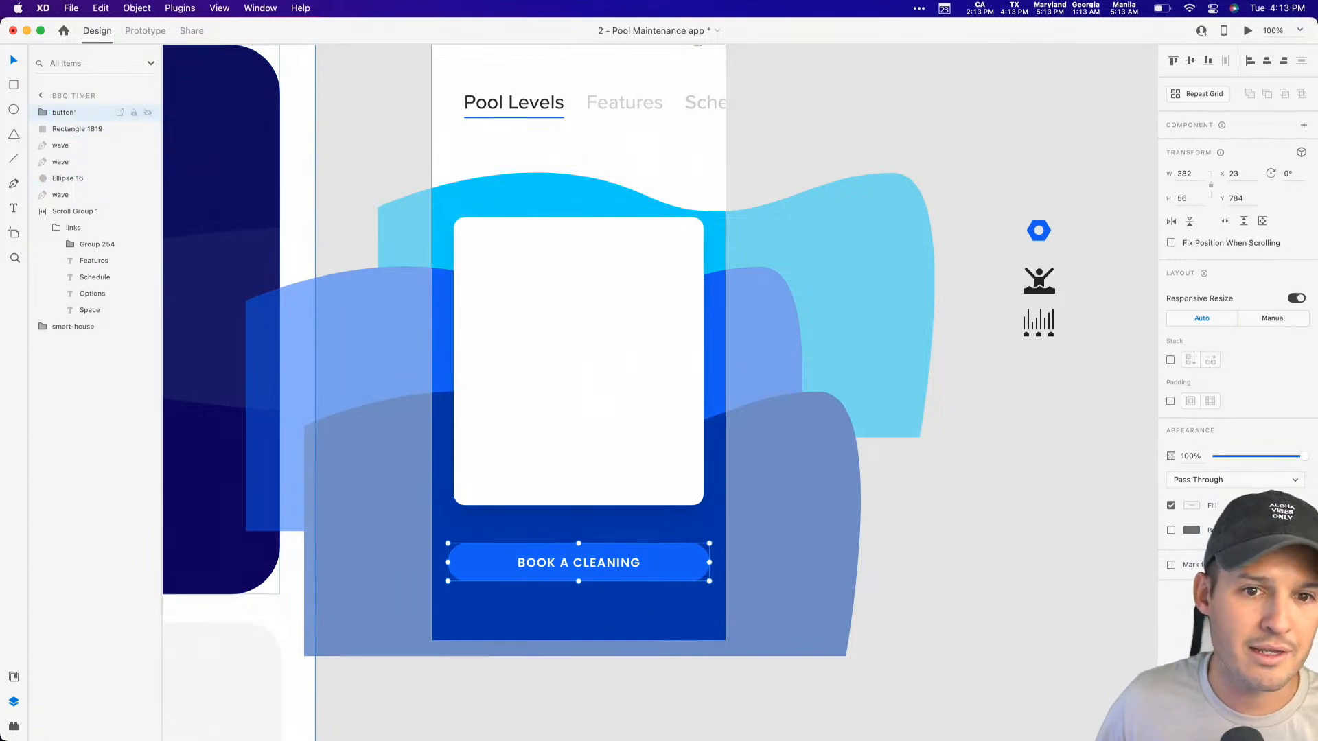
Step: Correct the group's name to read exactly "button" and convert the group into a component
click(72, 113)
double_click(68, 114)
click(84, 113)
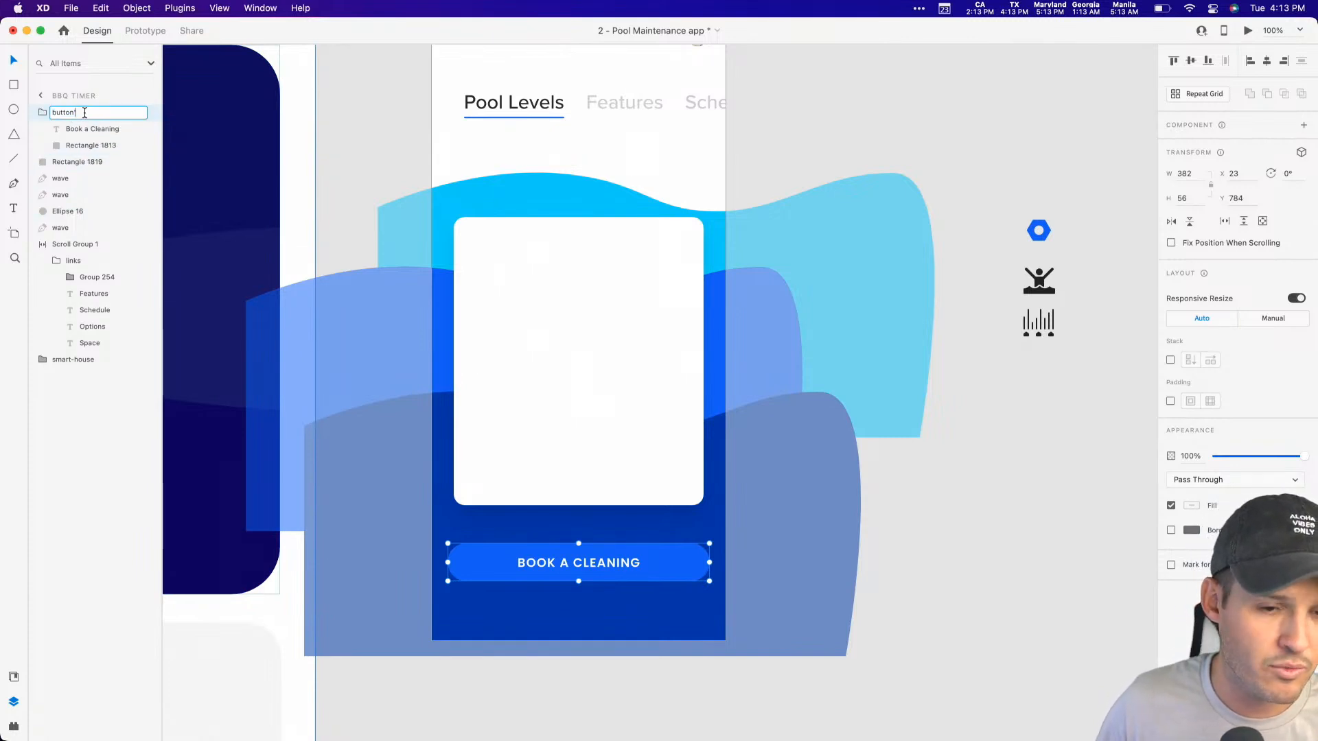
key(Return)
key(super+k)
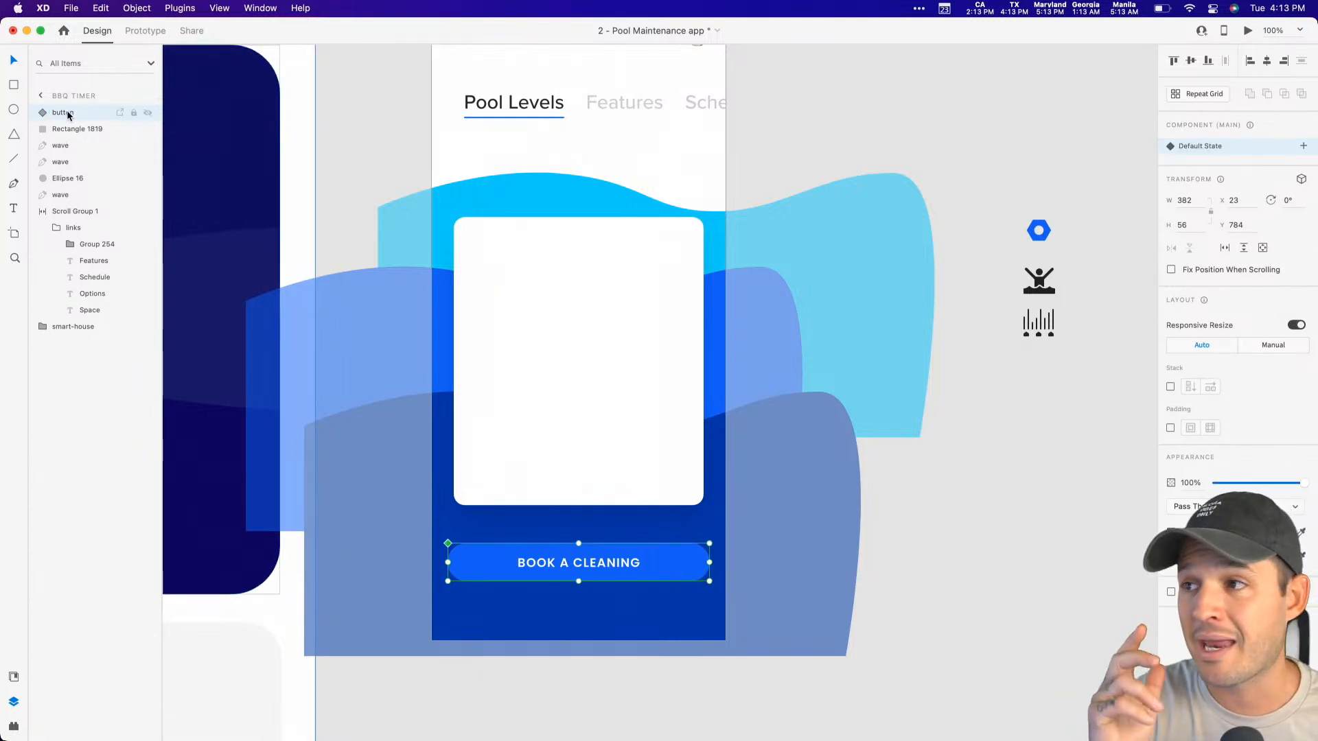
Step: Place a trial instance of the button component on the pasteboard beside the artboard, then delete it
click(13, 677)
drag(61, 248, 1044, 532)
click(1023, 629)
scroll(1003, 632, right, 5)
drag(949, 520, 899, 490)
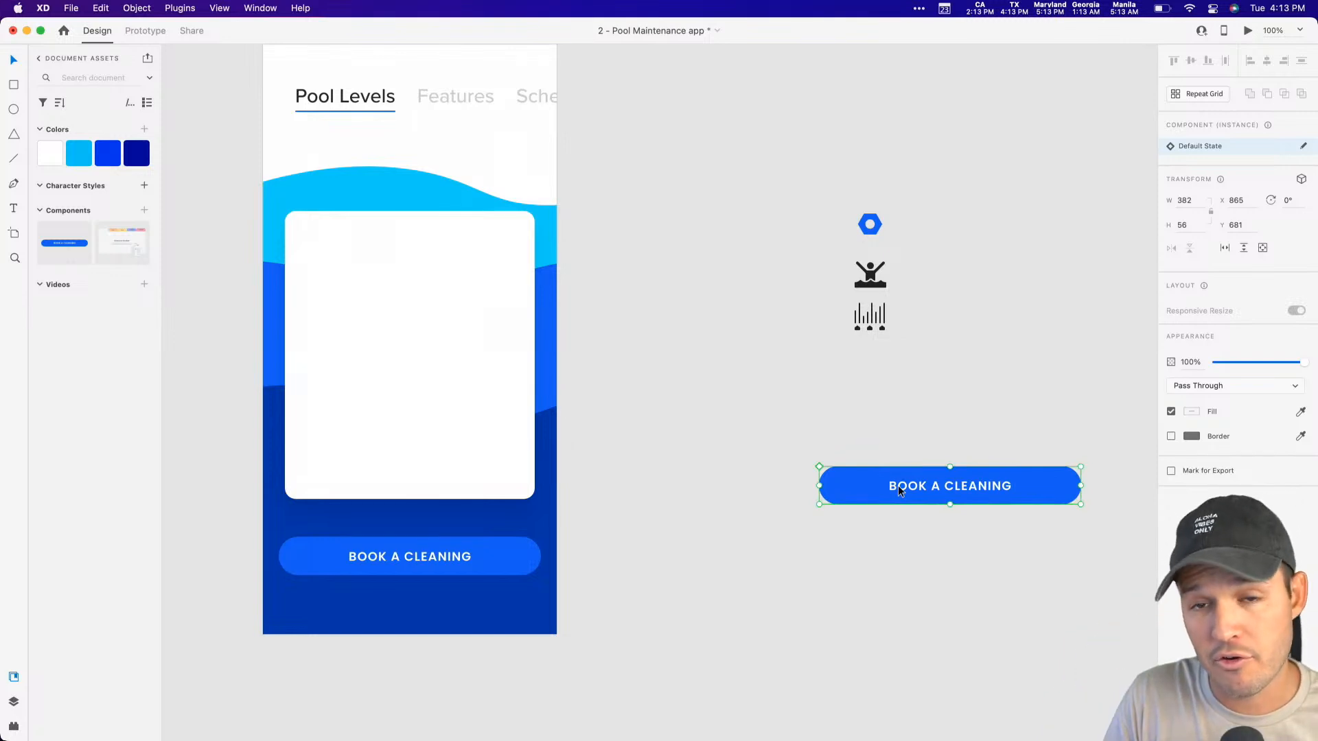
key(Delete)
Step: Draw a borderless white bar about 250 by 5 near the artboard's bottom edge, below the booking button
drag(842, 478, 971, 532)
drag(838, 603, 856, 539)
key(z)
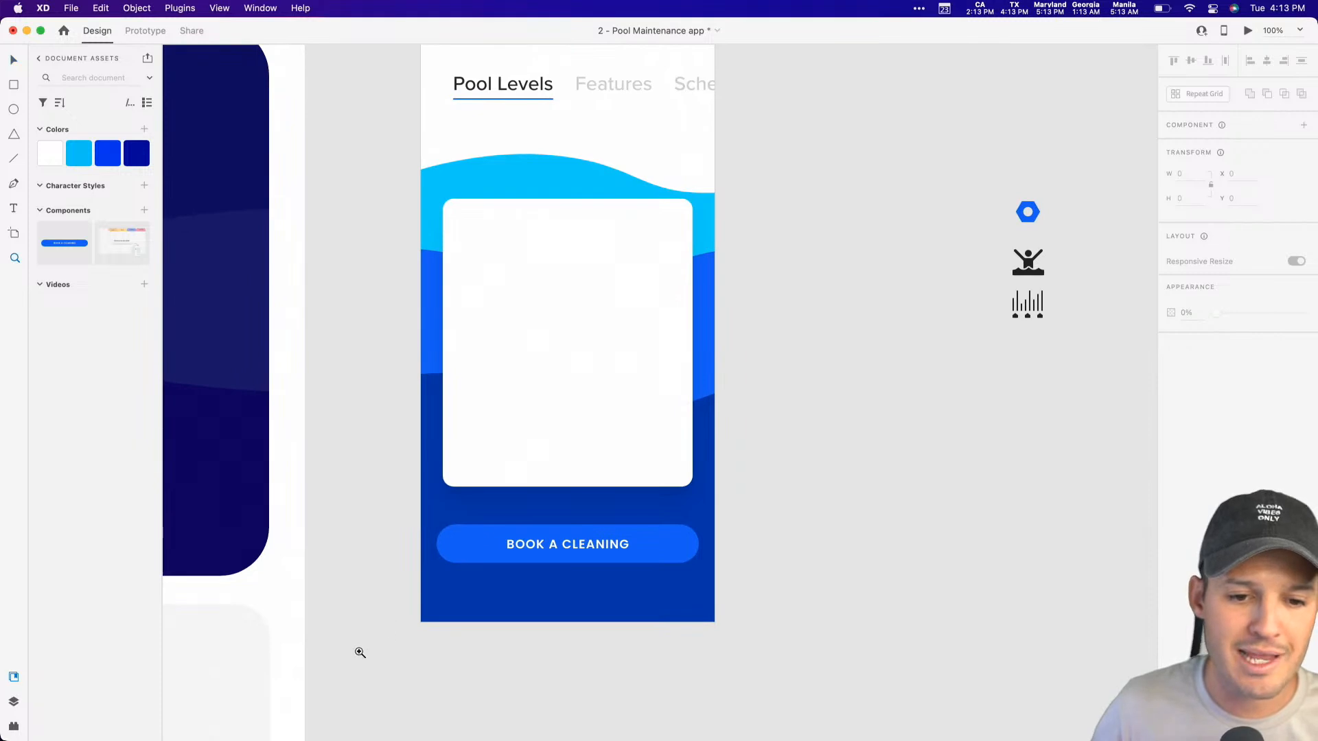
drag(357, 651, 755, 486)
drag(930, 549, 880, 487)
key(r)
drag(338, 415, 740, 422)
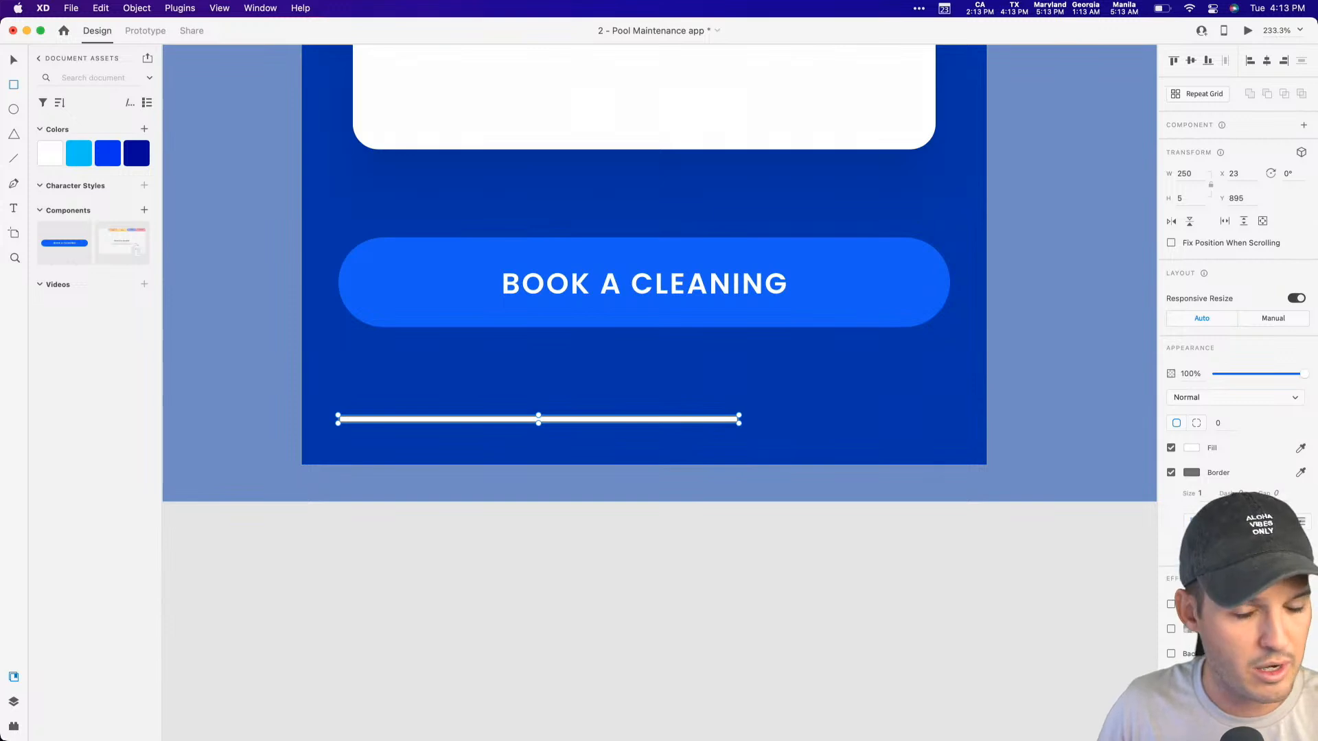
click(1171, 472)
Step: Set the thin white bar's corner radius to 61 and centre it horizontally on the artboard
click(1219, 423)
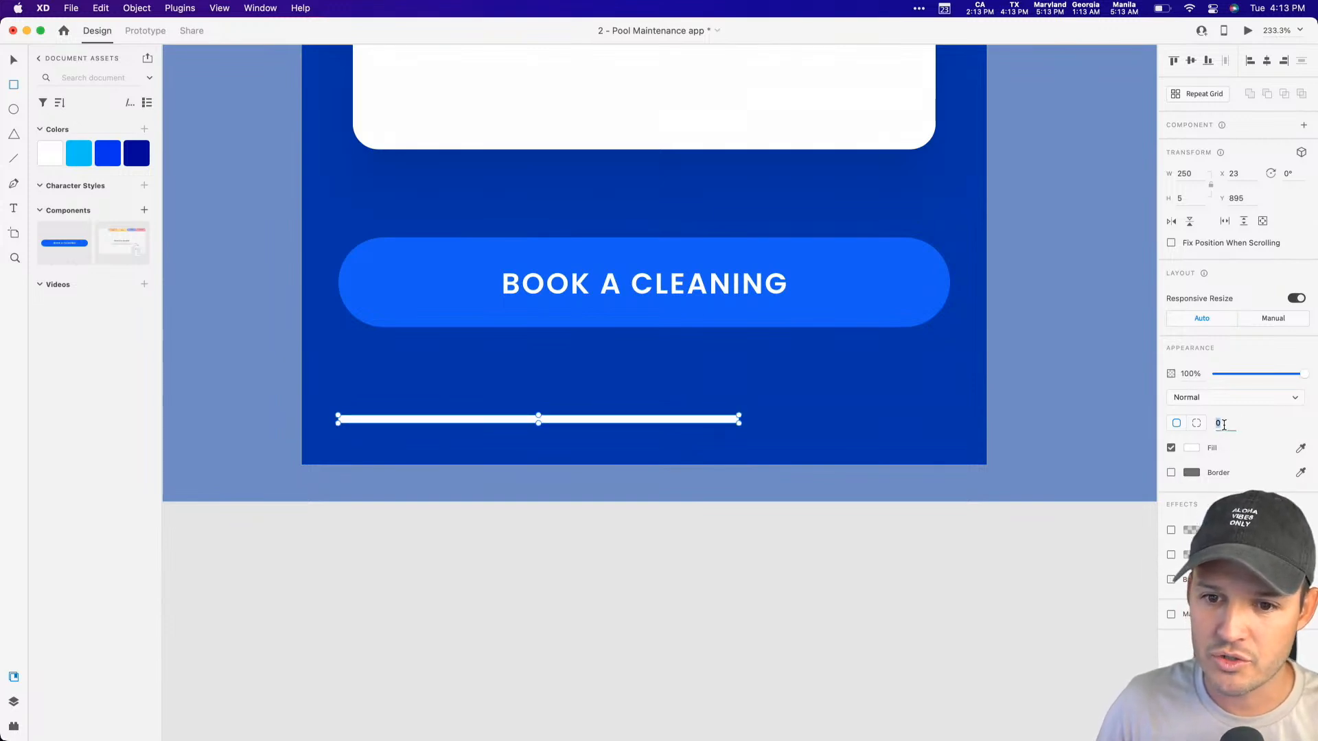
text(61)
key(Return)
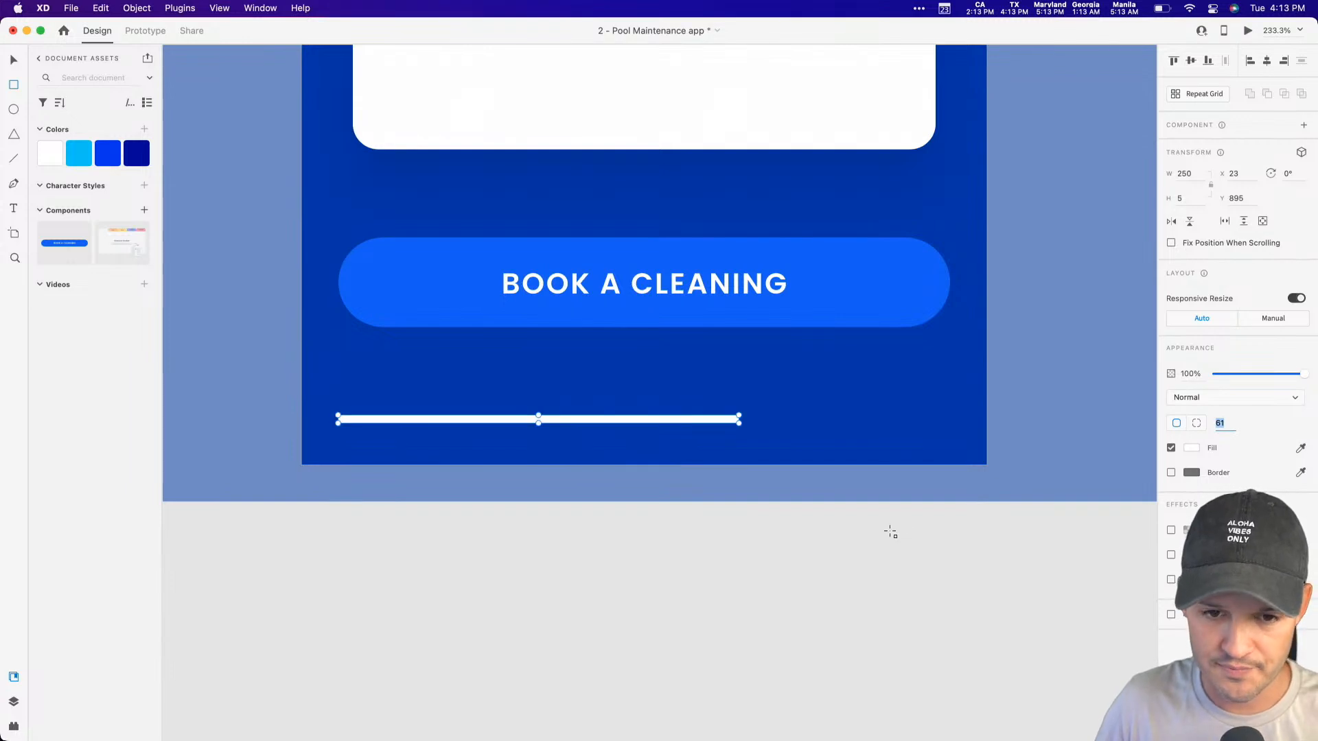
click(732, 475)
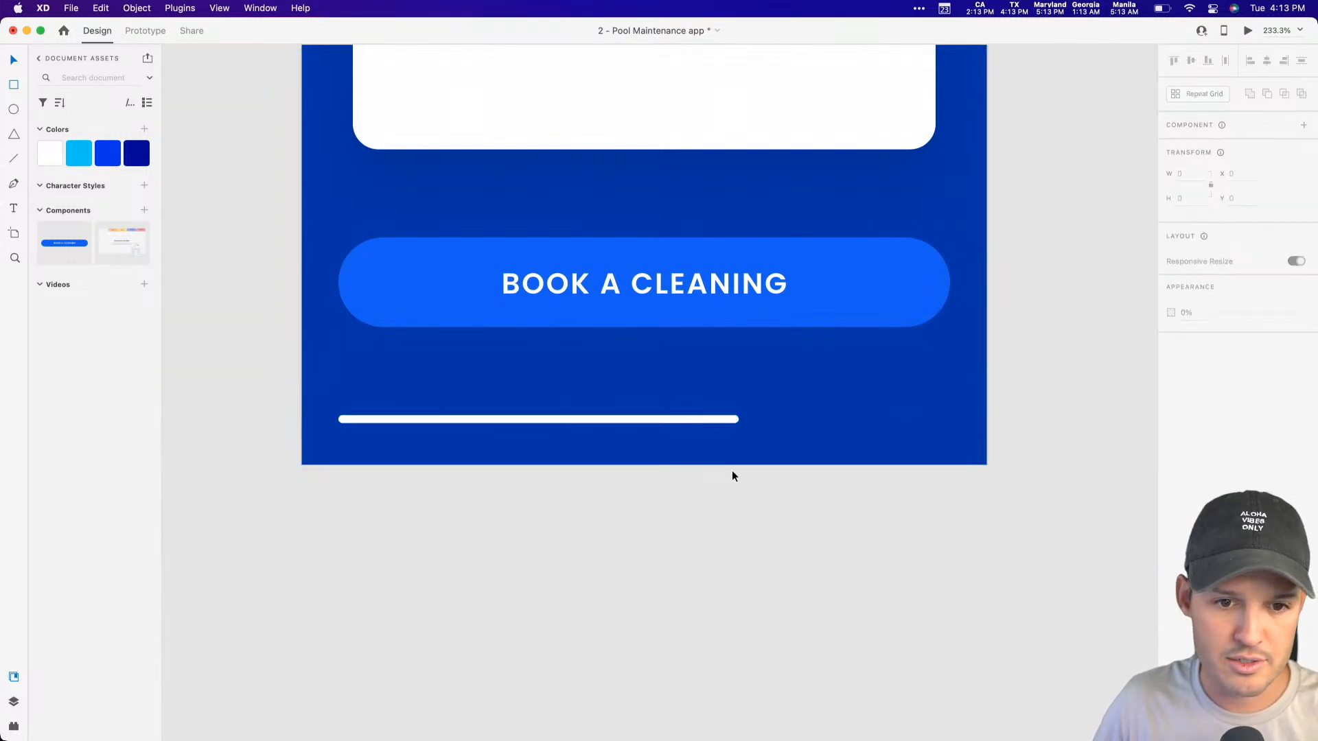
click(694, 420)
click(1267, 61)
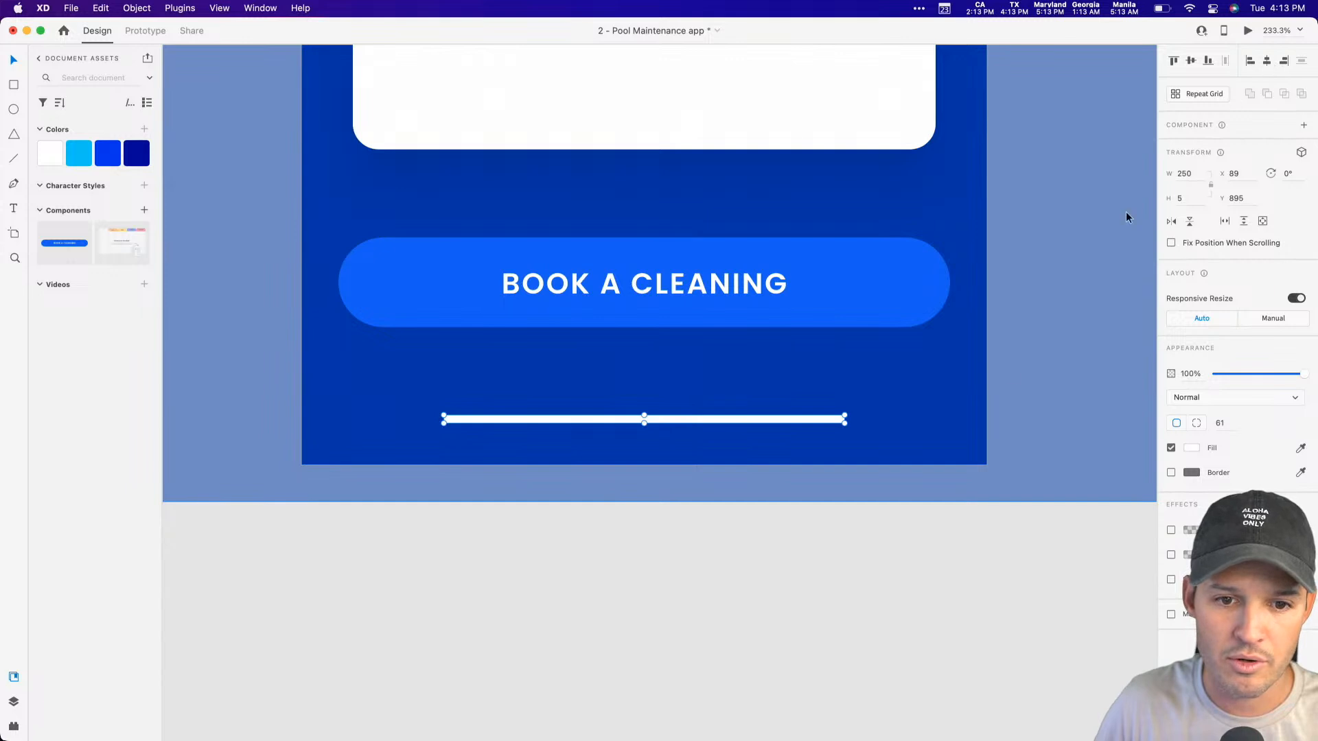
click(826, 607)
key(super+1)
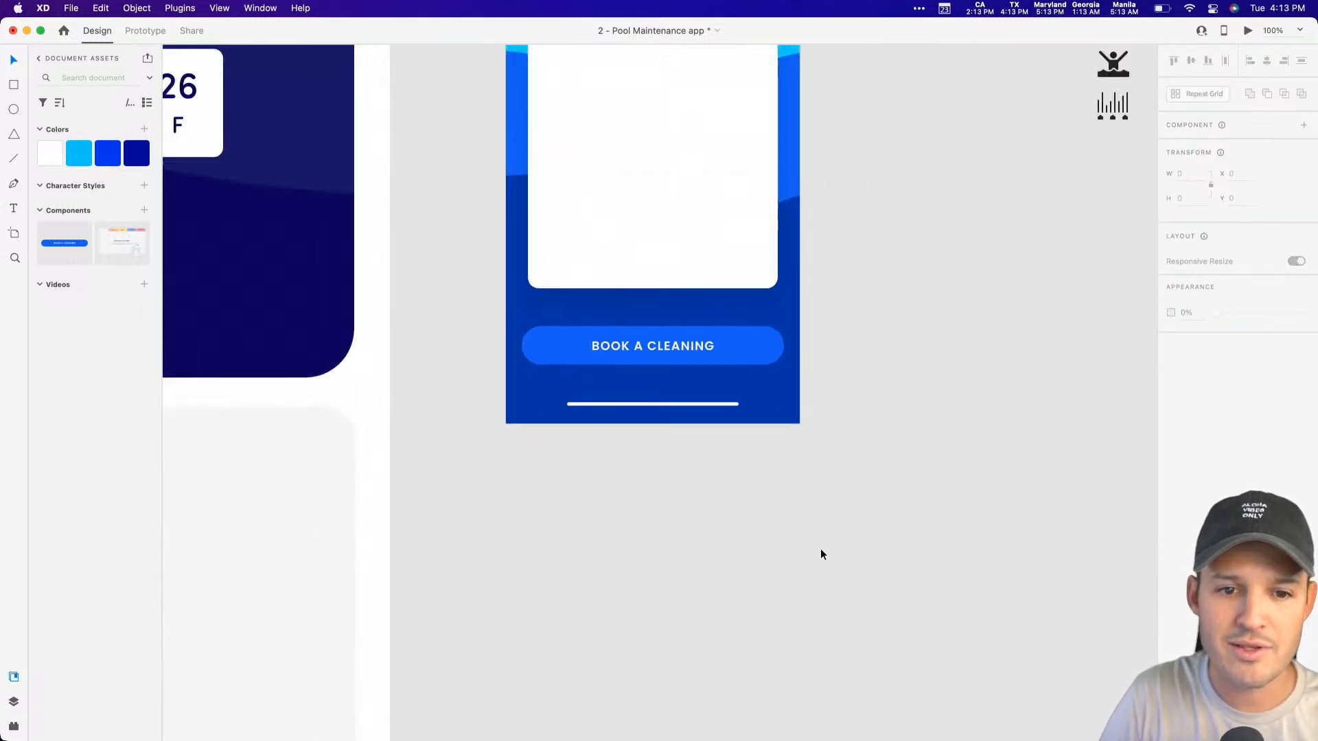
Step: Draw a vertical line about 267 long inside the white card near its left edge and colour it light grey #BFBFBF
scroll(816, 549, up, 5)
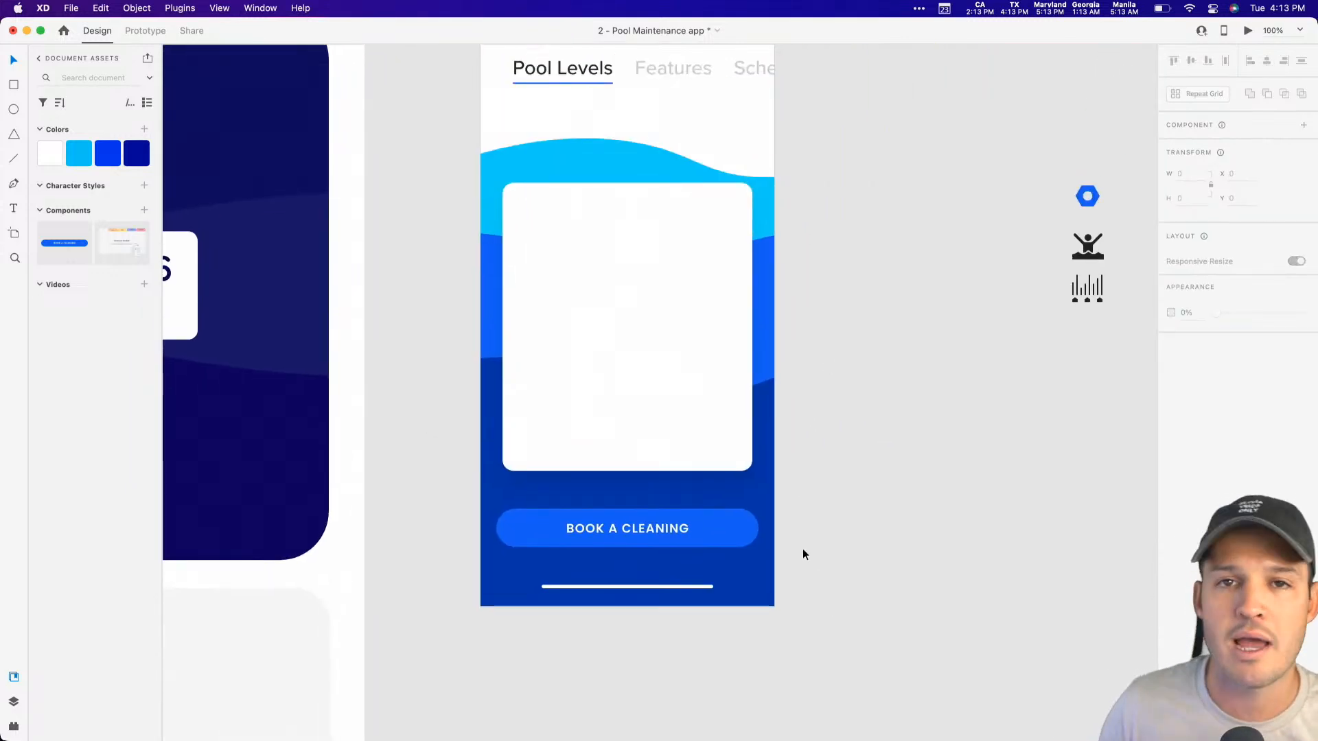
scroll(770, 505, up, 2)
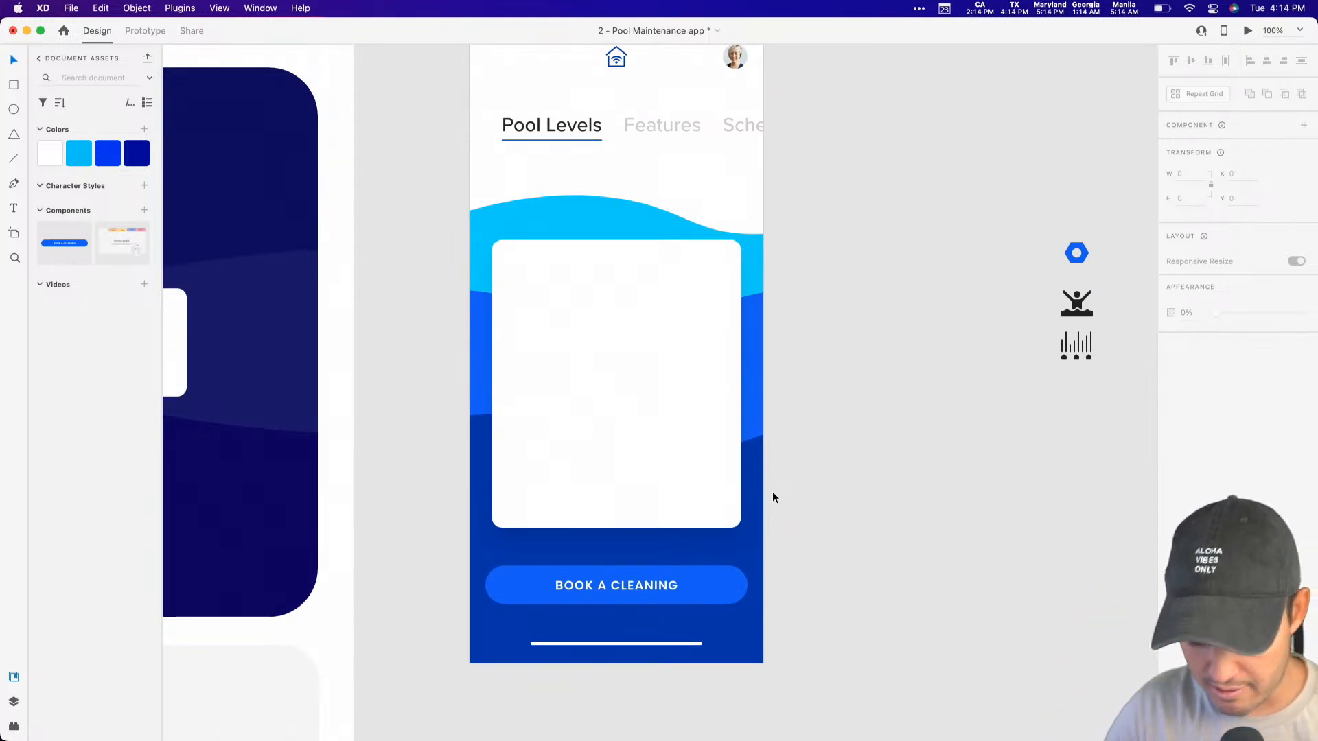
key(l)
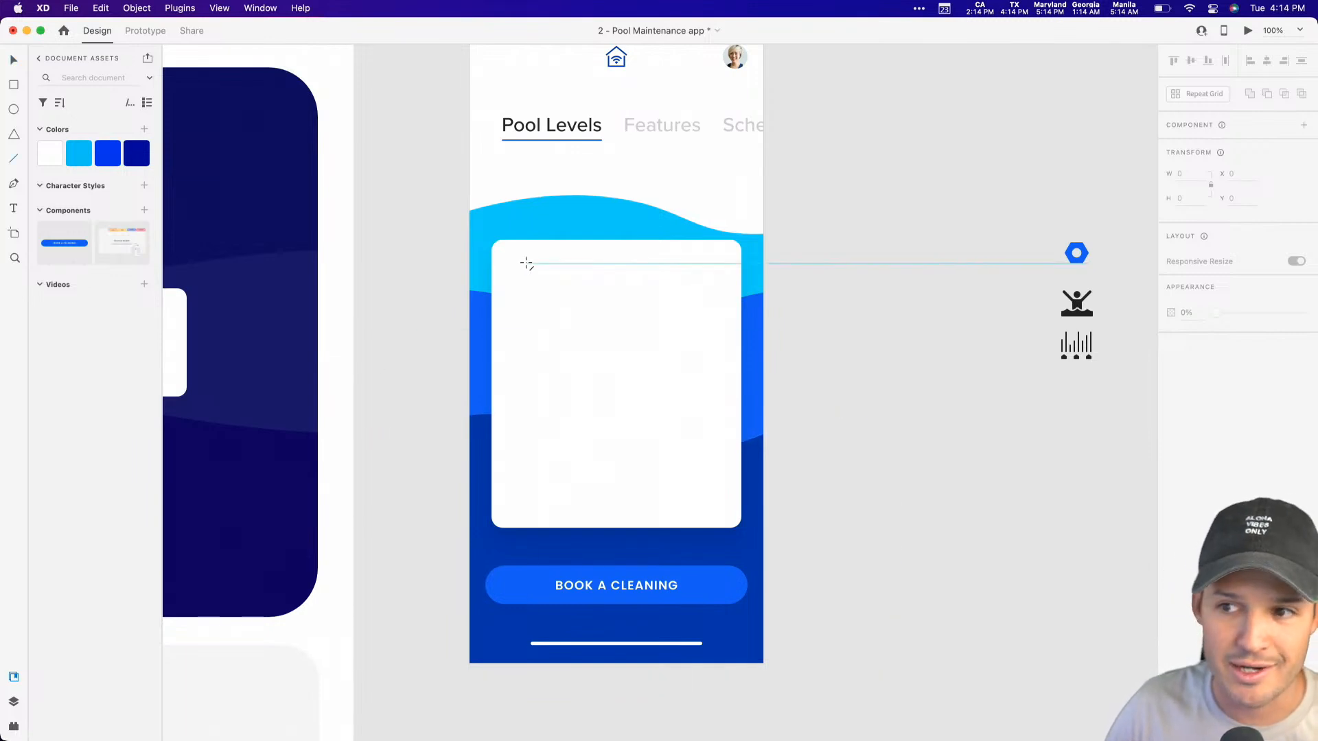
mouse_move(526, 264)
mouse_down()
mouse_move(537, 455)
mouse_move(679, 462)
mouse_up()
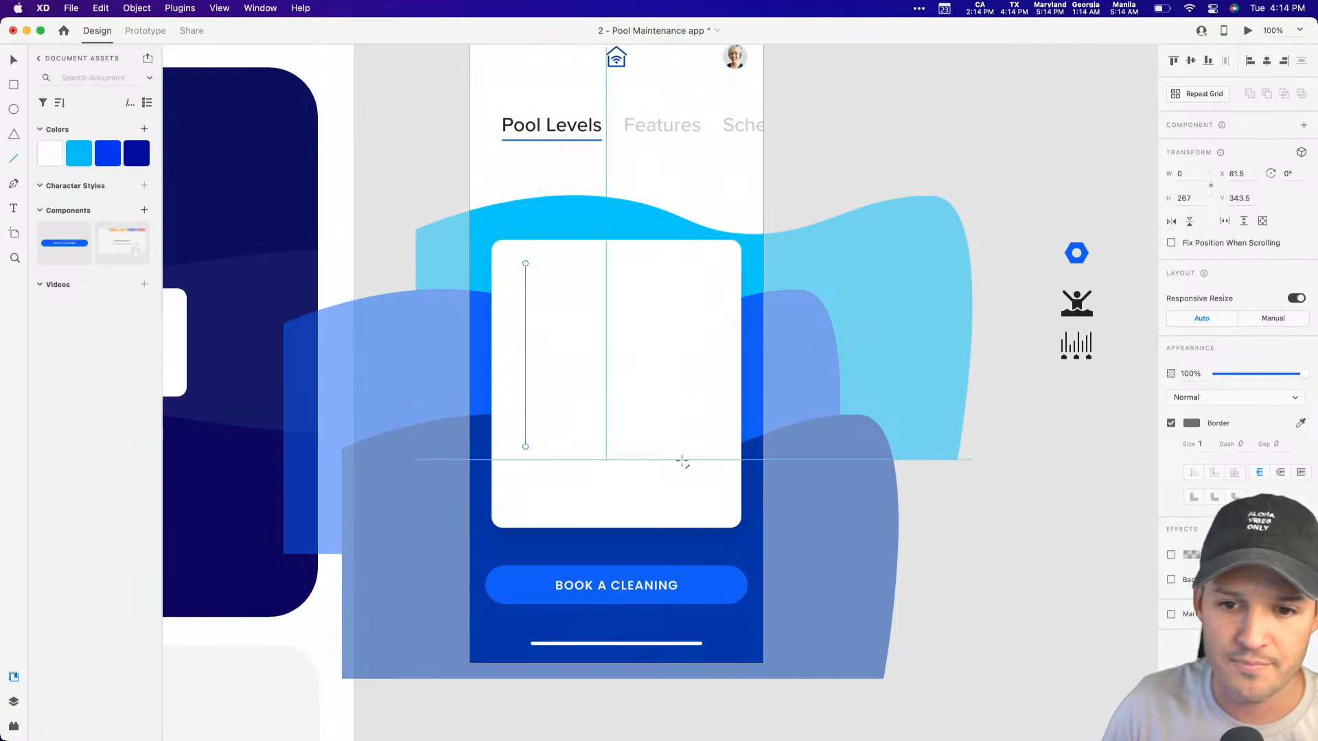
click(1191, 424)
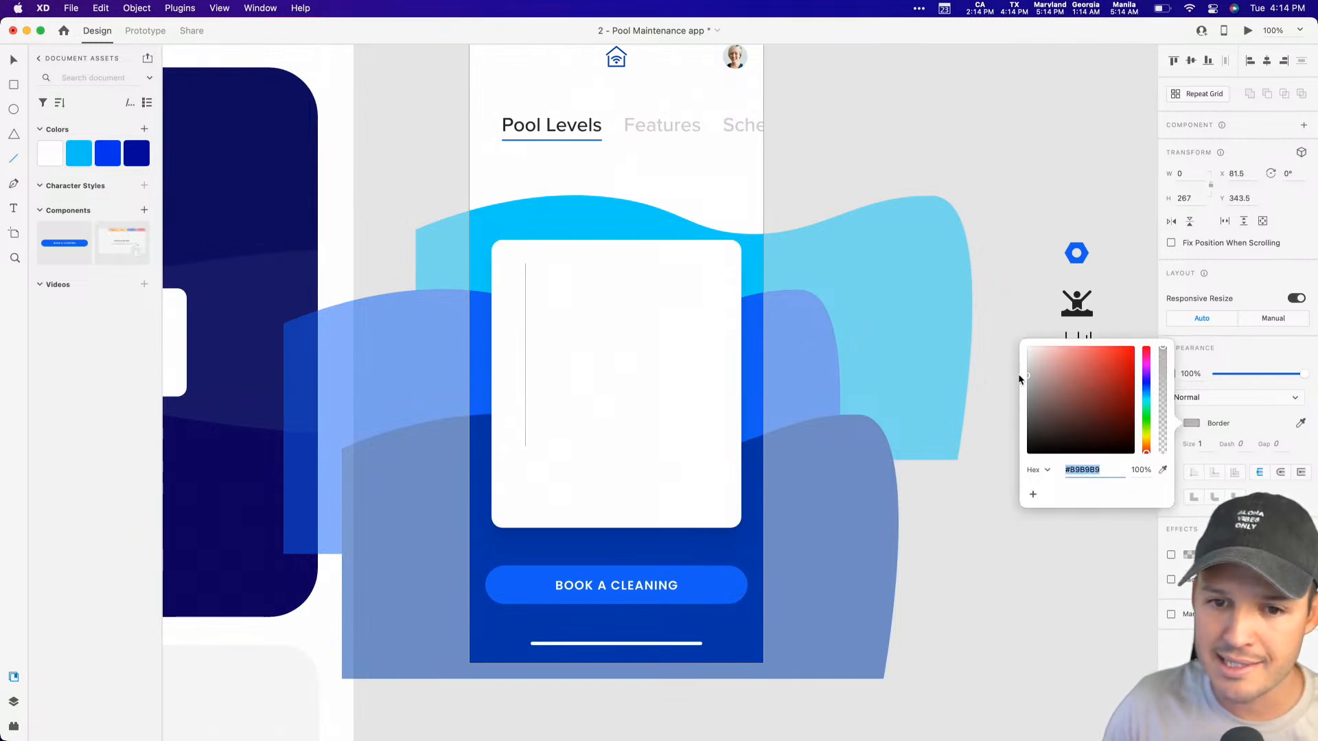
drag(1018, 371, 1017, 376)
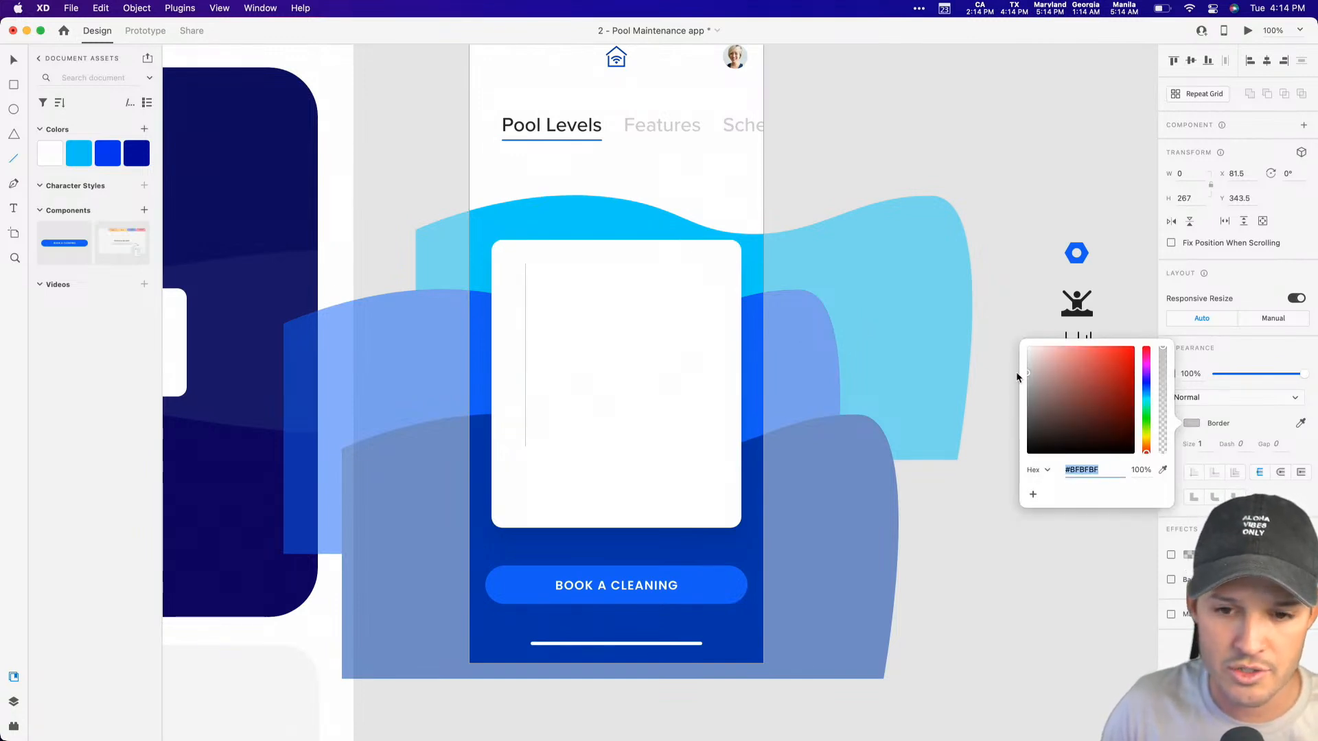
Step: Make the vertical line dashed with a dash of 10 and a gap of 12
click(1244, 444)
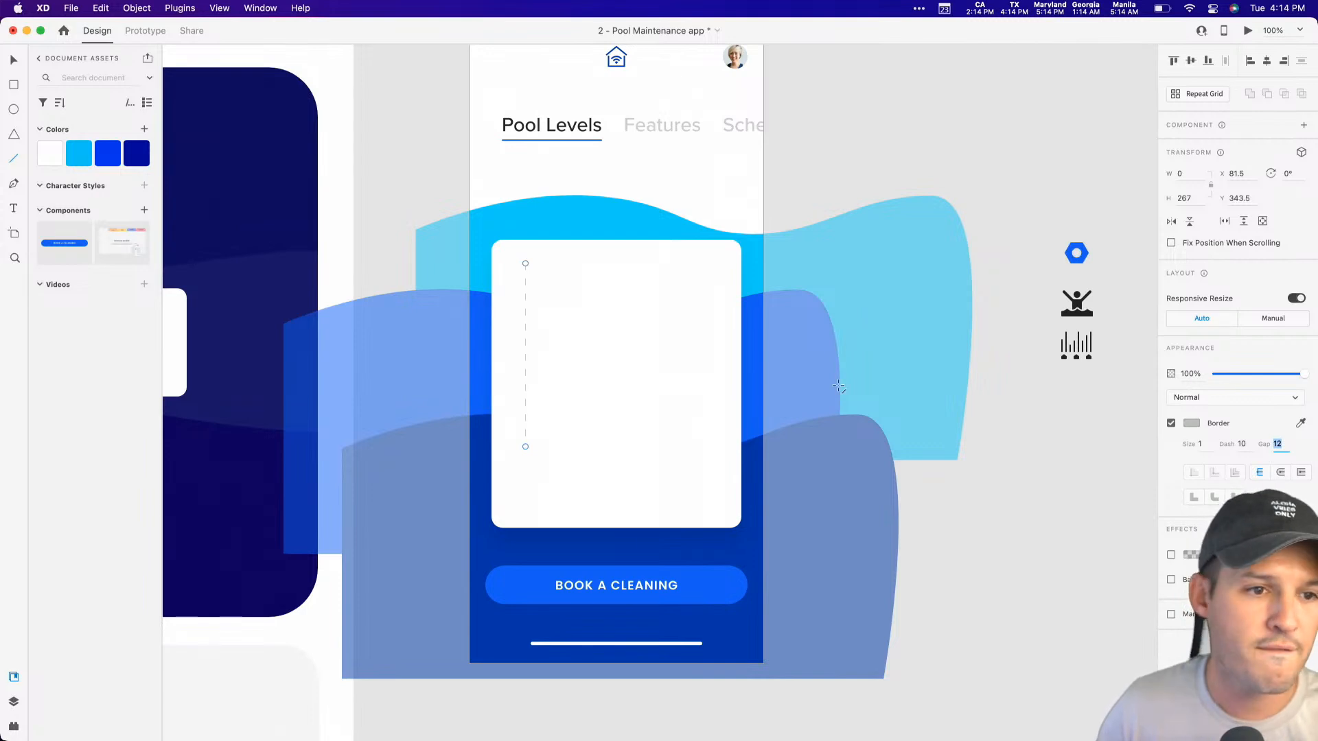
key(v)
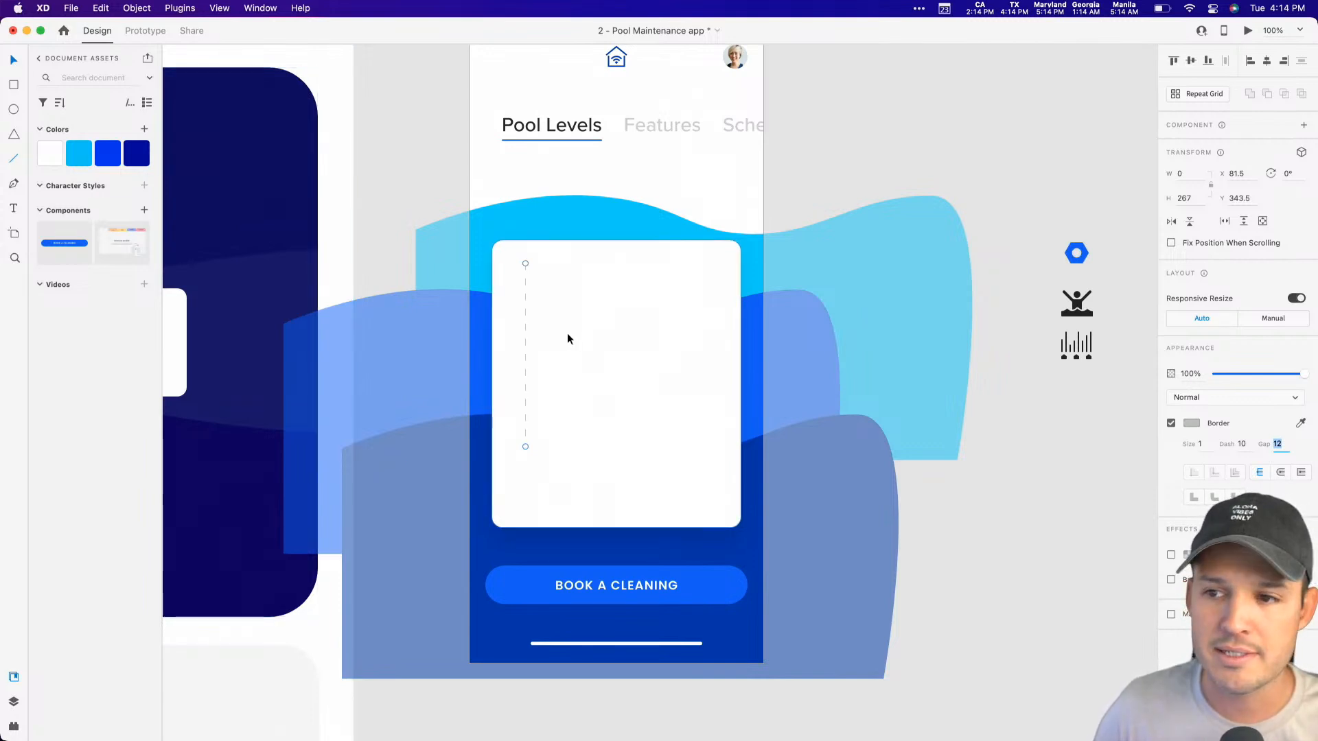
click(899, 511)
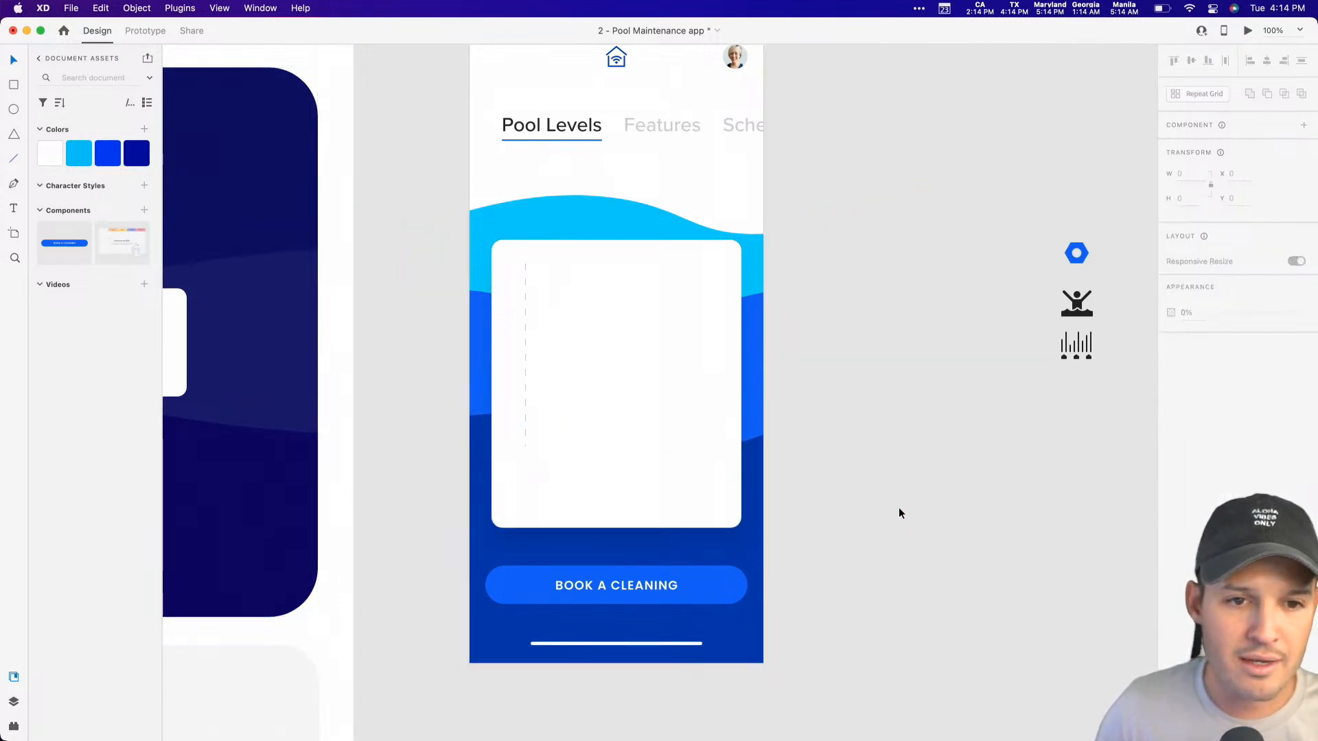
Step: Copy the "Book a Cleaning" text out of the button and place the copy on the white card below the dashed line
click(656, 134)
click(635, 585)
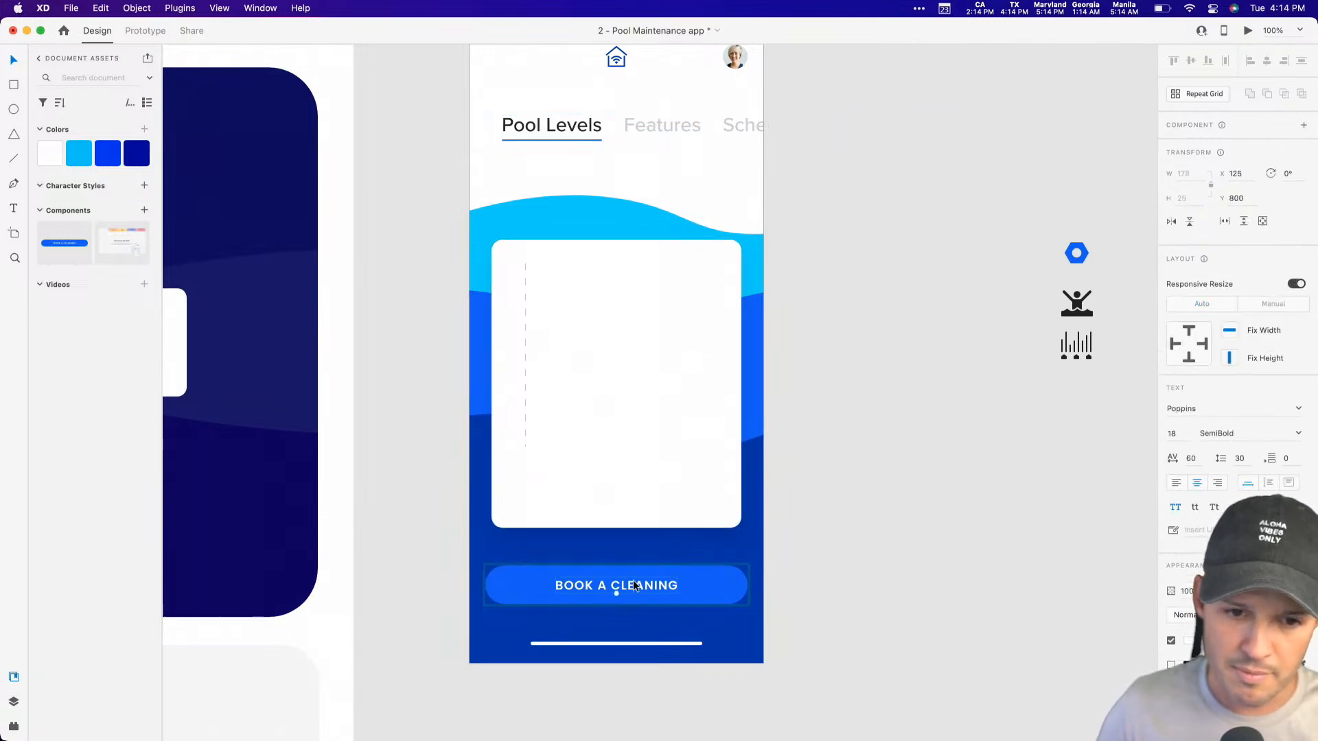
click(915, 562)
key(z)
mouse_move(812, 588)
mouse_down()
mouse_move(438, 334)
mouse_move(428, 278)
mouse_up()
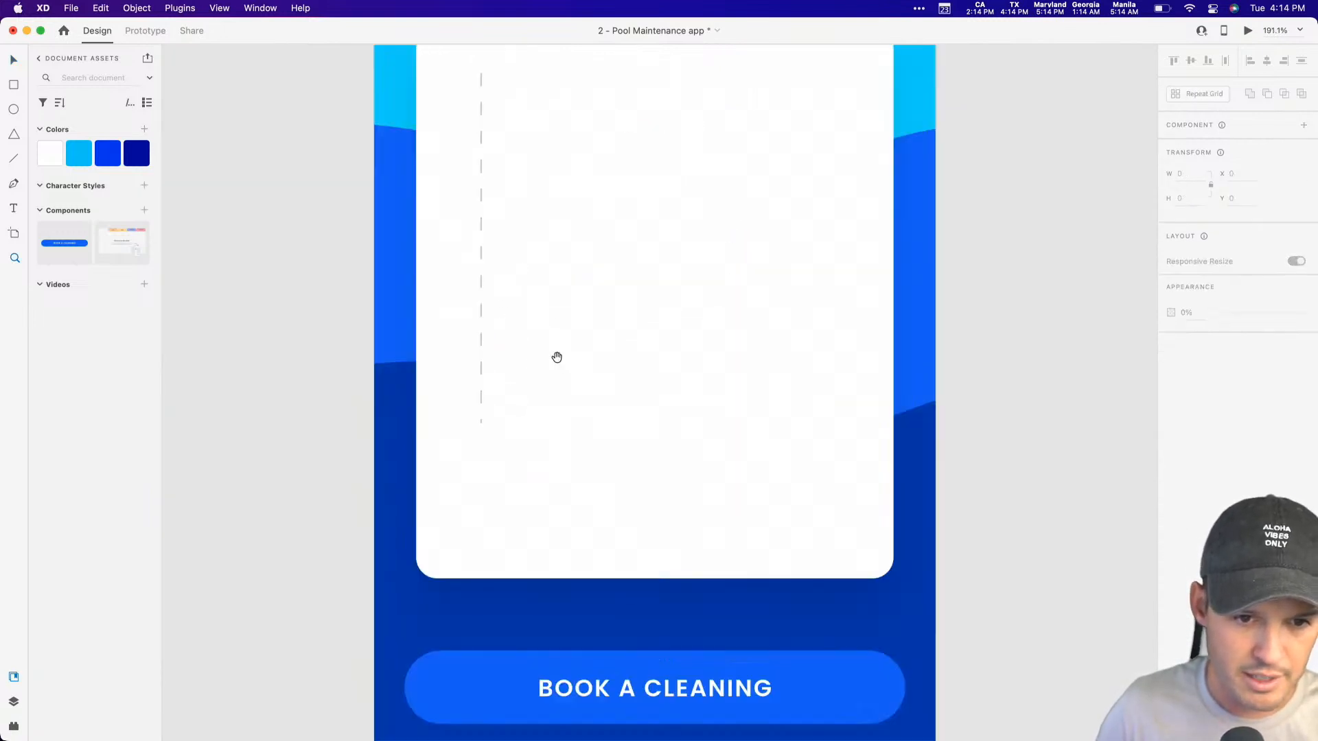
drag(556, 356, 598, 315)
key(v)
click(522, 357)
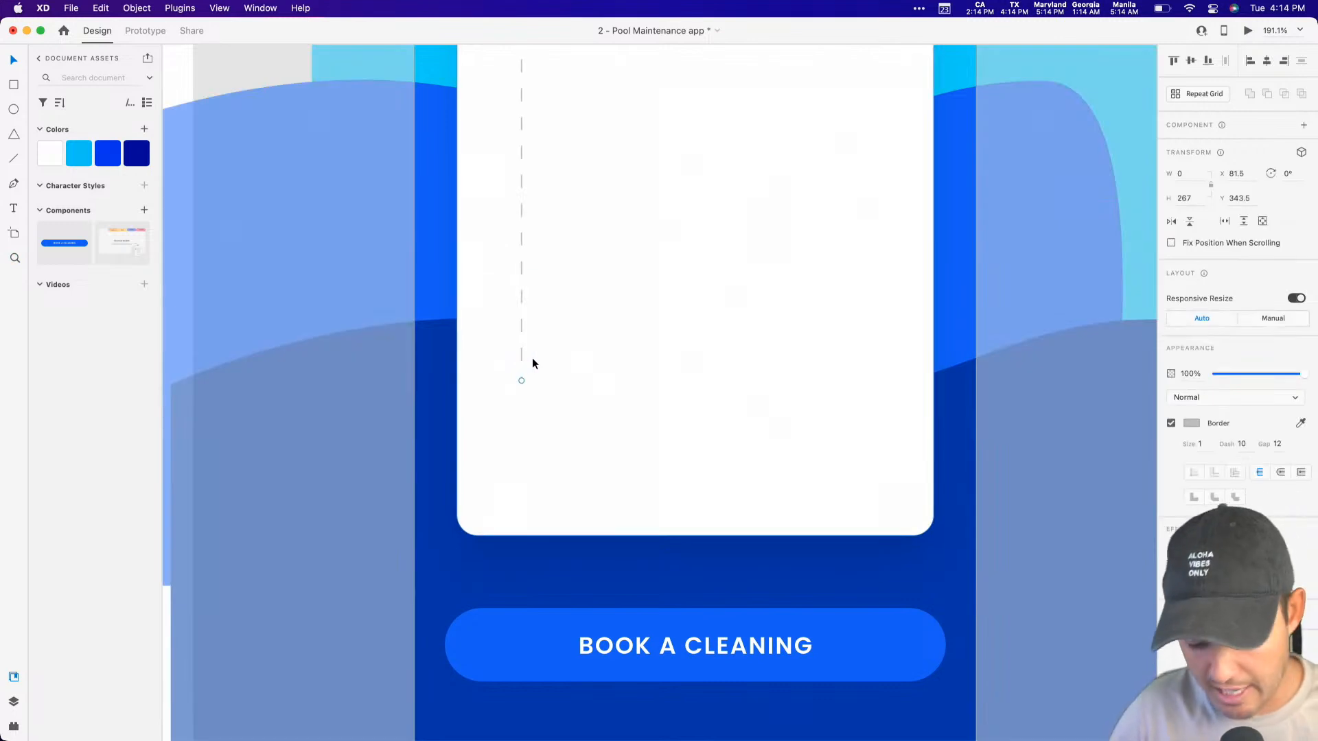
key(super+z)
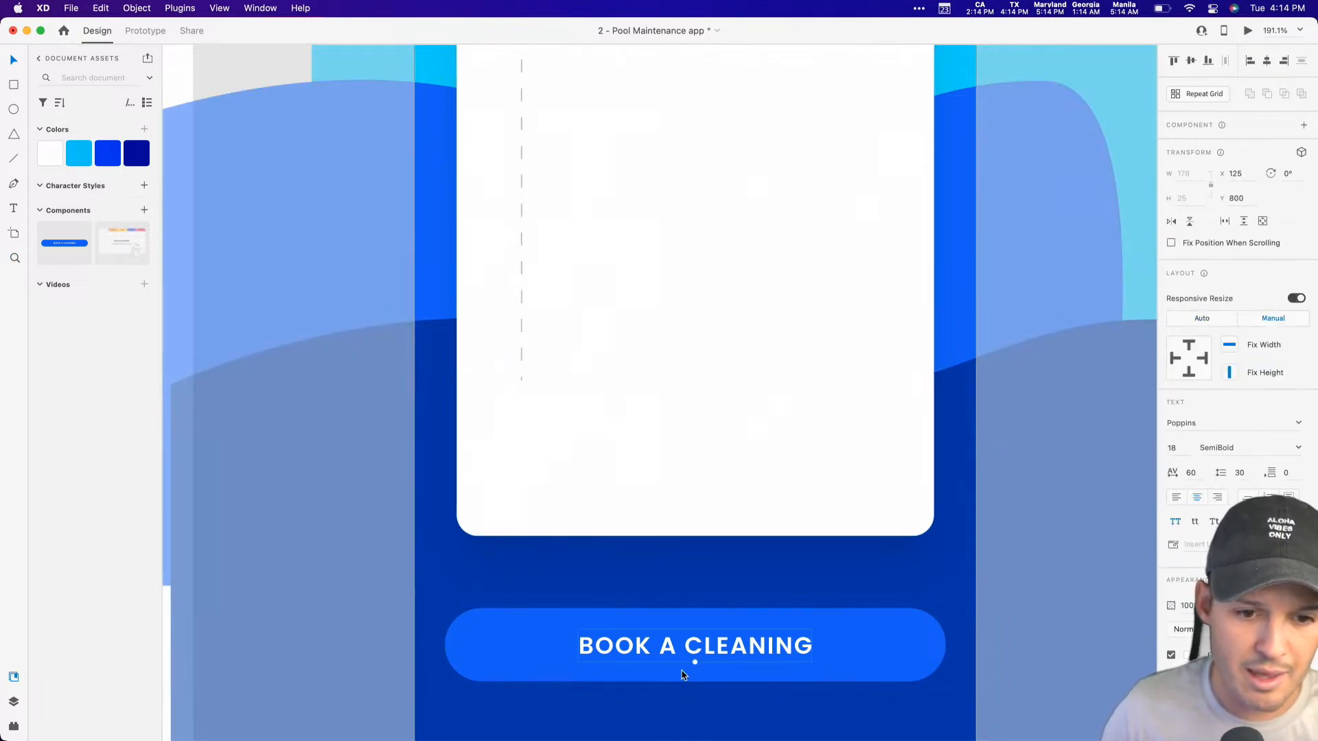
drag(638, 642, 580, 422)
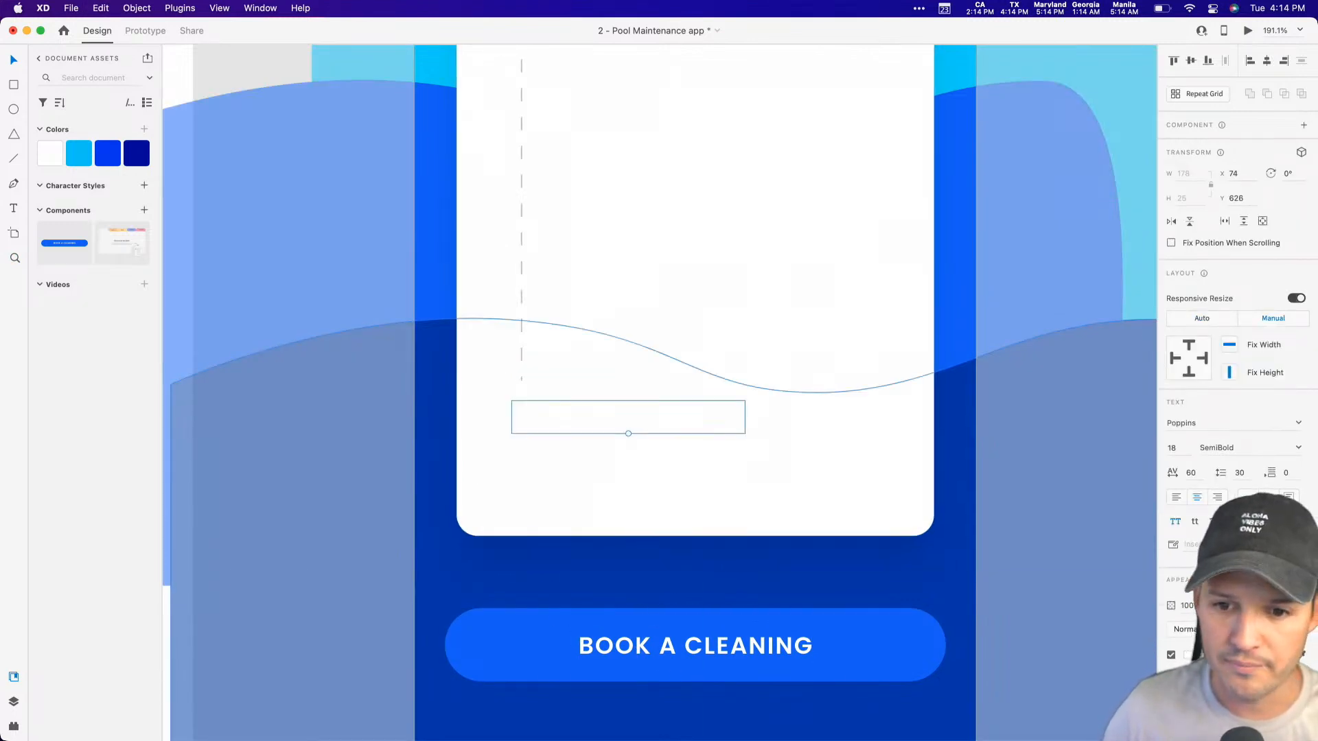
click(14, 701)
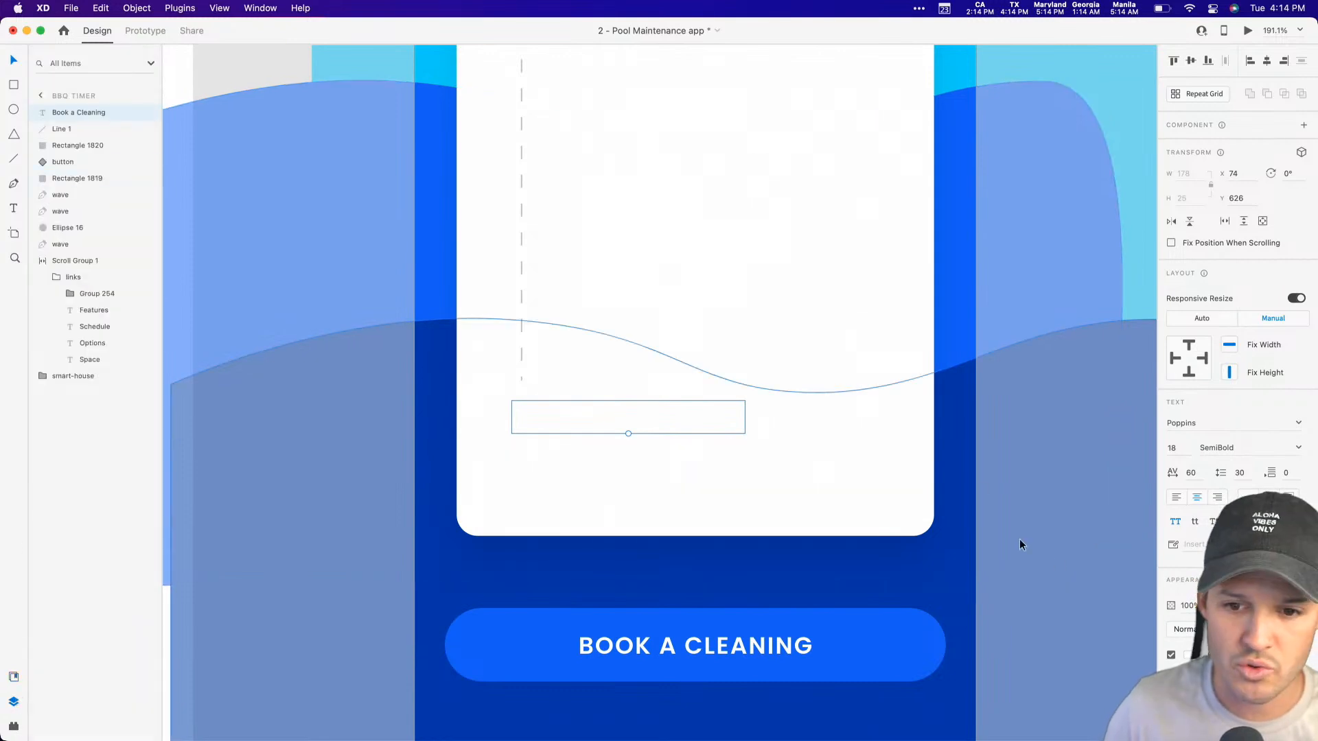
Step: Change the copied label's fill colour to light grey #B7B7B7
click(1190, 655)
click(1043, 650)
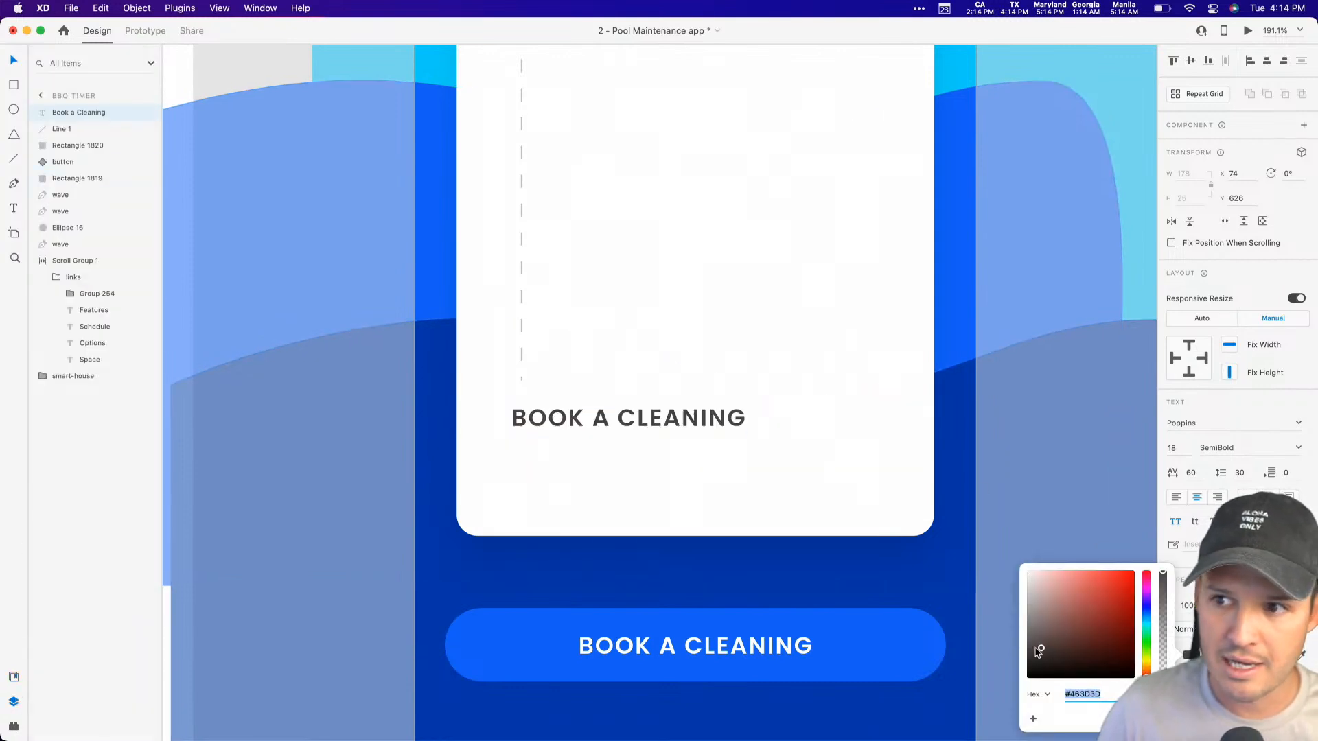
drag(1009, 648, 997, 607)
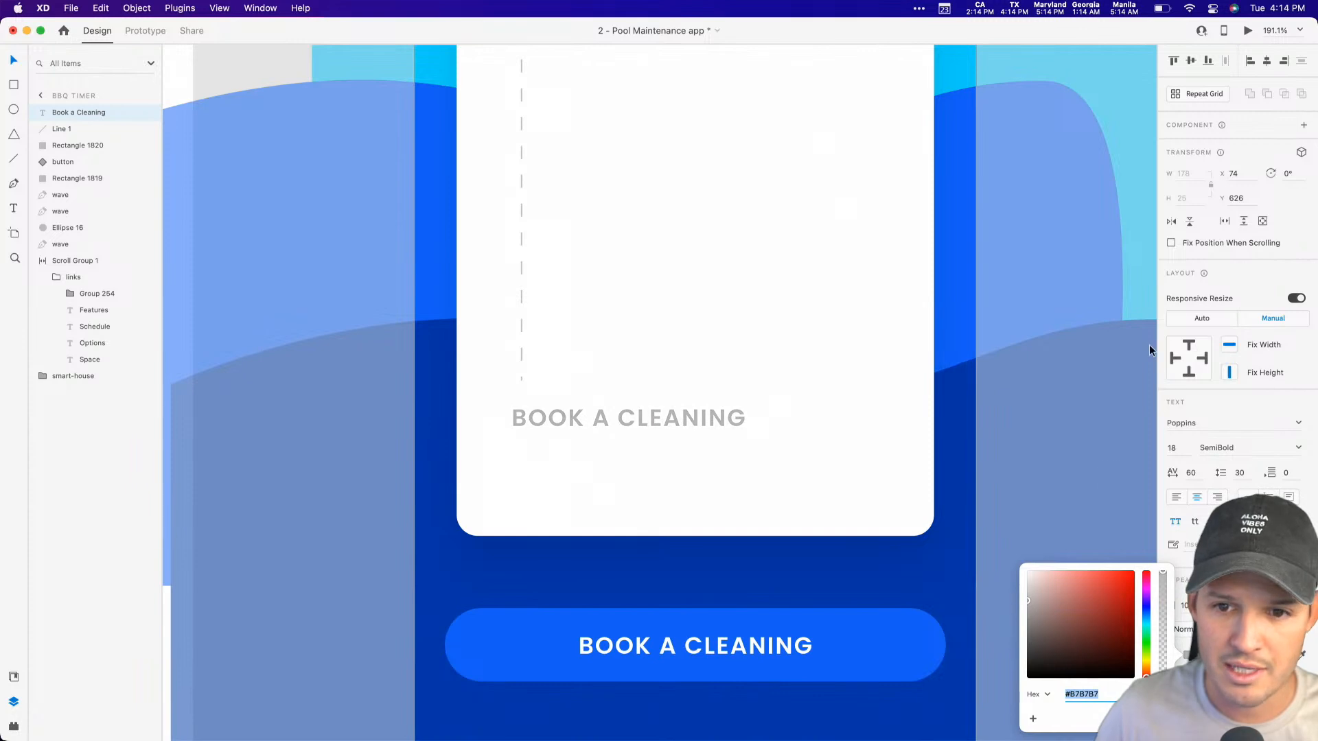
Step: Set the copied label's font weight to Medium and its size to 12
click(1294, 447)
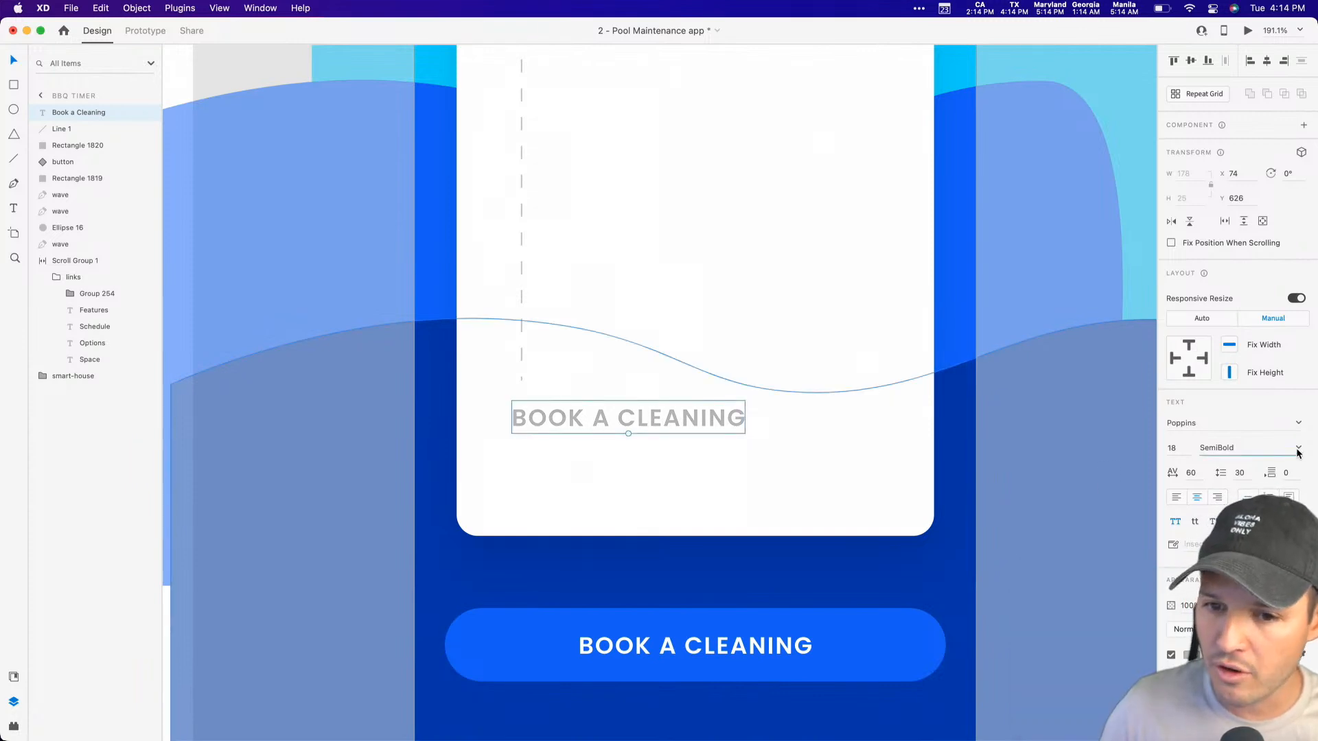
click(1298, 449)
click(1217, 534)
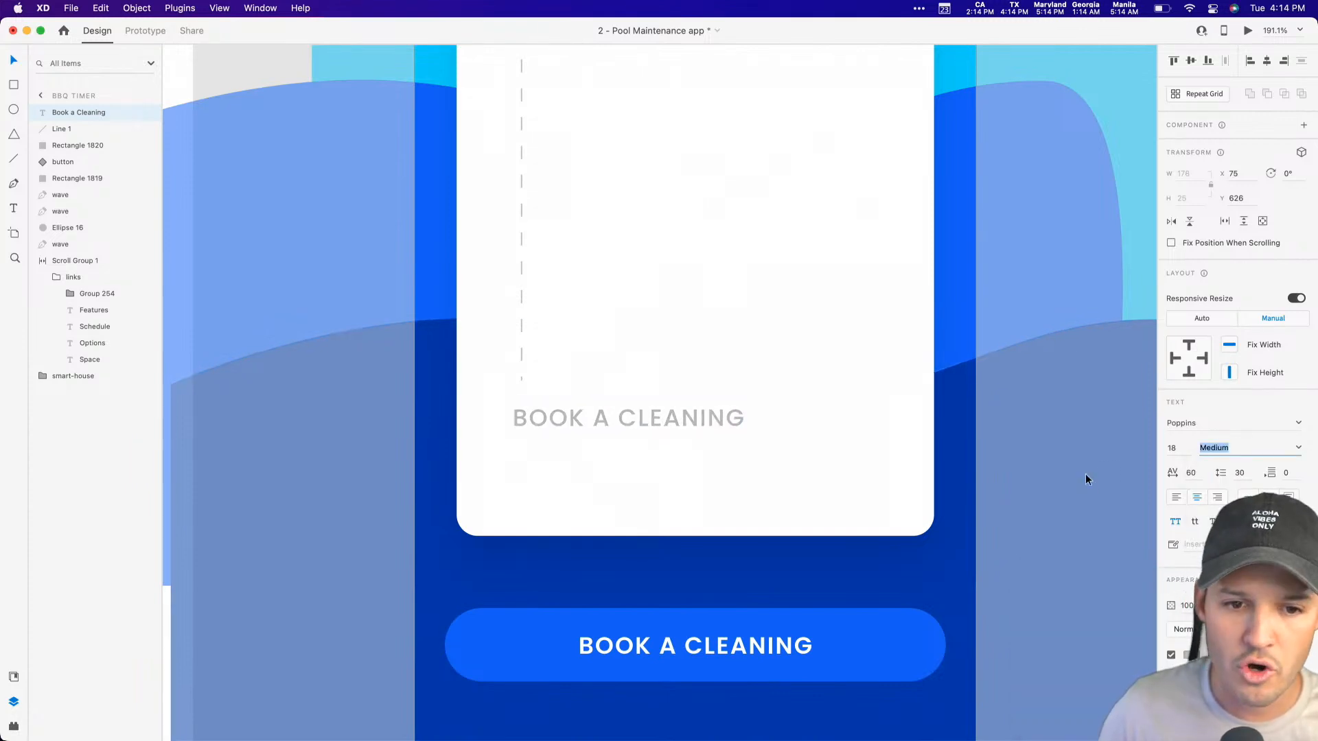
double_click(1172, 447)
text(12)
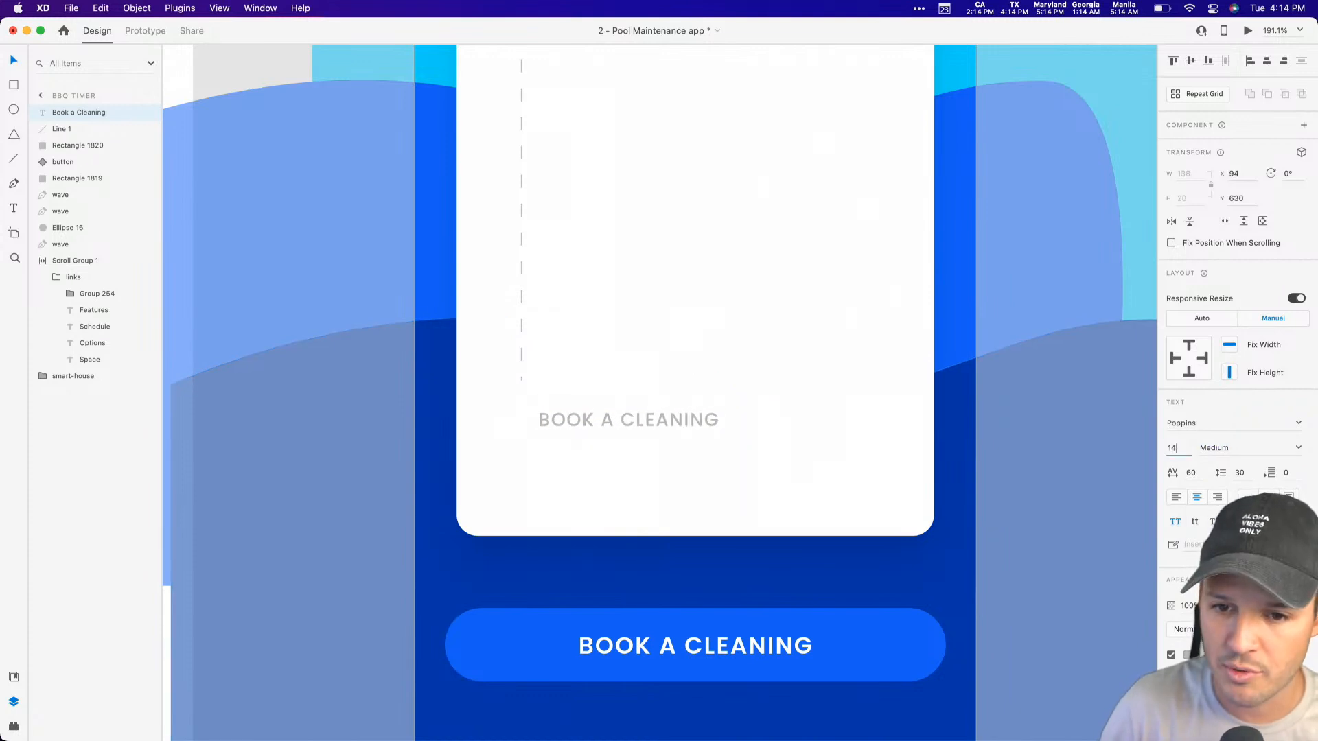
Step: Replace the copied label's text with "3h" and move it to the left of the dashed line's lower end
double_click(653, 423)
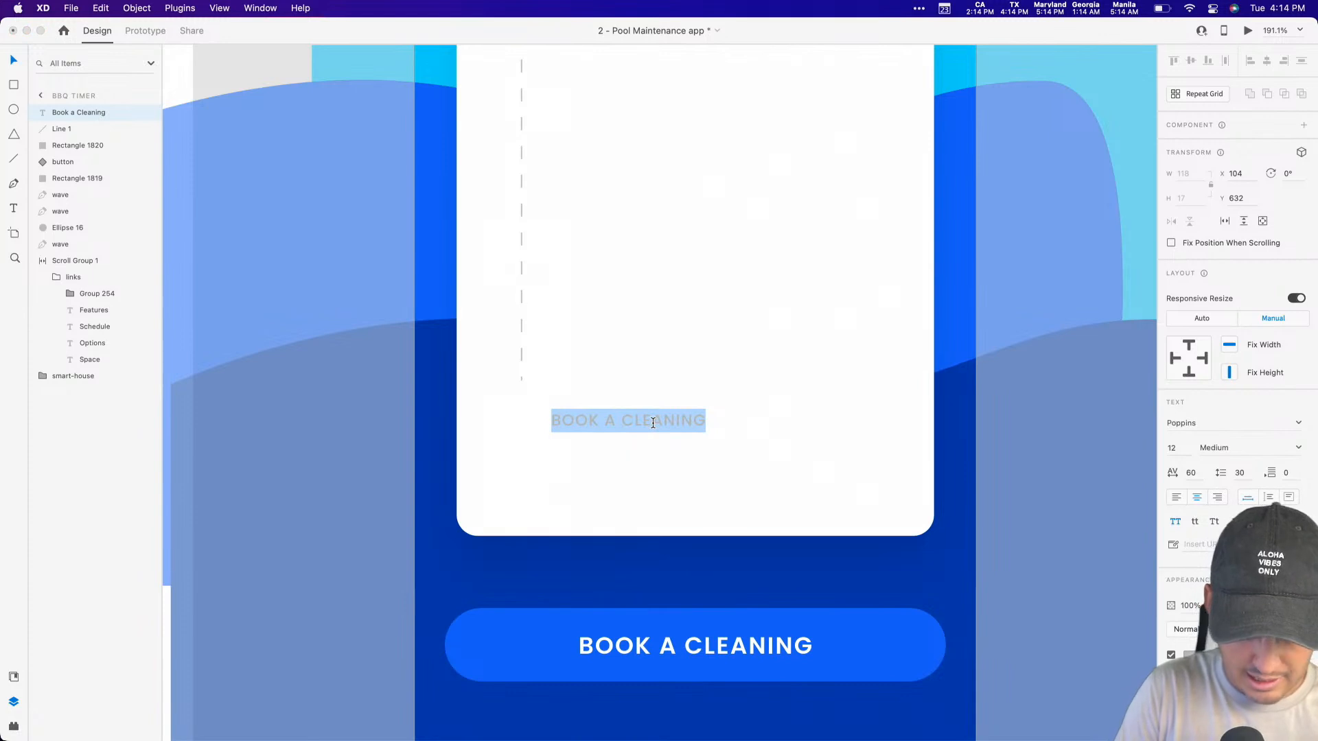
text(3h)
key(Escape)
drag(626, 420, 522, 403)
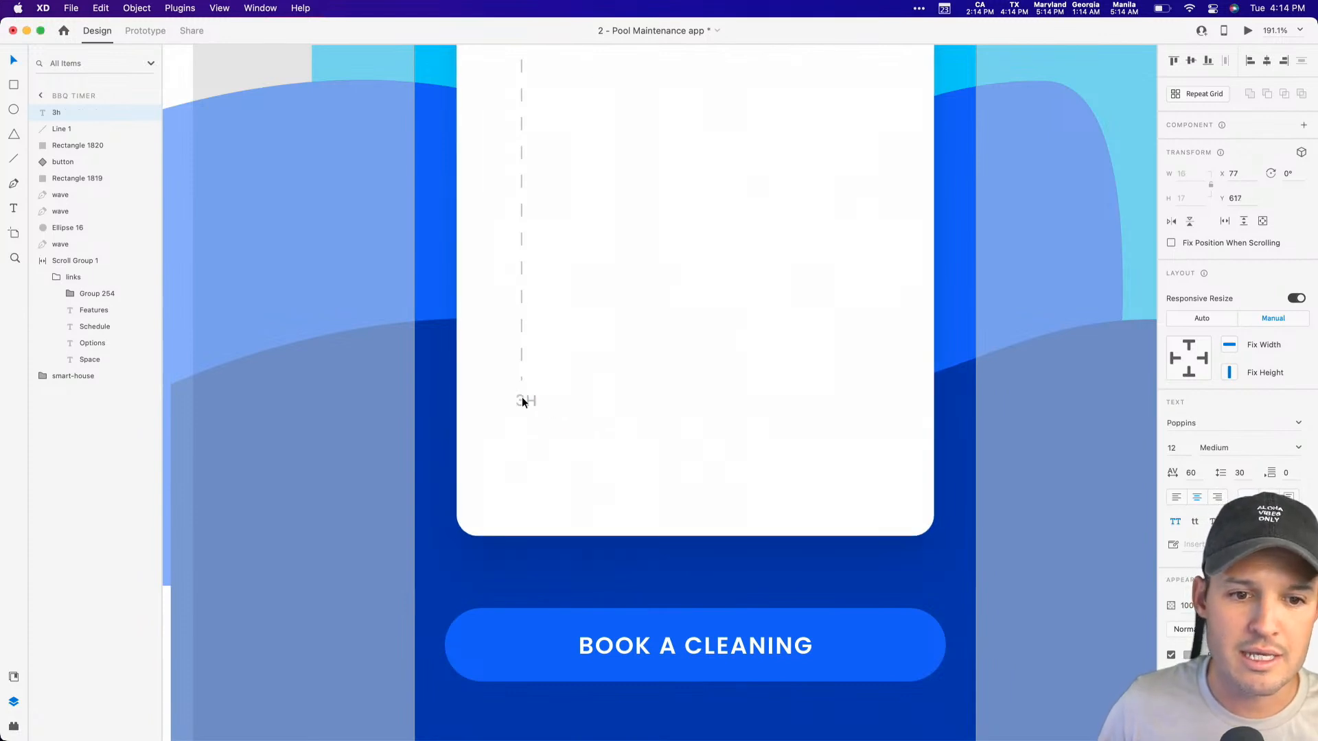
Step: Nudge the 3h label up to Y 593 so it lines up with the lower end of the dashed line
click(521, 356)
key(Up)
click(815, 490)
scroll(768, 427, up, 3)
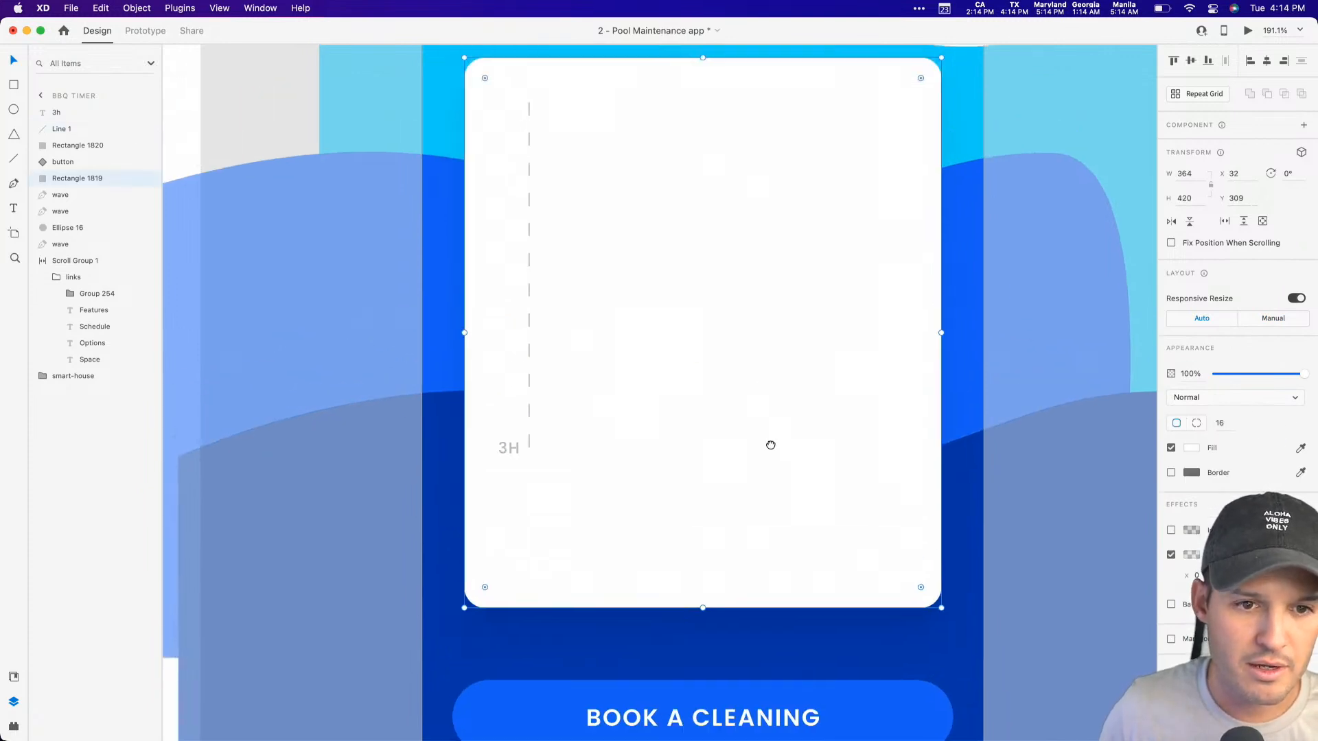
super+click(510, 472)
super+click(511, 466)
super+click(517, 469)
super+click(505, 464)
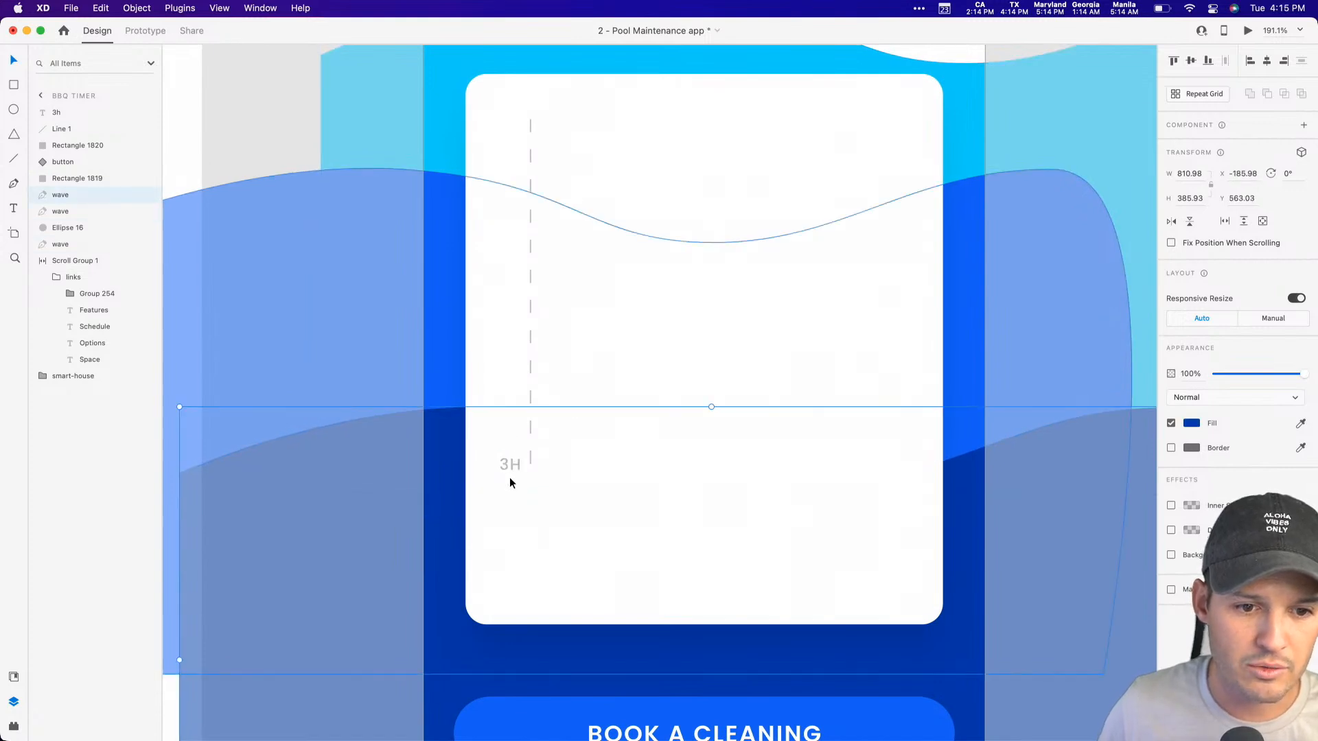
click(76, 113)
key(Up)
key(Up)
key(Up)
key(Up)
key(Up)
key(Up)
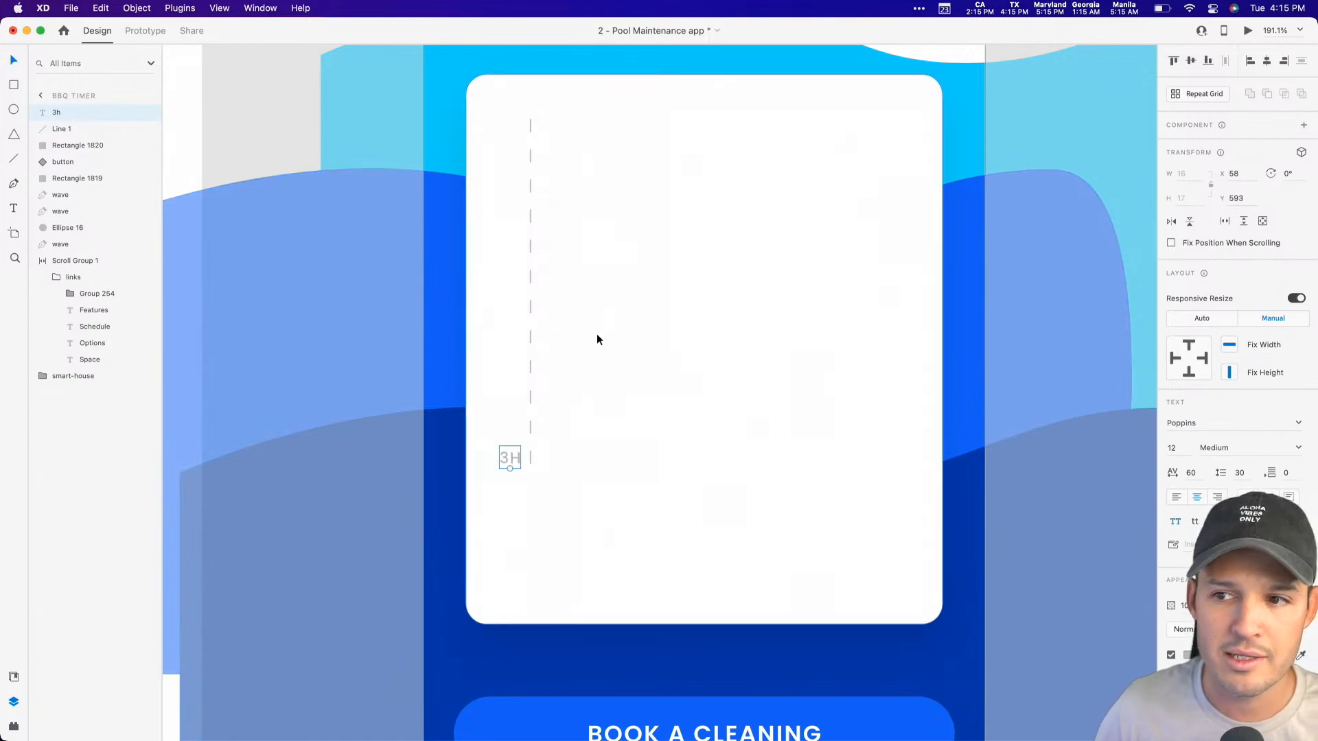
Step: Group the 3h label with its dashed line and place two evenly spaced copies of the group across the white card
shift+click(531, 320)
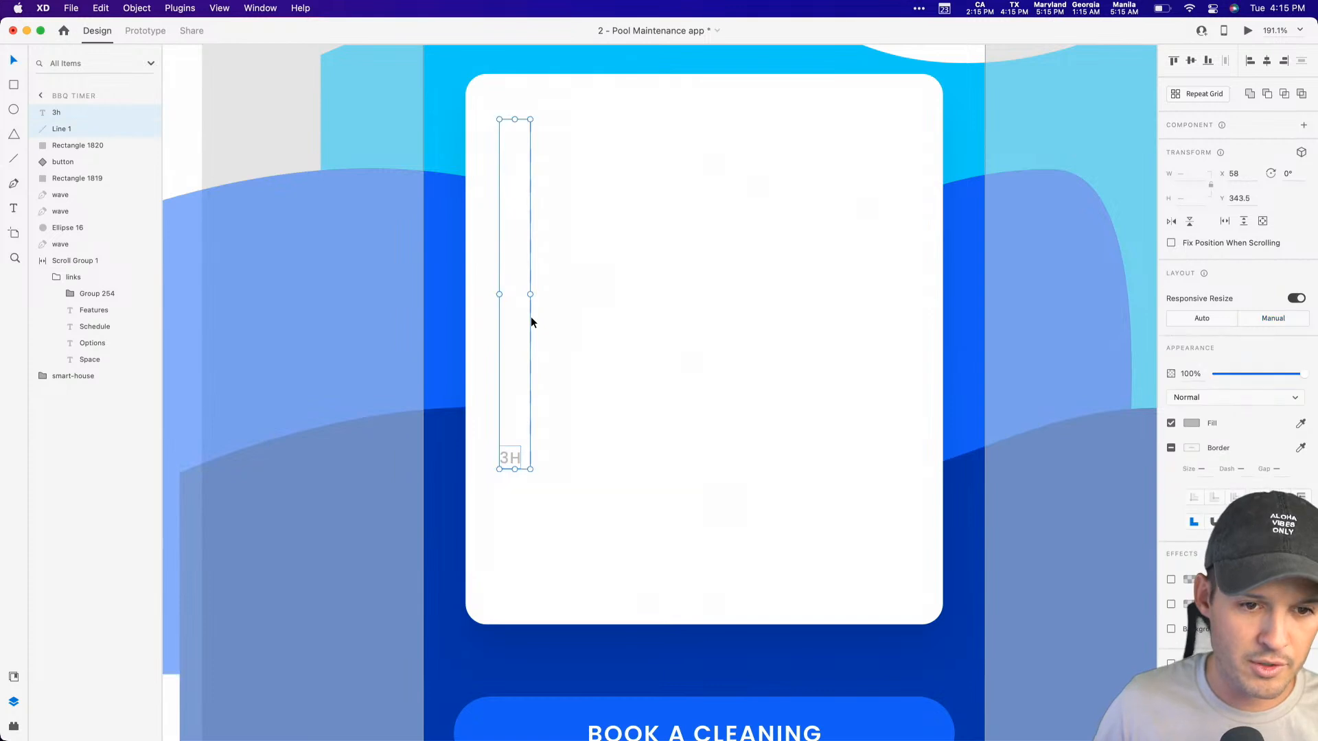
key(super+g)
drag(532, 321, 869, 324)
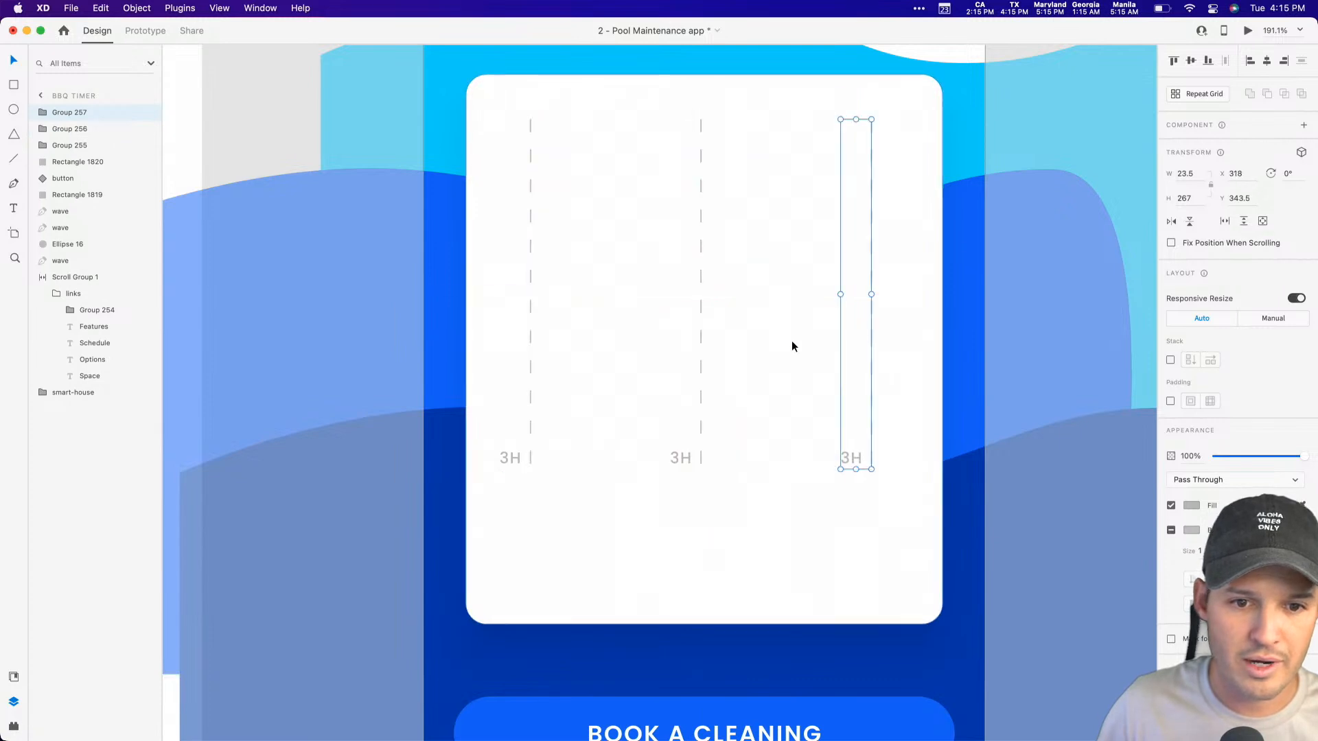
Step: Group the three labelled dashed lines together and centre the group horizontally on the white card
shift+click(702, 346)
shift+click(528, 340)
drag(529, 339, 529, 342)
key(super+g)
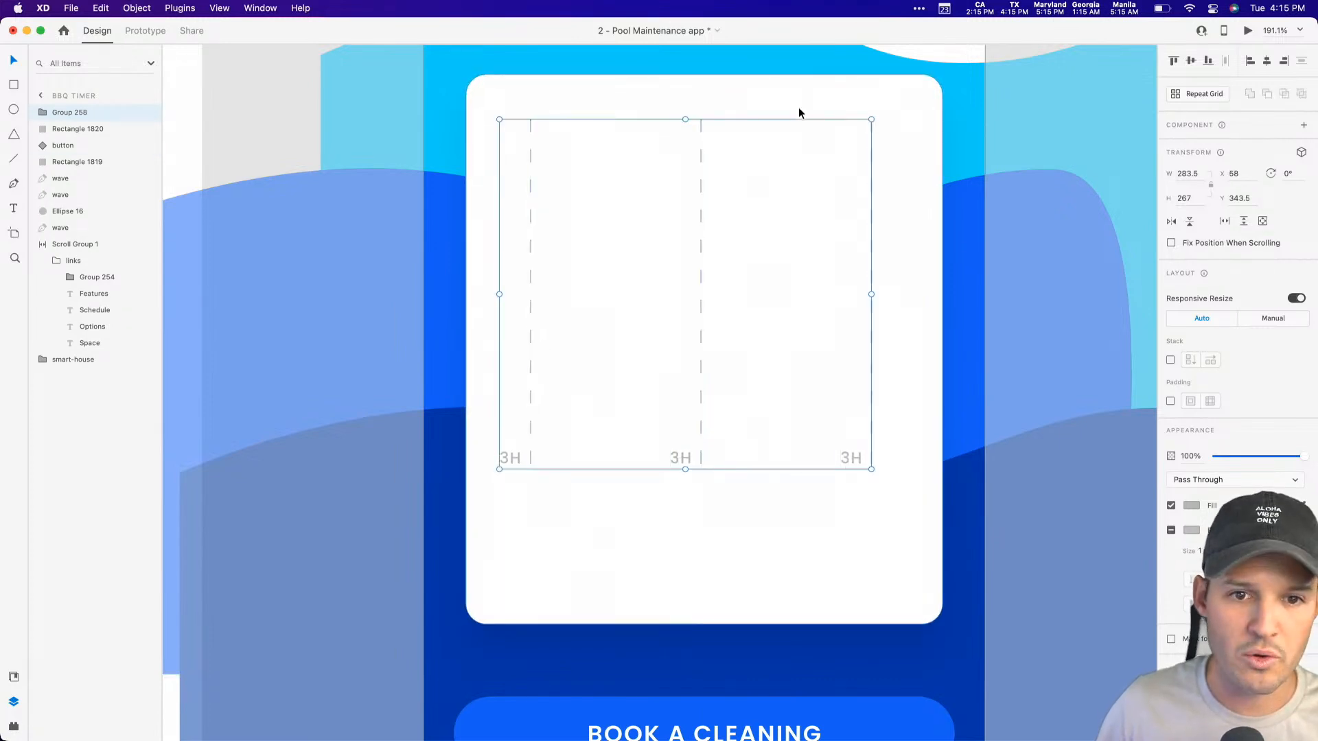
shift+click(803, 116)
click(1266, 60)
click(1027, 282)
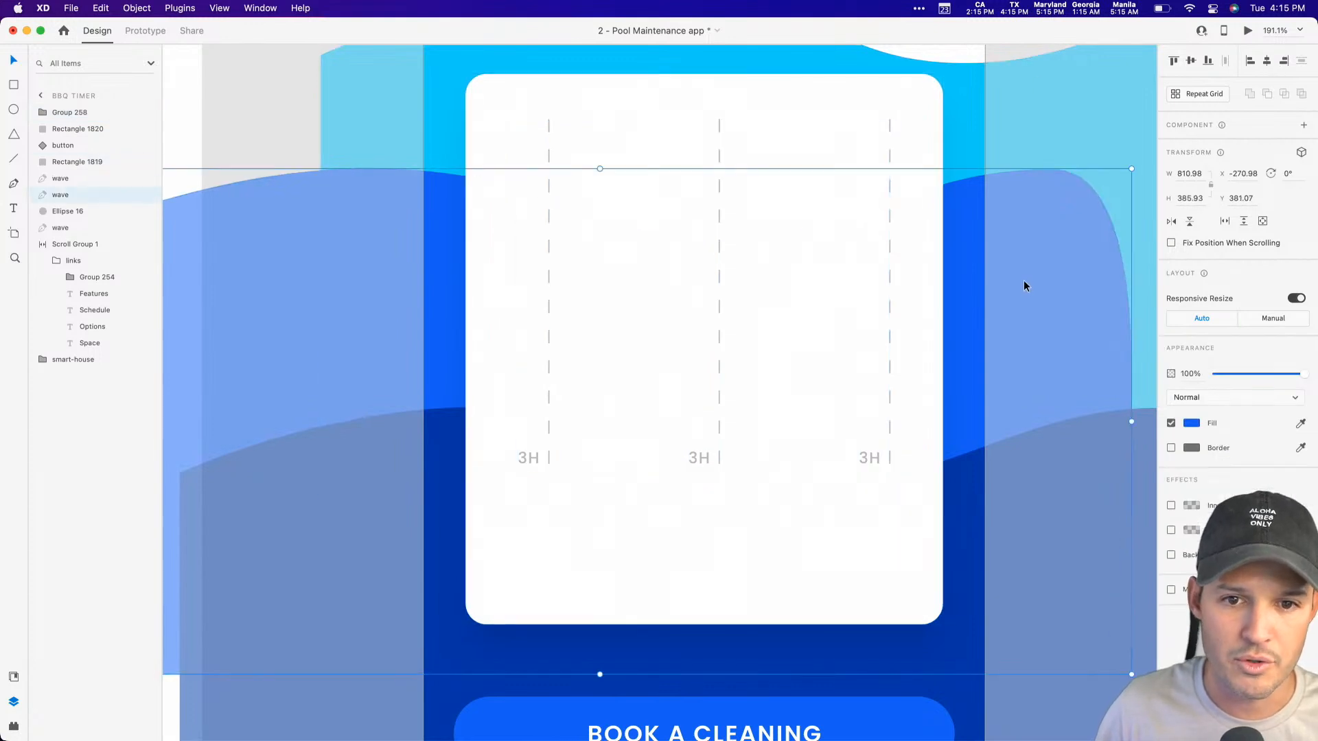
click(961, 457)
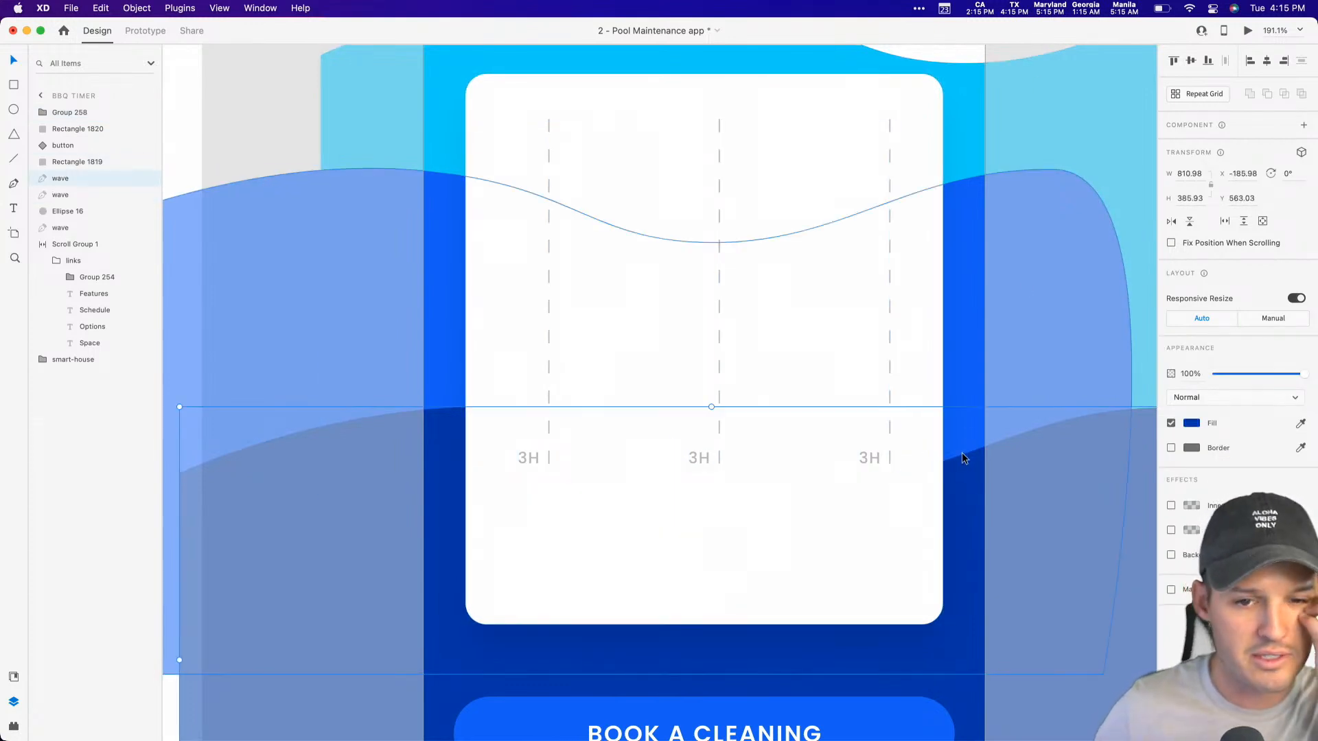
key(Escape)
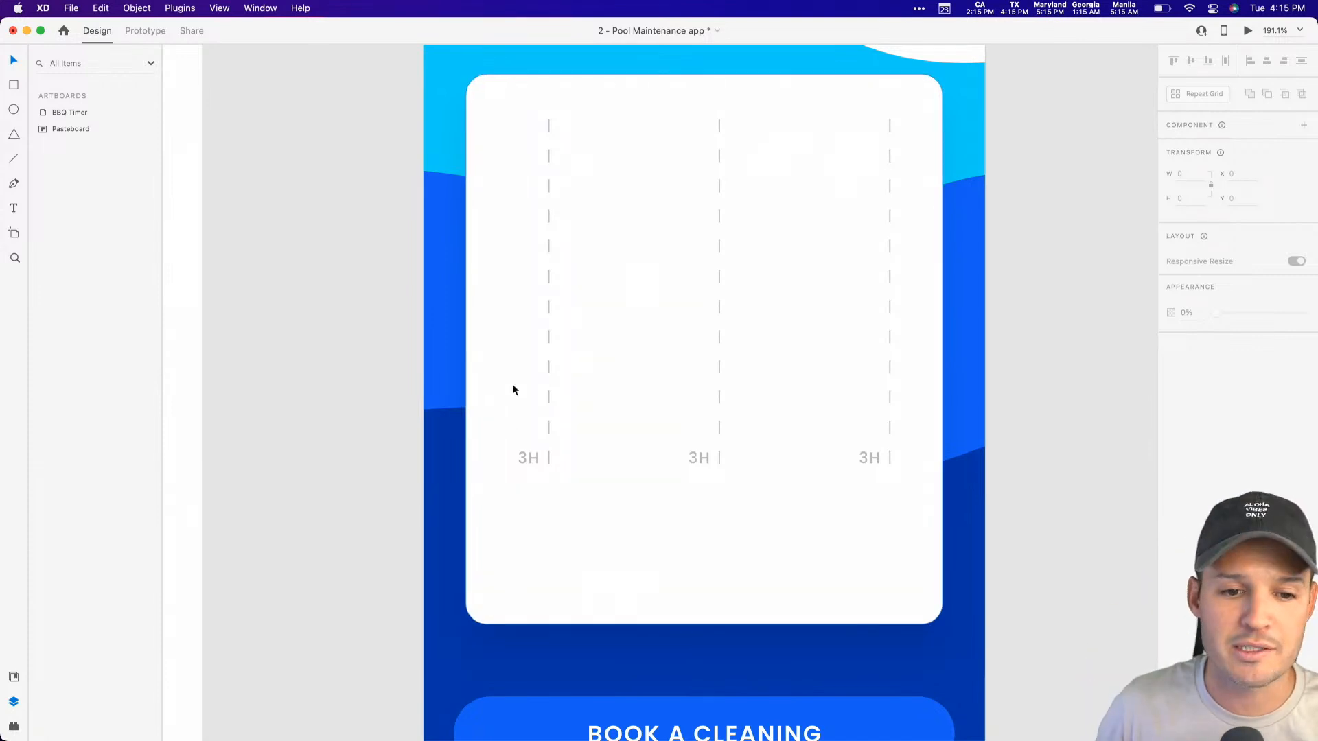
Step: Move the first 3h label to the right side of its dashed line and centre the line group horizontally on the card
super+click(526, 458)
drag(526, 464, 567, 462)
click(576, 493)
click(553, 435)
click(506, 165)
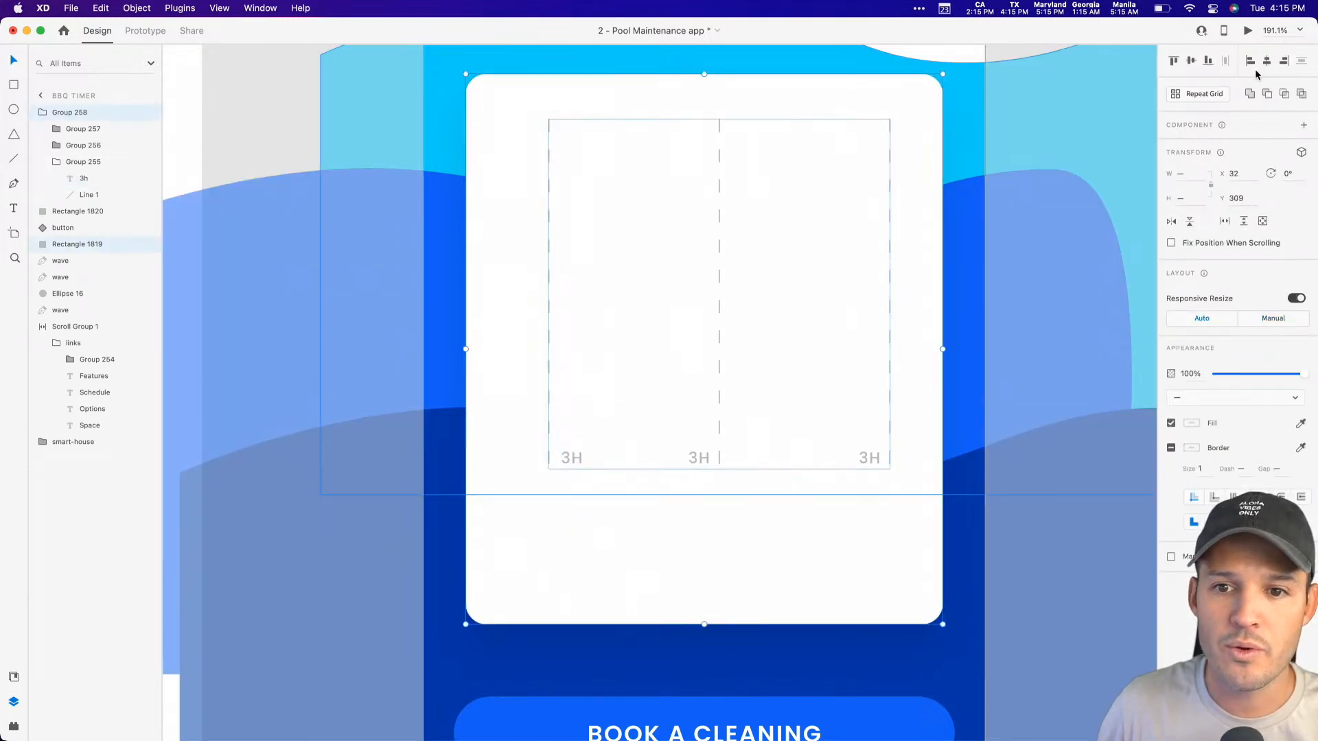
click(1270, 61)
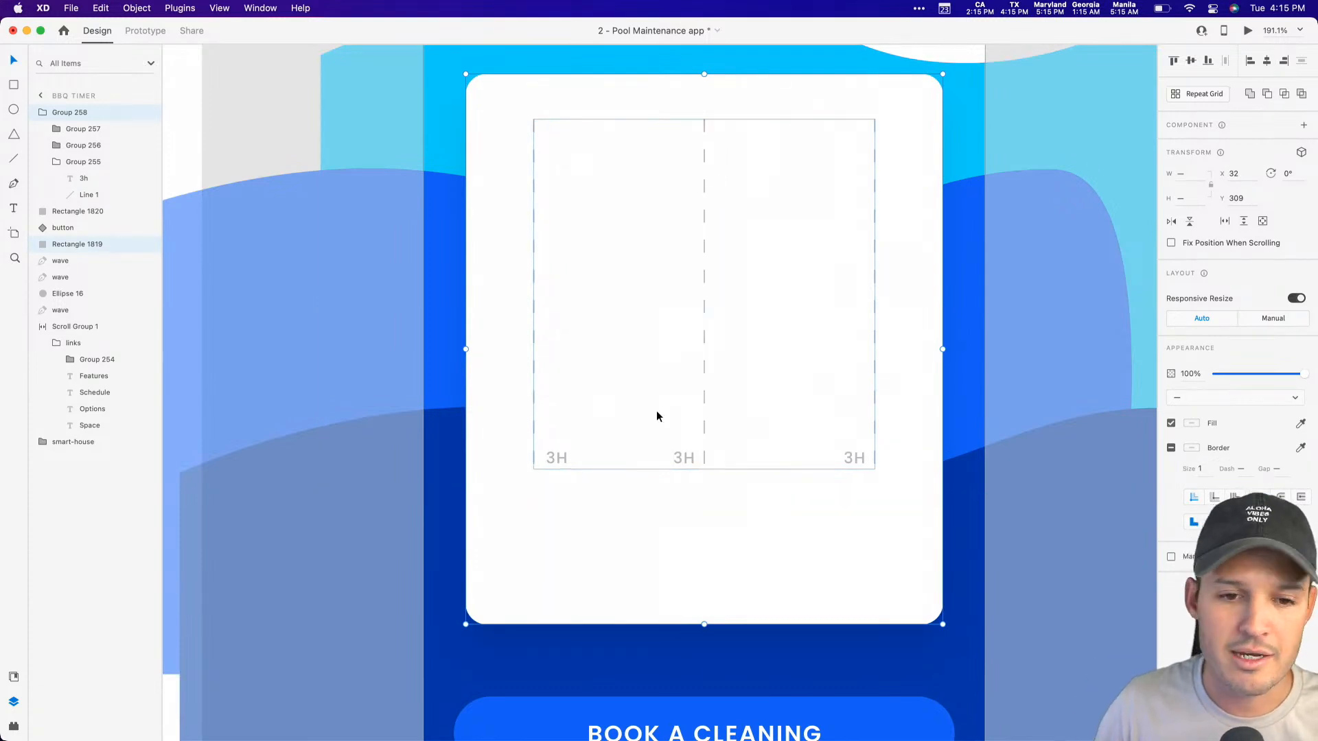
Step: Move the first 3h label back to the left side of its dashed line
double_click(554, 460)
drag(553, 460, 510, 460)
click(681, 479)
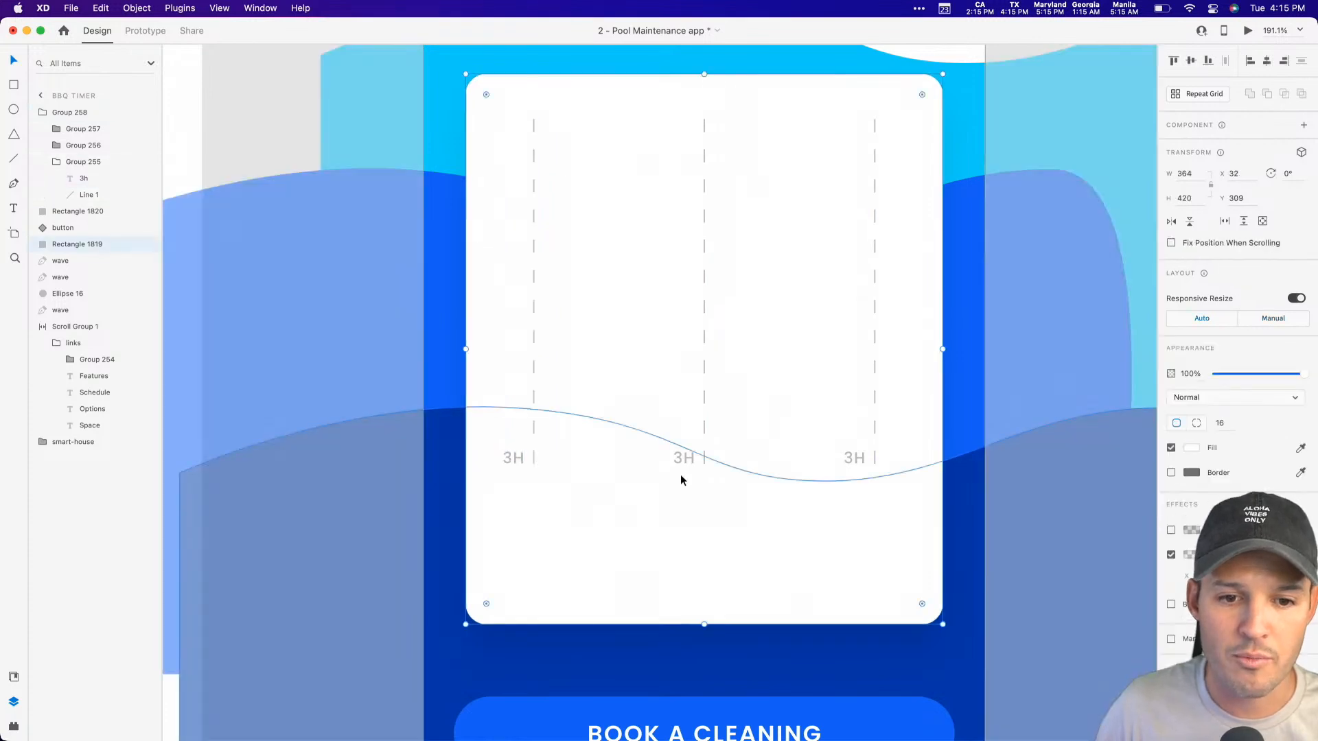
click(692, 340)
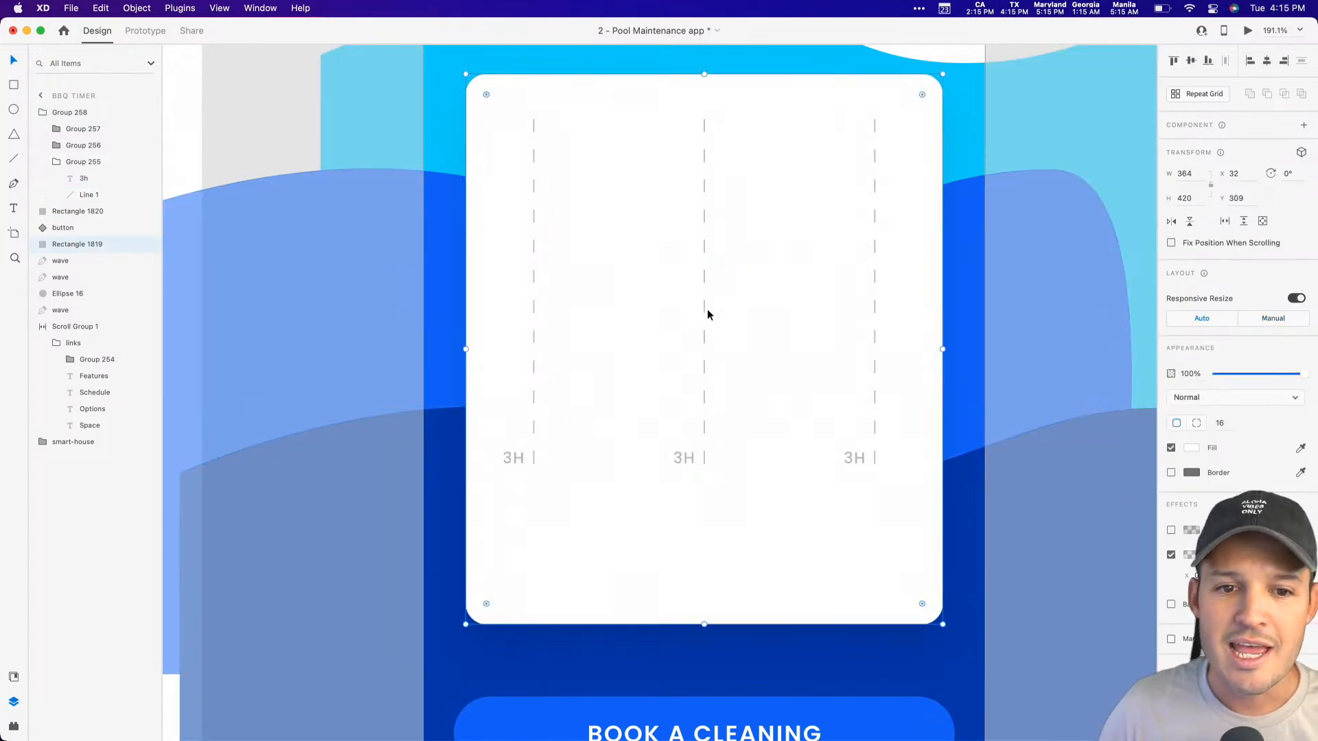
key(Escape)
Step: Change the middle dashed line's label to 6h
super+click(688, 458)
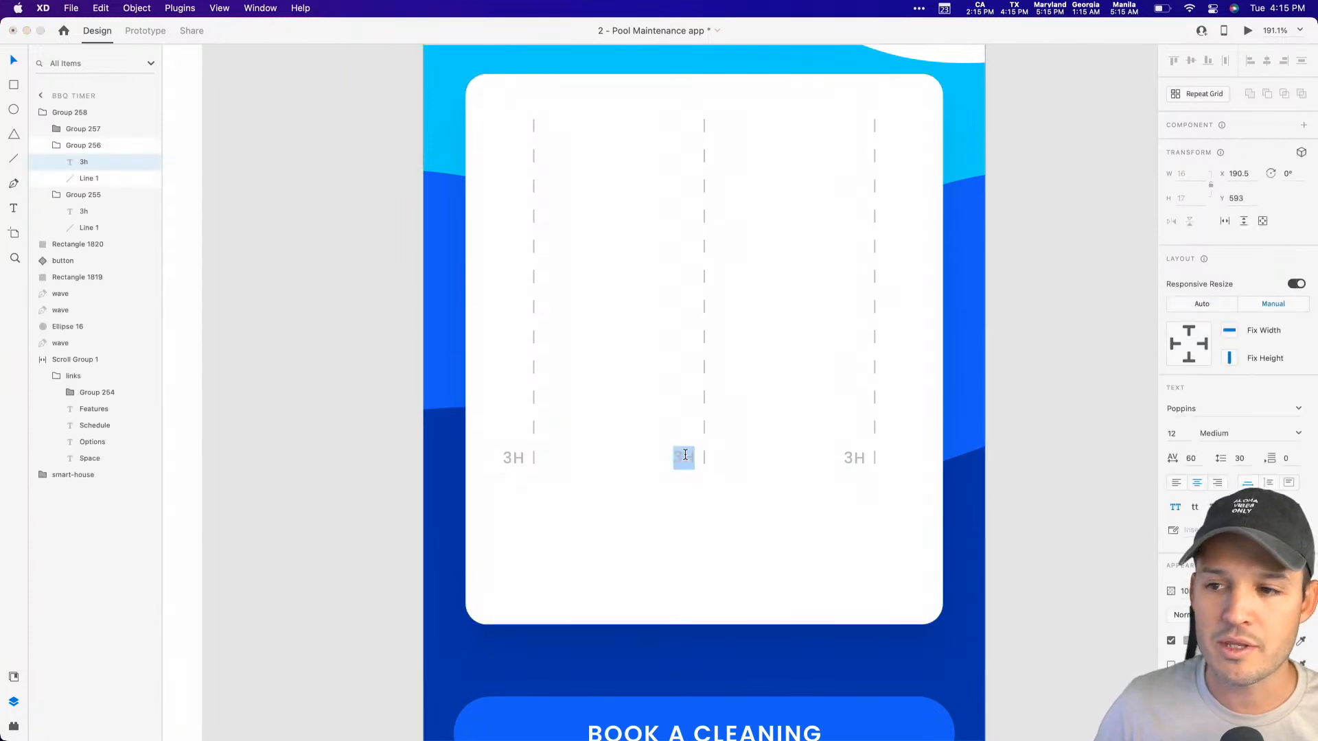
key(Return)
key(Left)
key(shift+Right)
text(6)
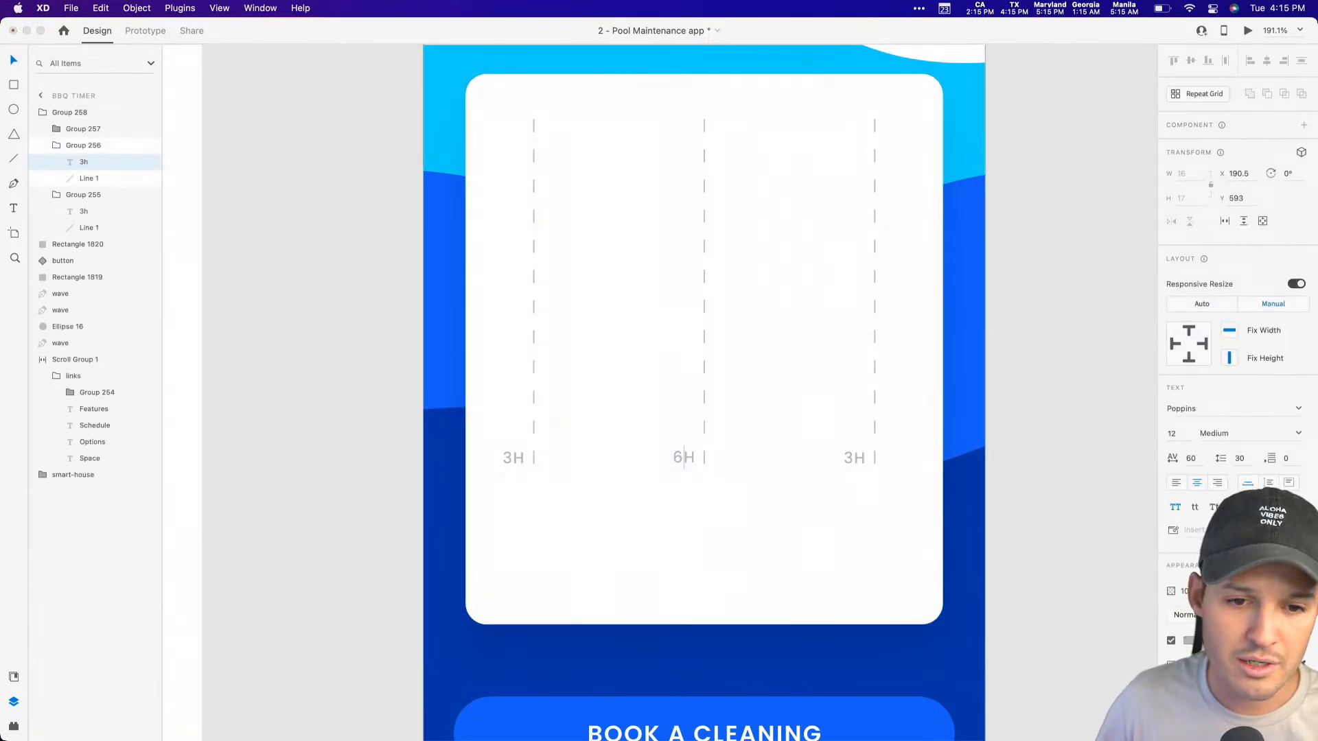
key(Escape)
Step: Change the last dashed line's label to 9h and save the document
super+click(856, 459)
key(Return)
key(Left)
text(9)
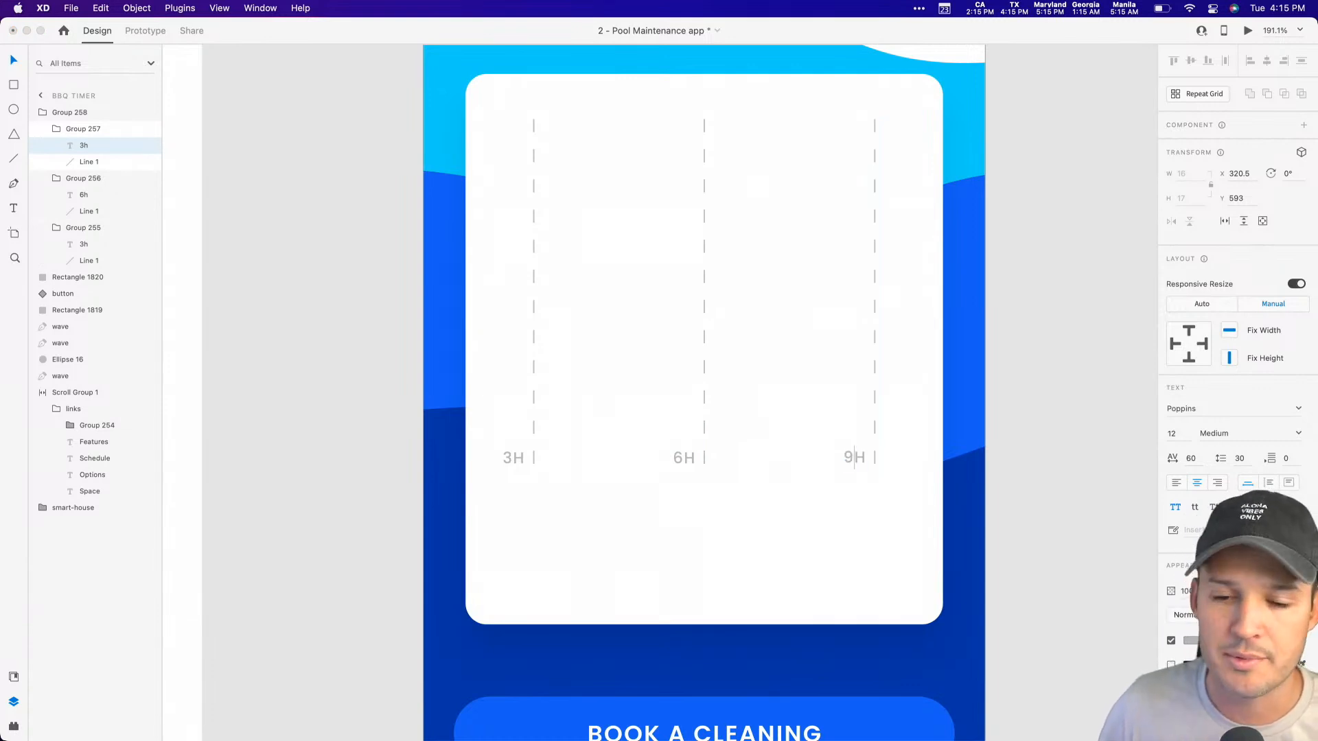
click(1069, 398)
key(super+s)
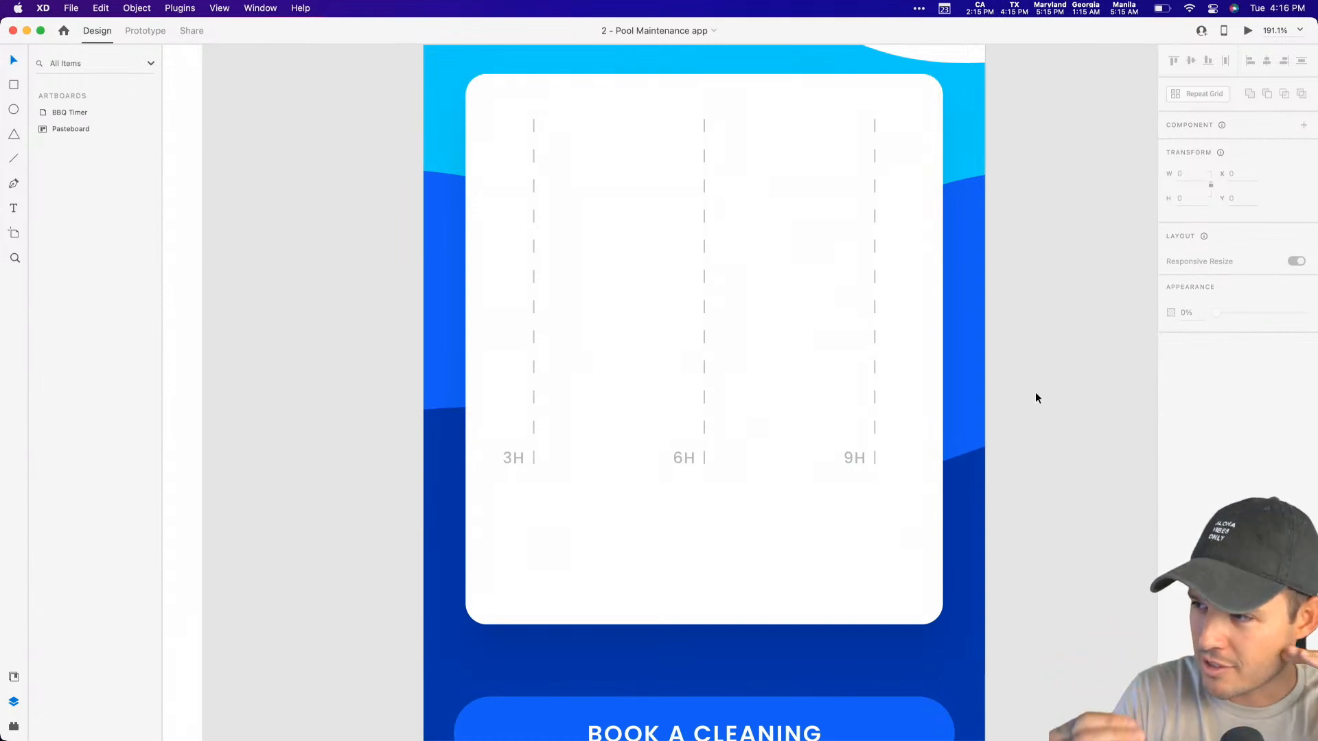
Step: Draw a rising wavy chart line with the Pen tool from the card's left edge to the upper part of the 9h line
scroll(1035, 392, left, 3)
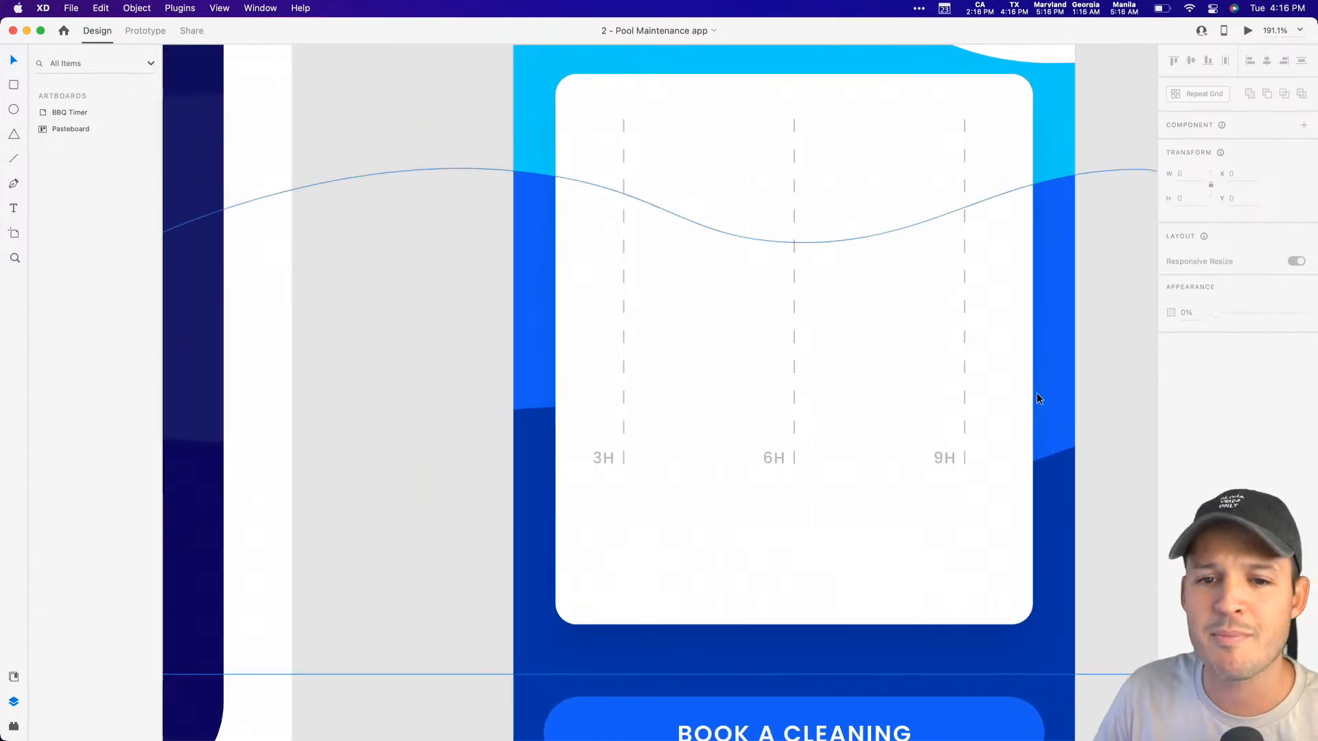
drag(1094, 364, 956, 397)
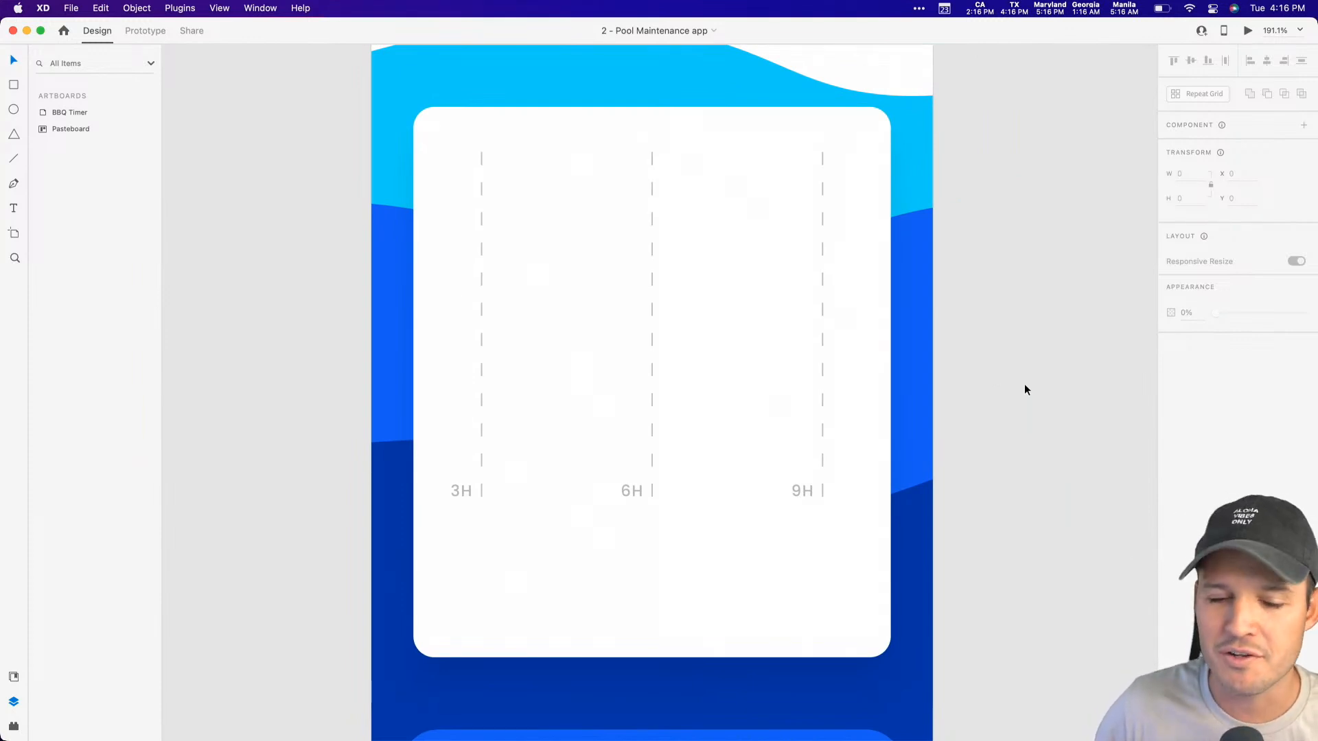
key(p)
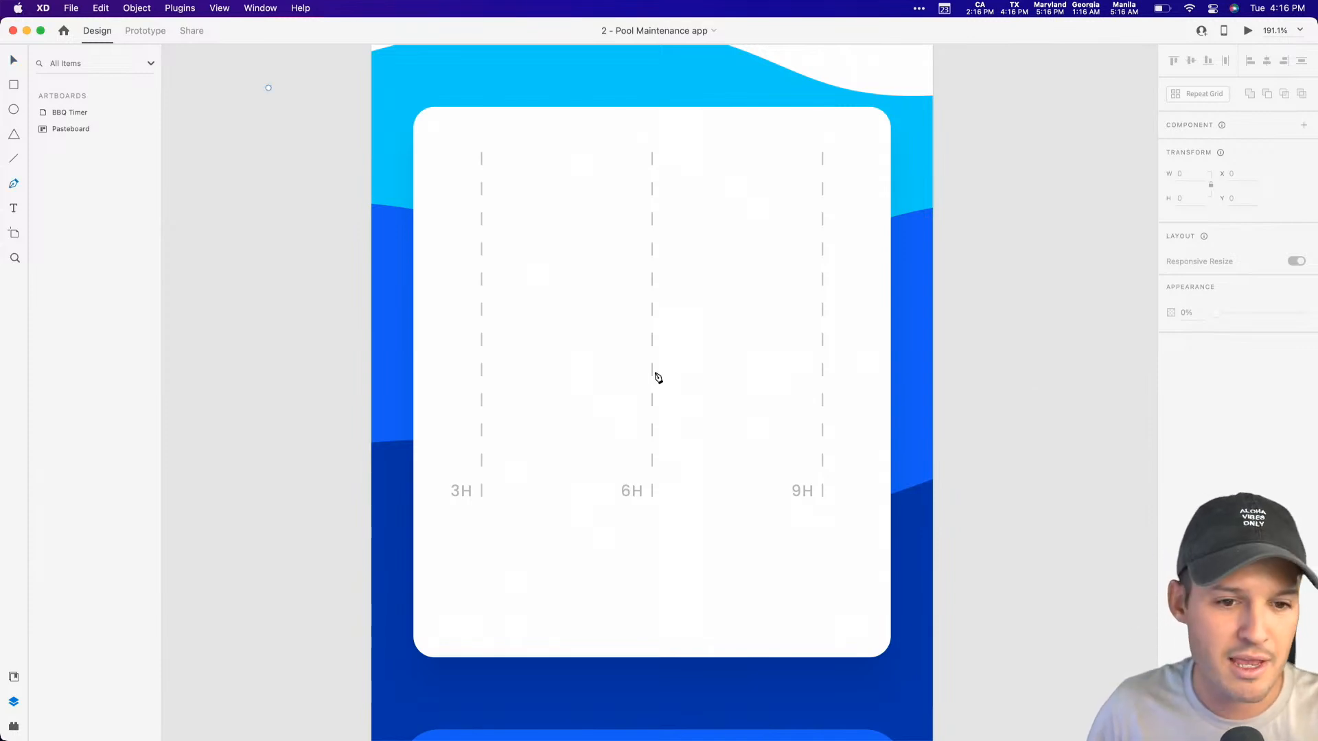
click(413, 426)
drag(502, 370, 632, 350)
drag(677, 306, 705, 300)
drag(787, 293, 810, 286)
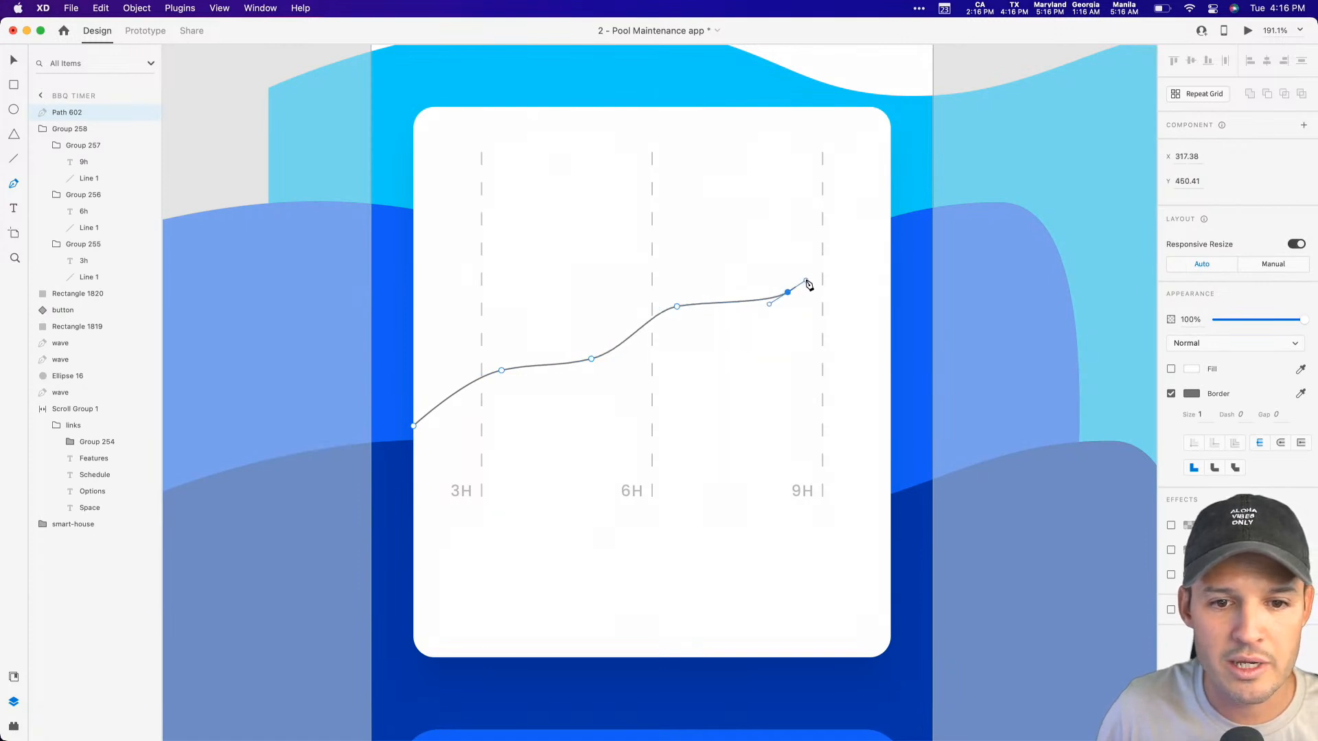
click(823, 241)
key(Escape)
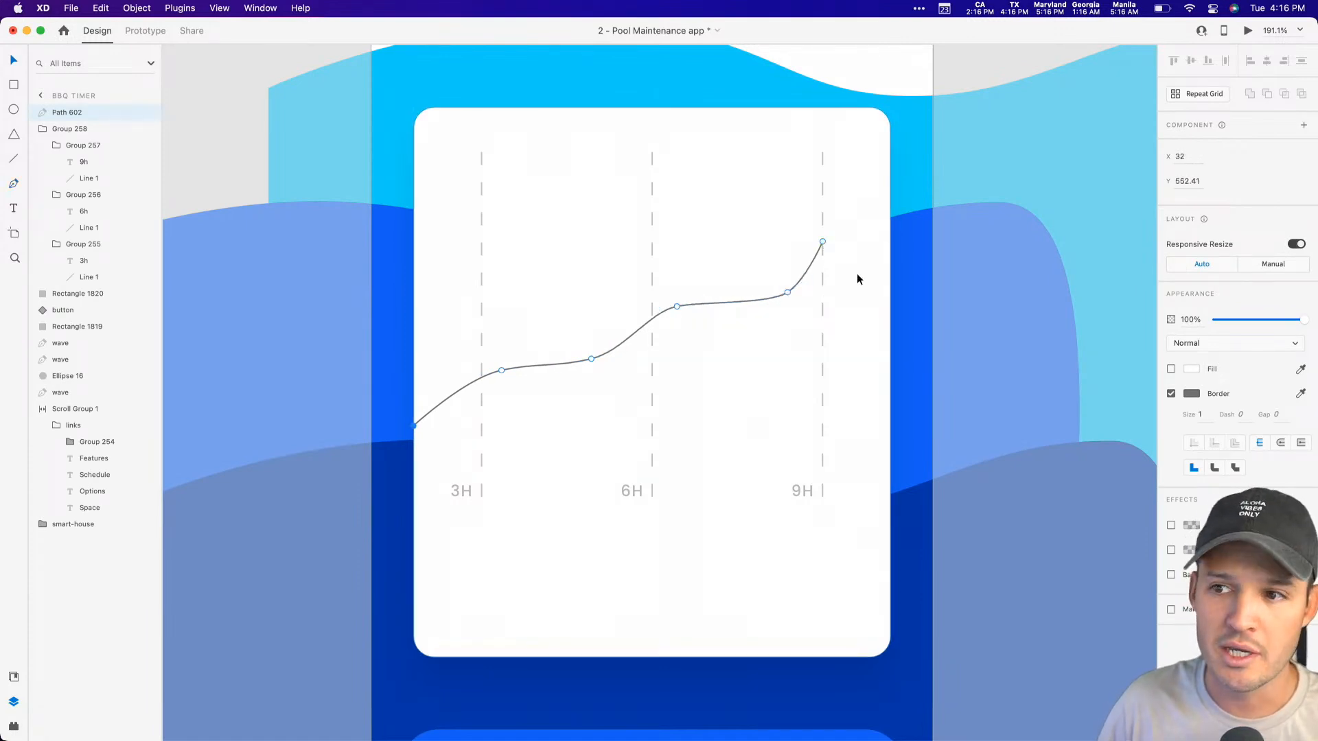
Step: Set the chart line's border size to 5 and give it round caps
click(1202, 414)
text(5)
key(Return)
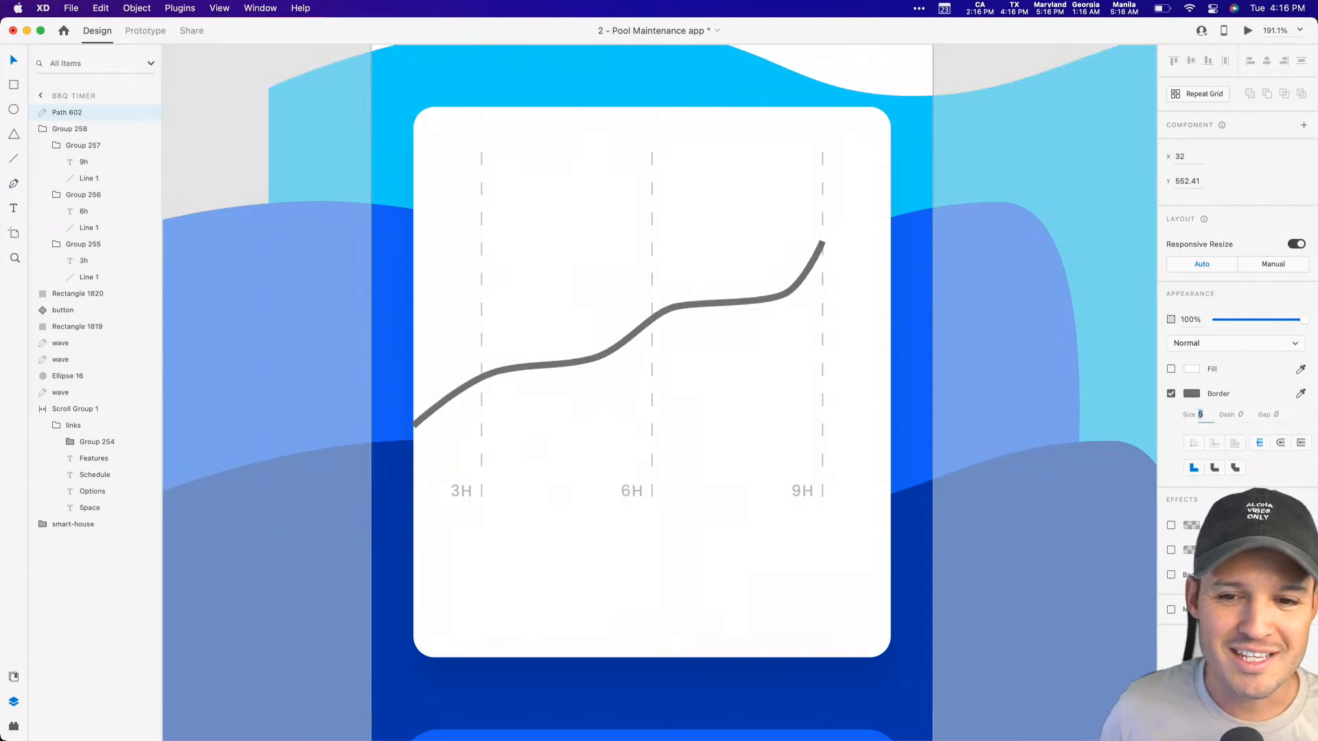
click(1281, 444)
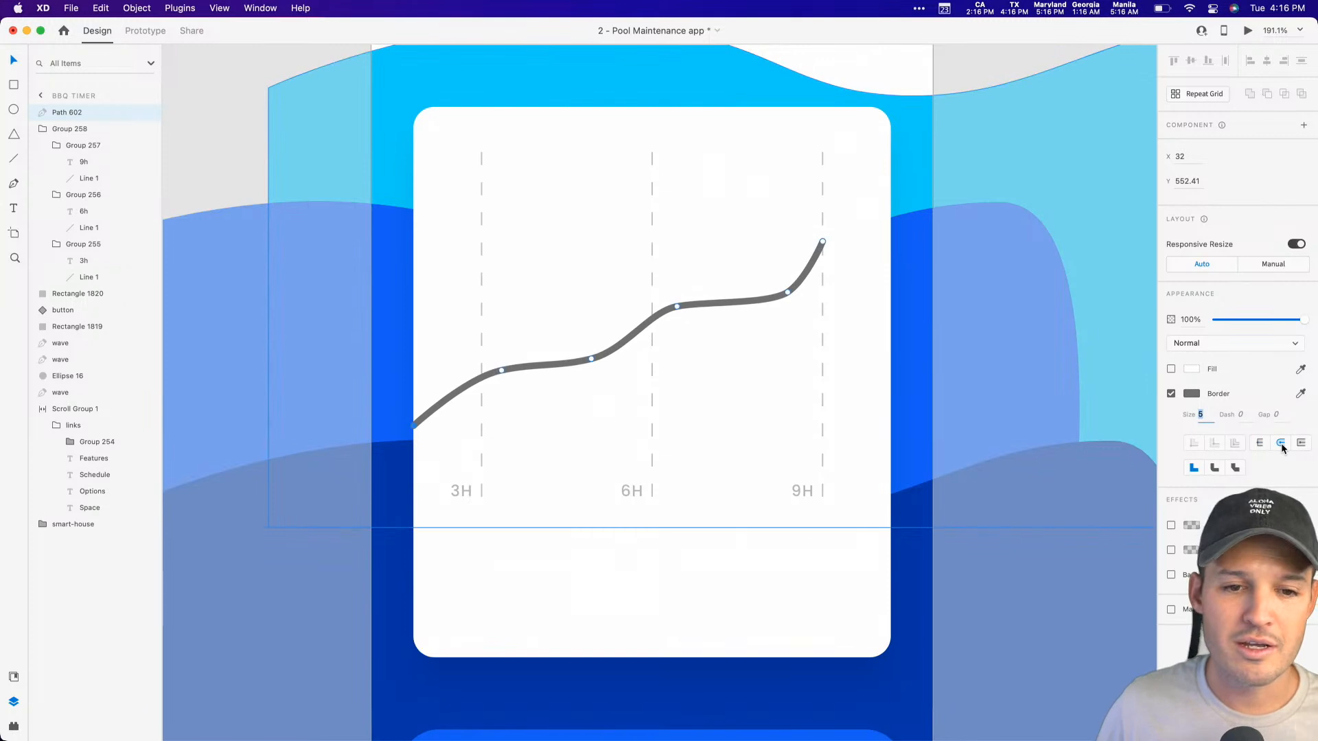
Step: Reshape the chart line by lowering its anchor between 3h and 6h, raising the neighbouring peaks and slightly lowering the anchor before 9h
click(588, 356)
drag(589, 356, 590, 377)
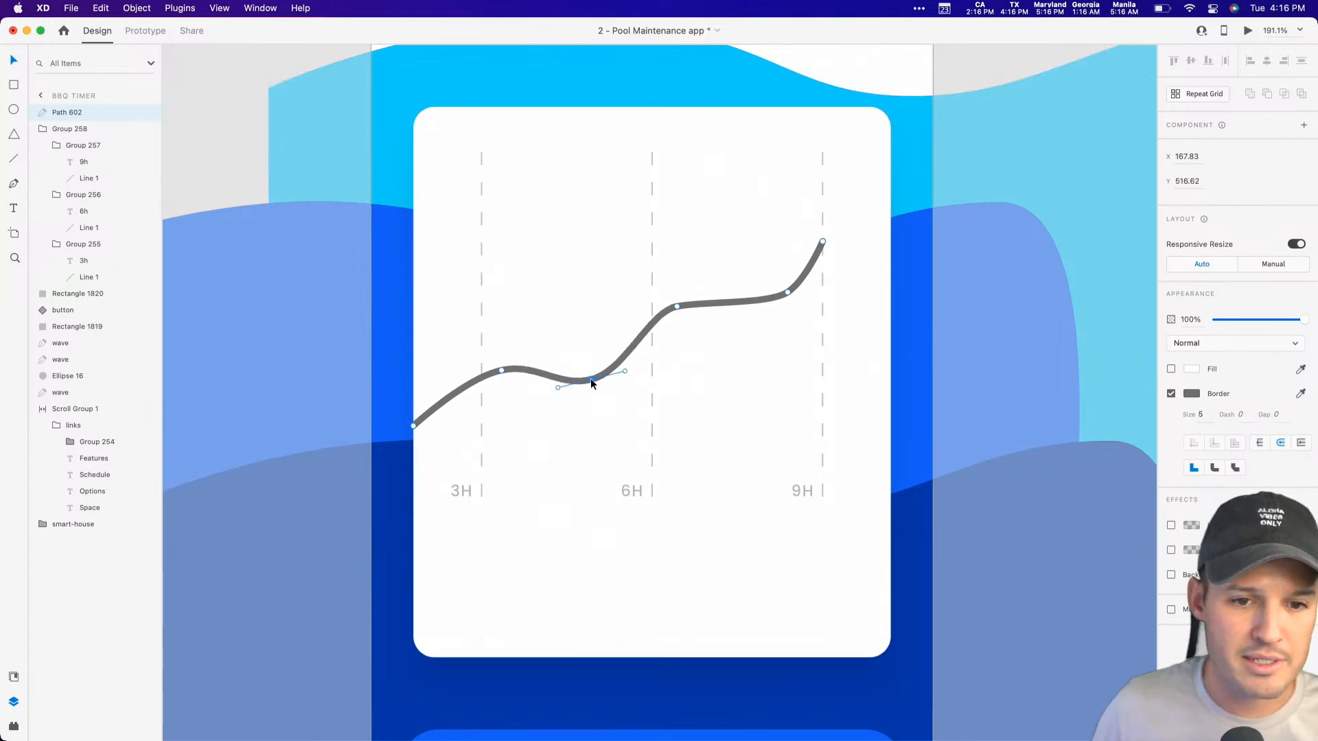
click(677, 306)
drag(677, 303, 674, 291)
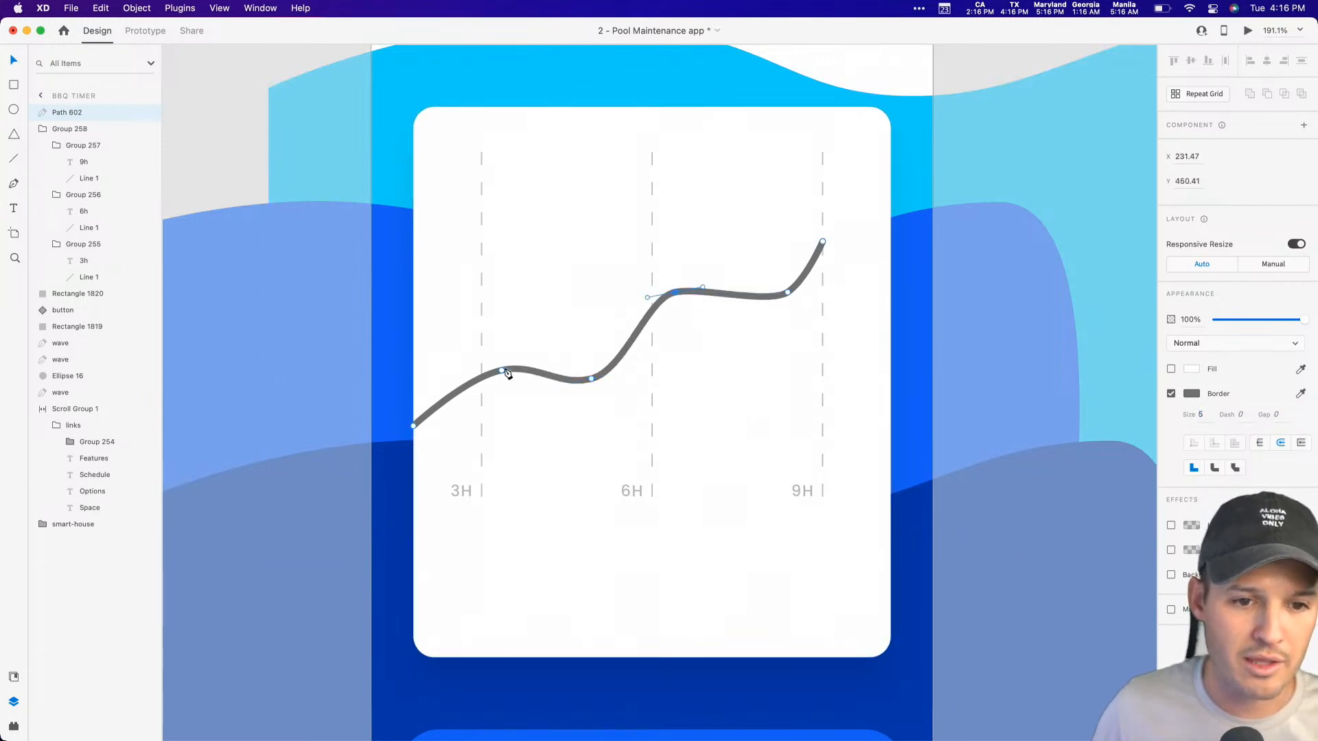
drag(501, 369, 501, 359)
drag(788, 290, 787, 294)
key(Escape)
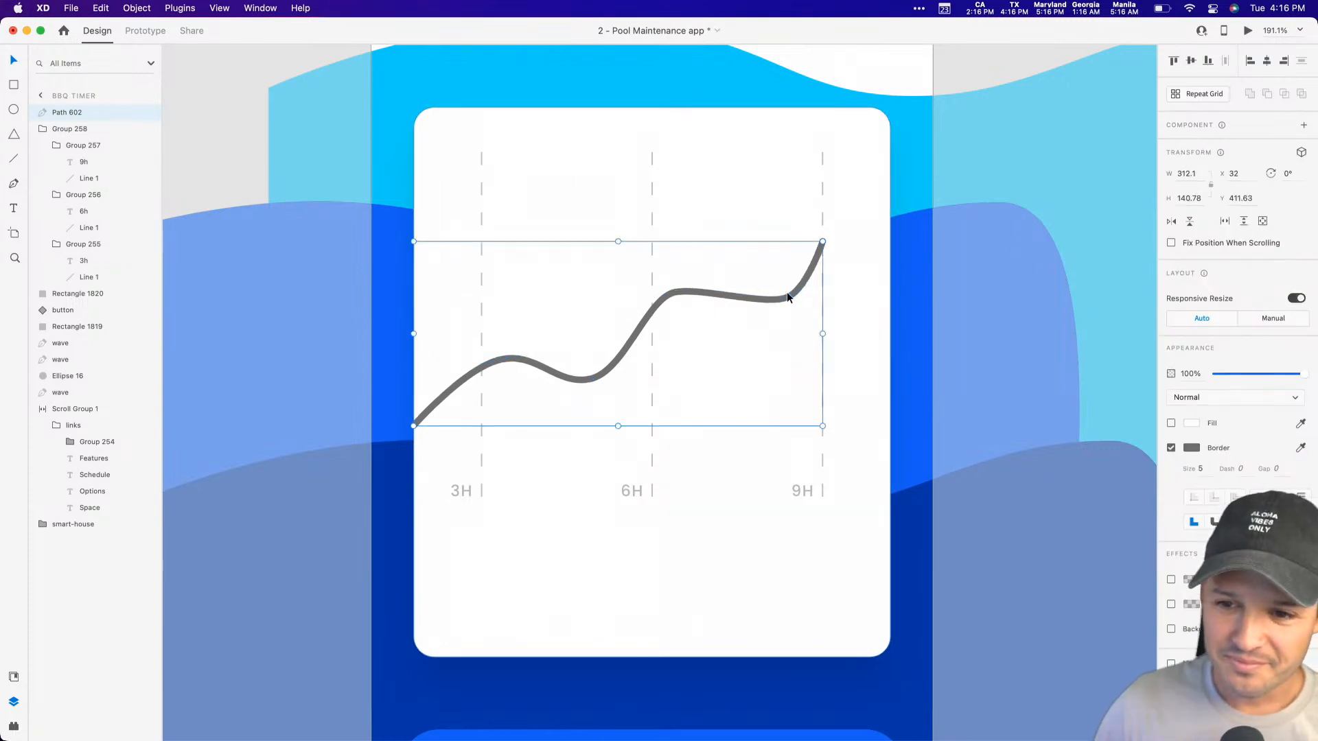
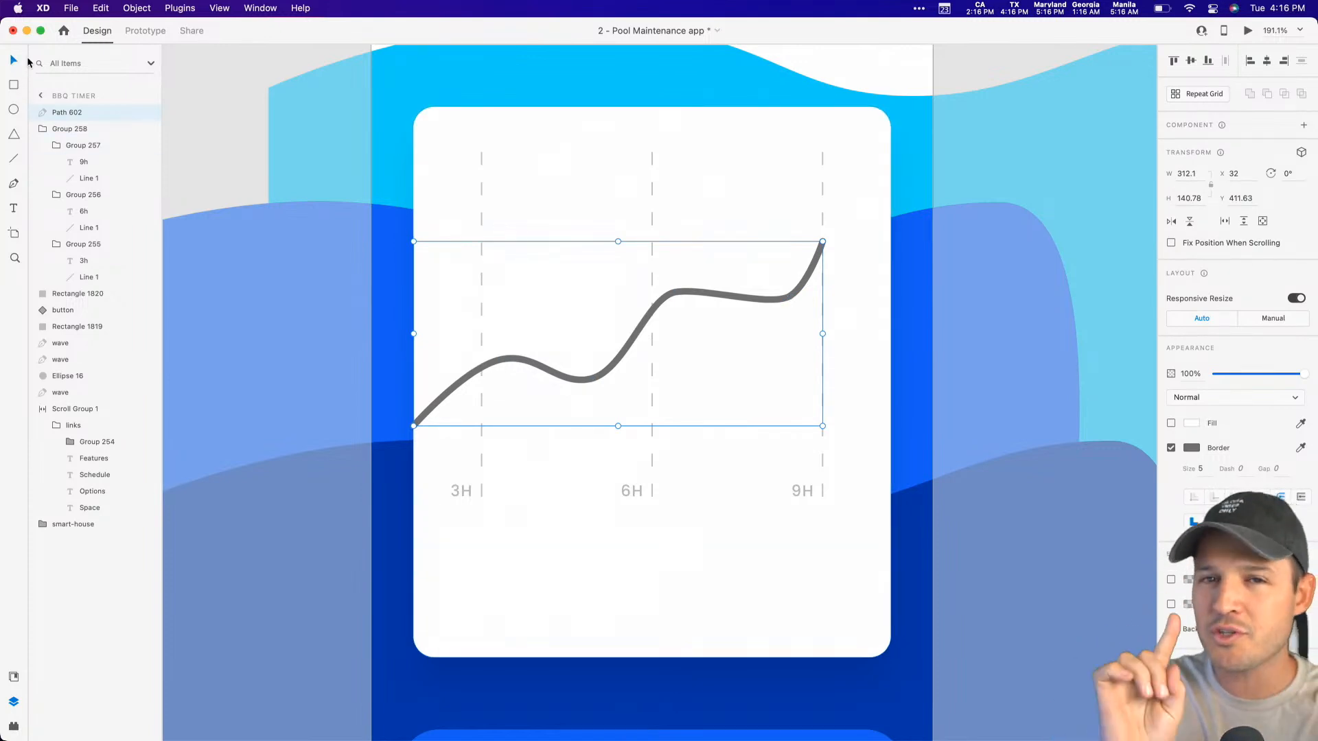
Step: Outline the chart line's stroke to convert it into a filled shape
click(1192, 449)
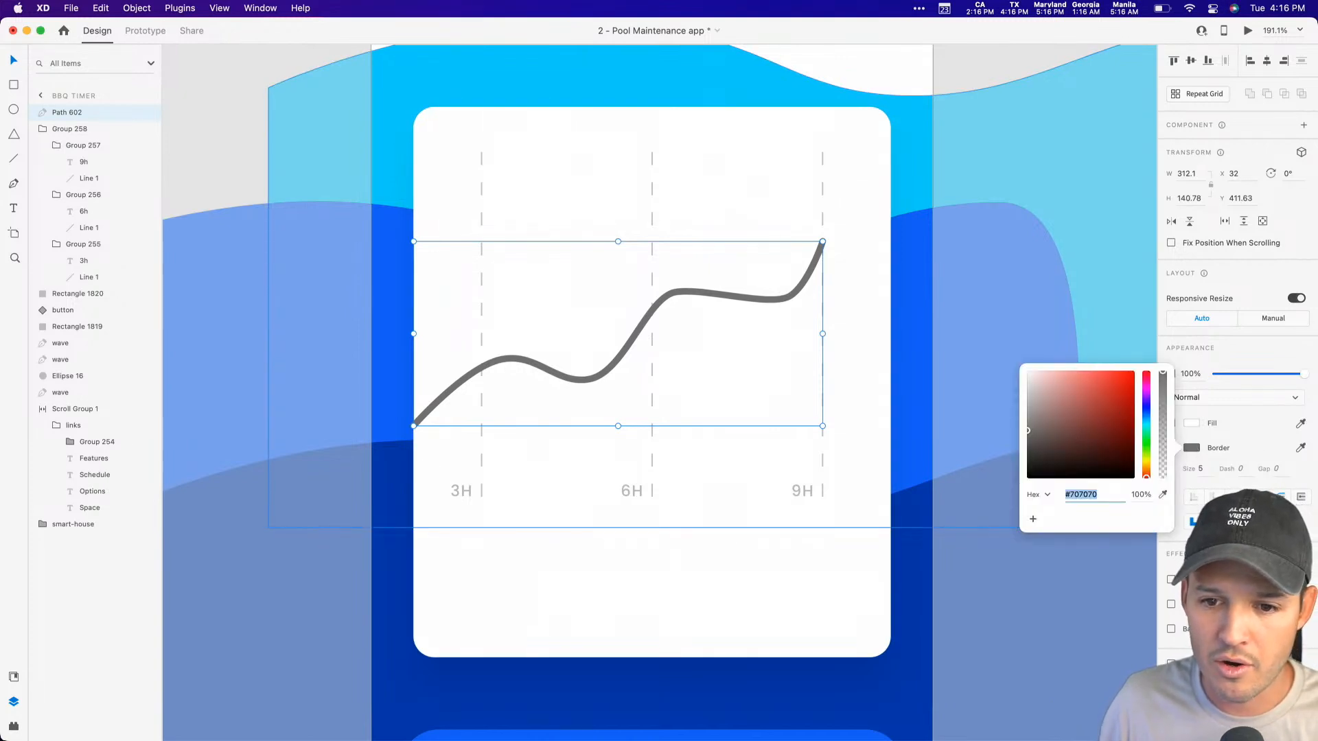
key(Escape)
click(126, 7)
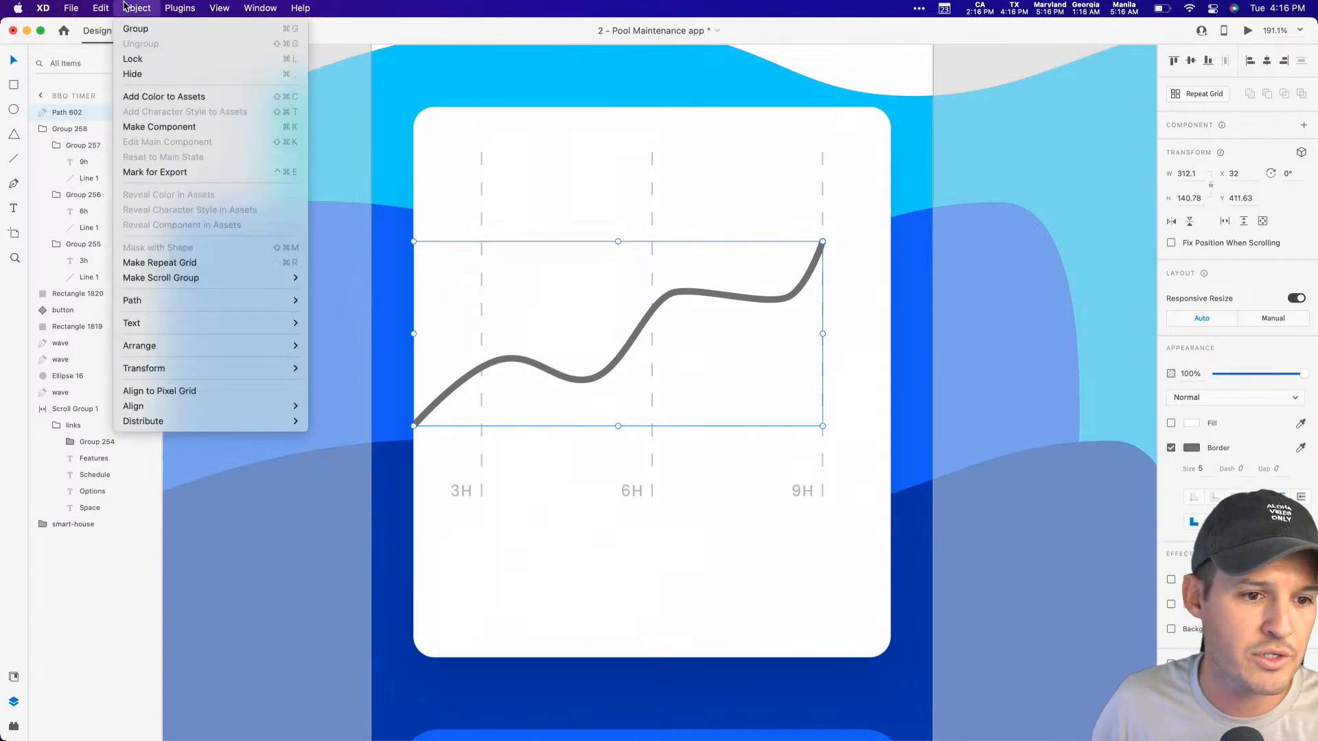
mouse_move(190, 302)
click(377, 376)
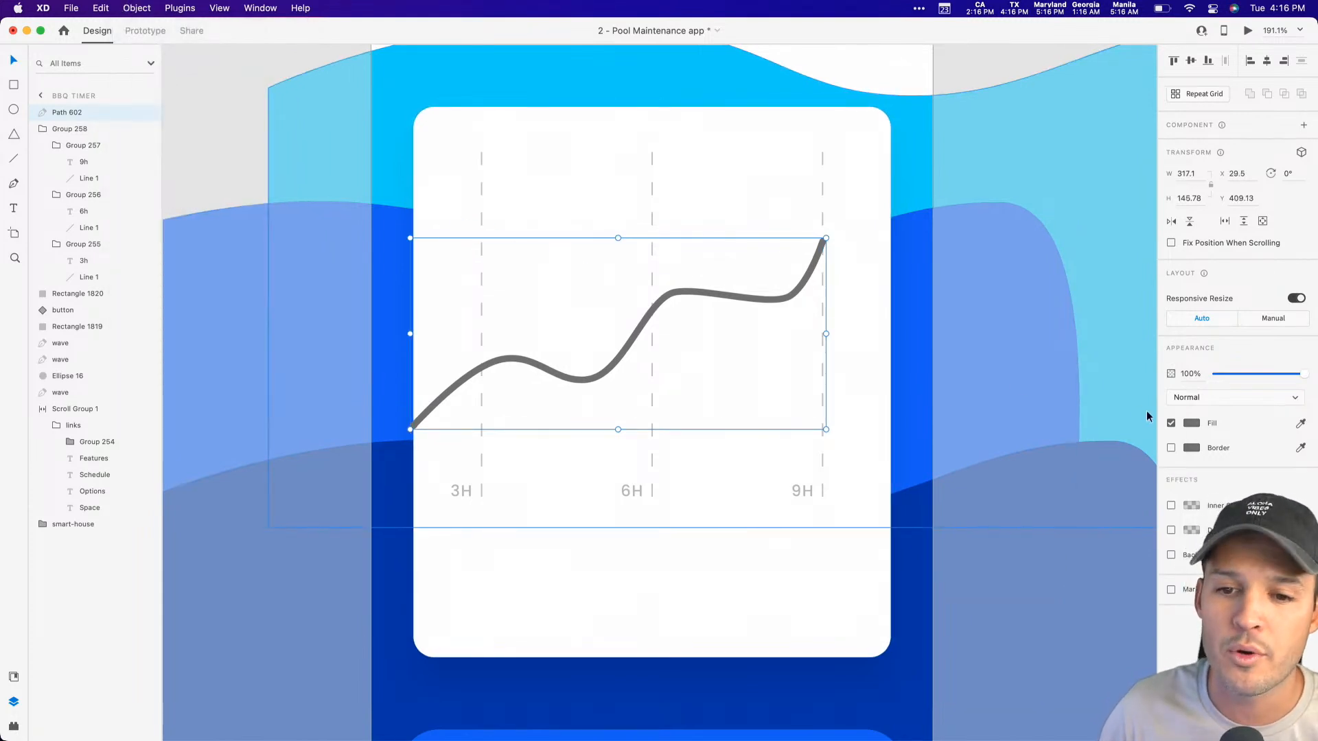
Step: Give the outlined chart line a linear gradient fill and stretch the gradient axis along the line between its two ends
click(1191, 424)
click(1050, 332)
click(1057, 357)
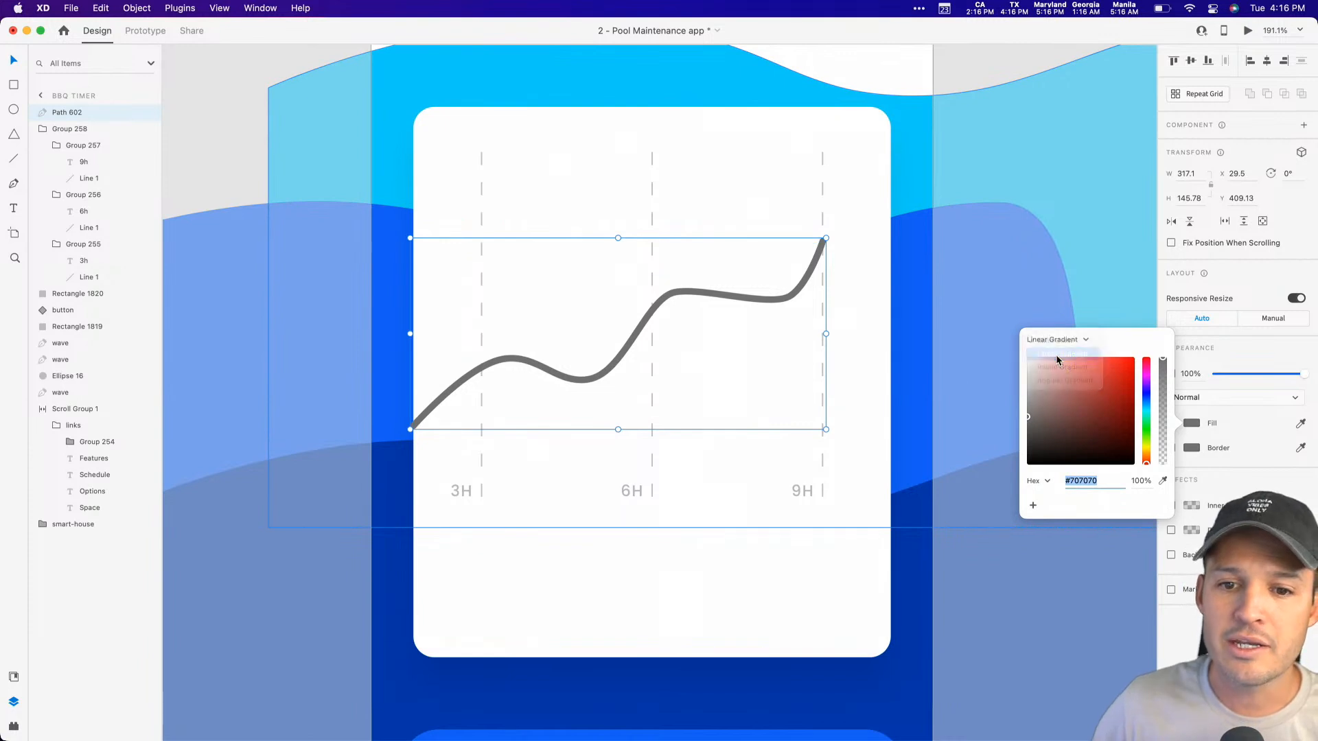
drag(618, 237, 822, 249)
drag(618, 429, 422, 416)
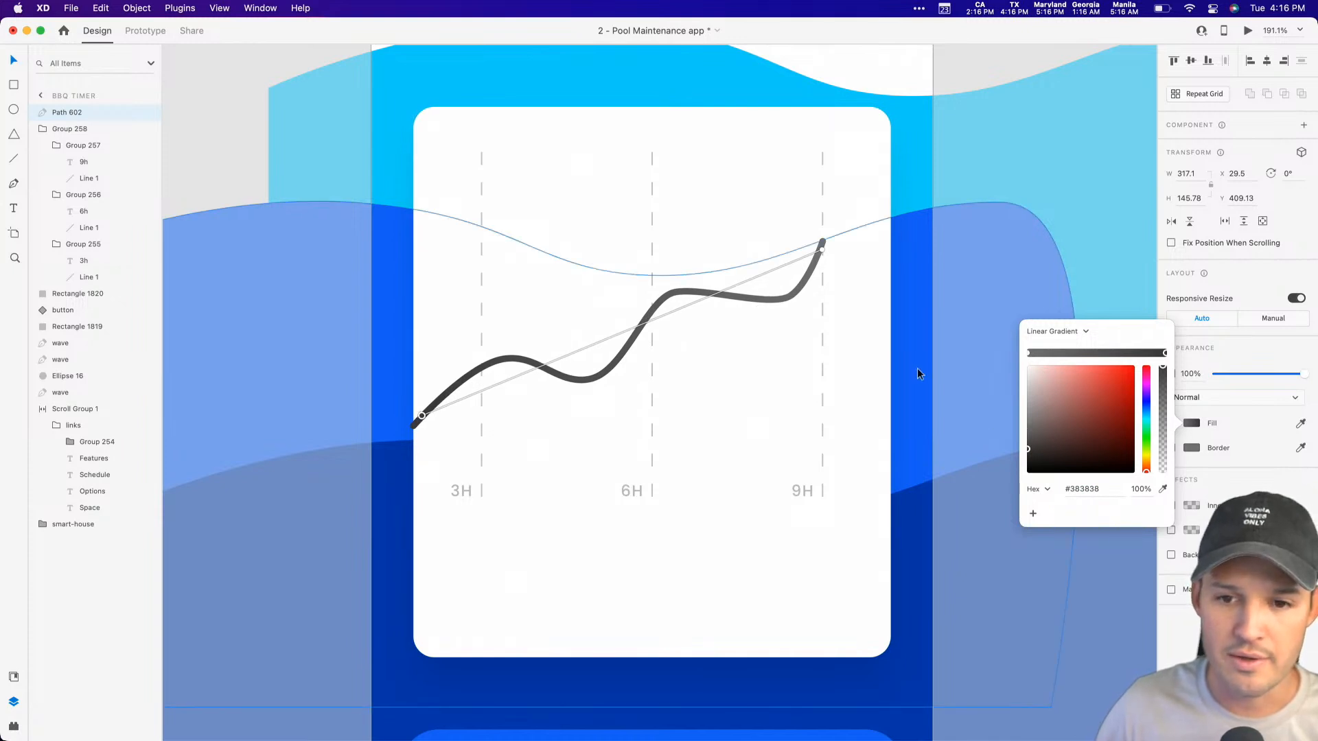
Step: Set the gradient stop at the chart line's lower end to the light blue sampled from the top wave
scroll(719, 355, up, 5)
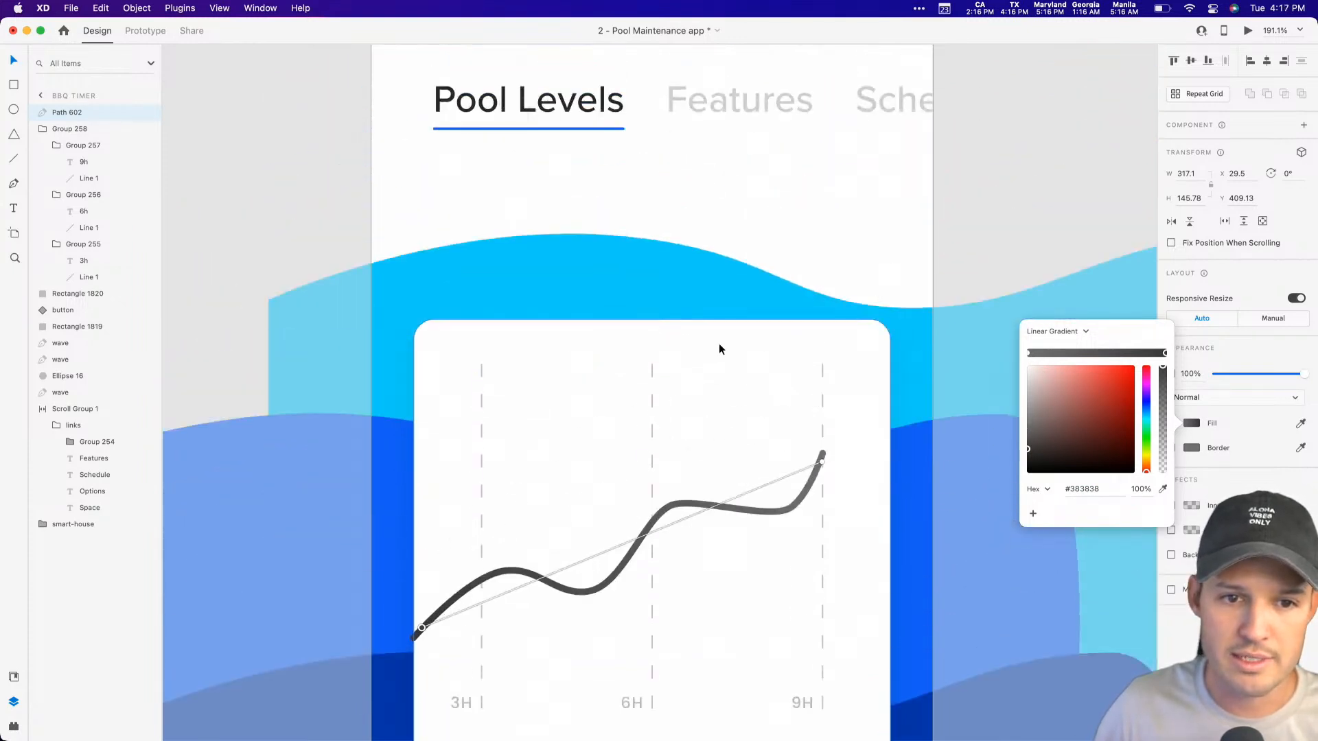
scroll(727, 348, down, 2)
click(1163, 489)
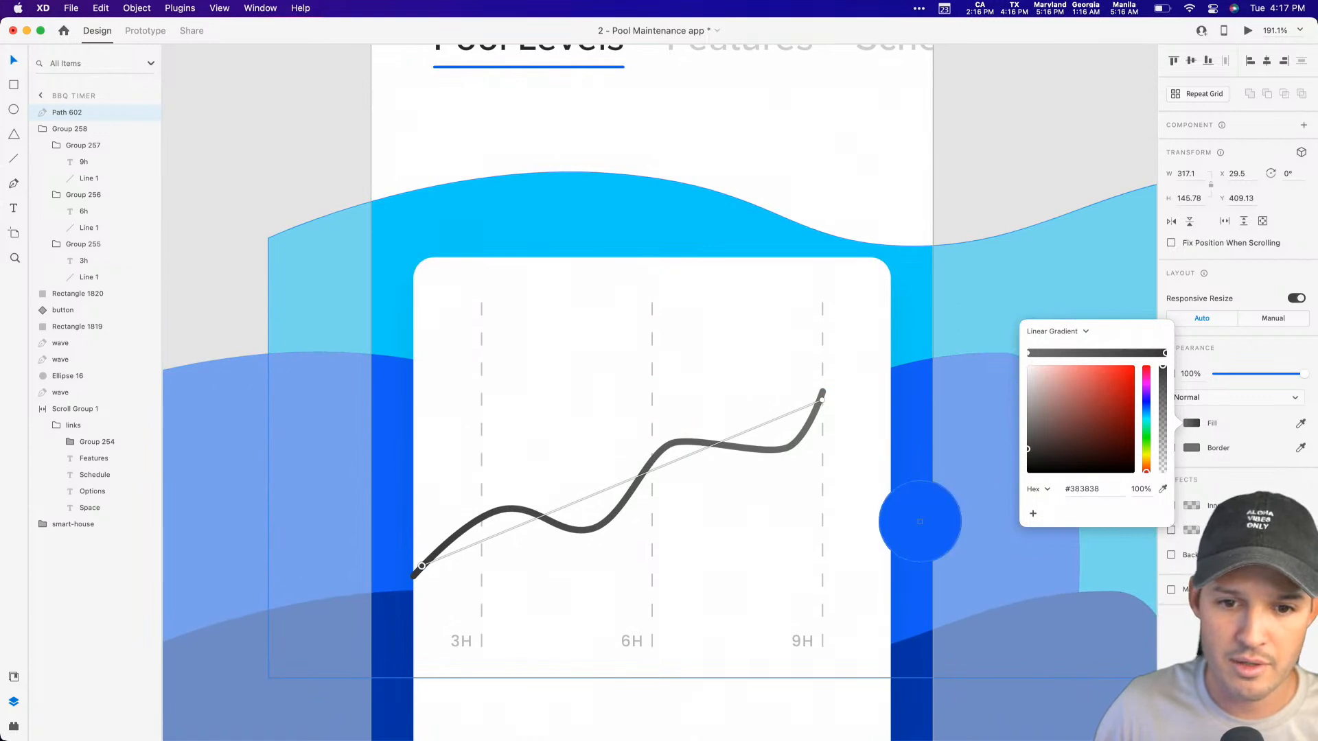
click(909, 319)
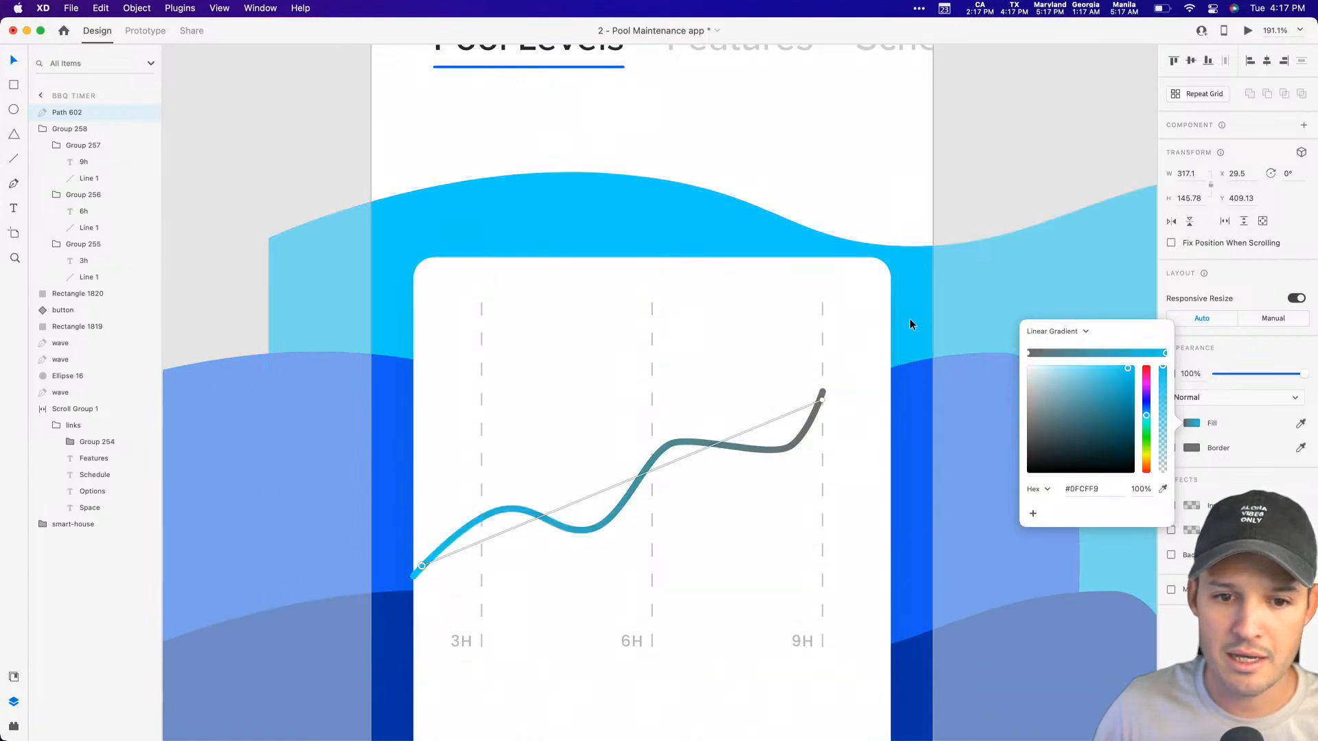
Step: Set the gradient stop at the chart line's 9h end to the dark blue #0034A8 sampled from the lowest wave
click(1029, 354)
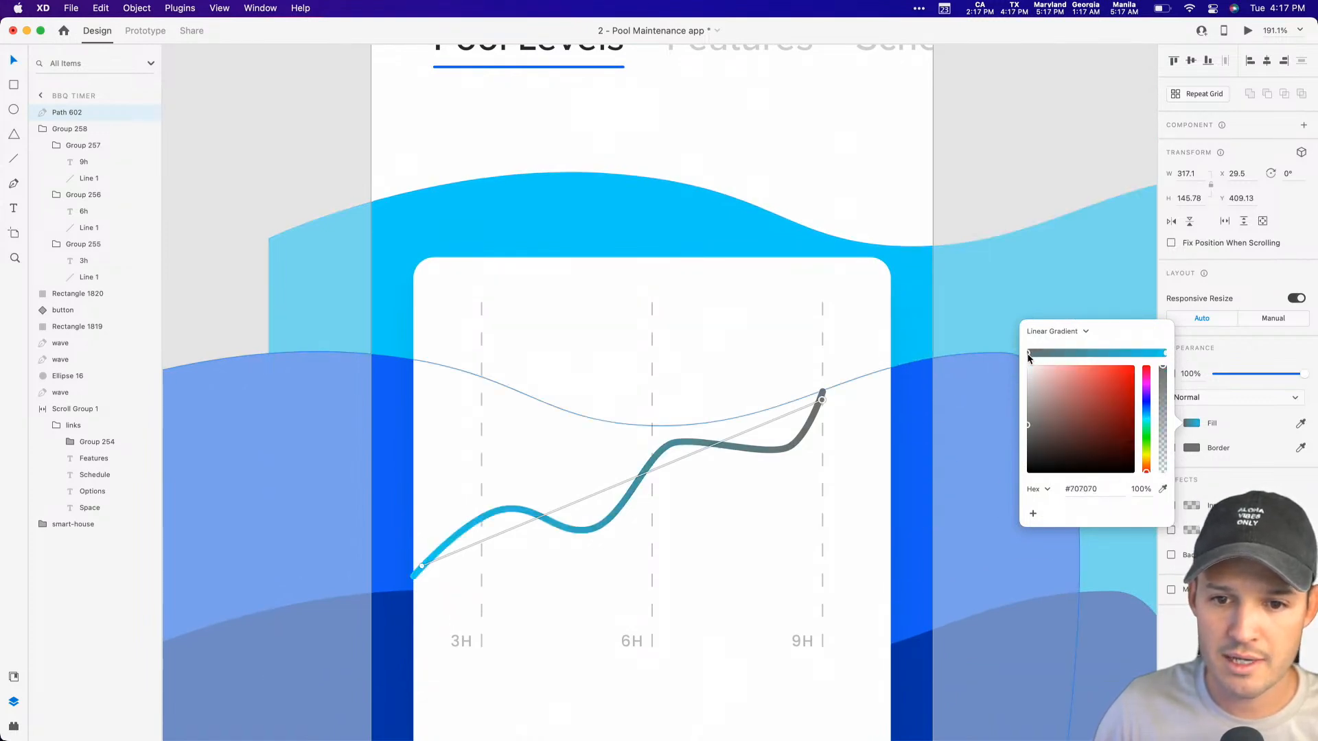
click(1165, 489)
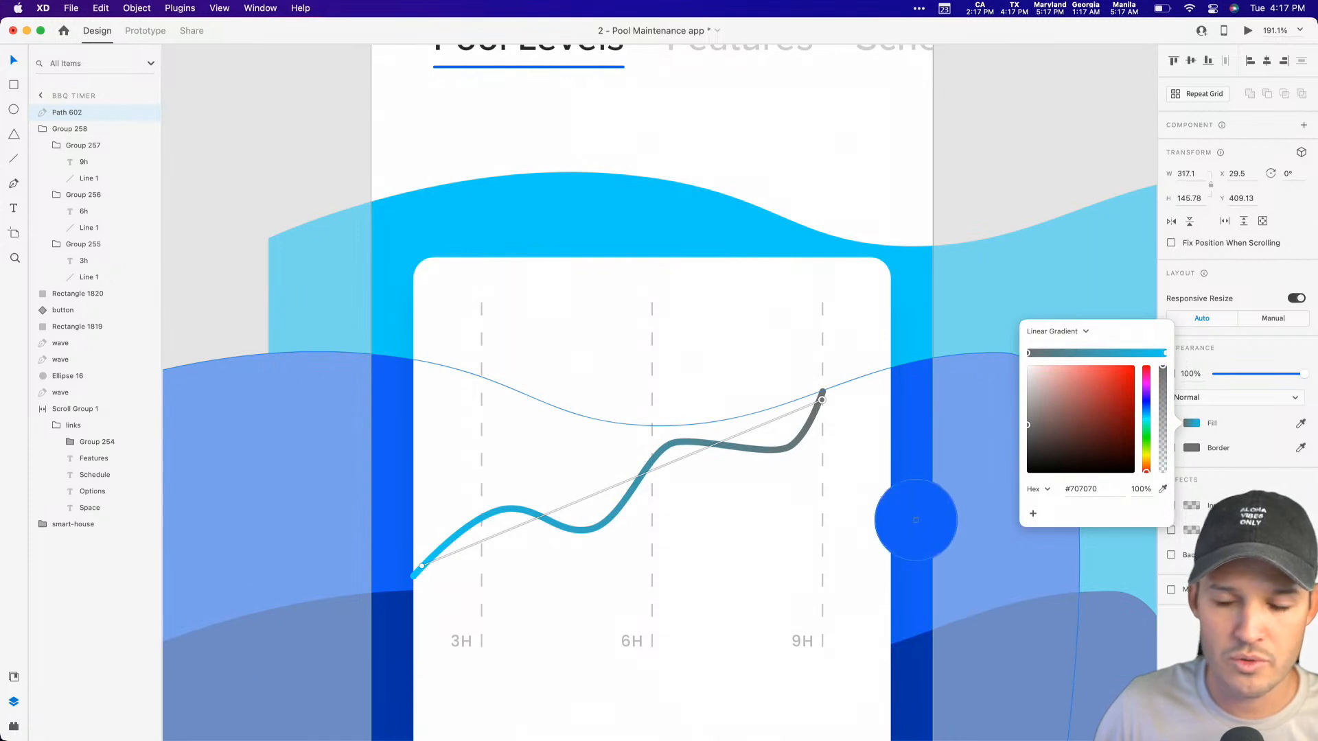
click(916, 520)
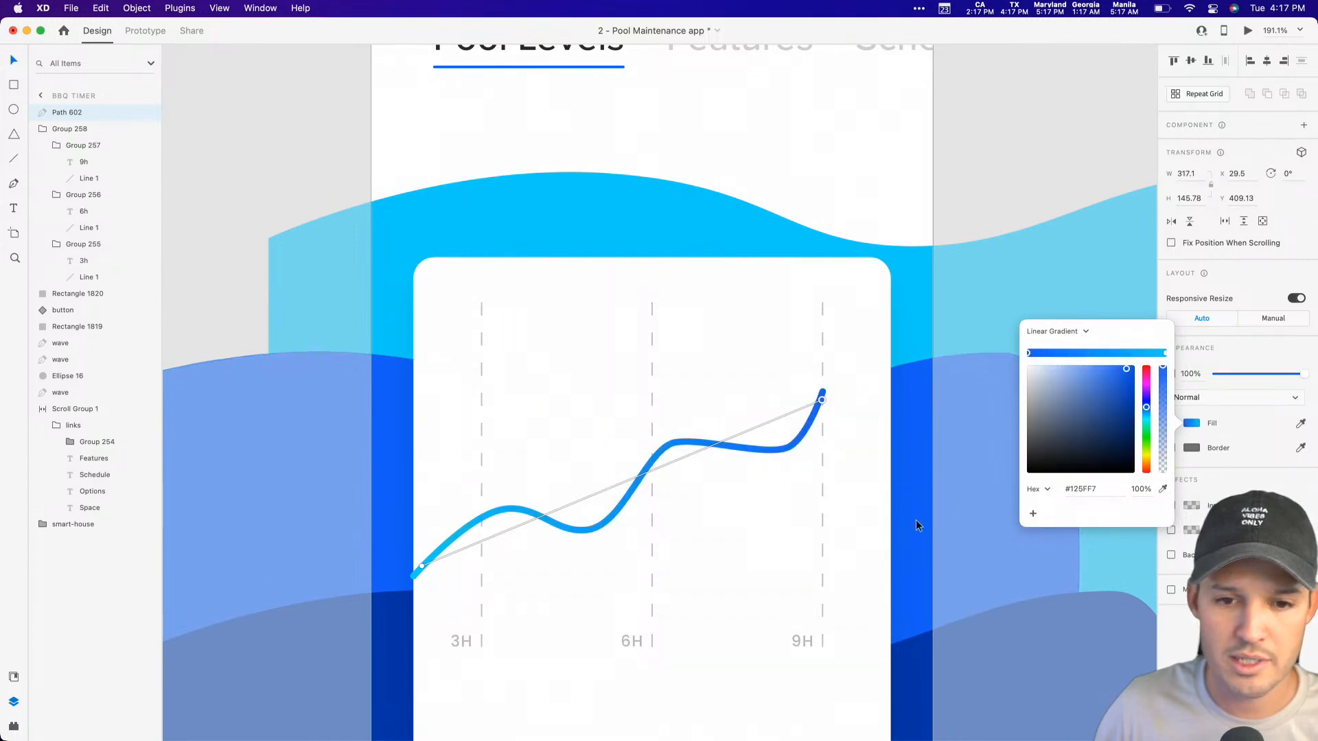
click(1164, 489)
click(910, 687)
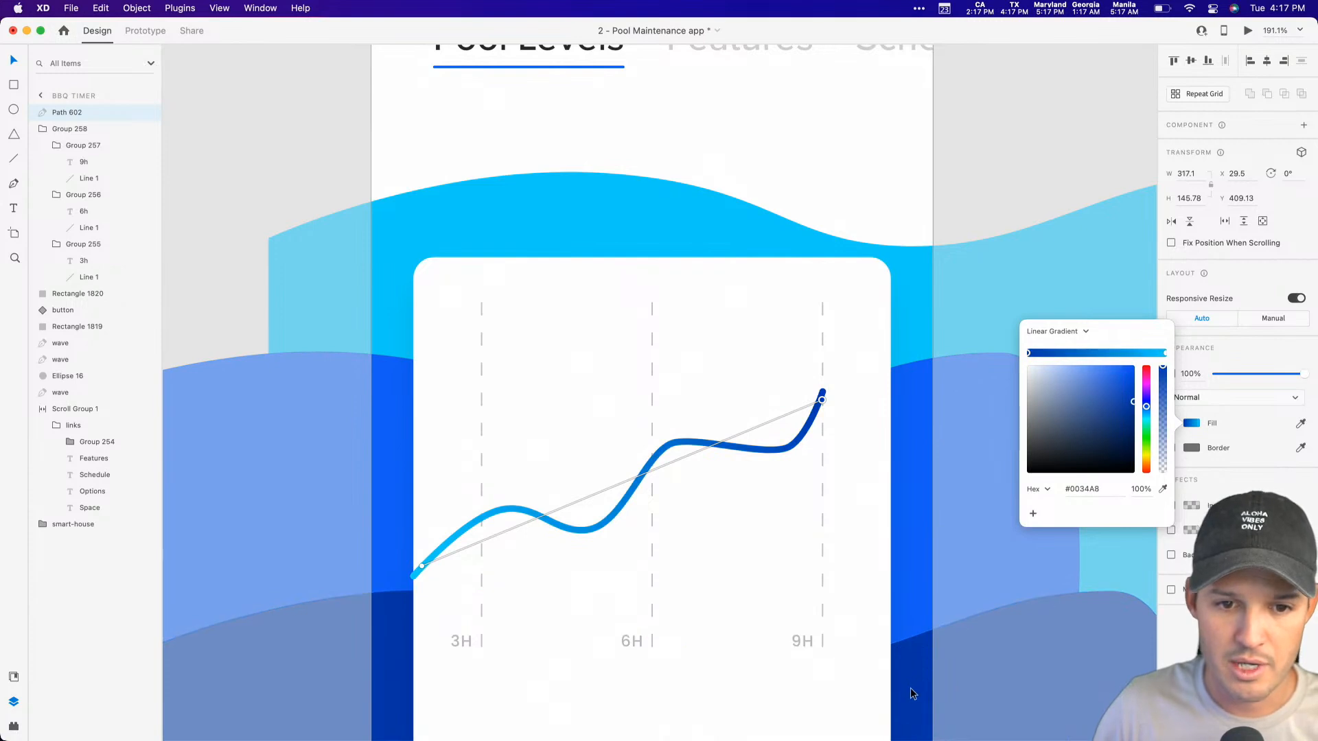
Step: Add a stop at the middle of the gradient in the blue #125FF6 sampled from the middle wave, and deselect the line
click(1099, 353)
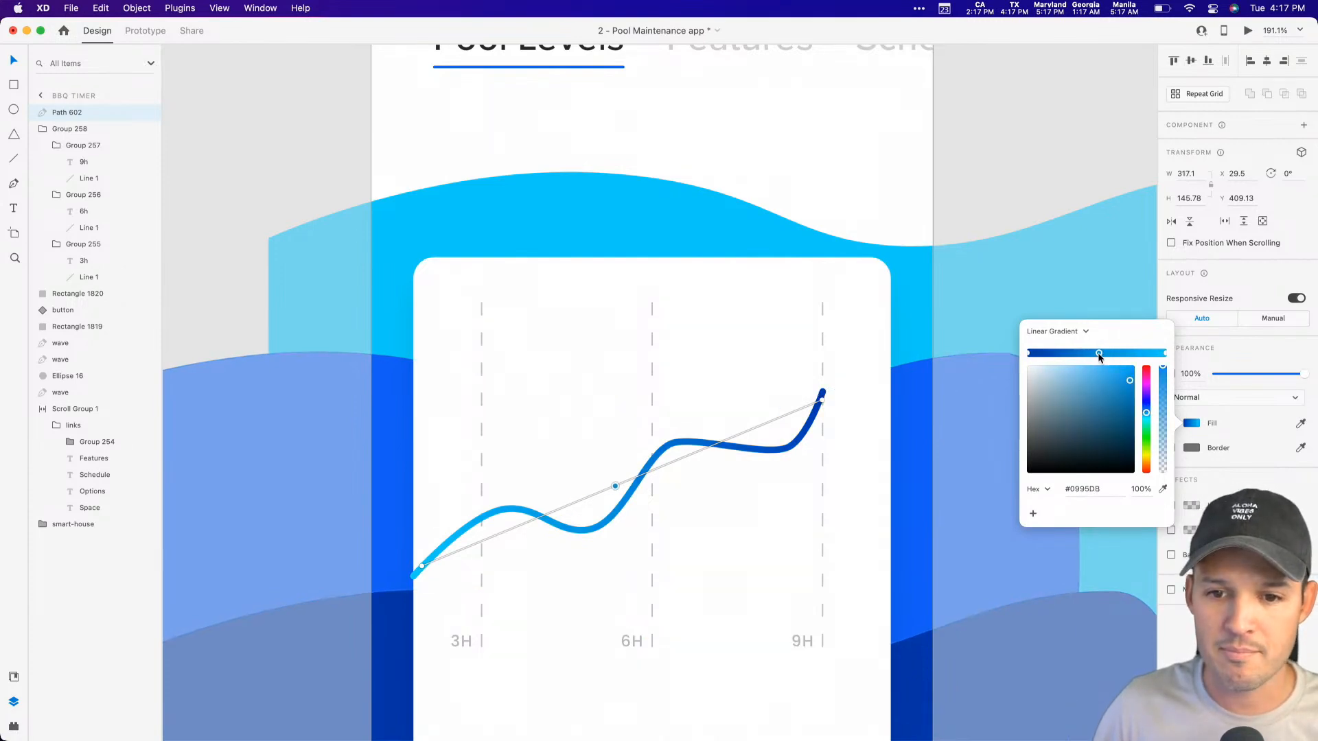
click(1164, 490)
click(909, 504)
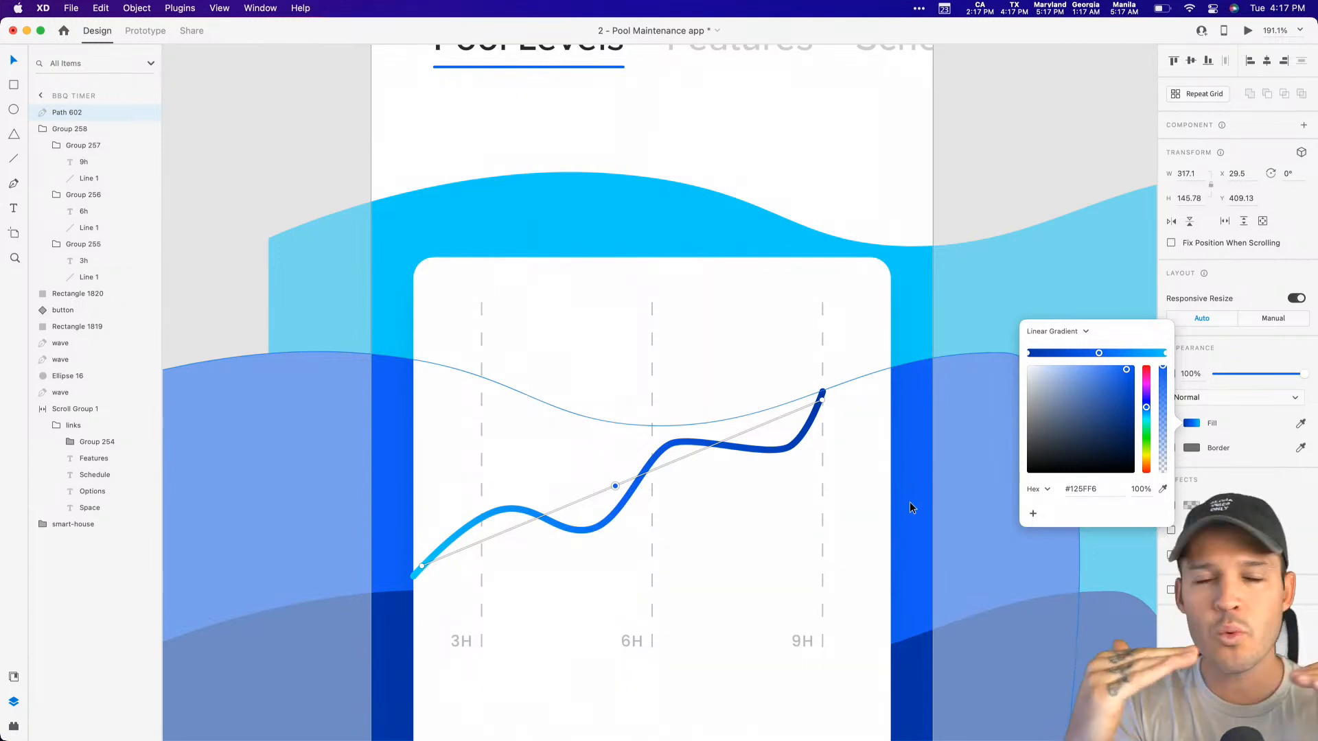
click(961, 185)
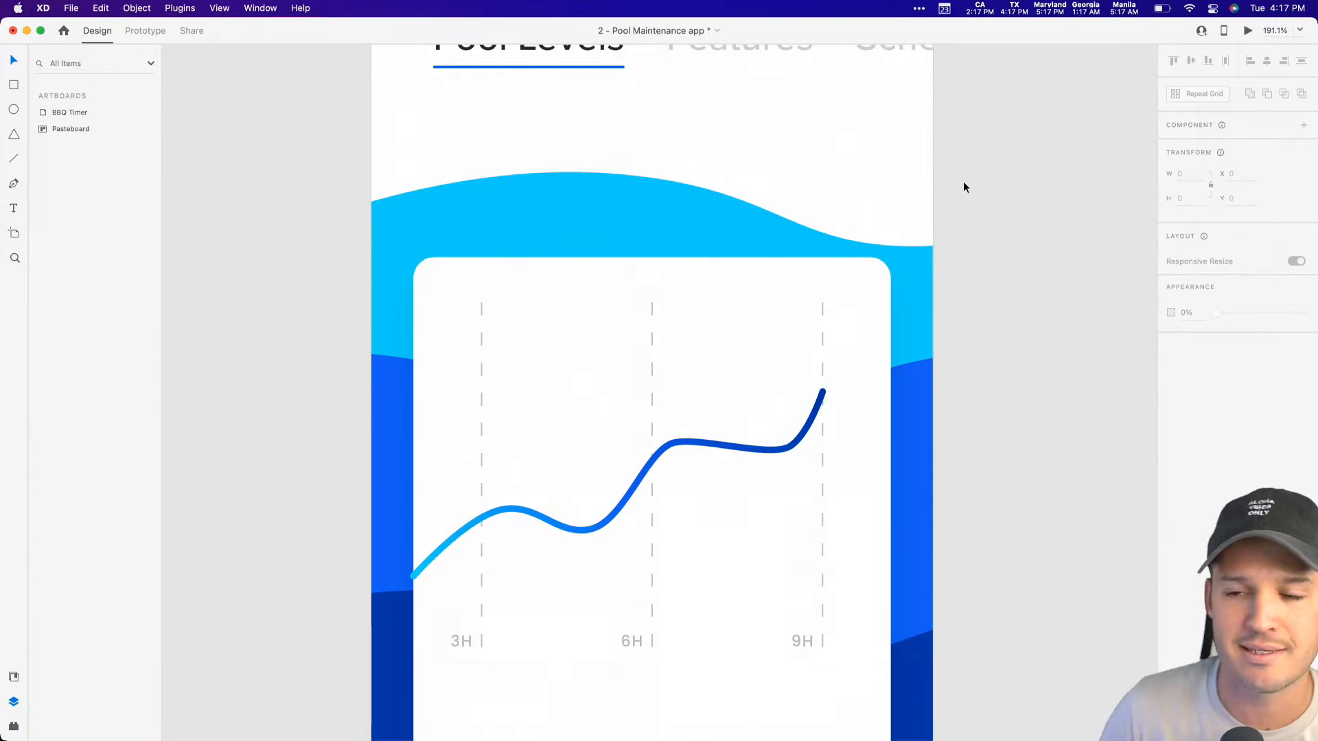
Step: Draw a 26 px circle over the chart line's 9h end and fill it with the saved medium blue #1360F8
key(e)
drag(800, 374, 843, 405)
key(v)
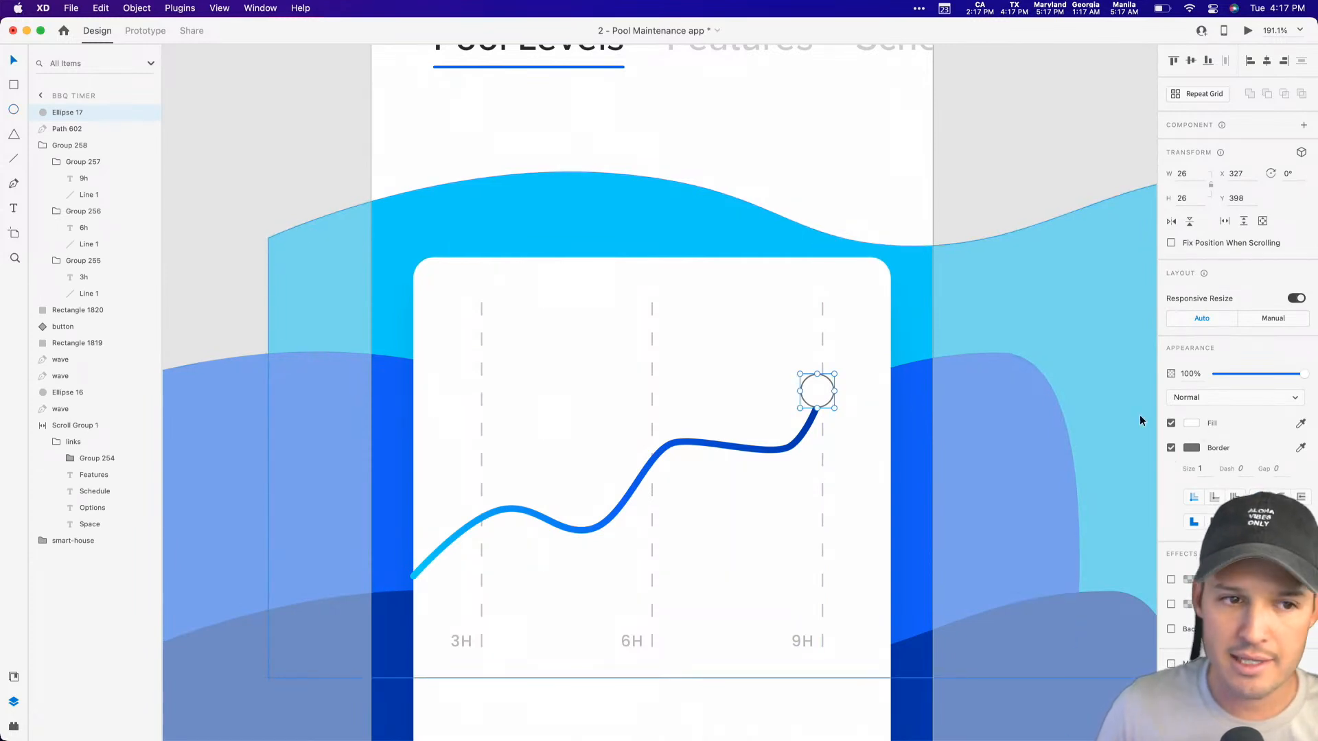
click(14, 677)
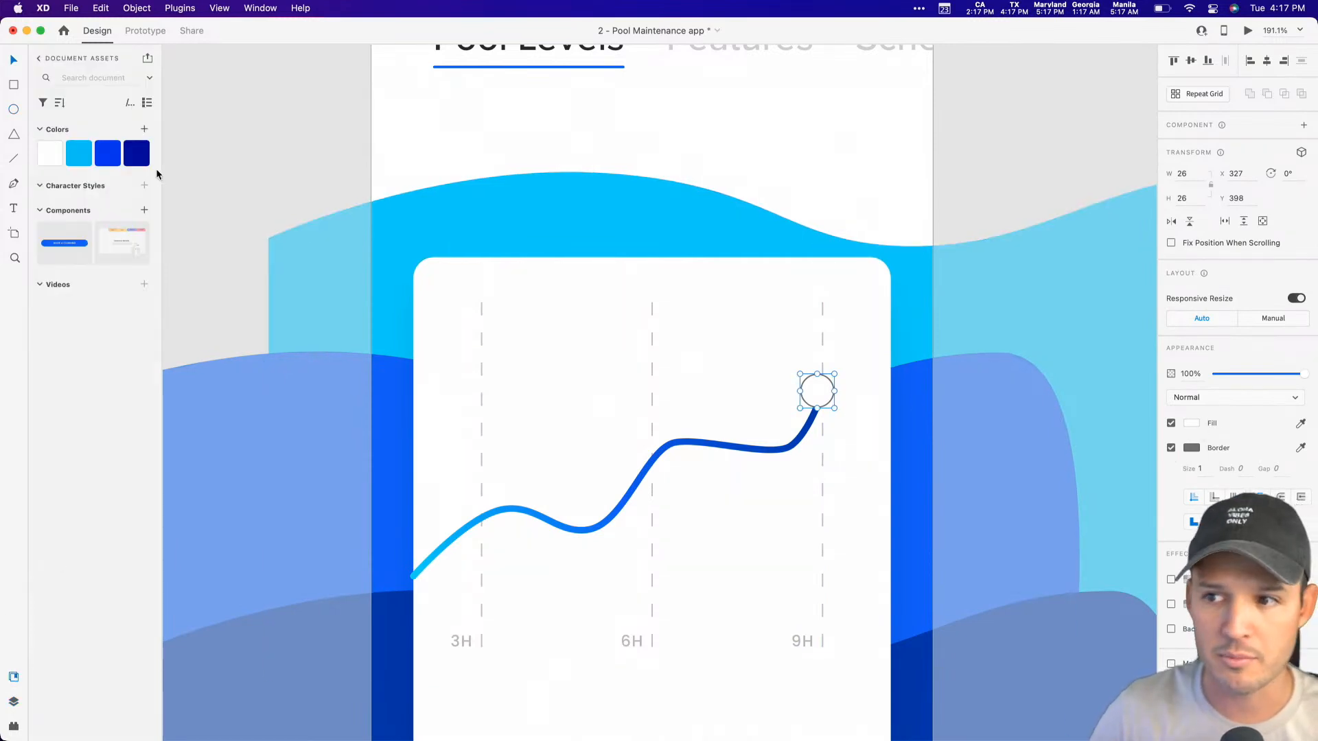
click(108, 152)
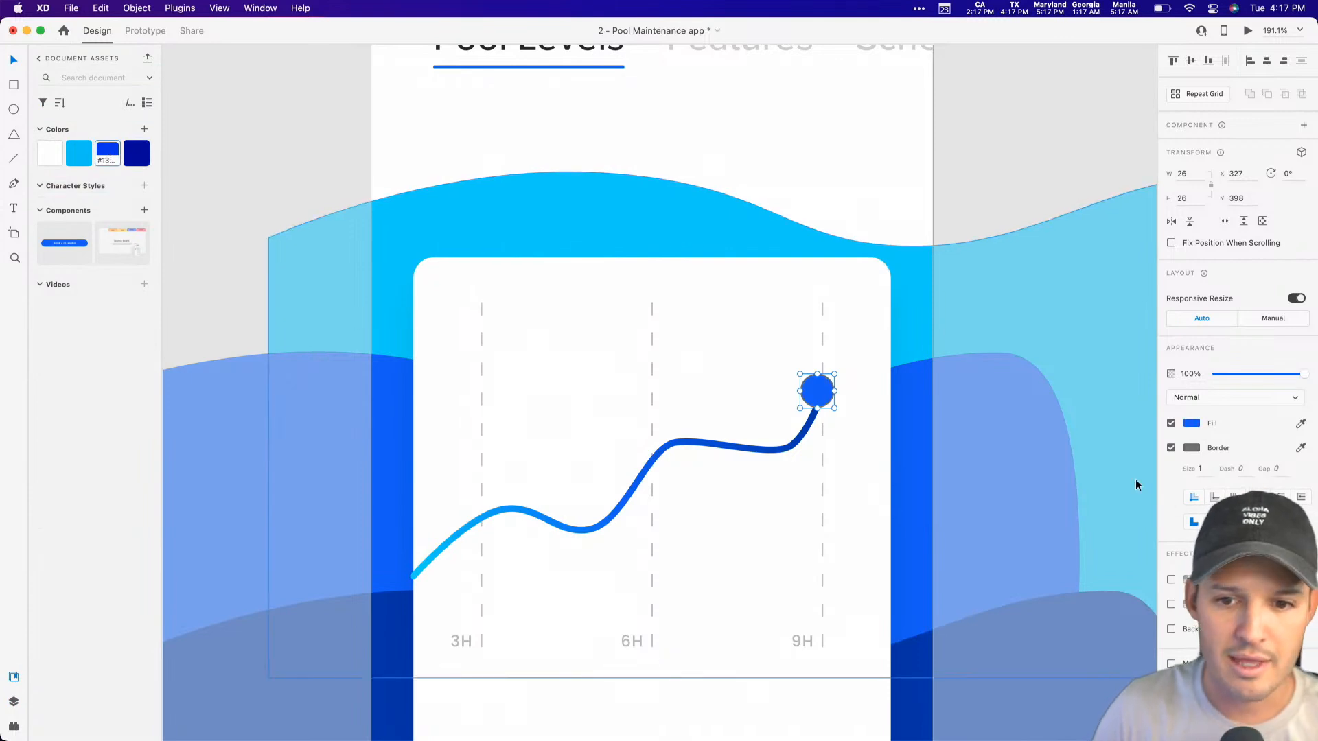
Step: Shrink the circle to 20 px, remove its border and center it more closely on the chart line's end
drag(834, 375, 831, 377)
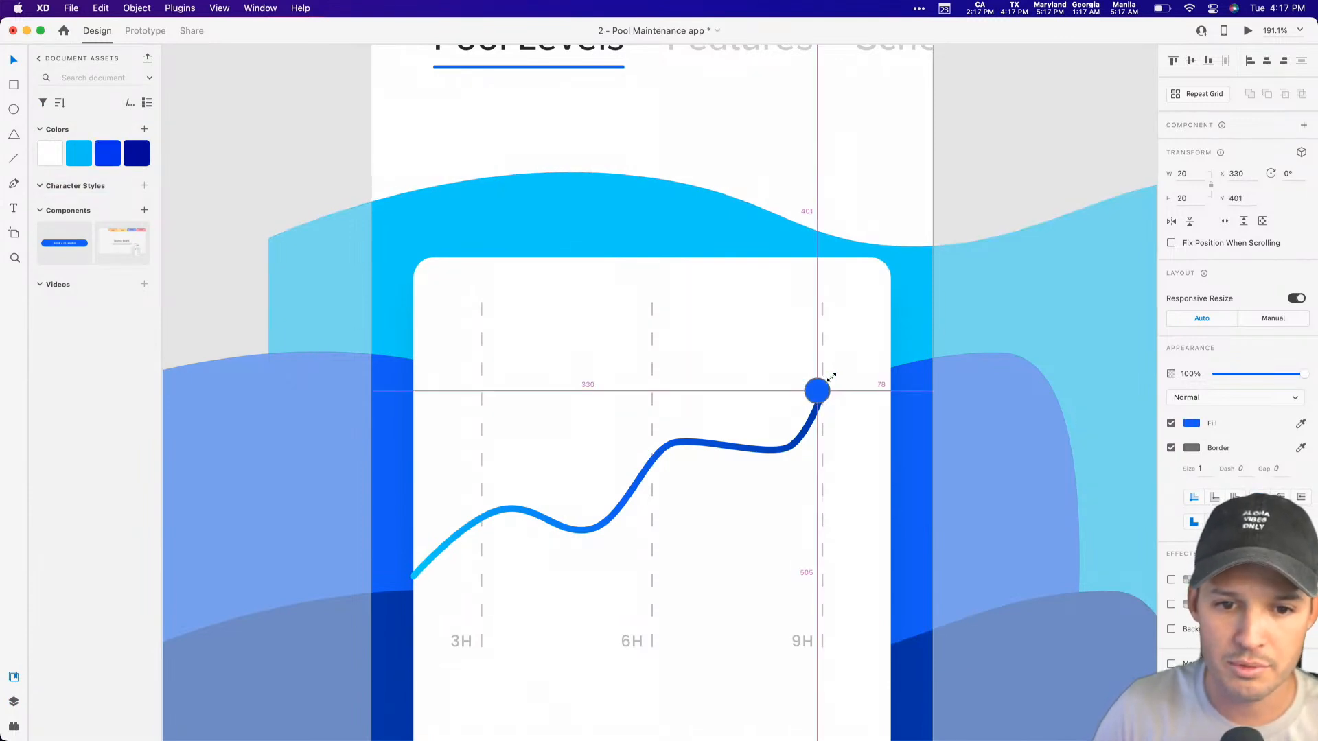
click(1171, 447)
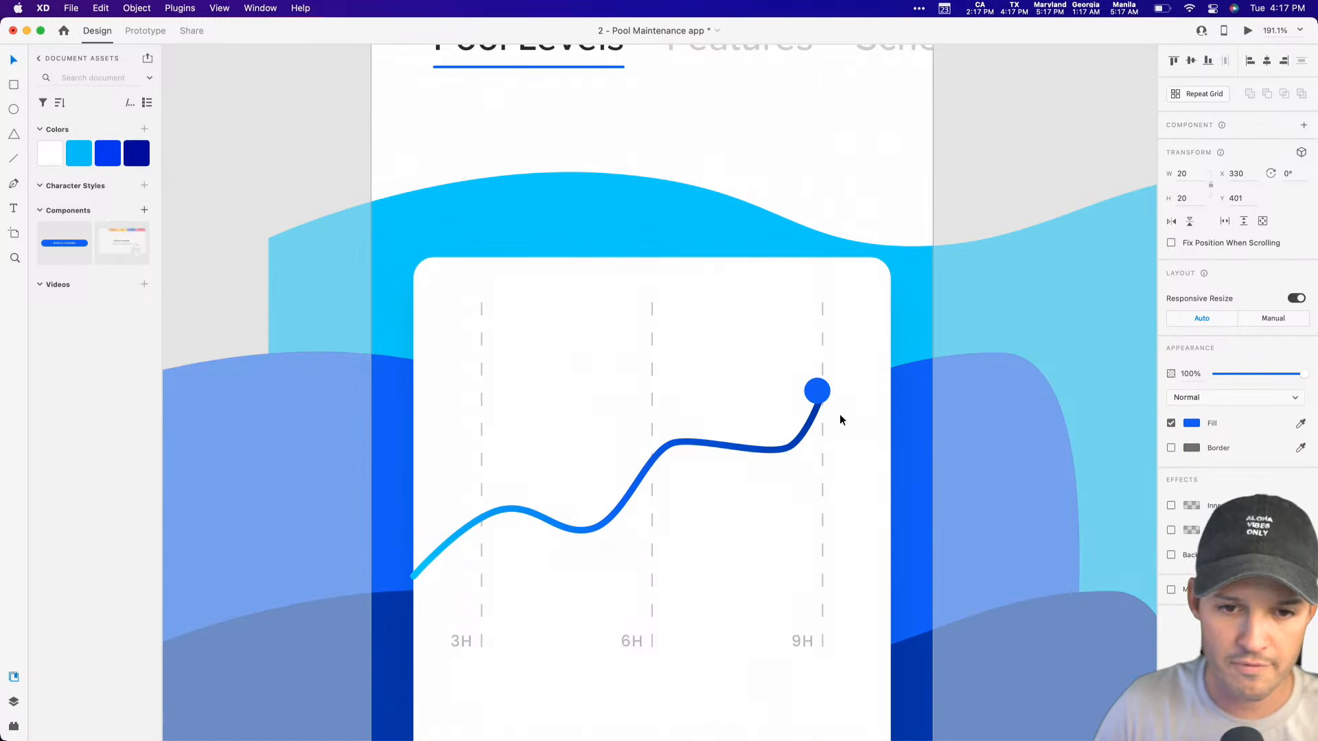
drag(818, 391, 823, 397)
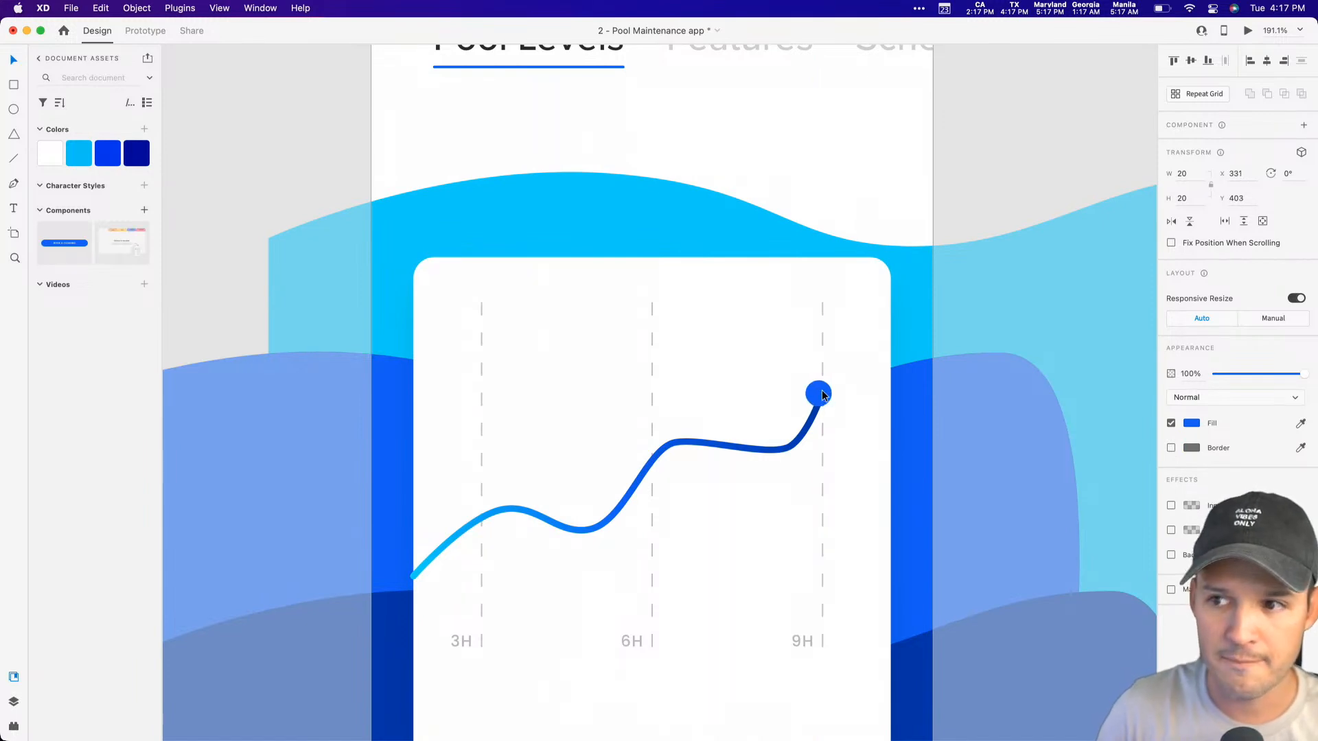
Step: Make a concentric 28 px copy of the dot with a border and no fill
drag(834, 390, 840, 374)
click(1171, 447)
click(1171, 423)
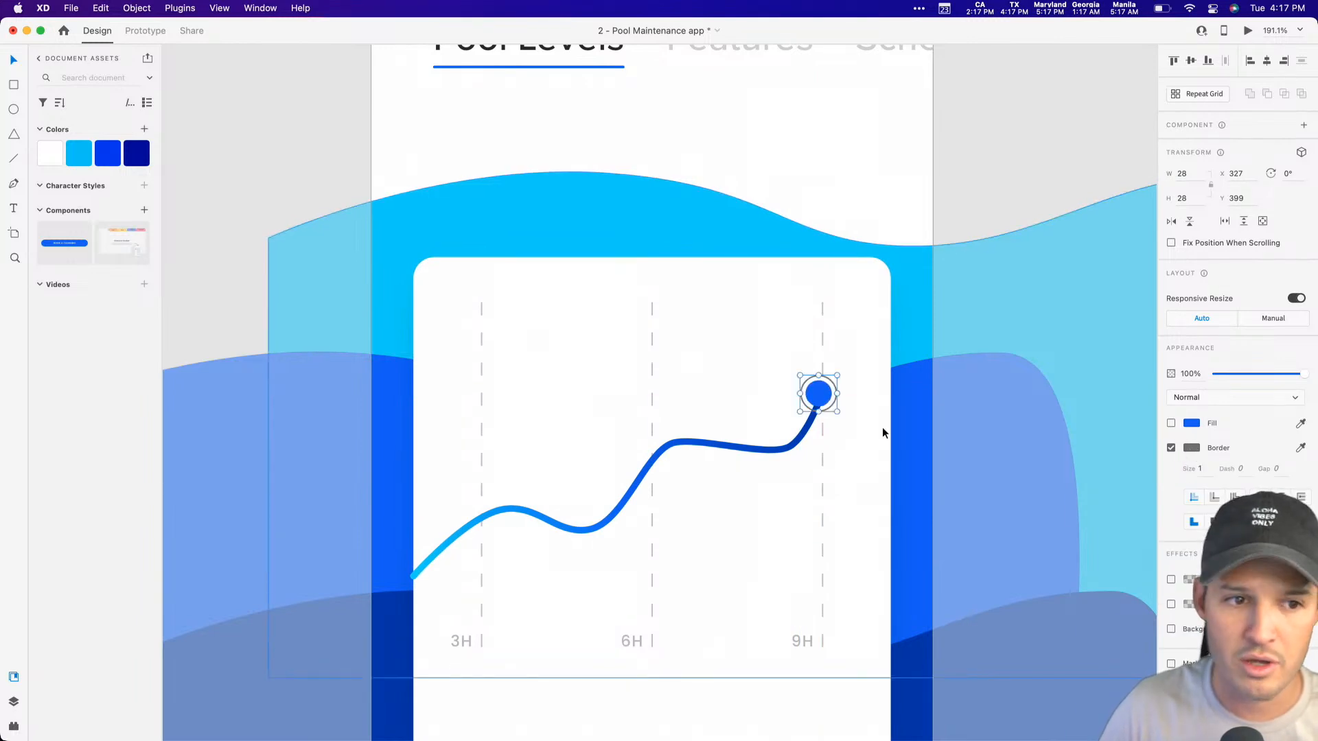
Step: Apply the saved medium blue #1360F8 to the outer ring's border
right_click(109, 158)
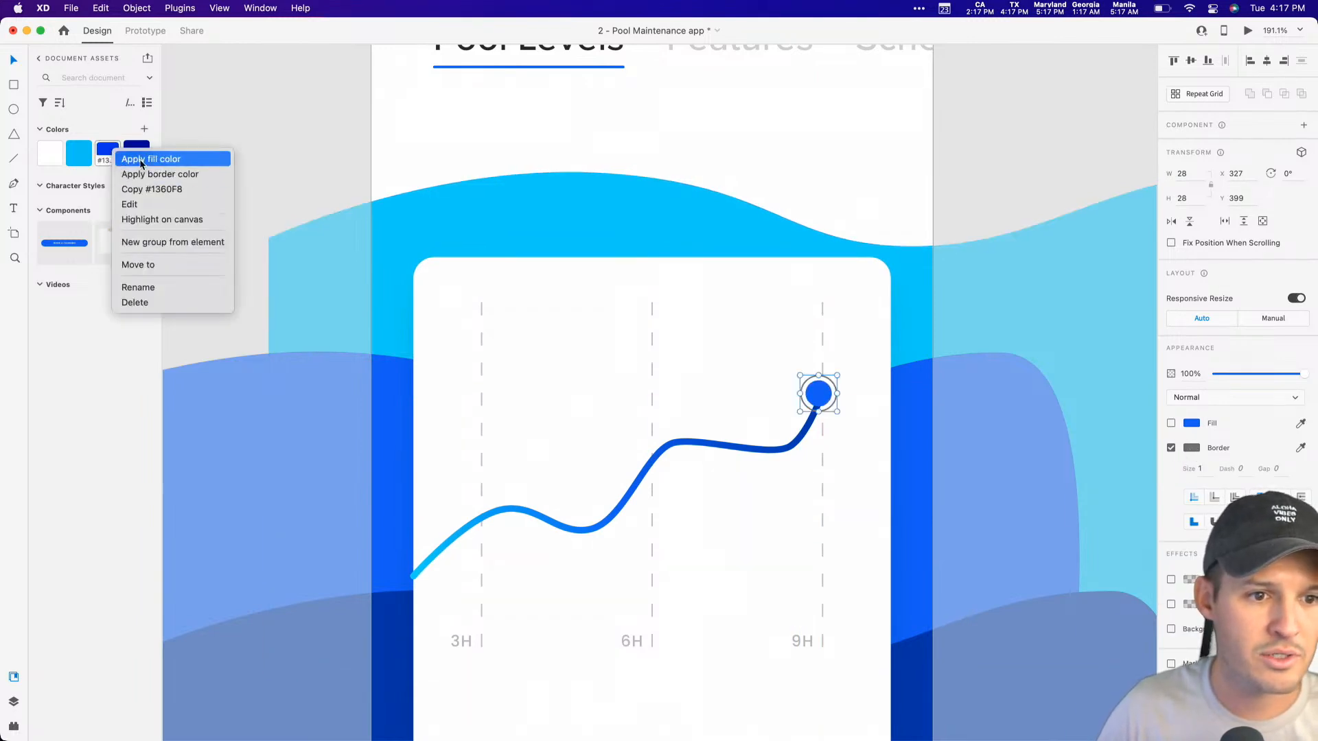
click(120, 162)
right_click(109, 155)
click(137, 171)
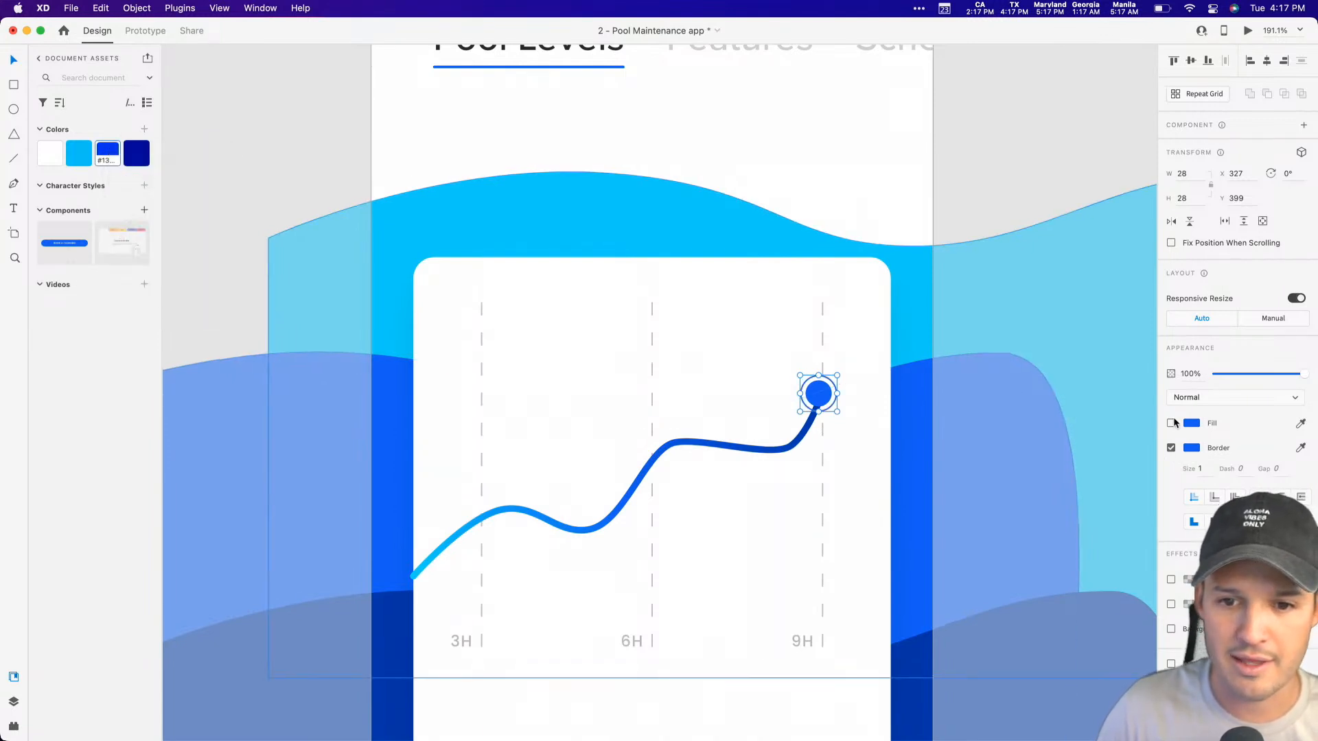
Step: Try the saved light blue #10D1FB as the outer ring's border color
right_click(82, 158)
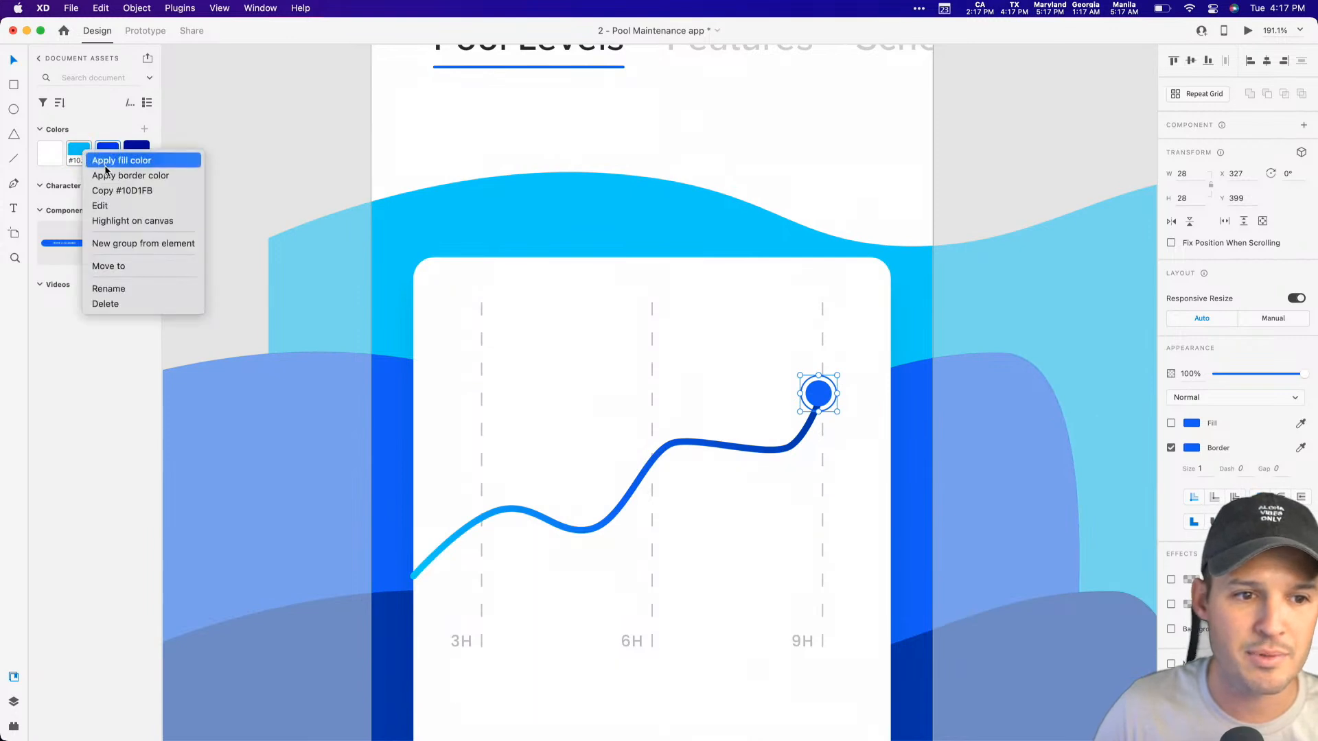
click(134, 171)
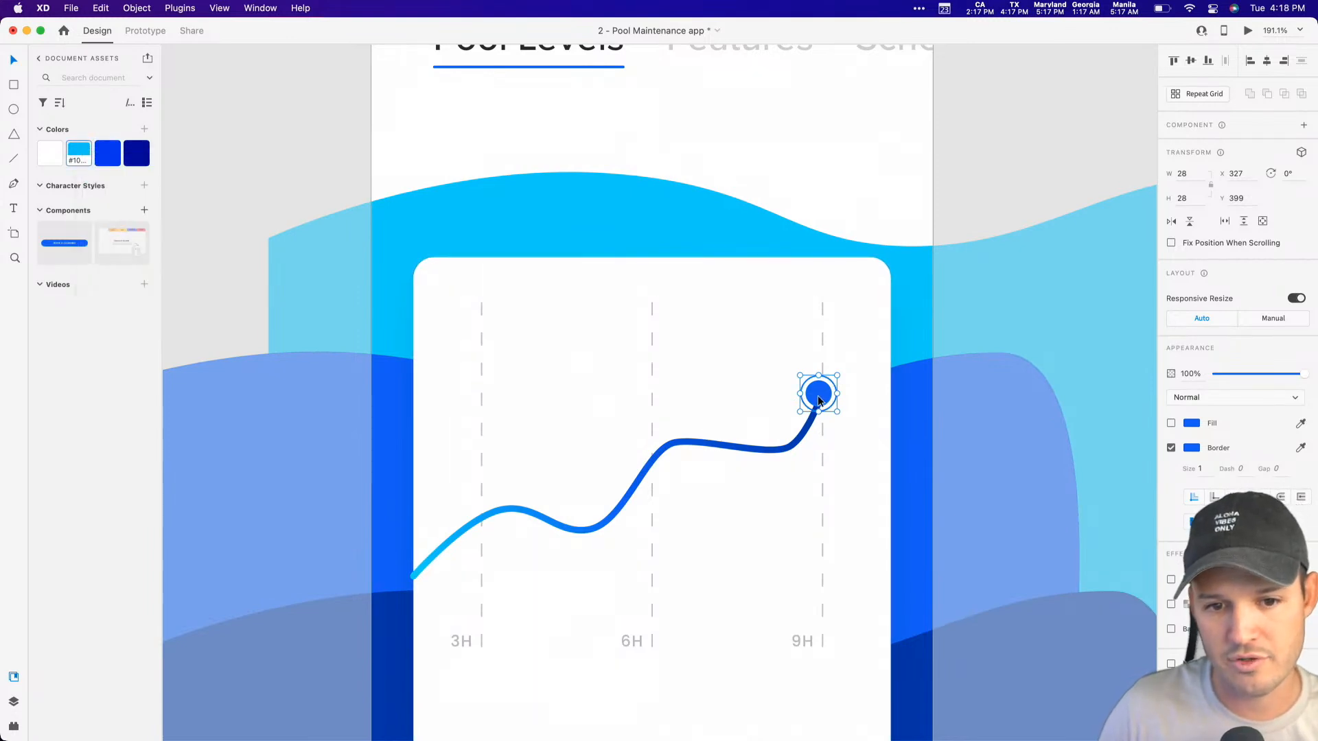
click(917, 411)
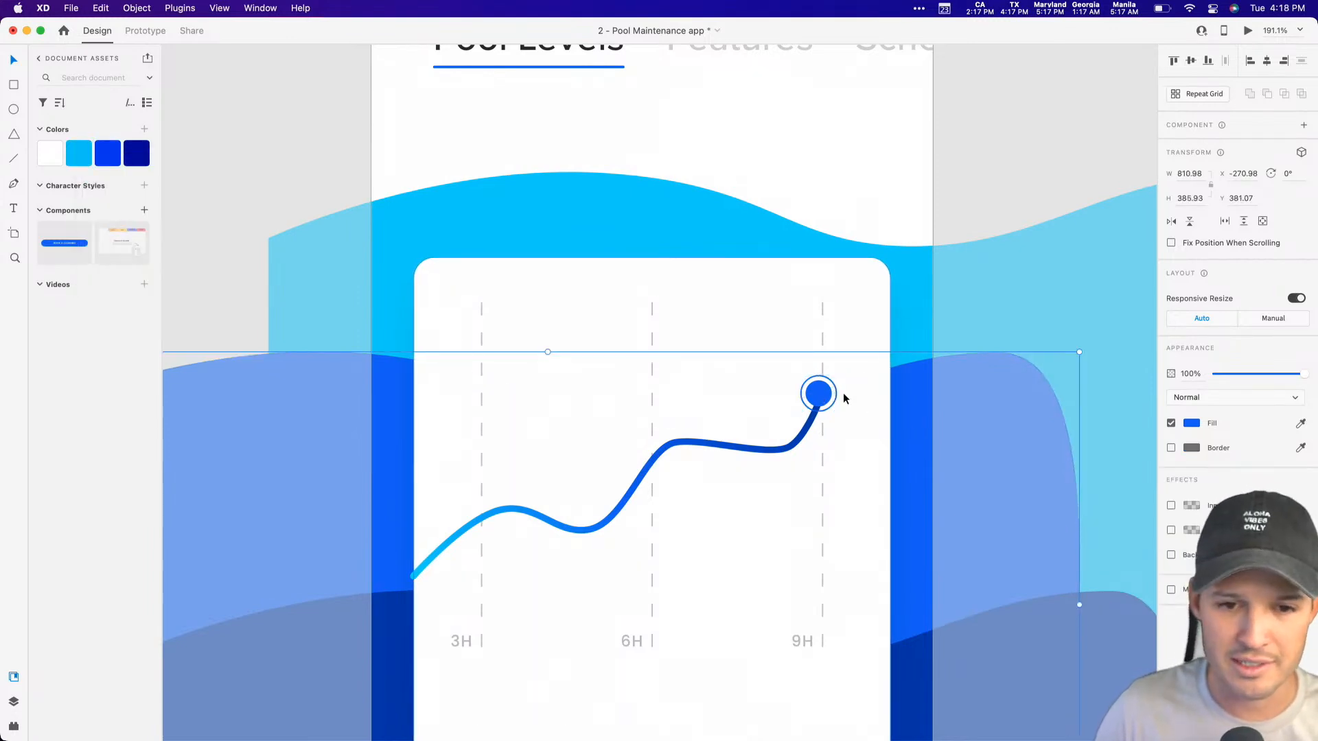
click(962, 309)
Step: Turn on the outer ring's fill and make it white to hide the chart line behind it
key(z)
drag(922, 330, 847, 416)
key(v)
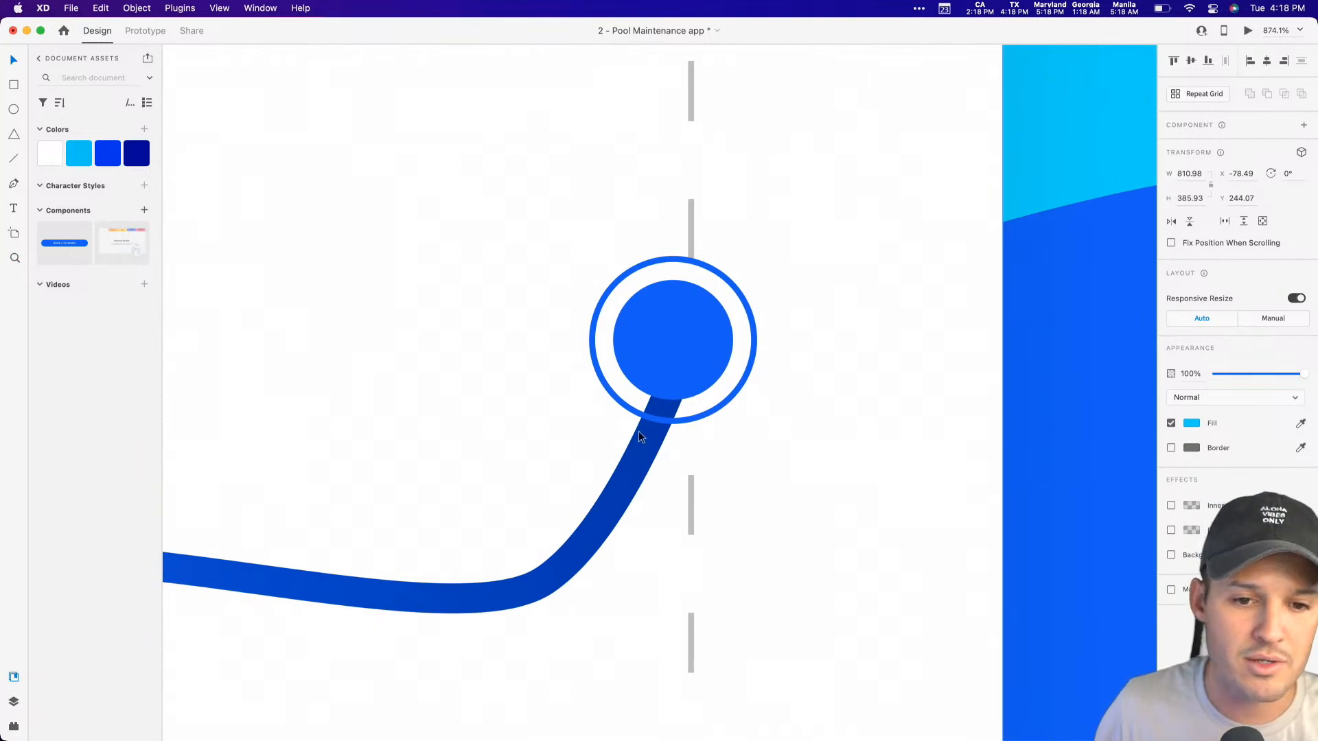
click(656, 418)
click(1172, 424)
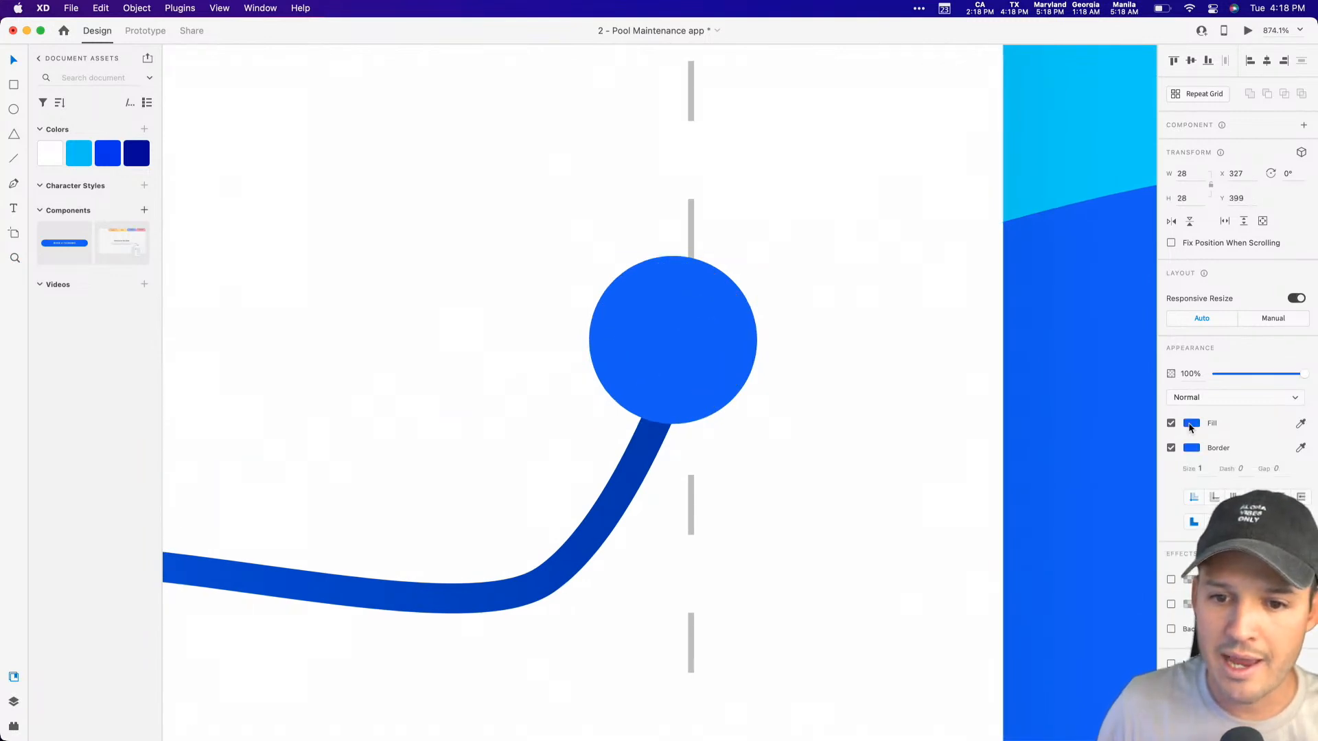
click(1191, 424)
drag(1094, 426, 905, 232)
click(905, 232)
click(734, 342)
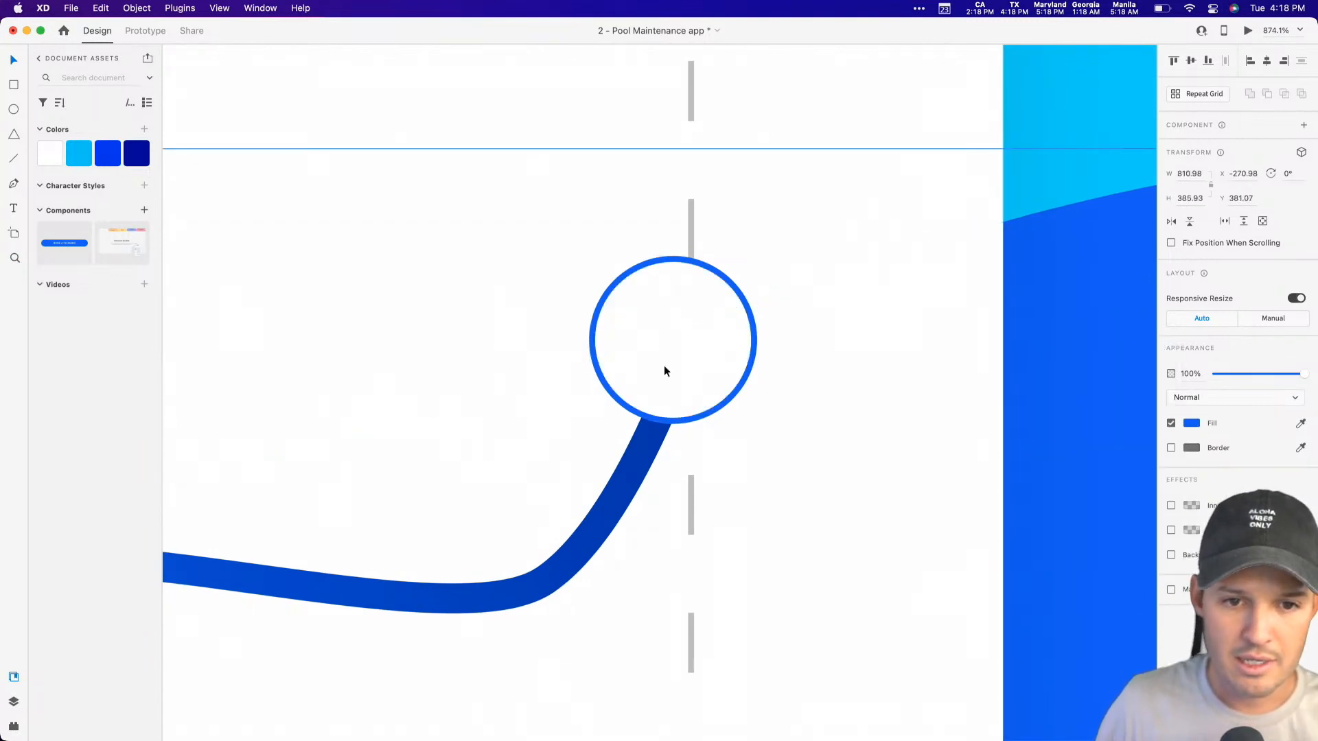
Step: Send the white outer circle behind the blue dot and group the two circles
click(11, 702)
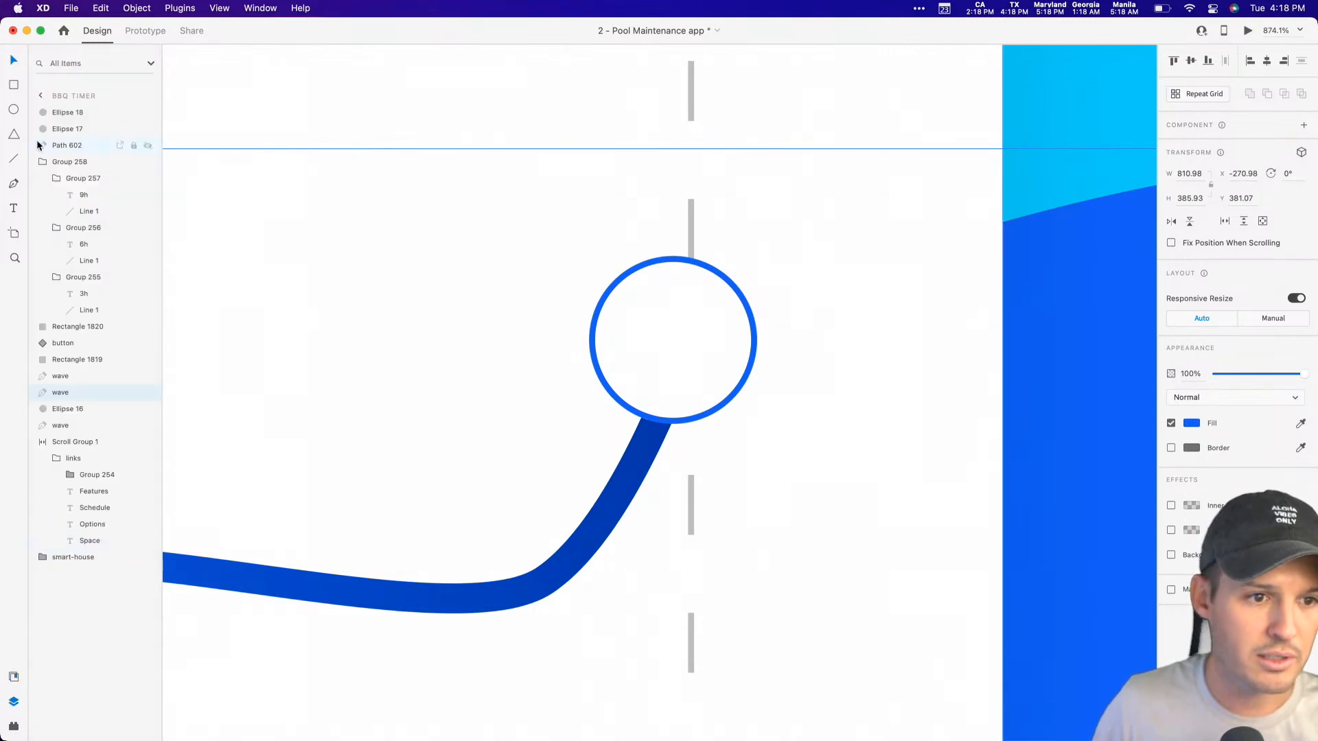
click(66, 117)
key(super+[)
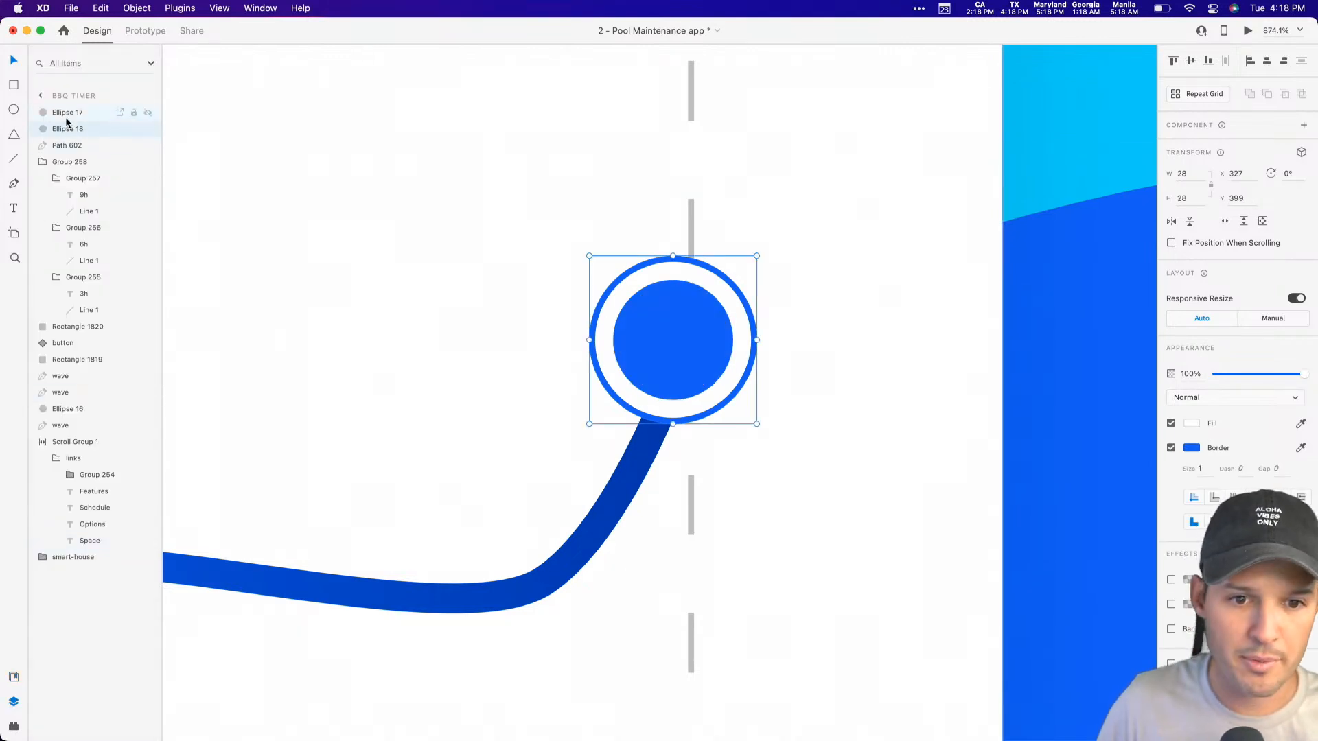
key(super+g)
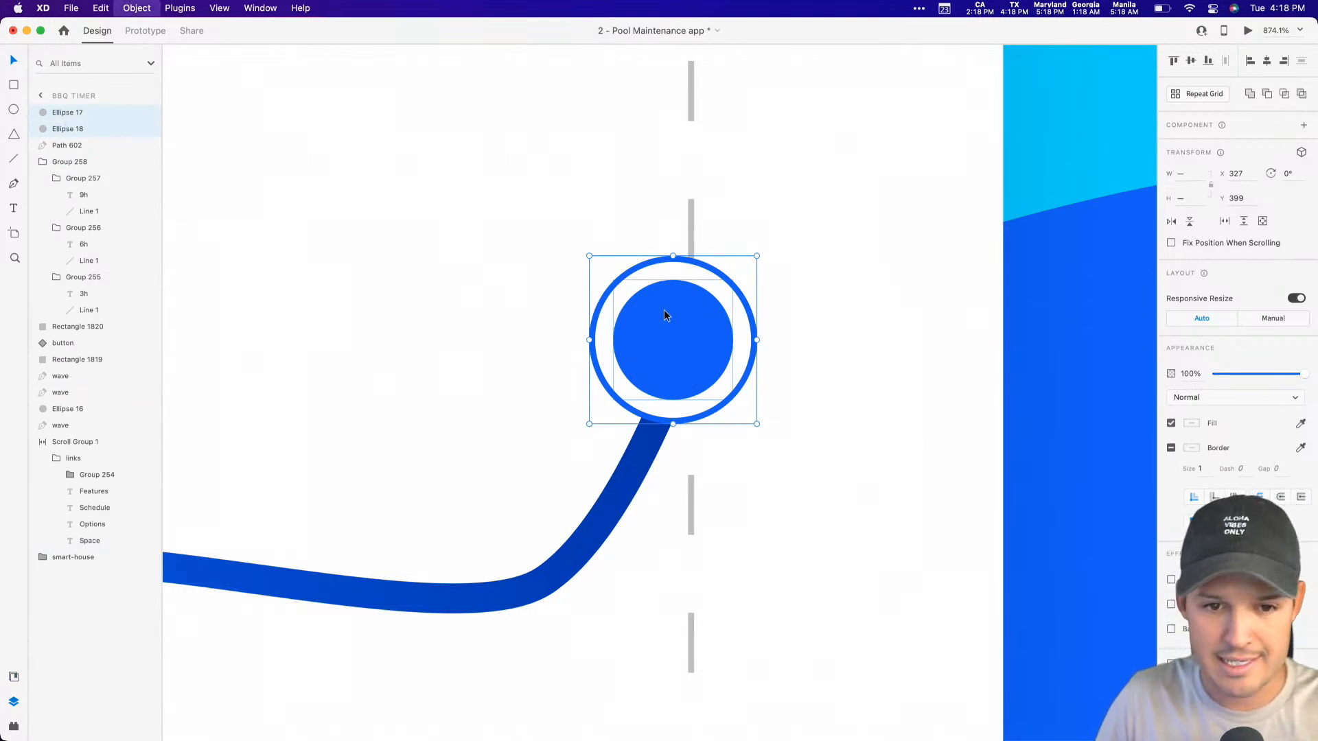
Step: Fill the inner dot of the chart marker with the dark blue #0035AA sampled from the lowest wave
key(super+minus)
key(super+minus)
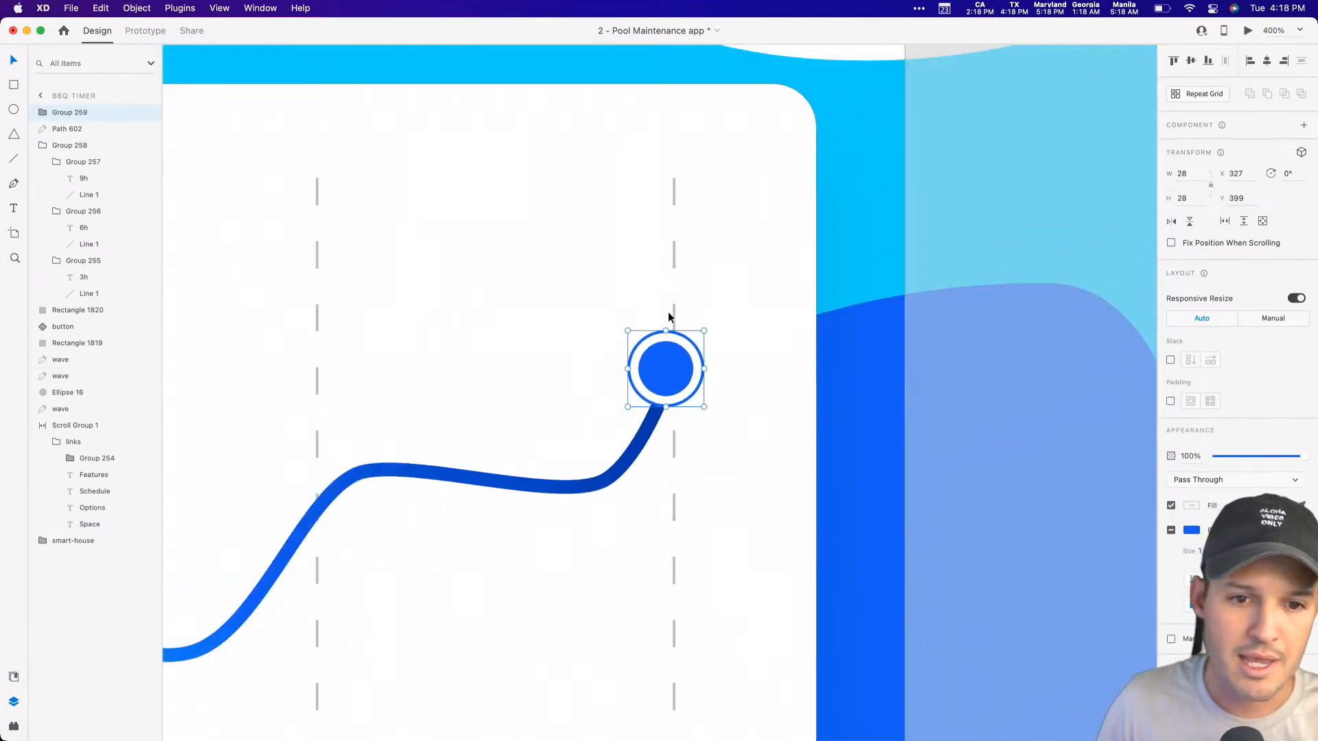
double_click(665, 364)
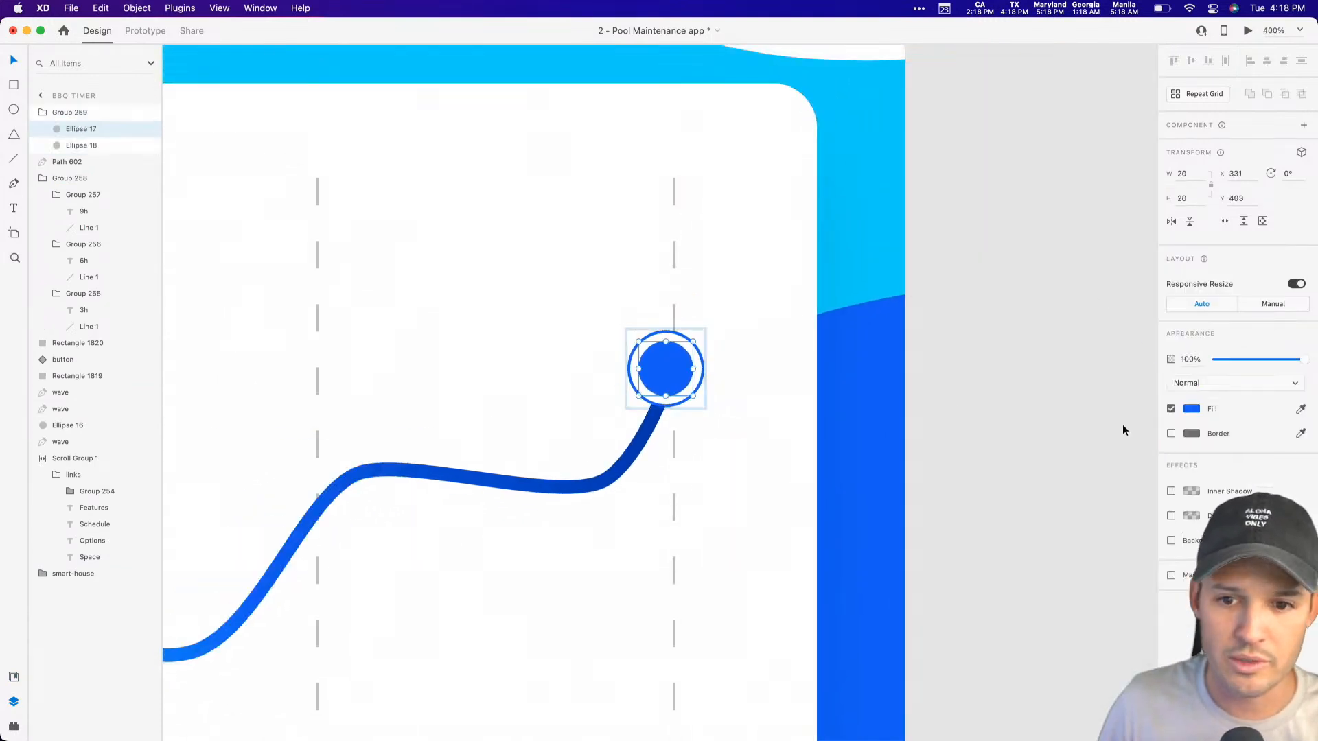
click(1192, 410)
scroll(821, 422, down, 5)
click(1162, 470)
click(909, 591)
scroll(900, 495, up, 4)
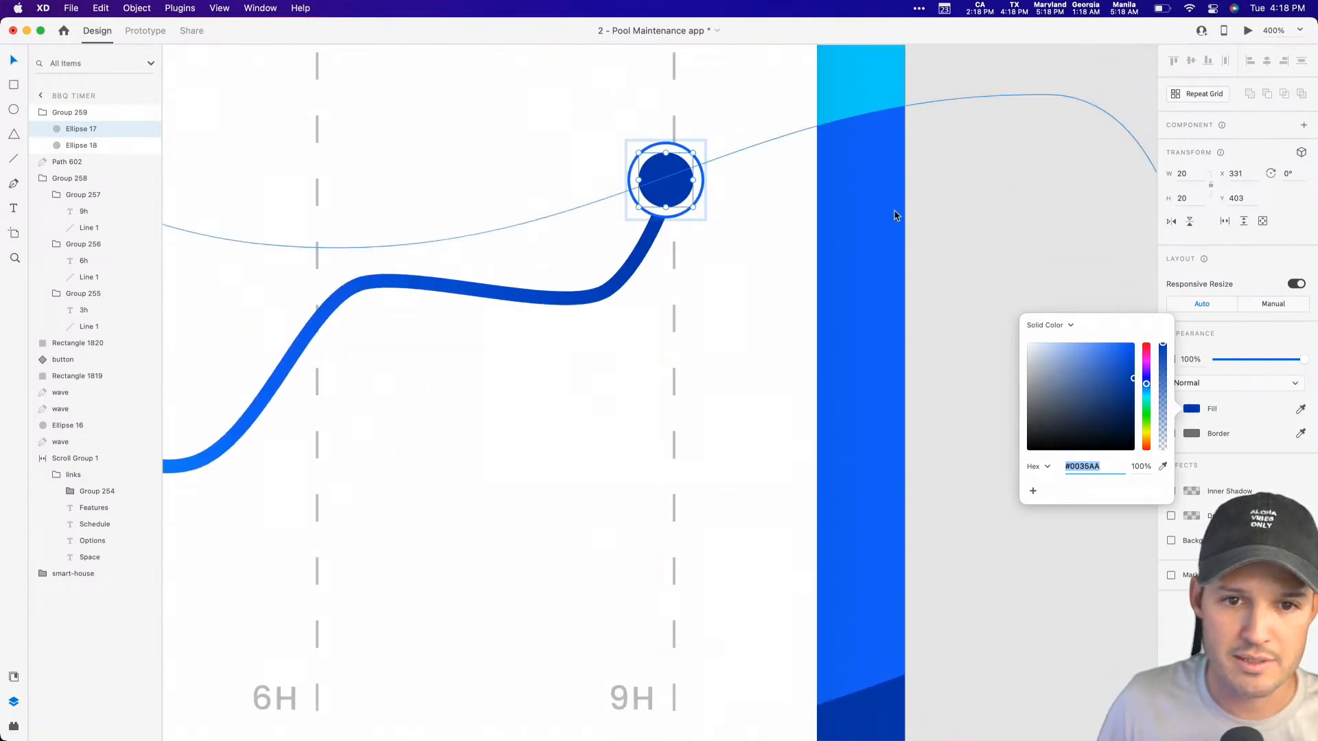
click(950, 210)
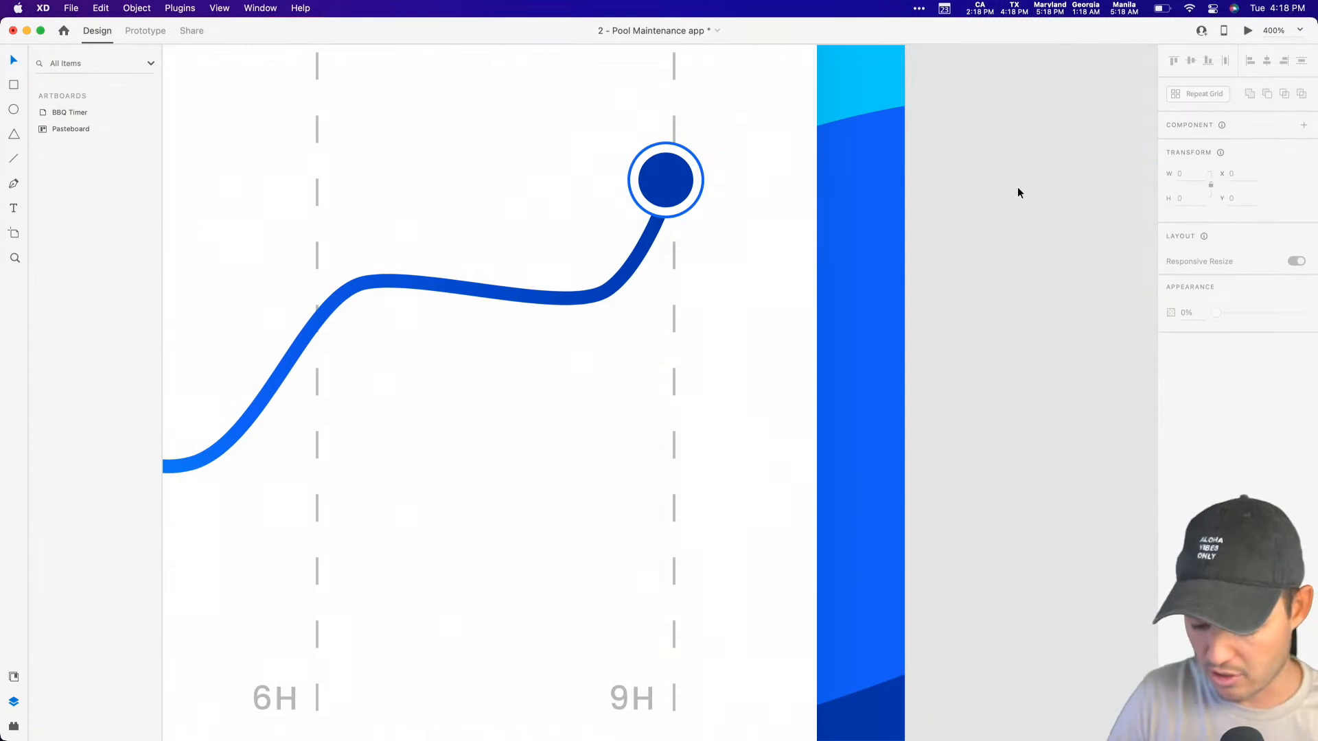
Step: Shrink the grouped circle marker to 18 × 18 and nudge it onto the chart line's end at X 334, Y 403
key(super+minus)
scroll(850, 306, left, 3)
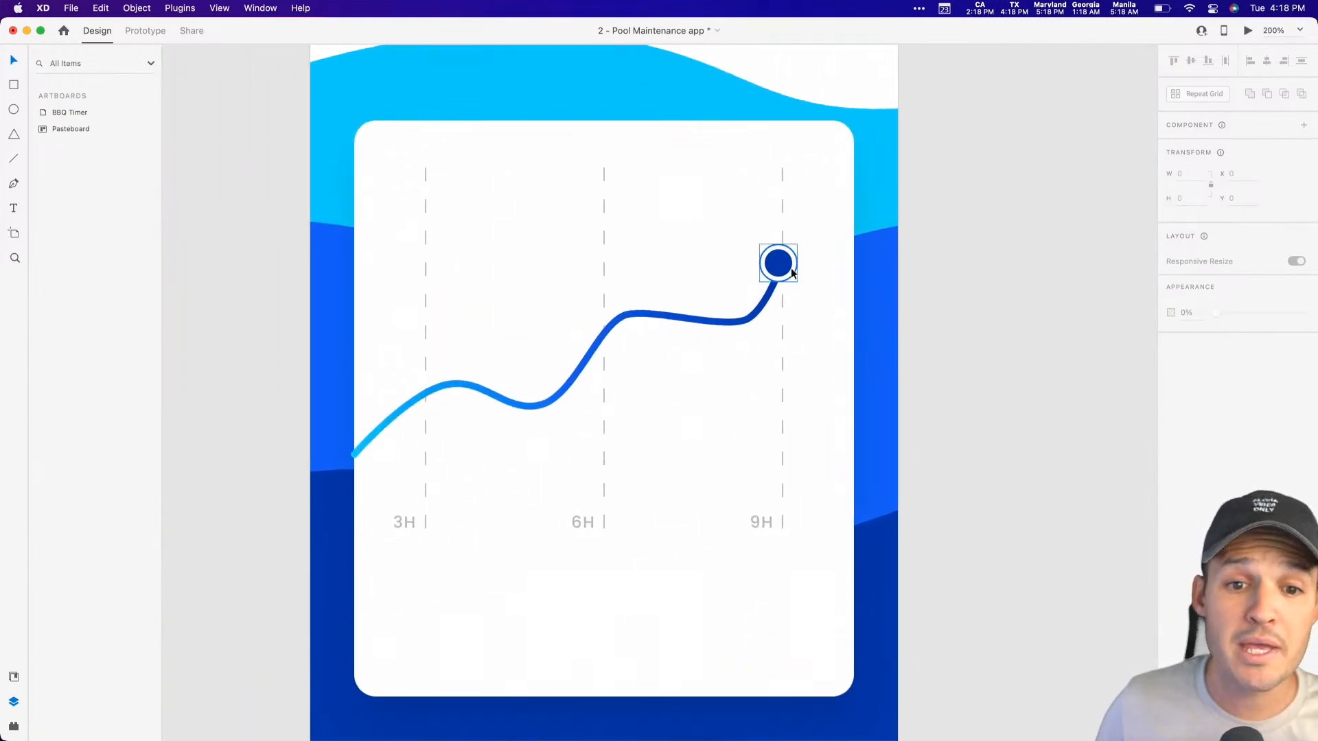
click(795, 275)
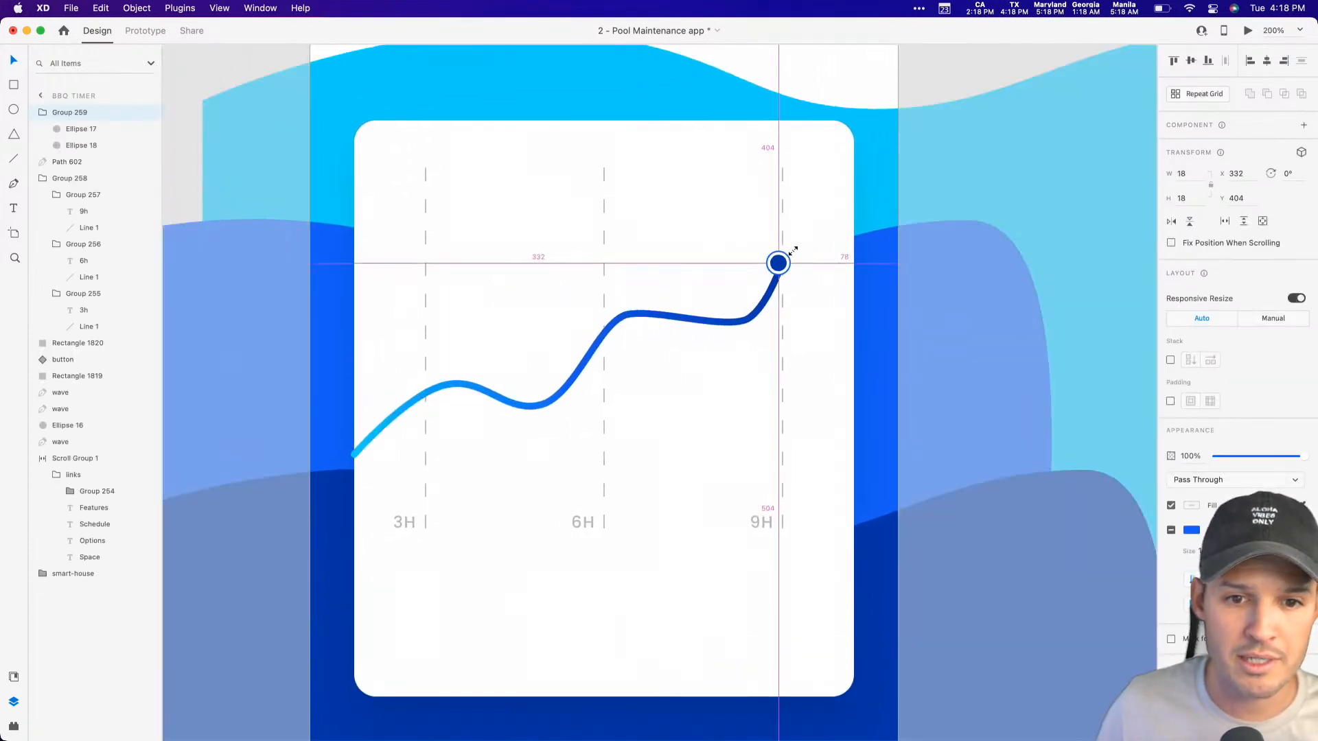
click(986, 274)
click(780, 268)
key(Down)
key(Right)
key(Right)
key(Down)
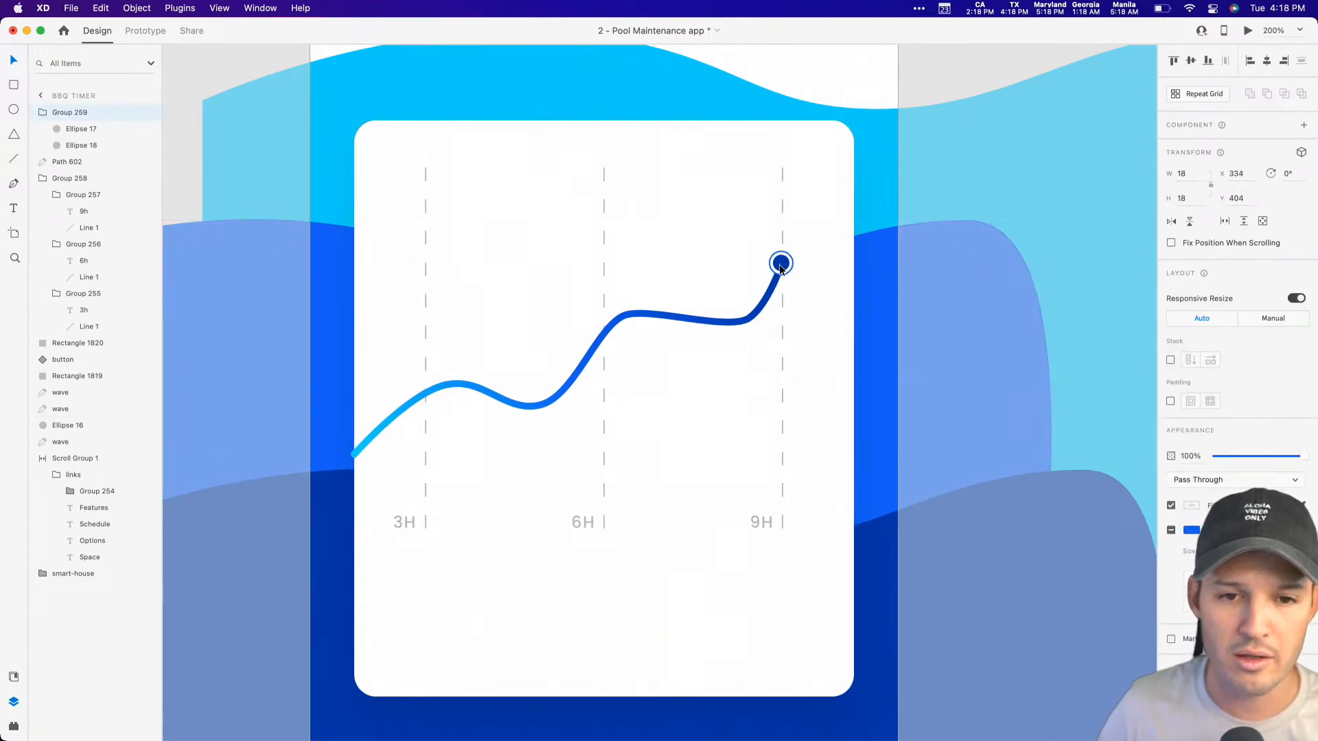
key(Right)
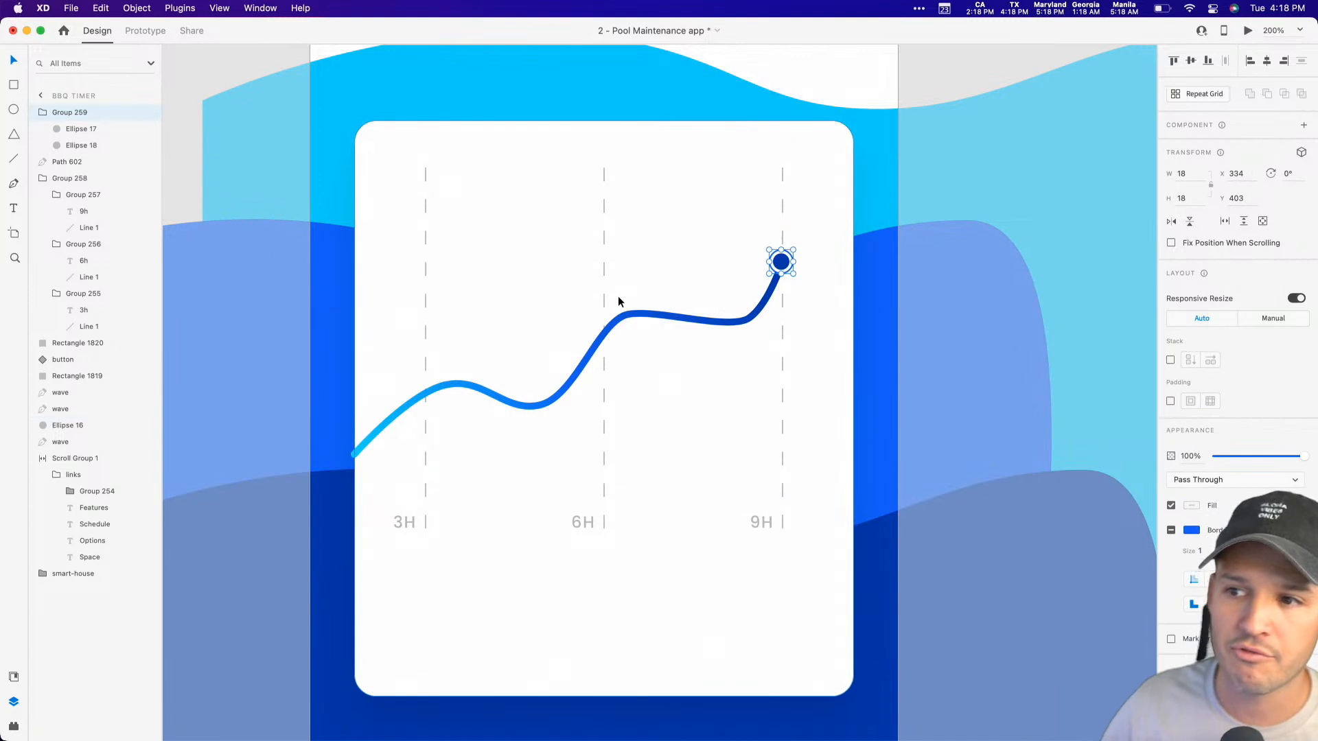
shift+click(657, 316)
key(super+g)
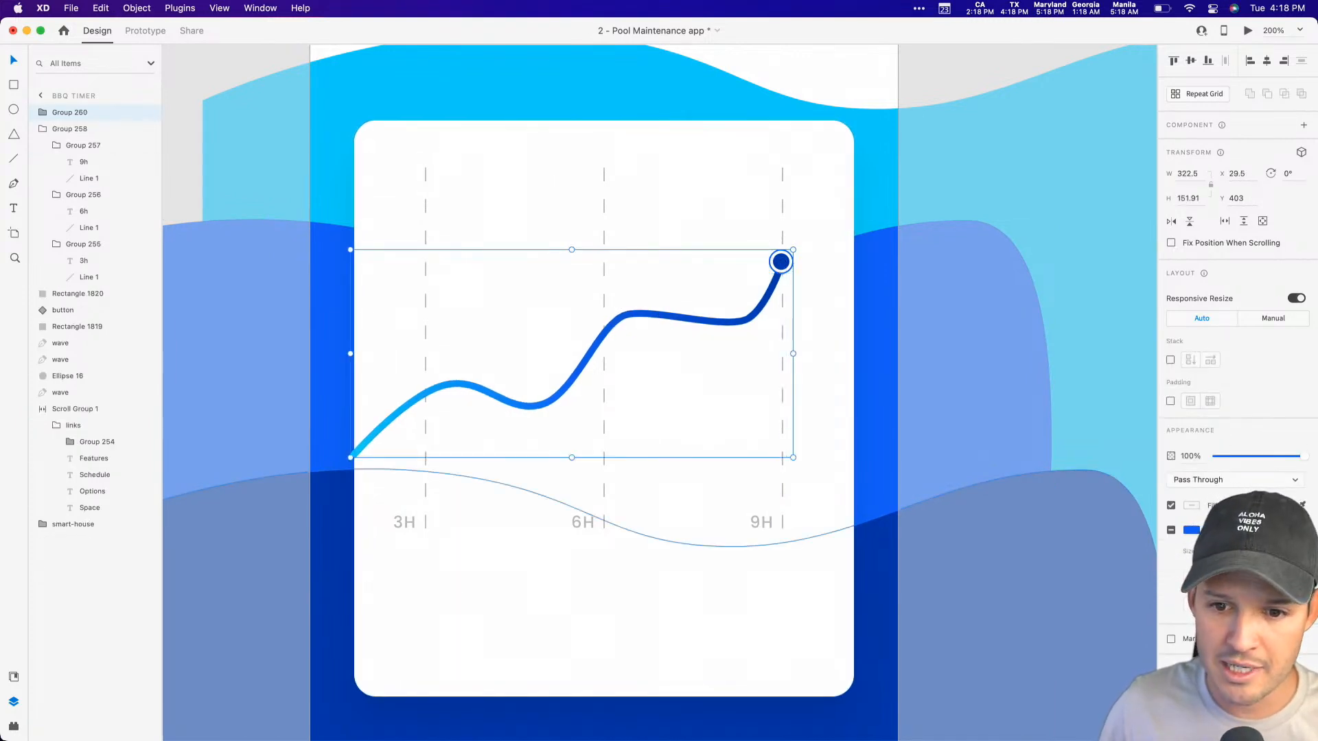
key(super+z)
click(978, 419)
Step: Turn on a drop shadow for the gradient chart line and group the line with its circle marker
click(720, 320)
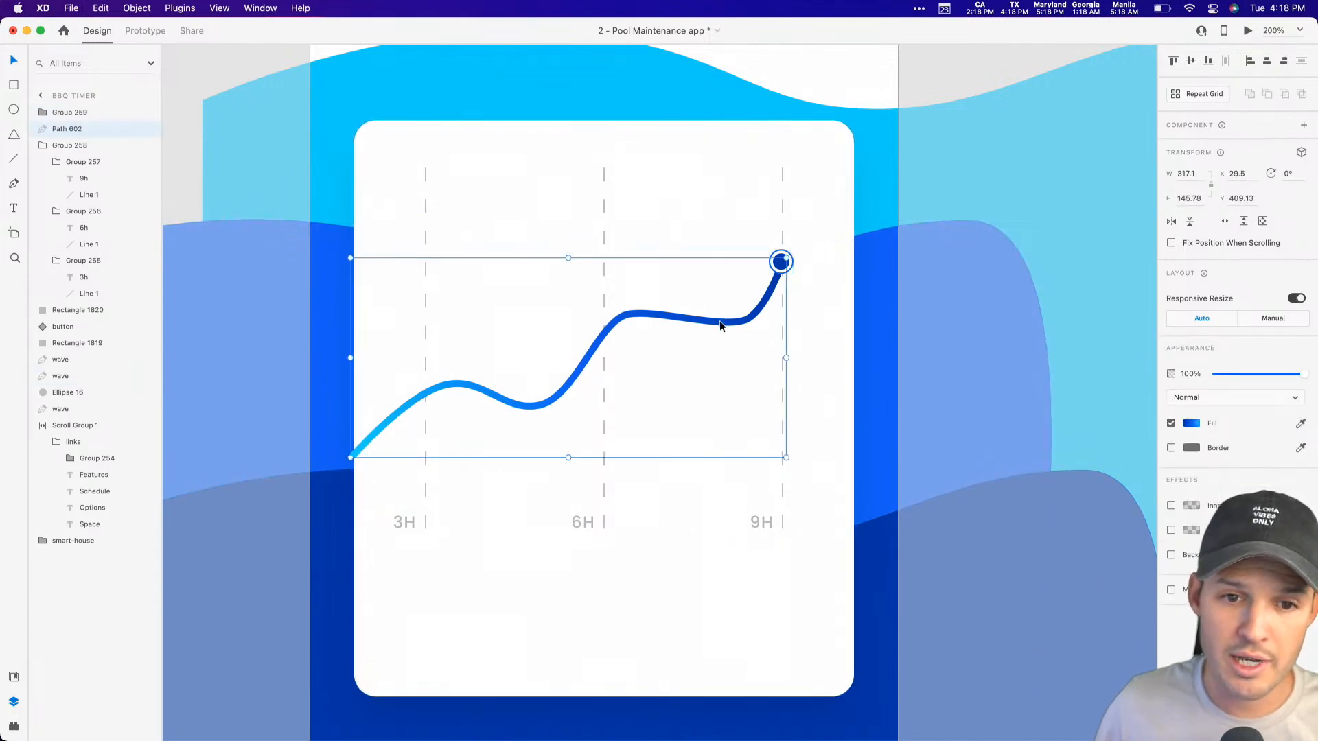
click(1172, 531)
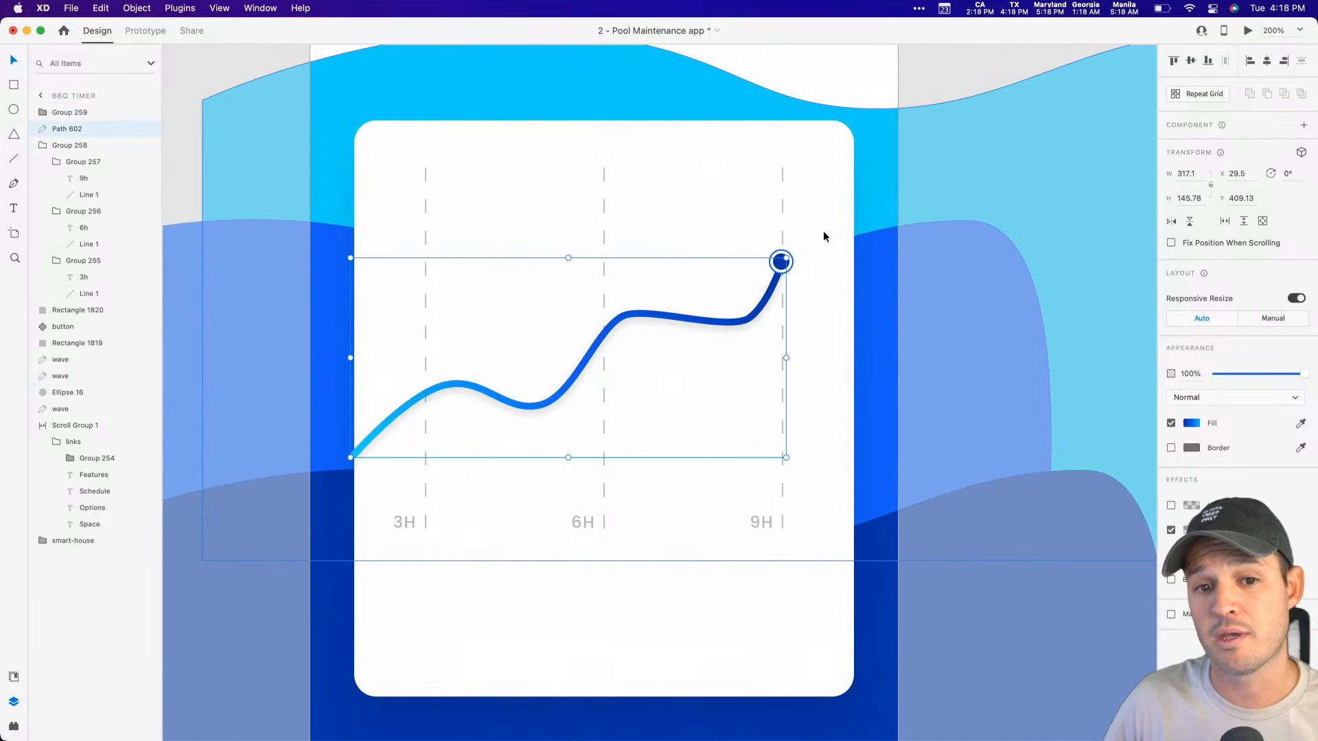
shift+click(783, 264)
key(super+g)
click(878, 230)
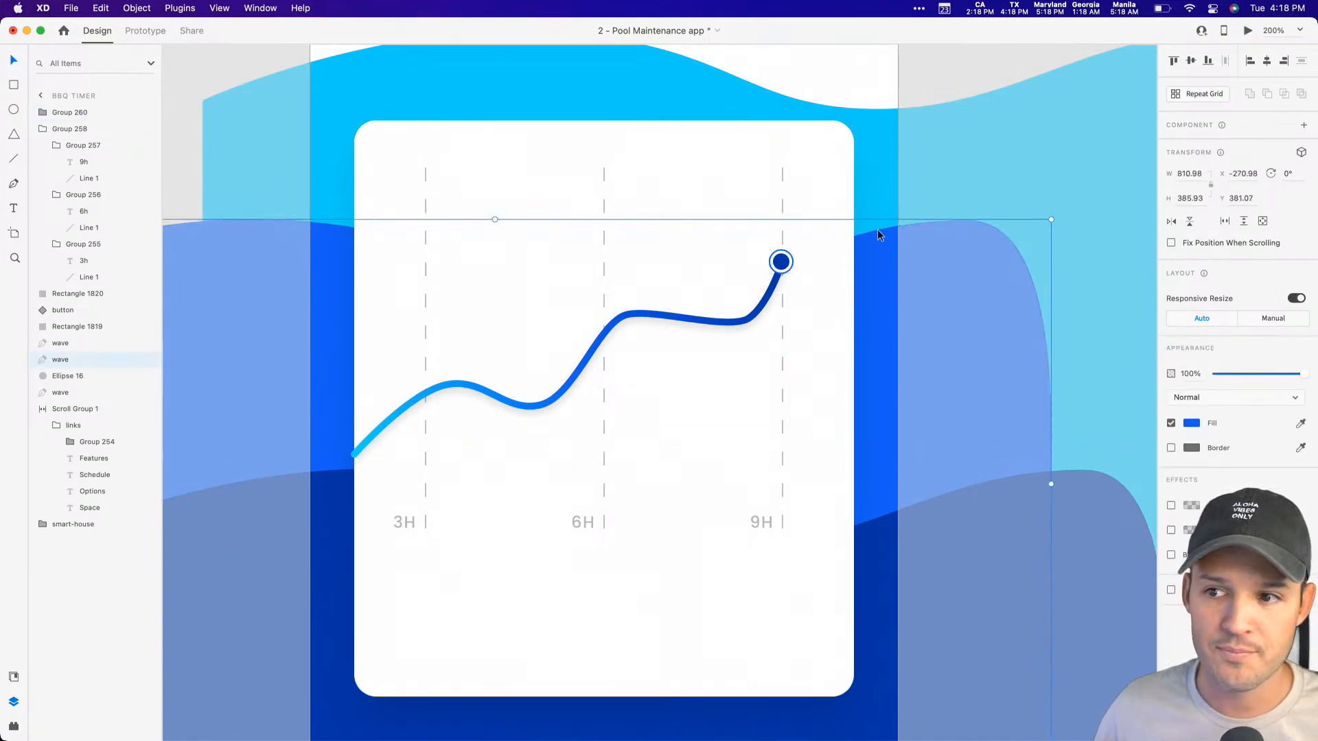
Step: Shorten the white chart card to a height of 337 by raising its lower edge
click(665, 603)
drag(680, 657, 669, 331)
click(660, 471)
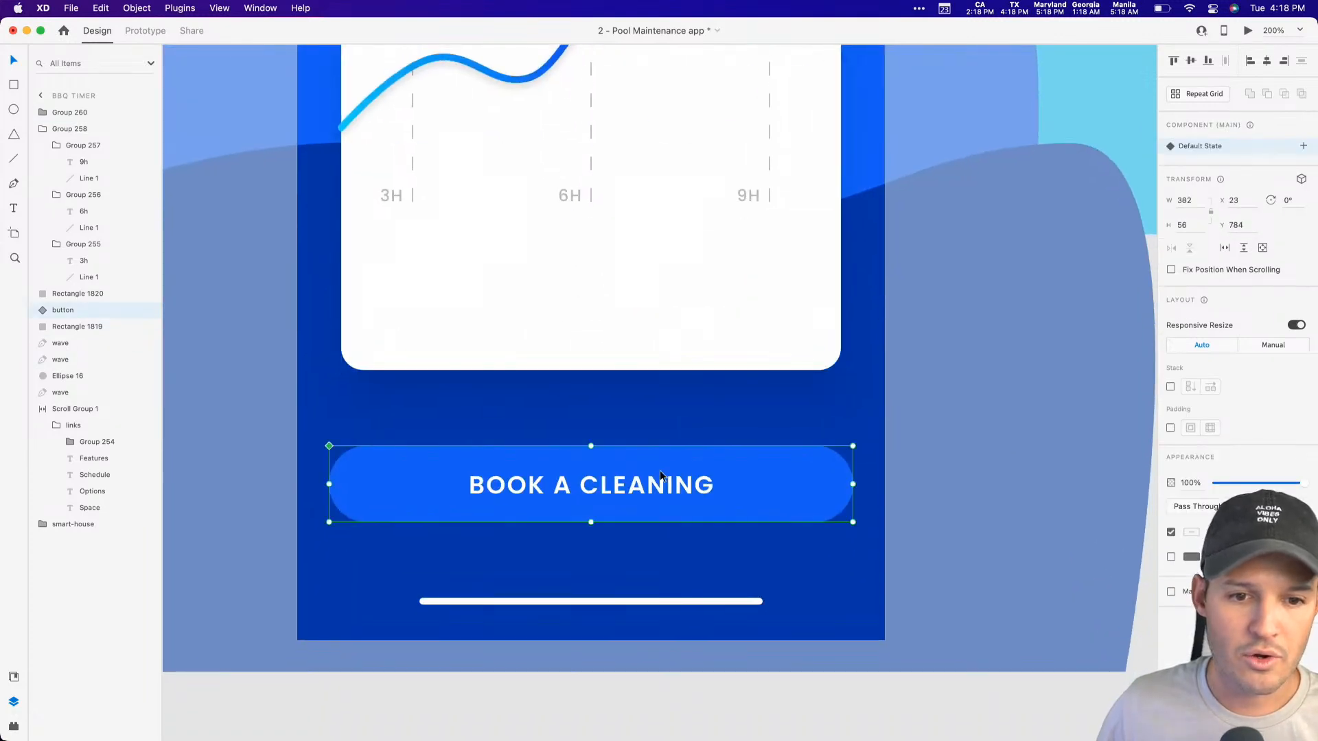
drag(652, 471, 666, 557)
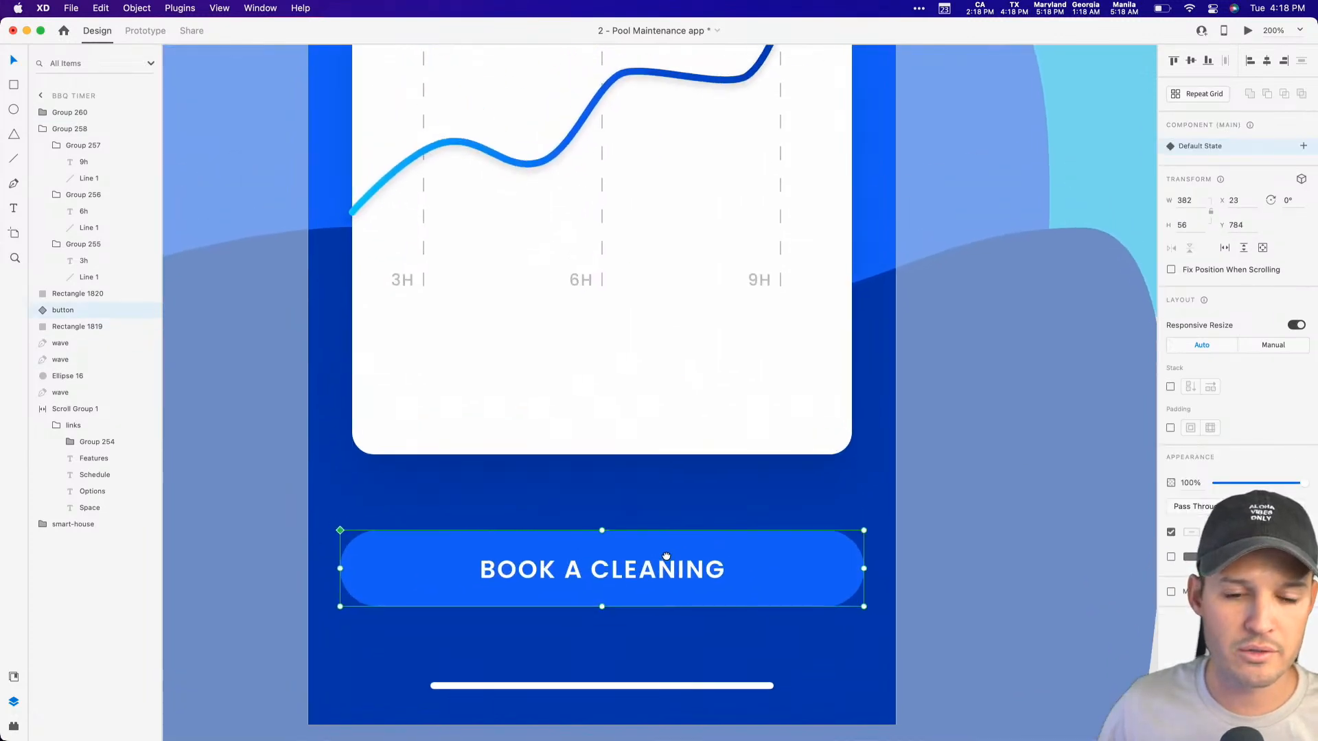
click(623, 446)
drag(599, 454, 603, 340)
click(958, 497)
key(super+0)
key(super+minus)
key(super+minus)
key(super+minus)
key(super+equal)
key(super+equal)
key(super+equal)
key(super+equal)
key(super+equal)
click(999, 364)
scroll(1000, 369, up, 5)
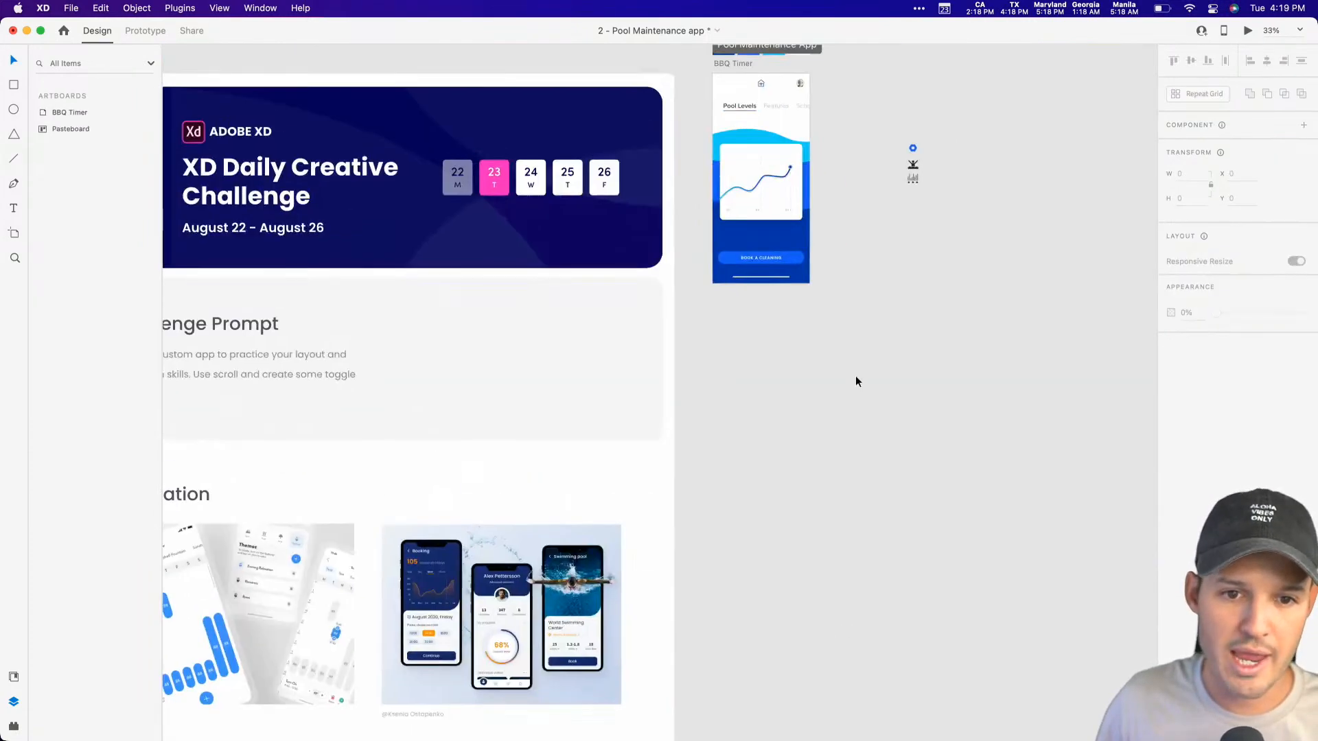
Step: Group the white card with its hour lines and chart line, and rename the group graph
drag(768, 178, 681, 179)
drag(903, 226, 899, 171)
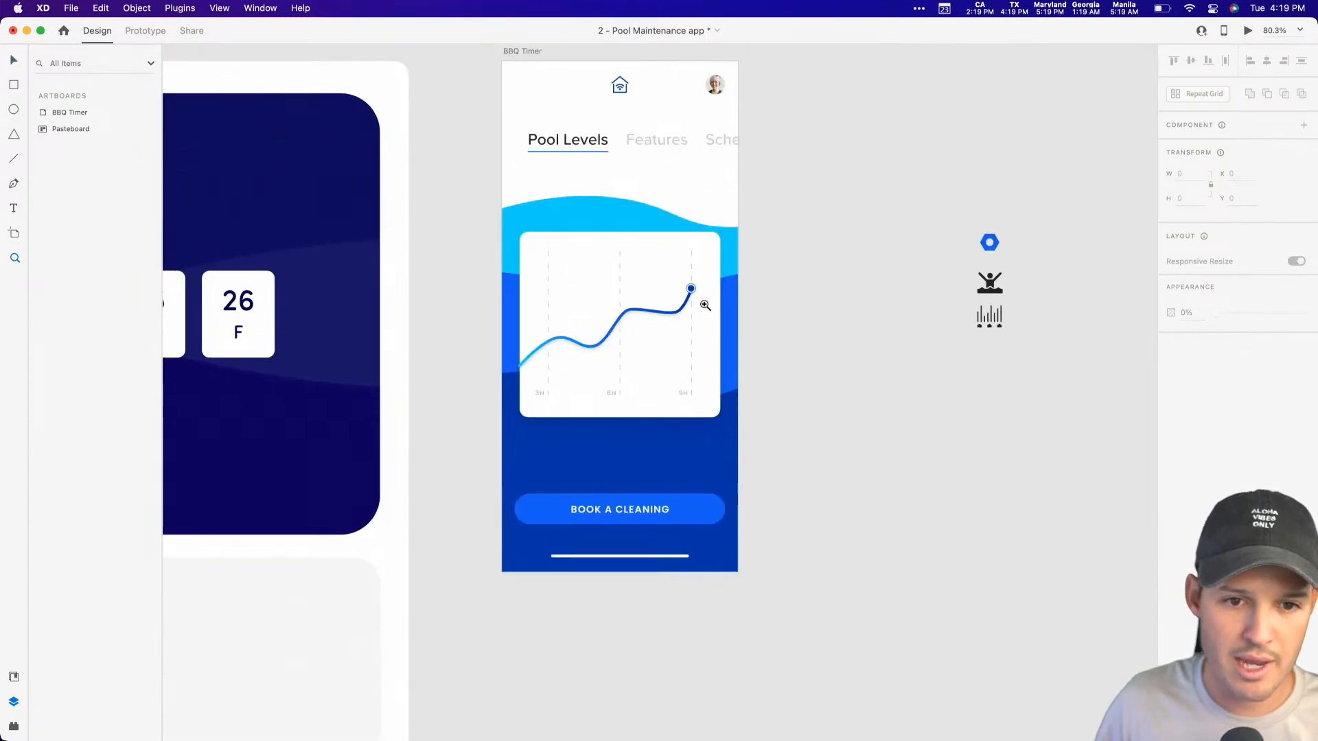
key(v)
click(644, 324)
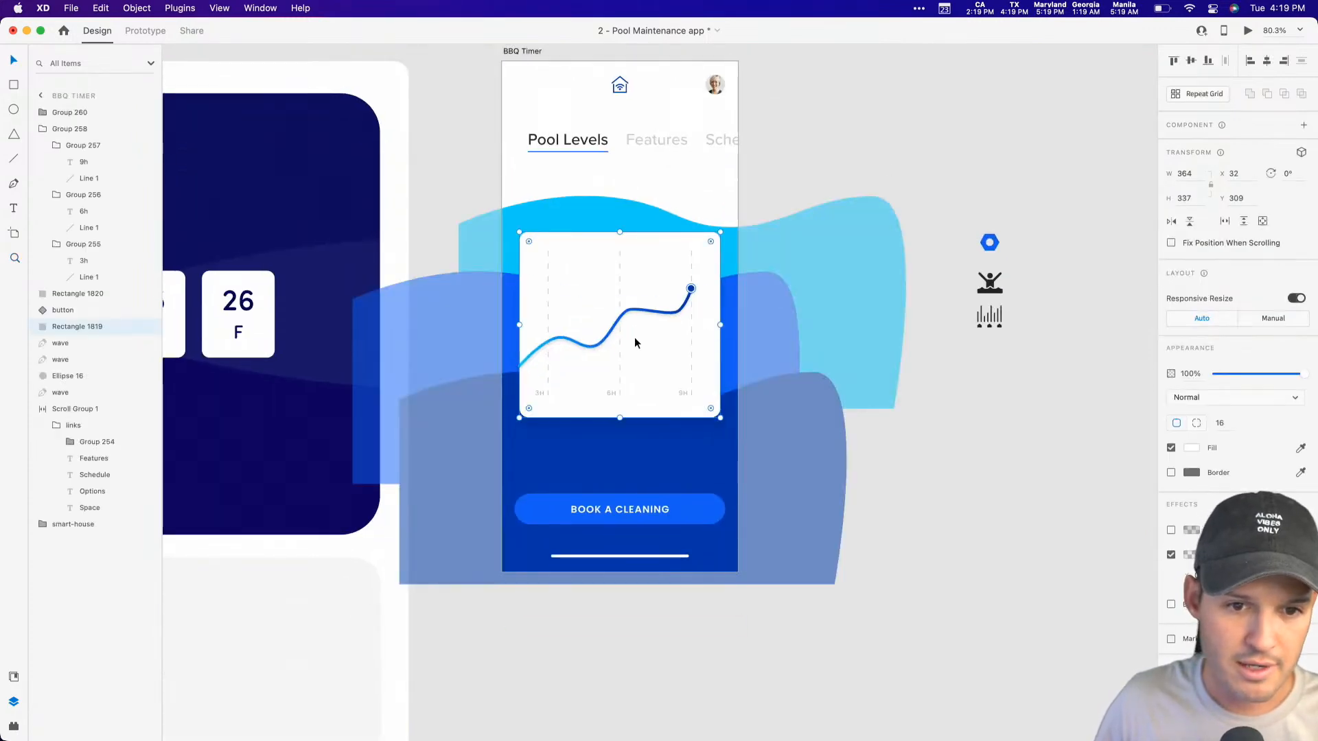
shift+click(615, 330)
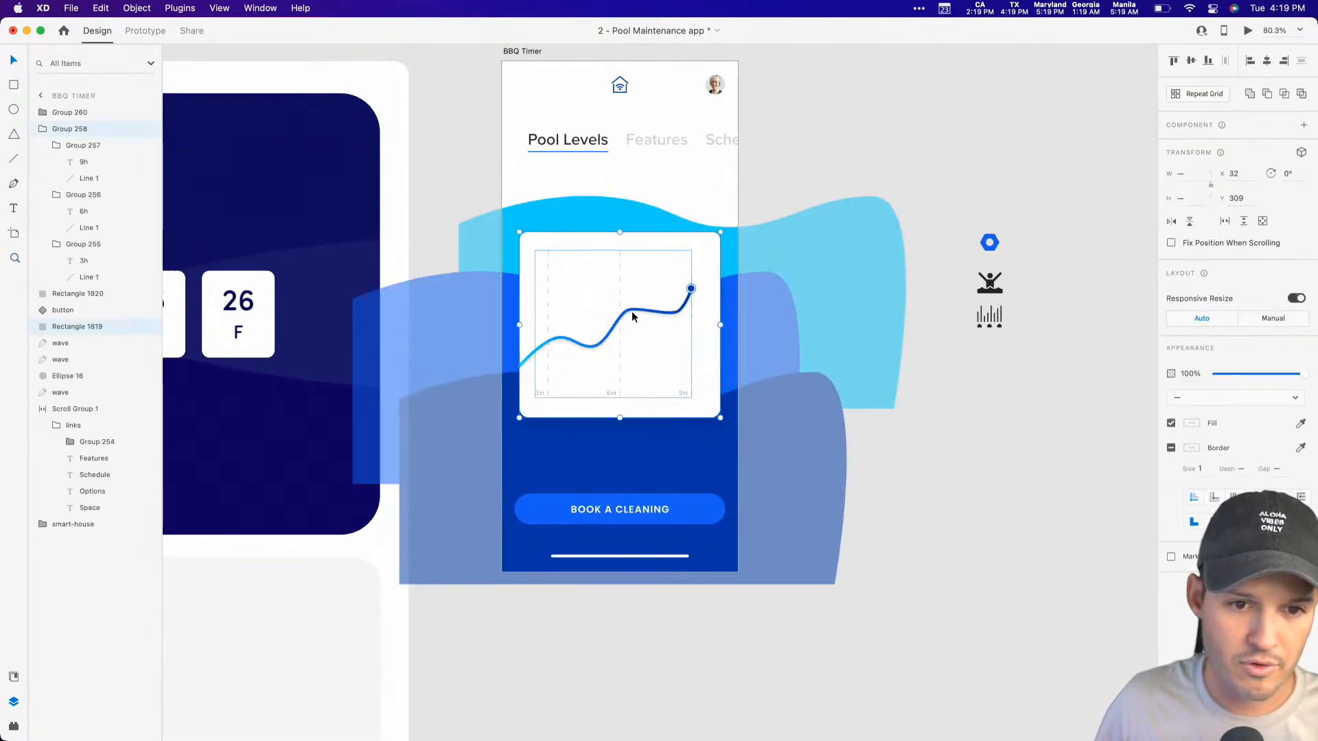
key(super+g)
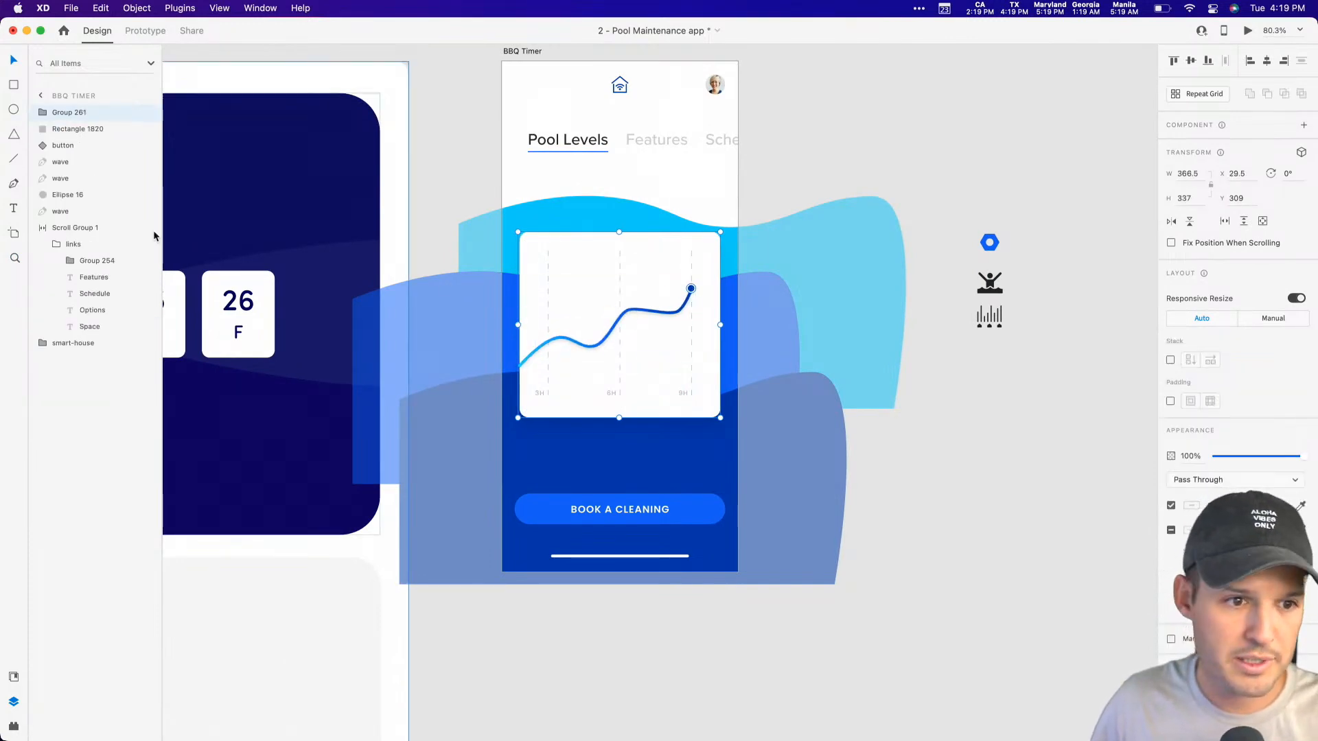
double_click(62, 111)
text(gra)
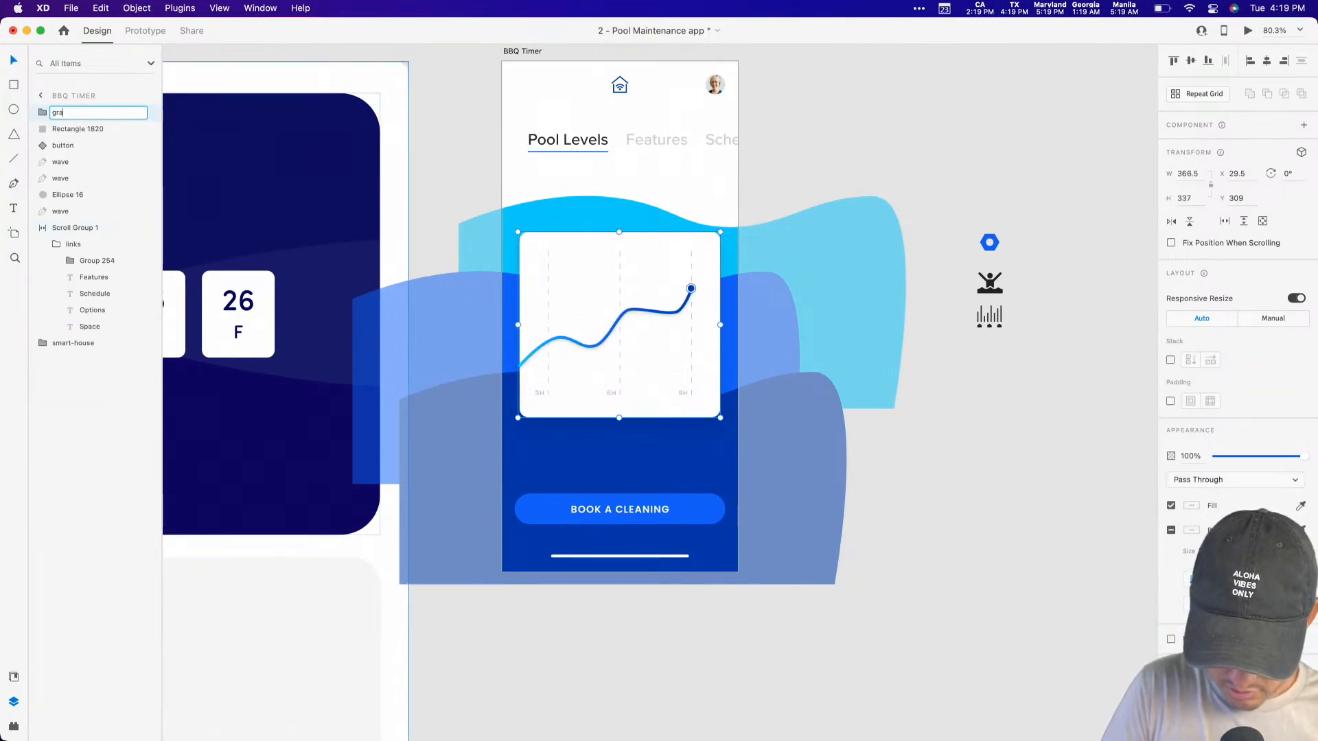
text(ph)
key(Return)
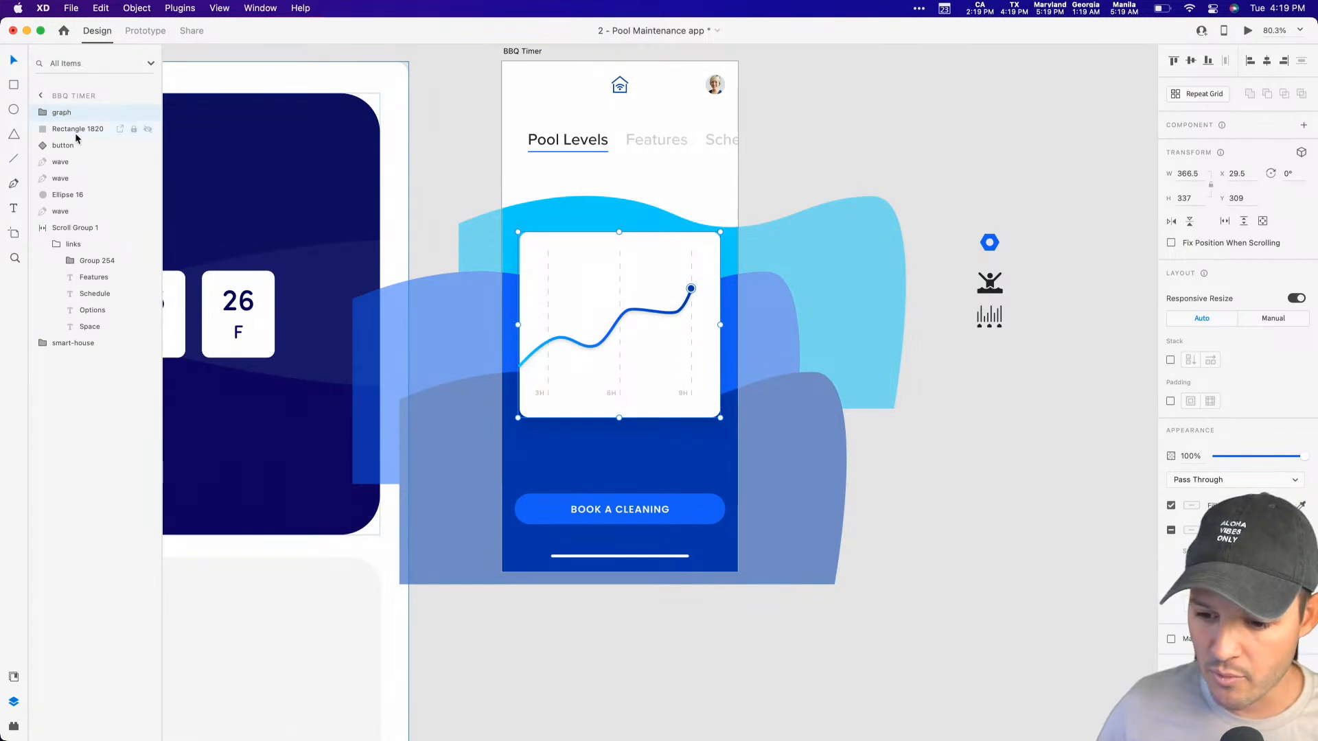
Step: Move the graph group down to Y 340 and centre it horizontally on the artboard
mouse_move(603, 285)
mouse_down()
mouse_move(603, 315)
mouse_move(603, 302)
mouse_up()
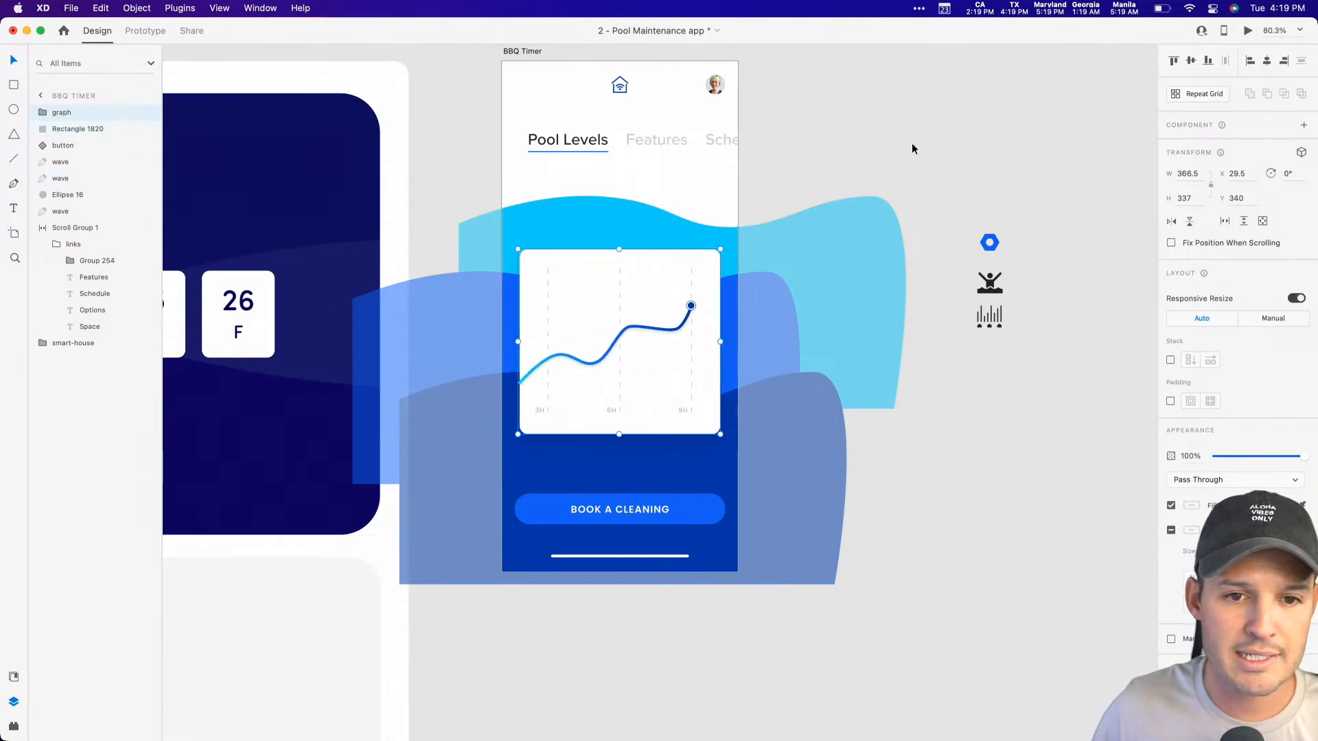
click(912, 151)
scroll(863, 170, right, 3)
scroll(862, 170, up, 2)
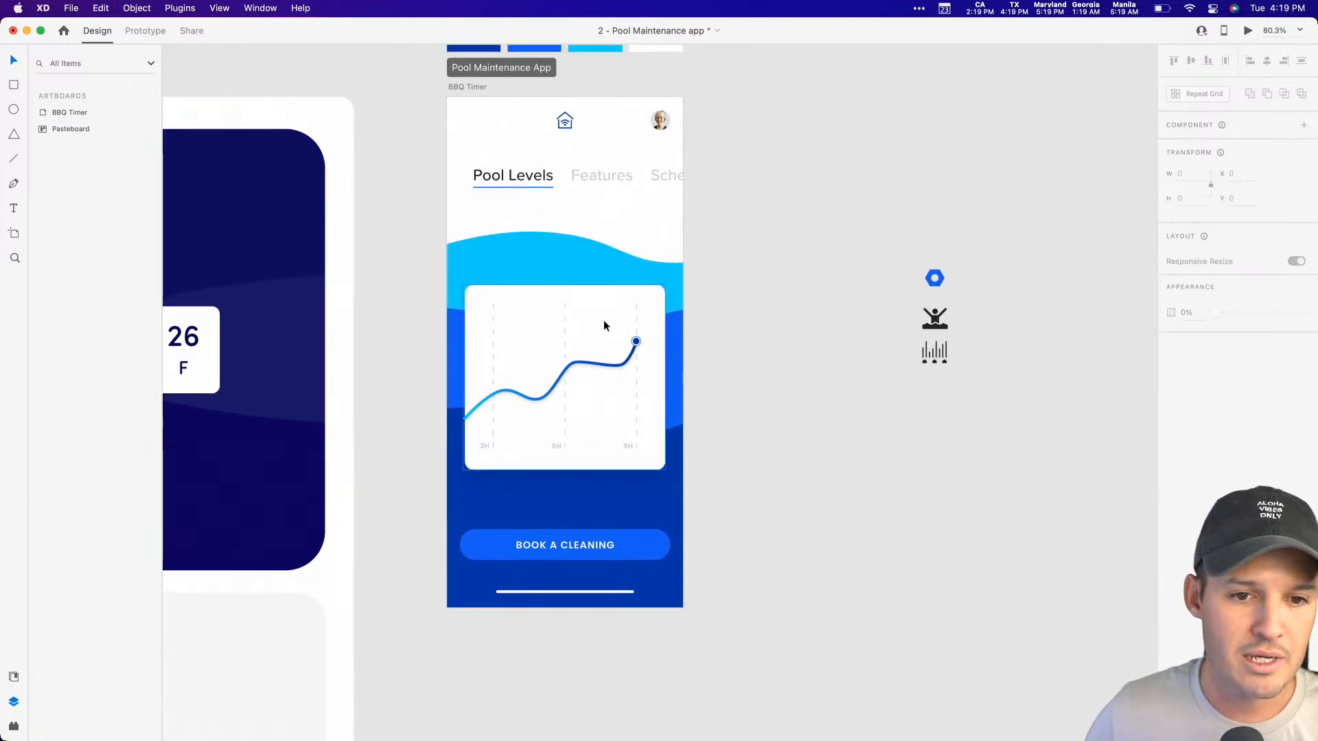
click(604, 320)
click(1269, 65)
Step: Move the bolt, water-aerobics and edit-levels icons together farther away from the artboard on the pasteboard
click(832, 165)
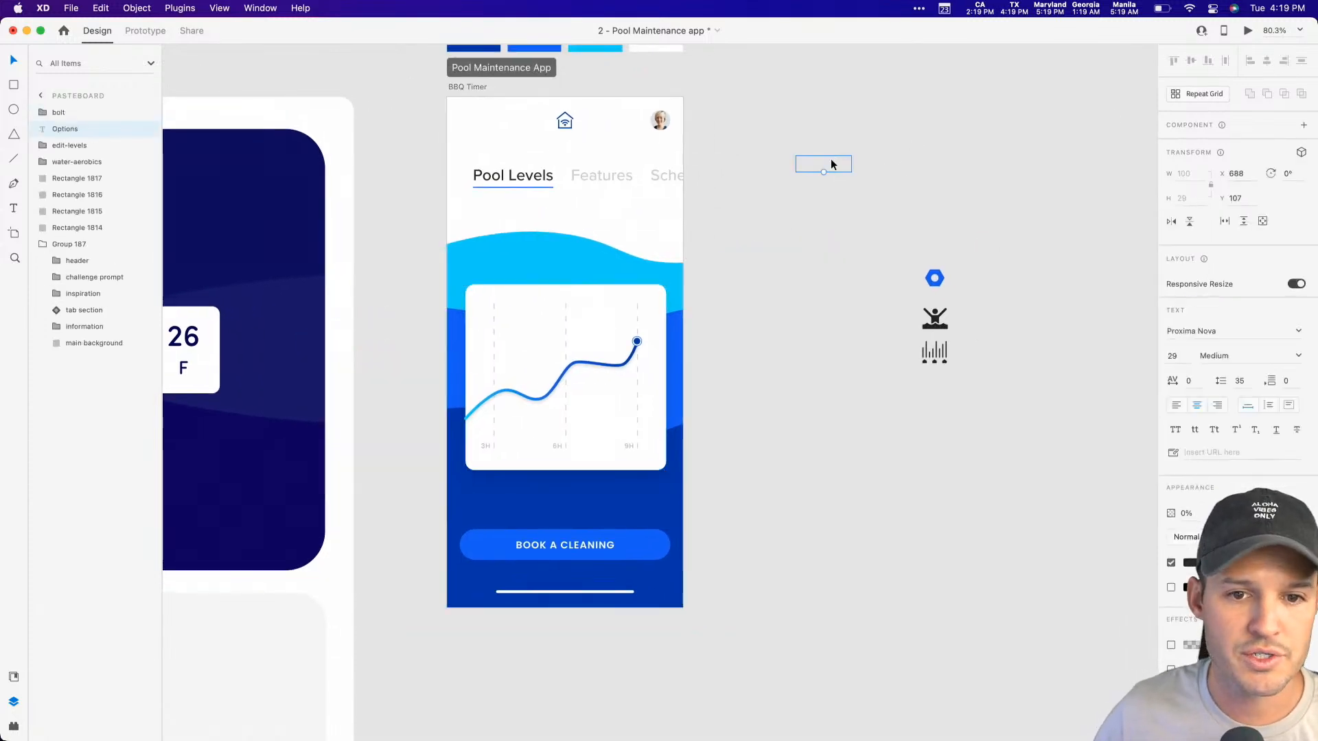
click(831, 289)
click(934, 354)
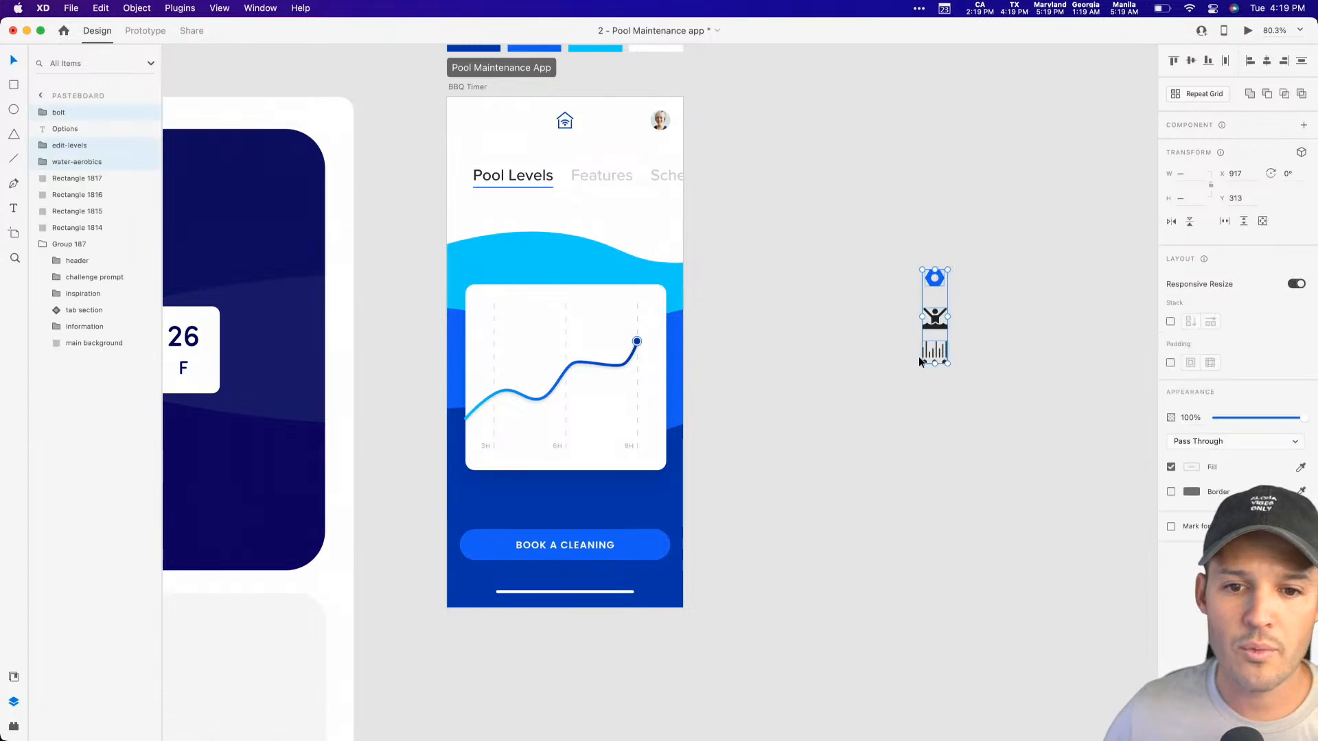
drag(976, 383, 918, 261)
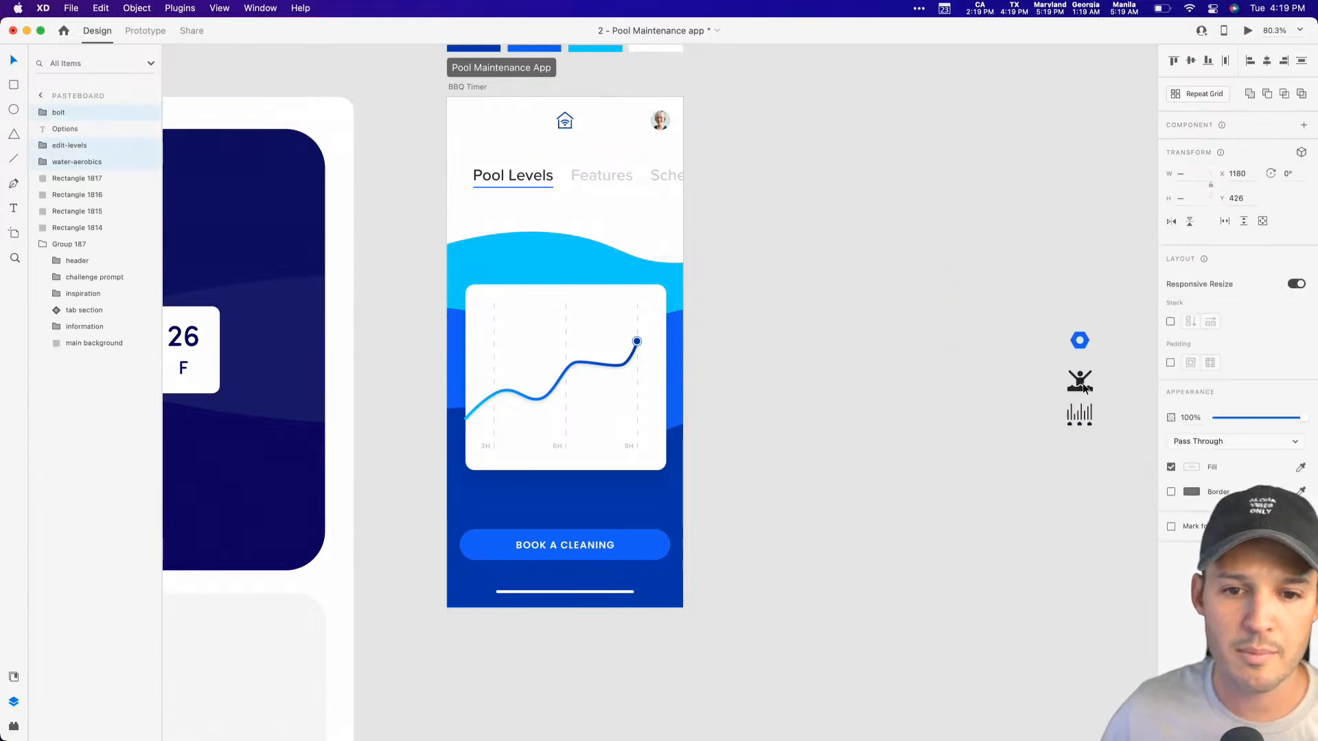
click(942, 315)
Step: Hide the graph group so the waves on the artboard are uncovered
scroll(825, 306, right, 3)
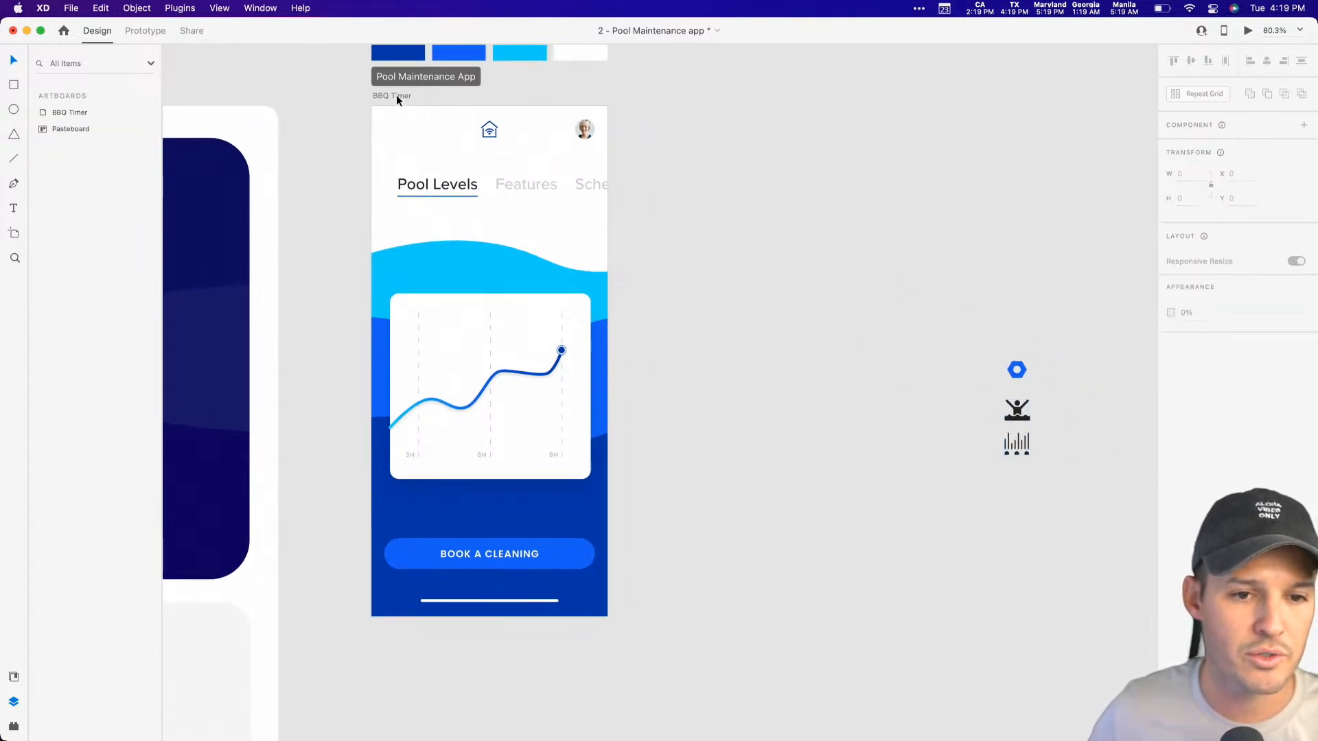
click(532, 365)
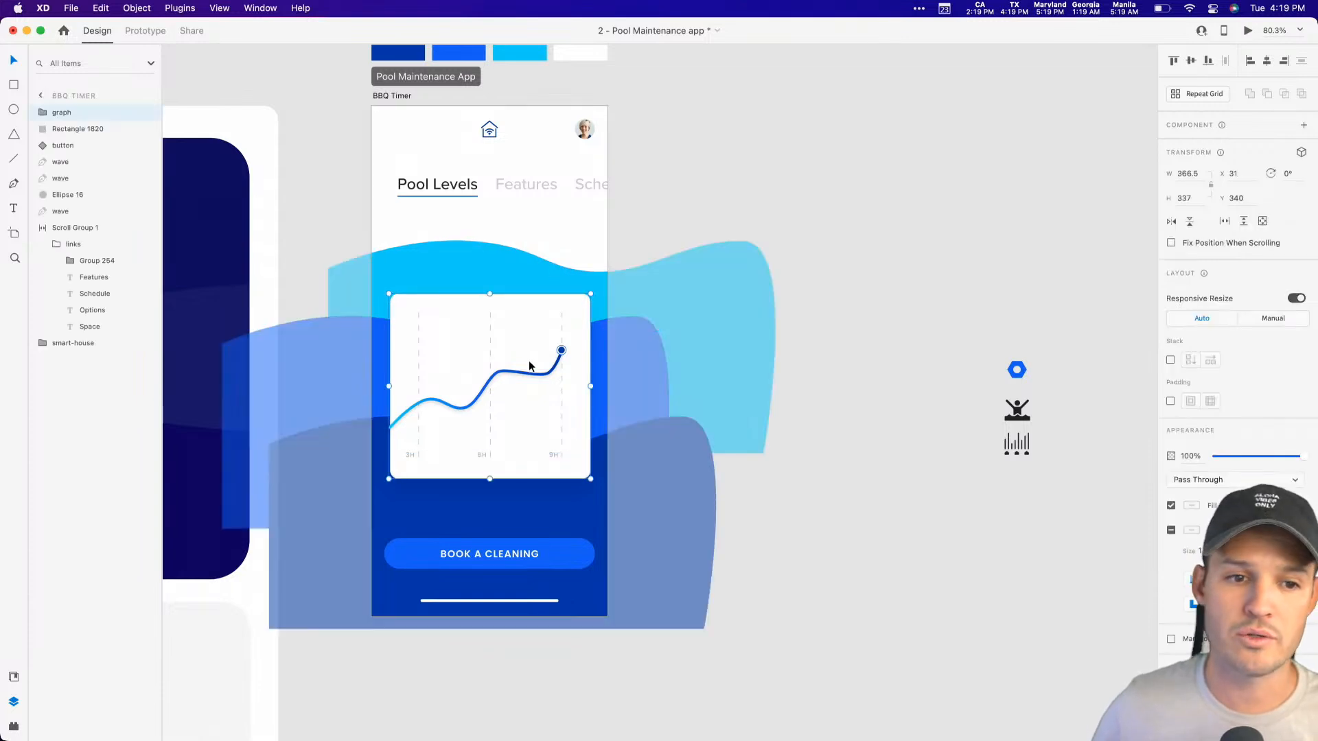
click(142, 114)
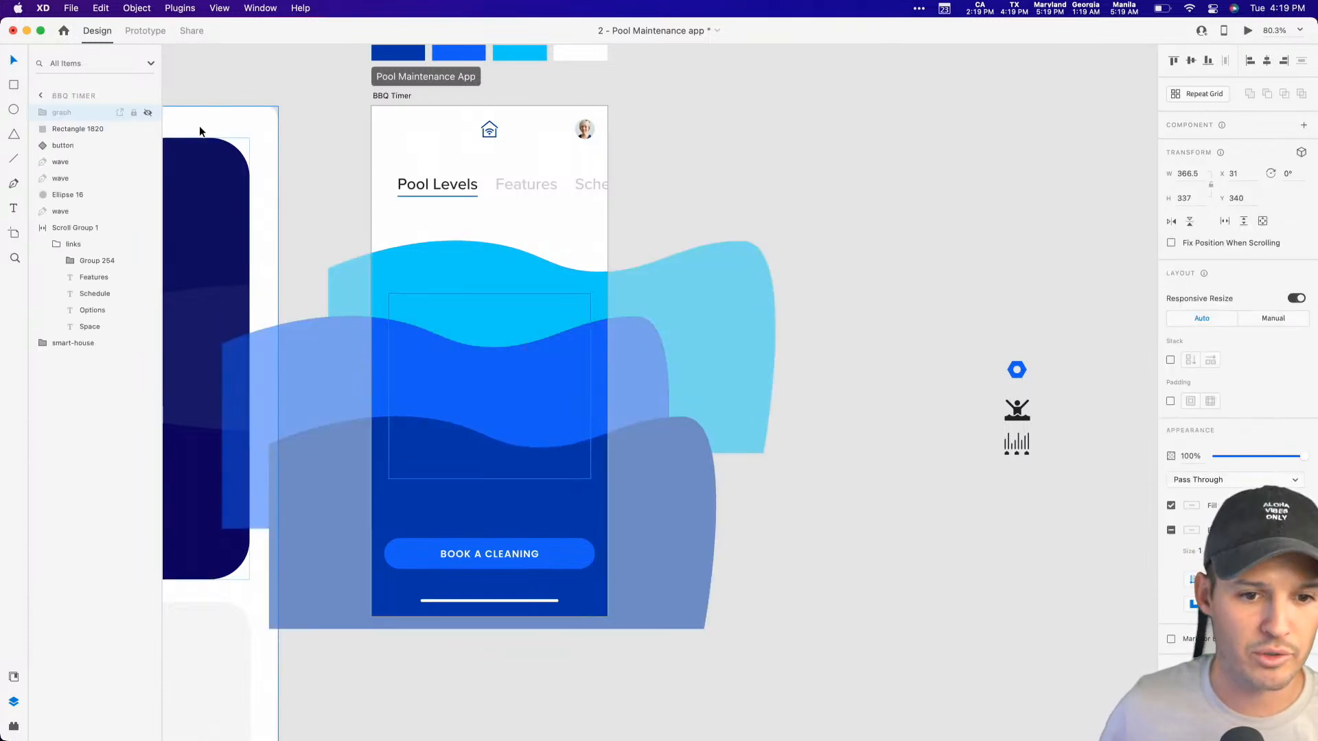
click(848, 153)
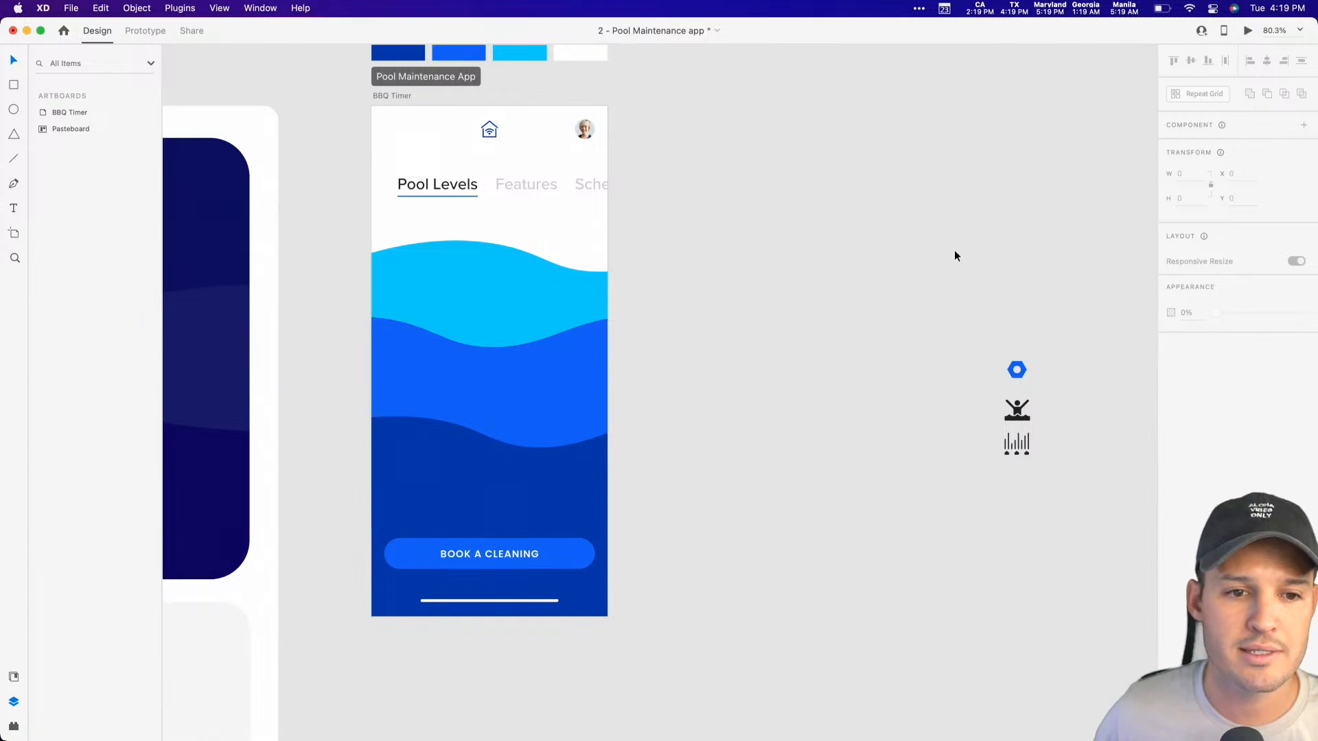
Step: Copy the Features tab label onto the light blue wave at about X 30, Y 313
click(523, 192)
click(797, 342)
drag(750, 348, 767, 329)
drag(697, 192, 322, 523)
key(v)
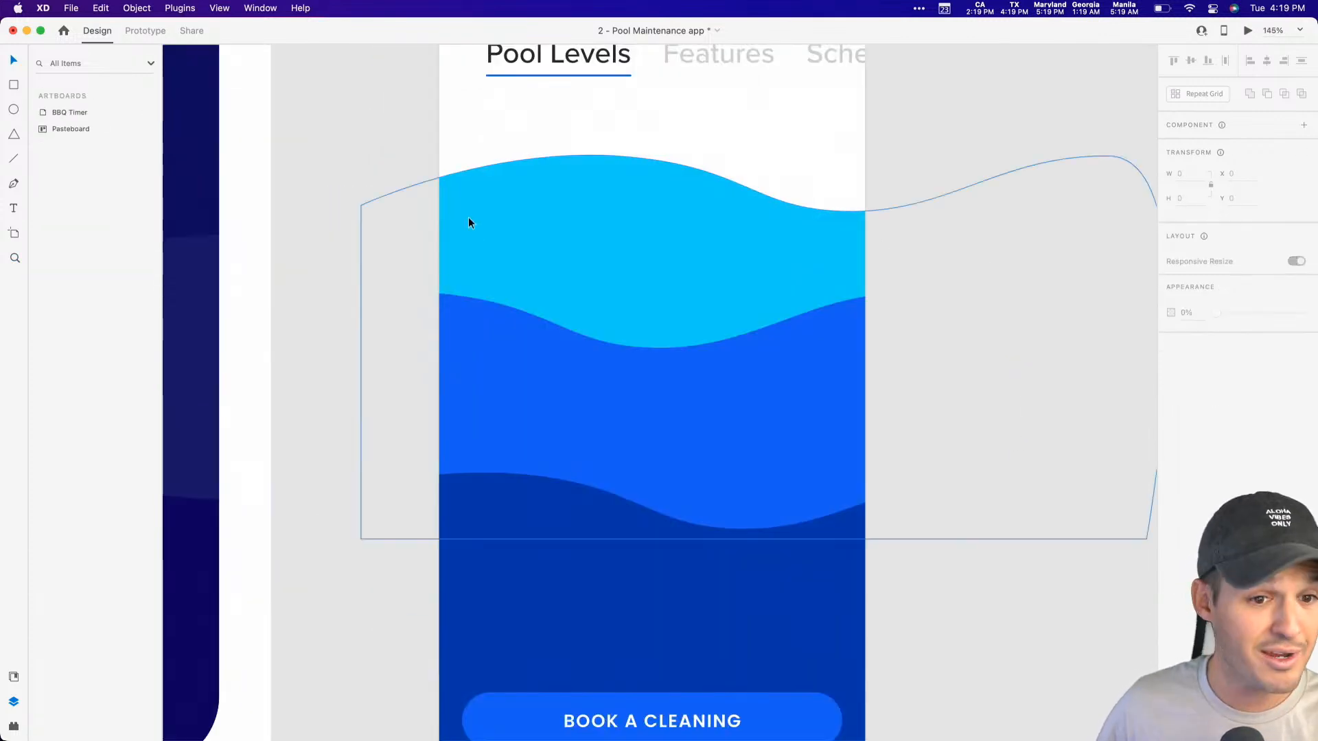
click(472, 215)
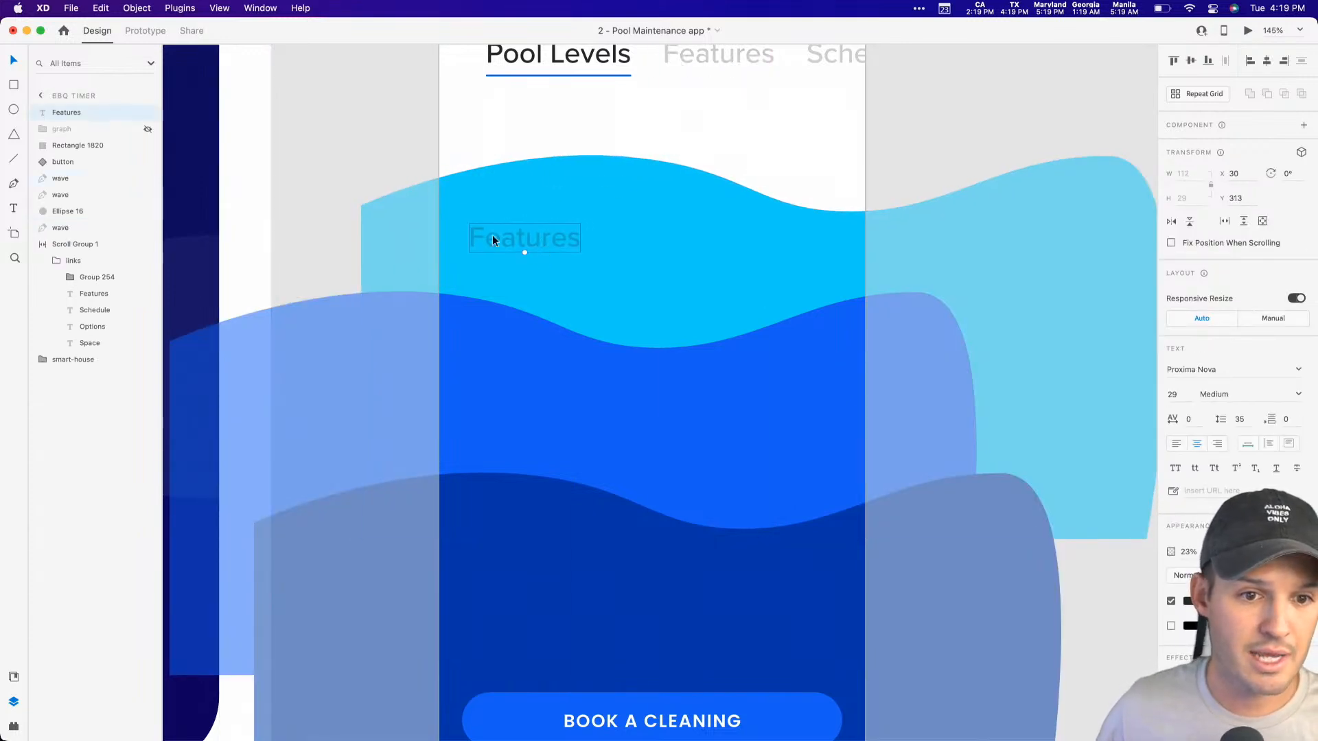
Step: Restyle the copied Features label with 100% opacity, white fill and Bold weight, and move it to X 40, Y 317
drag(1230, 551, 1317, 563)
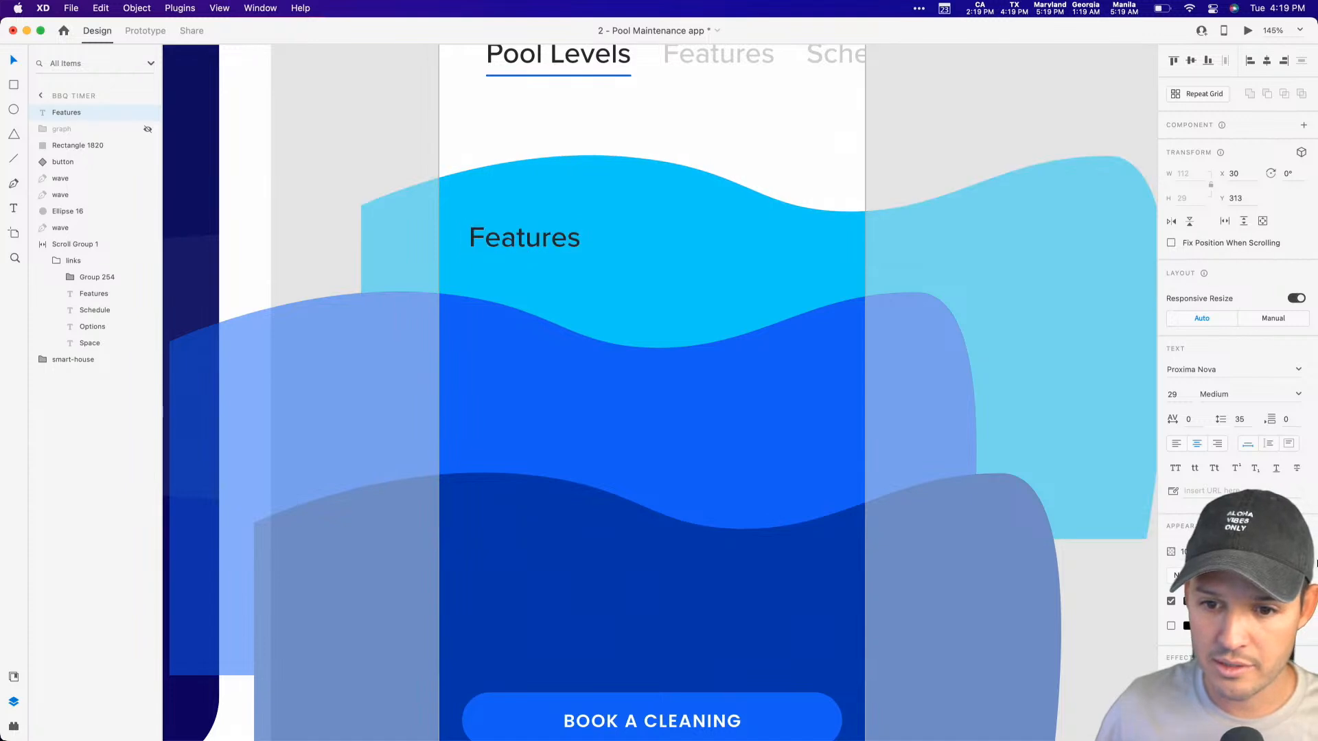
click(1190, 602)
drag(1098, 584, 958, 470)
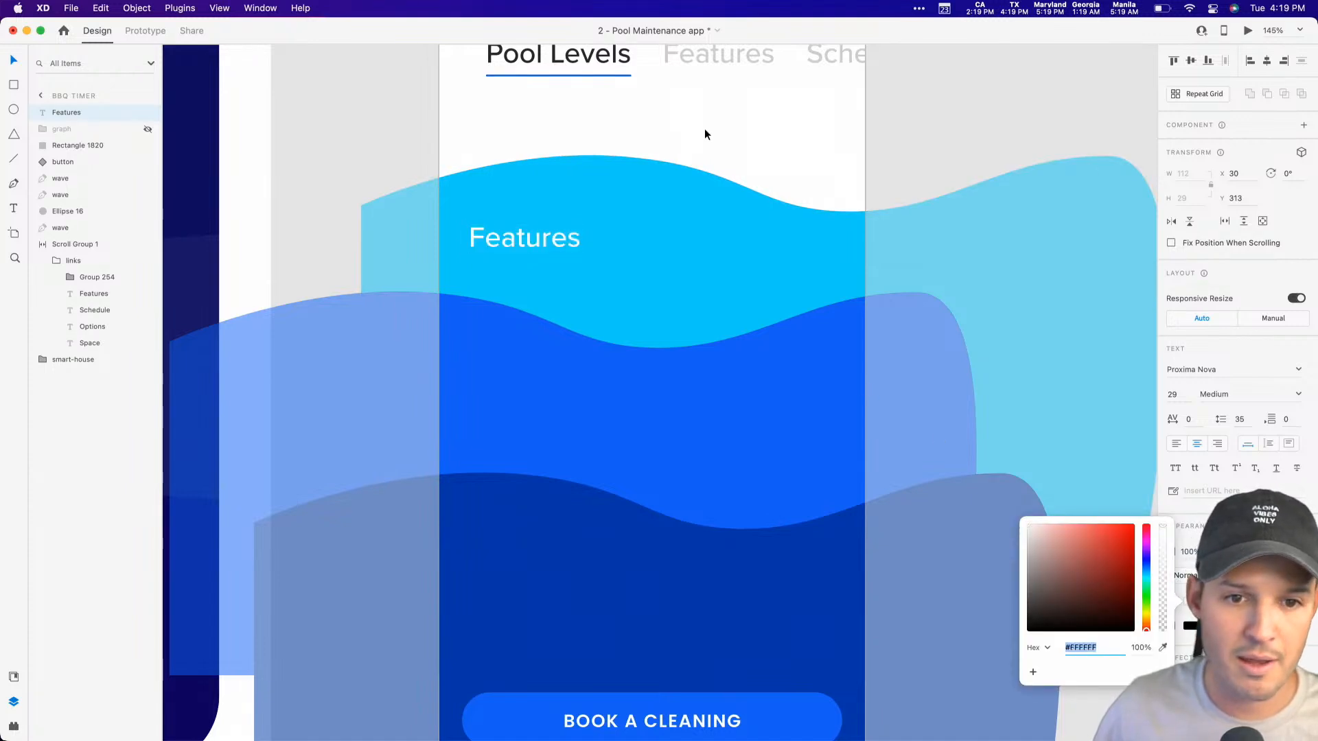
click(1299, 396)
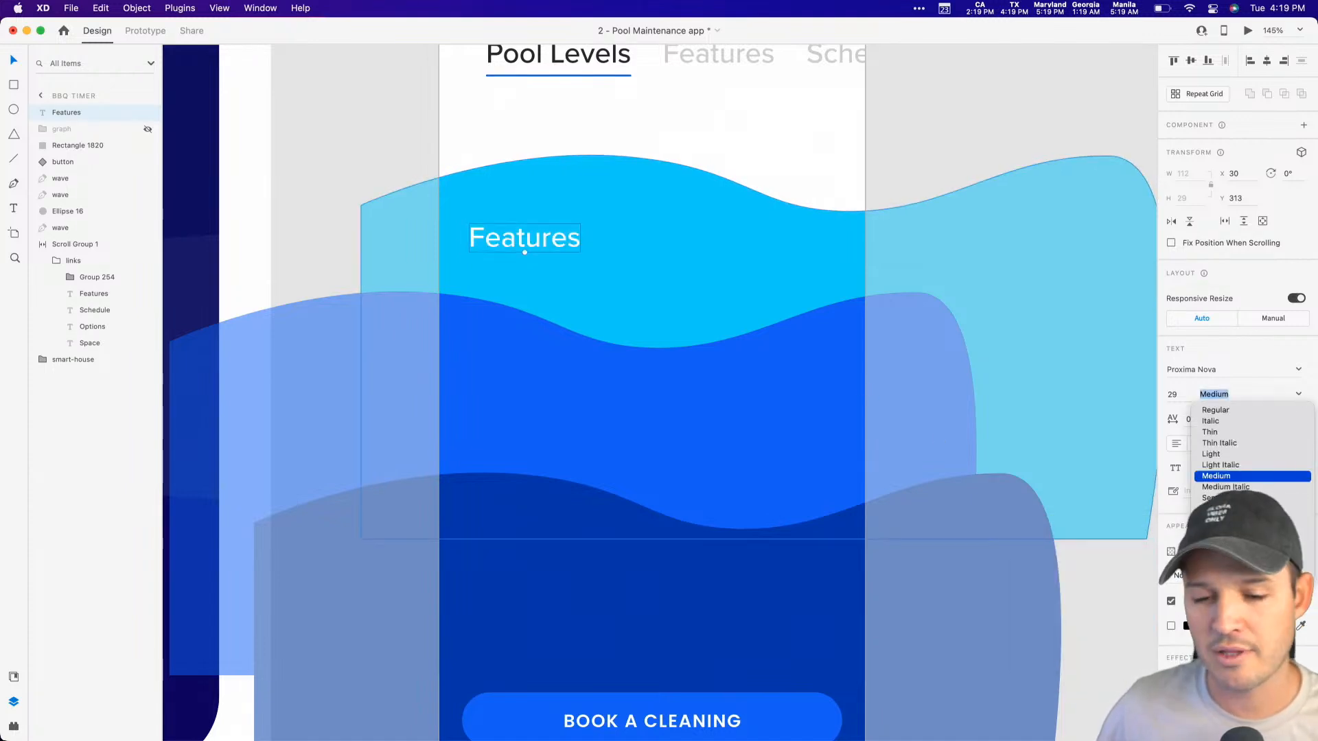
click(1221, 520)
drag(548, 245, 560, 249)
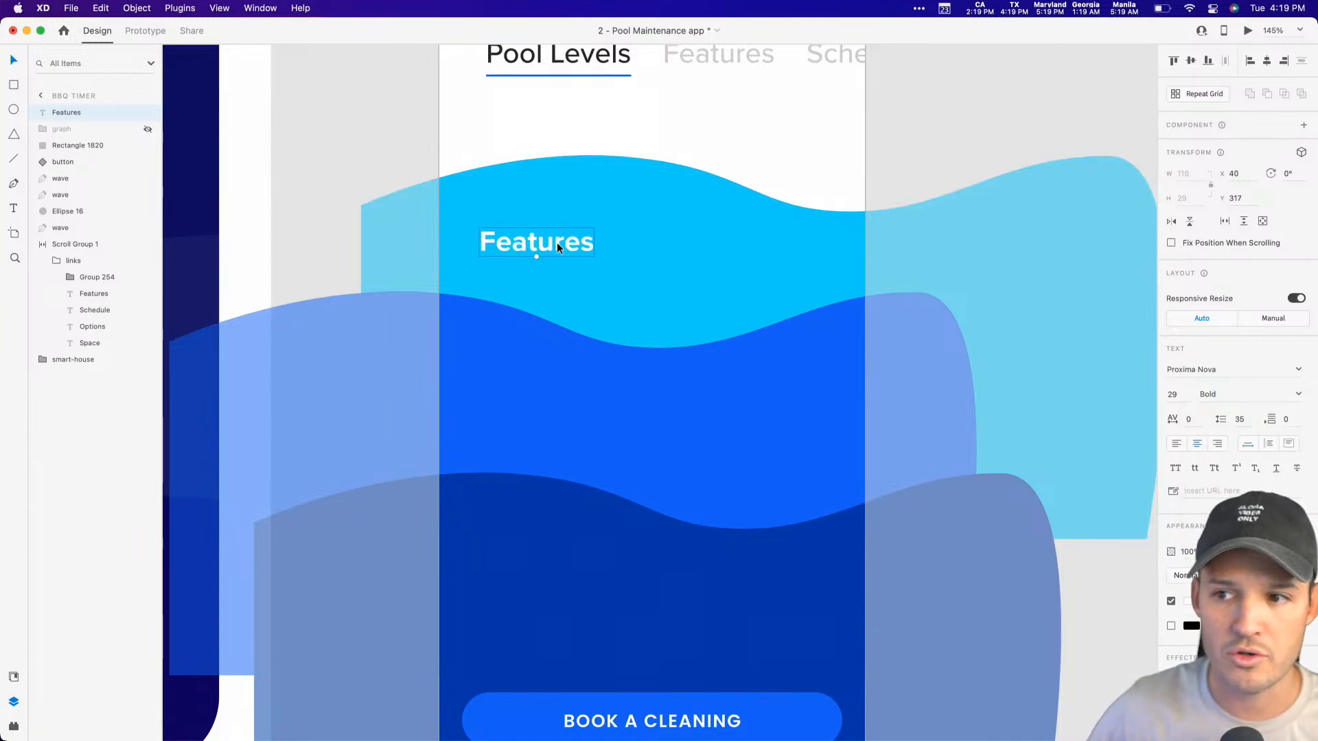
Step: Change the text of the white label on the light blue wave to "Vacuum"
double_click(559, 248)
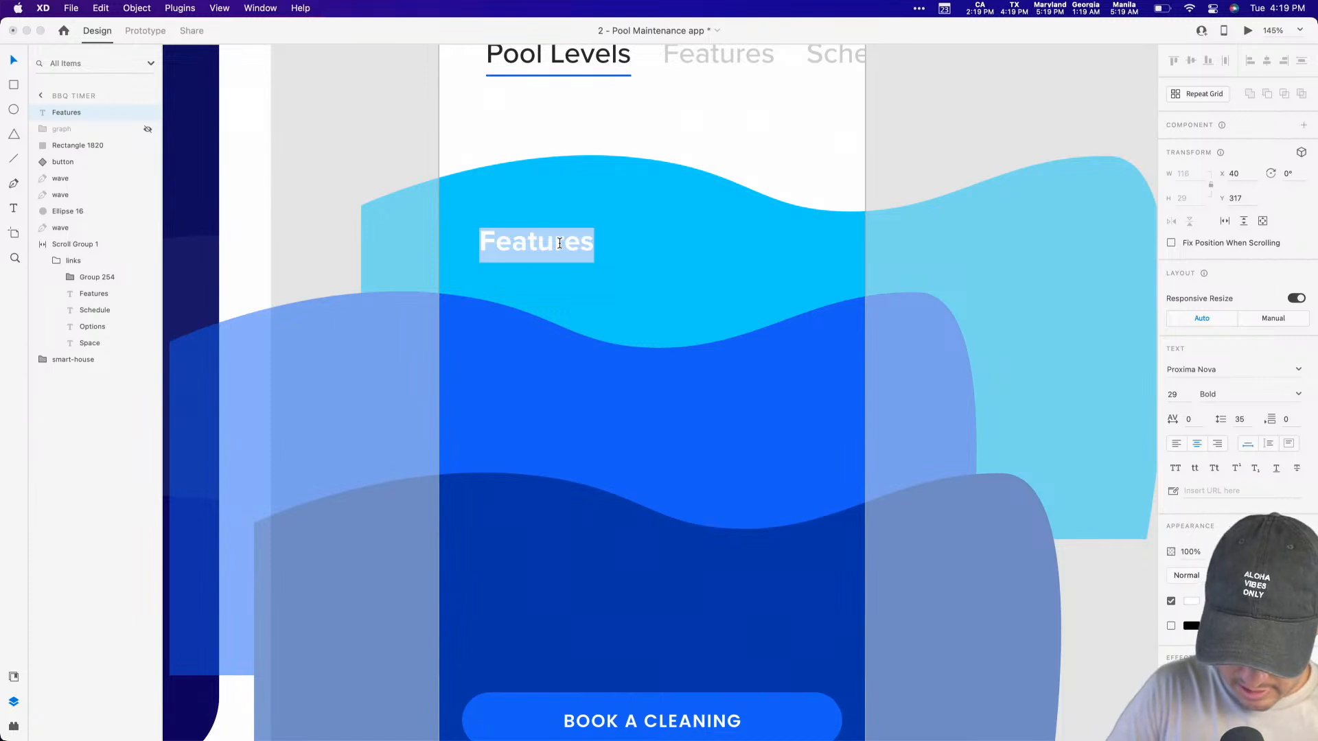
text(Vaccum)
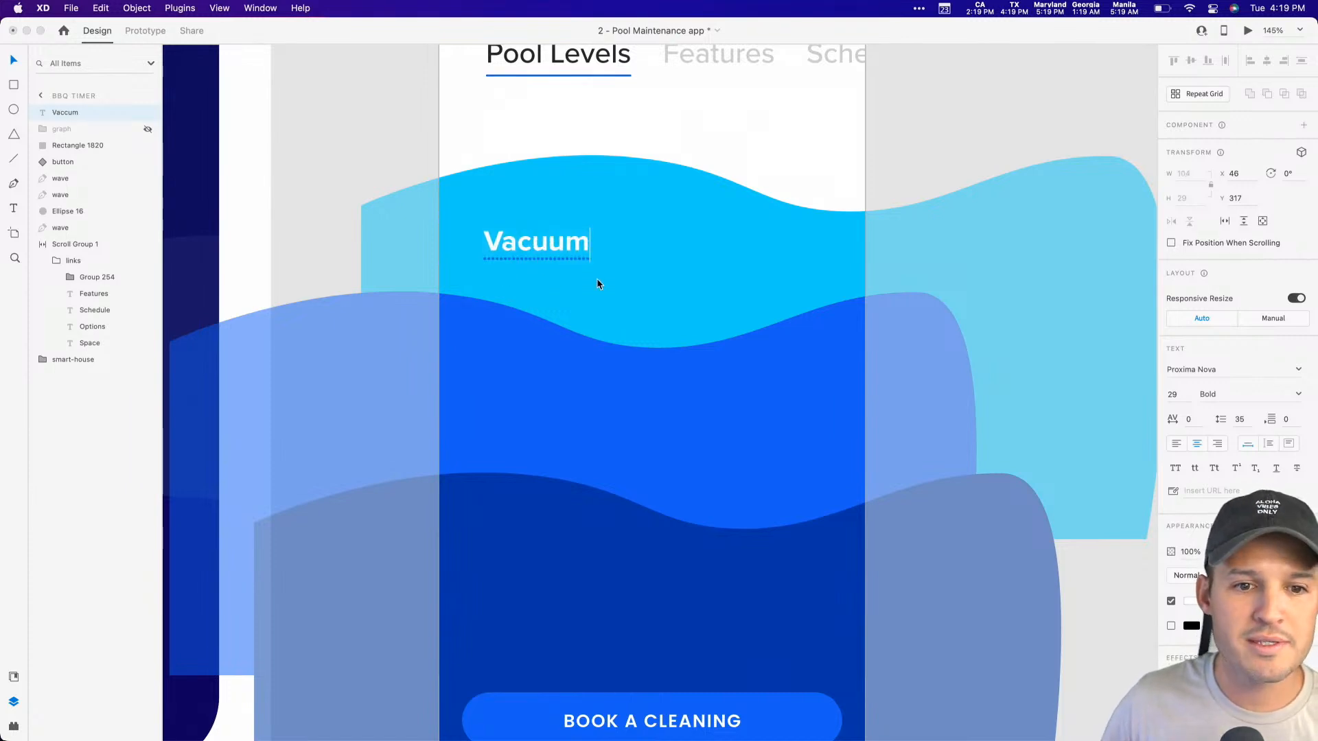
key(Escape)
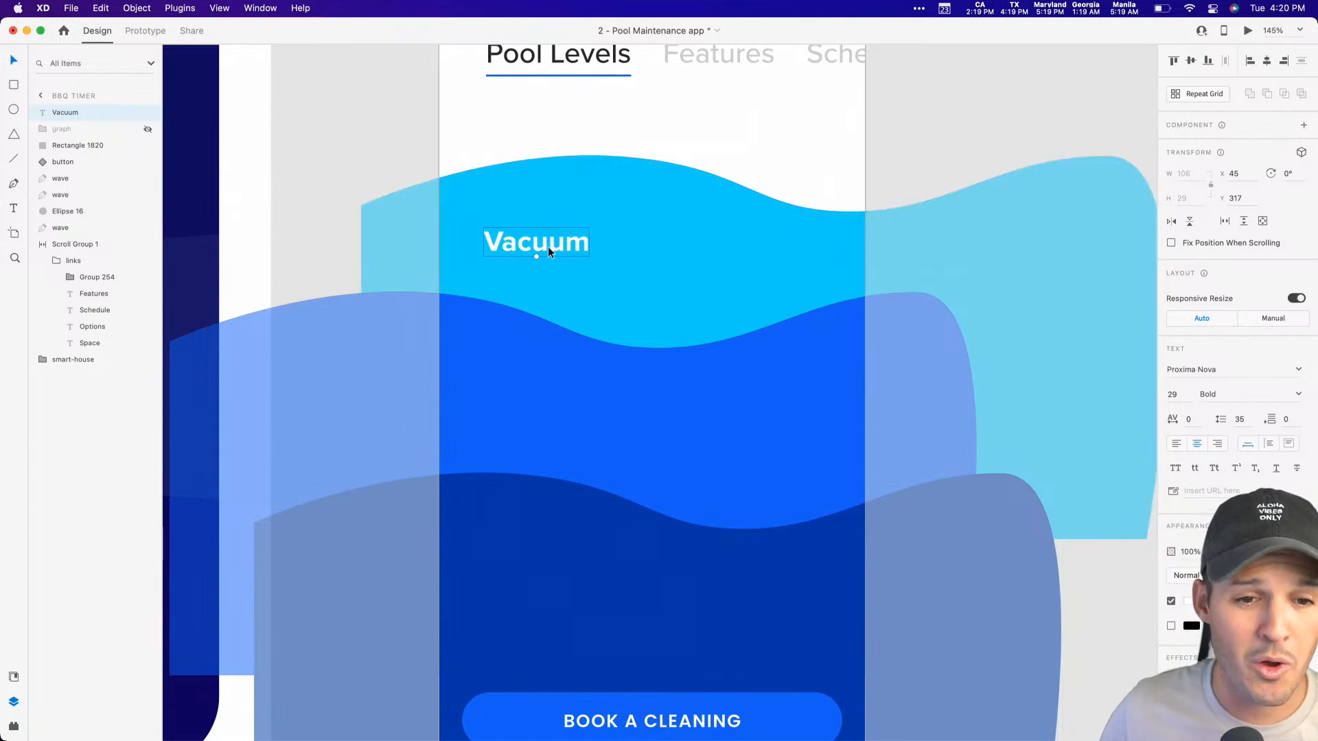
Step: Duplicate the Vacuum label straight down onto the middle blue wave at Y 479 and change the copy's text to "Chlorine"
drag(539, 253, 544, 410)
double_click(542, 407)
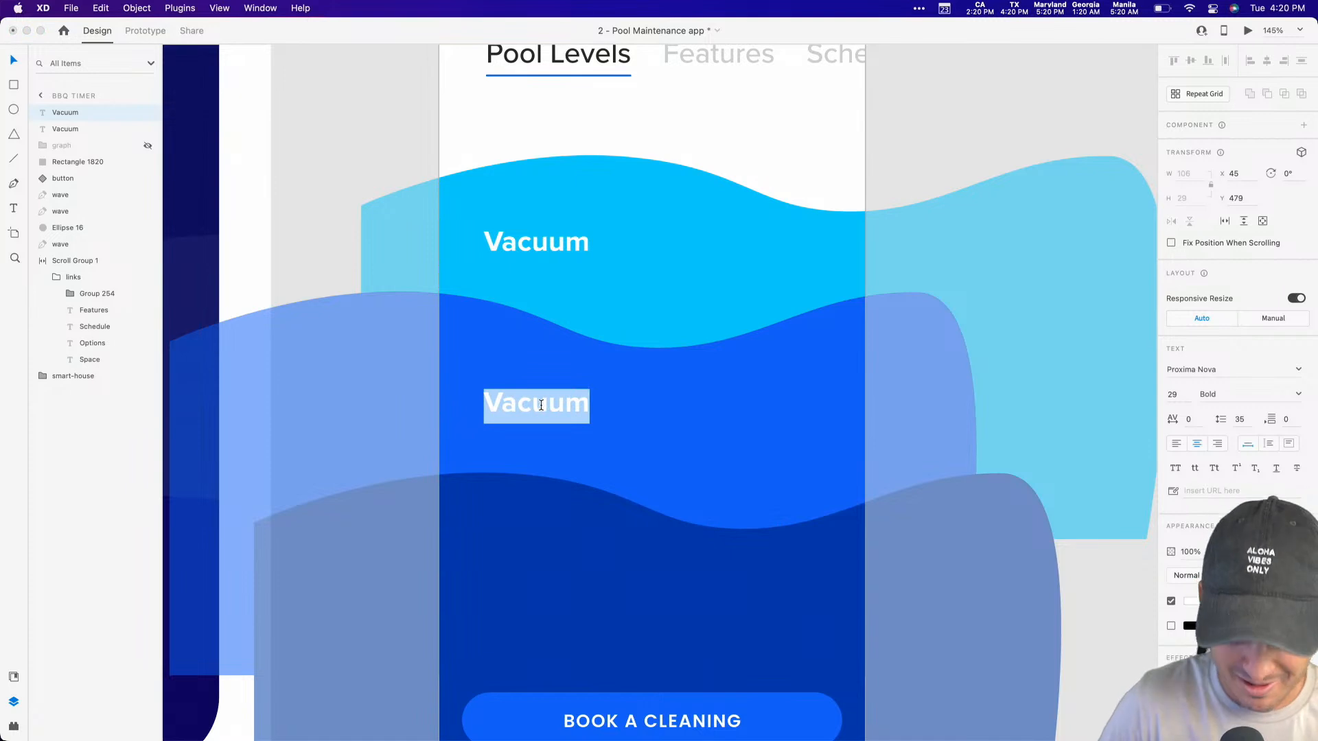
text(Cholrine)
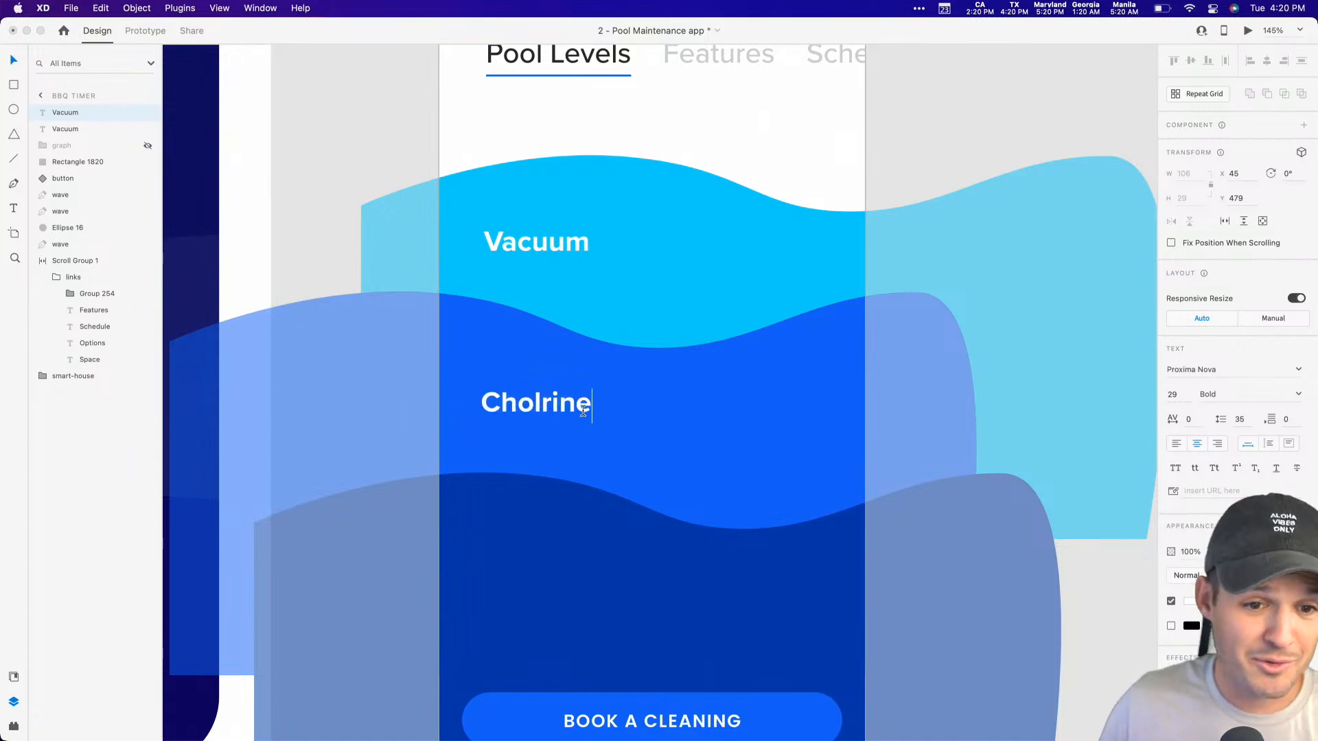
key(Escape)
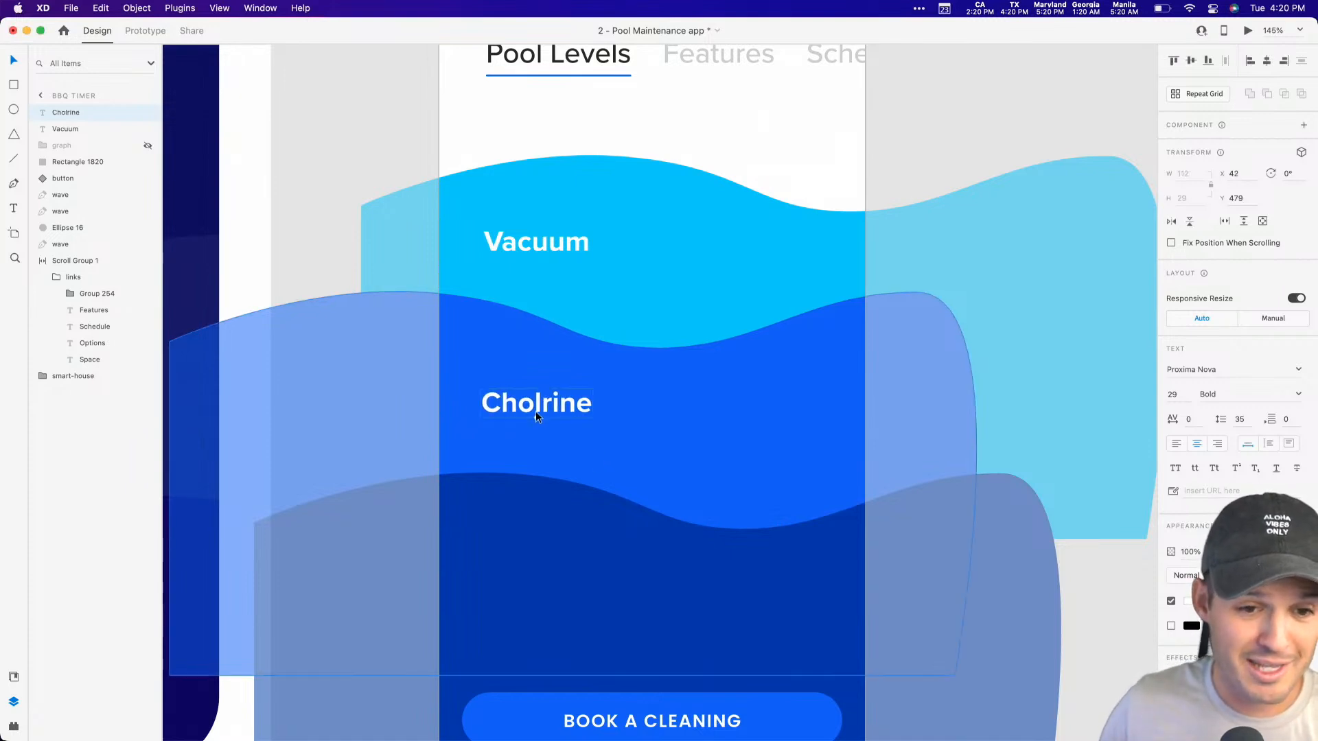
double_click(540, 406)
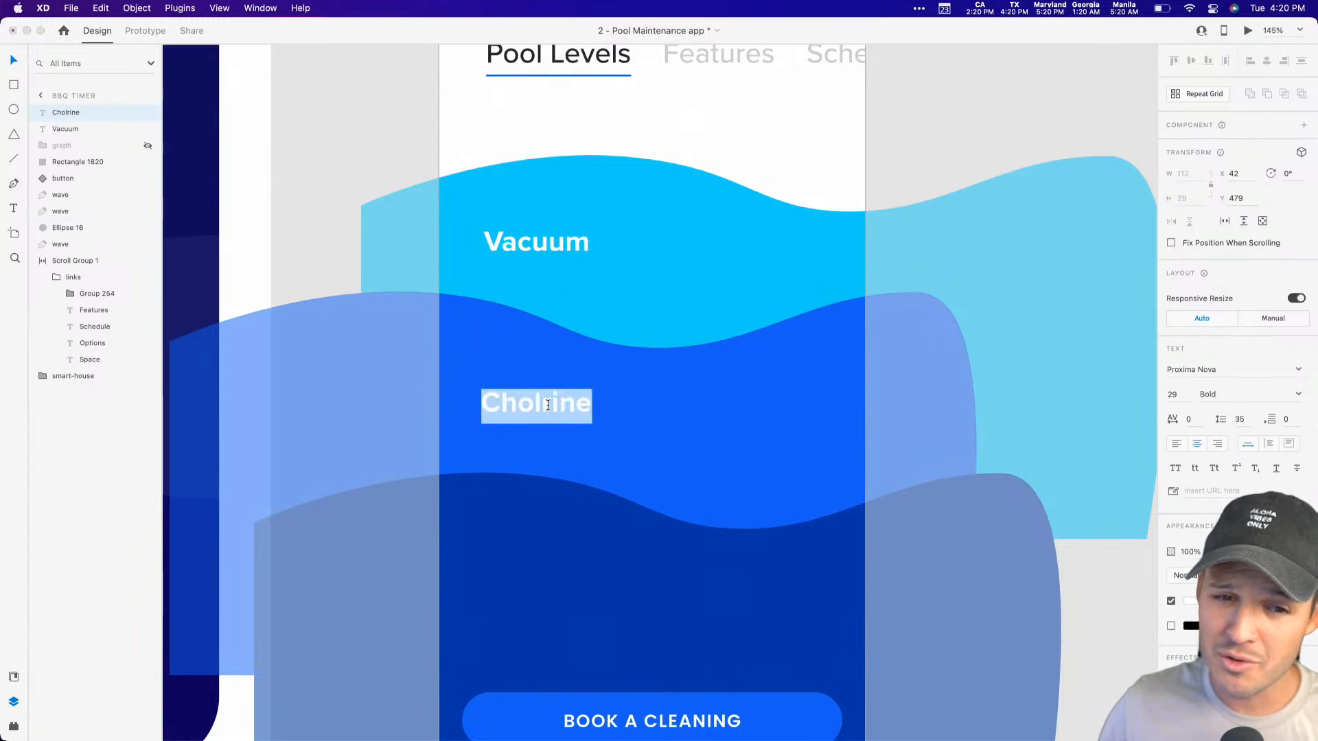
click(540, 406)
key(Delete)
key(BackSpace)
text(lor)
key(Delete)
key(Escape)
Step: Set the Vacuum and Chlorine labels to left-aligned text and align the two by their left edges
shift+click(550, 246)
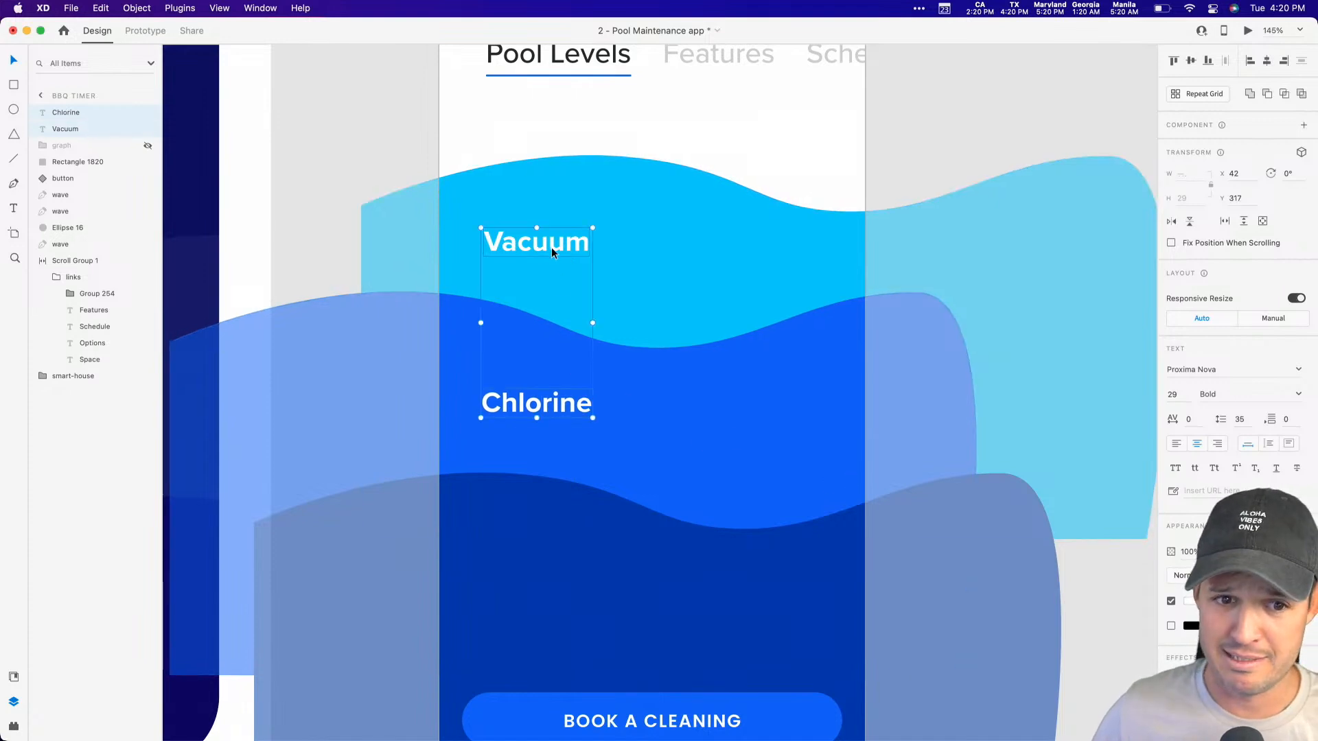
click(1178, 447)
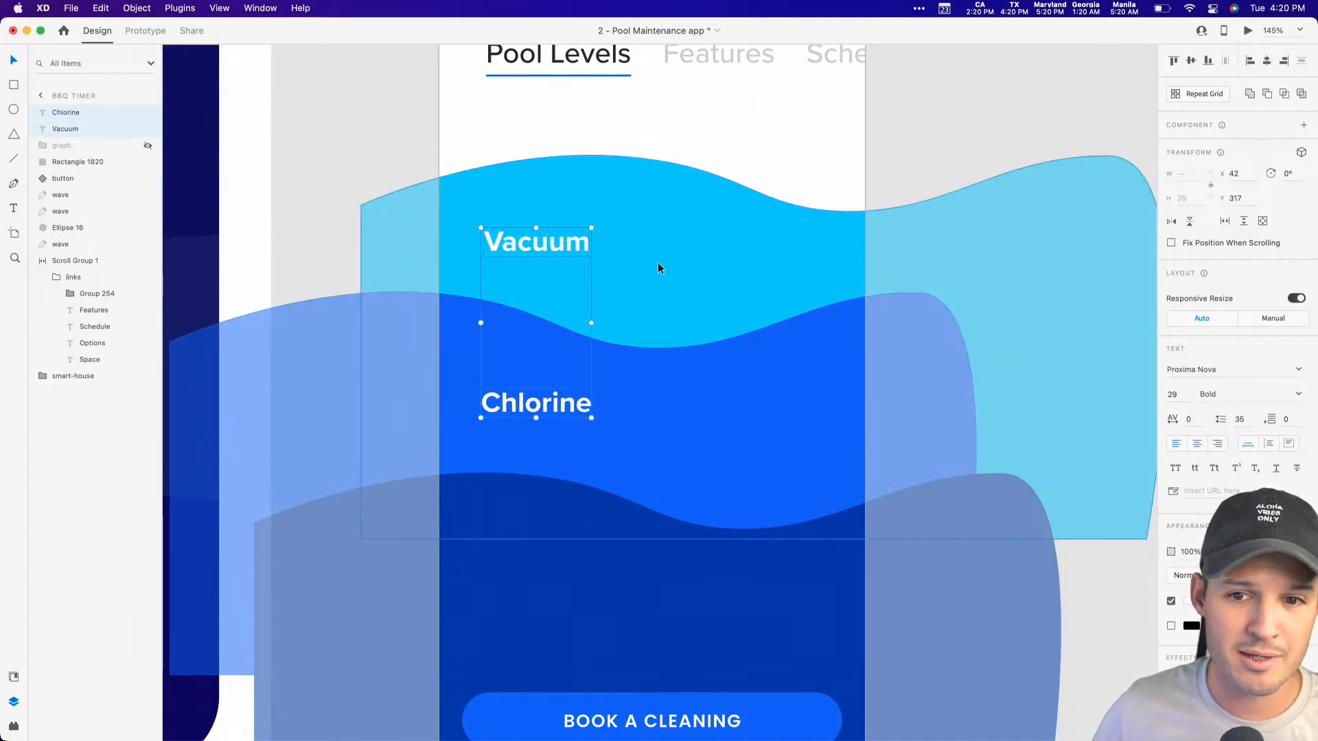
click(1248, 61)
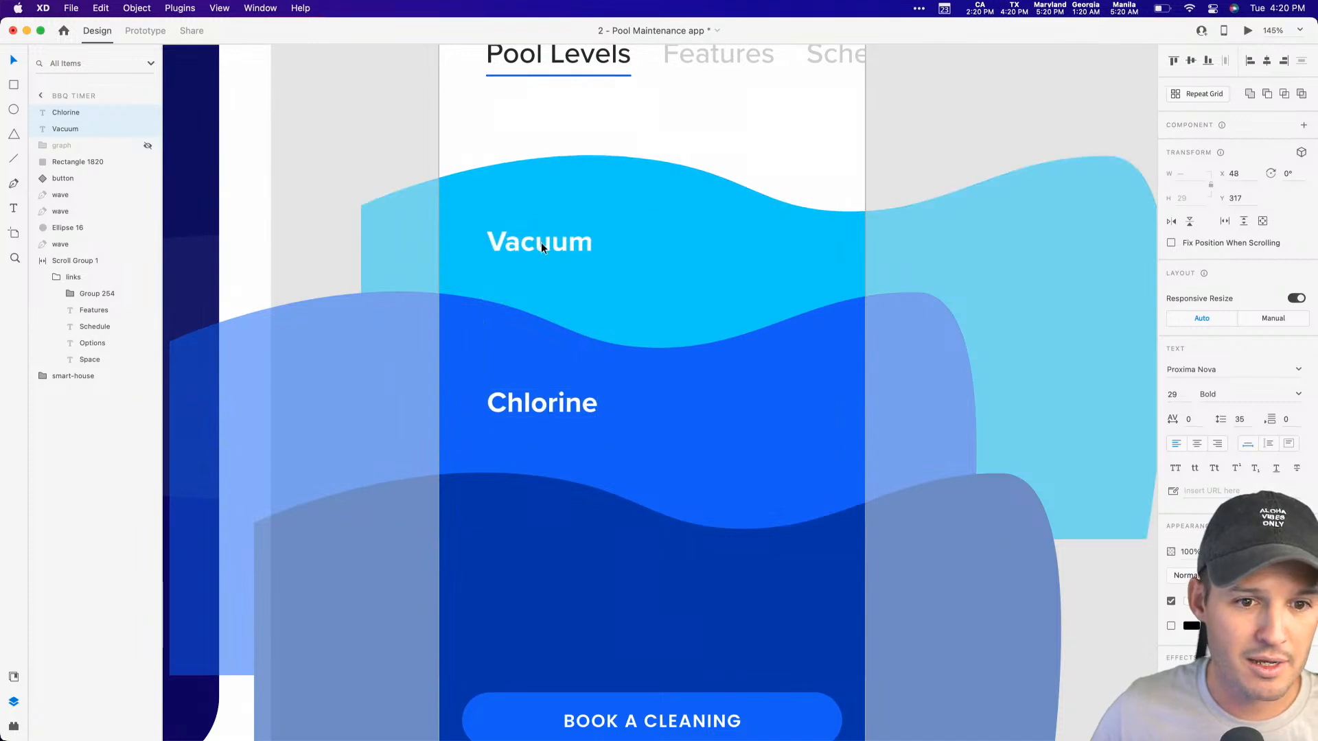
click(644, 465)
Step: Duplicate the Chlorine label onto the dark blue wave at X 46, Y 641 and change its text to "Ph Level"
alt+drag(524, 405, 533, 572)
double_click(533, 571)
text(Ph Level)
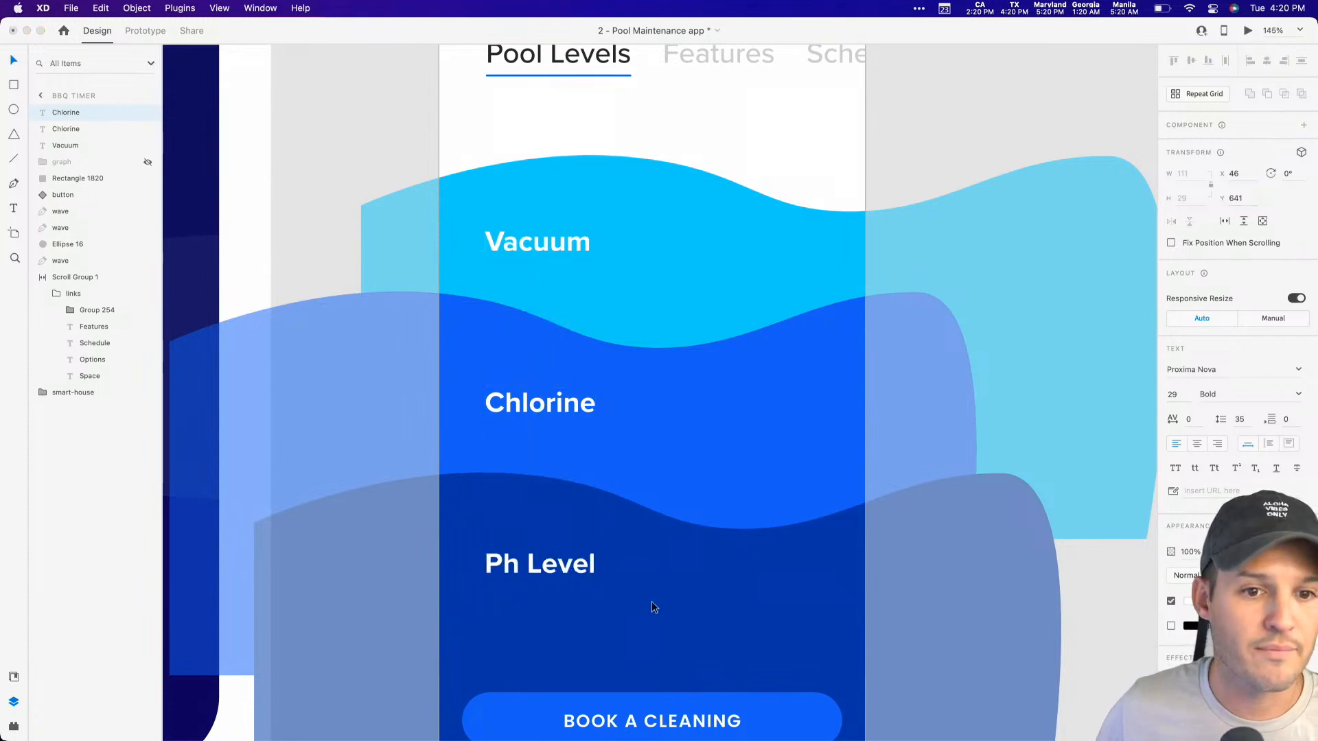
scroll(755, 591, right, 3)
click(1042, 553)
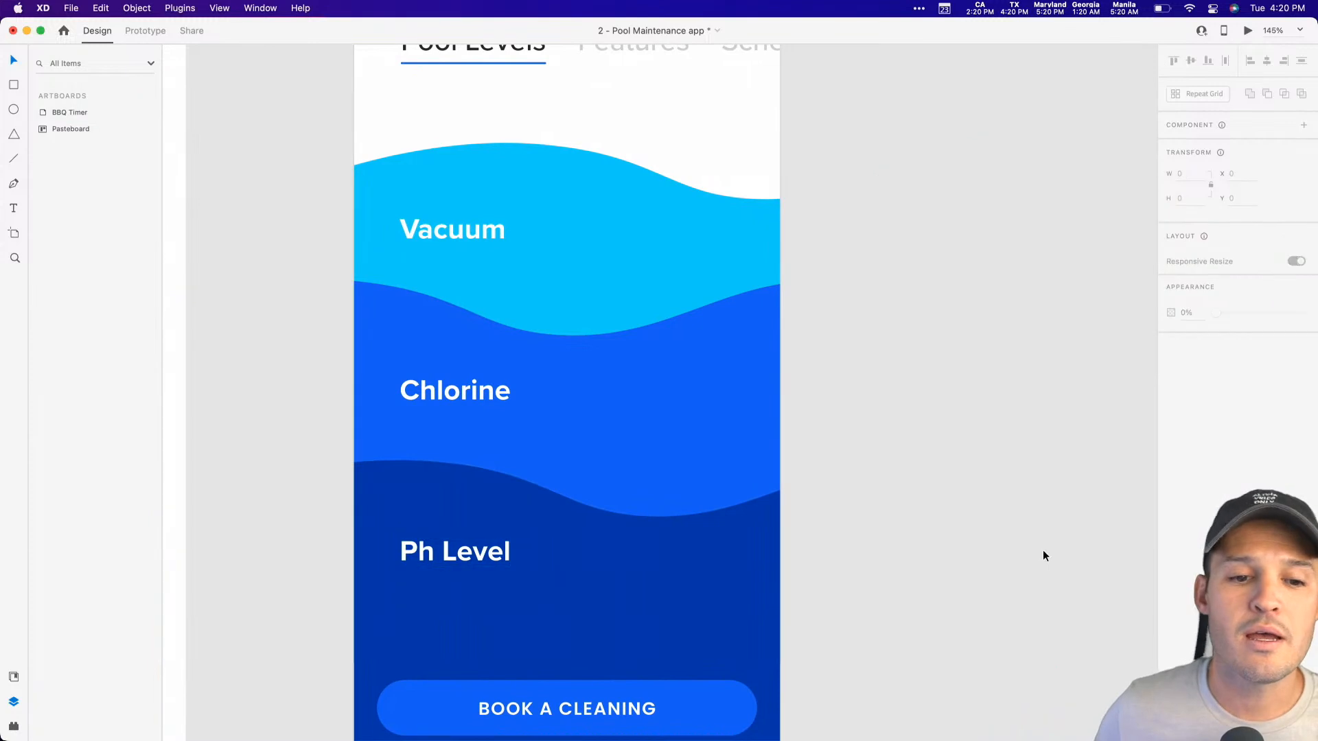
Step: Change the Chlorine label on the middle wave to read "Auto Chlorine"
click(470, 563)
click(461, 391)
click(462, 391)
double_click(457, 390)
key(Left)
text(Auto)
Step: Change the Ph Level label on the dark blue wave to read "Auto Ph"
double_click(483, 562)
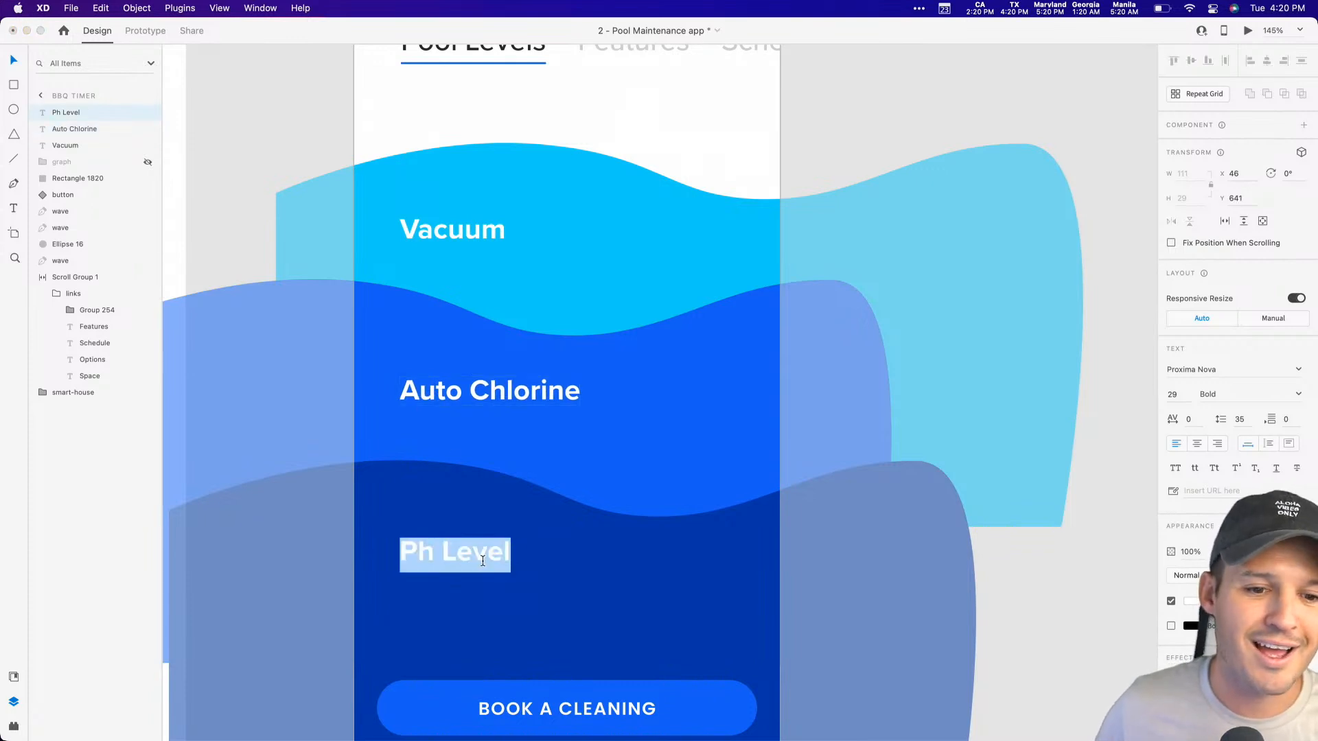
text(Ph )
text(Auto)
click(989, 574)
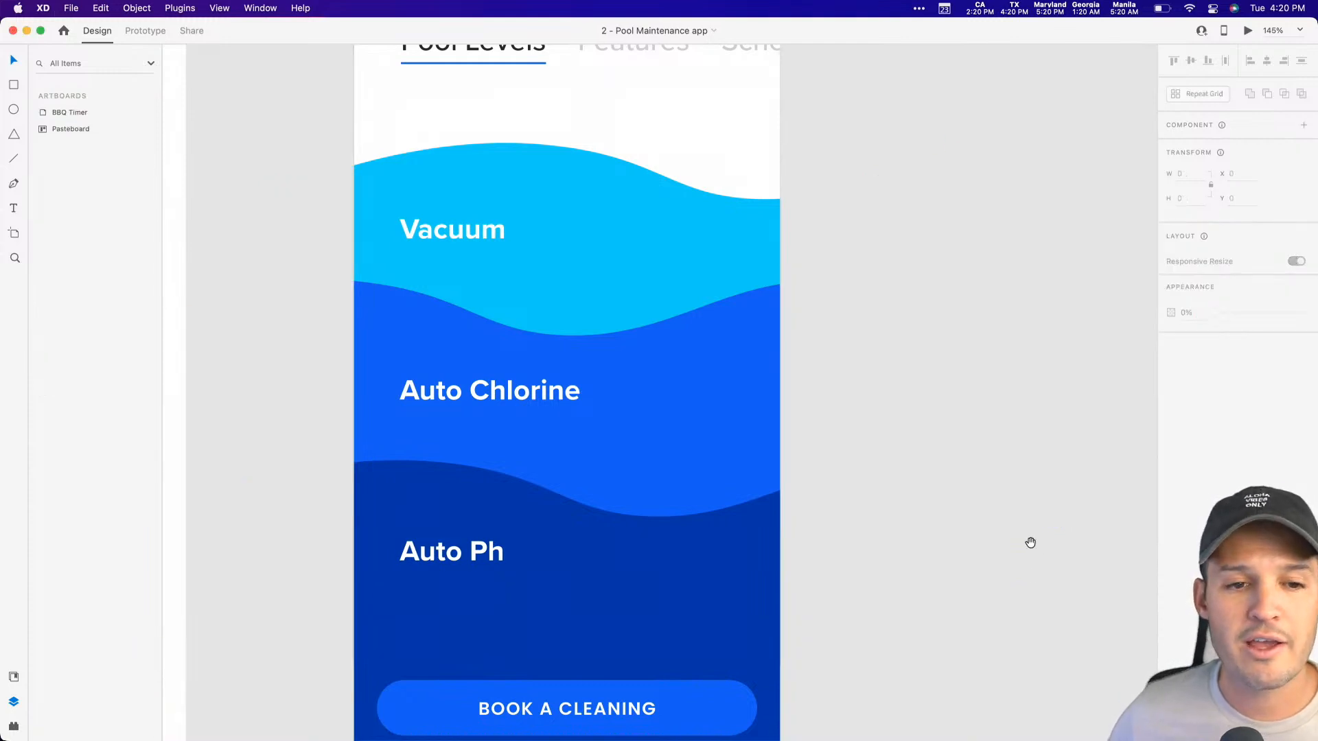
Step: Draw a white borderless pill about 91 by 33 with corner radius 17 beside the Vacuum label, placed at X 290, Y 321
scroll(982, 543, right, 2)
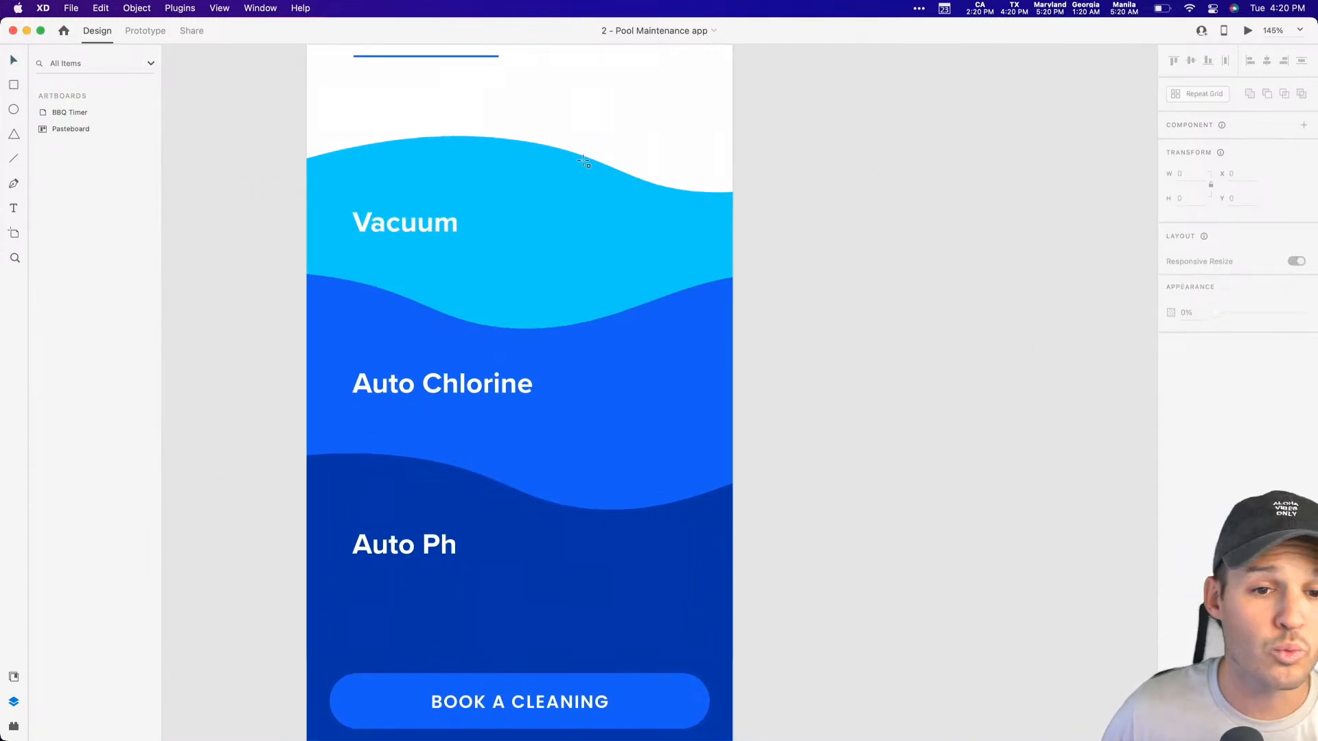
mouse_move(602, 211)
mouse_down()
mouse_move(706, 244)
mouse_move(689, 230)
mouse_up()
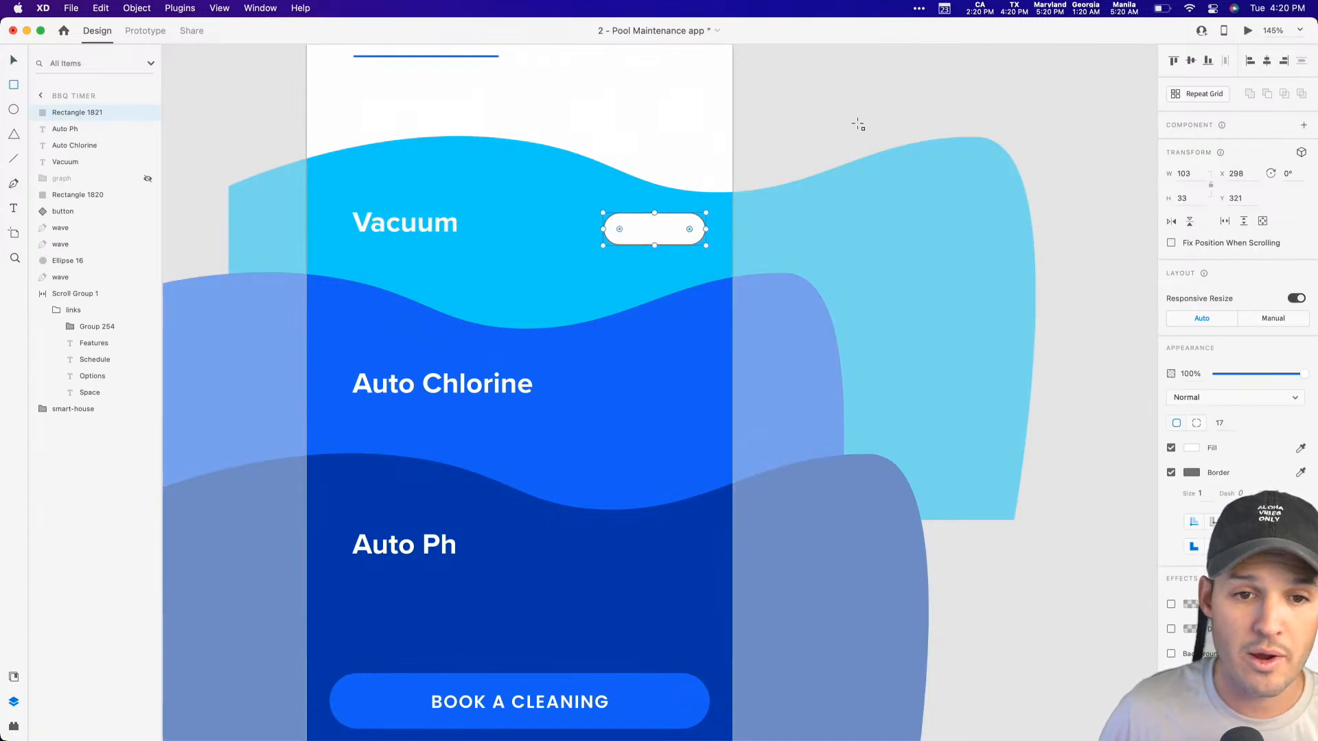
key(super+equal)
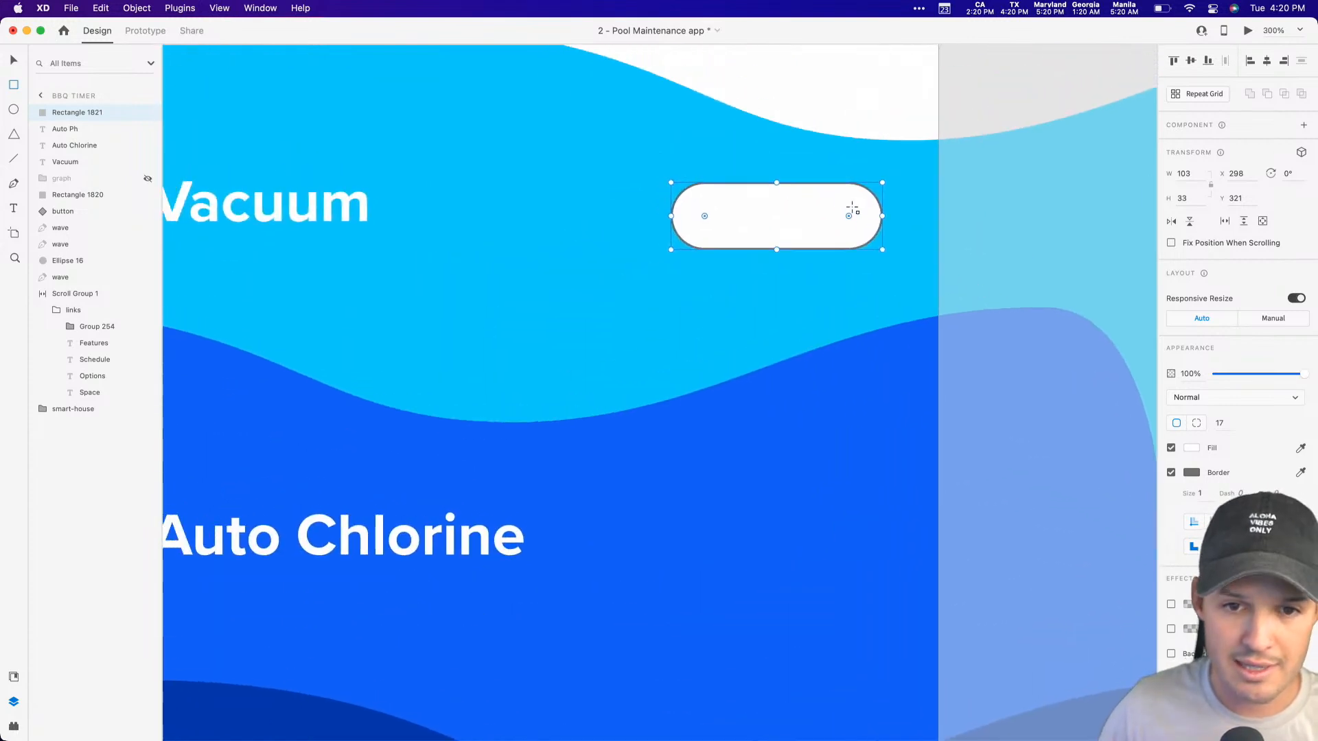
drag(882, 215, 857, 216)
click(1170, 474)
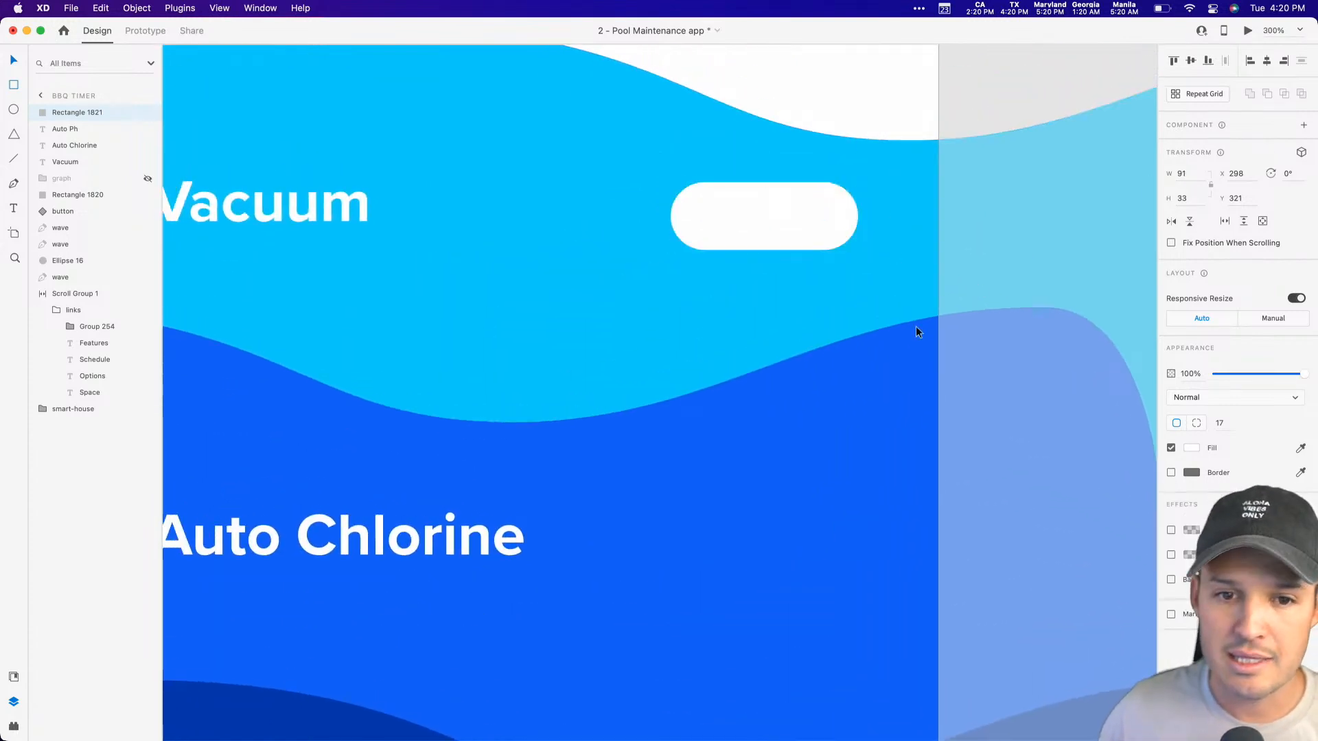
click(752, 297)
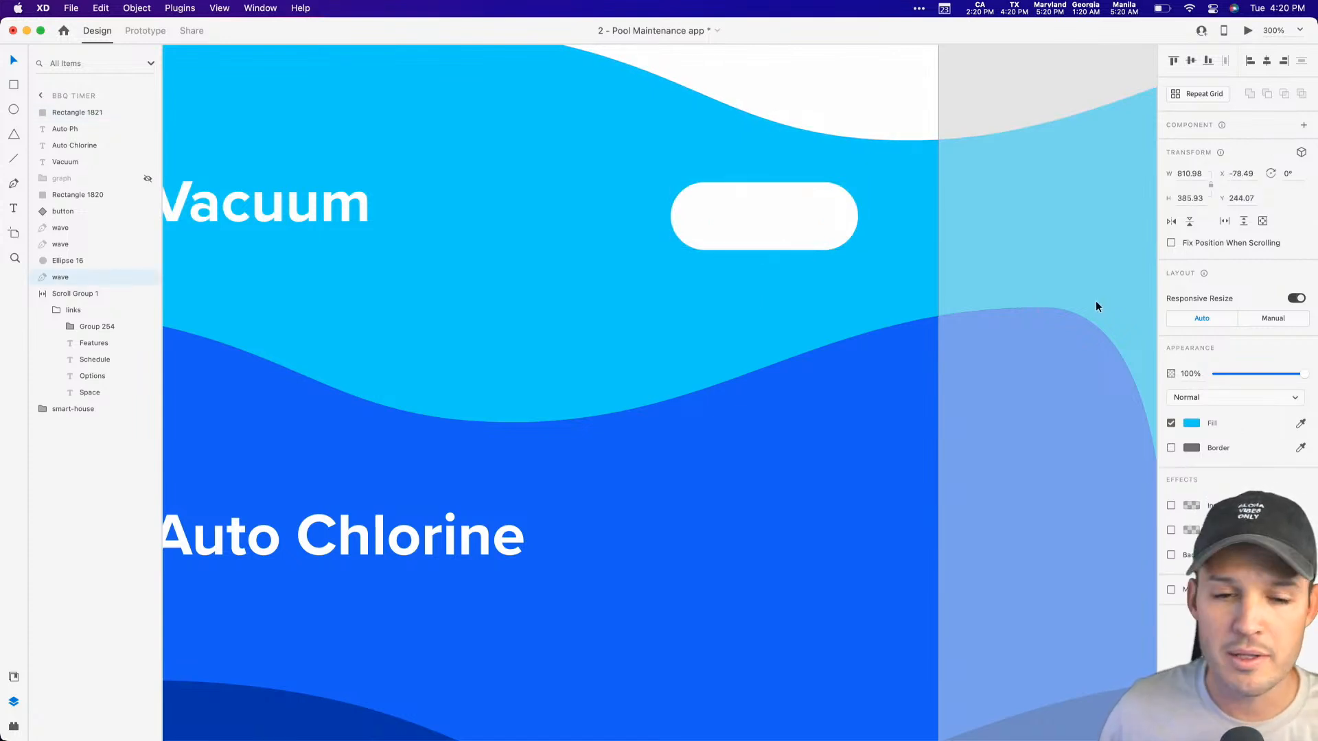
drag(832, 229, 815, 229)
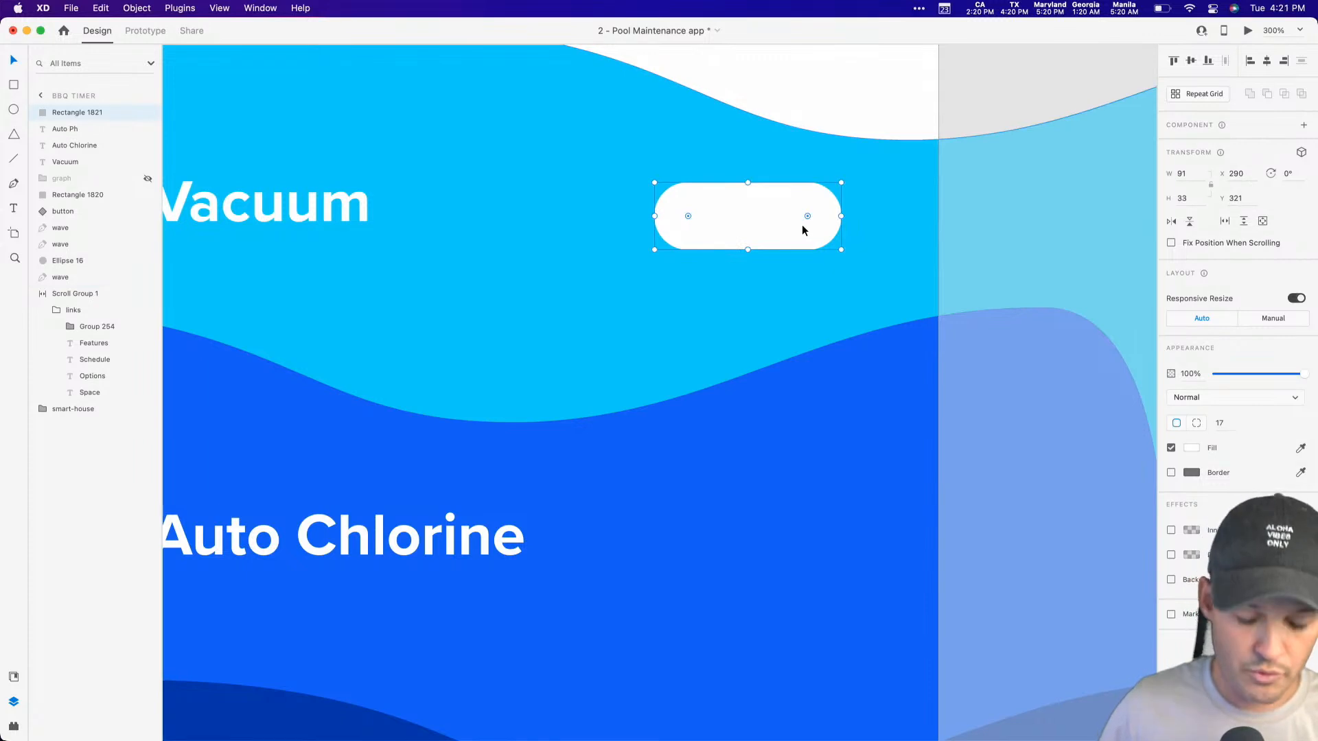
Step: Duplicate the white pill in place and shrink the copy around its centre to about 71 by 25
key(super+c)
key(super+v)
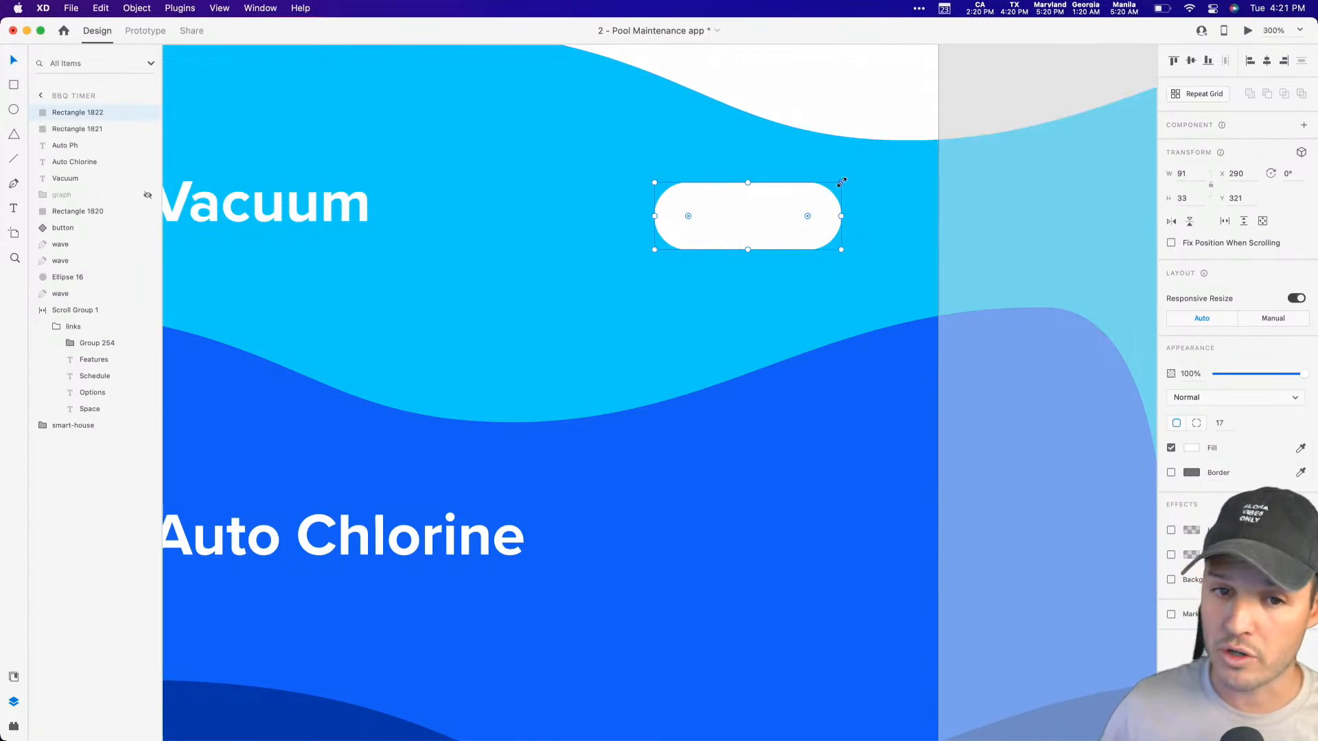
drag(841, 182, 821, 191)
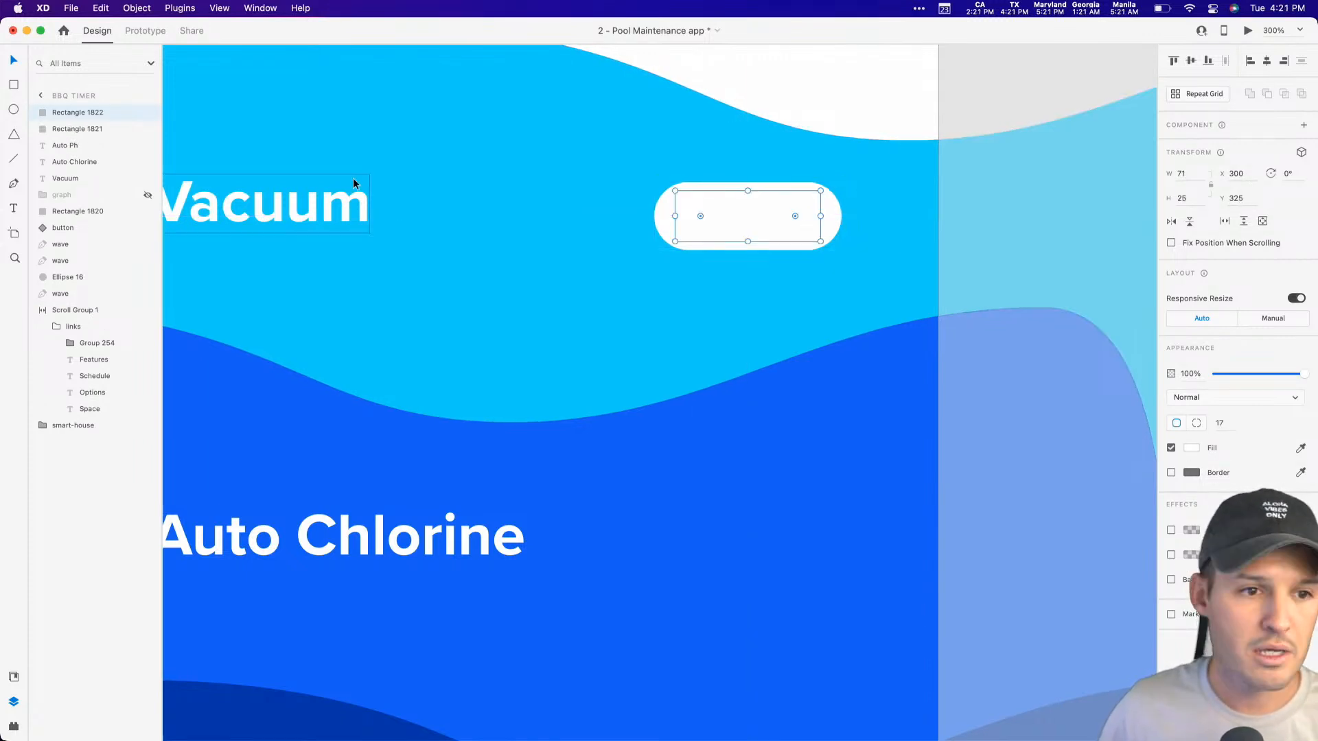
Step: Try the document's blue colours on the inner pill and keep the medium blue fill
click(13, 678)
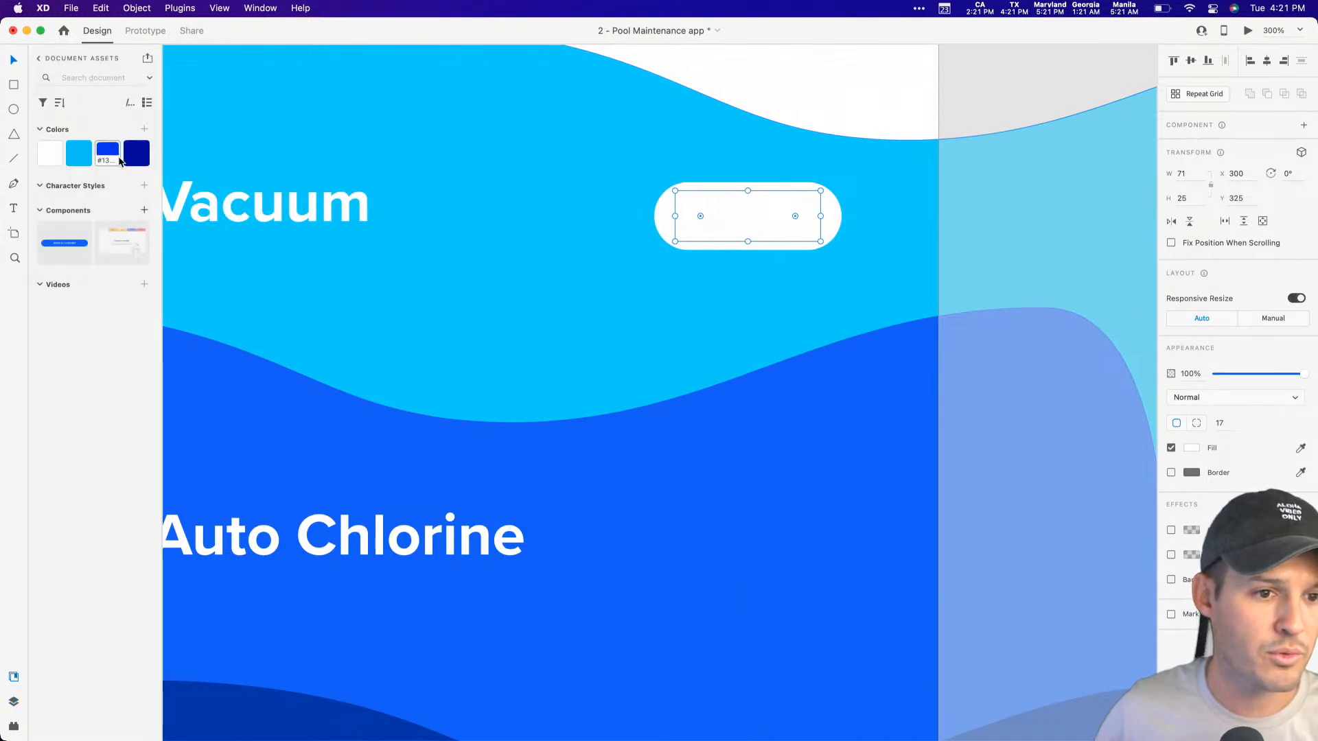
click(84, 157)
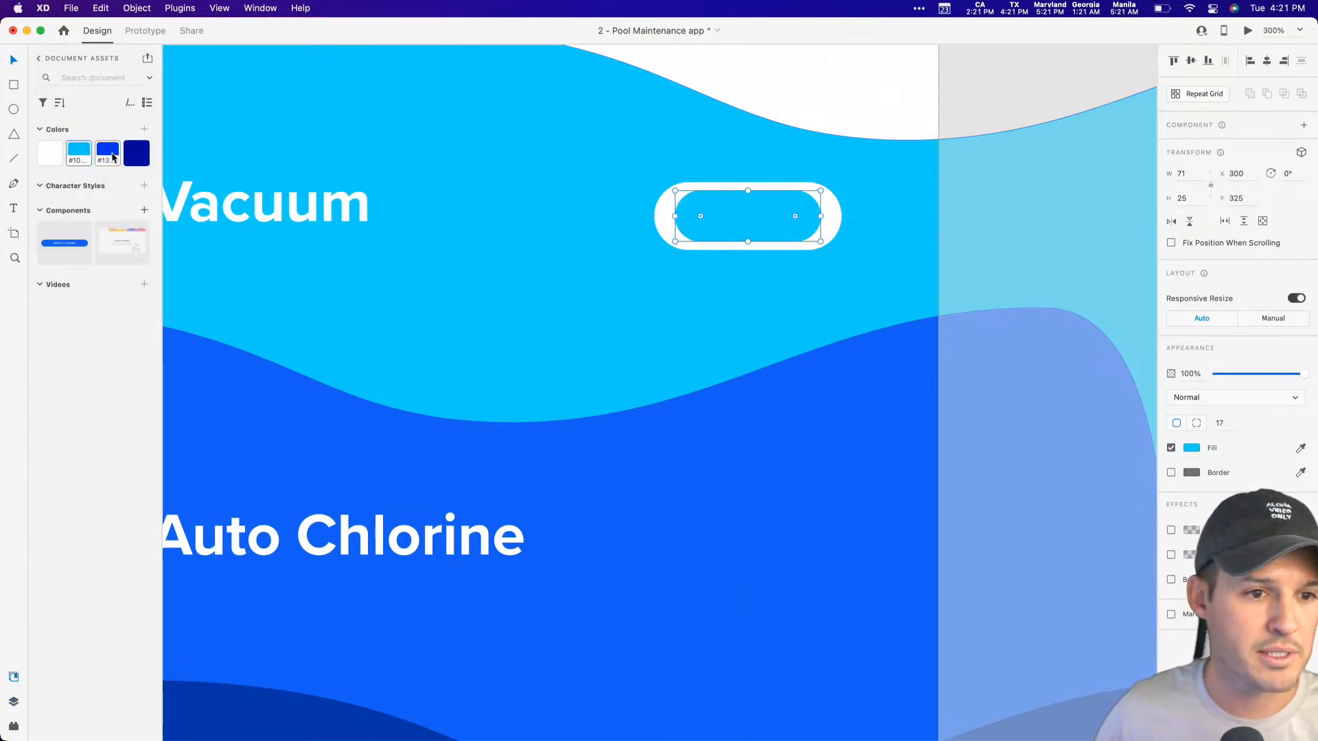
click(110, 156)
click(136, 157)
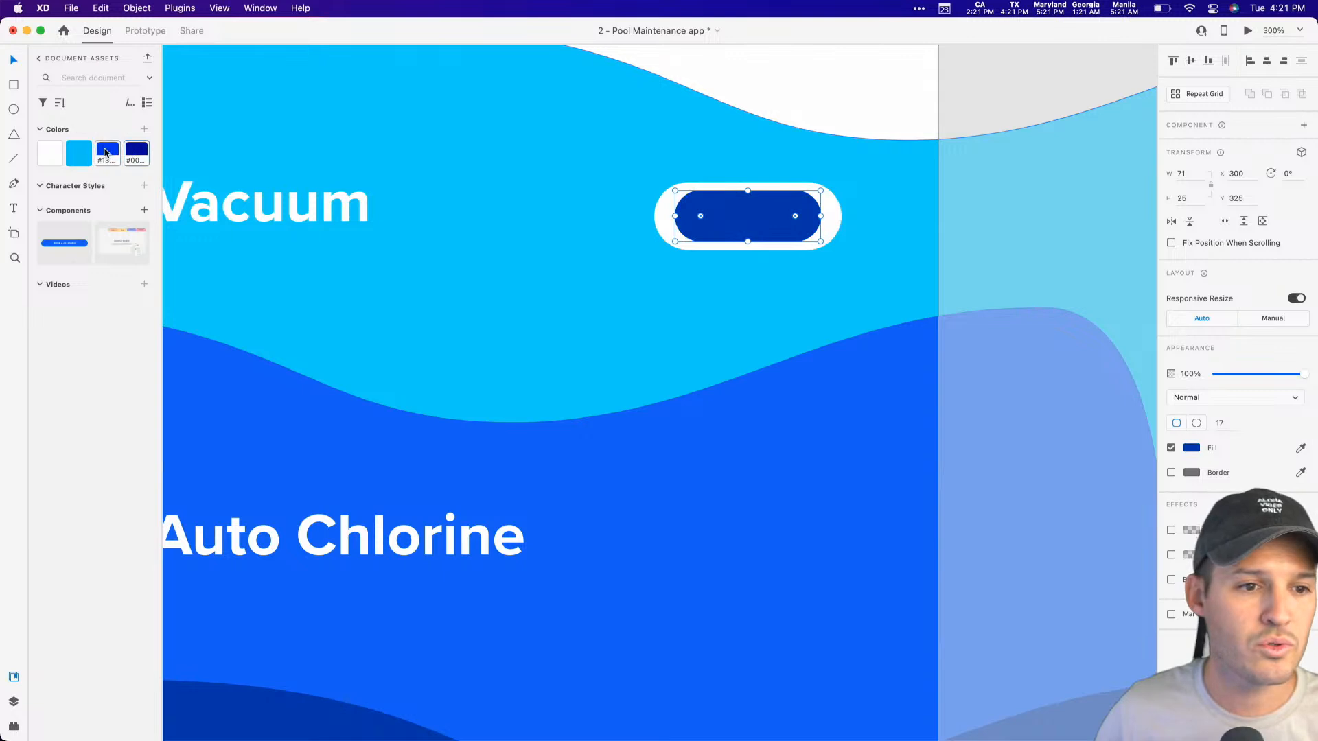
key(super+z)
Step: Narrow the blue inner shape to a circle just under 25 wide and shorten the white pill to 82 wide
drag(675, 216, 768, 217)
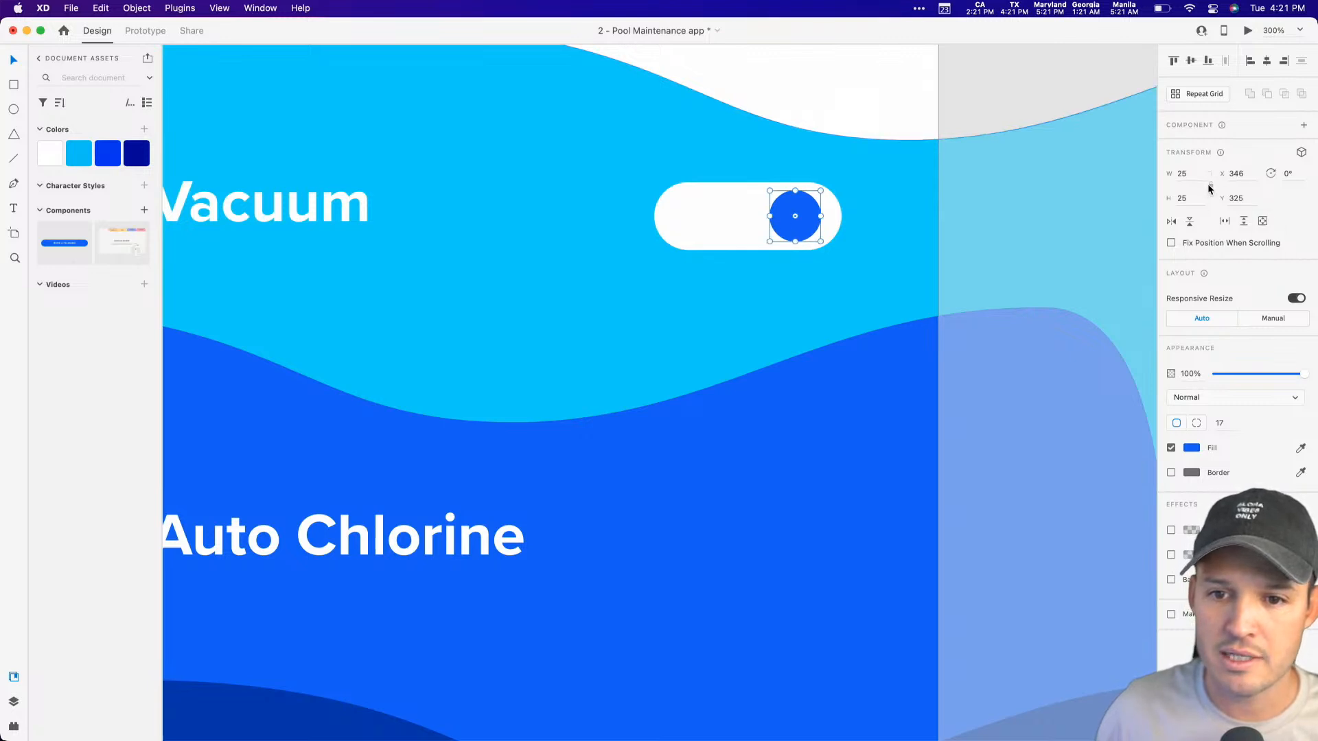
drag(821, 191, 819, 193)
click(729, 221)
drag(656, 216, 672, 217)
Step: Group the white pill with its blue circle and name the group "toggle"
shift+click(778, 223)
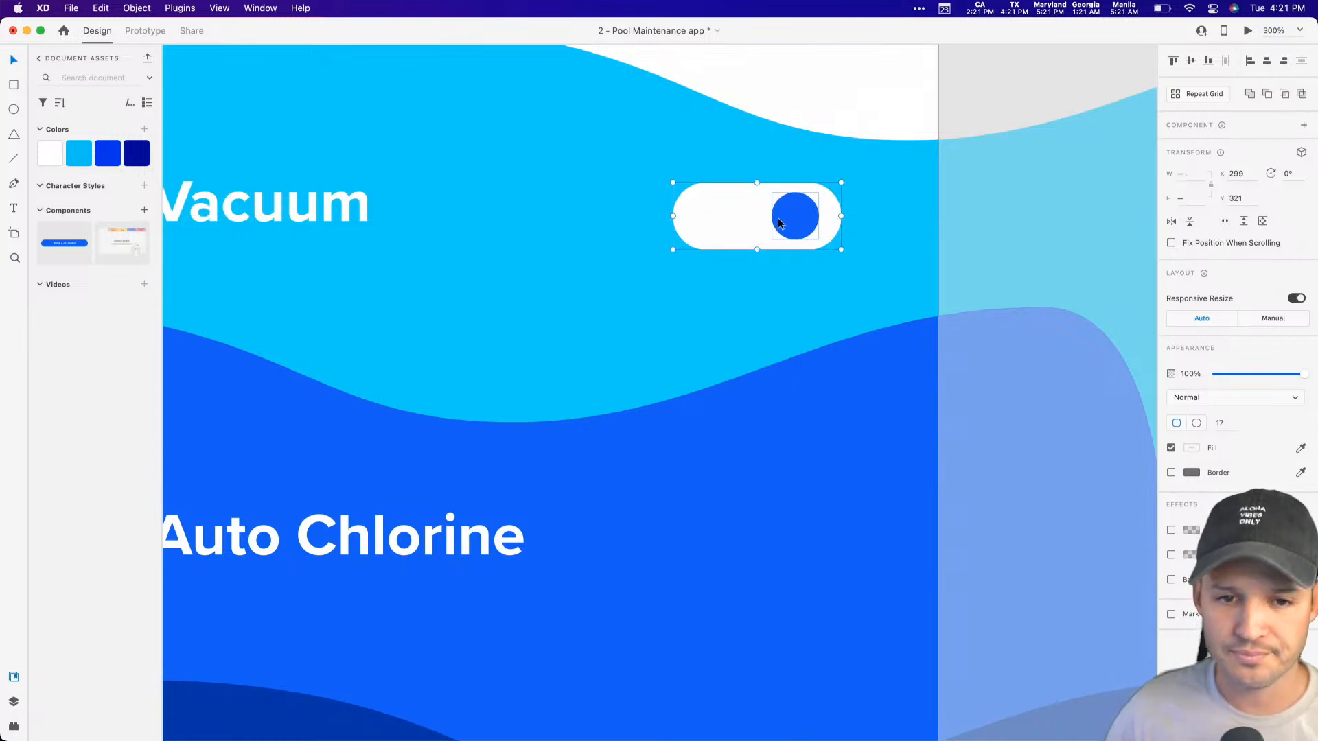
key(super+g)
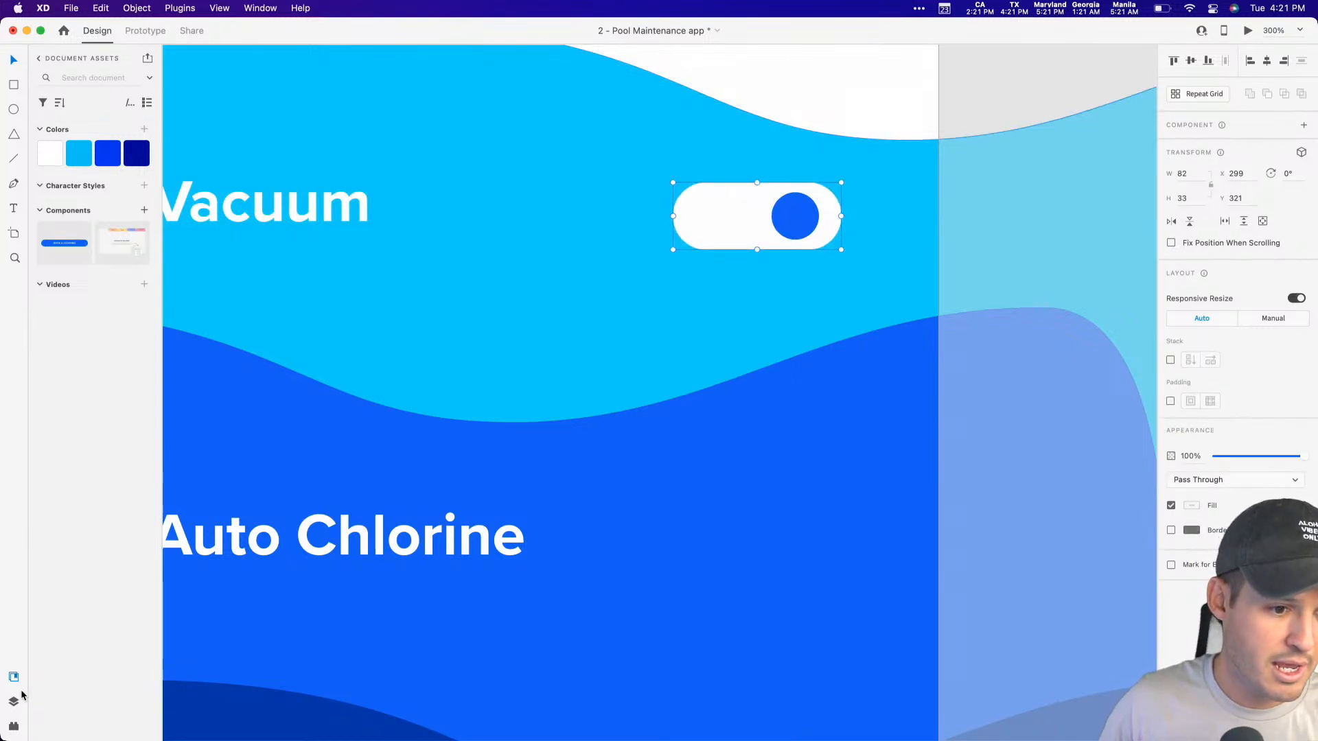
key(super+y)
double_click(72, 113)
text(toggle)
key(Return)
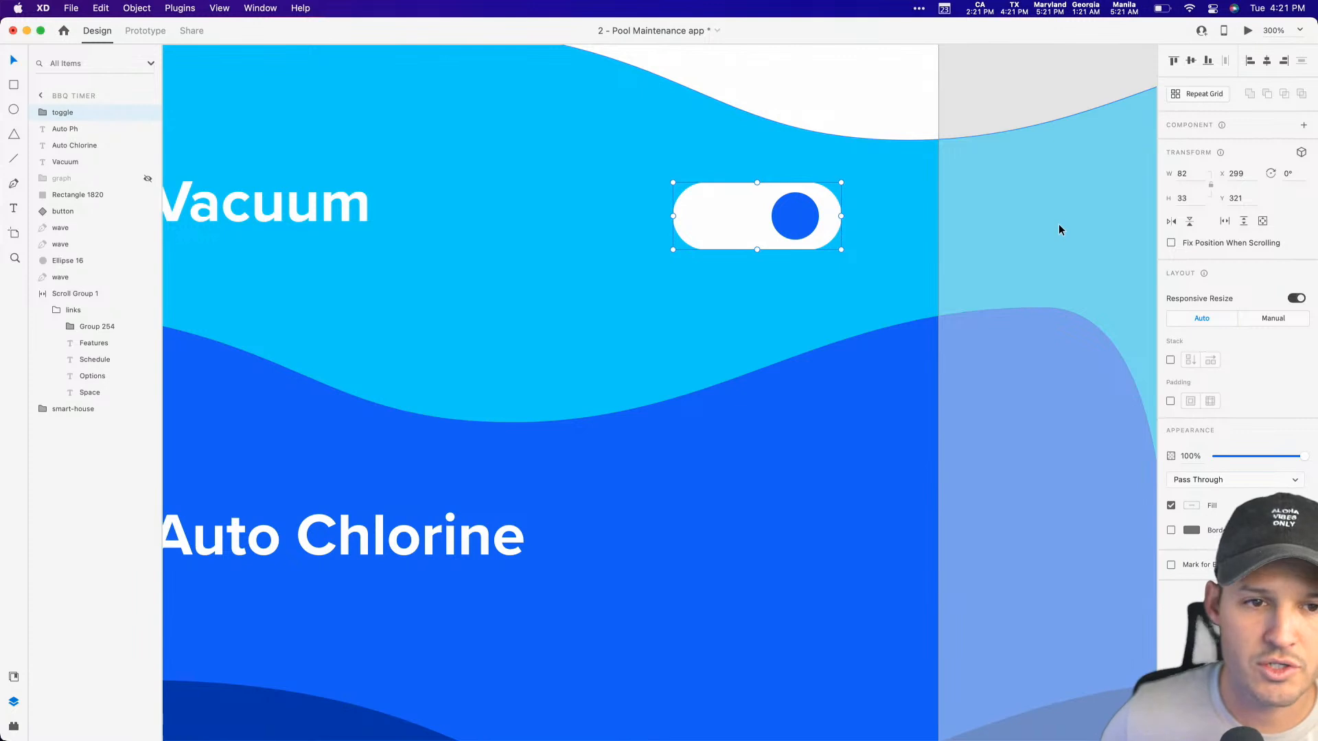
Step: Turn the toggle group into a component and add a toggle state named "Toggle Off"
key(super+k)
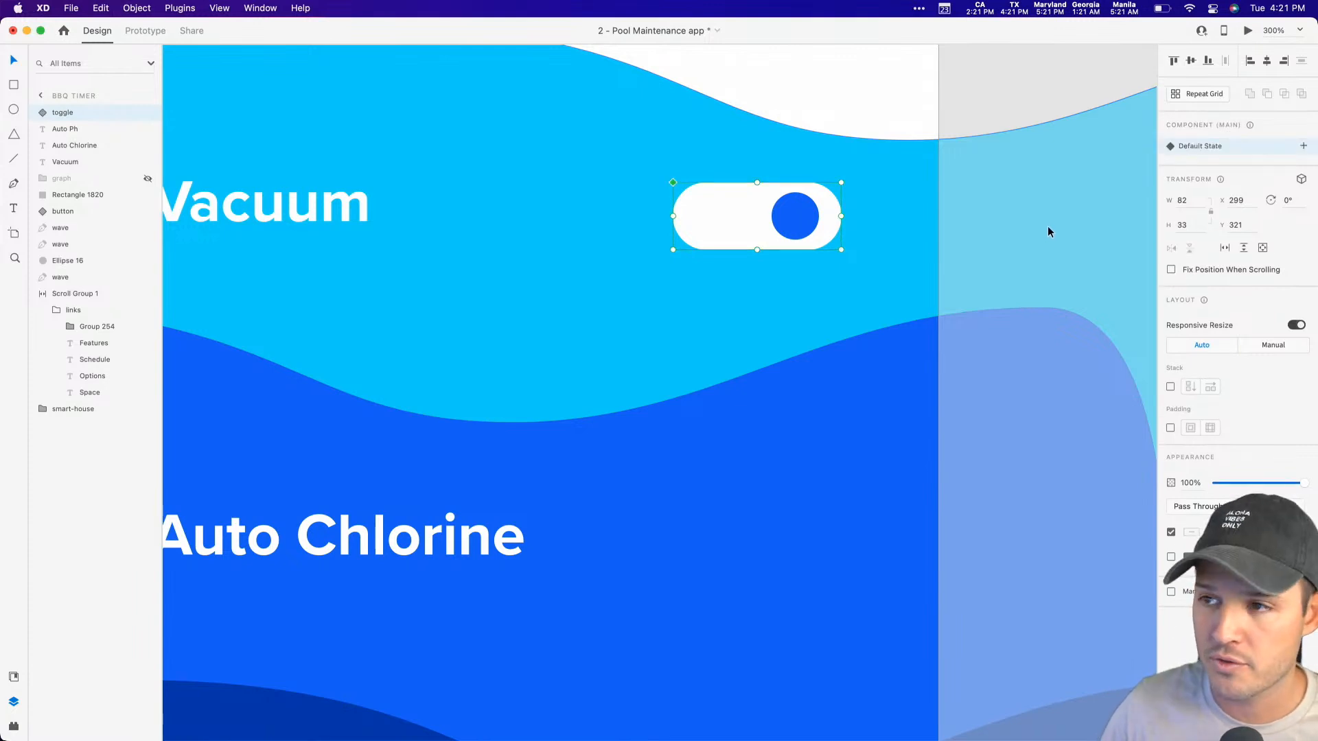
click(1304, 146)
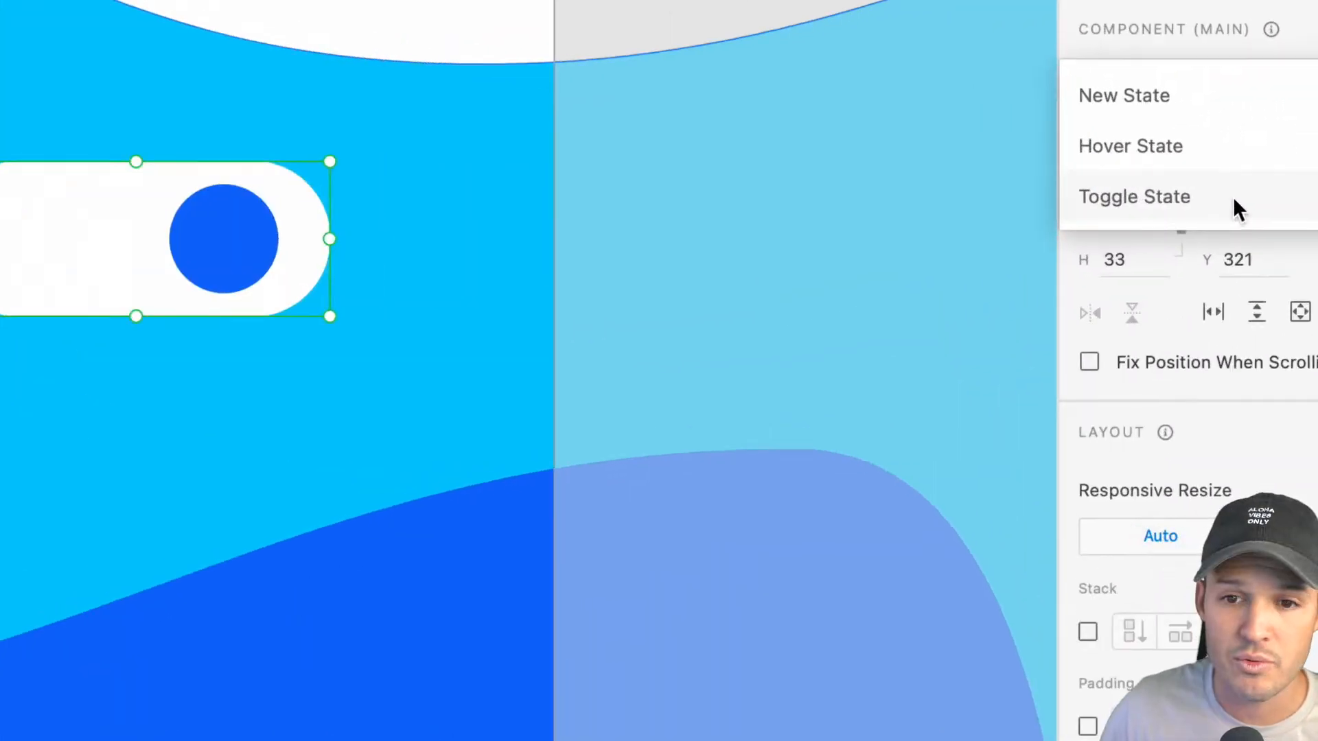
click(1234, 201)
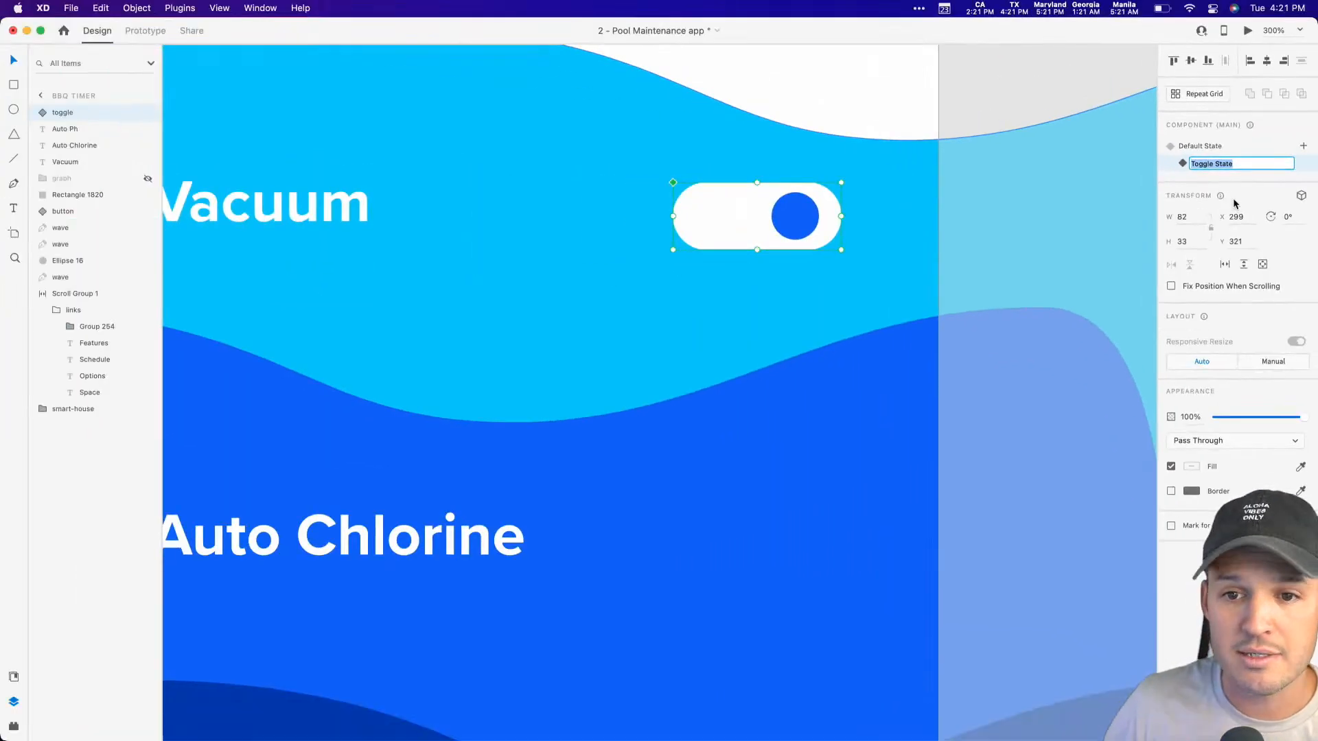
double_click(1225, 164)
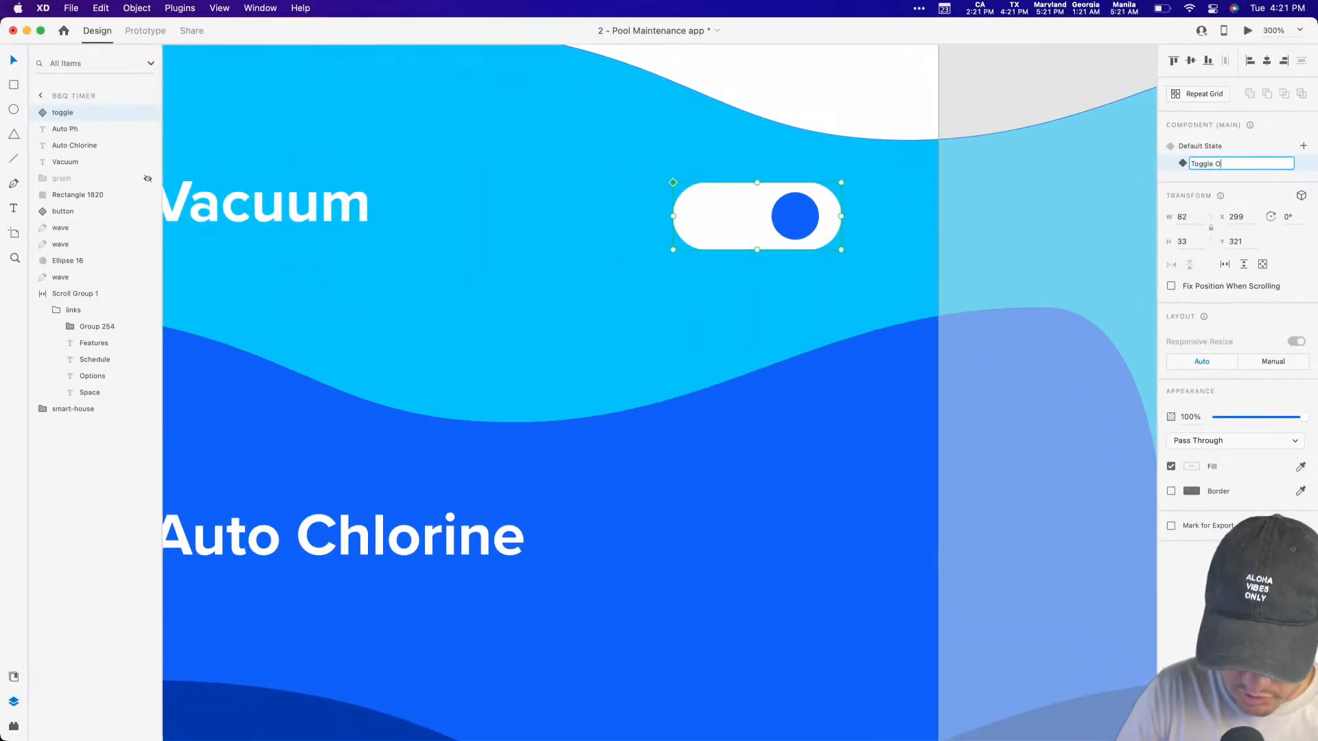
Step: In the Toggle Off state, slide the blue circle to the pill's left end at X 310 and lower its opacity to 49%
double_click(784, 218)
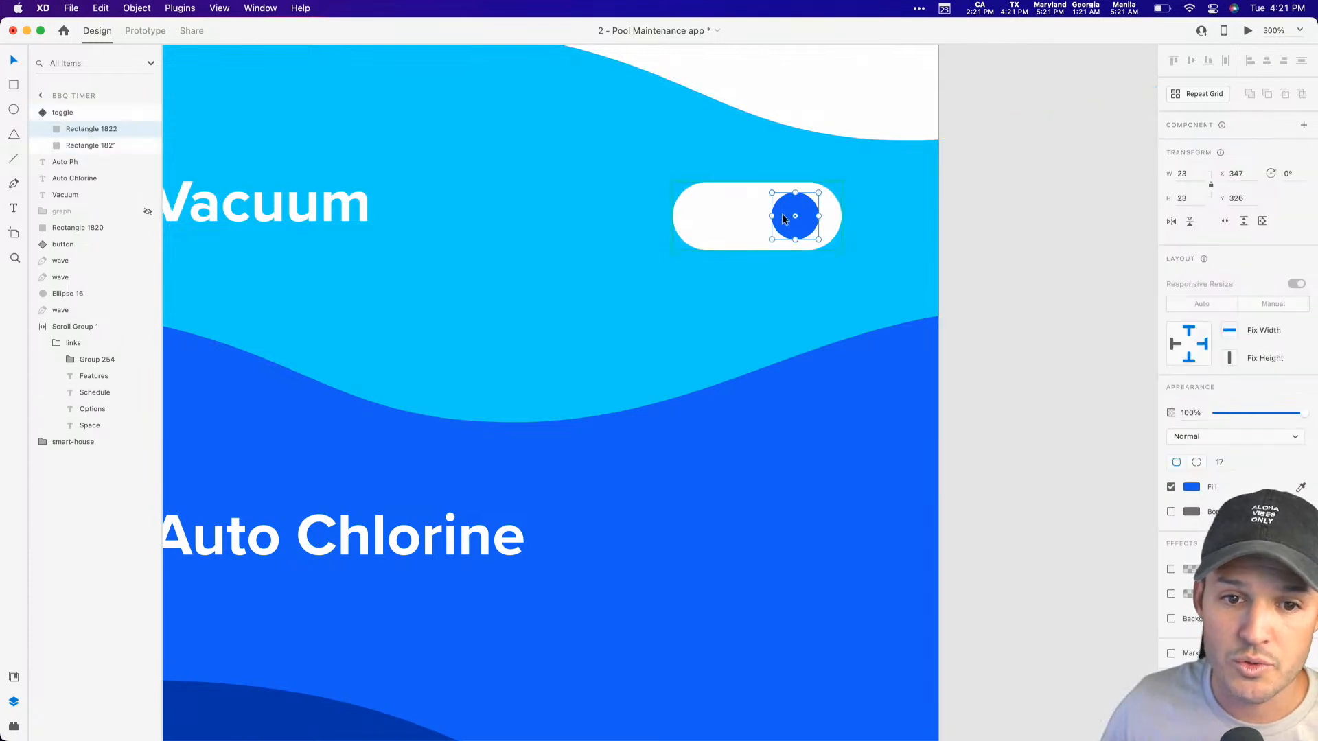
drag(784, 218, 711, 218)
key(super+z)
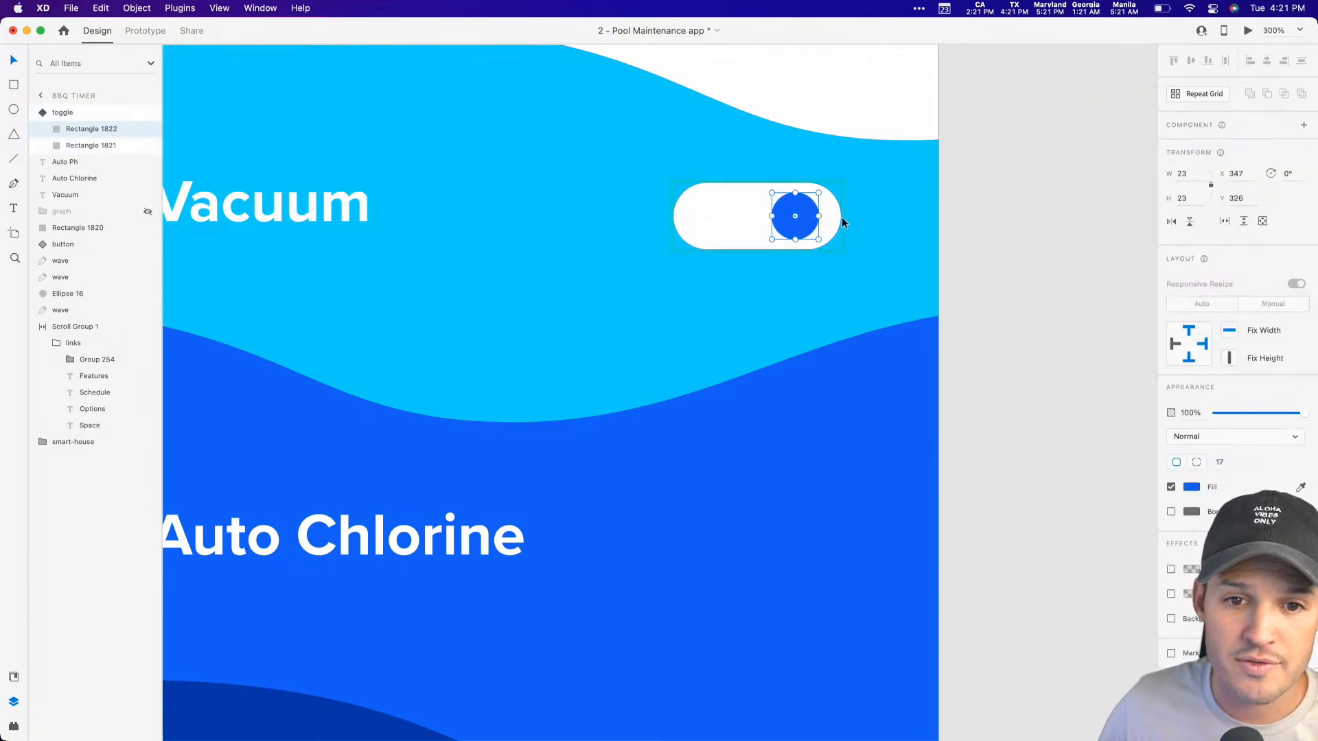
drag(801, 218, 725, 222)
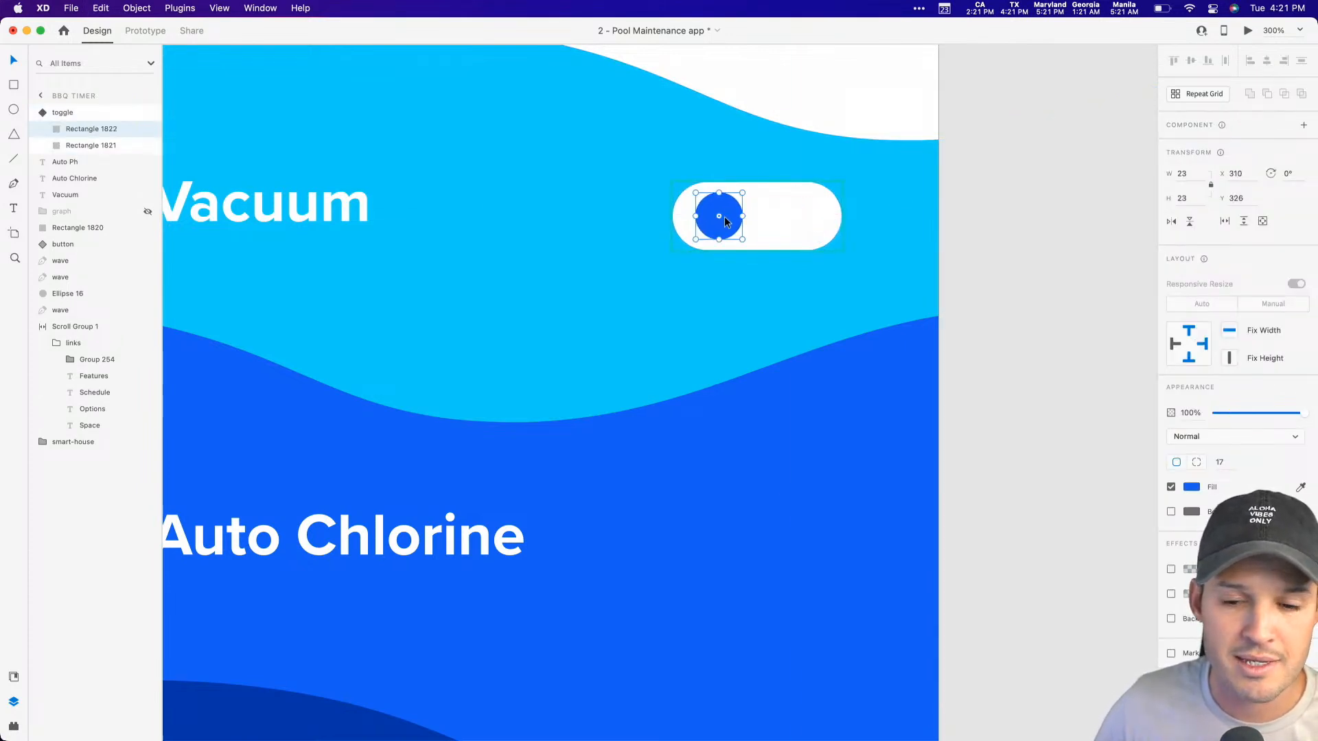
drag(1302, 412, 1258, 411)
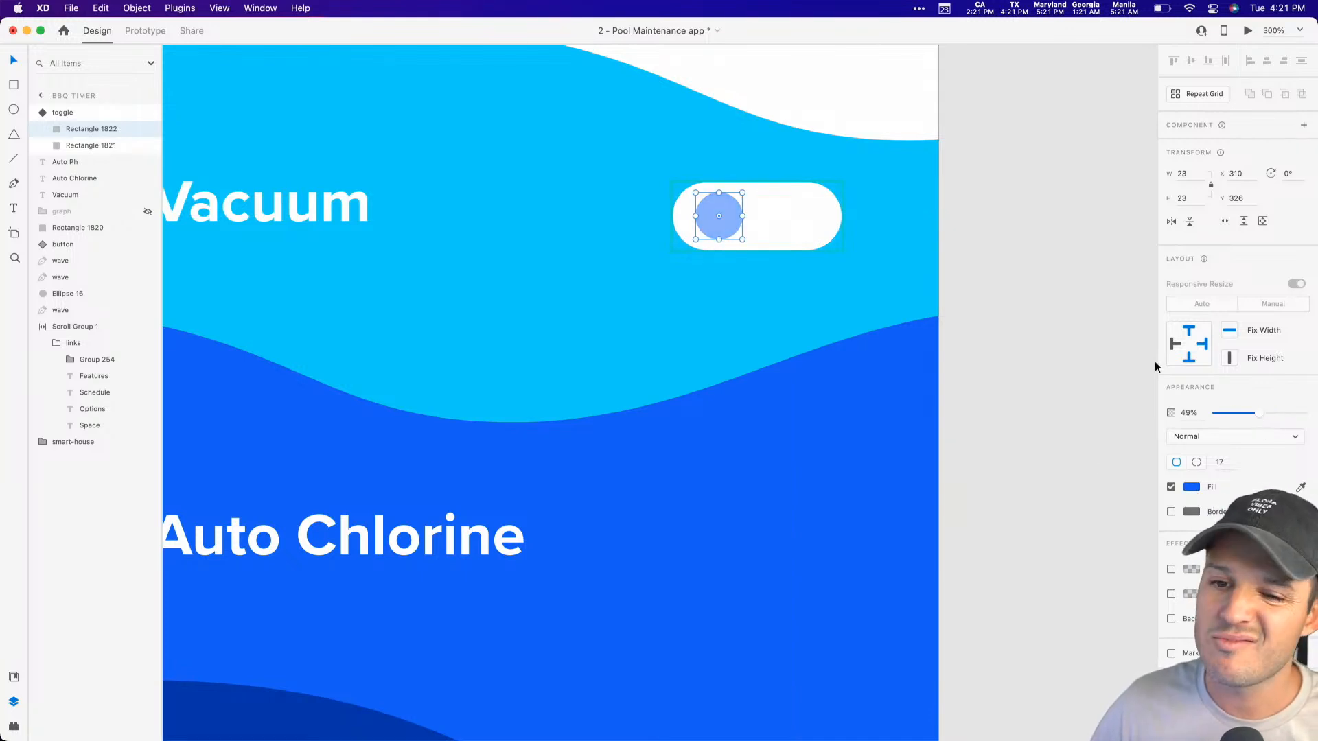
click(1033, 329)
Step: Switch the Vacuum toggle component back to its Default State
click(744, 213)
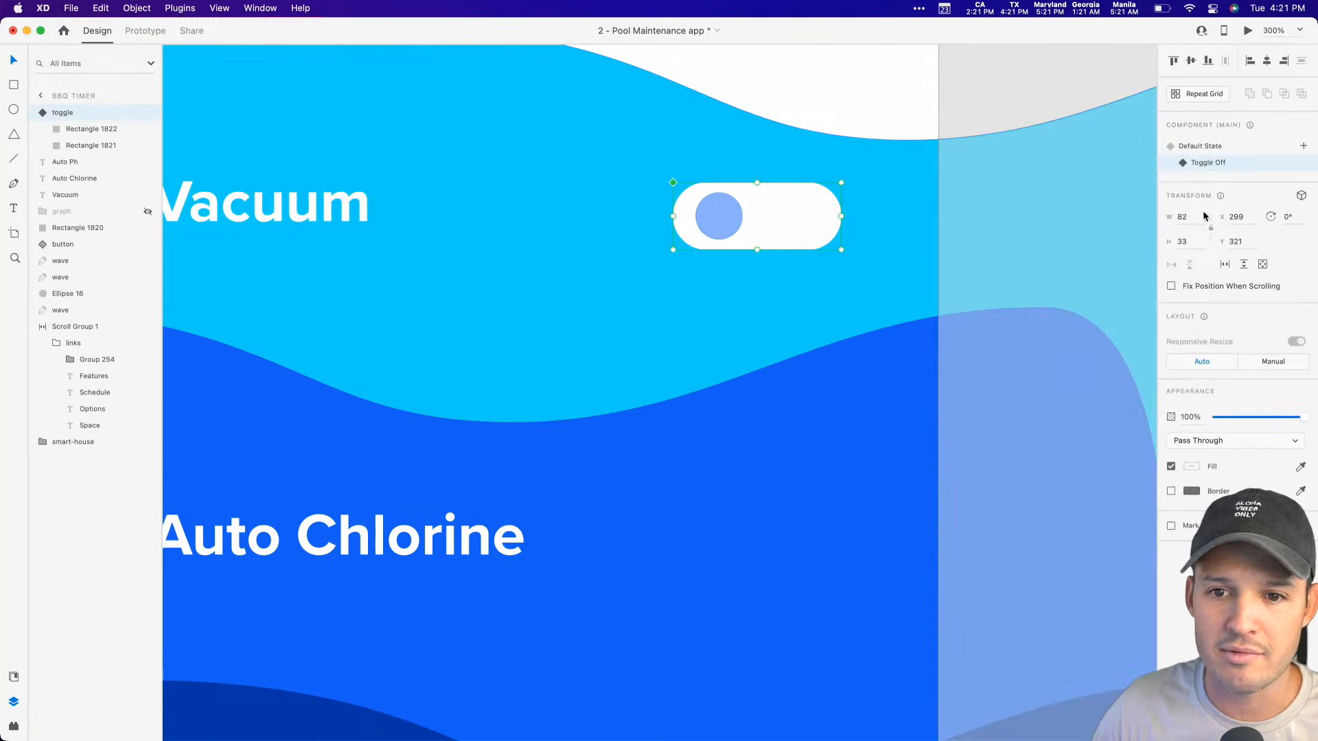
click(1212, 148)
click(1027, 105)
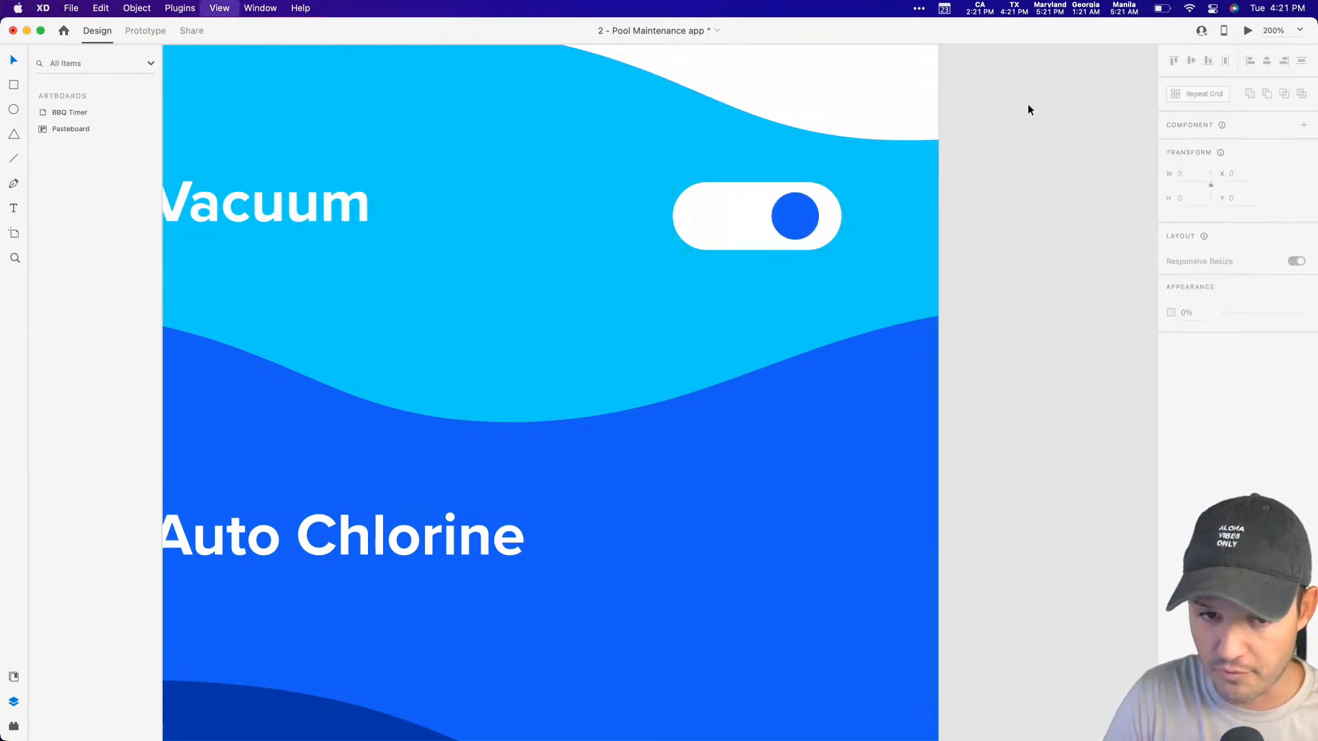
Step: Place copies of the Vacuum toggle beside the Auto Chlorine and Auto Ph labels
key(super+1)
scroll(953, 353, down, 3)
drag(745, 238, 749, 462)
click(1130, 76)
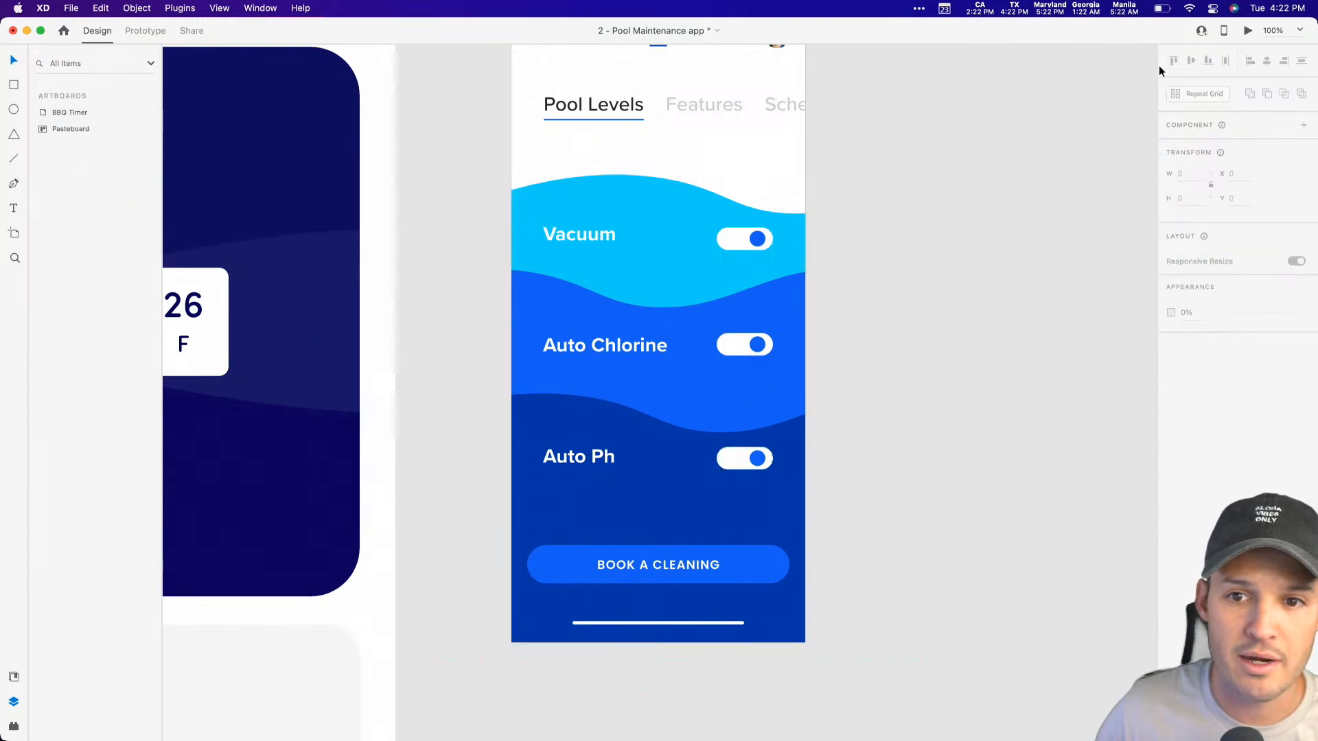
Step: Preview the screen and test switching the Vacuum, Auto Chlorine and Auto Ph toggles, then close the preview
click(1248, 30)
click(1171, 312)
click(1175, 412)
click(1171, 526)
click(1167, 412)
click(1173, 305)
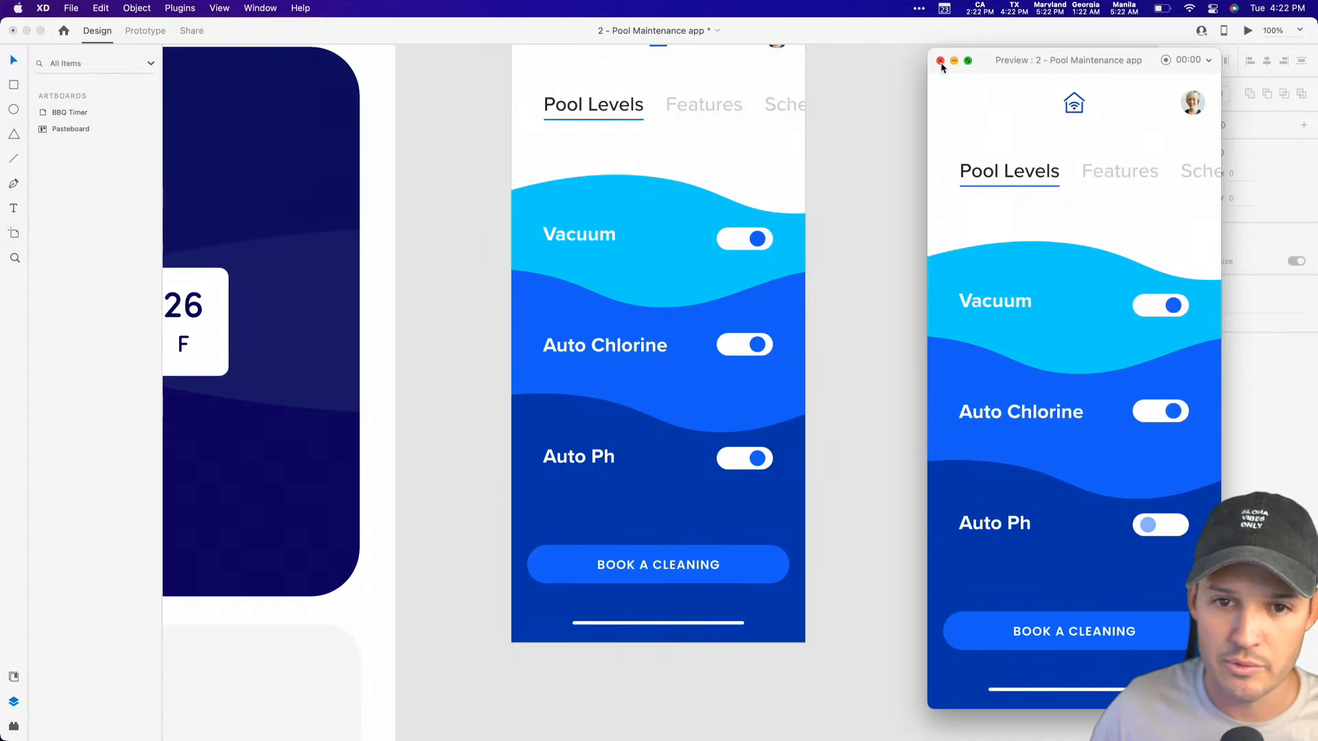
click(940, 62)
Step: Align the Vacuum label and its toggle on their vertical middle and group them
click(732, 236)
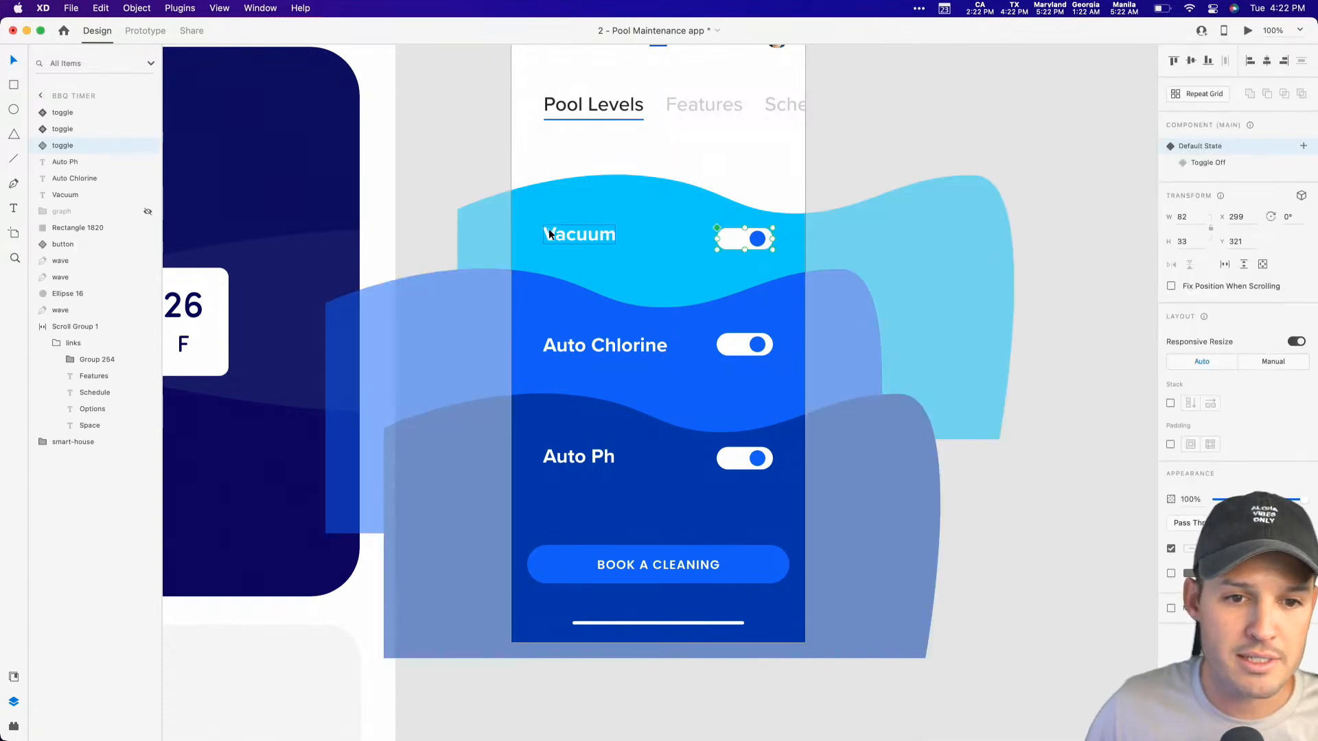
click(547, 231)
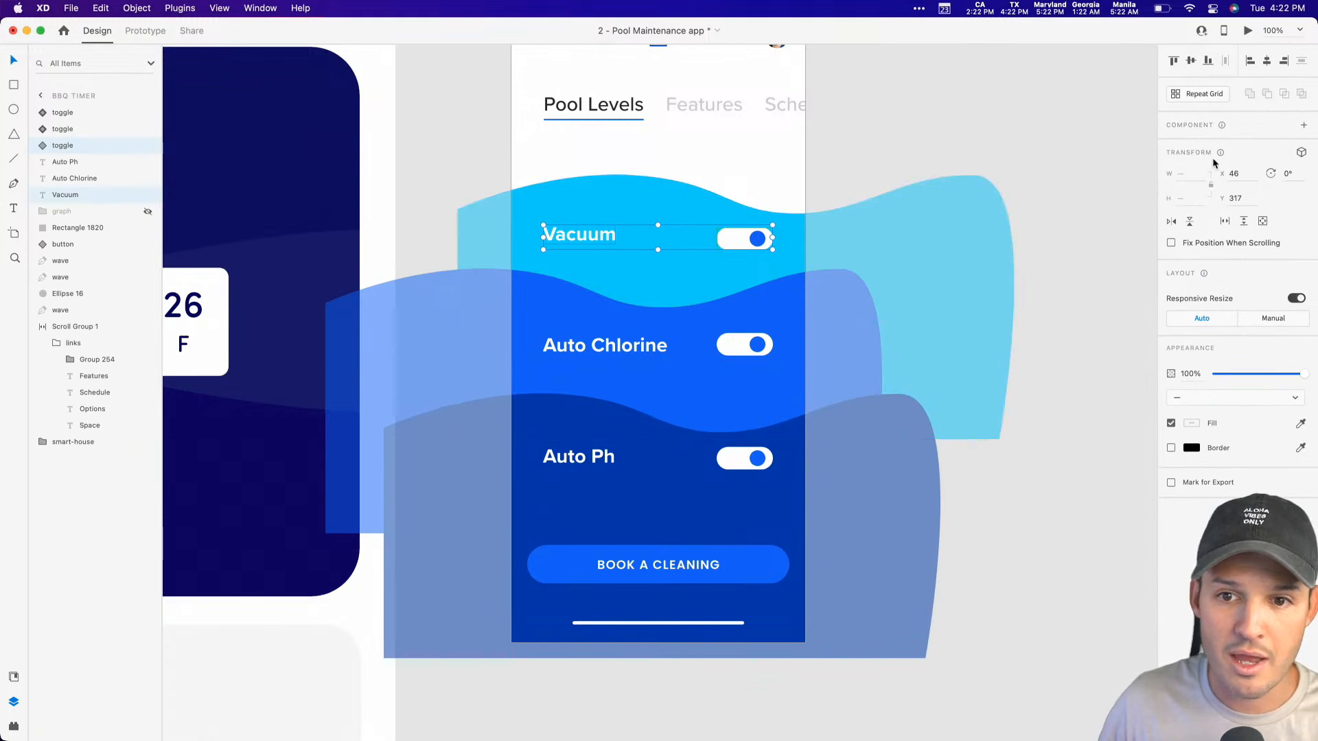
click(1191, 60)
key(super+g)
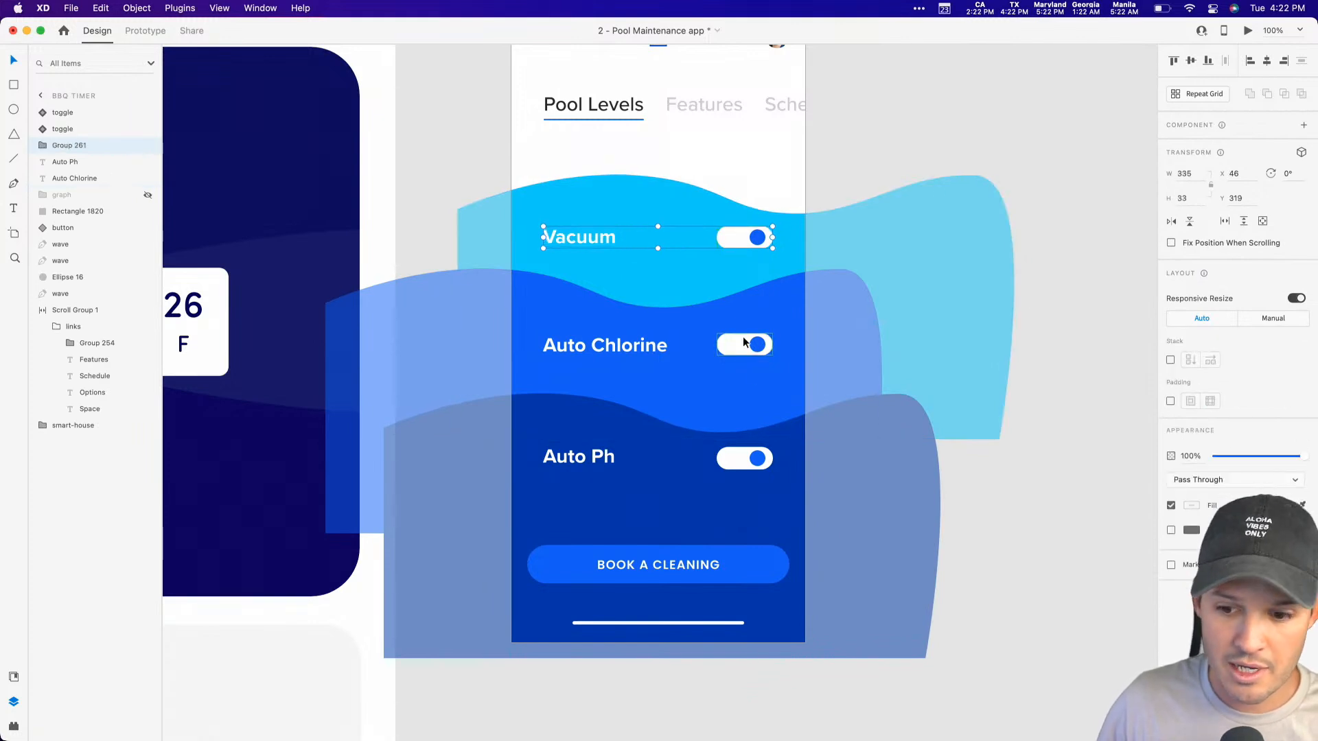
Step: Middle-align the Auto Chlorine label with its toggle and group the pair
click(753, 343)
shift+click(641, 346)
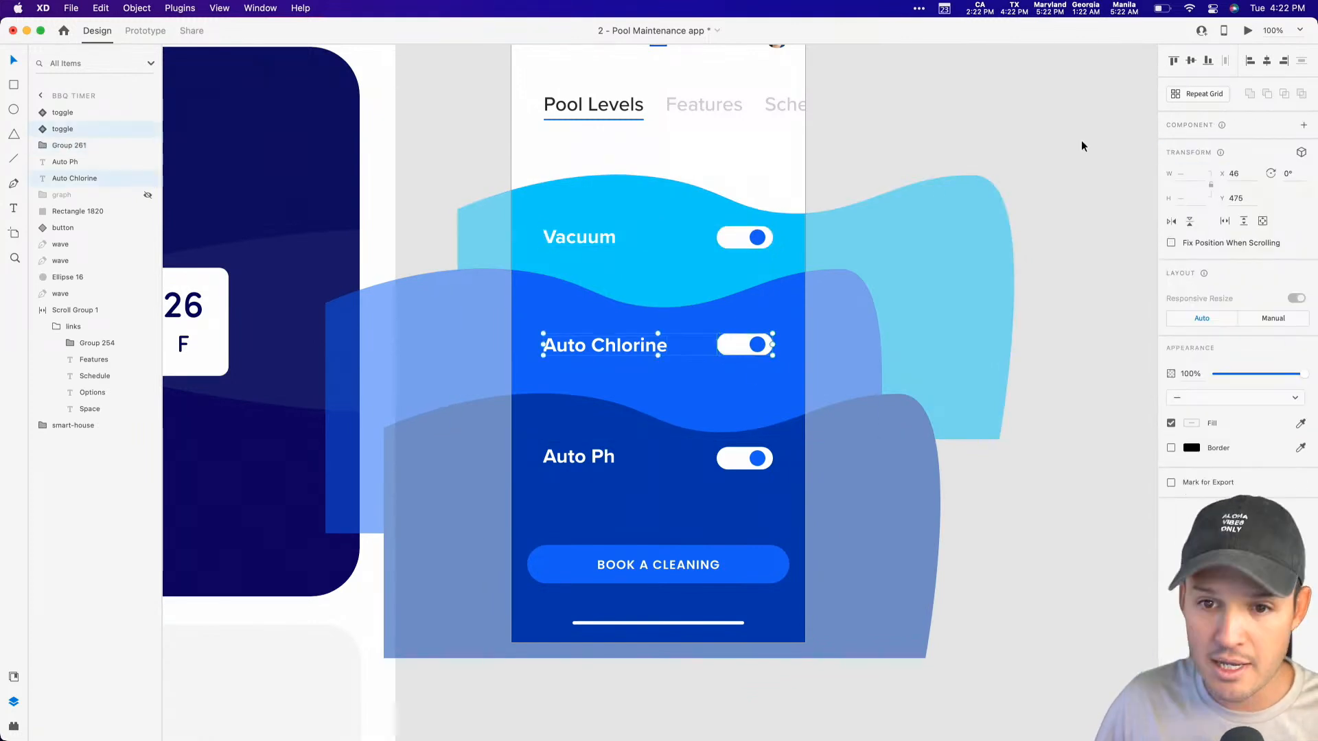
click(1191, 60)
key(super+g)
Step: Middle-align the Auto Ph label with its toggle and group the two
click(753, 458)
shift+click(578, 456)
click(1191, 61)
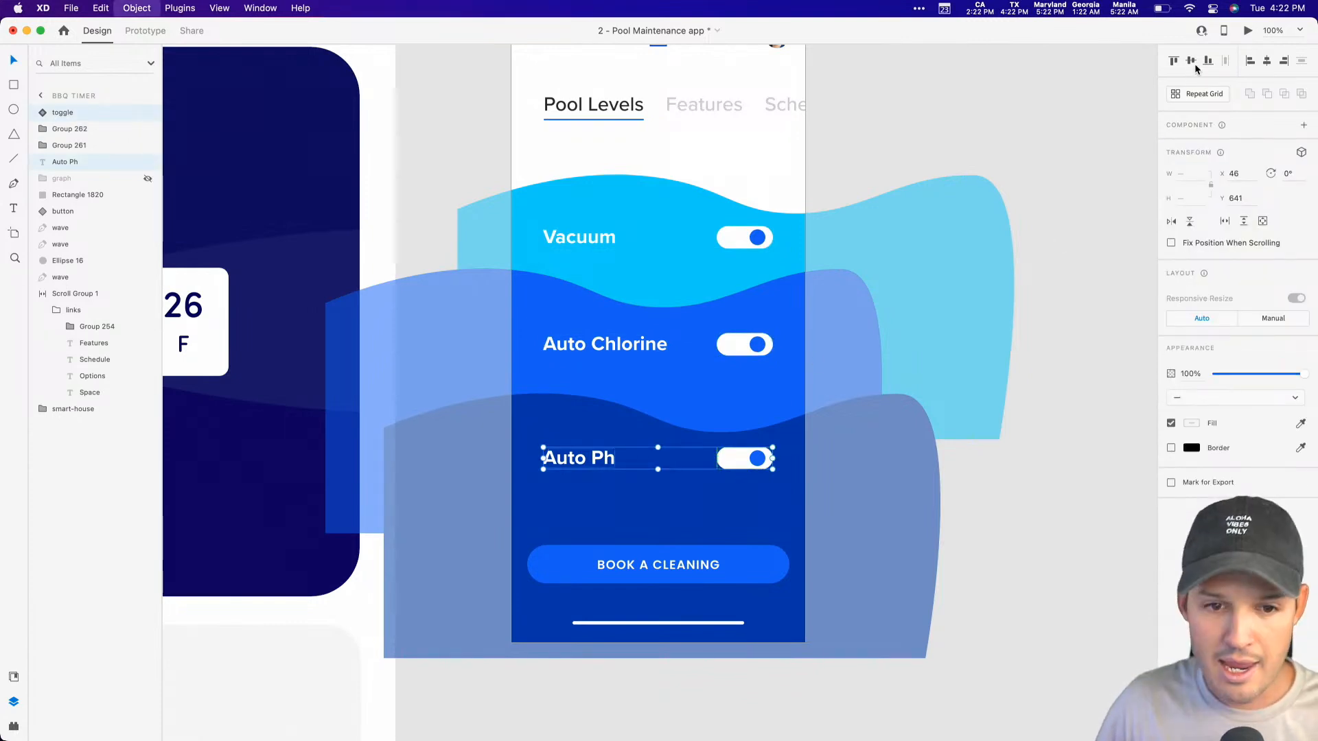
key(super+g)
Step: Shift the Auto Chlorine and Auto Ph rows slightly down so the three rows are evenly spaced
drag(656, 346, 653, 353)
drag(598, 458, 599, 464)
click(1023, 464)
scroll(992, 540, up, 2)
scroll(992, 540, right, 2)
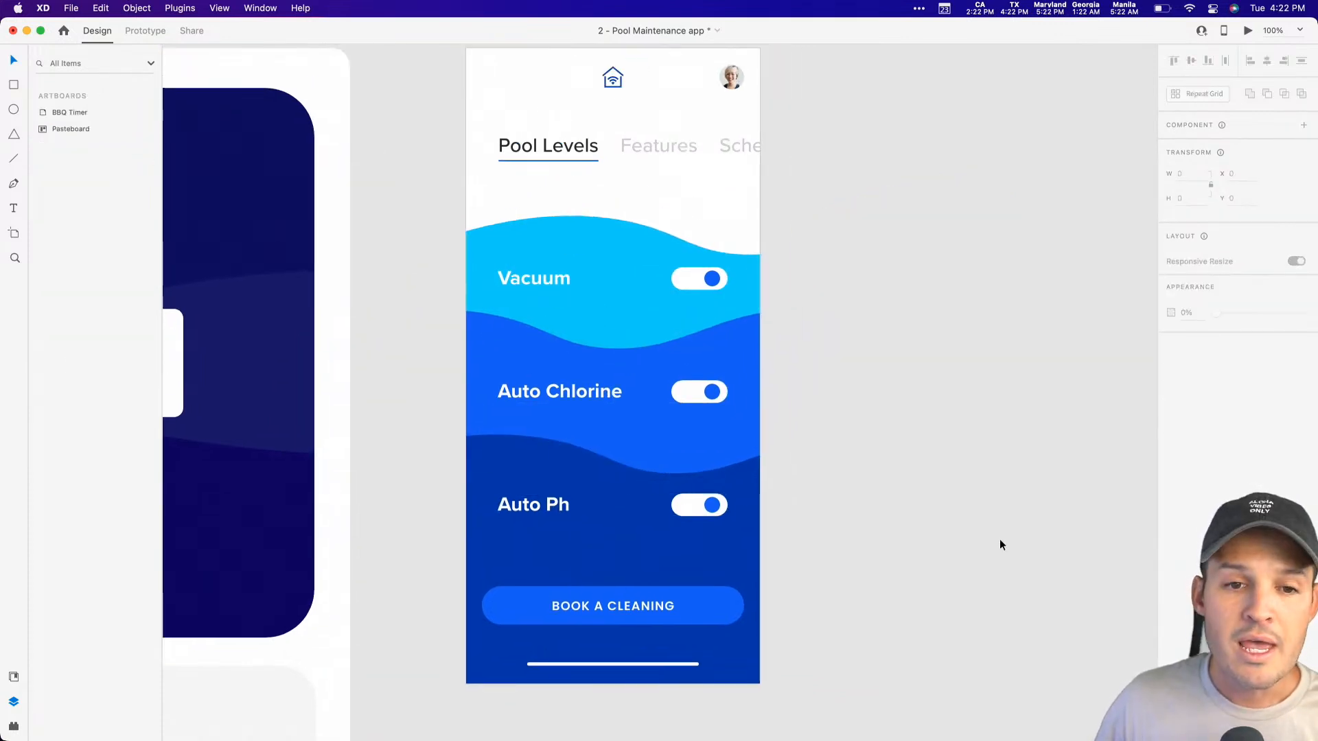
Step: Group the Vacuum, Auto Chlorine and Auto Ph rows and name the group "toggles"
click(560, 280)
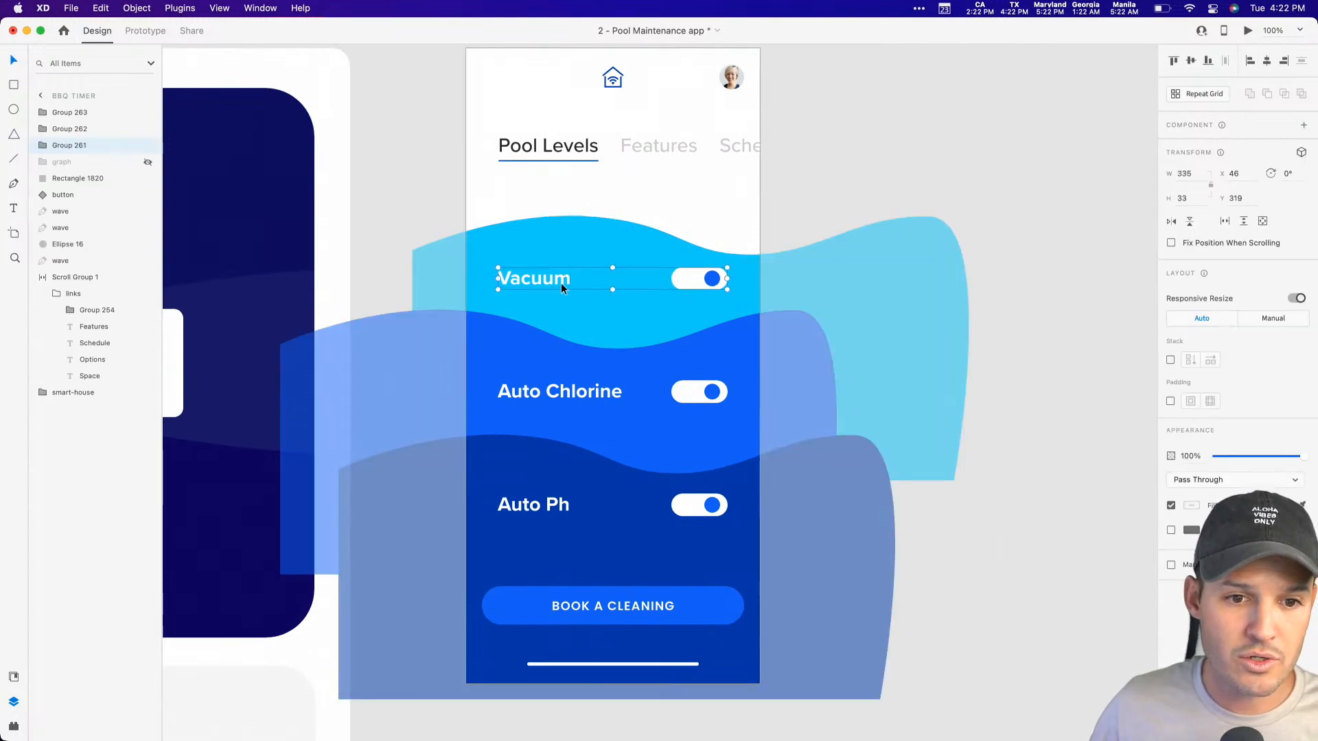
shift+click(549, 397)
shift+click(562, 504)
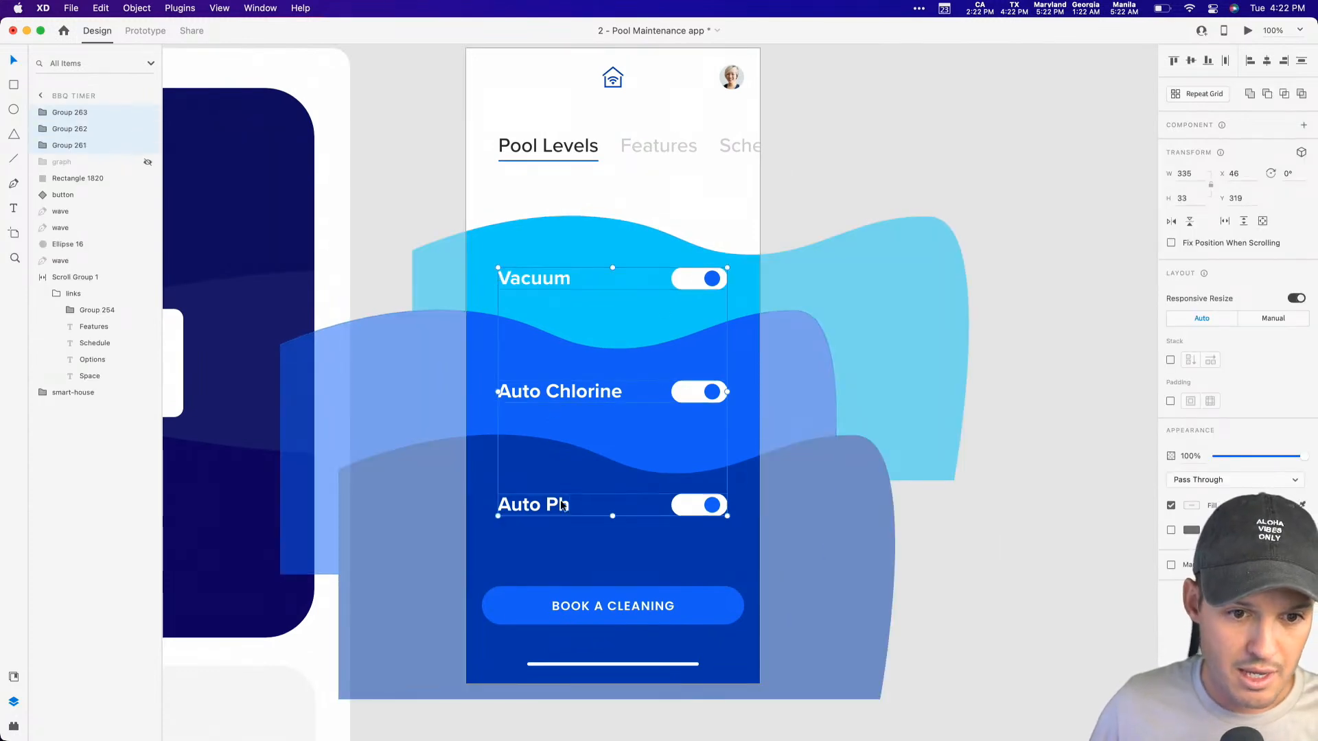
key(super+g)
double_click(62, 113)
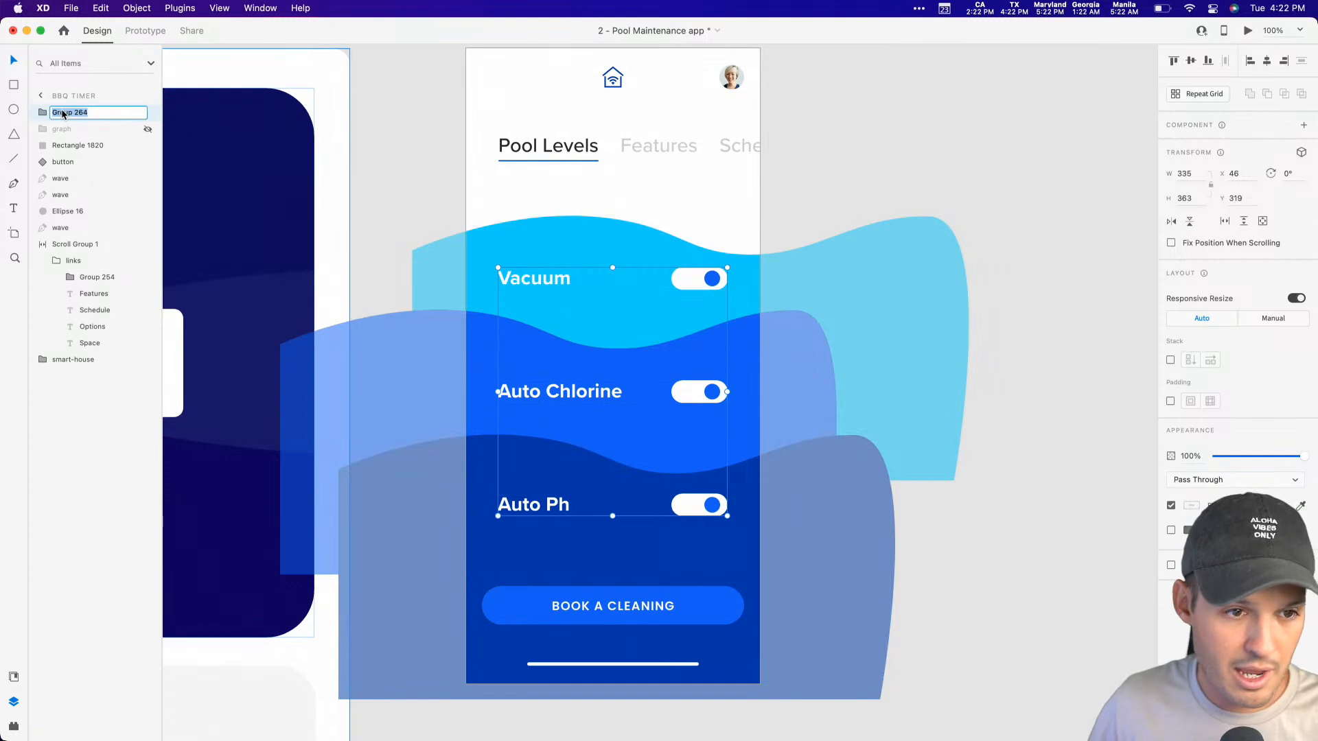
text(toggles)
key(Return)
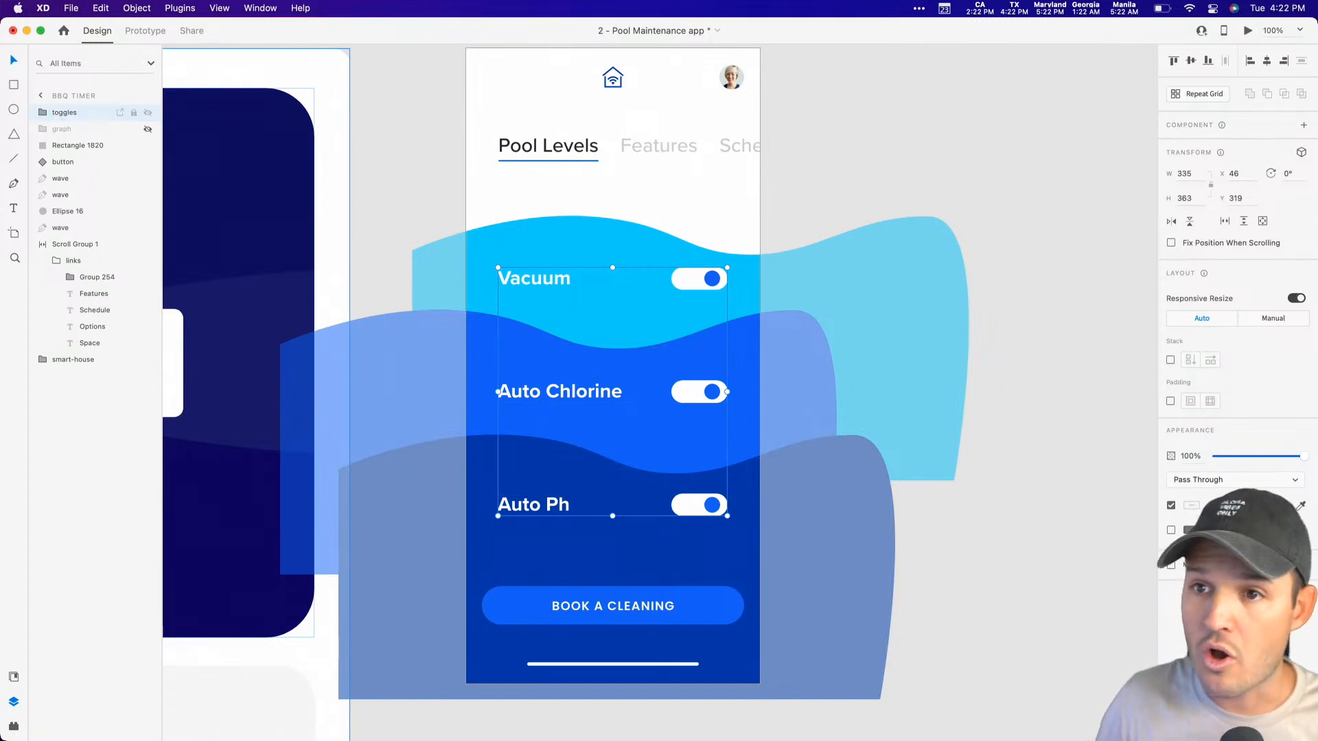
Step: Move the toggles group horizontally past the artboard's right edge to about X 426
click(146, 131)
click(145, 131)
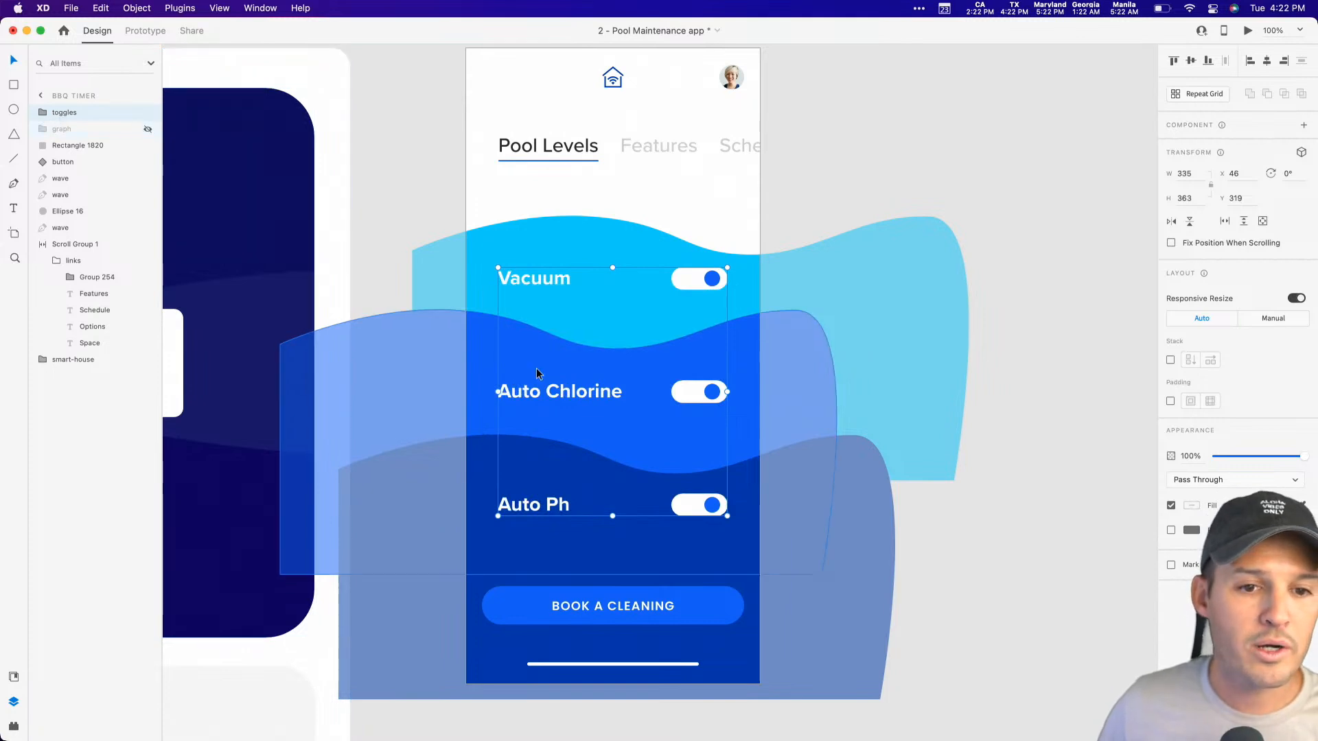
drag(519, 281, 720, 287)
key(shift+Right)
key(shift+Right)
key(shift+Right)
key(shift+Right)
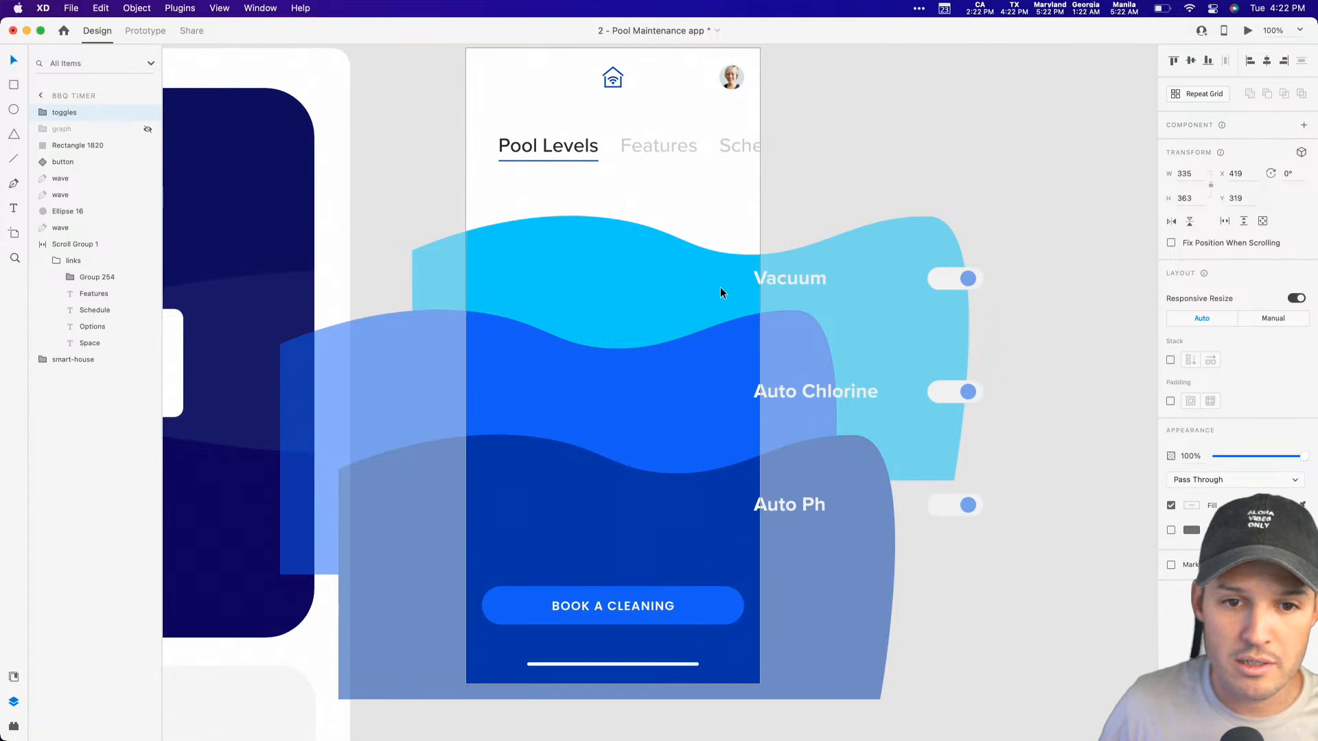
key(shift+Left)
key(Right)
key(Right)
key(Right)
key(Right)
key(Right)
key(Right)
key(Right)
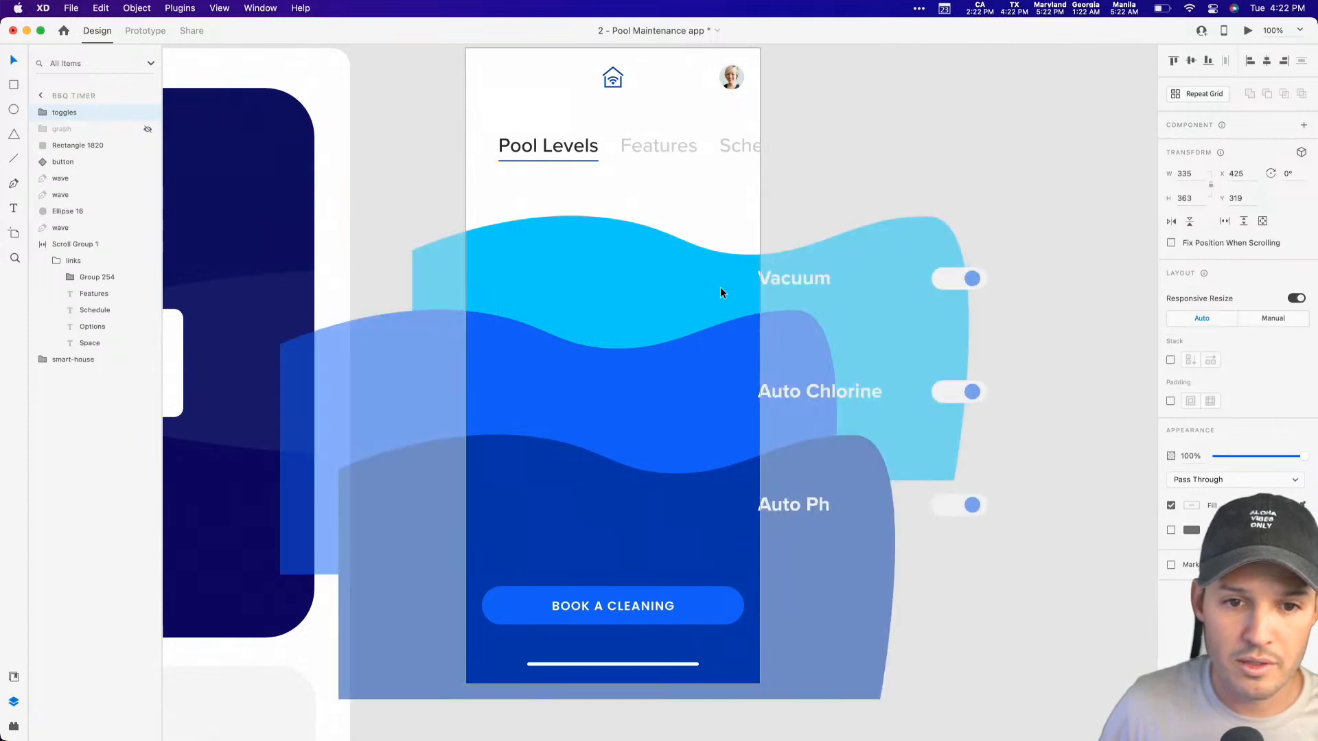
Step: Make the hidden graph group visible again
click(147, 129)
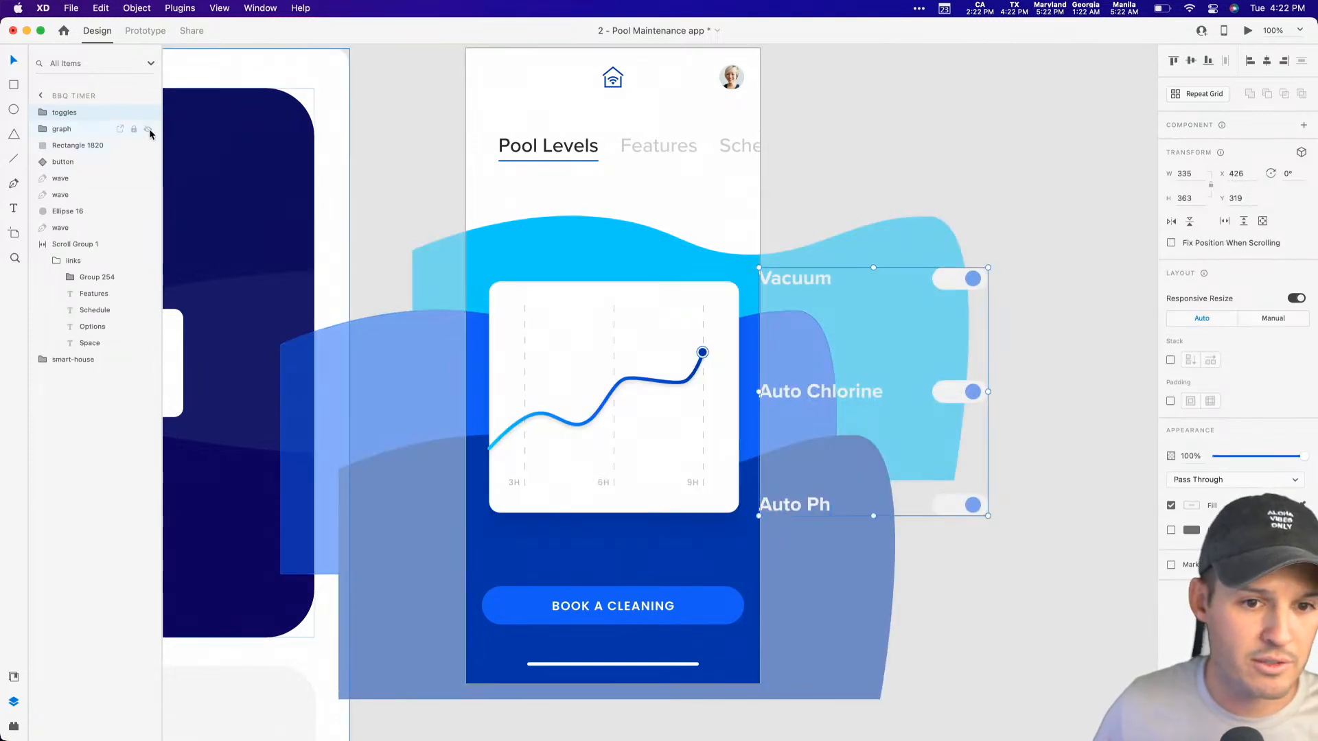
click(903, 164)
drag(903, 164, 833, 155)
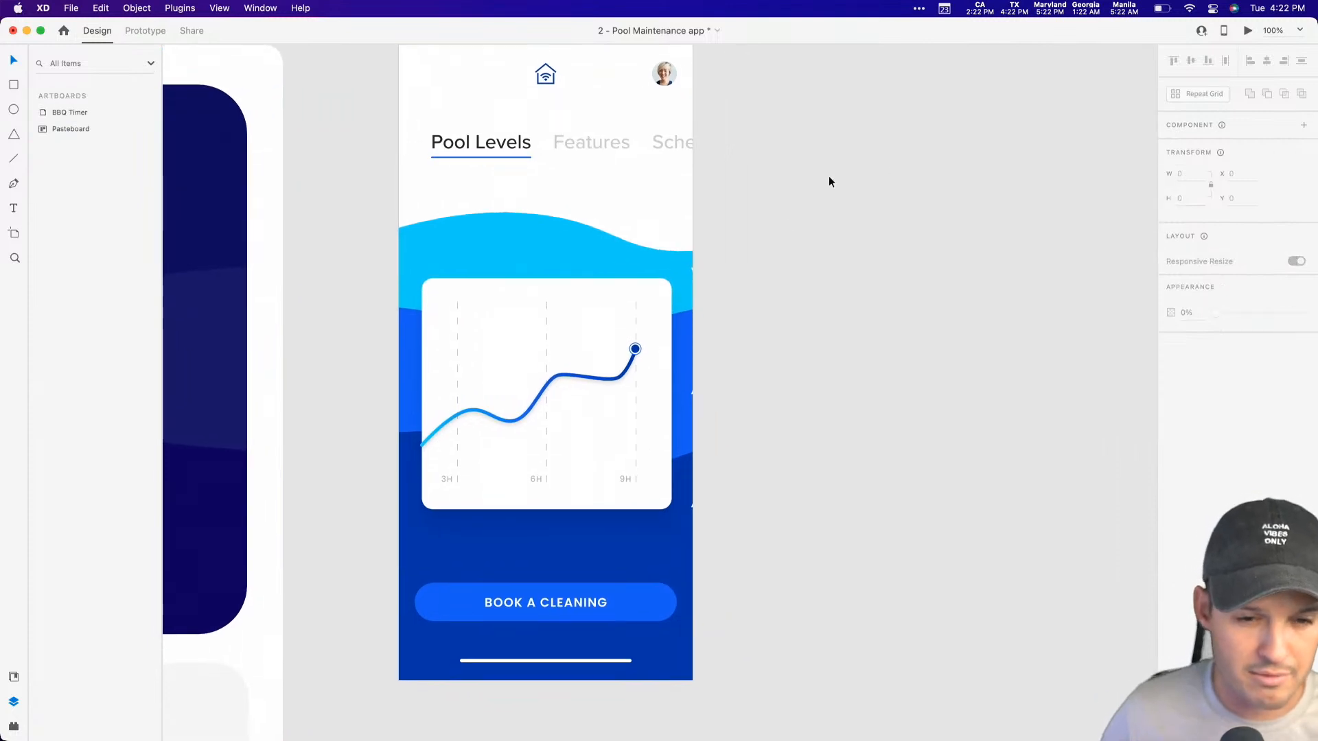
Step: Group the toggles and graph groups together and name the new group "content"
click(690, 270)
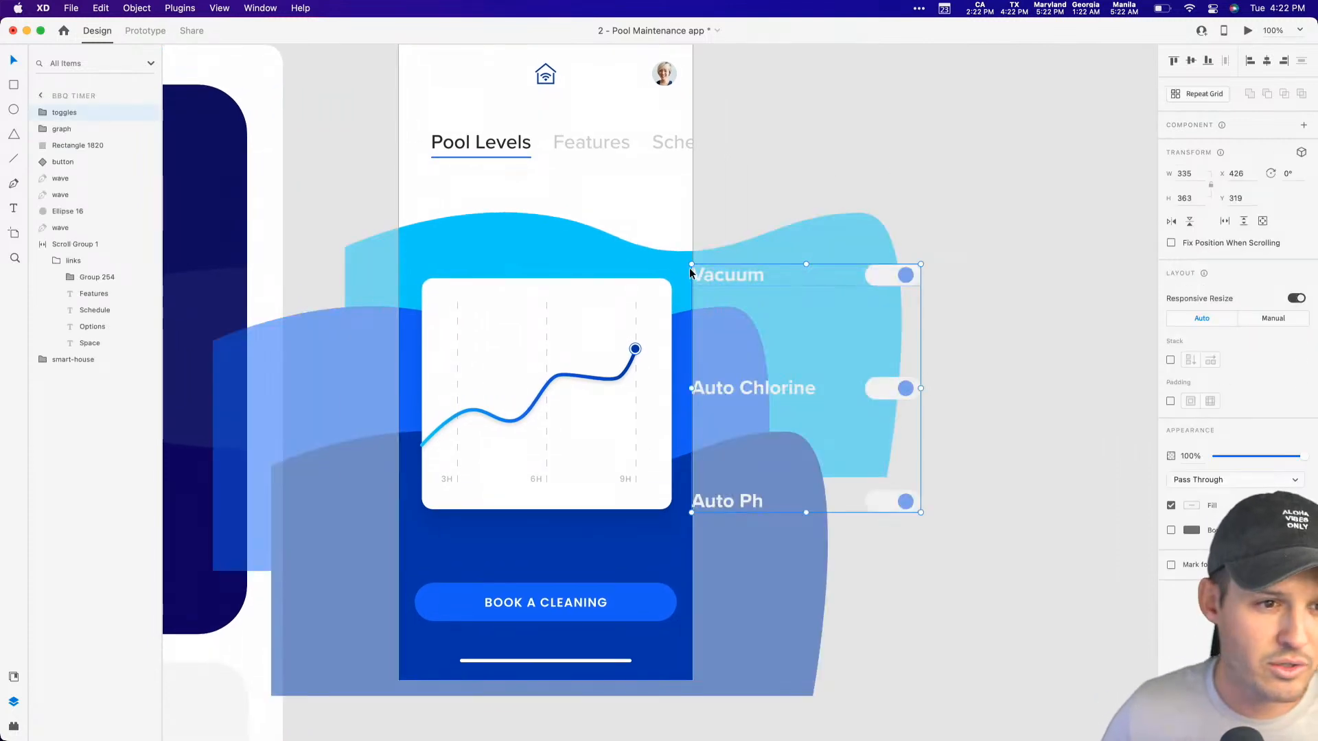
shift+click(87, 130)
key(super+g)
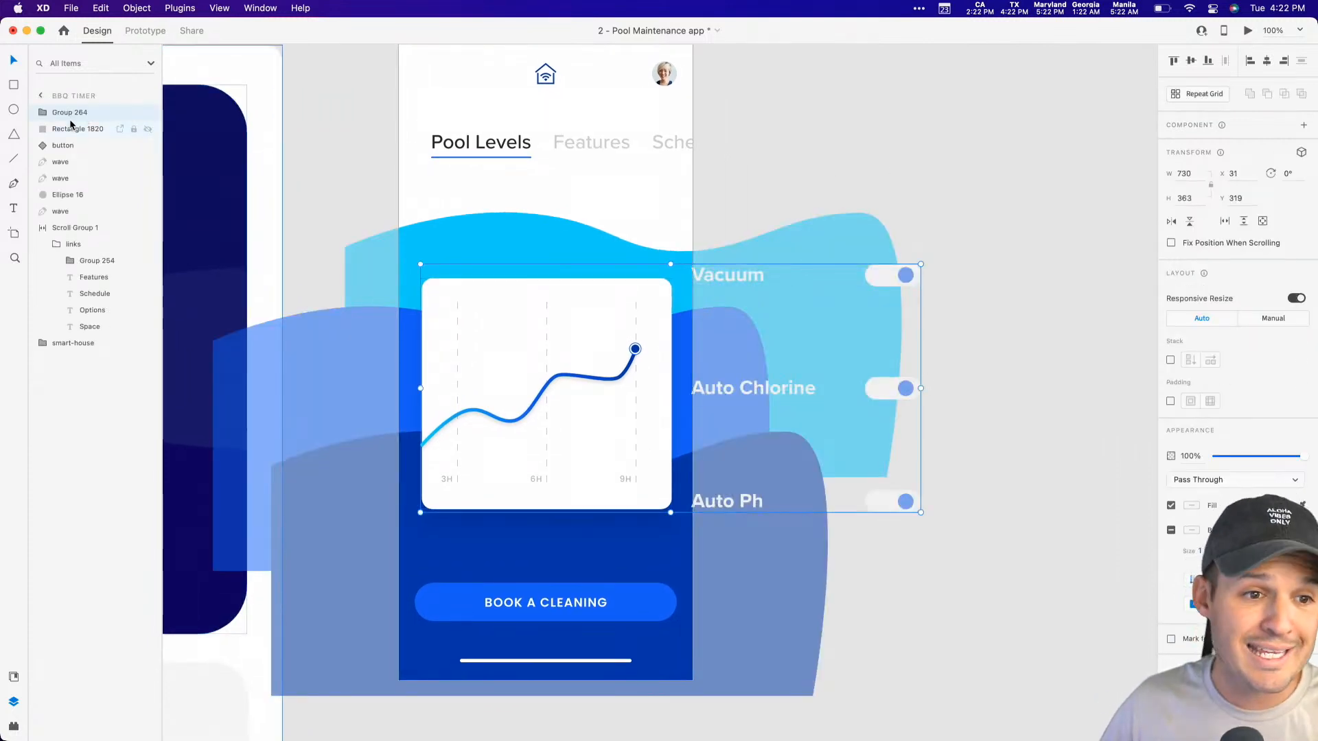
double_click(71, 114)
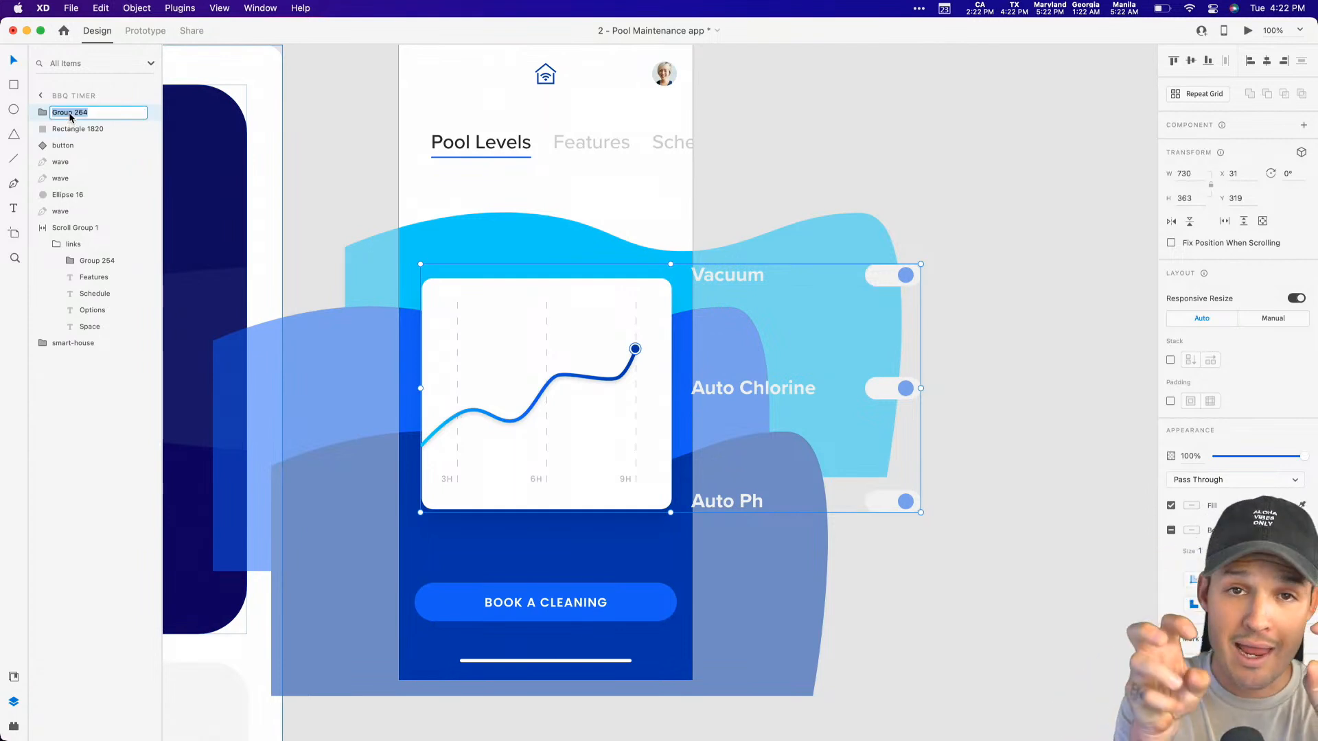
key(Return)
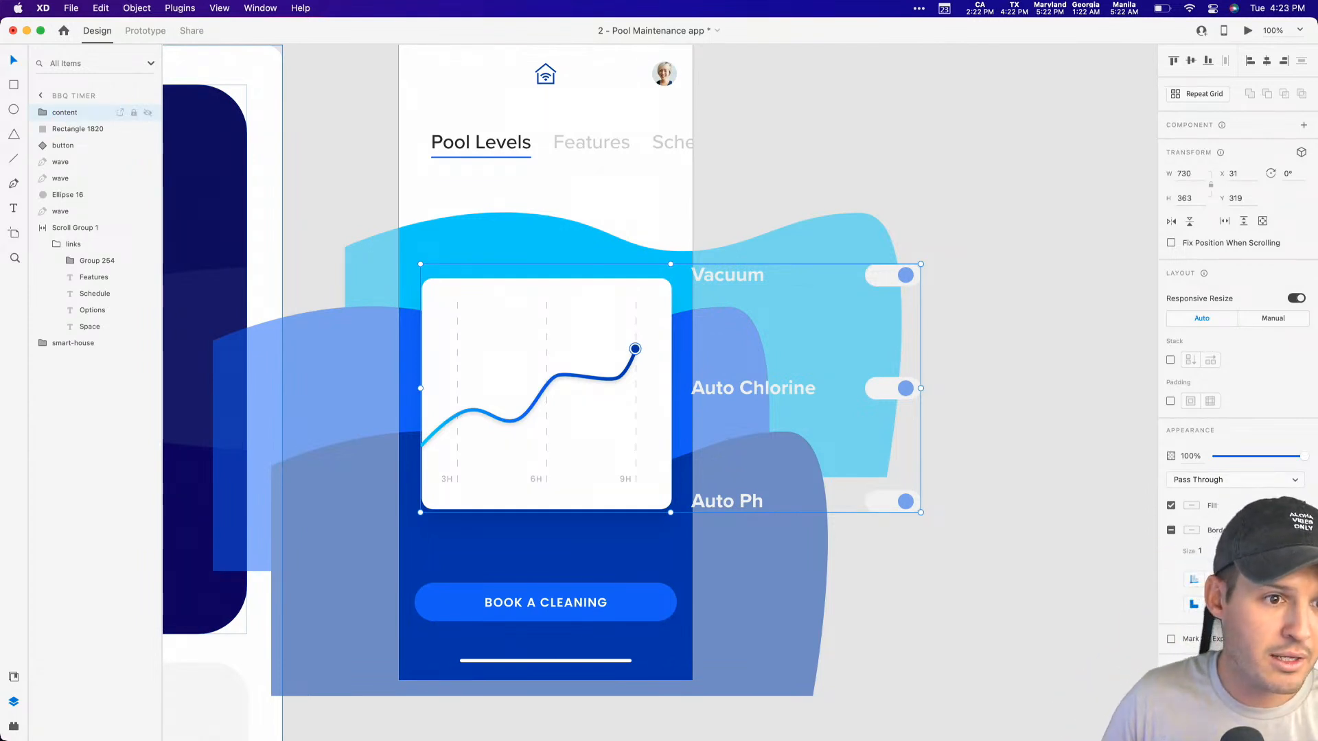
Step: Inside the content group, move the toggles group further right to X 496, clear of the artboard
click(43, 112)
click(75, 145)
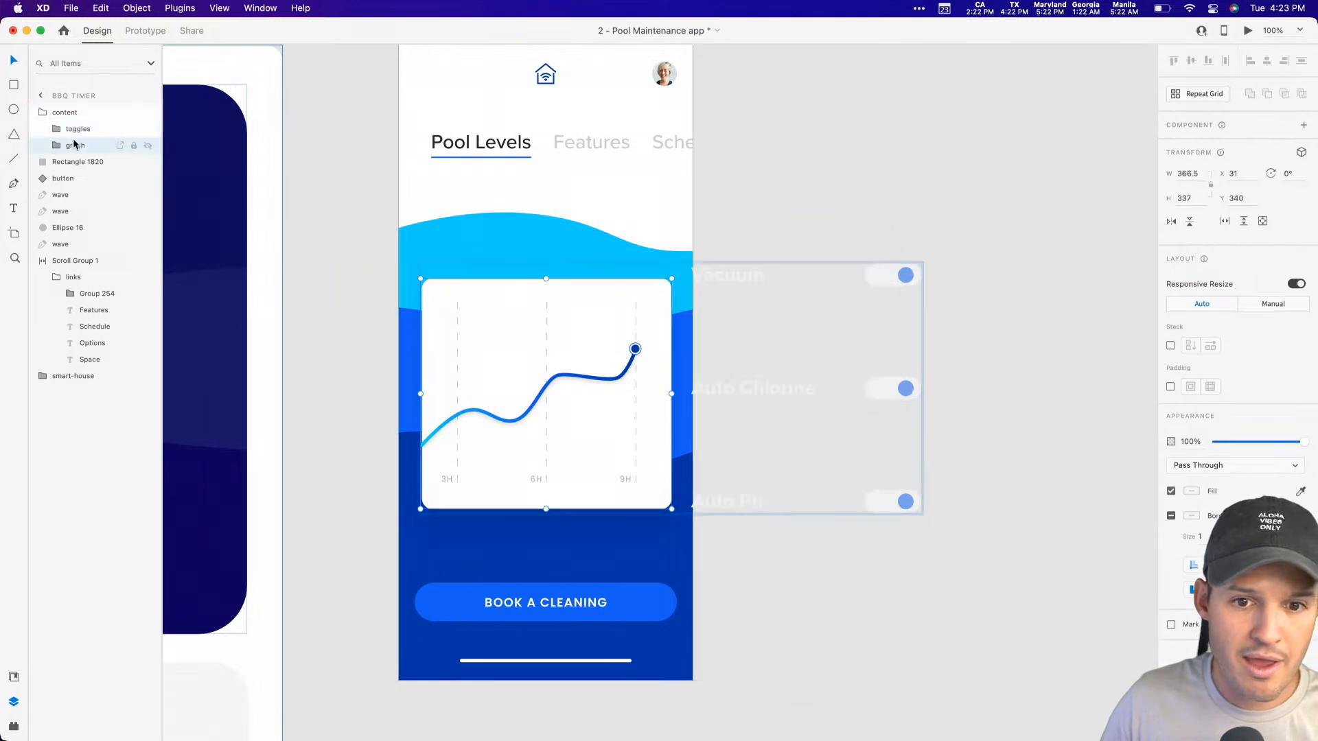
click(78, 130)
key(shift+Right)
key(shift+Right)
key(shift+Right)
key(shift+Right)
key(shift+Right)
key(shift+Right)
key(shift+Right)
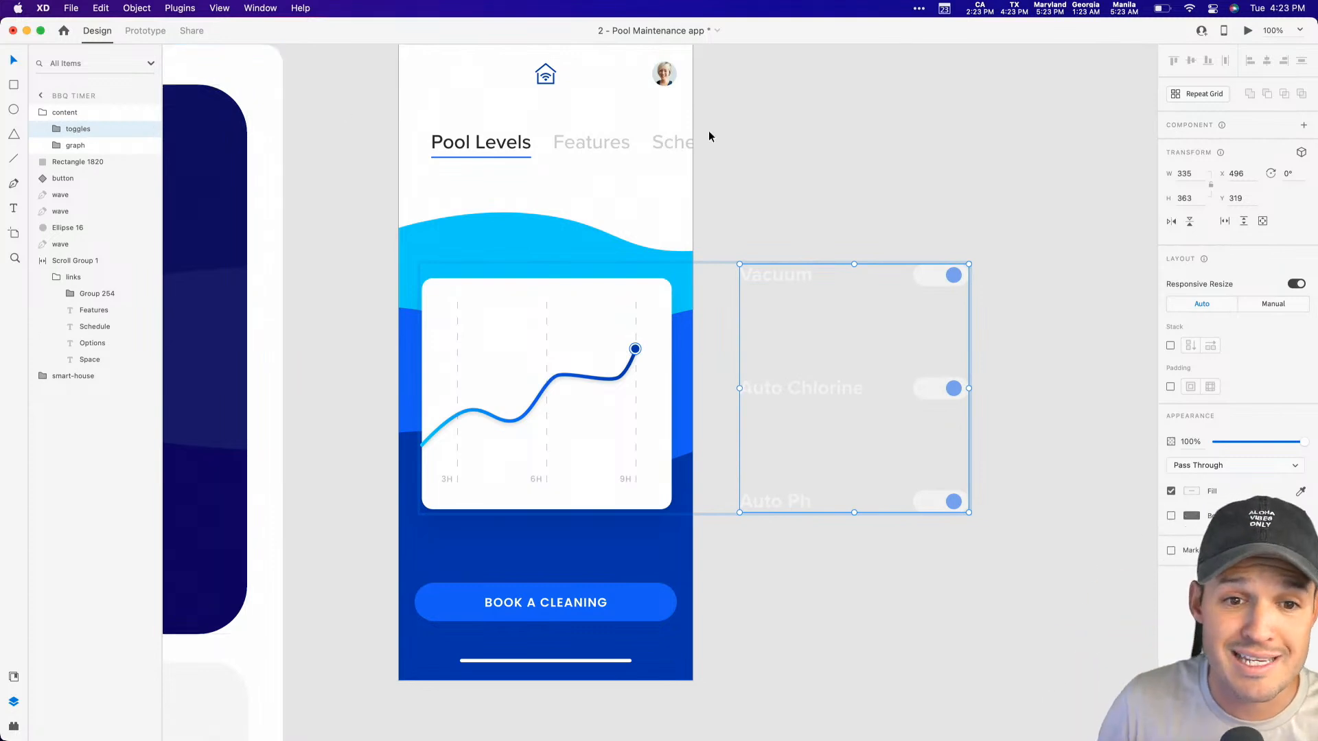
click(757, 146)
Step: Duplicate the BBQ Timer artboard to the right of the original, at X 517
drag(757, 146, 697, 189)
drag(366, 79, 673, 97)
double_click(98, 114)
key(Return)
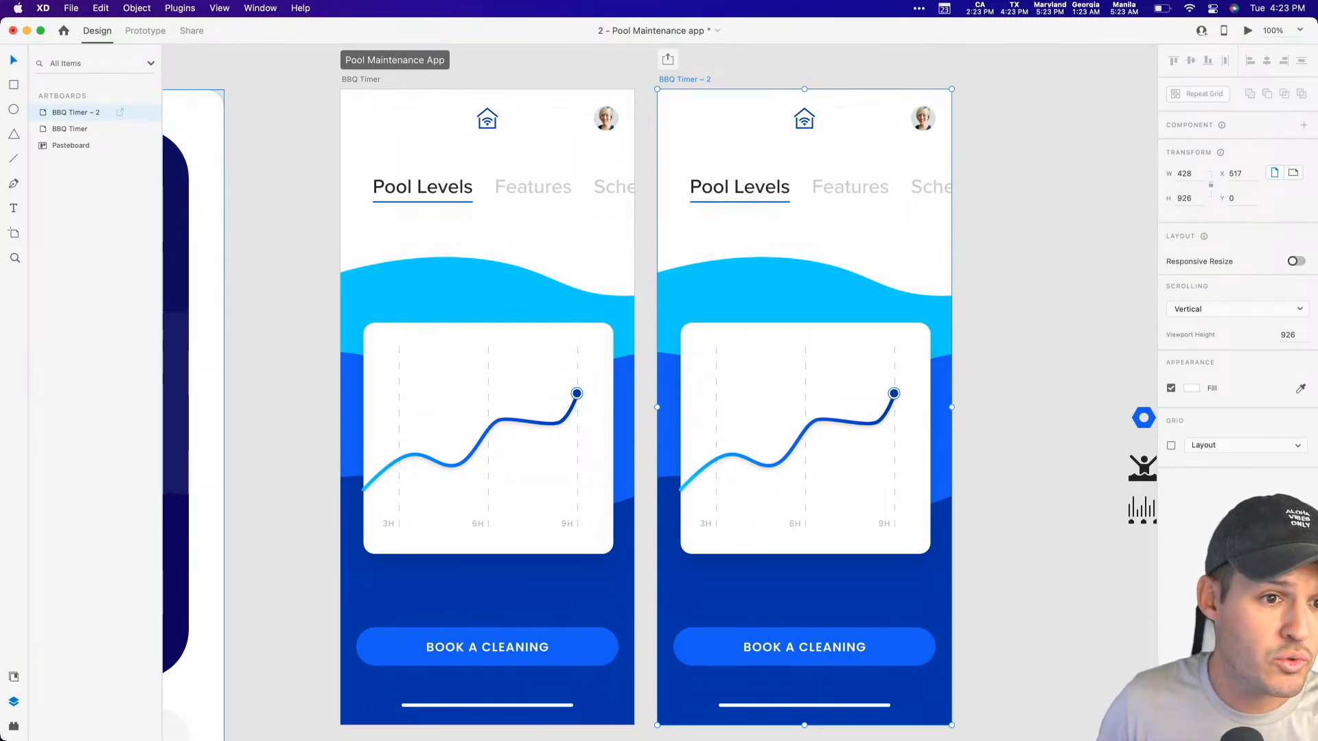
Step: Rename the original BBQ Timer artboard as "BBQ Timer - 1"
double_click(91, 129)
text(- )
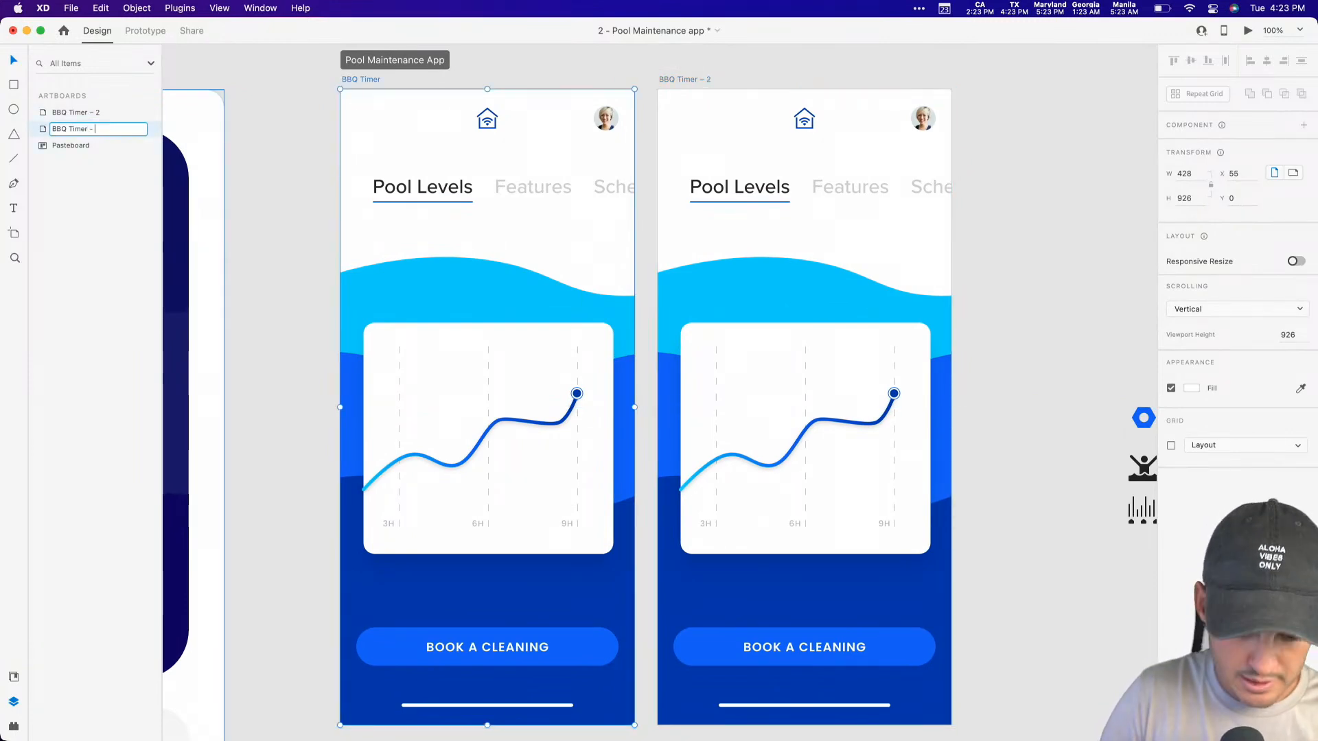
text(1)
key(Return)
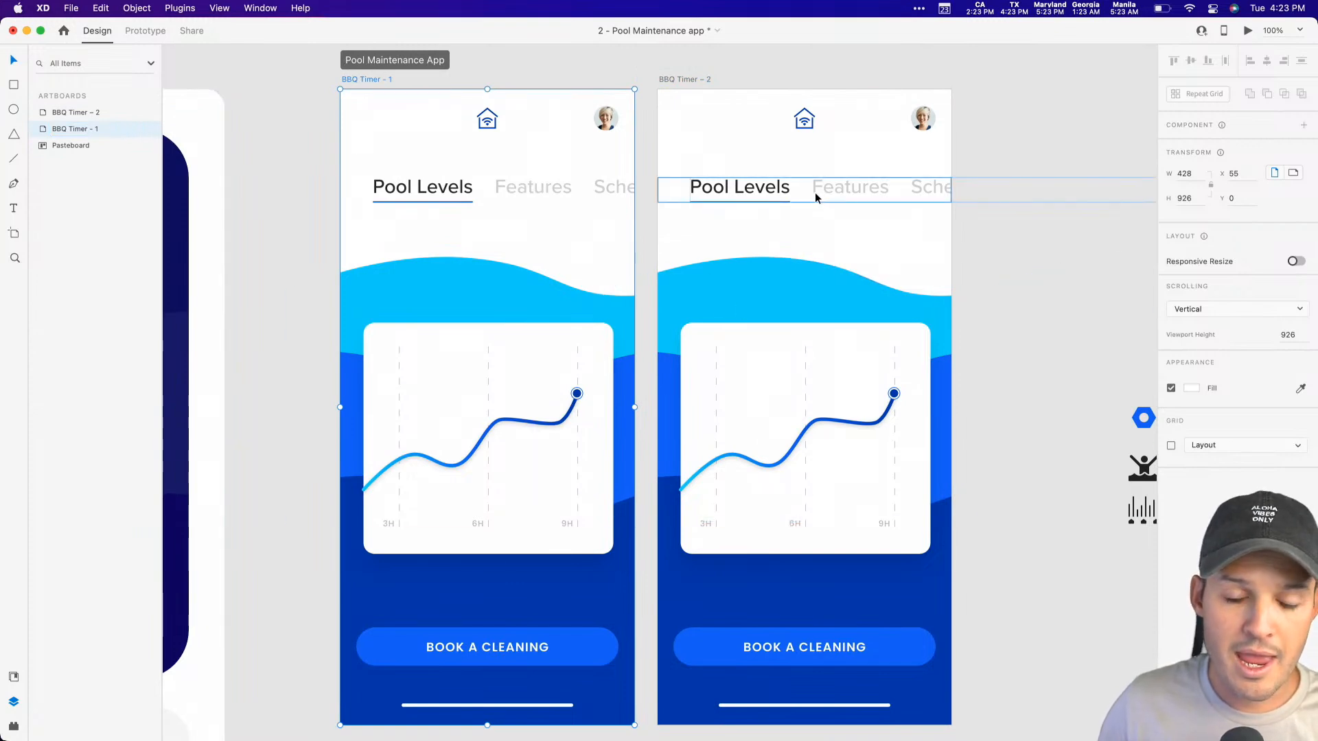
Step: On the BBQ Timer – 2 artboard, move the content group left until the Vacuum, Auto Chlorine and Auto Ph toggles fill the artboard
drag(904, 390, 712, 391)
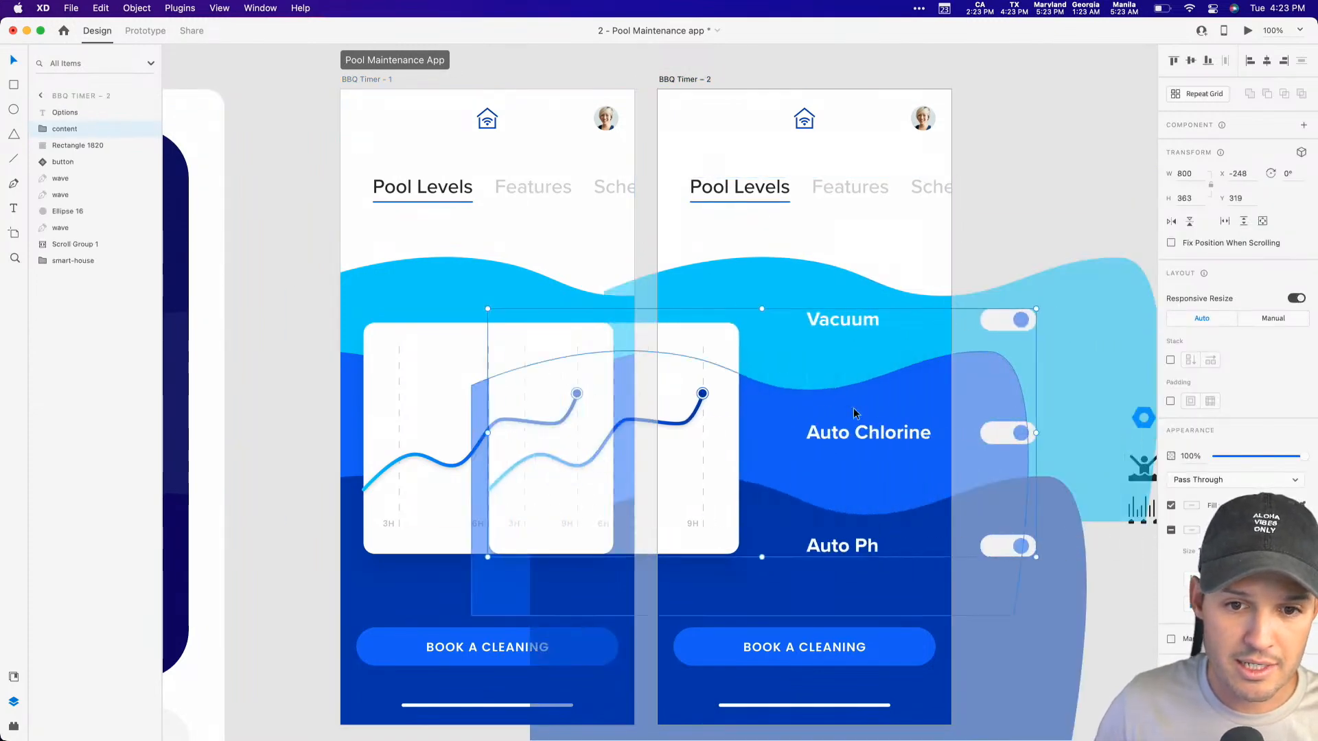
drag(875, 435, 764, 438)
click(997, 220)
scroll(996, 220, right, 4)
scroll(997, 219, up, 1)
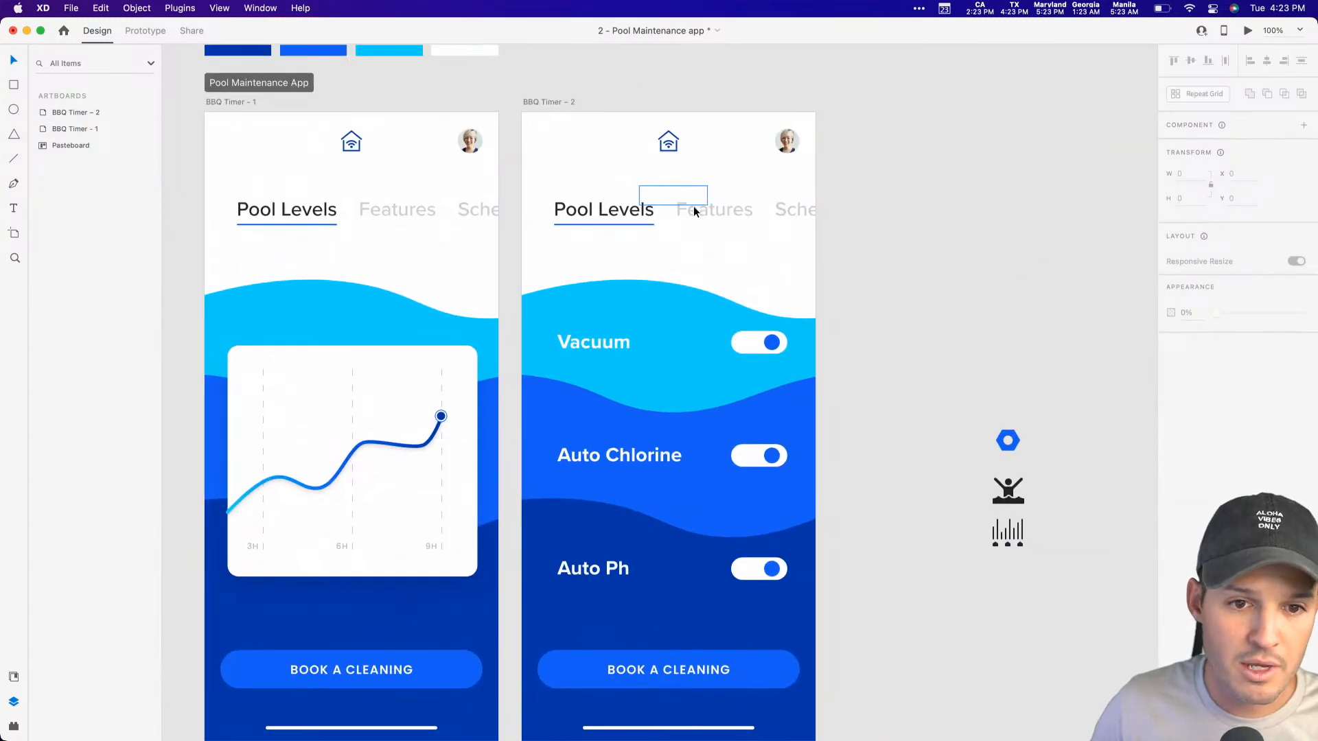
Step: Delete the scrolling tab links group from the BBQ Timer – 2 artboard
super+click(634, 221)
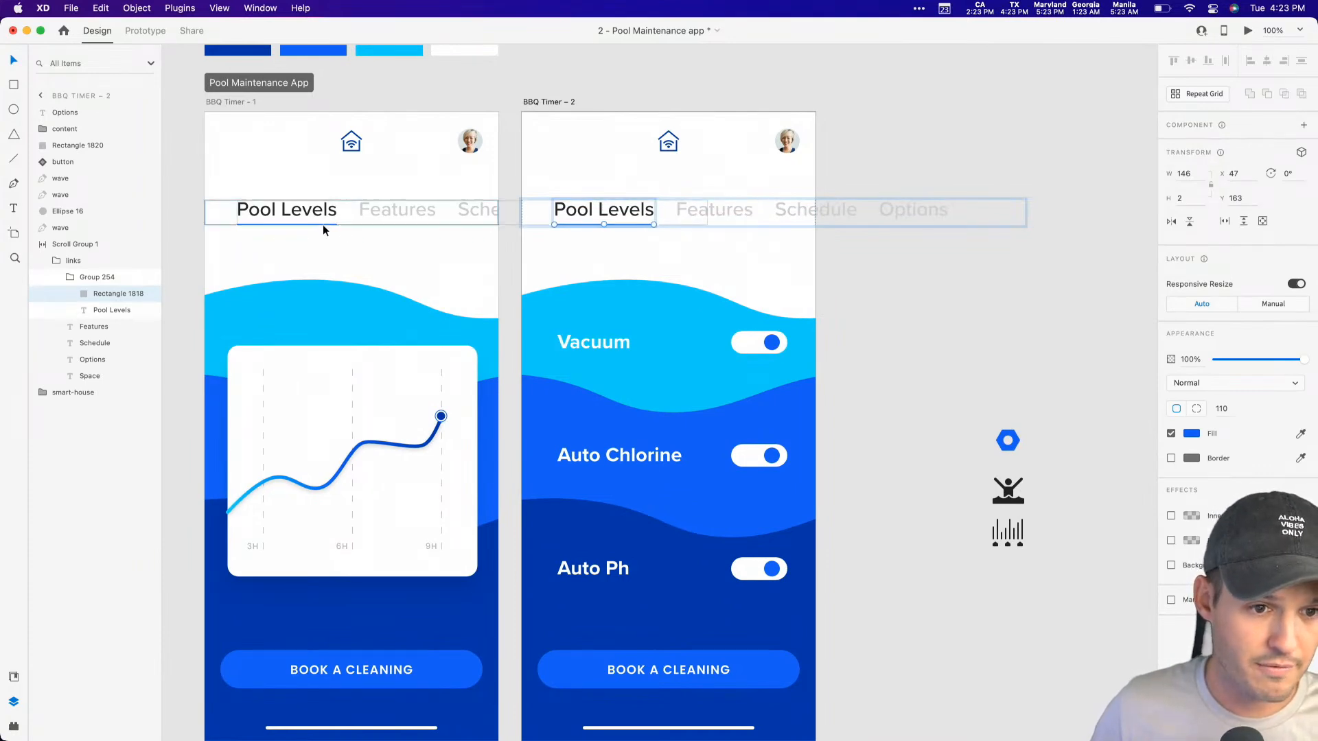
click(648, 229)
click(644, 221)
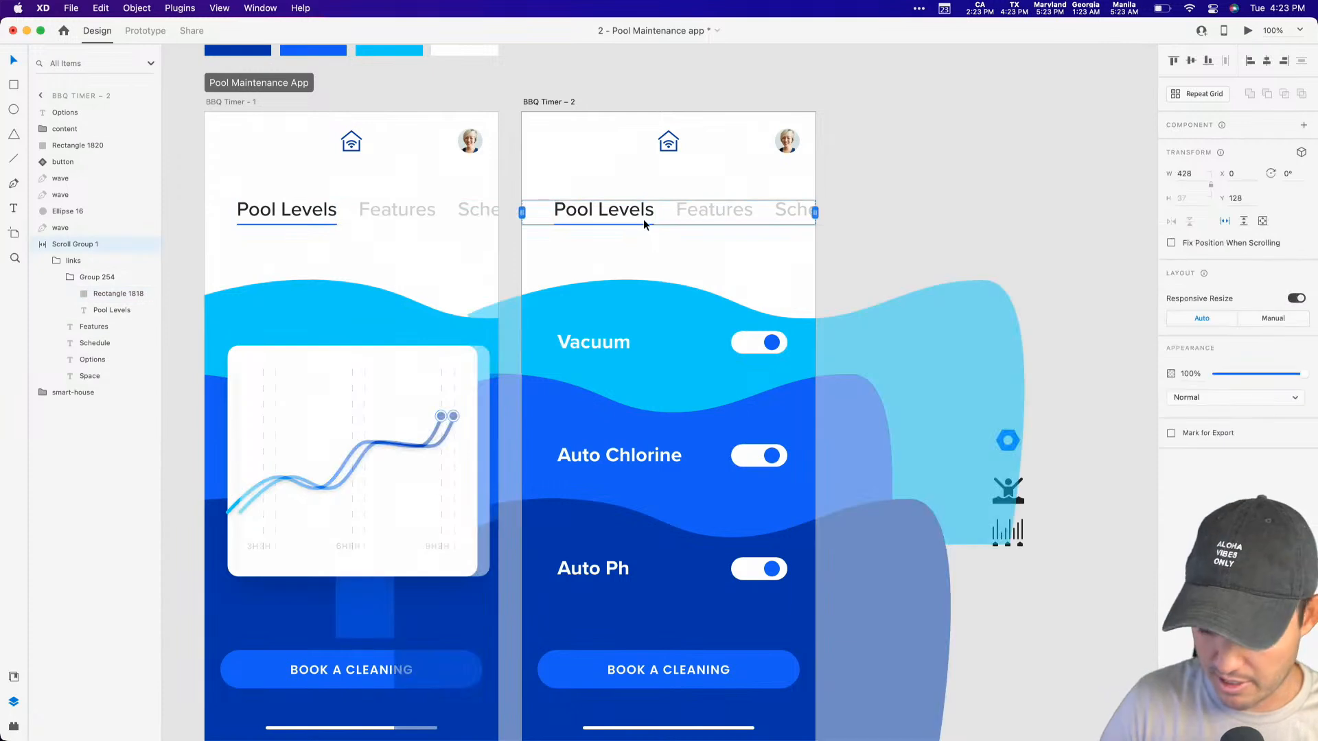
key(Delete)
Step: On BBQ Timer - 1, take the Pool Levels underline out of the links group onto the artboard and name it "active"
double_click(302, 224)
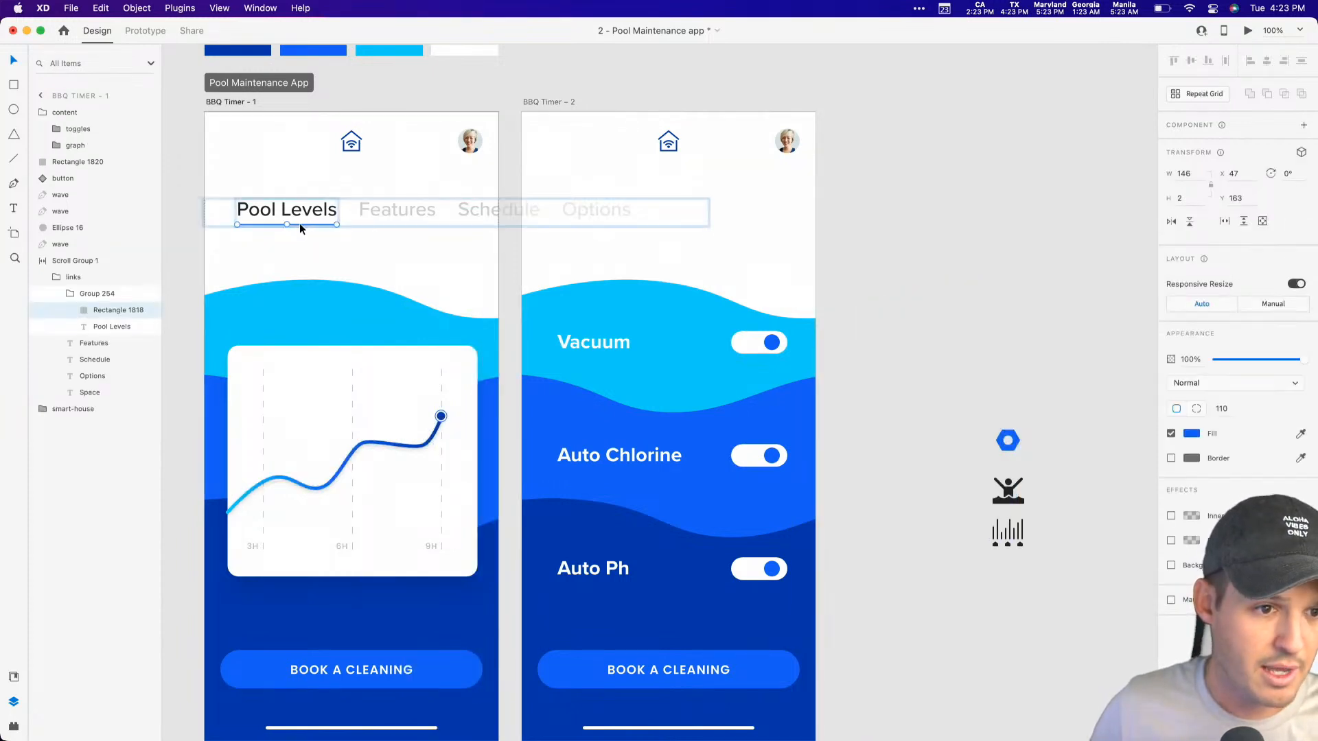
key(Delete)
click(306, 217)
key(cmd+v)
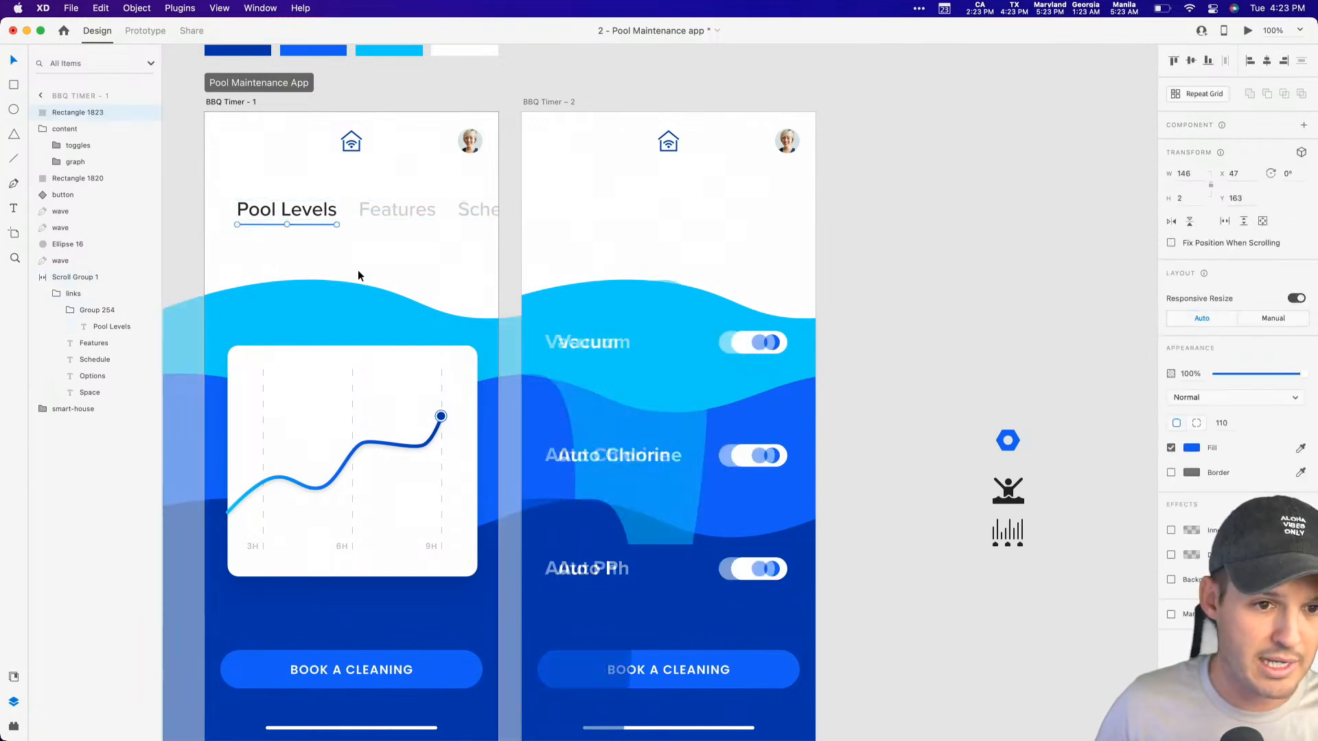
double_click(77, 113)
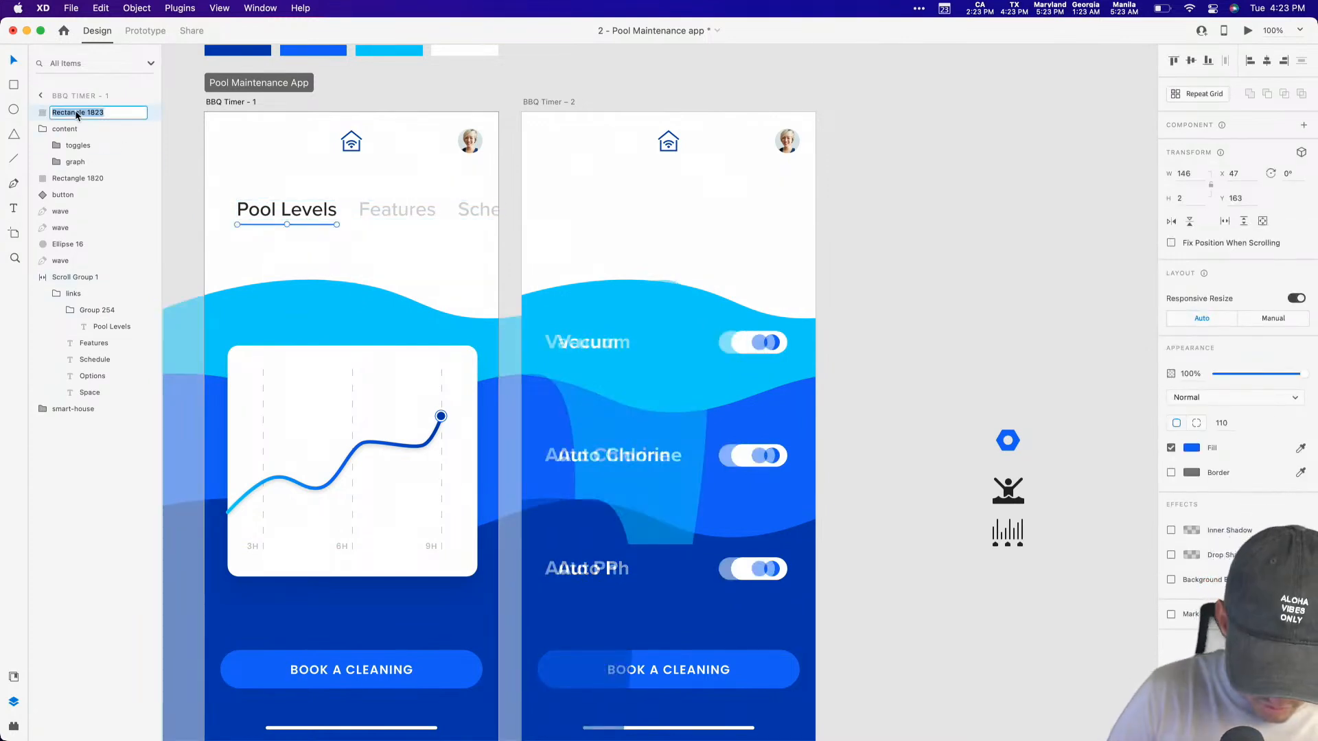
key(Return)
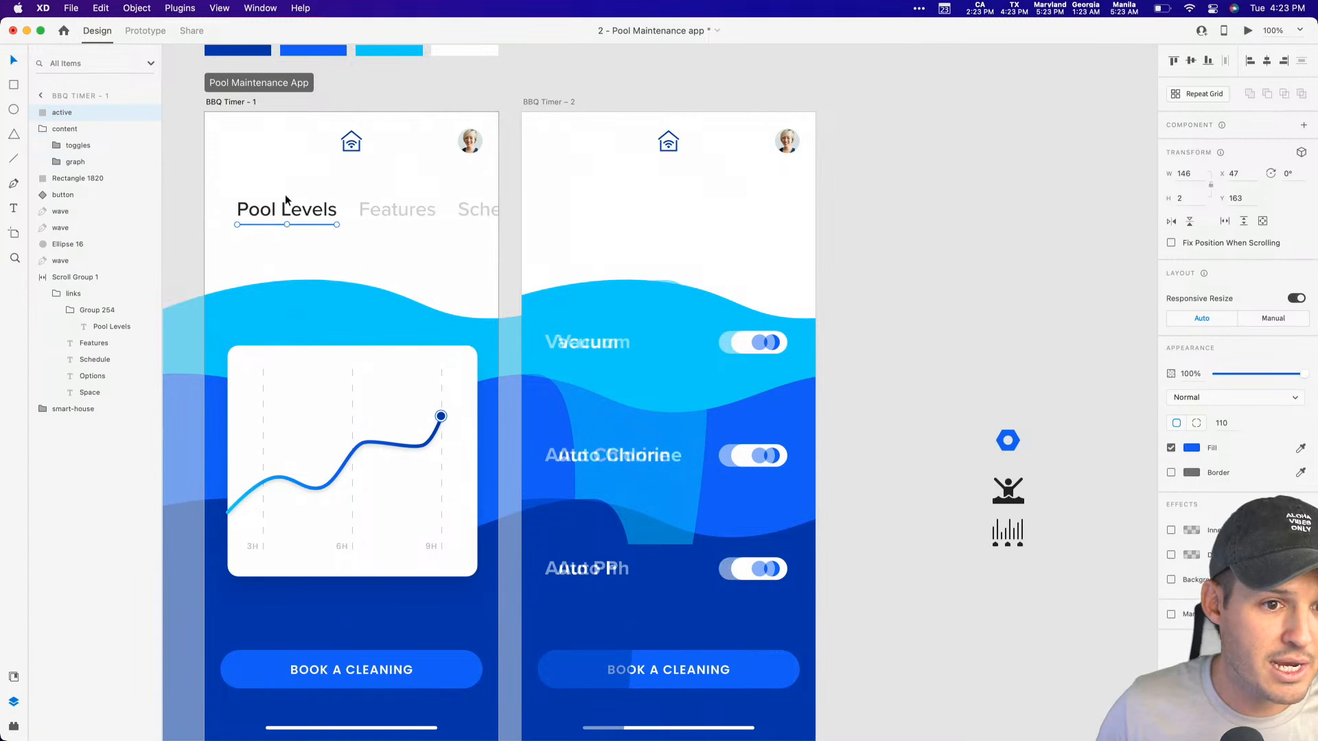
Step: Copy the scrolling tab links and the active underline from BBQ Timer - 1 to the BBQ Timer – 2 artboard
click(285, 204)
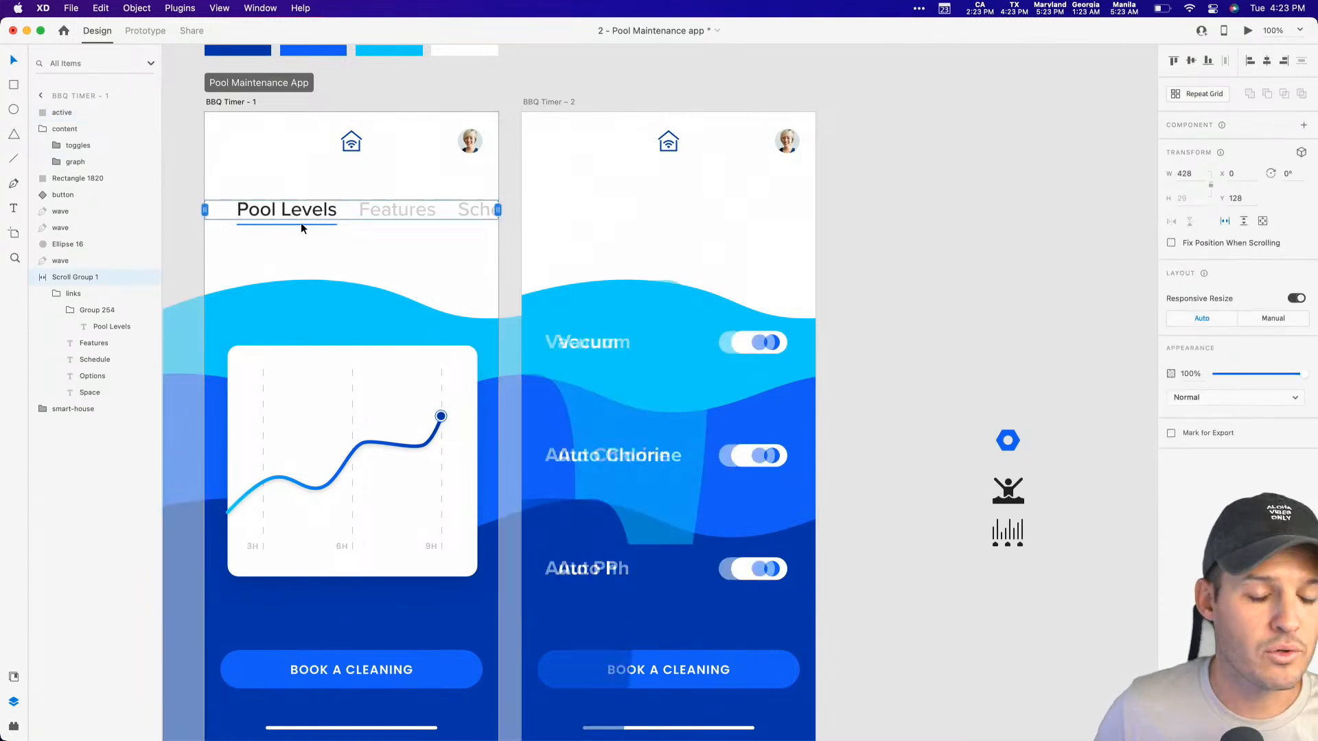
shift+click(304, 223)
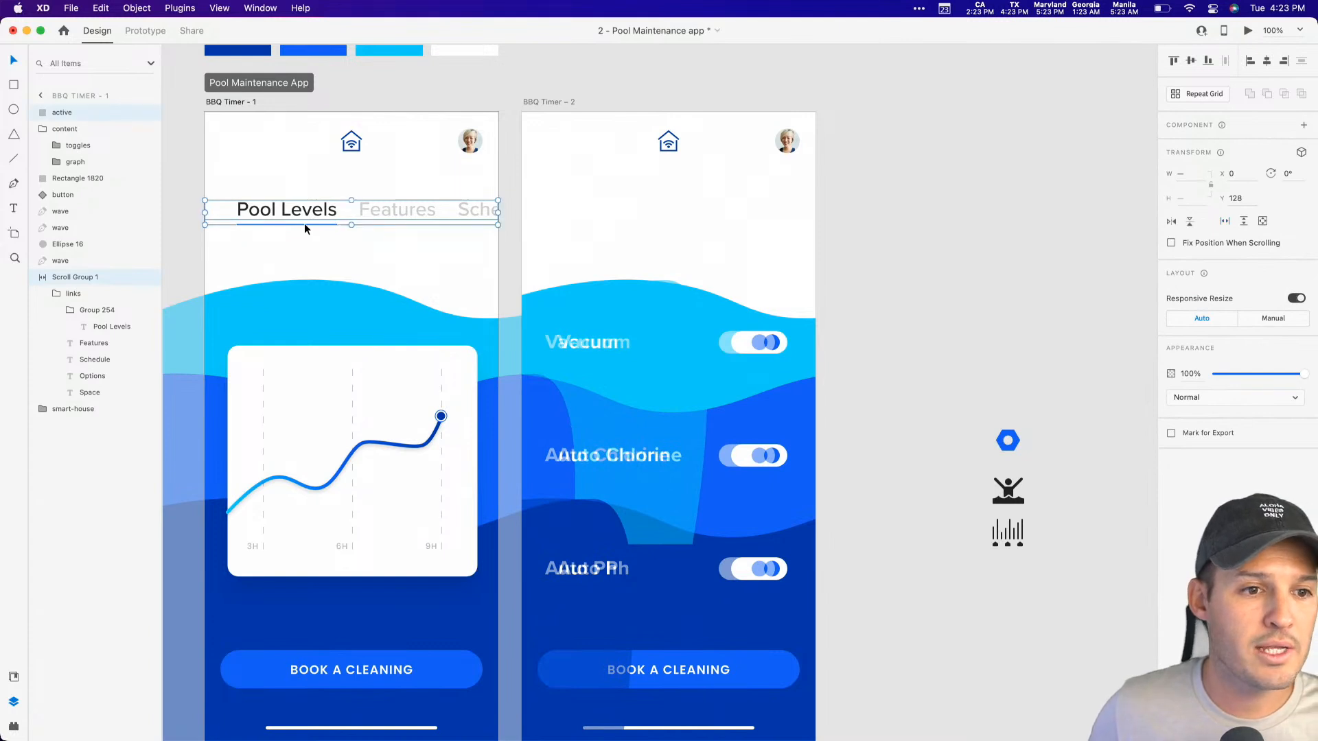
key(Escape)
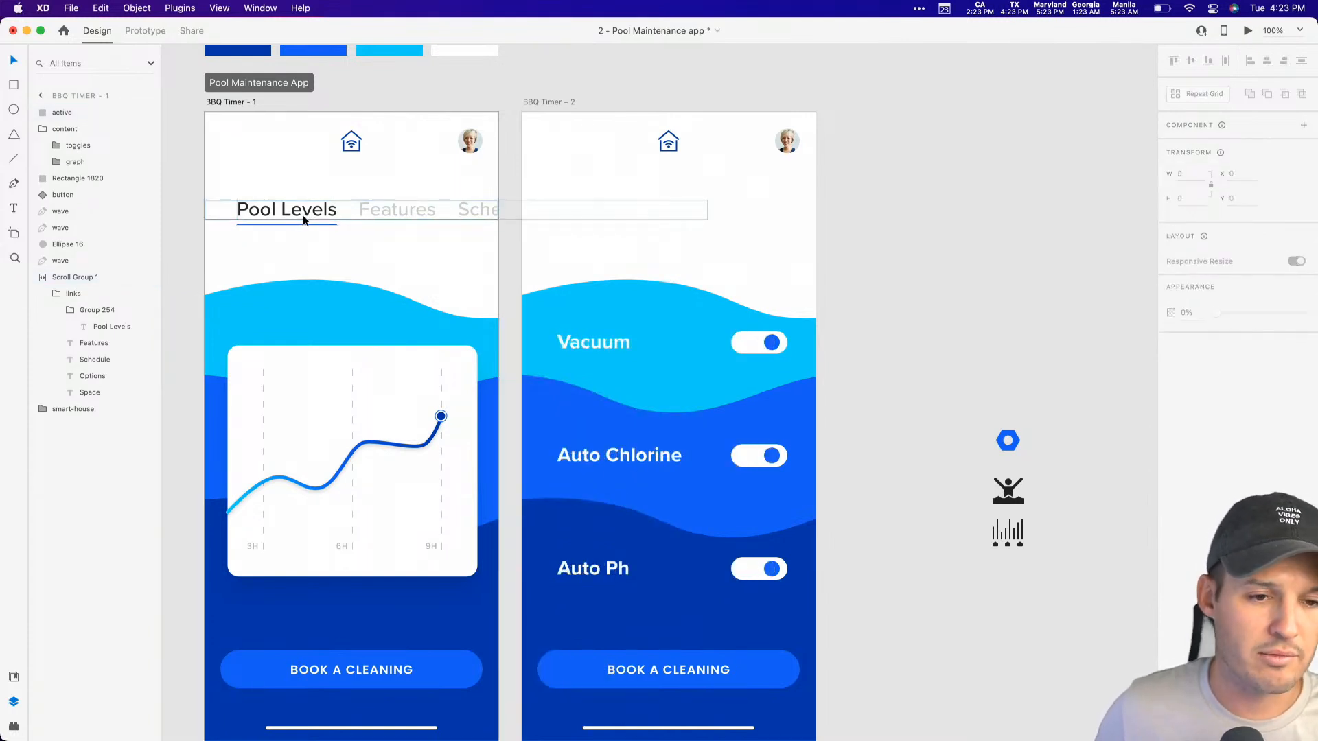
click(302, 225)
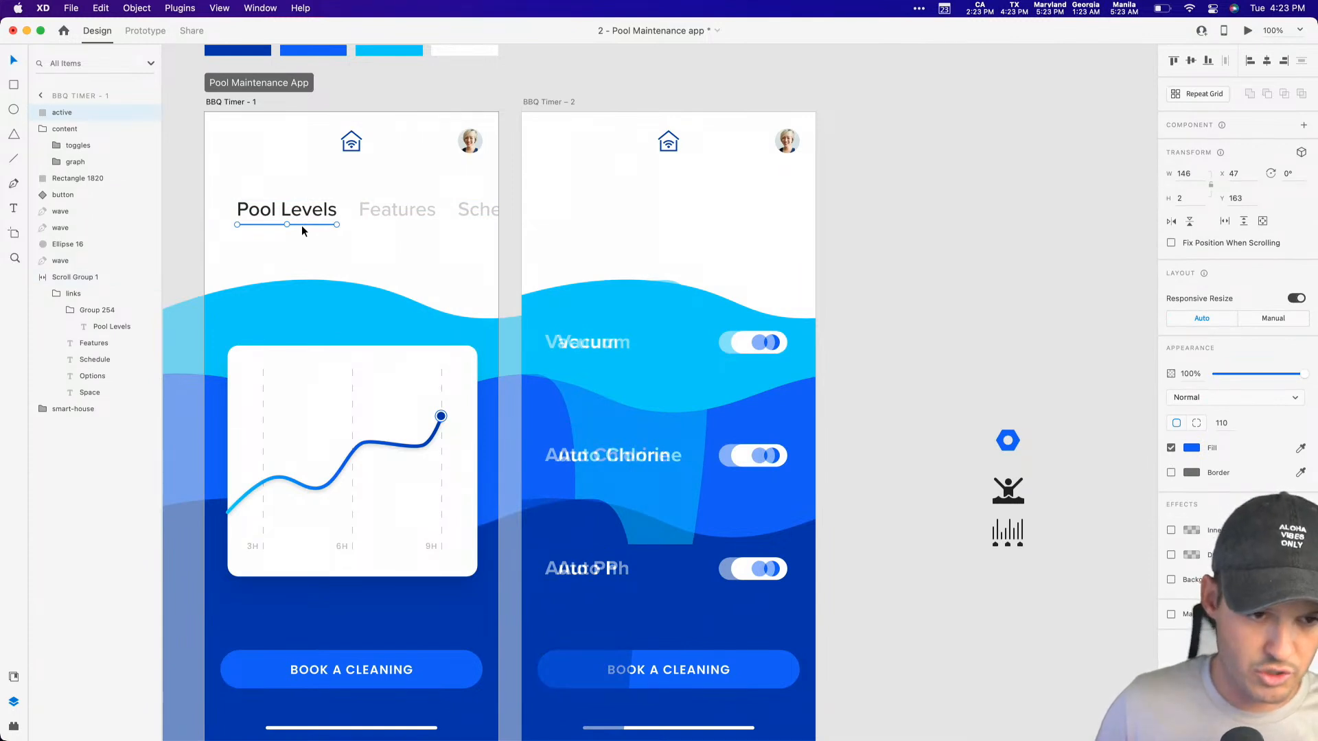
shift+click(304, 212)
key(super+c)
click(630, 164)
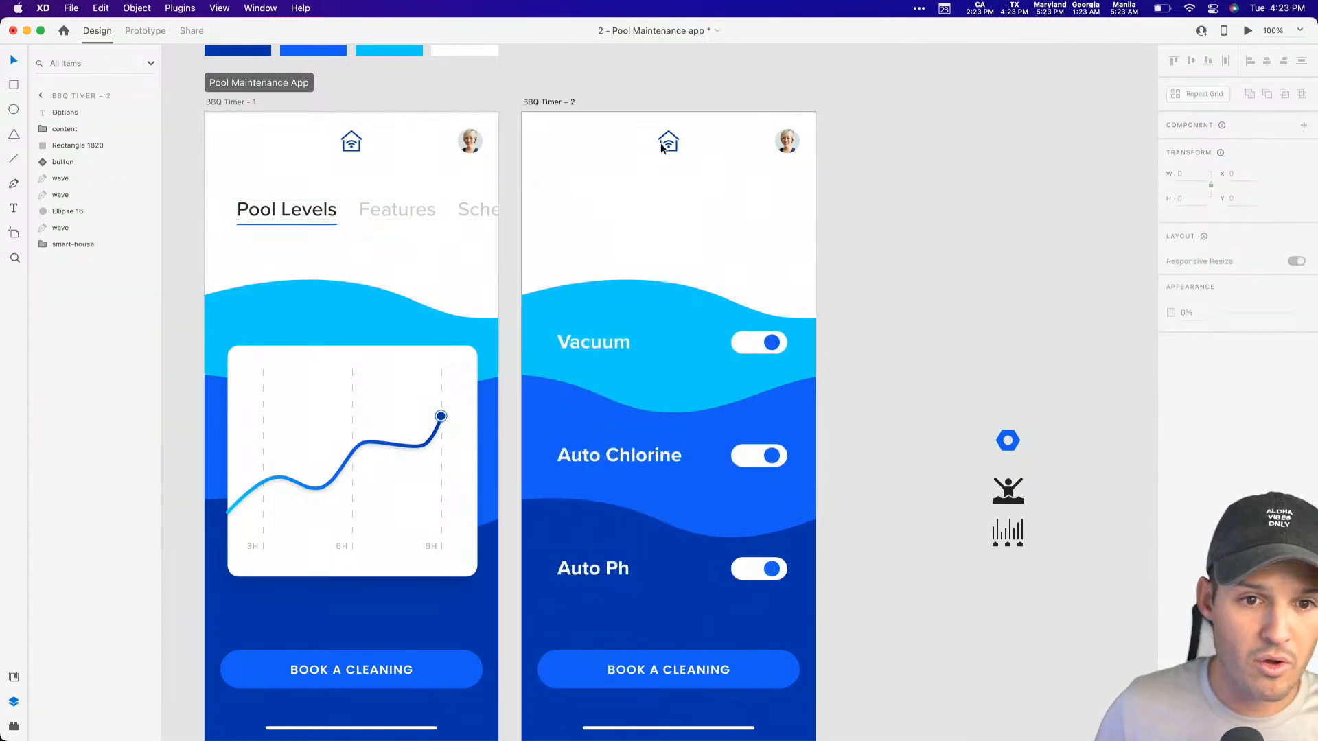
key(super+v)
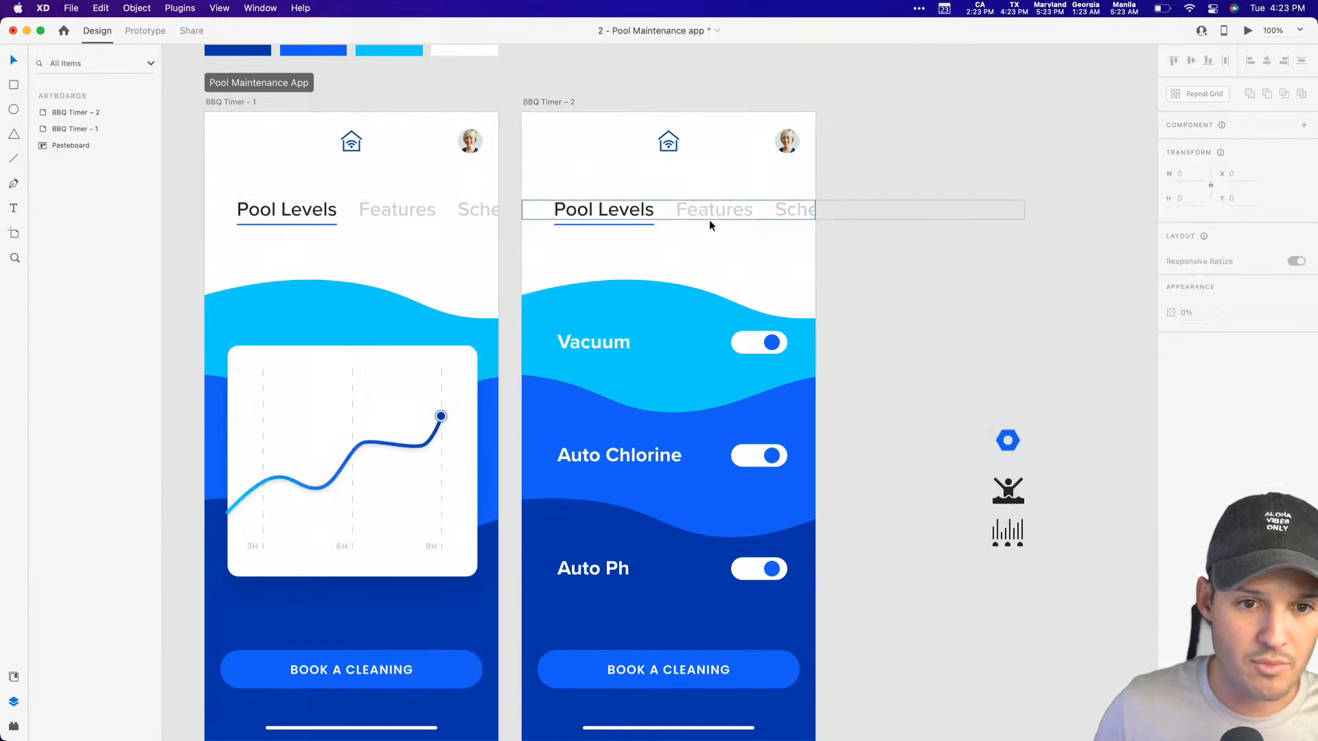
Step: Delete the active underline beneath Pool Levels on both artboards
mouse_move(705, 206)
mouse_down()
mouse_move(582, 209)
mouse_move(710, 207)
mouse_up()
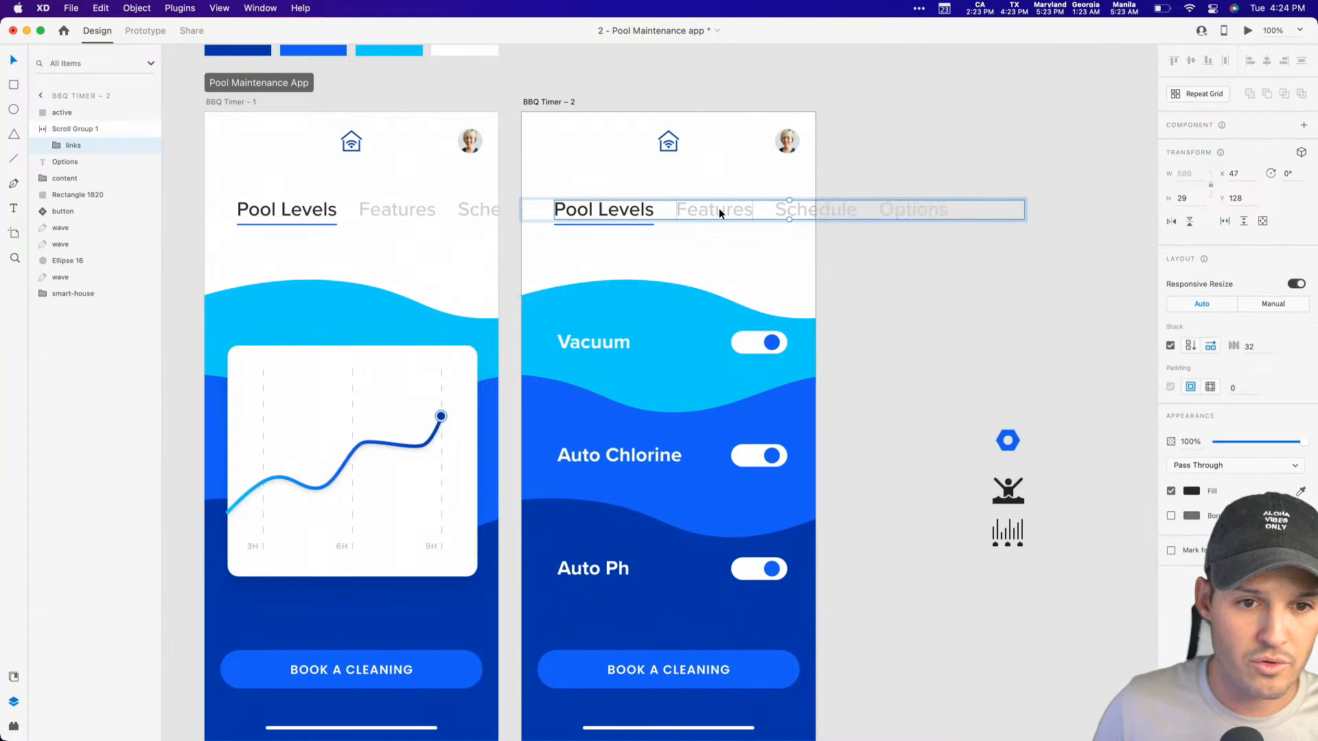
click(827, 237)
click(616, 222)
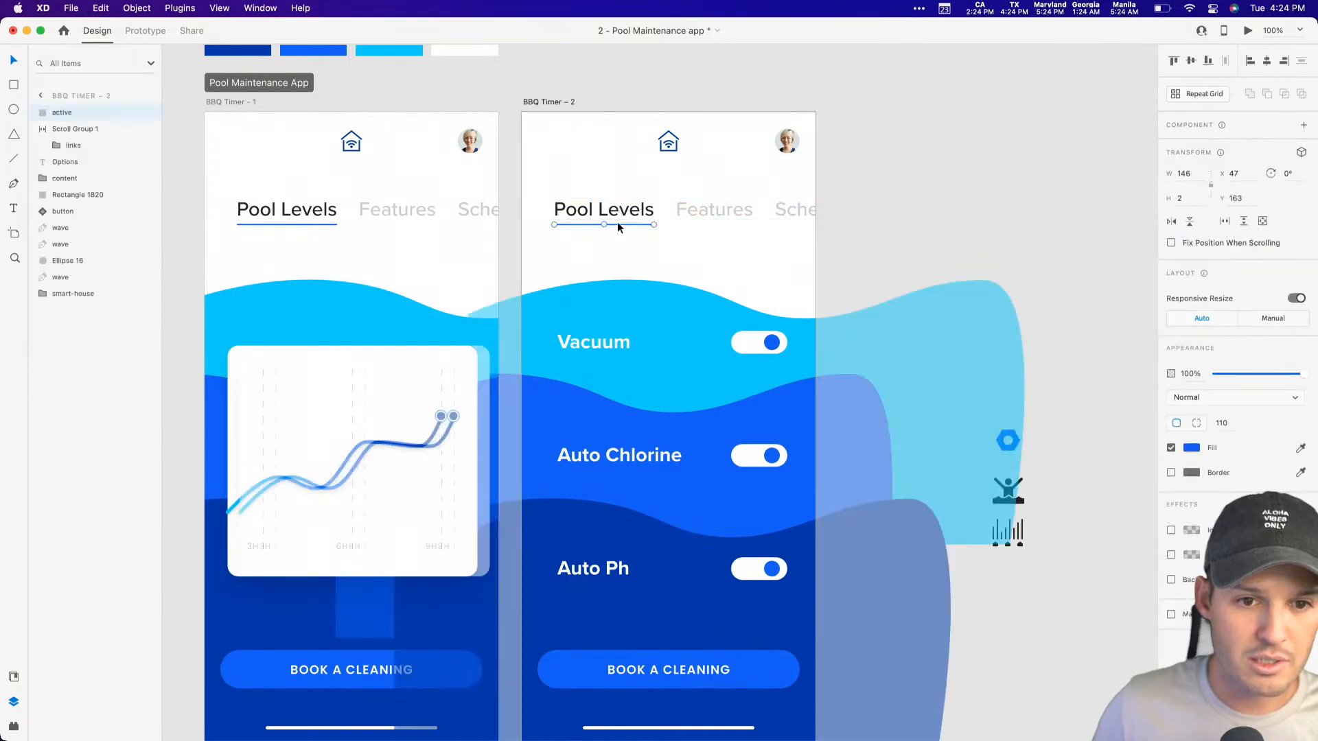
key(Delete)
click(282, 222)
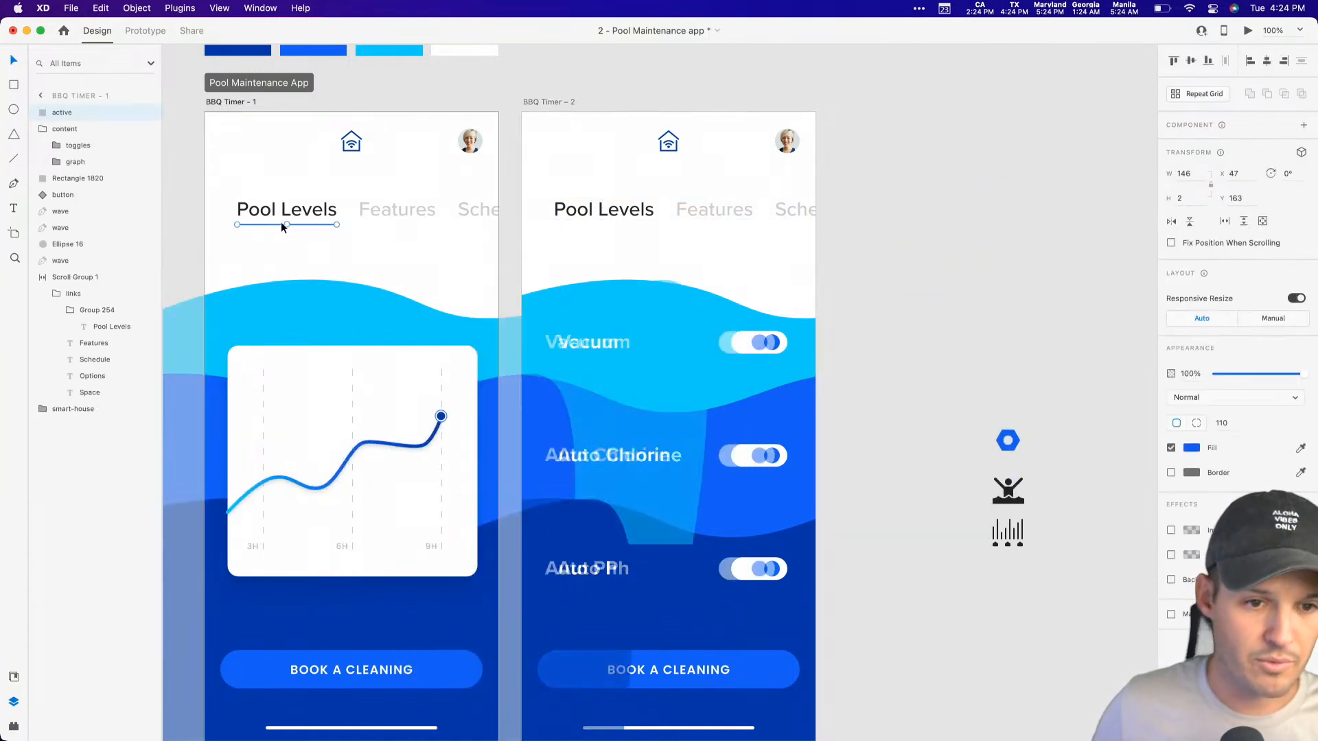
key(Delete)
Step: On BBQ Timer – 2, apply the saved medium blue to the Features link at full opacity and fade Pool Levels to 19% opacity
click(687, 215)
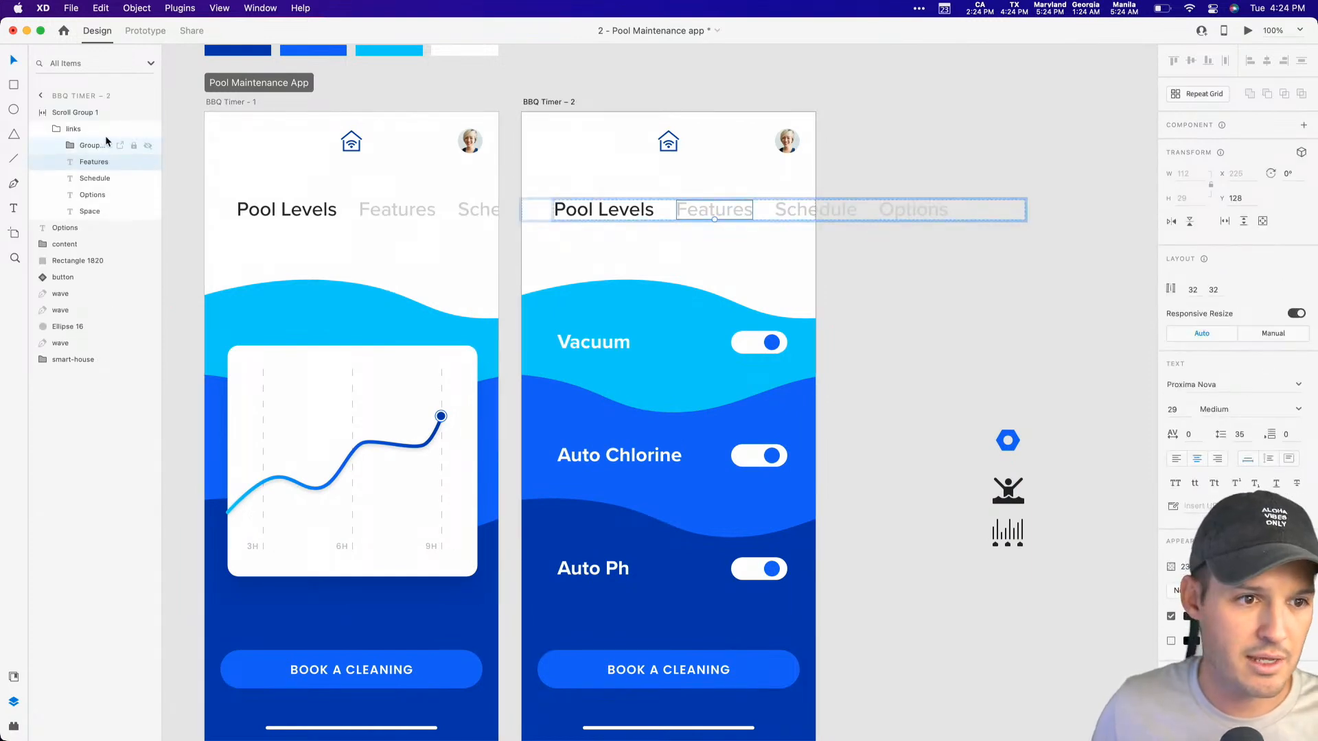
click(14, 676)
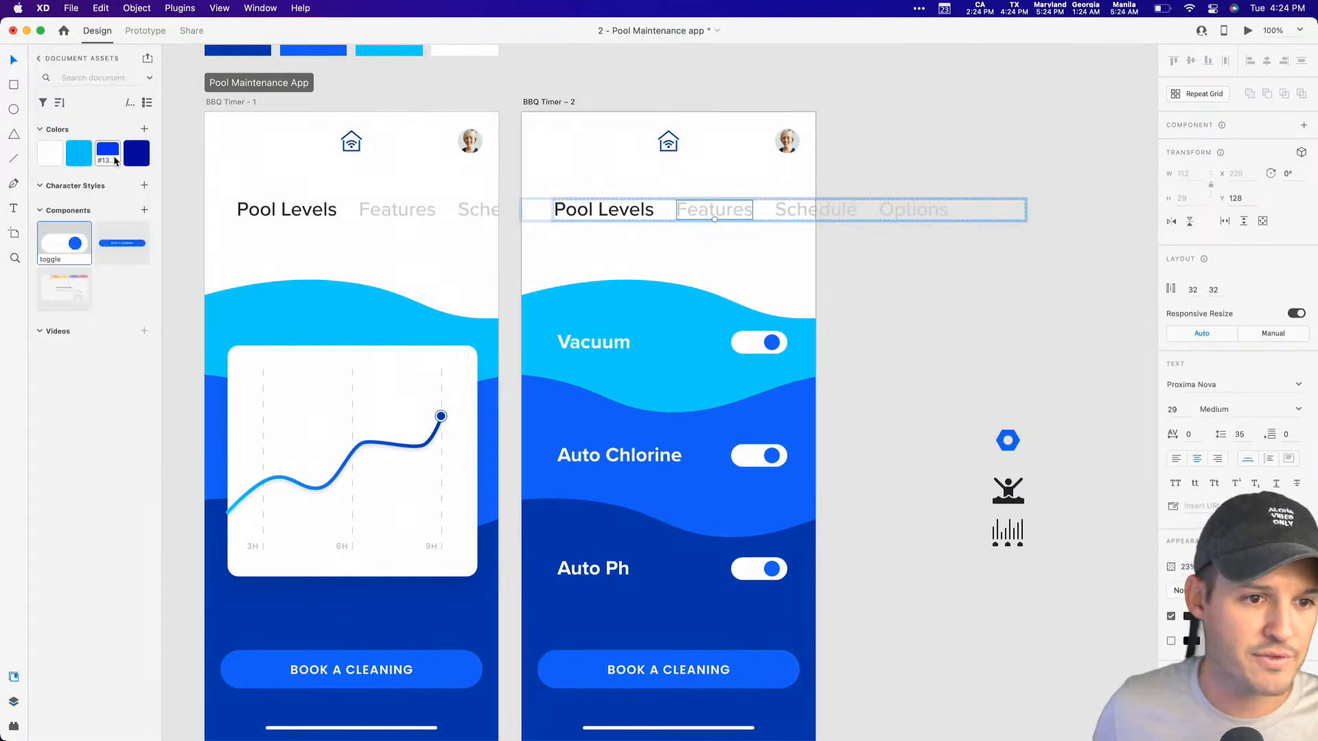
click(108, 151)
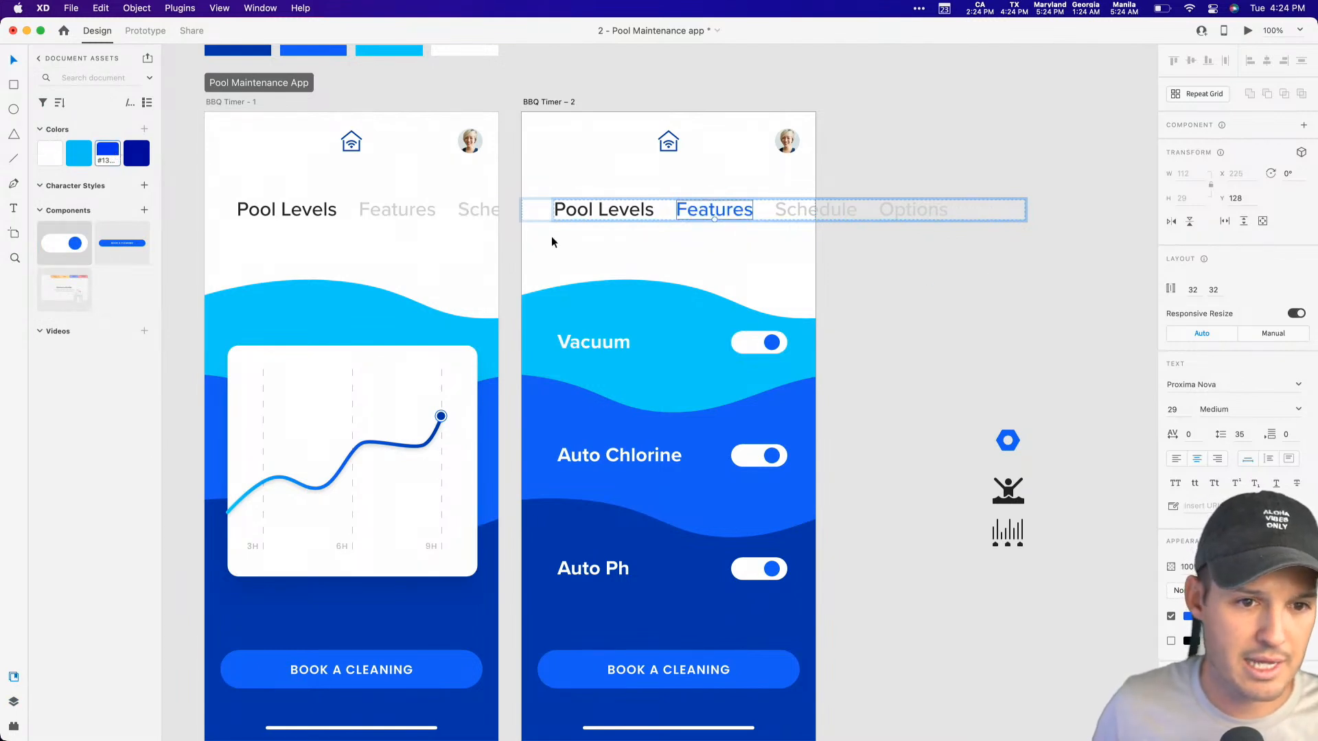
click(564, 213)
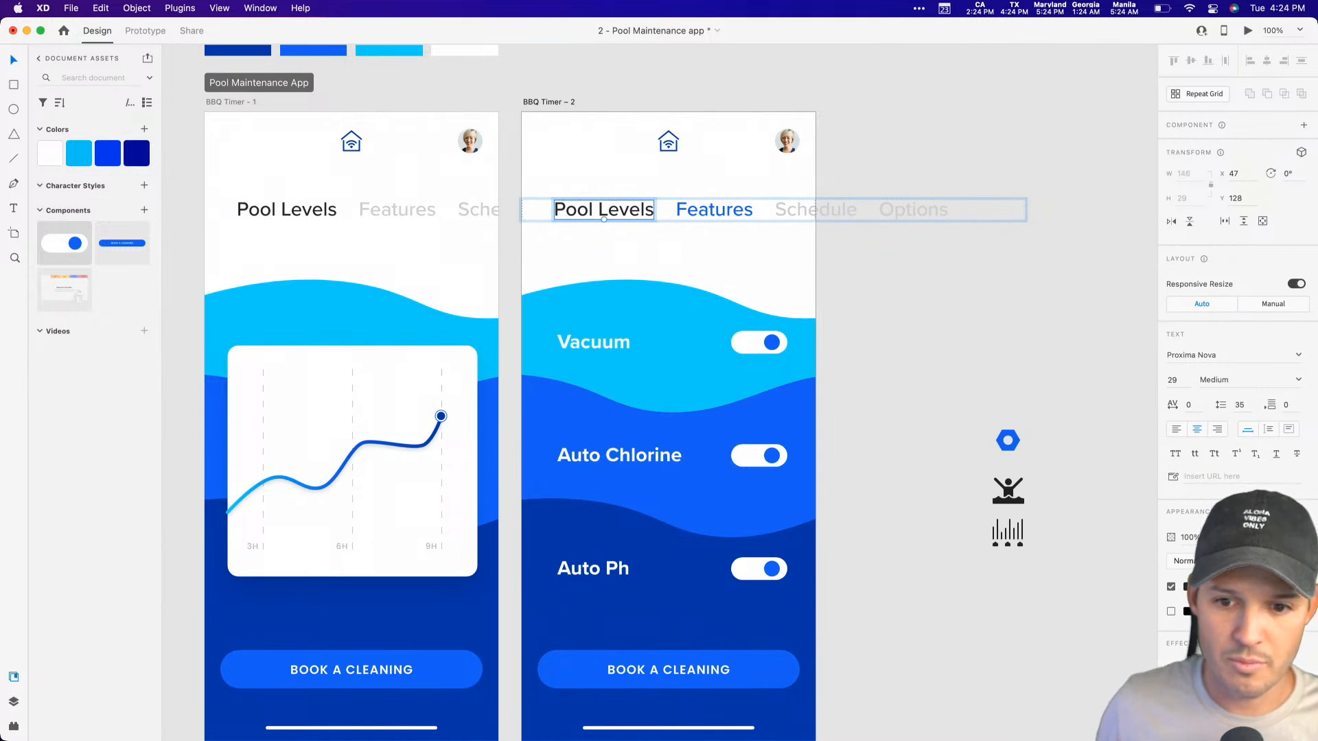
key(2)
key(1)
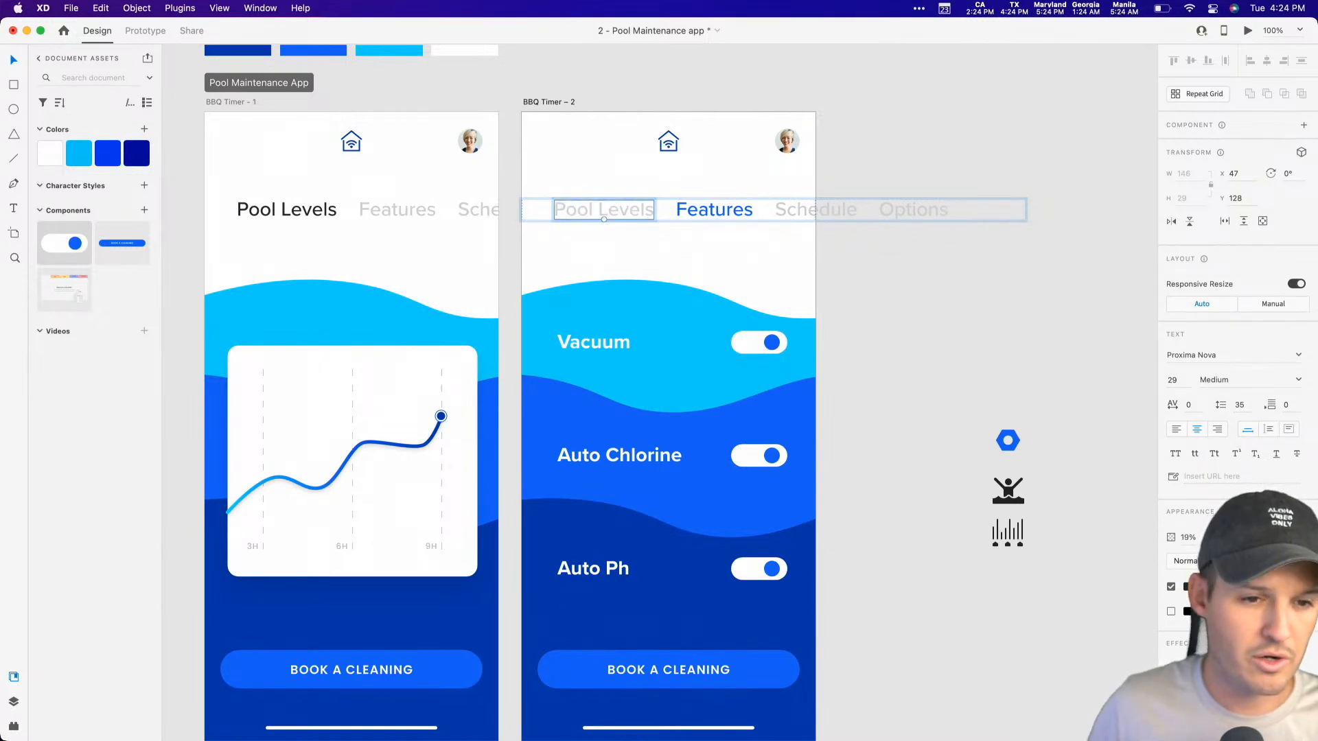
Step: Apply the same saved medium blue to the Pool Levels link on BBQ Timer - 1
click(278, 213)
click(112, 154)
click(981, 218)
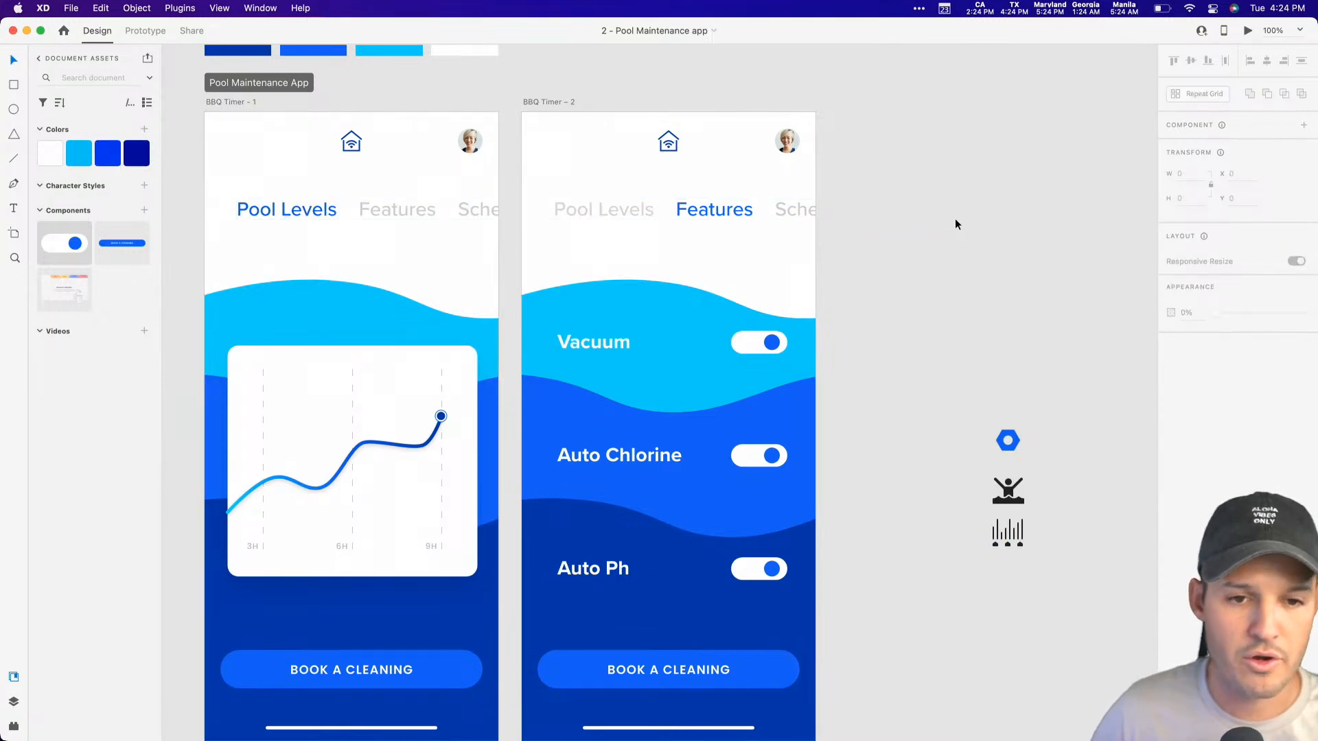
Step: Preview the BBQ Timer - 1 artboard and close the preview
click(249, 102)
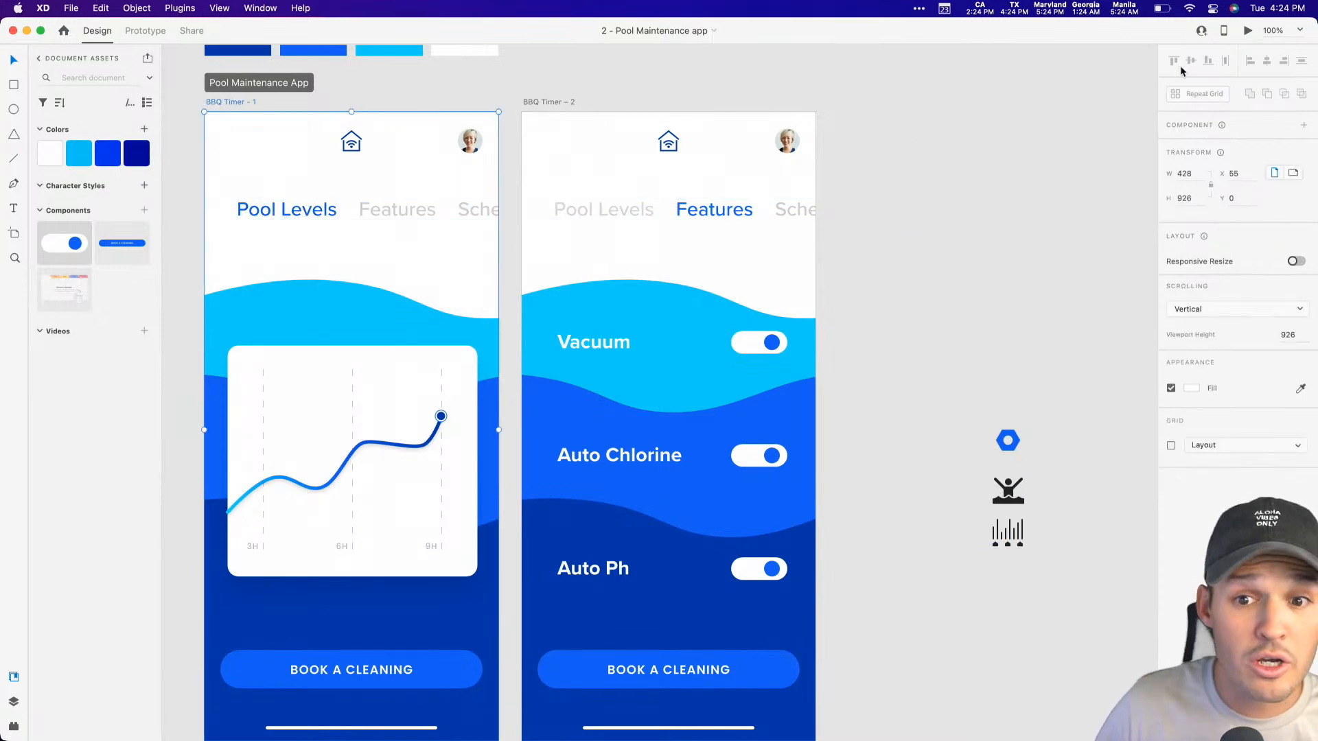
click(1248, 31)
drag(1148, 173, 1231, 188)
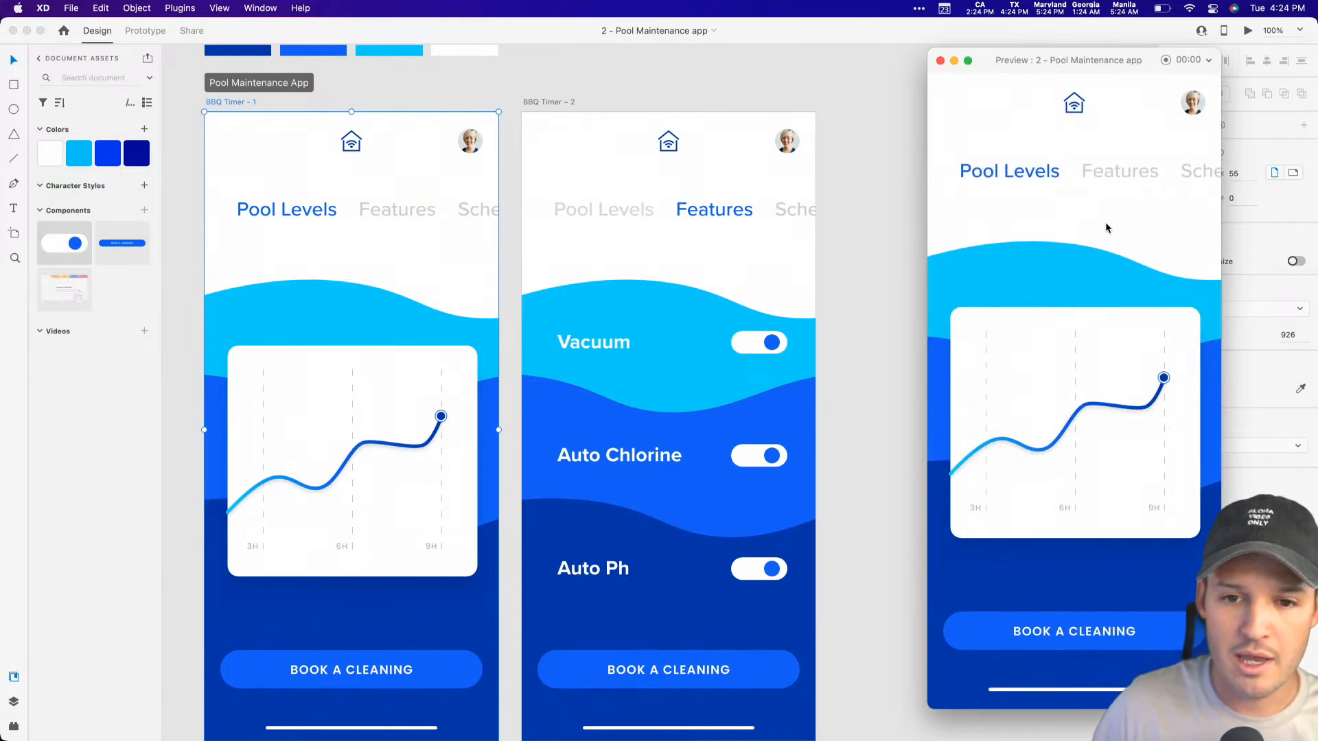
click(941, 61)
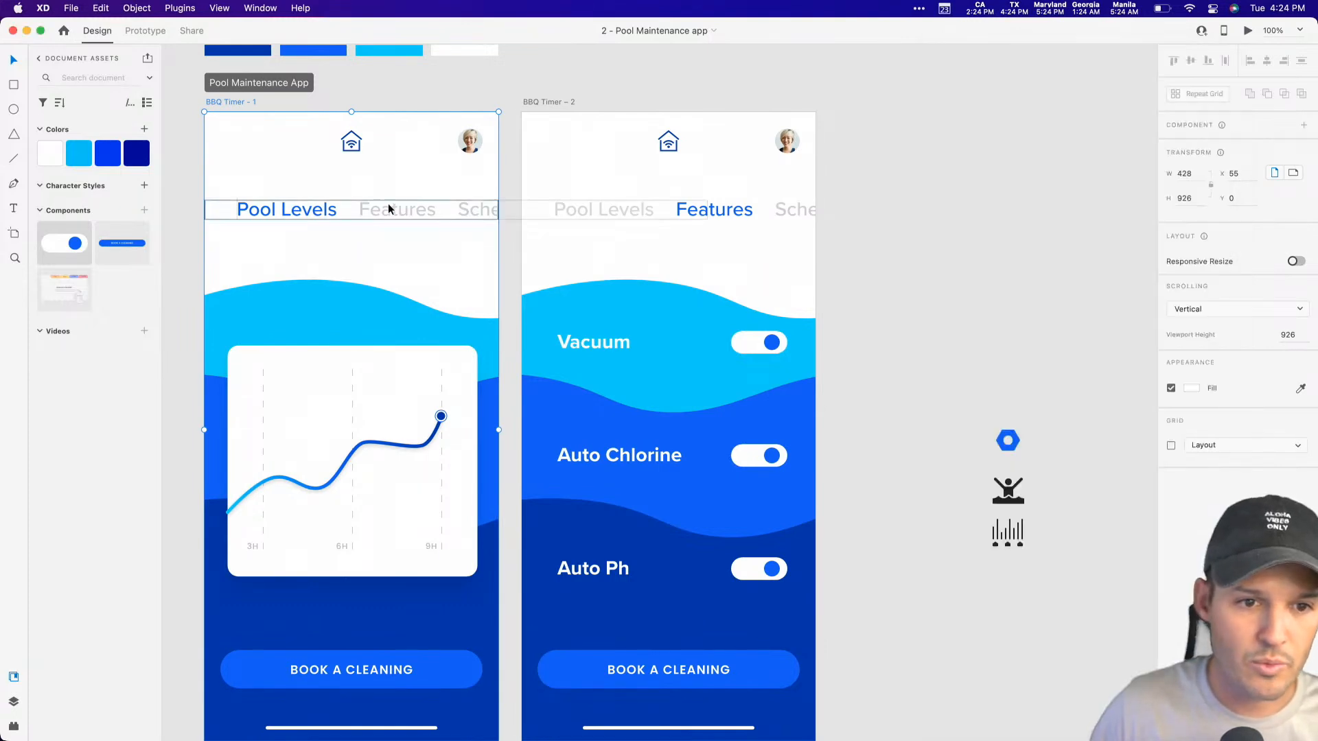
Step: In prototype mode, link the Features tab on BBQ Timer - 1 to the BBQ Timer – 2 artboard
click(145, 30)
click(382, 210)
drag(435, 210, 663, 277)
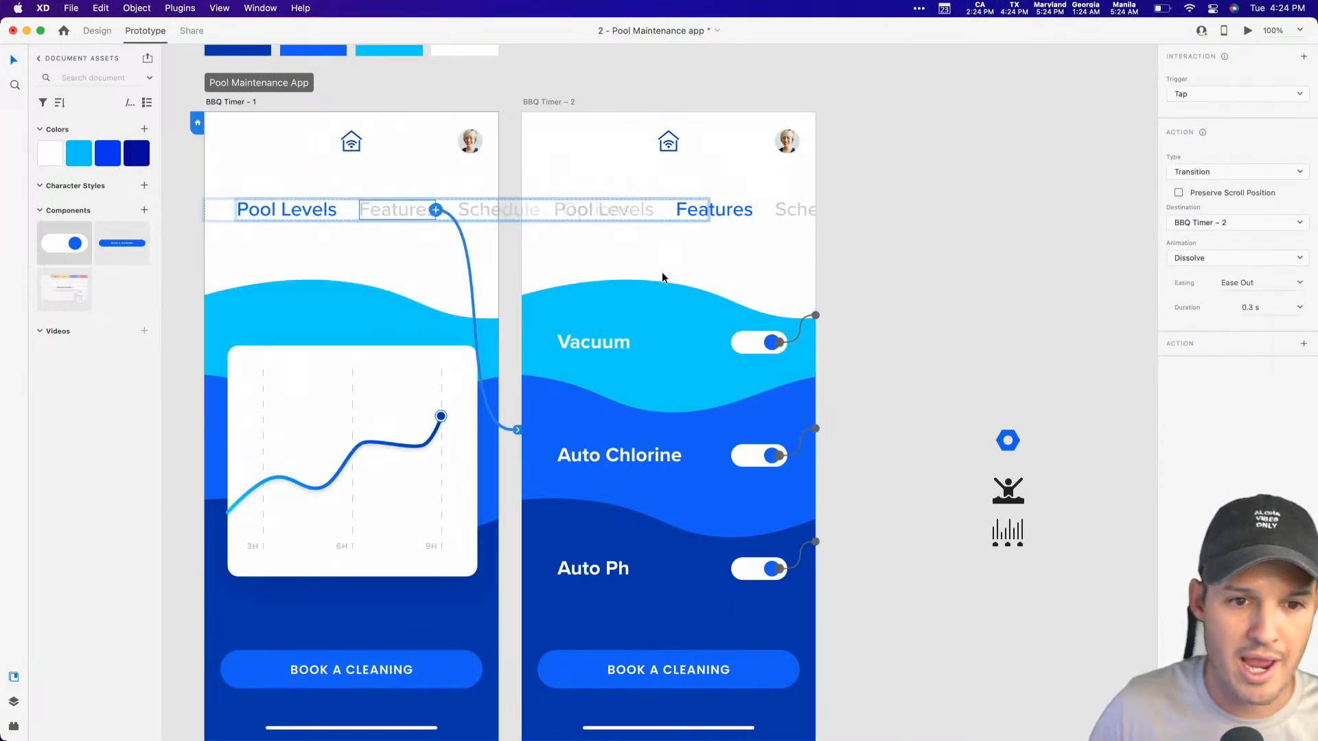
Step: Set the Features interaction to Auto-Animate with Snap easing and a 0.5 s duration
click(1226, 173)
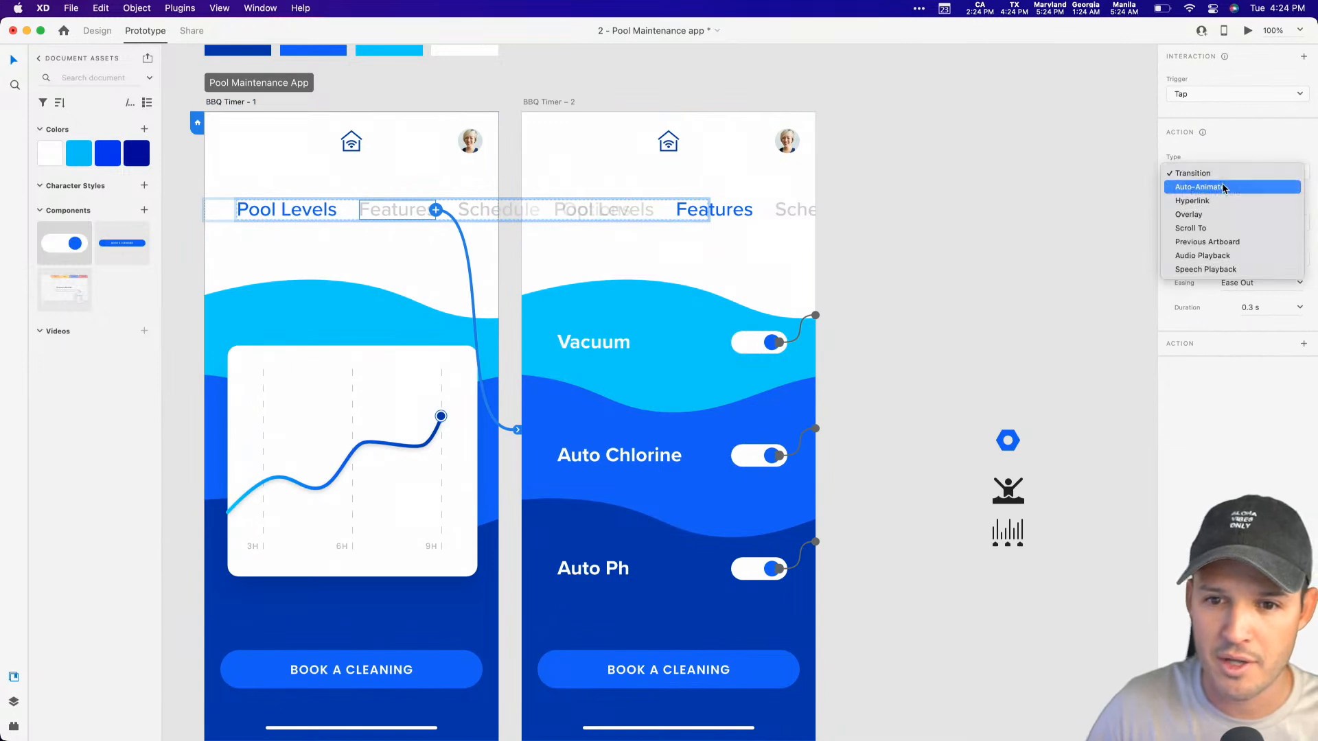
click(1227, 187)
click(1300, 233)
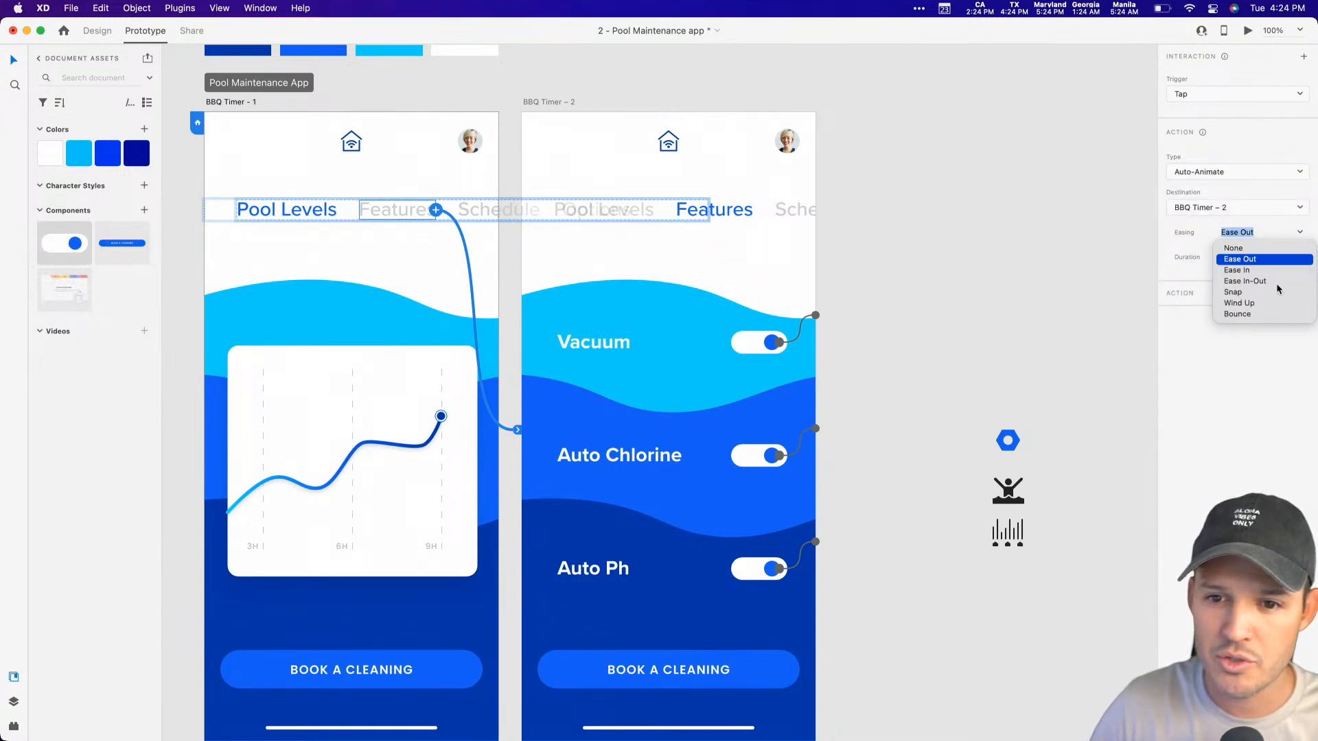
click(1234, 291)
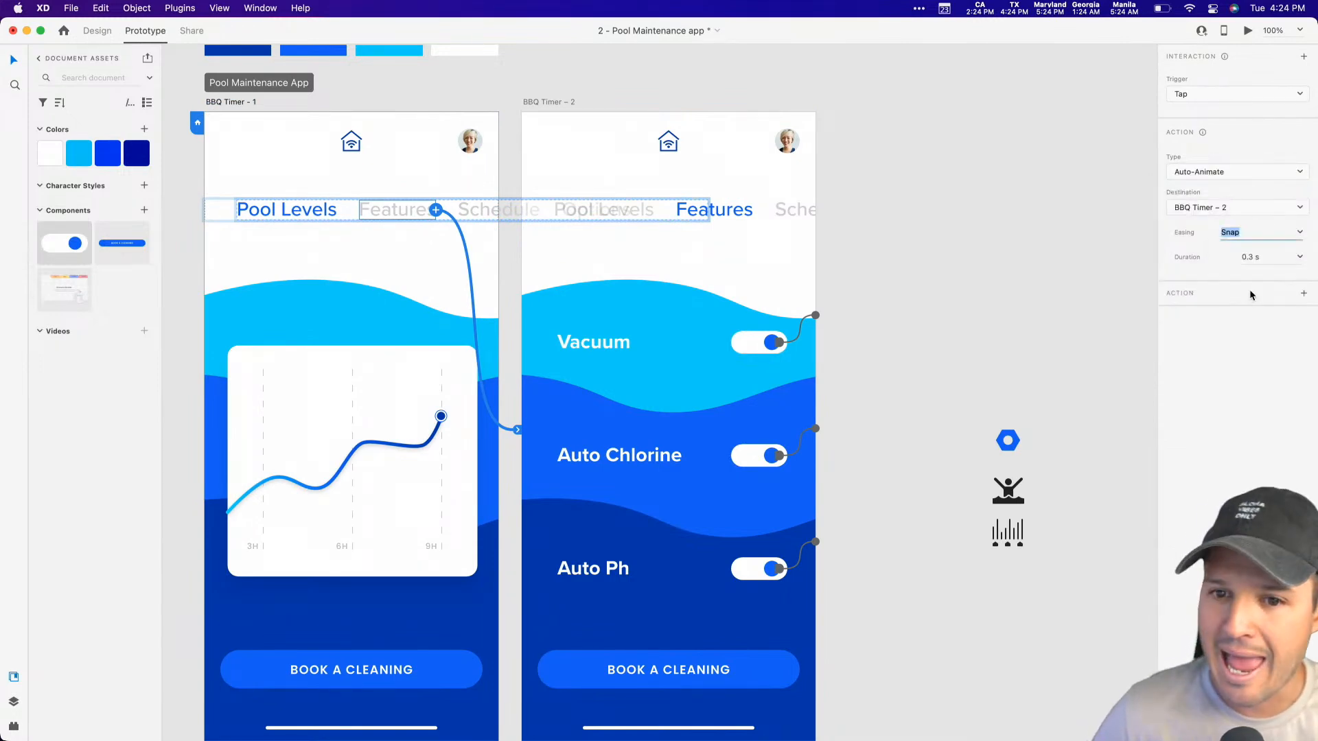
click(1263, 260)
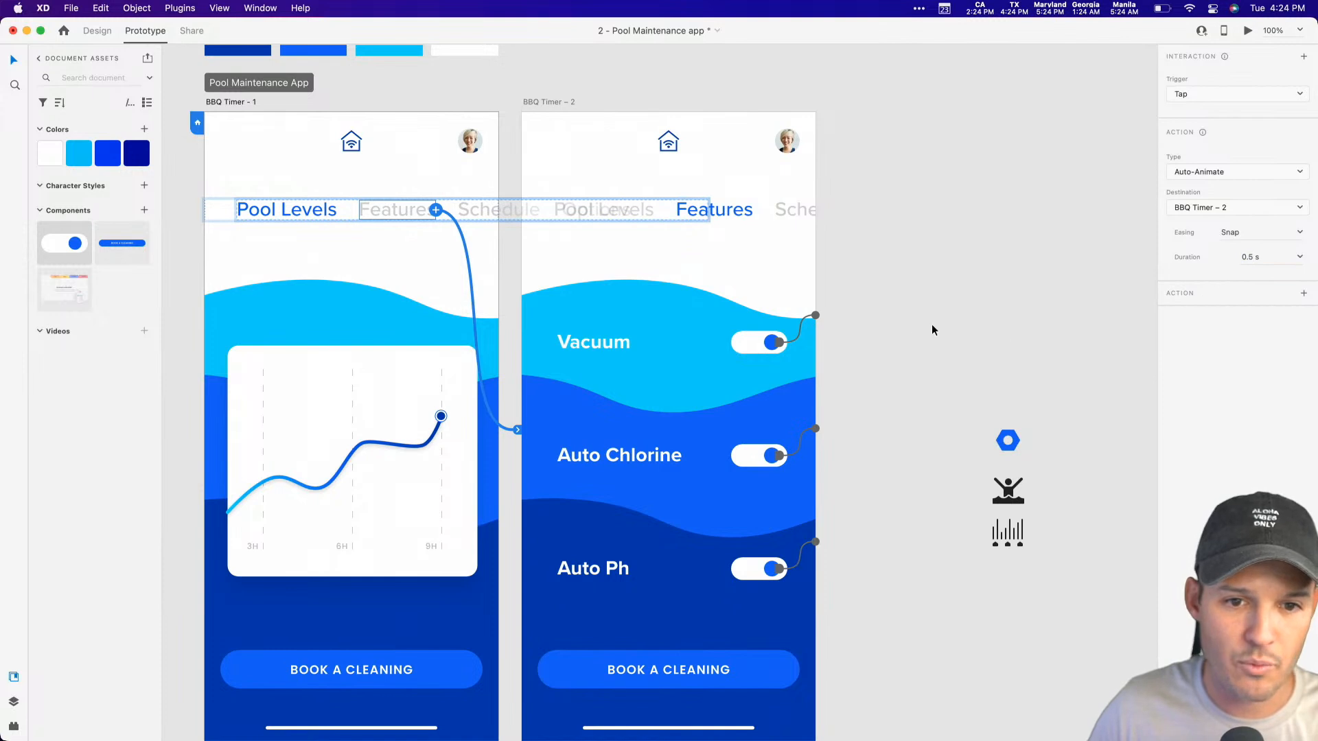
Step: Link the Pool Levels tab on BBQ Timer – 2 back to the BBQ Timer - 1 artboard
double_click(609, 211)
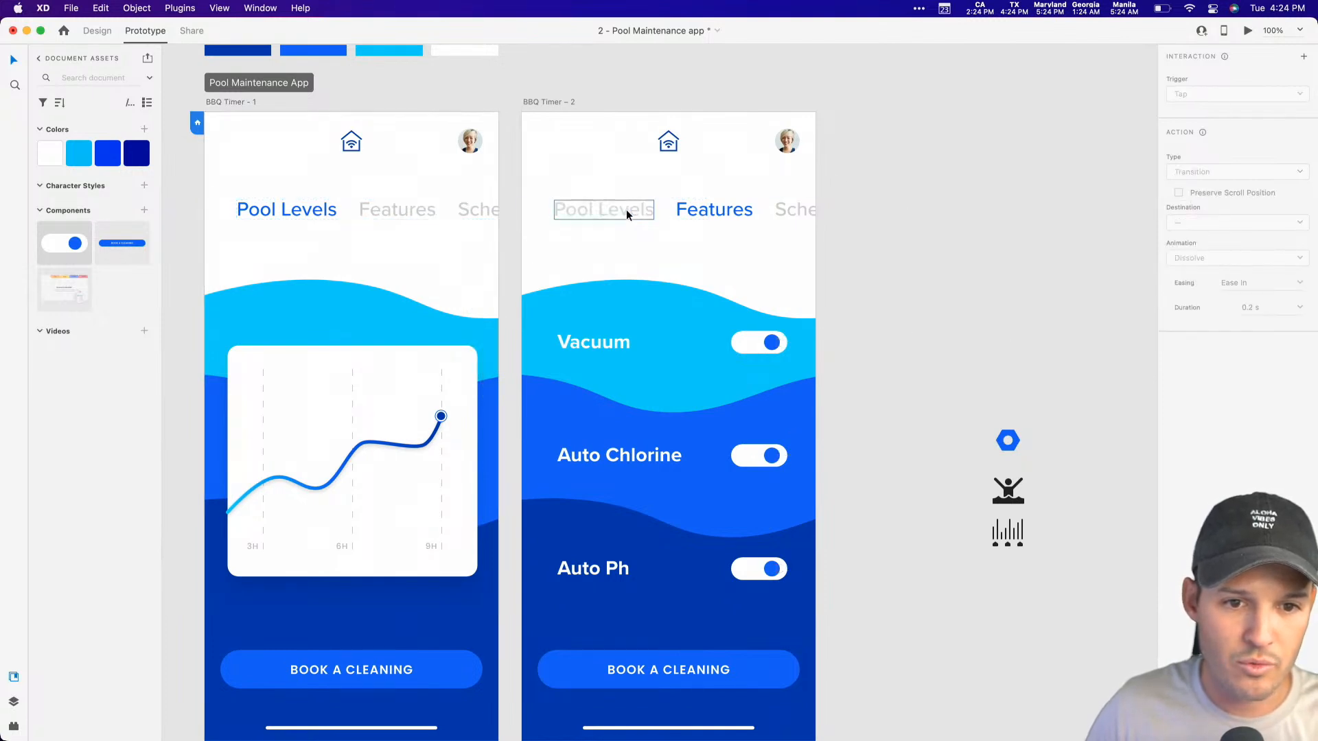
drag(655, 211, 258, 156)
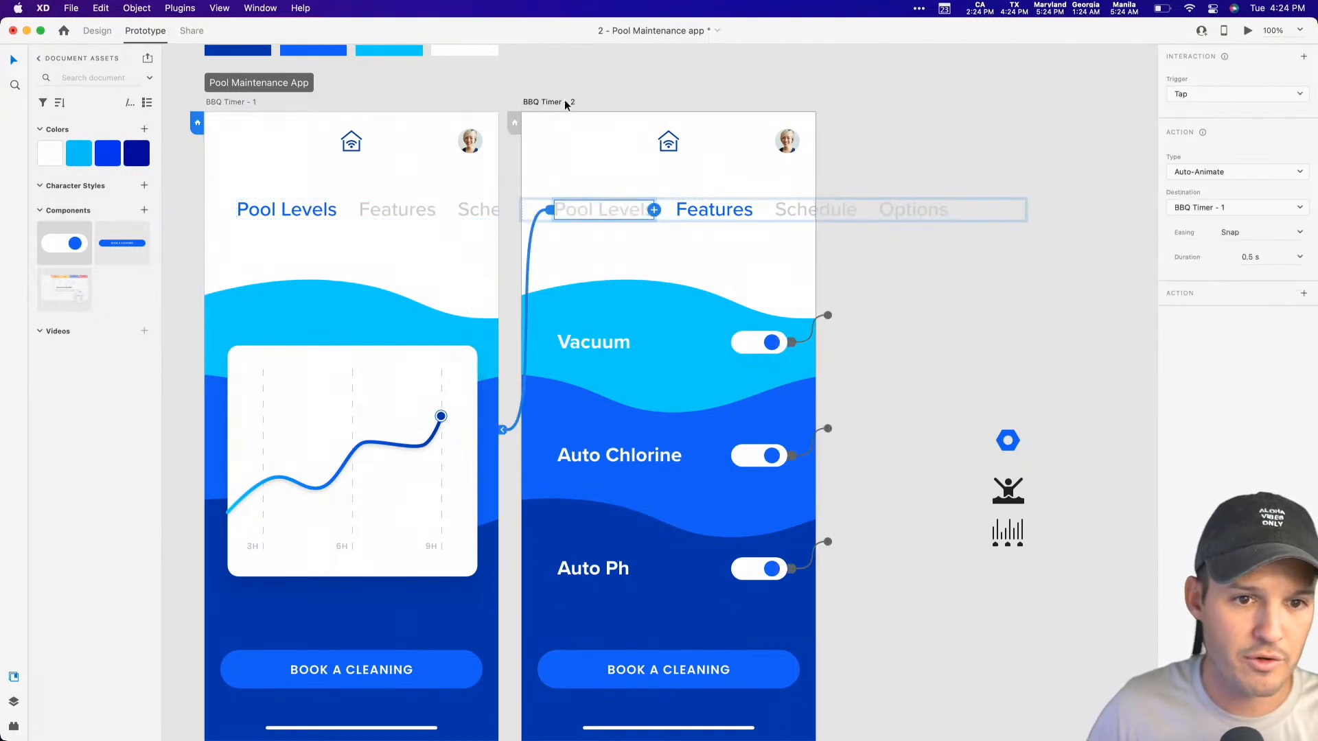
Step: Preview the prototype, switching between Pool Levels and Features and testing the Vacuum and Auto Chlorine toggles
click(1247, 31)
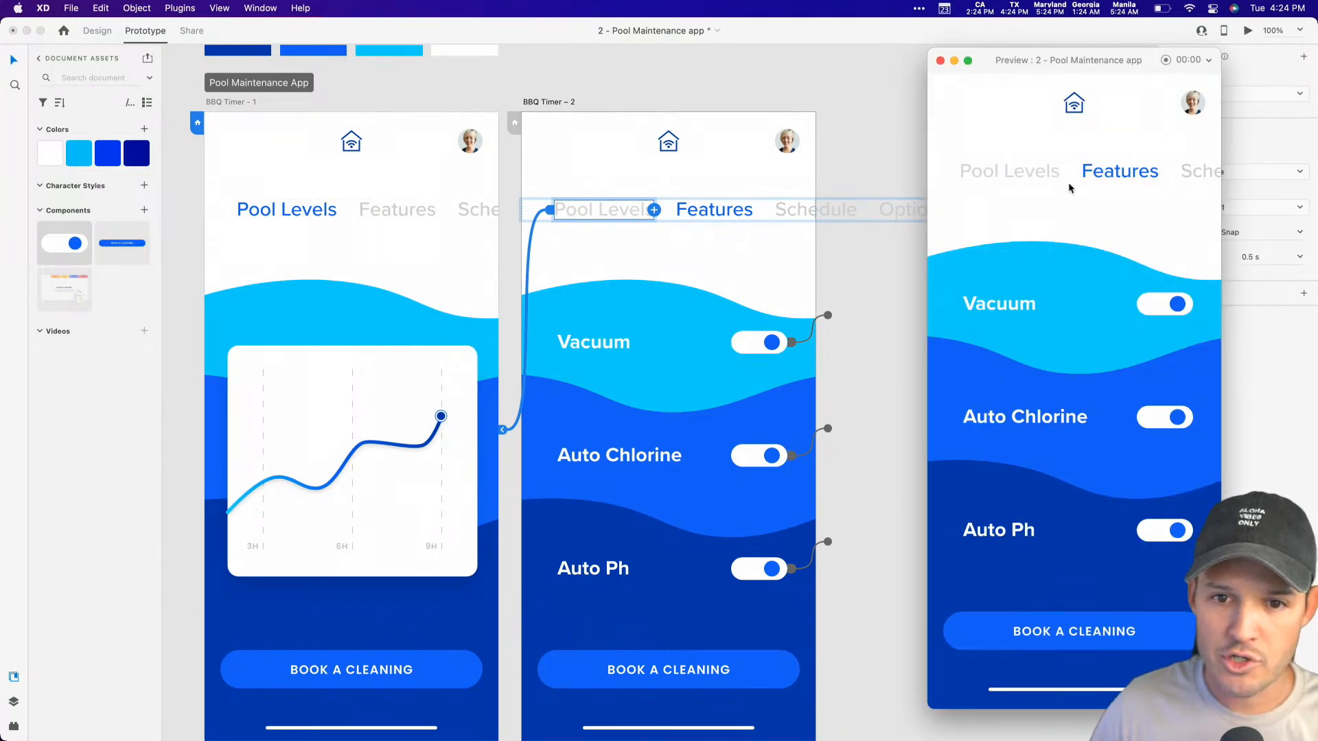
click(1007, 172)
click(1131, 175)
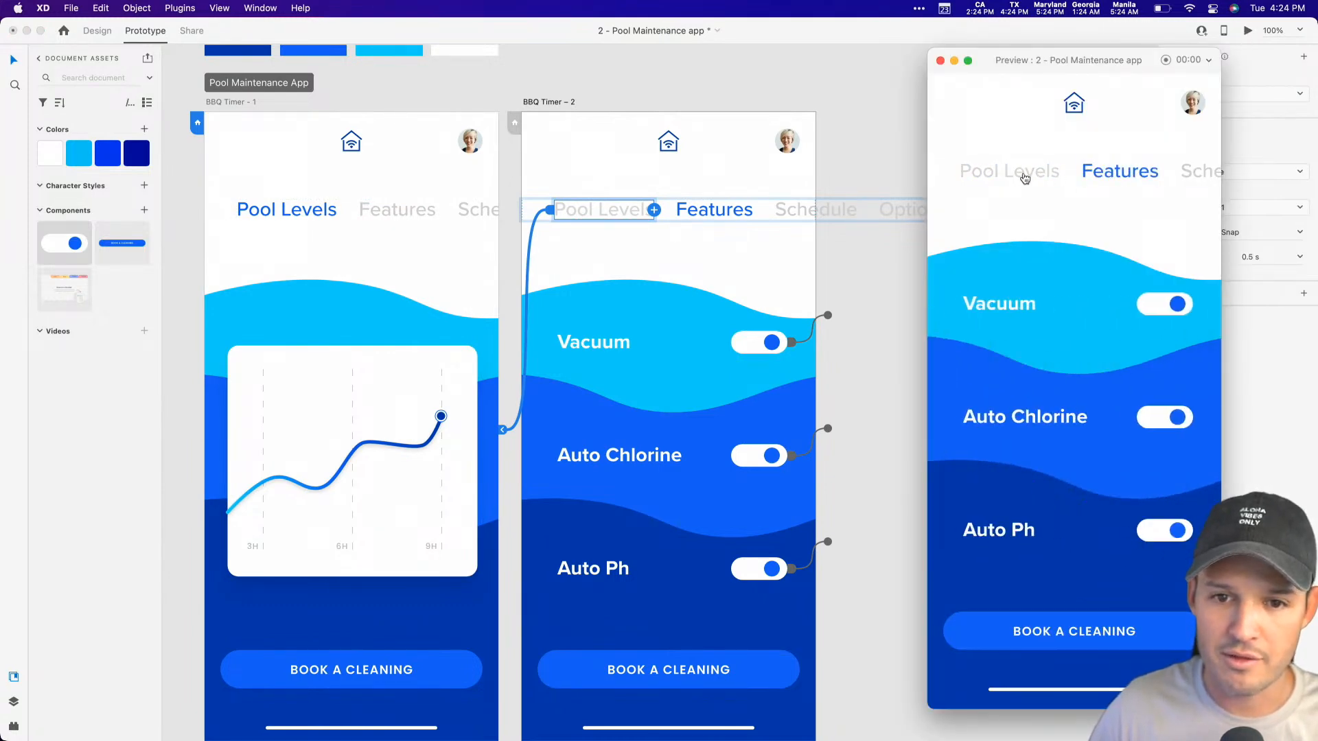
click(1026, 177)
click(1129, 176)
click(1174, 307)
click(1177, 417)
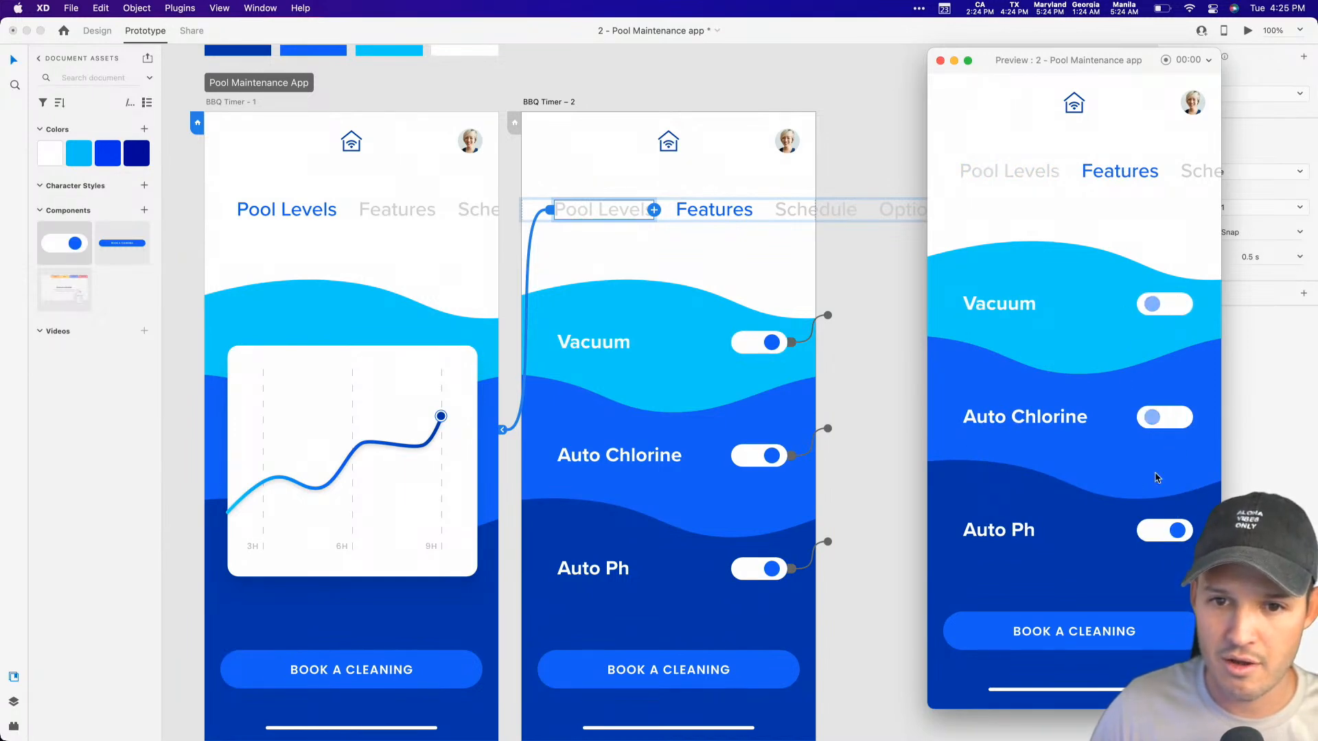
click(1021, 179)
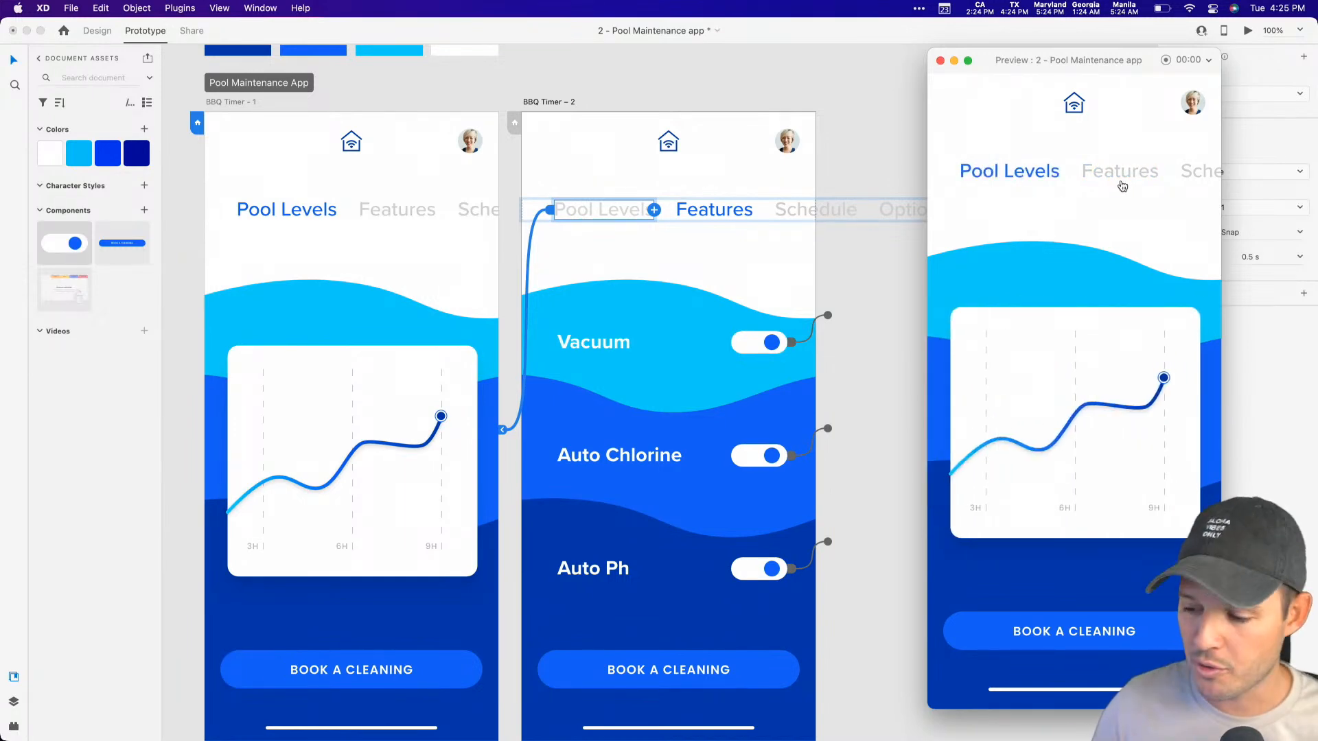